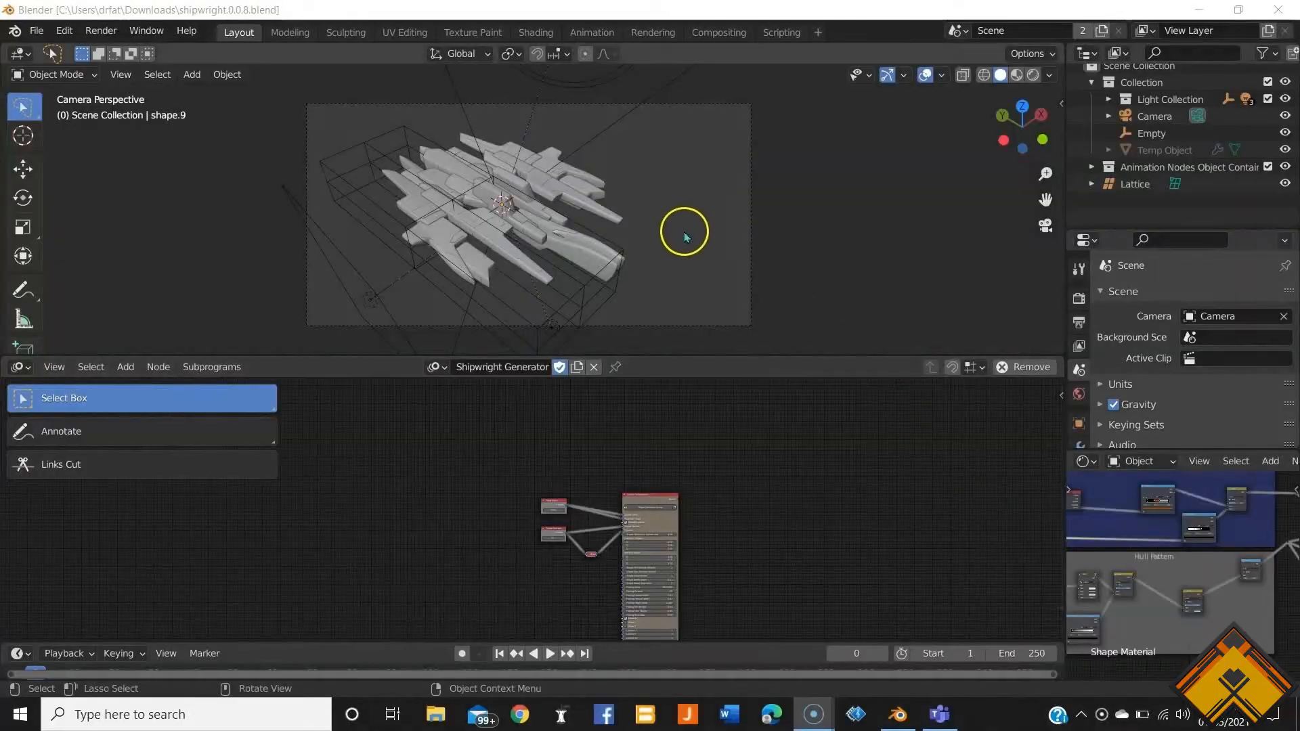
# Step: Display the ship in Rendered viewport shading and enlarge the 3D viewport downward
pyautogui.moveTo(682, 232); pyautogui.dragTo(655, 226, button='middle')
pyautogui.press('z')
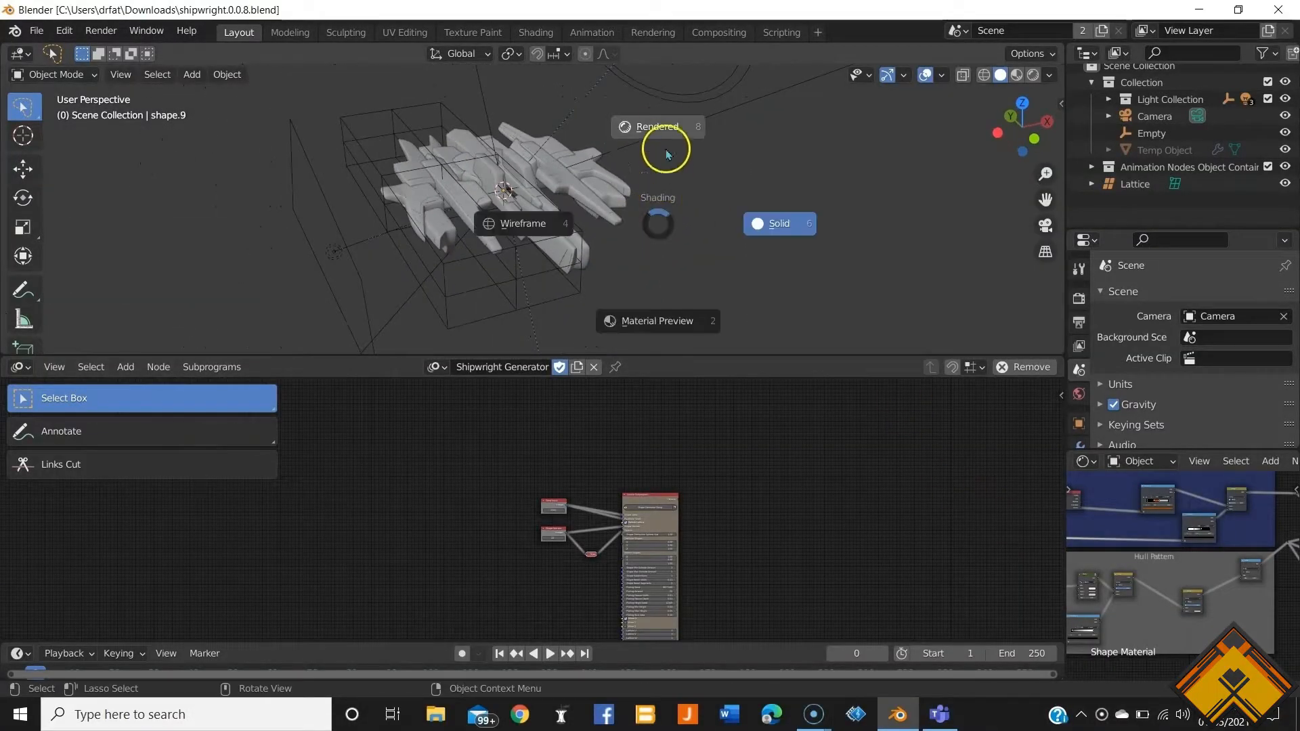
pyautogui.click(737, 252)
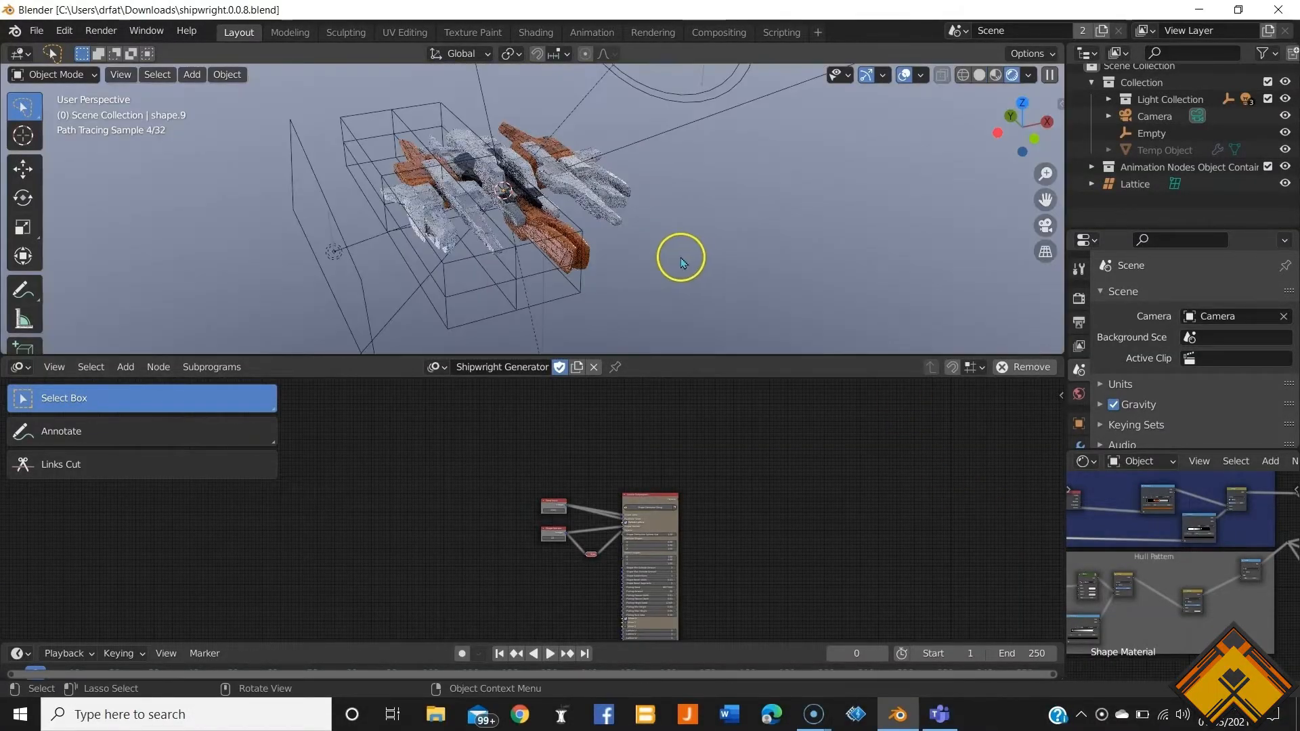
pyautogui.scroll(6, 571, 225)
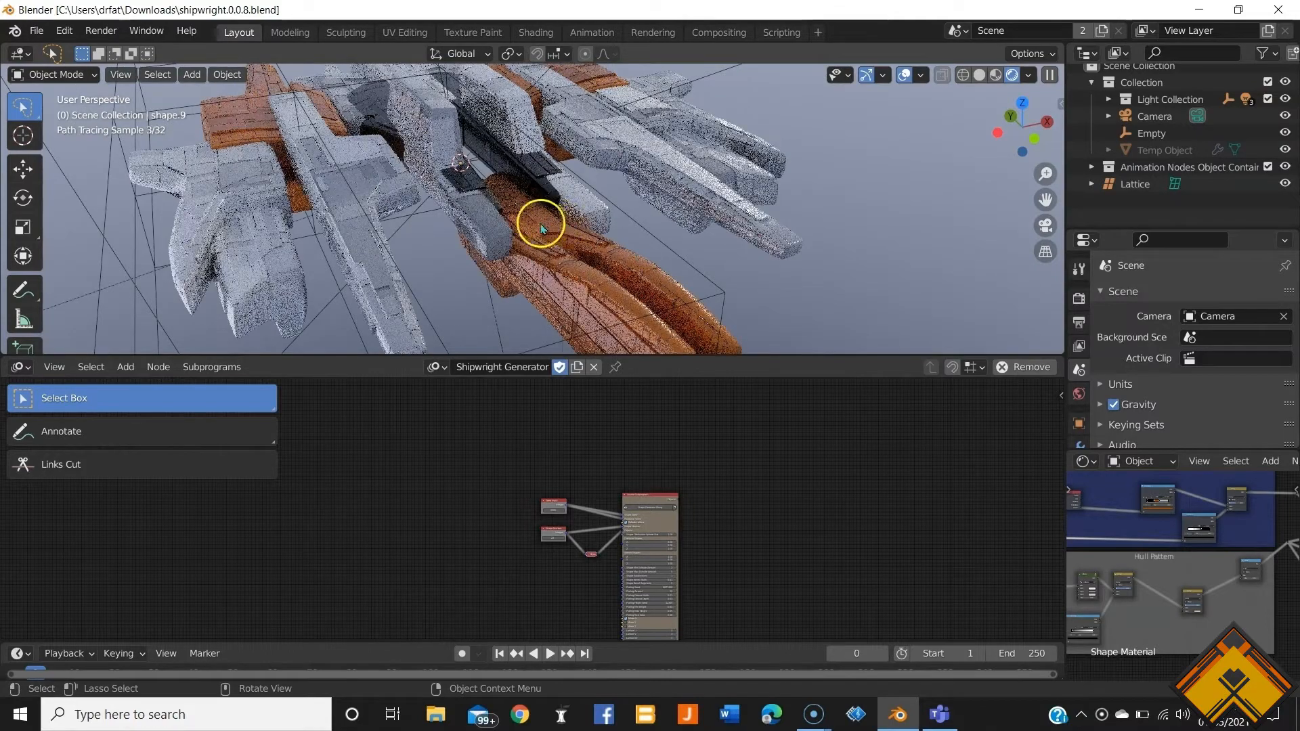
pyautogui.moveTo(627, 263); pyautogui.dragTo(578, 255, button='middle')
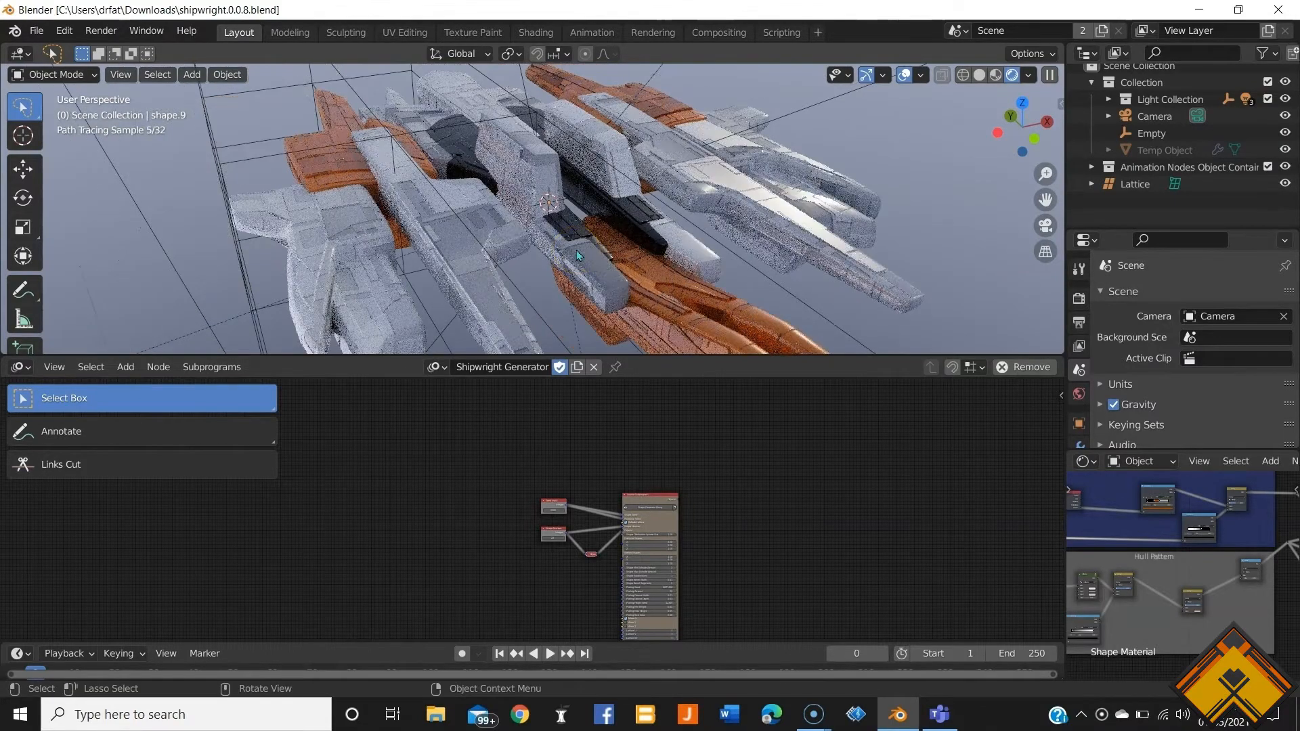
pyautogui.scroll(-2, 576, 251)
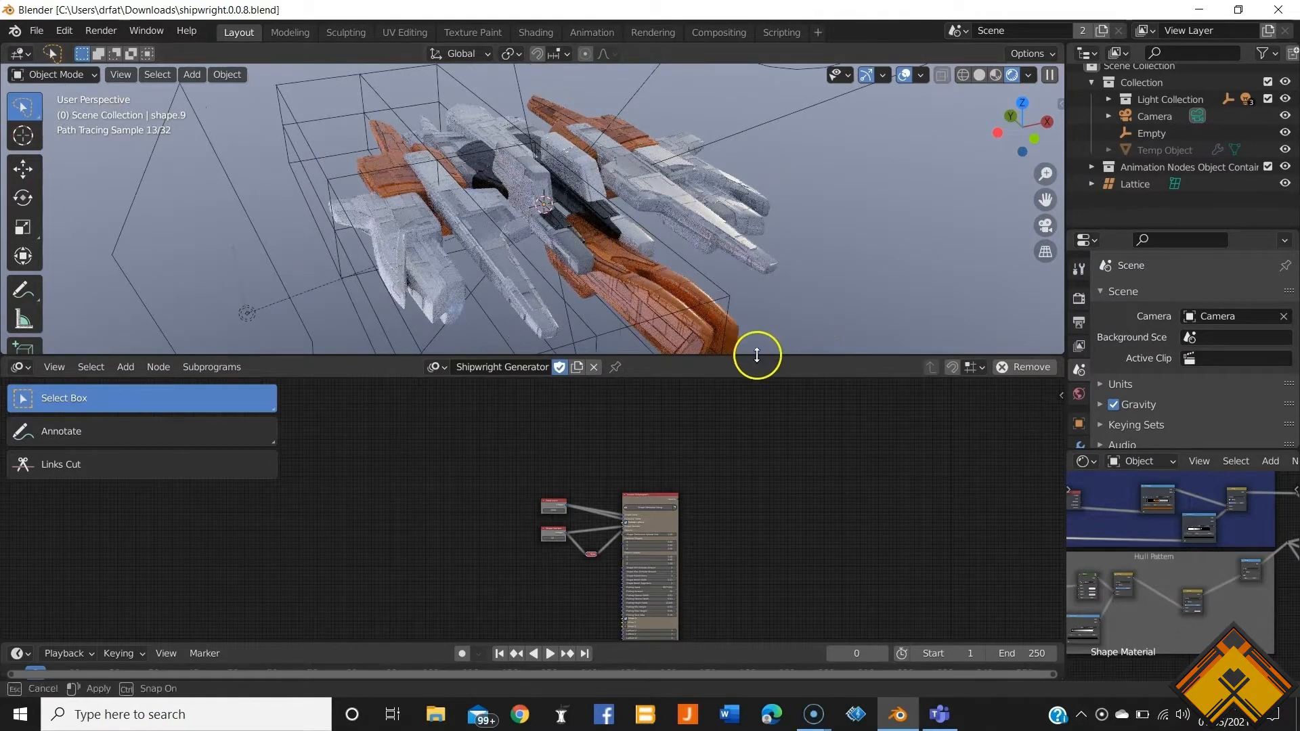
pyautogui.moveTo(754, 354); pyautogui.dragTo(763, 476)
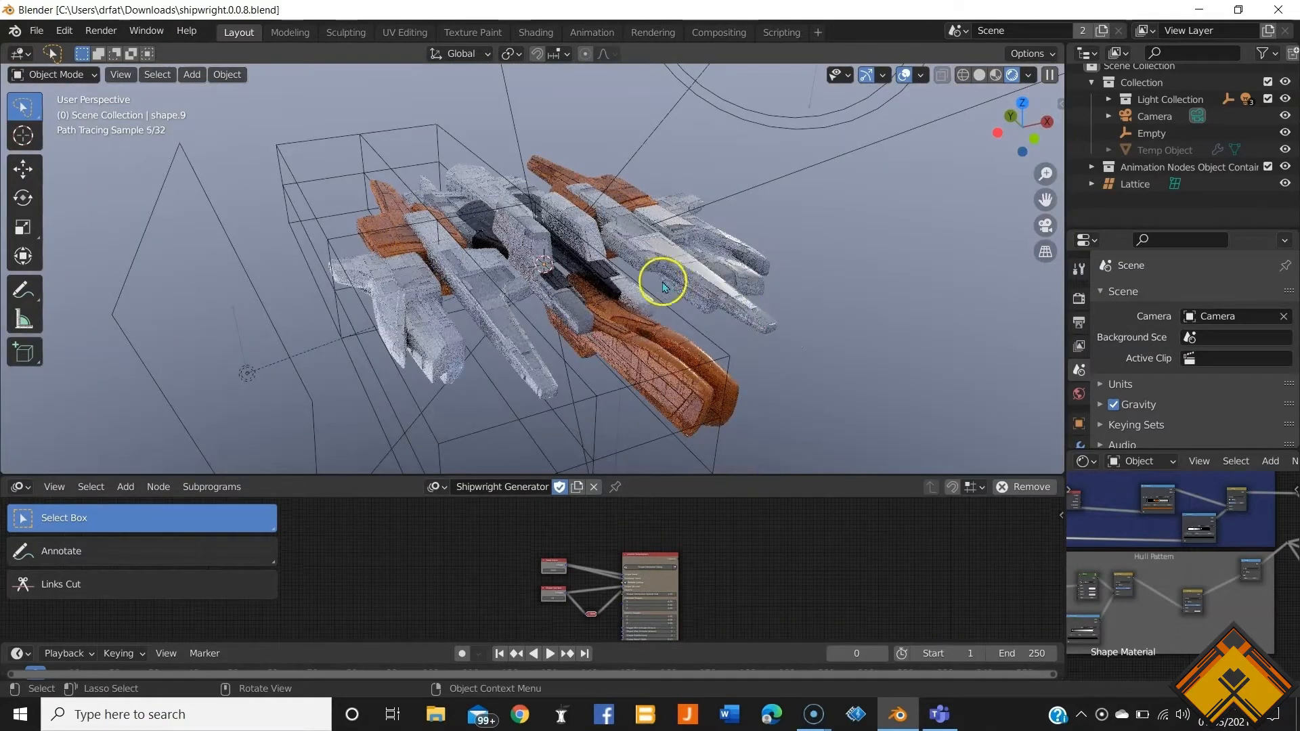
# Step: Switch the render engine to Eevee
pyautogui.click(1079, 298)
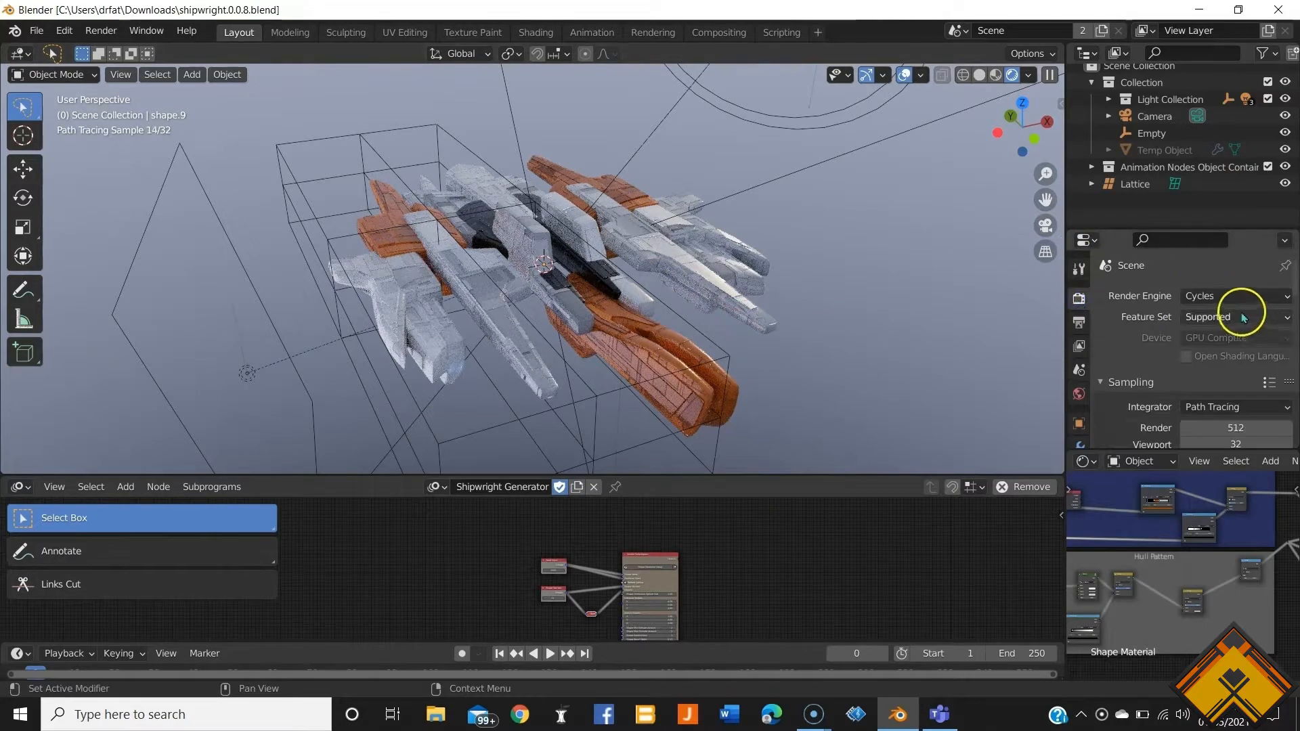
pyautogui.click(1238, 300)
pyautogui.click(1232, 321)
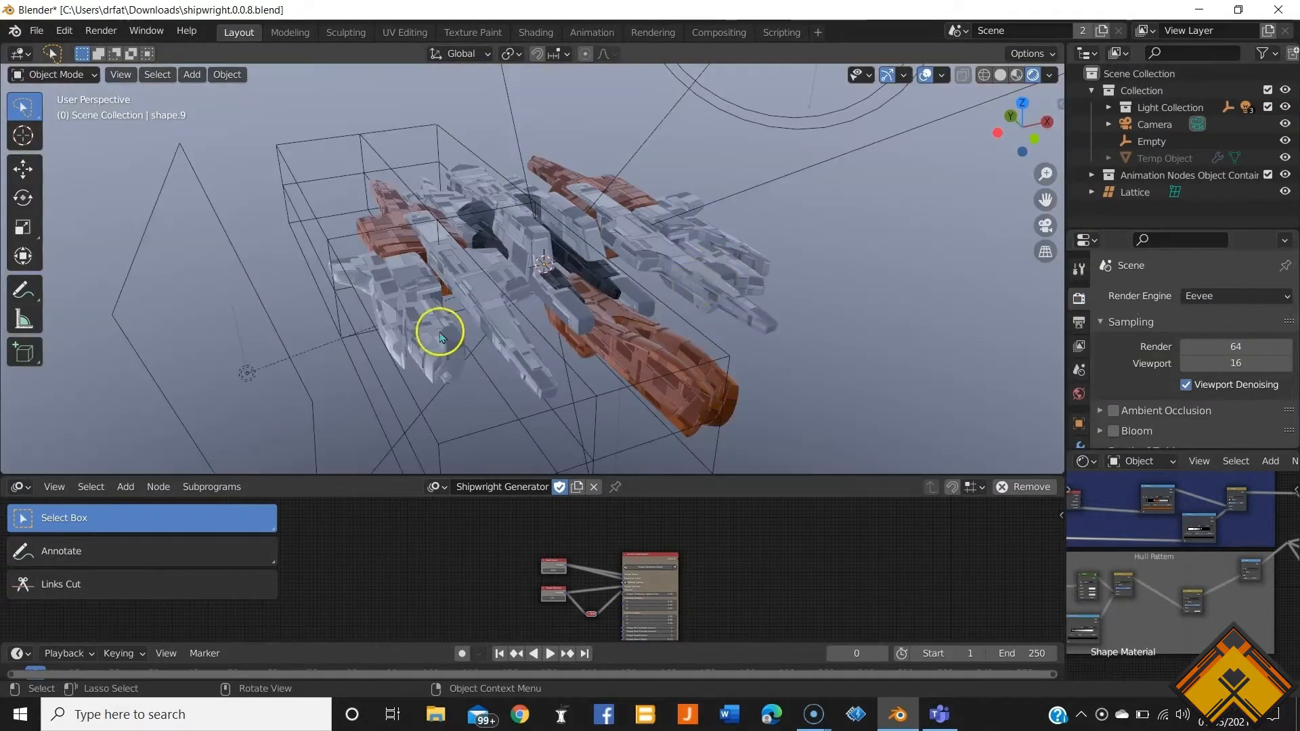
pyautogui.moveTo(438, 328)
pyautogui.mouseDown(button='middle')
pyautogui.moveTo(721, 328)
pyautogui.moveTo(745, 271)
pyautogui.moveTo(752, 318)
pyautogui.moveTo(758, 274)
pyautogui.moveTo(576, 351)
pyautogui.mouseUp(button='middle')
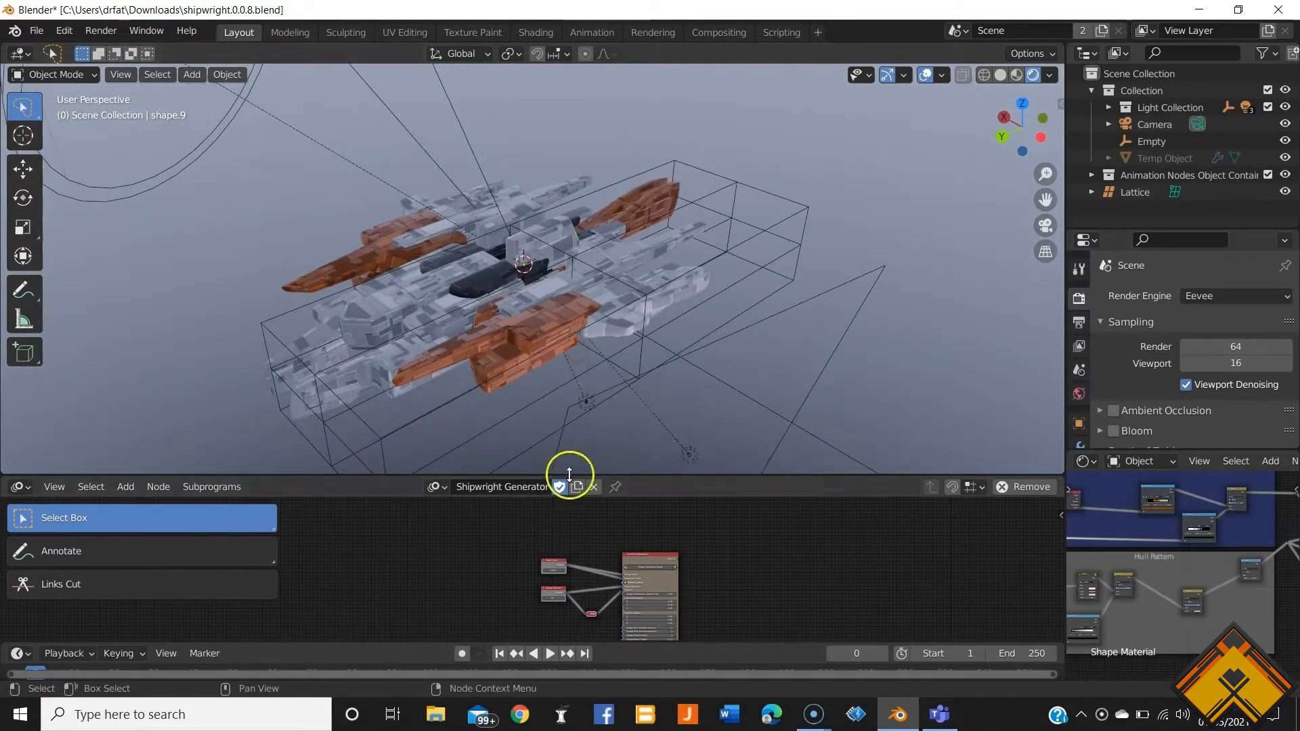
# Step: Give the node editor more room and set the Seed Input node's value to 3001
pyautogui.moveTo(675, 476); pyautogui.dragTo(675, 430)
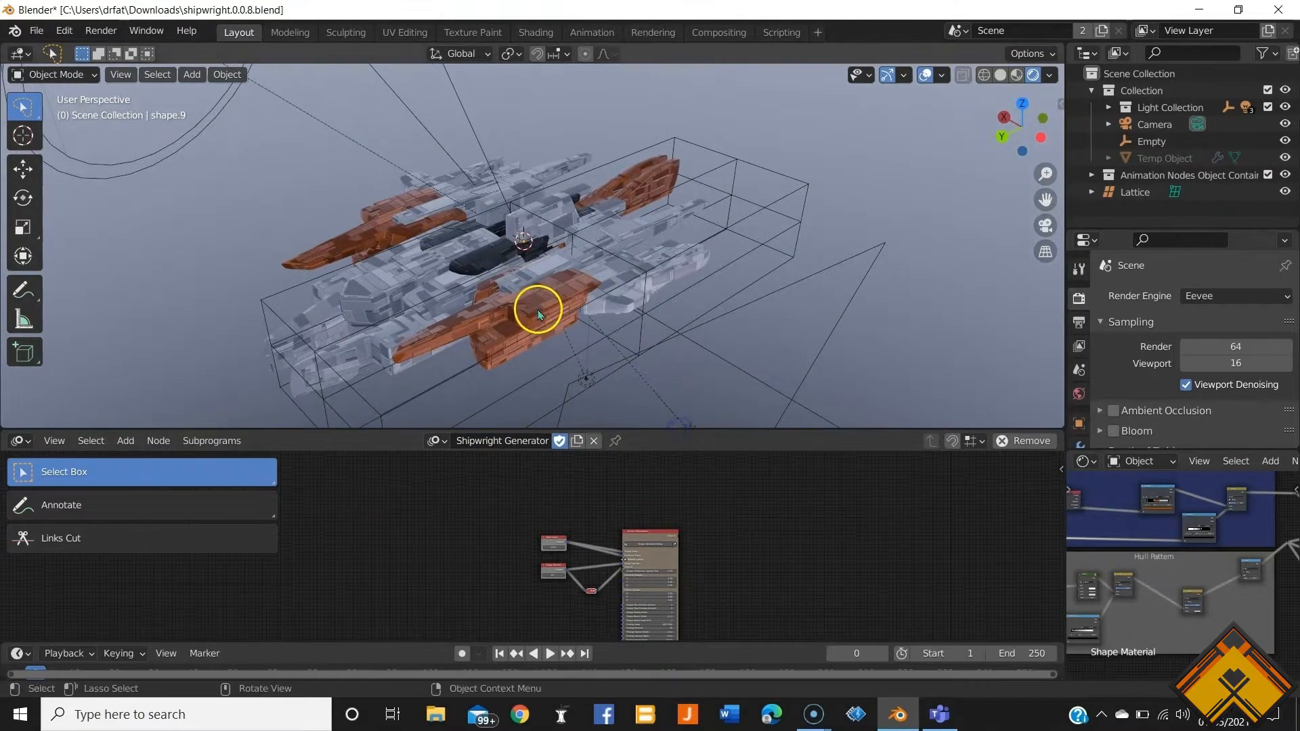
pyautogui.moveTo(537, 308); pyautogui.dragTo(605, 269, button='middle')
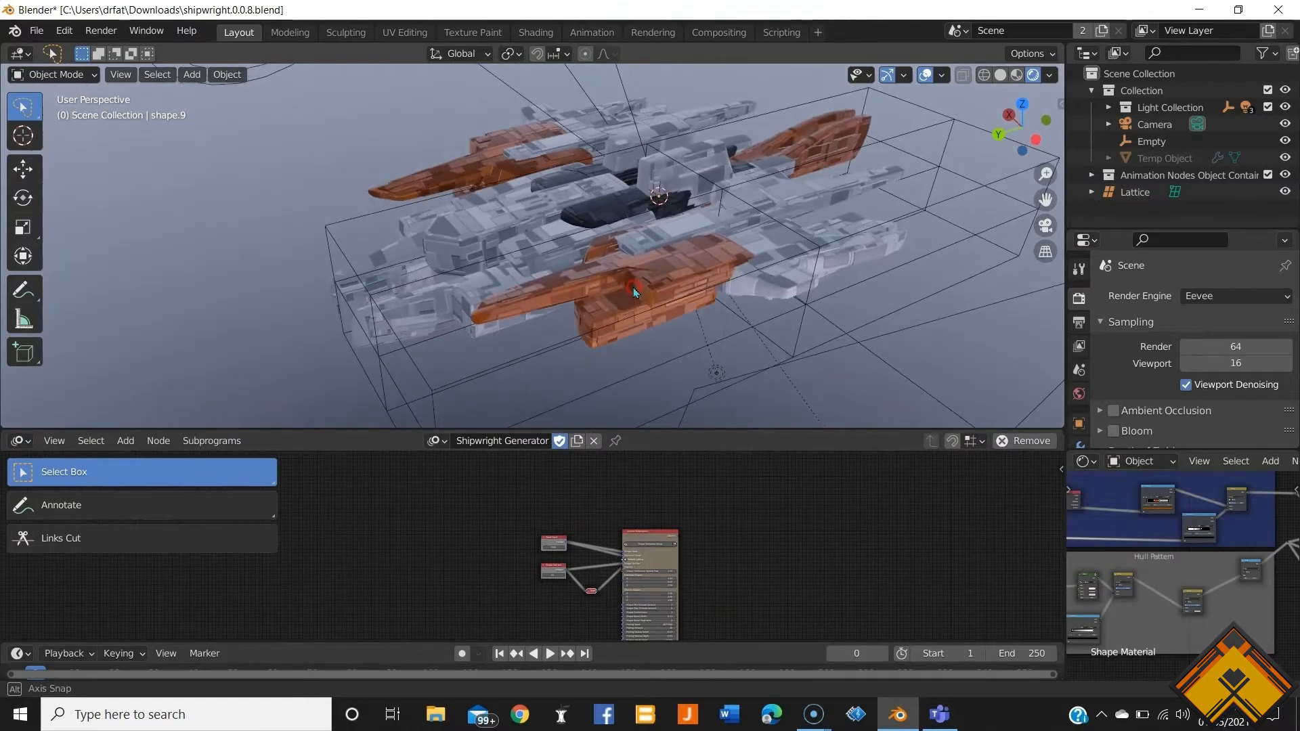
pyautogui.scroll(8, 582, 558)
pyautogui.scroll(4, 582, 562)
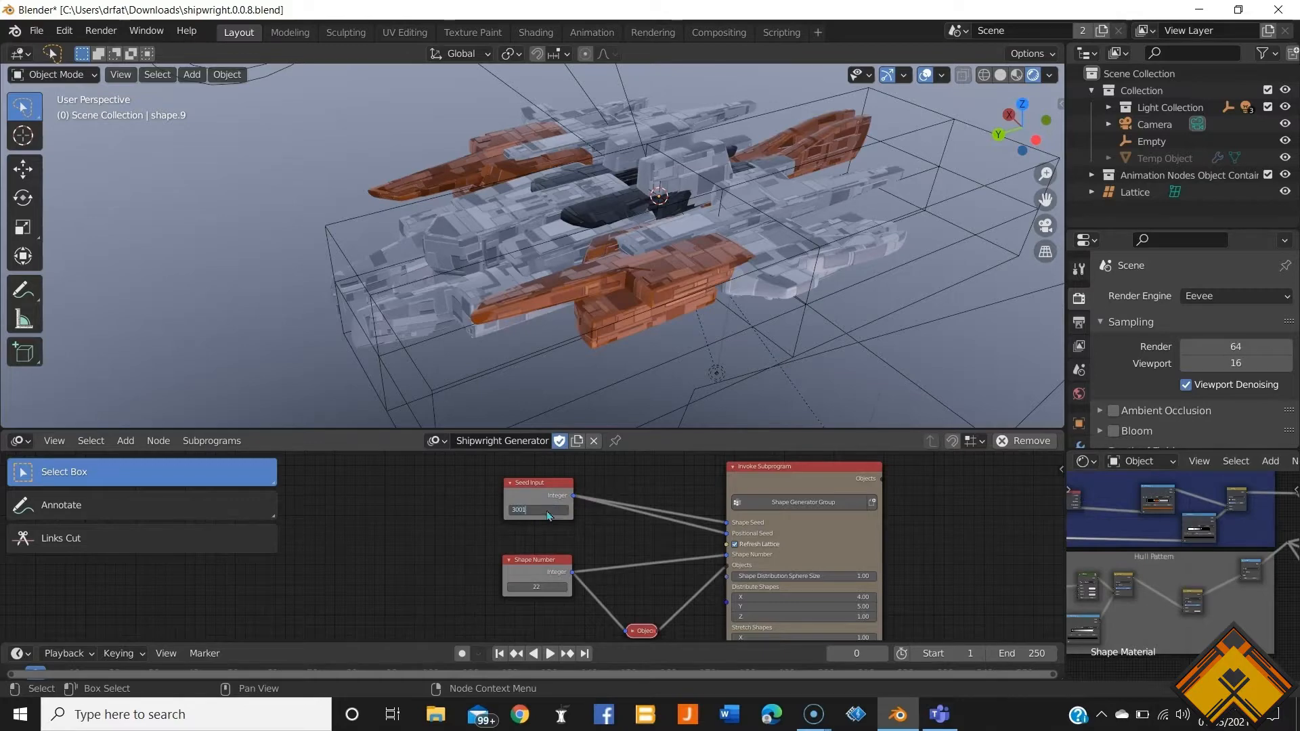
pyautogui.press('Return')
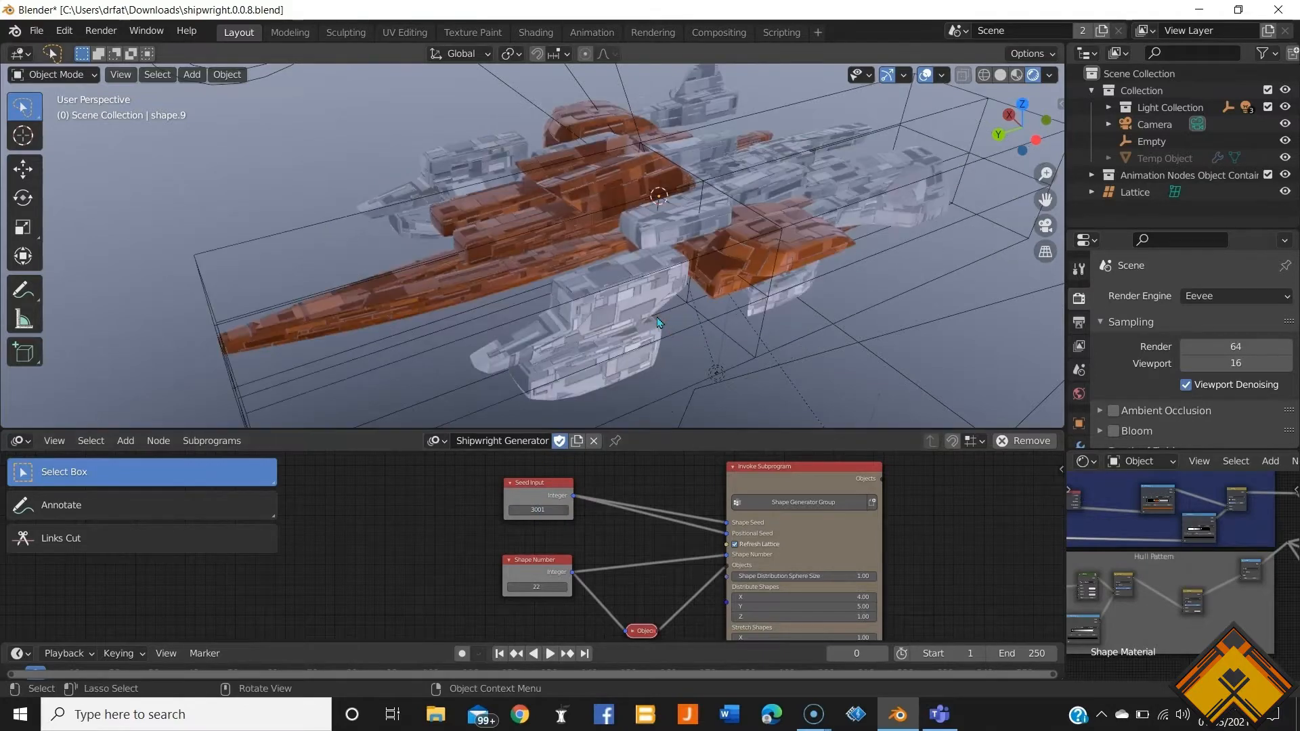
# Step: Set the Seed Input node's value to 3002 and inspect the generated ship from several sides and from below
pyautogui.moveTo(526, 298); pyautogui.dragTo(766, 321, button='middle')
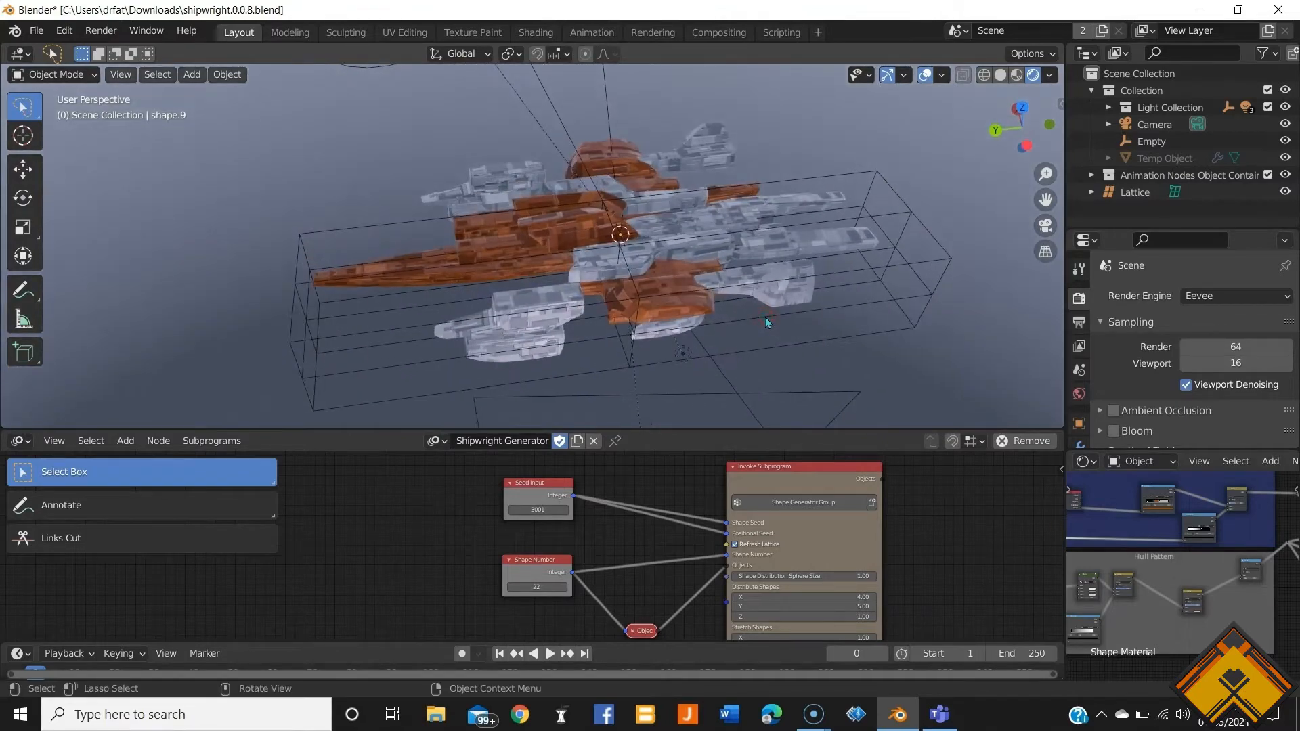
pyautogui.moveTo(640, 357); pyautogui.dragTo(818, 275, button='middle')
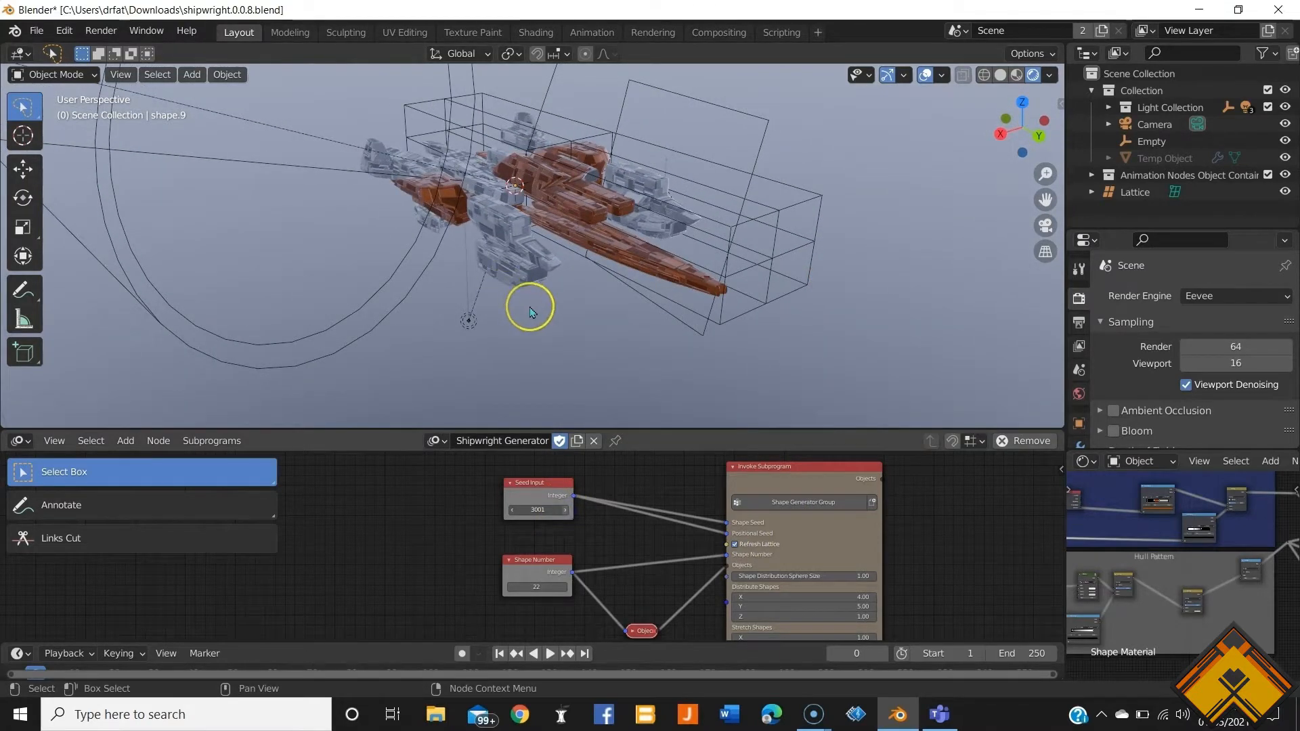
pyautogui.moveTo(532, 312); pyautogui.dragTo(273, 316, button='middle')
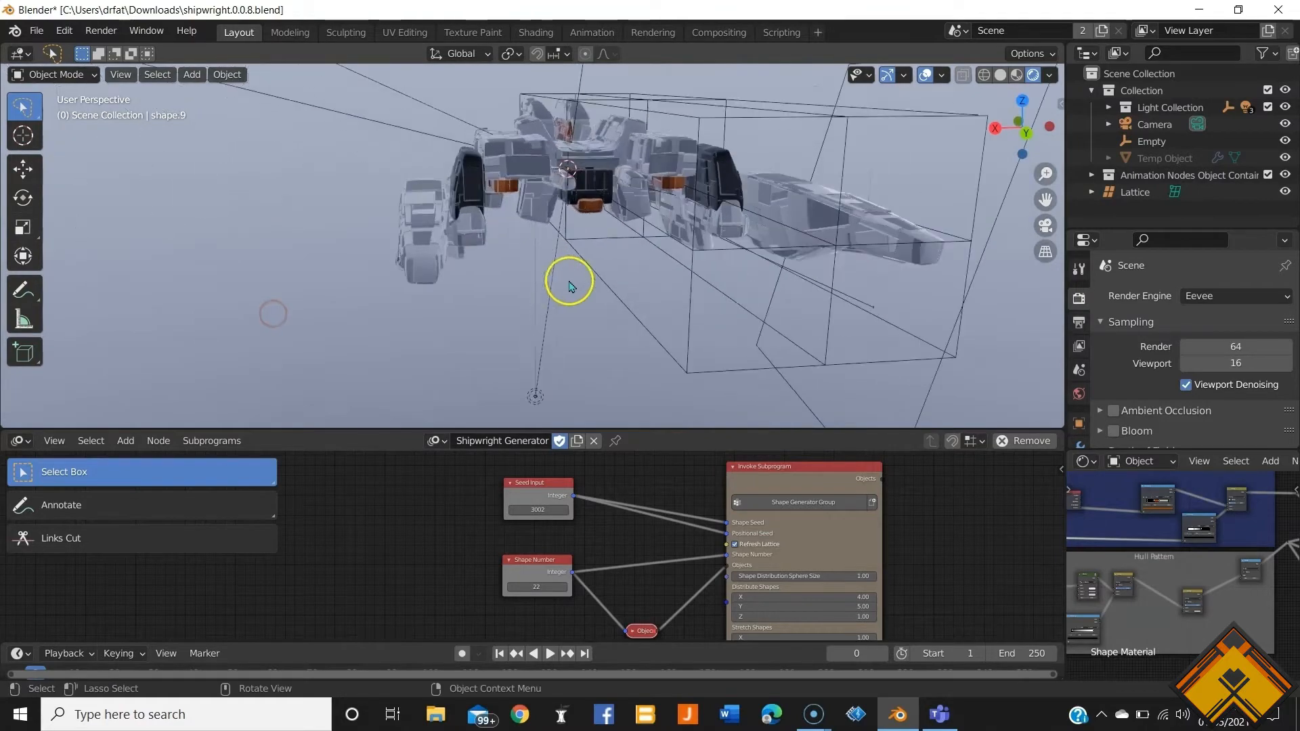
pyautogui.moveTo(568, 285); pyautogui.dragTo(664, 325, button='middle')
pyautogui.moveTo(533, 287); pyautogui.dragTo(645, 292, button='middle')
pyautogui.moveTo(704, 329); pyautogui.dragTo(776, 349, button='middle')
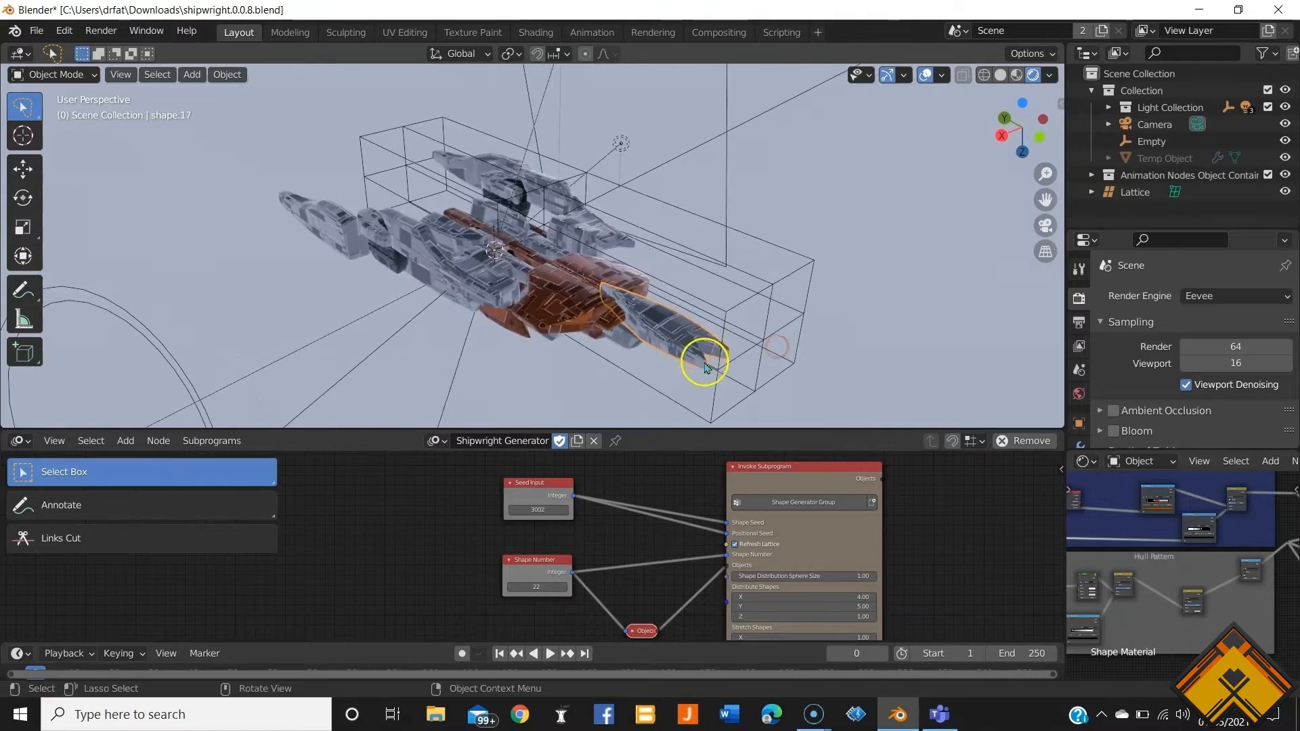
# Step: Move the grey pointed piece at the end of the ship along the global Z axis
pyautogui.moveTo(701, 355); pyautogui.dragTo(702, 325)
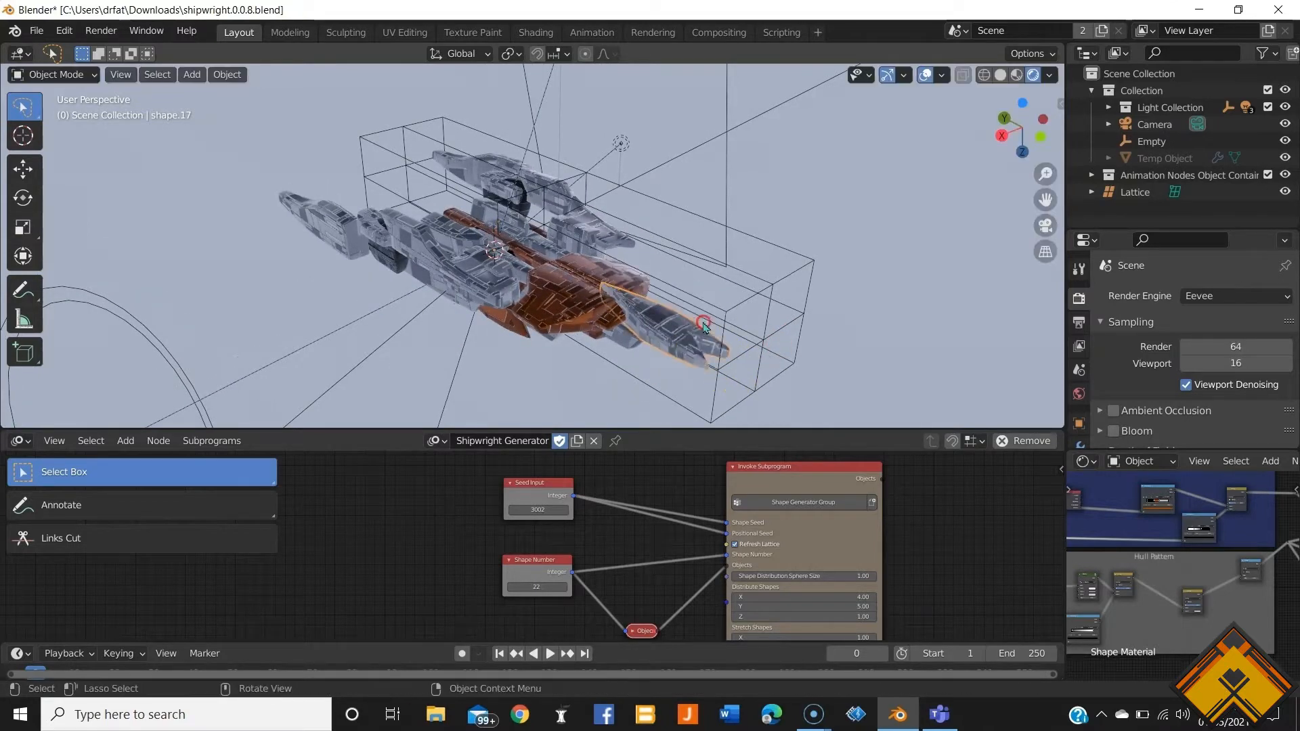
pyautogui.moveTo(701, 325); pyautogui.dragTo(720, 359, button='middle')
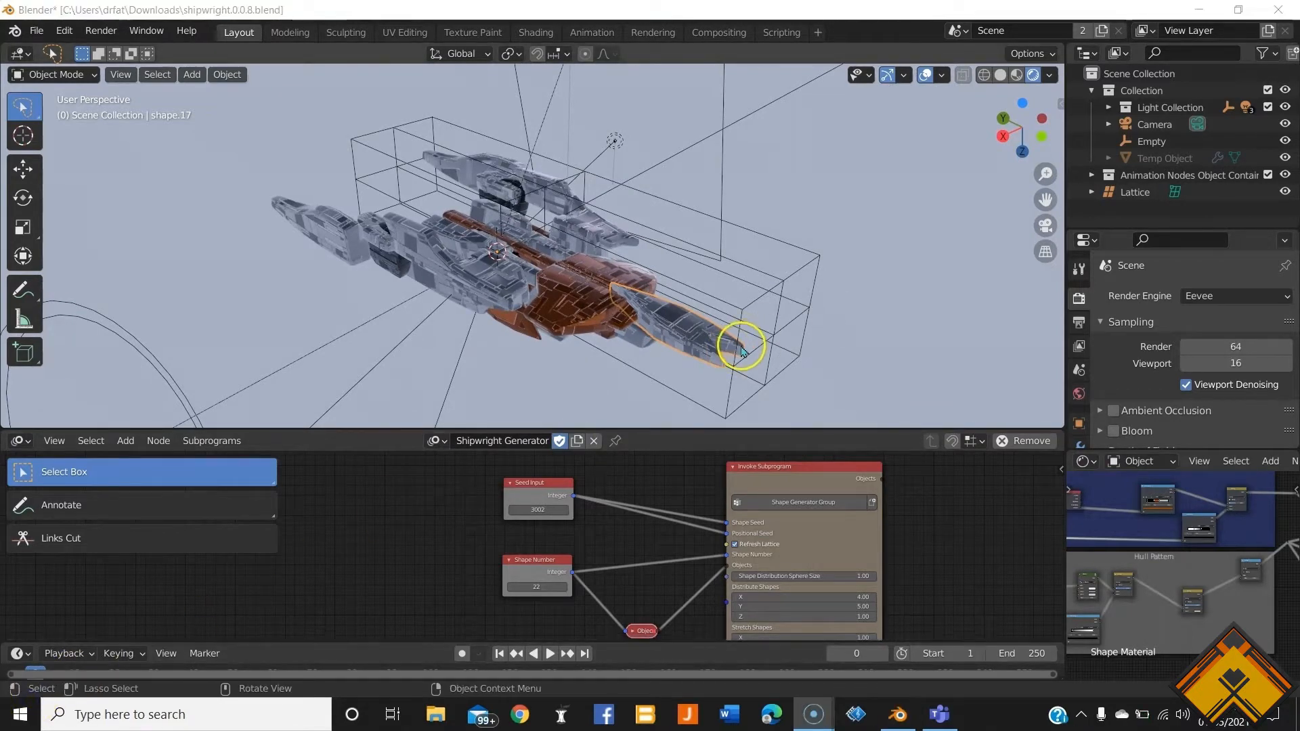
pyautogui.click(706, 348)
pyautogui.click(706, 348)
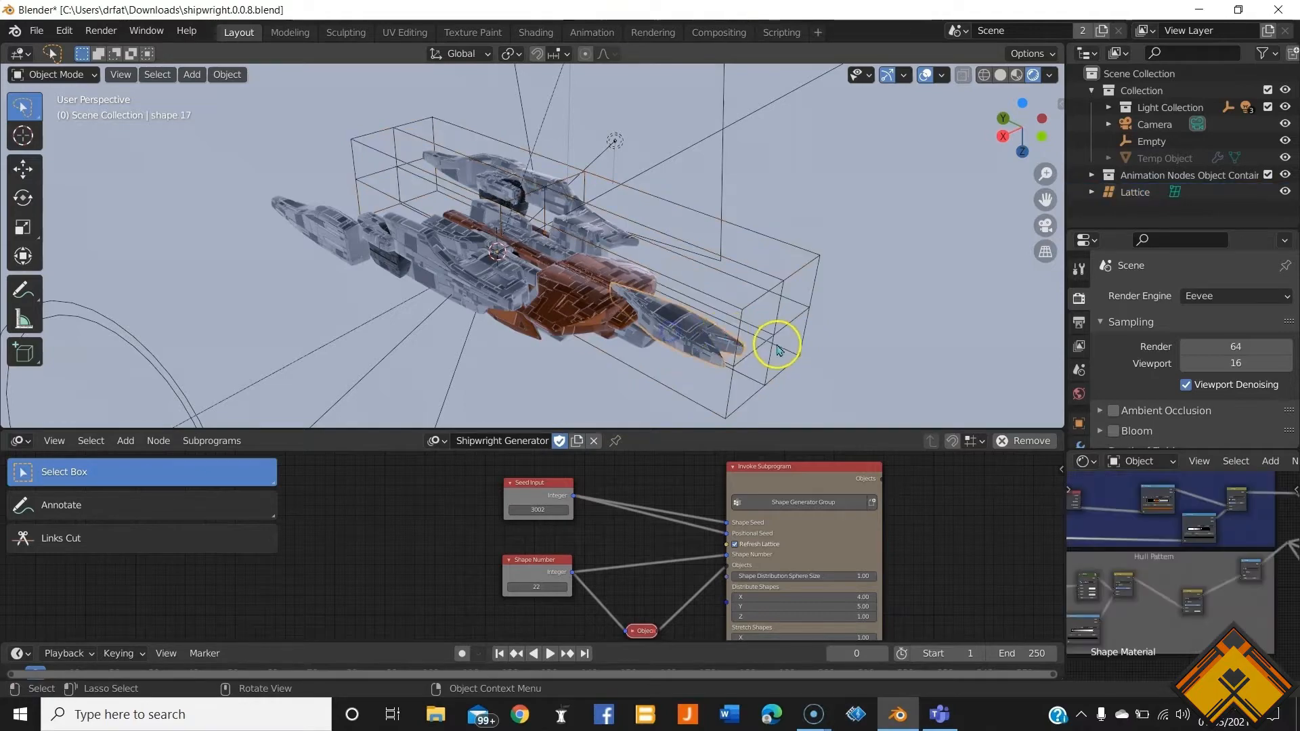
pyautogui.press('g')
pyautogui.press('z')
pyautogui.click(780, 325)
# Step: Rotate the grey pointed piece 180° about the global Z axis
pyautogui.moveTo(780, 325); pyautogui.dragTo(792, 262, button='middle')
pyautogui.write('r1')
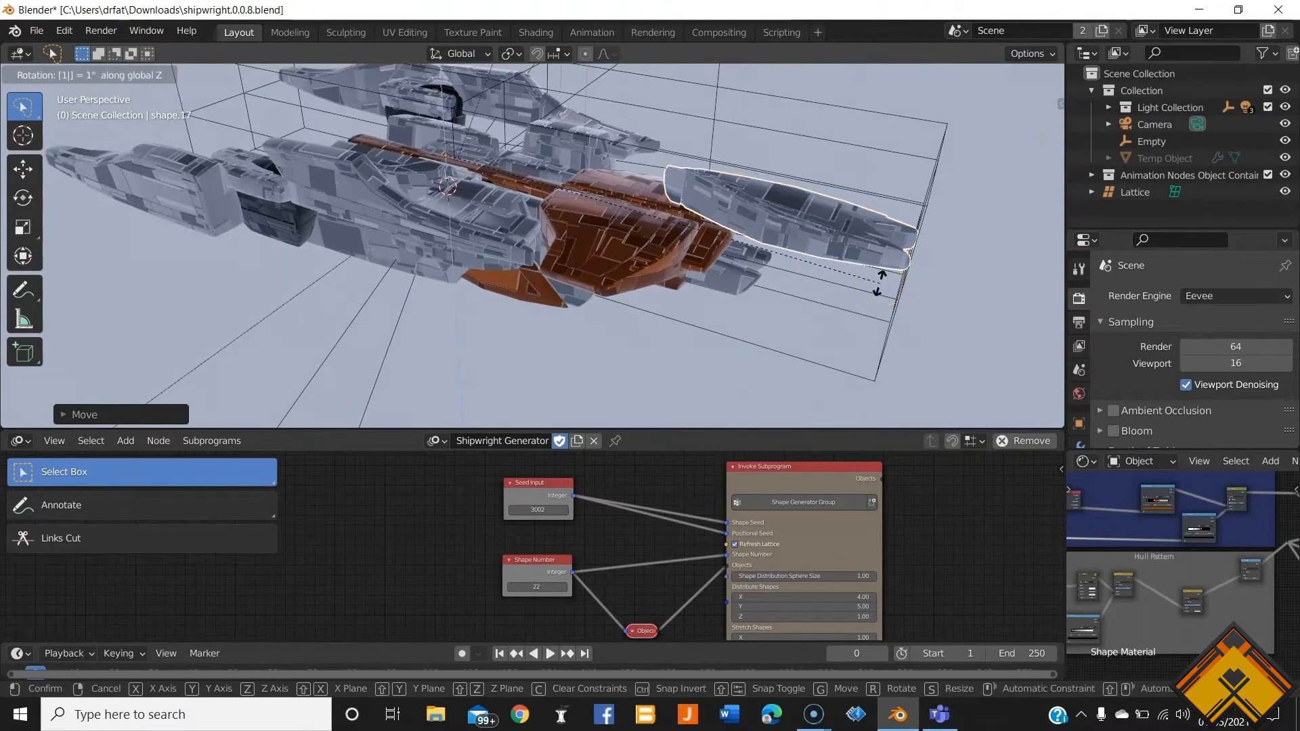
pyautogui.write('80')
pyautogui.press('Return')
# Step: Move the rotated grey piece along the global Y axis onto the ship's body and adjust its height along Z
pyautogui.moveTo(429, 159); pyautogui.dragTo(442, 245, button='middle')
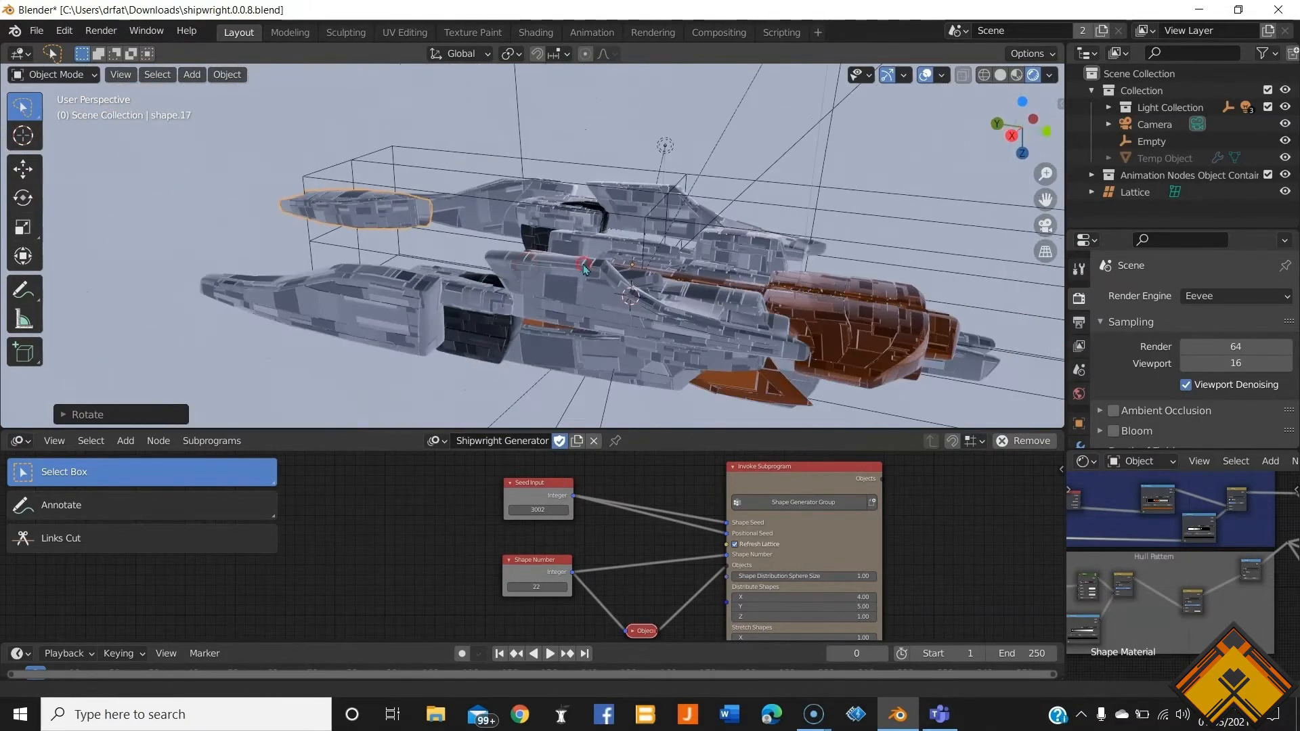
pyautogui.press('g')
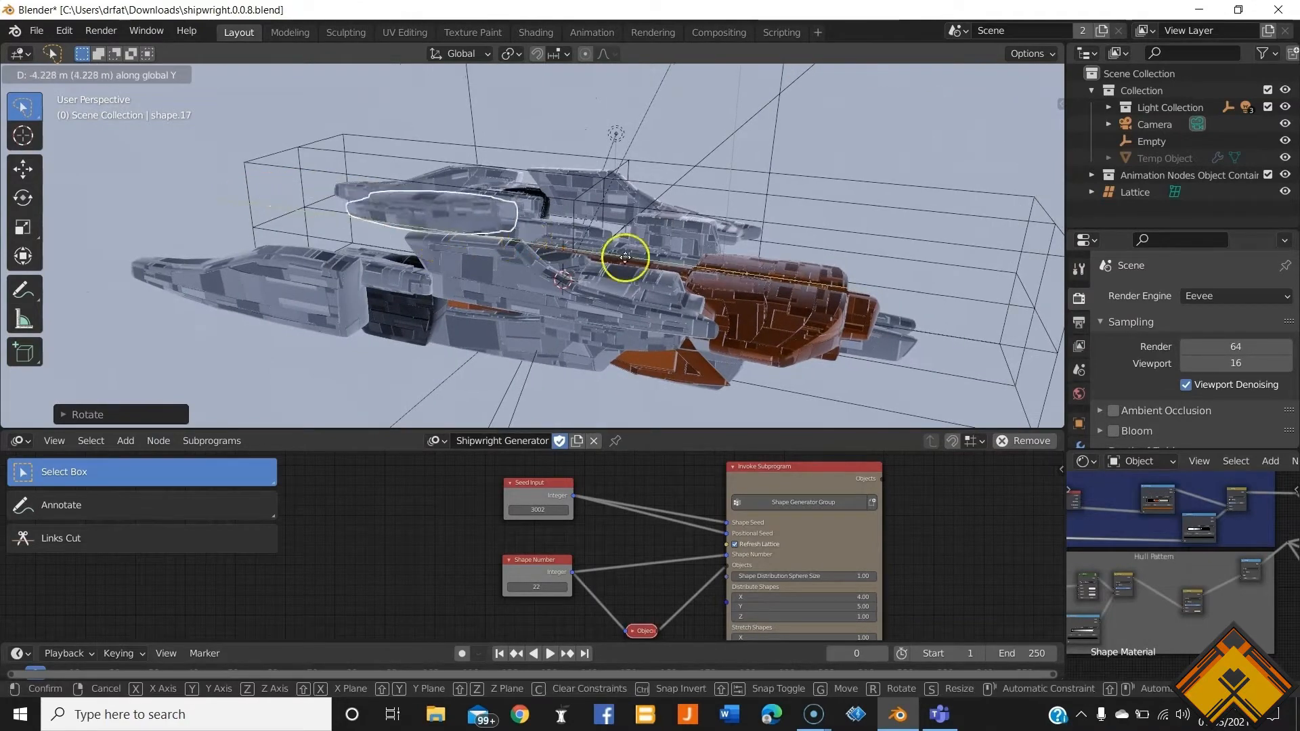
pyautogui.click(923, 307)
pyautogui.moveTo(922, 307); pyautogui.dragTo(322, 240, button='middle')
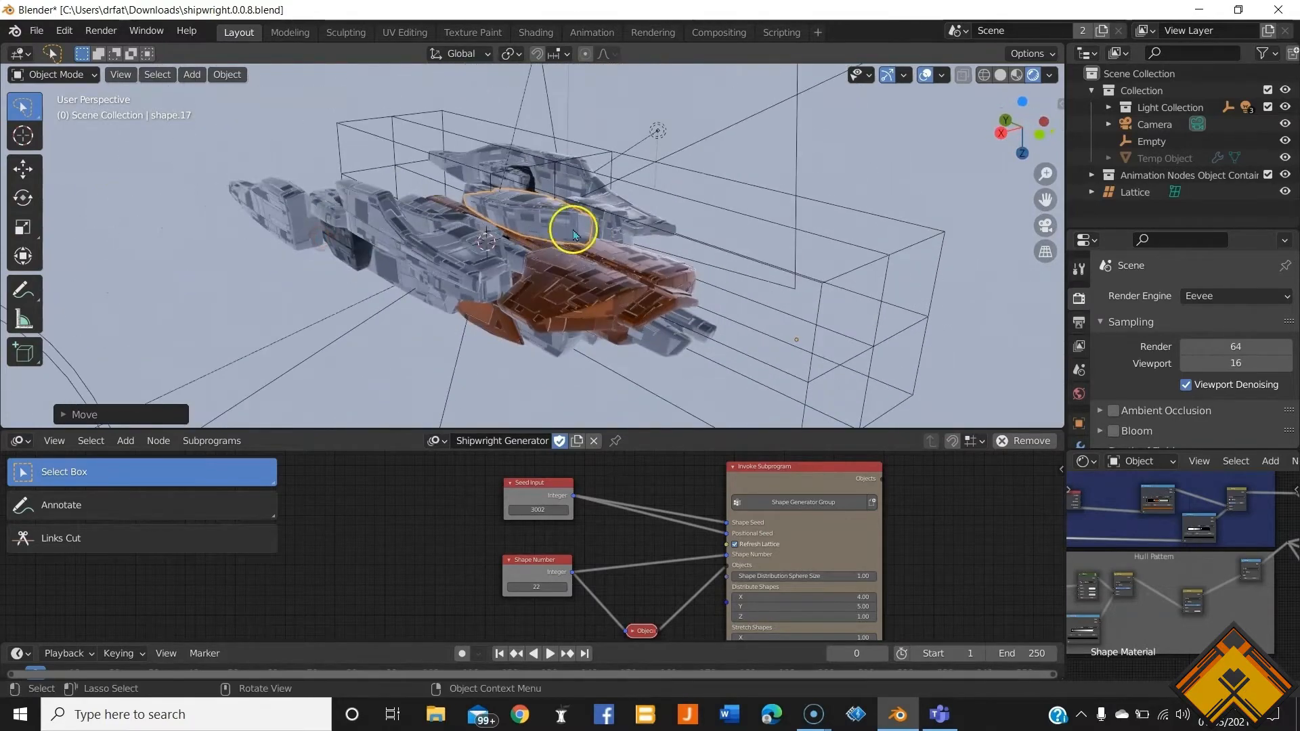
pyautogui.moveTo(573, 234); pyautogui.dragTo(638, 266, button='middle')
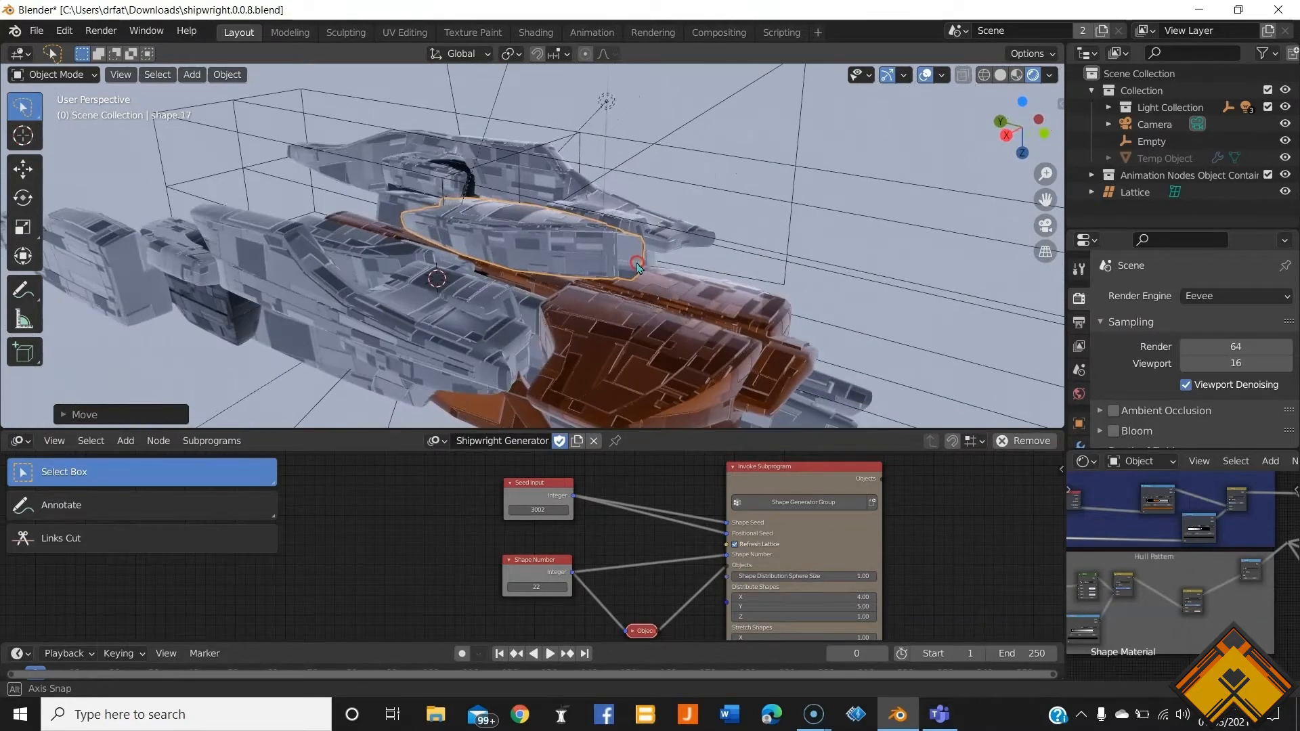
pyautogui.moveTo(637, 266); pyautogui.dragTo(636, 263)
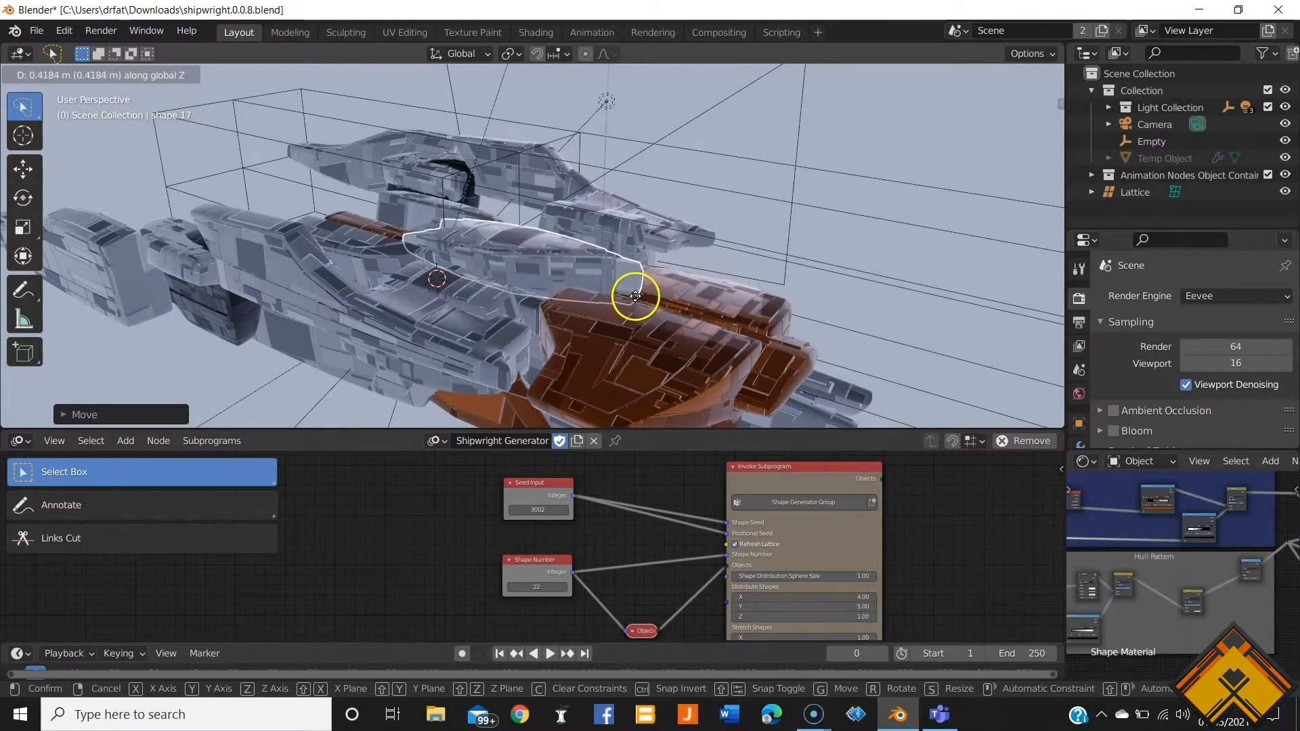
pyautogui.moveTo(634, 292); pyautogui.dragTo(633, 285)
# Step: Scale the grey pointed piece along the global Y axis
pyautogui.moveTo(632, 284); pyautogui.dragTo(567, 255, button='middle')
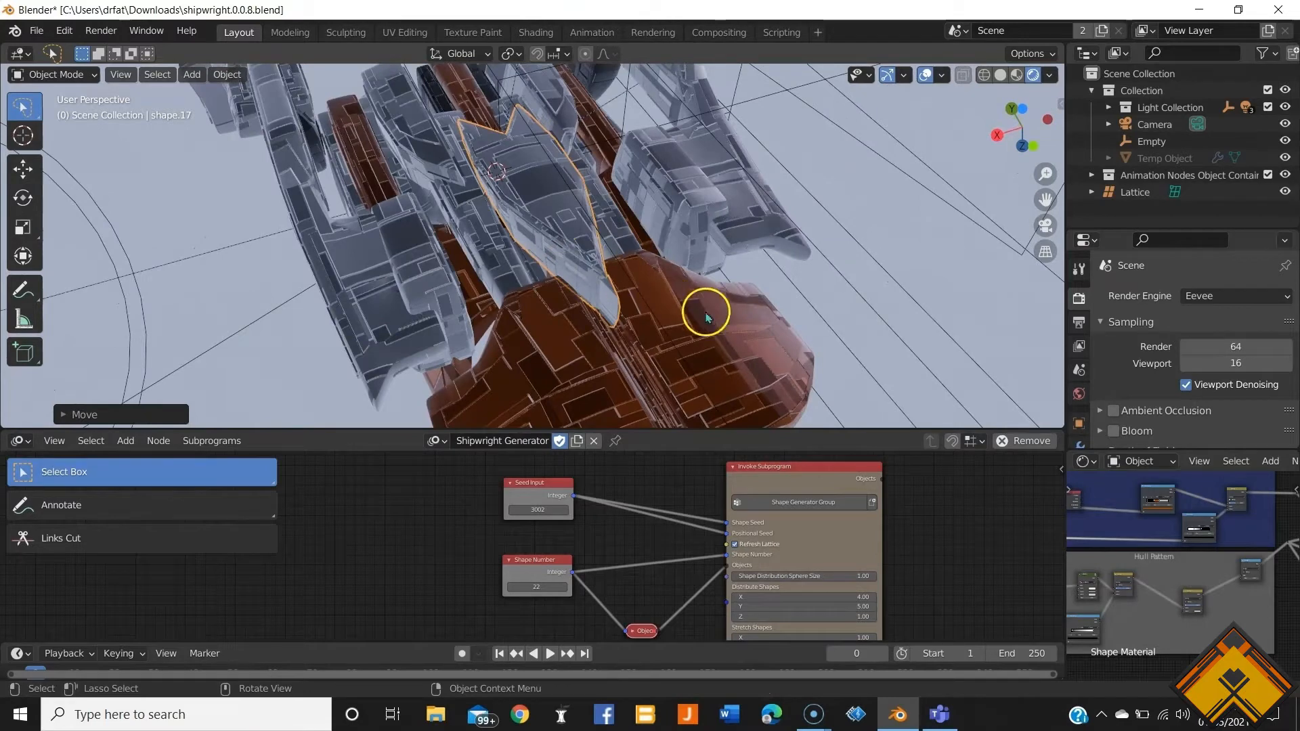
pyautogui.press('s')
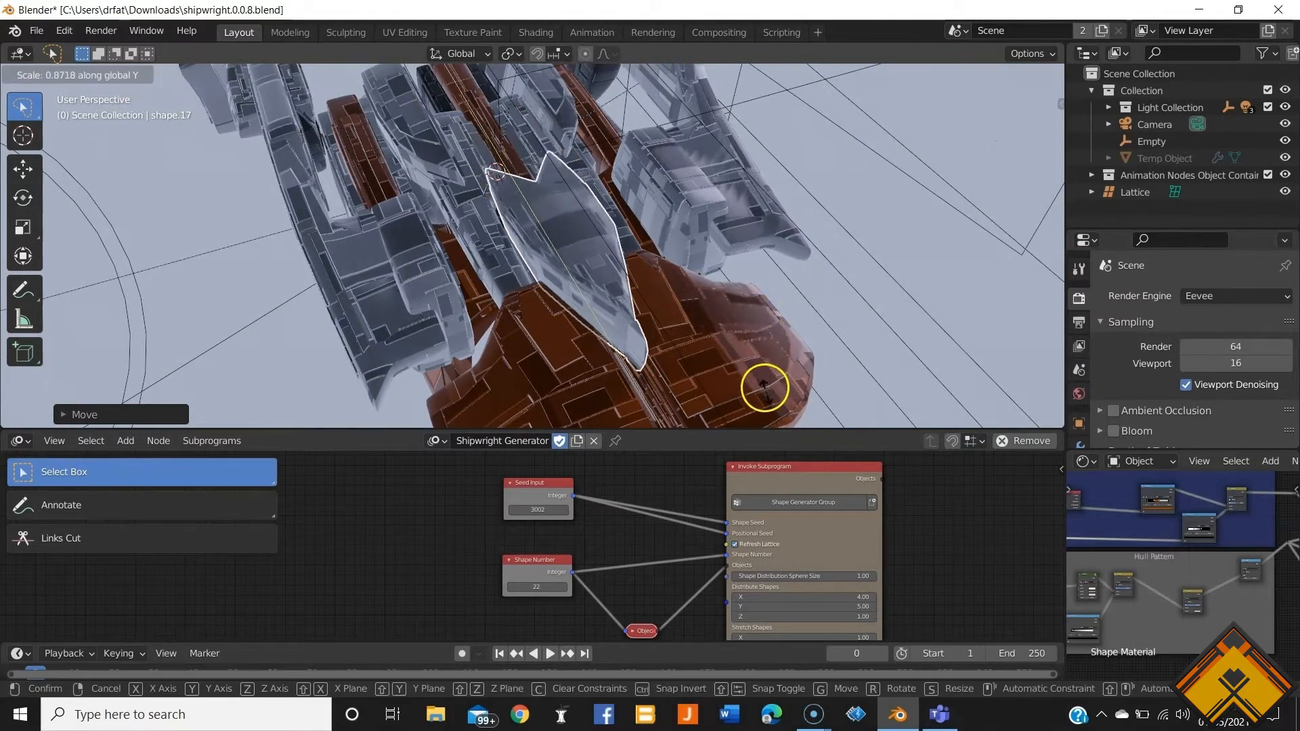
pyautogui.click(802, 279)
# Step: Examine the grey piece's mesh in Edit Mode and return to Object Mode
pyautogui.moveTo(802, 280); pyautogui.dragTo(768, 201, button='middle')
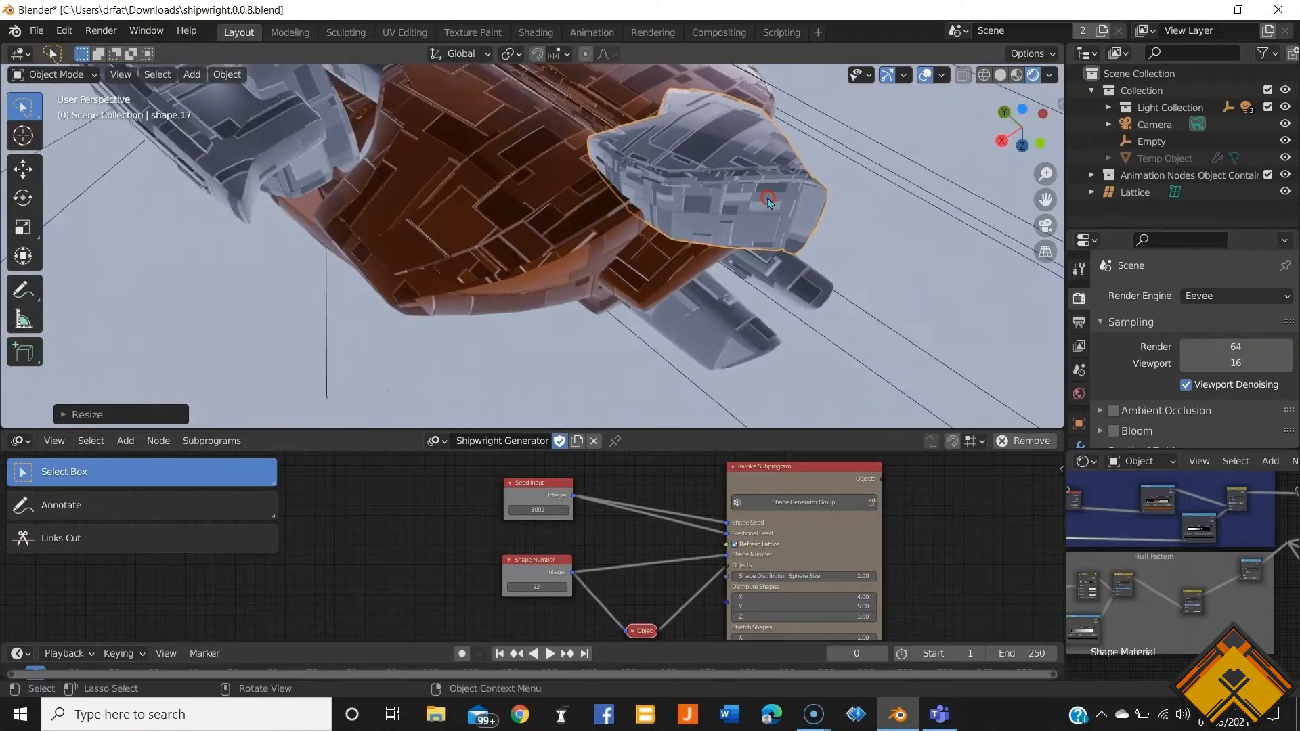
pyautogui.press('Tab')
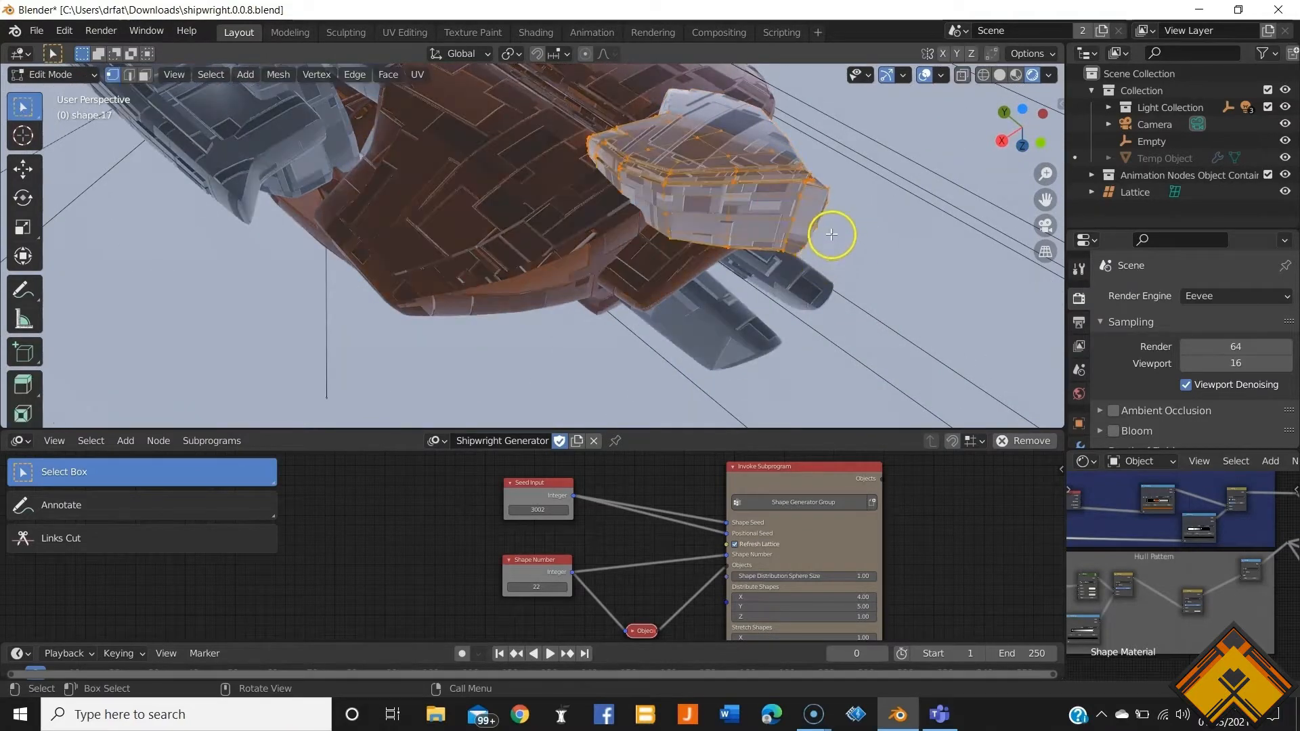
pyautogui.moveTo(833, 232); pyautogui.dragTo(692, 234, button='middle')
pyautogui.press('Tab')
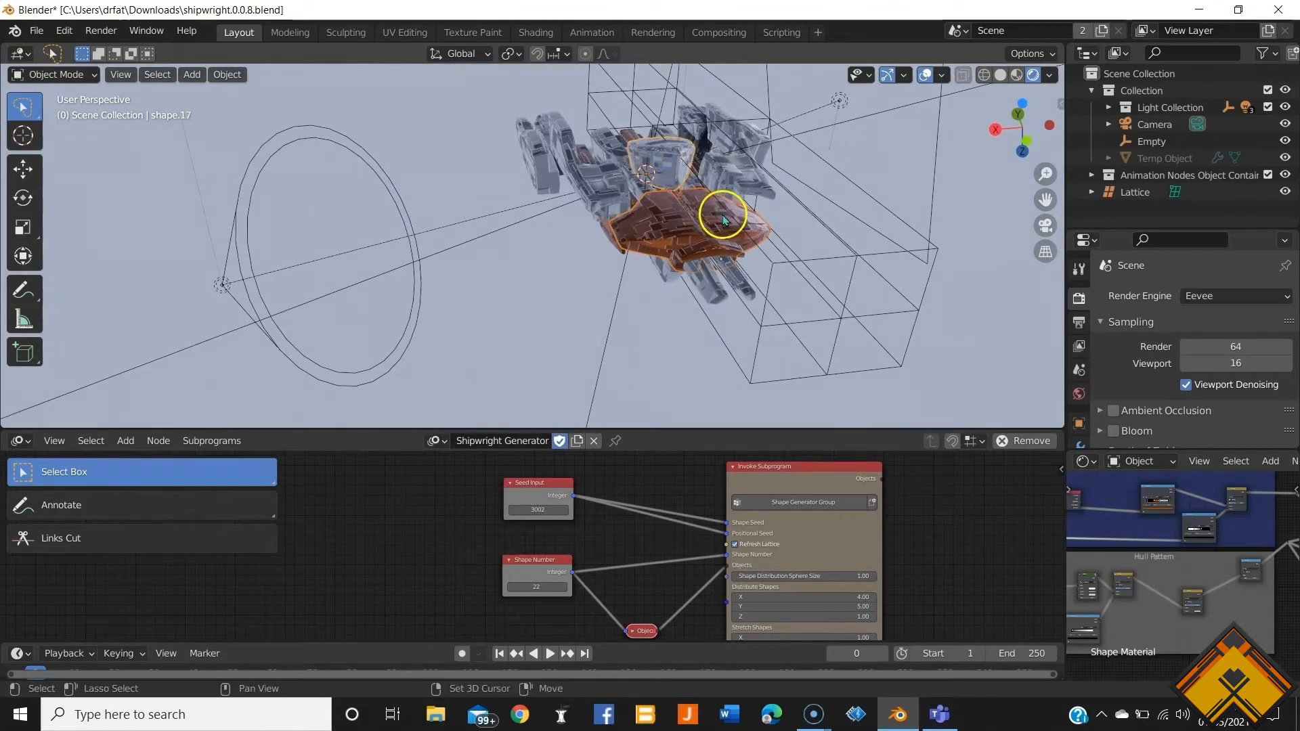
# Step: Duplicate the large rear hull piece and a dark piece, placing the copies clear of the ship
pyautogui.moveTo(777, 226); pyautogui.dragTo(728, 239)
pyautogui.press('x')
pyautogui.moveTo(573, 269); pyautogui.dragTo(498, 282)
pyautogui.moveTo(499, 281); pyautogui.dragTo(913, 350, button='middle')
# Step: Scale down the dark copy and move it along the global Y axis onto the copied hull piece
pyautogui.press('s')
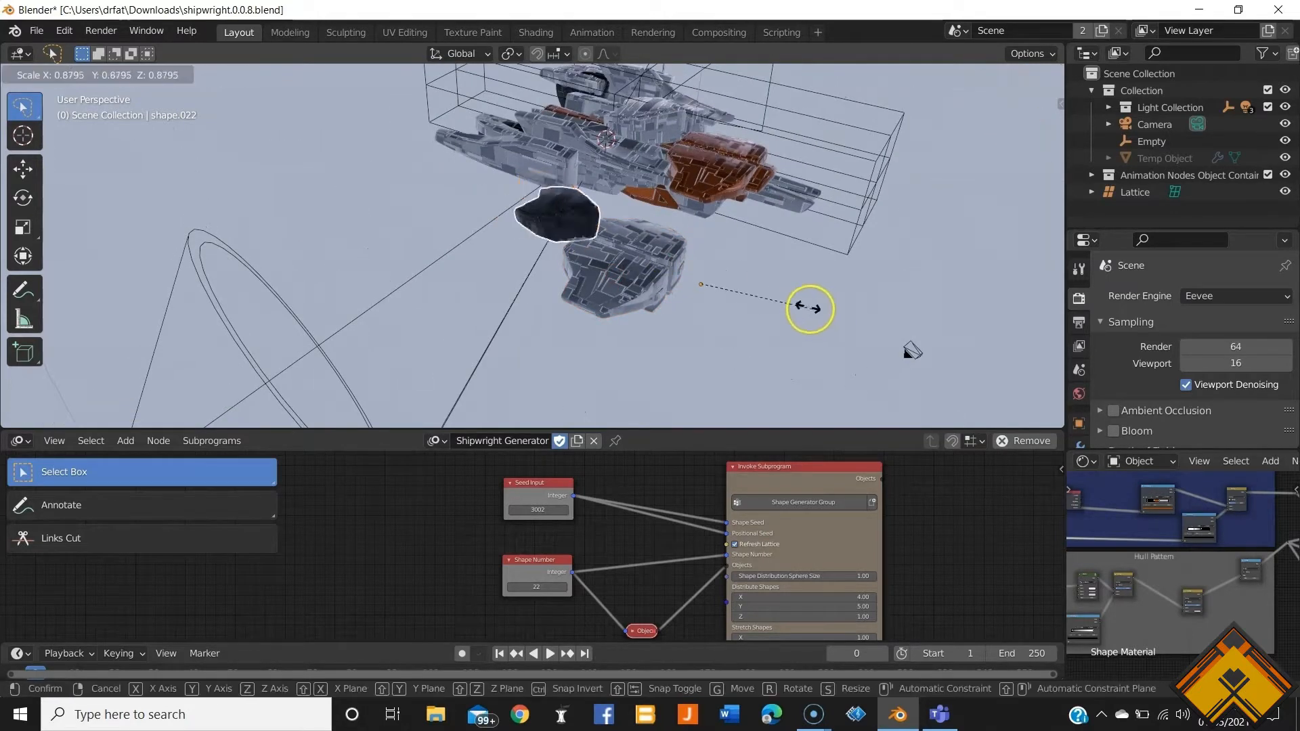
pyautogui.click(741, 302)
pyautogui.press('g')
pyautogui.press('y')
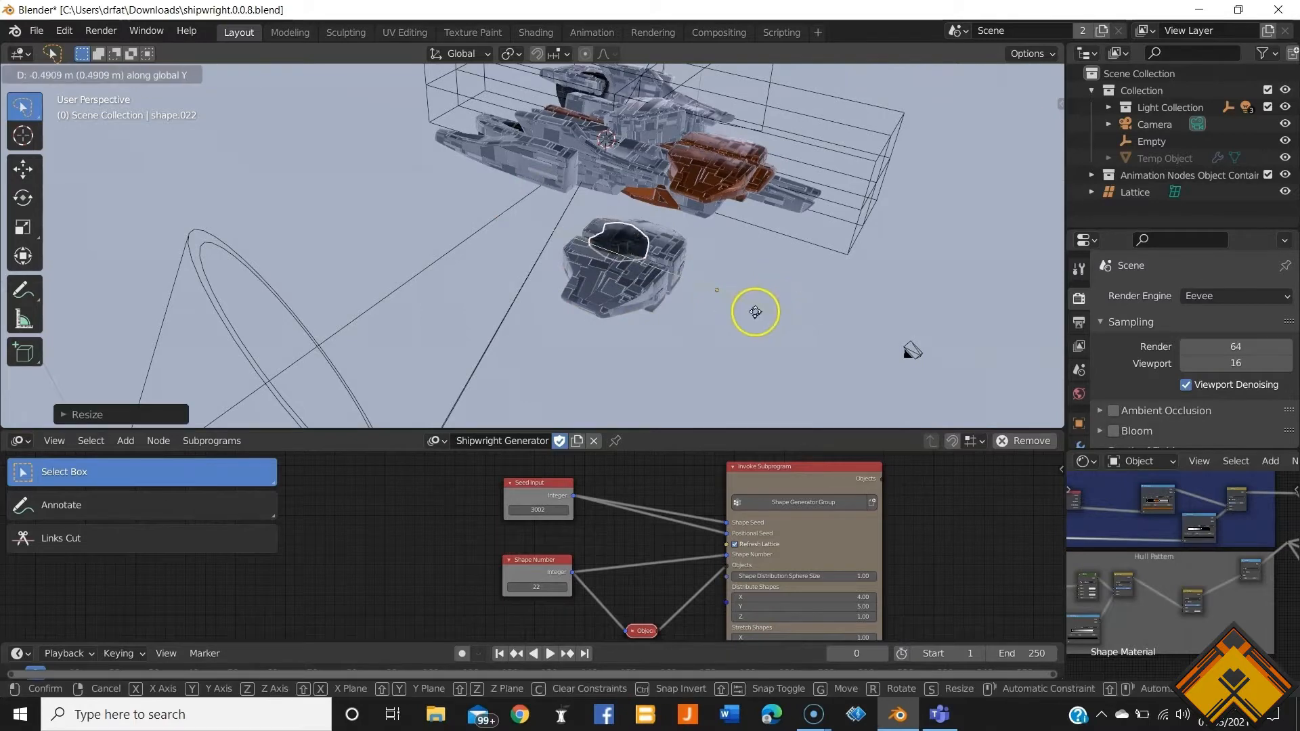
pyautogui.click(746, 310)
# Step: Duplicate a mirrored pair of grey side pieces and place the copy beside the separate hull piece
pyautogui.moveTo(748, 310); pyautogui.dragTo(645, 228, button='middle')
pyautogui.click(645, 228)
pyautogui.moveTo(687, 291); pyautogui.dragTo(687, 289)
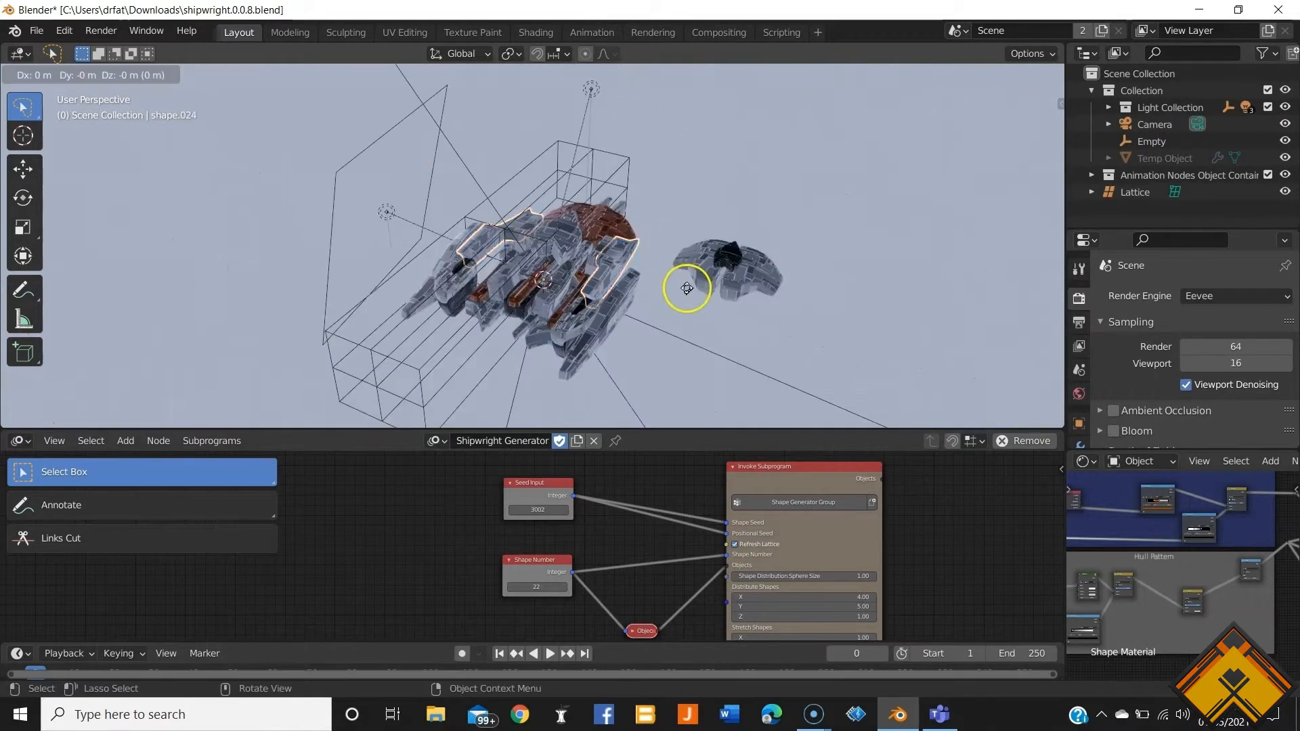
pyautogui.click(831, 347)
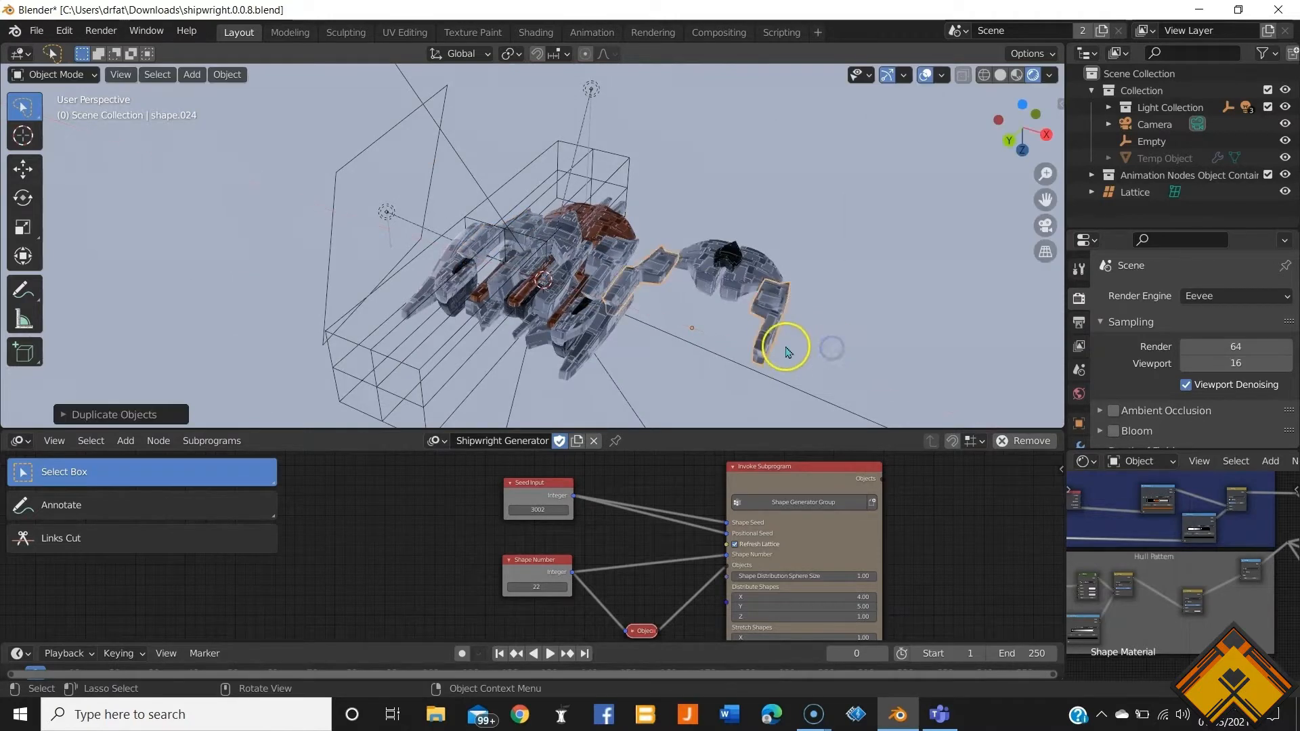
# Step: Move the copied pair of grey side pieces about -2 m along the global Y axis to flank the separate hull piece
pyautogui.moveTo(778, 342); pyautogui.dragTo(721, 256, button='middle')
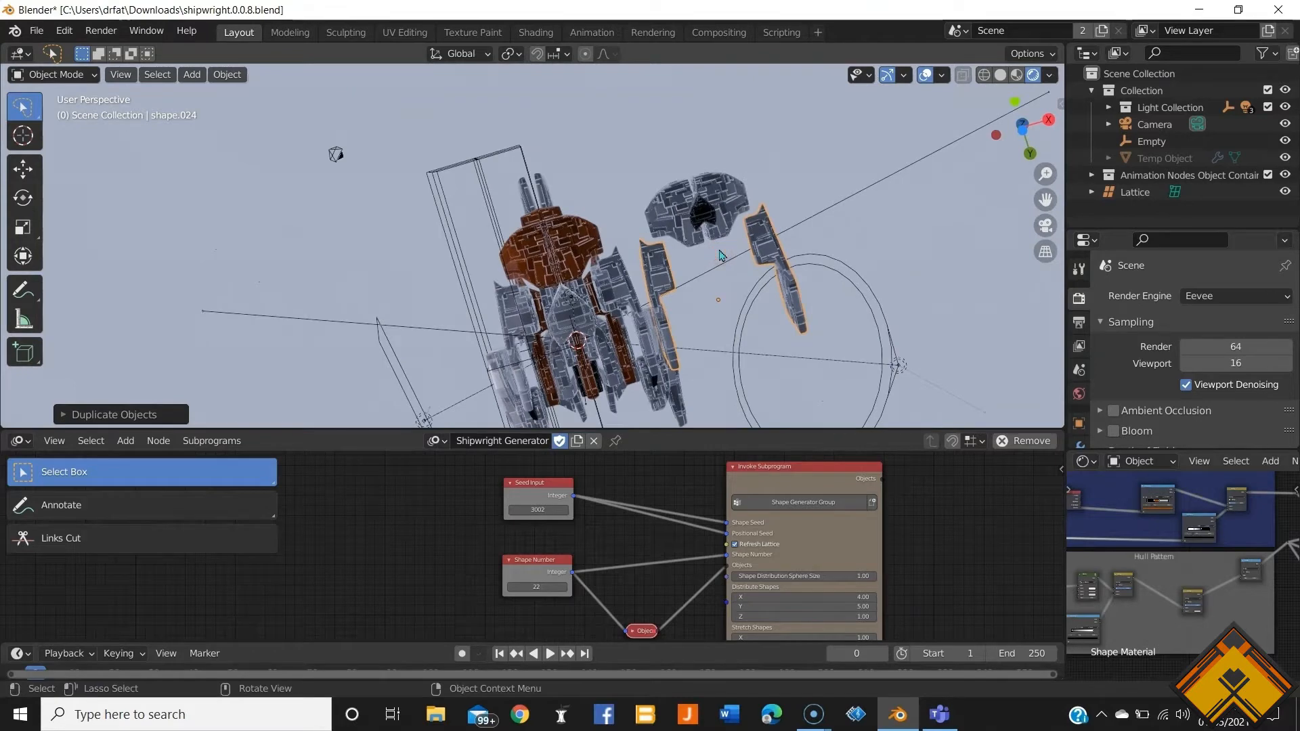
pyautogui.press('ctrl+KP_7')
pyautogui.keyDown('shift'); pyautogui.moveTo(757, 312); pyautogui.dragTo(740, 252, button='middle'); pyautogui.keyUp('shift')
pyautogui.press('g')
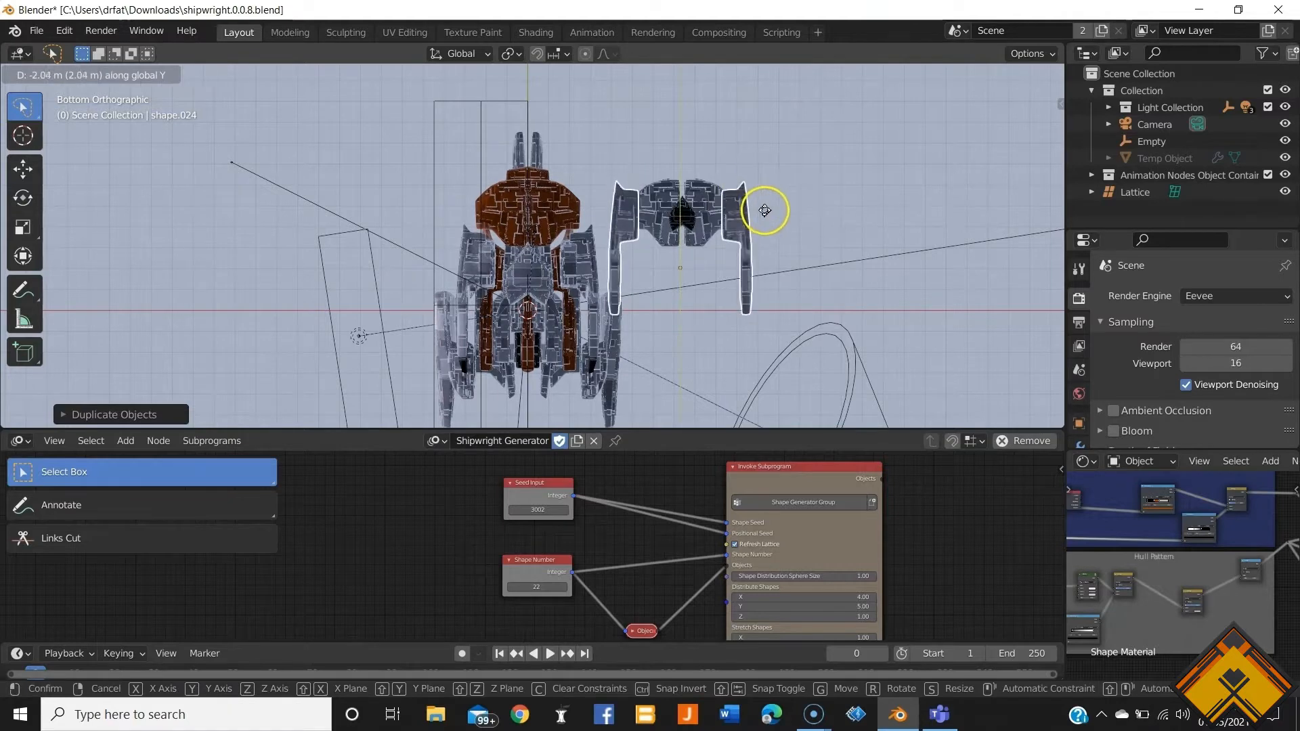
pyautogui.click(764, 206)
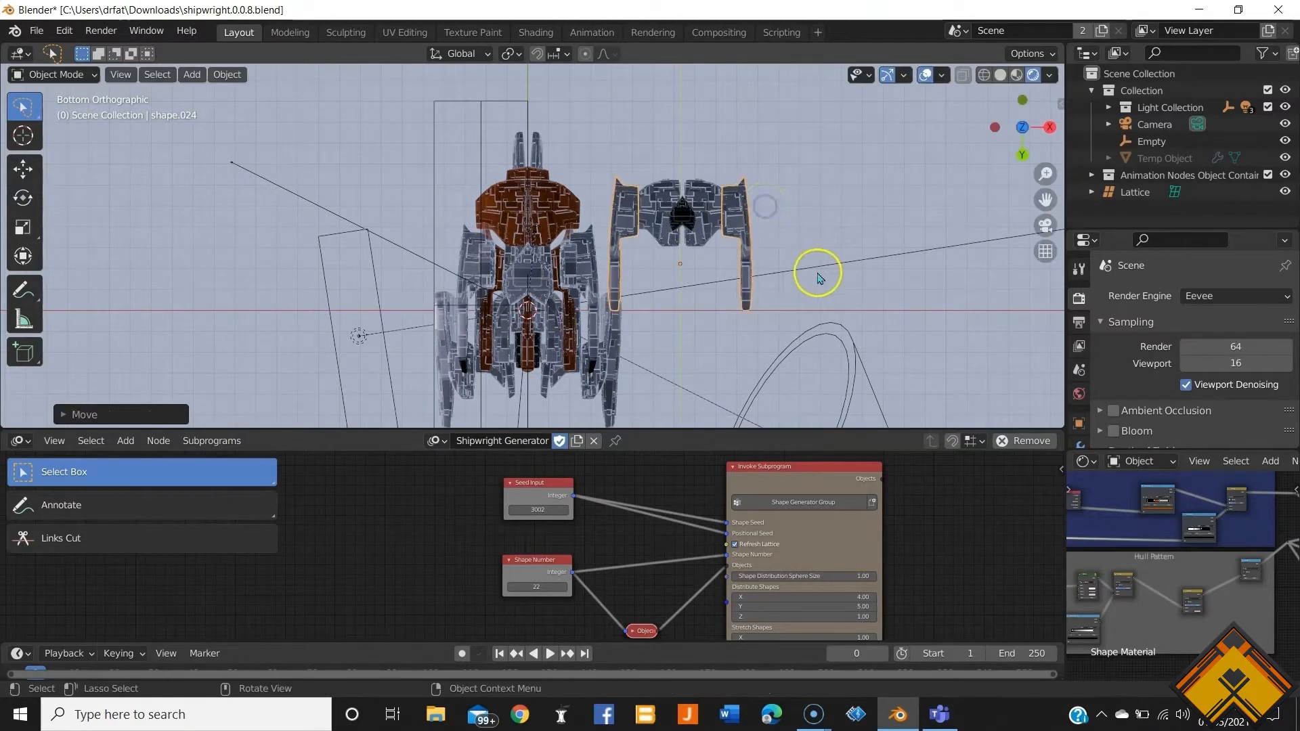
# Step: Turn the copied side pair end for end and move it about -3.17 m along the global Y axis
pyautogui.press('r')
pyautogui.click(817, 283)
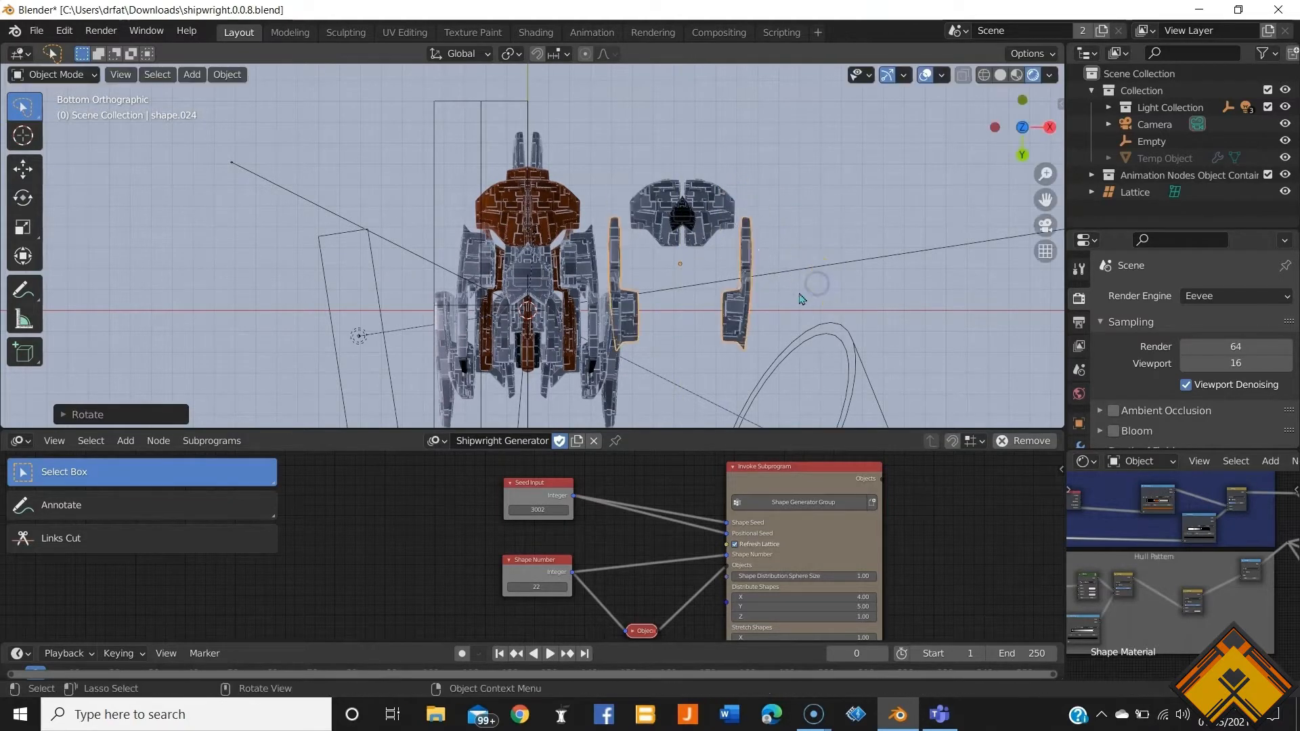
pyautogui.press('g')
pyautogui.press('y')
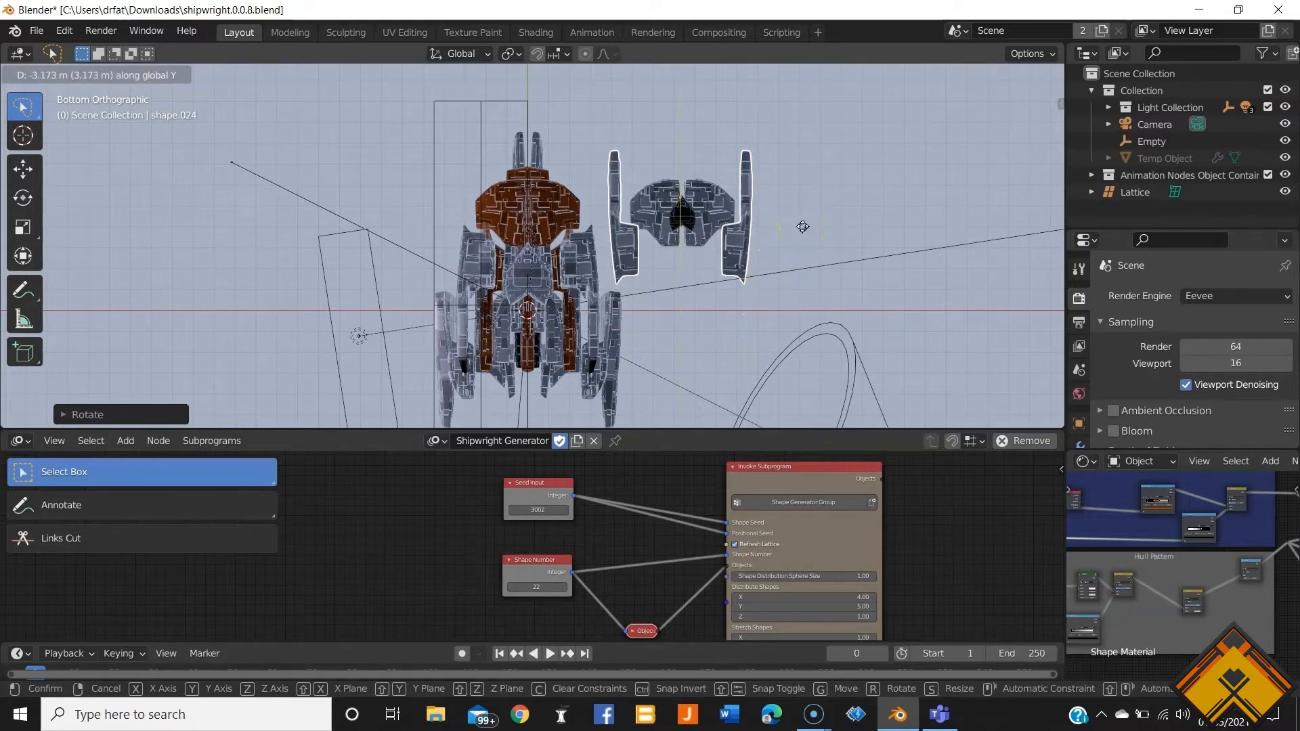
pyautogui.click(802, 227)
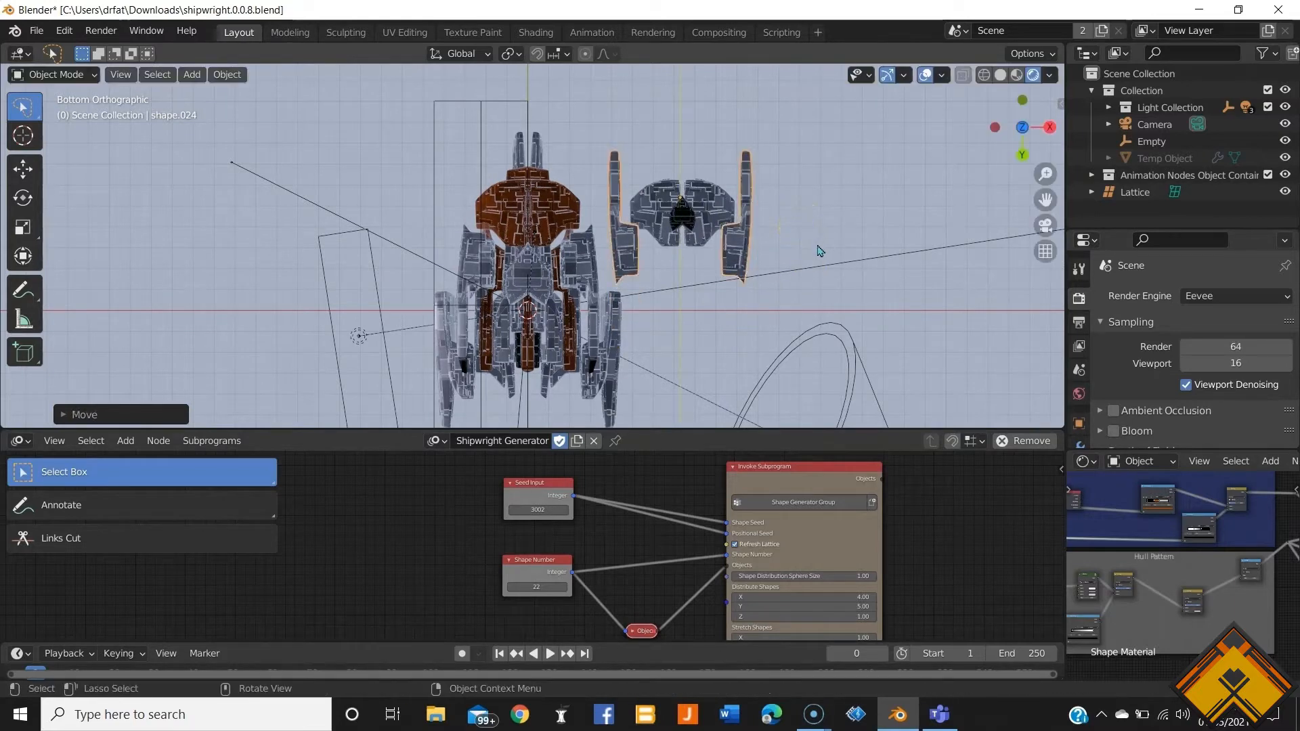
# Step: Move the side piece's mesh about -1.39 m along the global X axis in Edit Mode, bringing the mirrored pair closer together
pyautogui.press('Tab')
pyautogui.scroll(3, 820, 264)
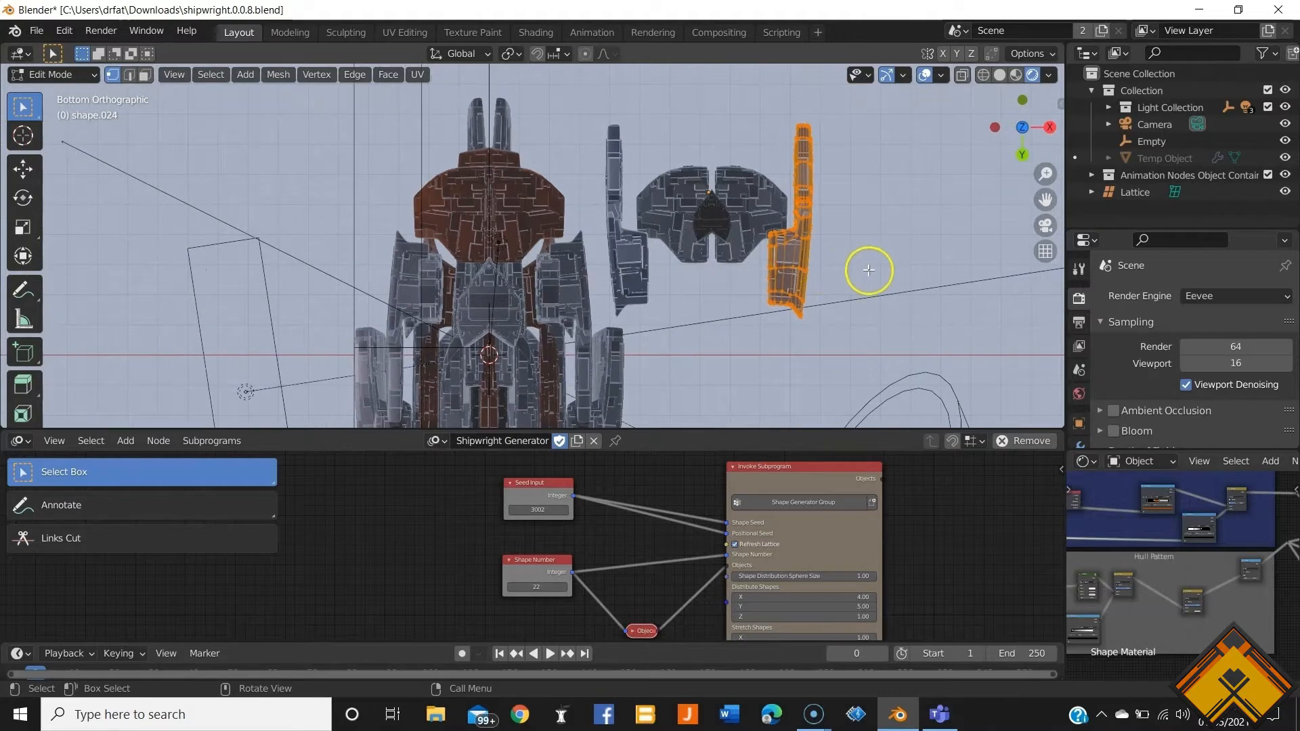
pyautogui.press('g')
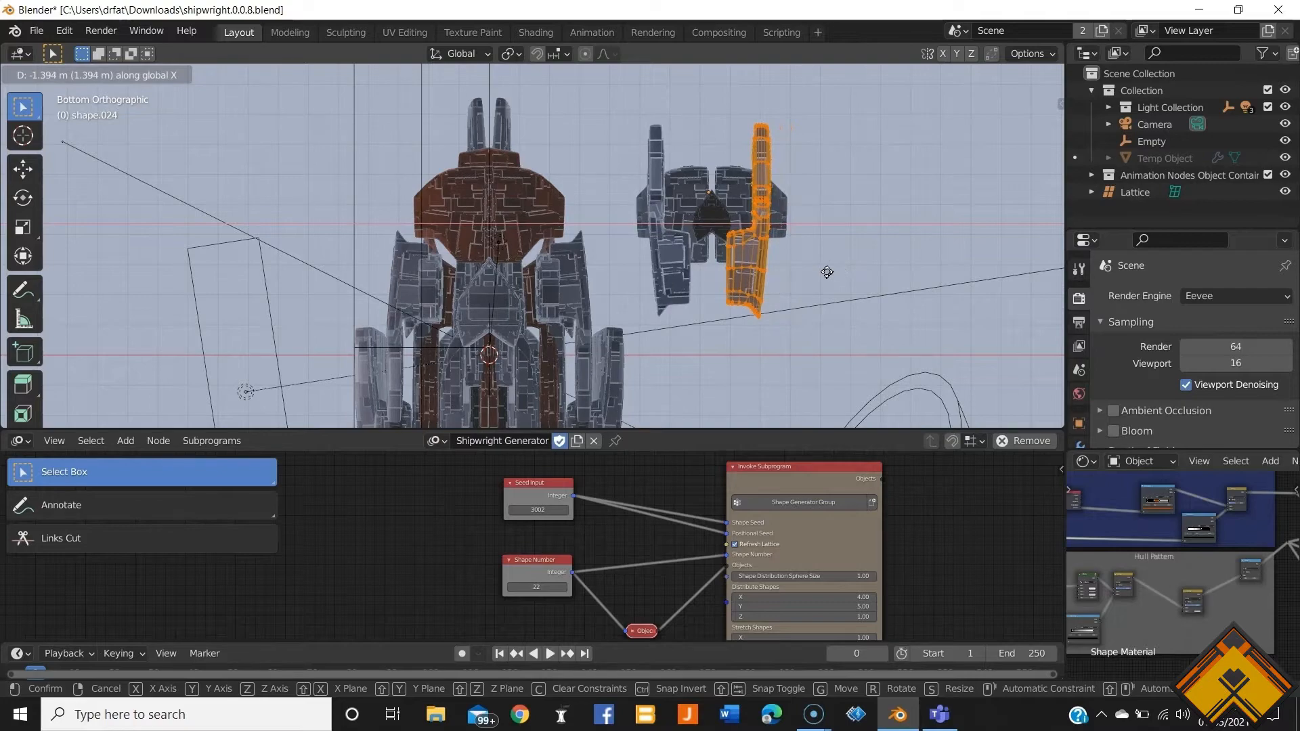
pyautogui.click(827, 272)
pyautogui.press('Tab')
# Step: Rotate the side pair about the global Z axis and move it about 2.66 m along global Y
pyautogui.moveTo(716, 264); pyautogui.dragTo(544, 335, button='middle')
pyautogui.press('z')
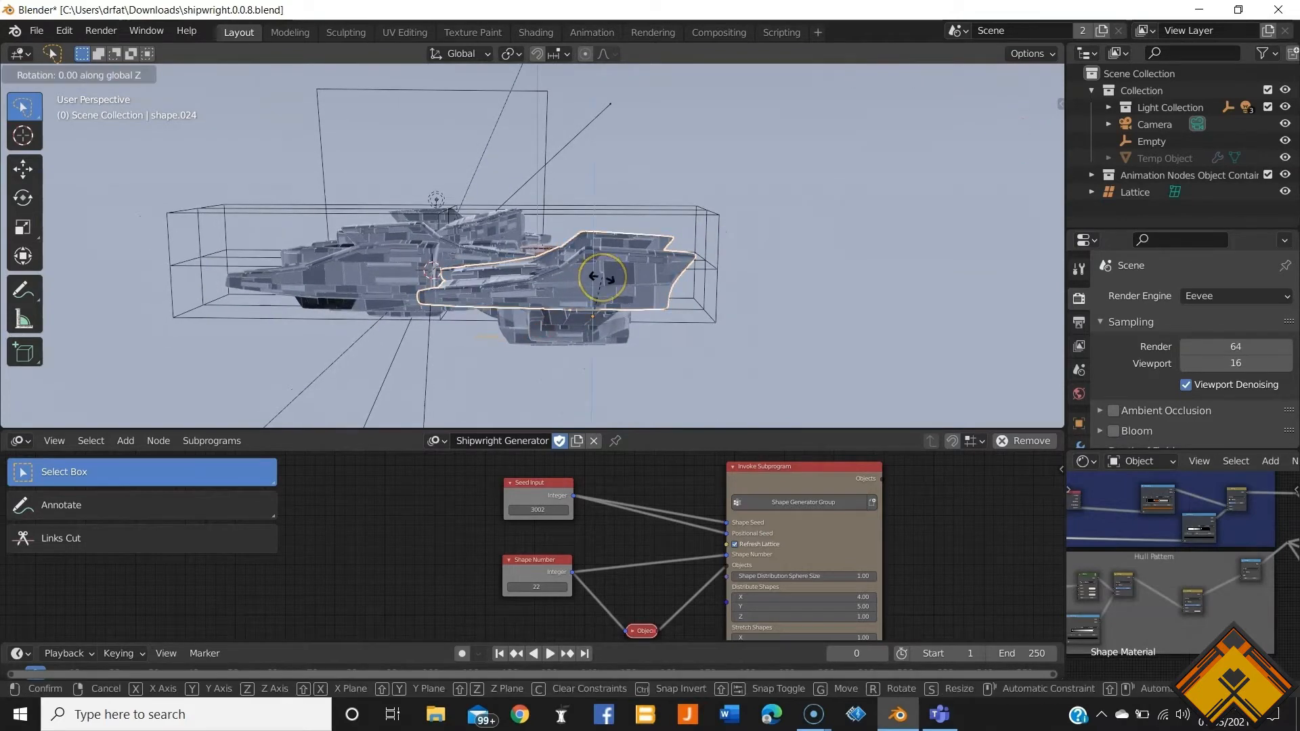
pyautogui.click(647, 270)
pyautogui.moveTo(647, 270); pyautogui.dragTo(685, 333, button='middle')
pyautogui.press('g')
pyautogui.press('y')
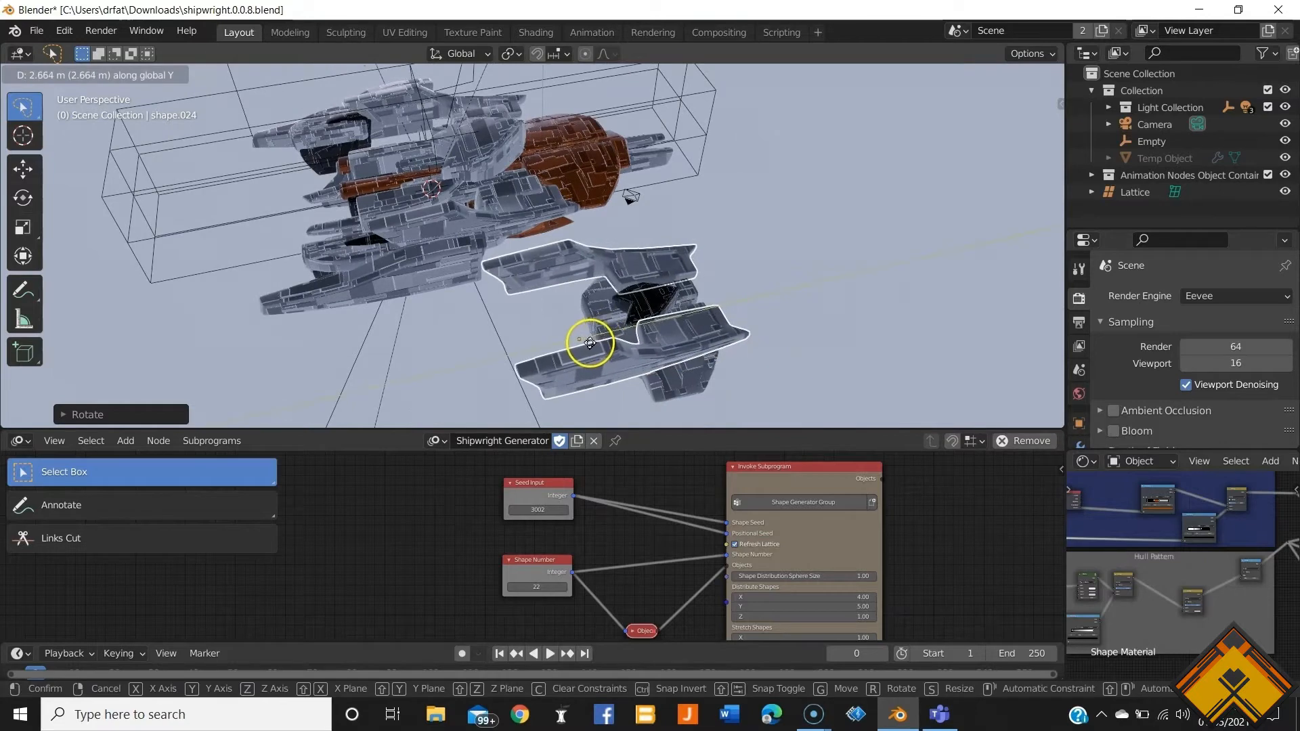
pyautogui.click(590, 342)
# Step: Move the side pair about 1.54 m along the global Z axis to fit against the separate hull piece
pyautogui.moveTo(589, 343); pyautogui.dragTo(663, 313, button='middle')
pyautogui.press('g')
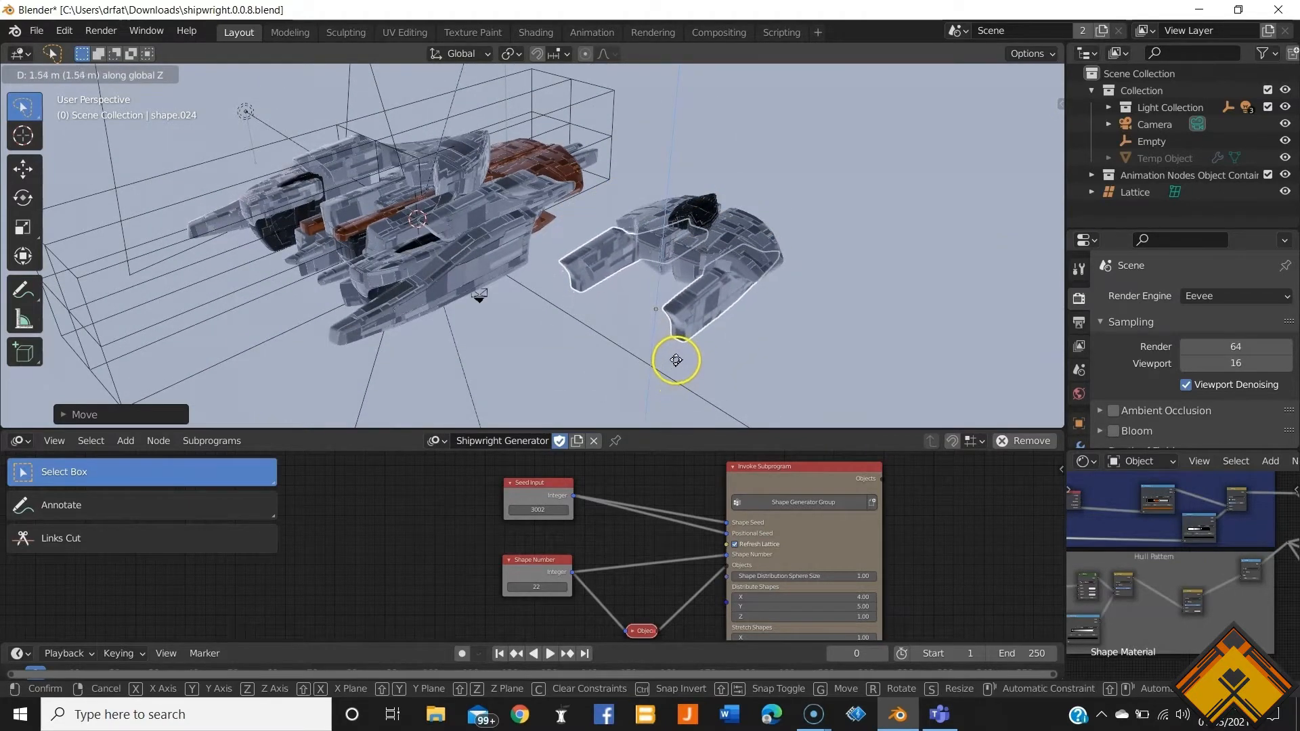
pyautogui.click(675, 360)
pyautogui.moveTo(673, 360); pyautogui.dragTo(642, 261, button='middle')
pyautogui.scroll(3, 518, 266)
pyautogui.moveTo(642, 261); pyautogui.dragTo(642, 312, button='middle')
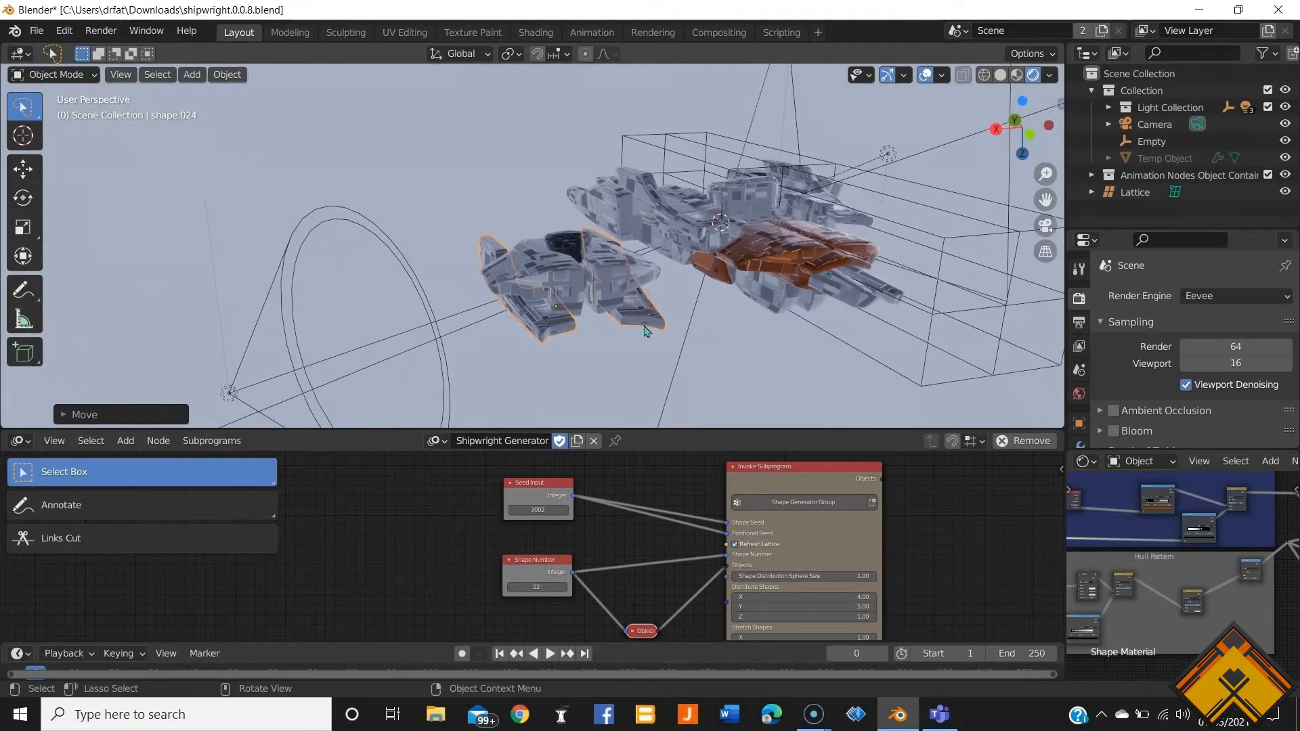
# Step: Move the side piece's mesh about -0.58 m along the global X axis in Edit Mode
pyautogui.press('Tab')
pyautogui.press('g')
pyautogui.press('x')
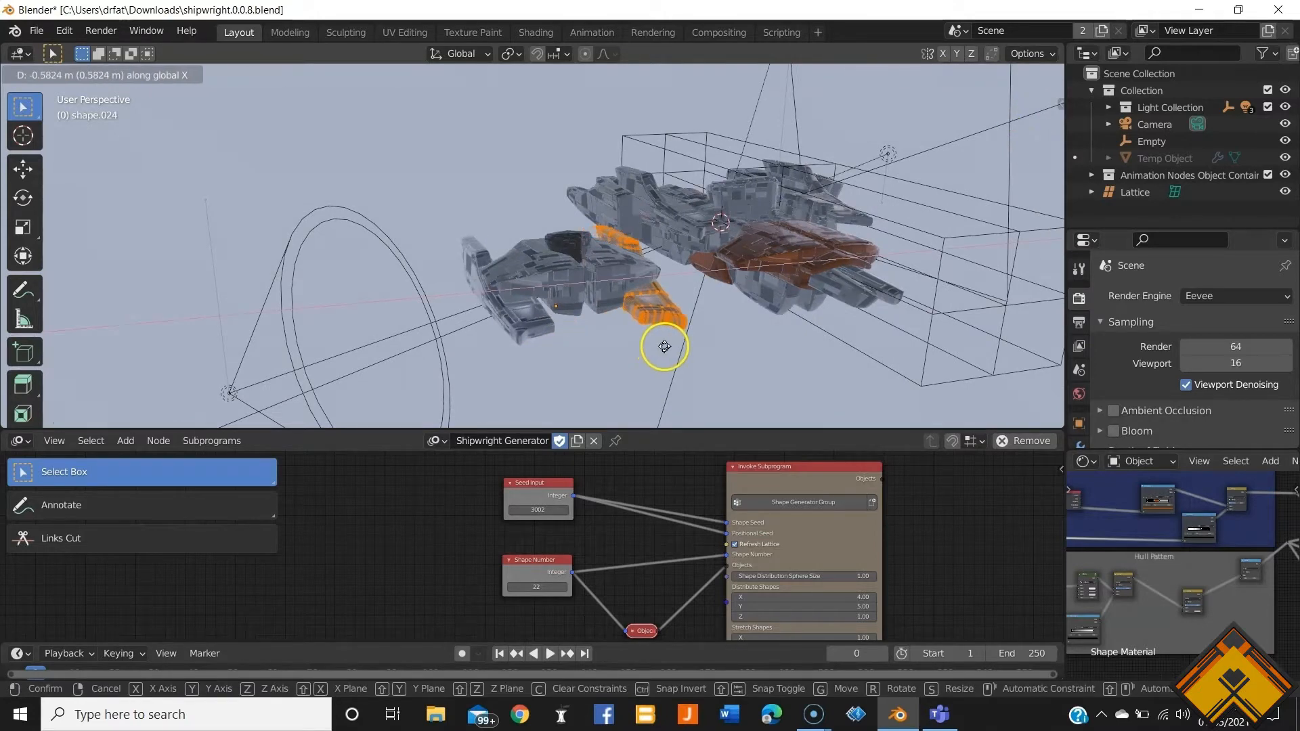
pyautogui.click(664, 346)
# Step: Lower the side piece's mesh about 0.40 m along the global Z axis and return to Object Mode
pyautogui.press('KP_1')
pyautogui.scroll(4, 566, 288)
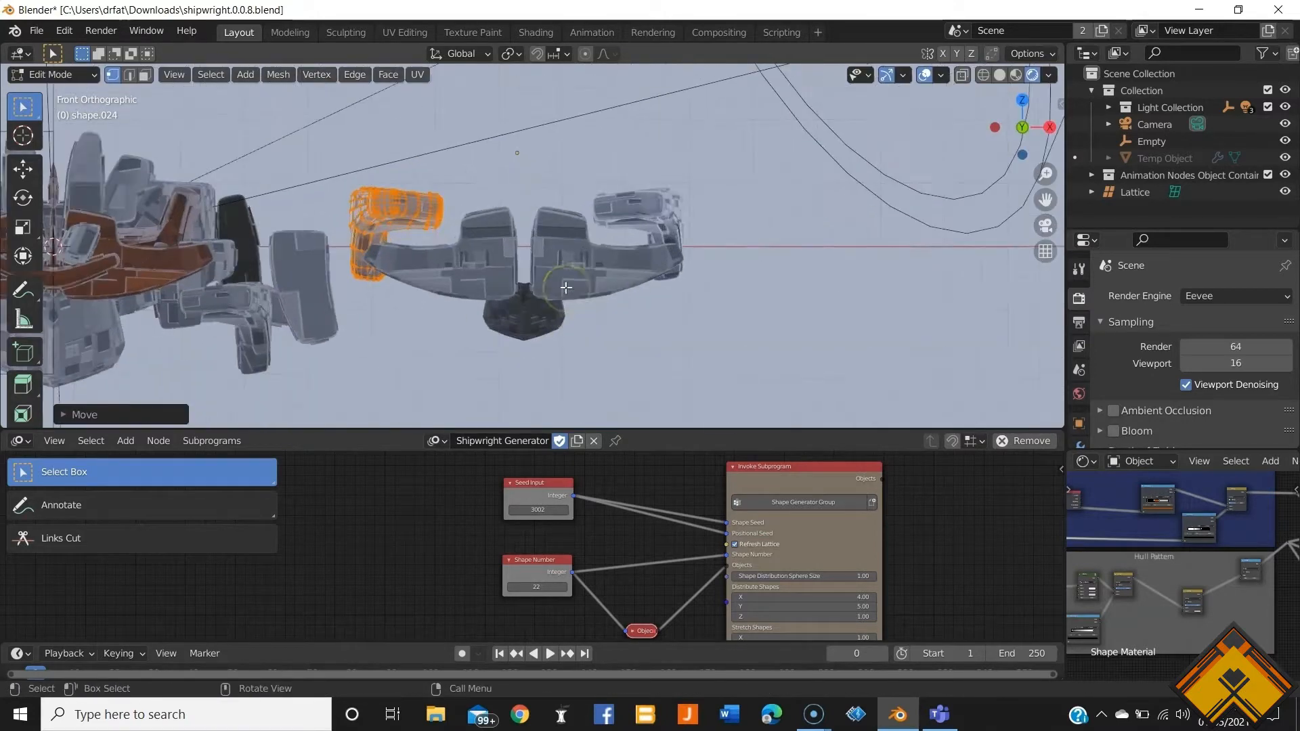
pyautogui.press('r')
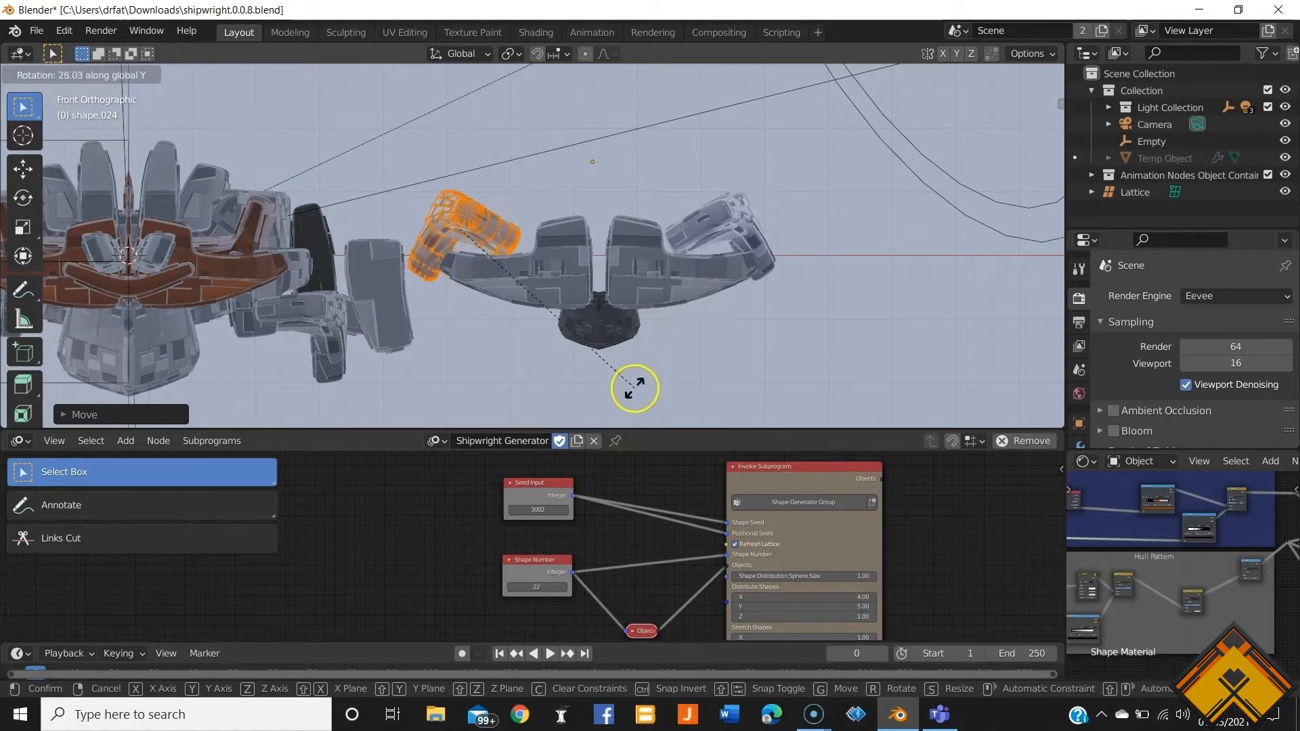
pyautogui.rightClick(649, 369)
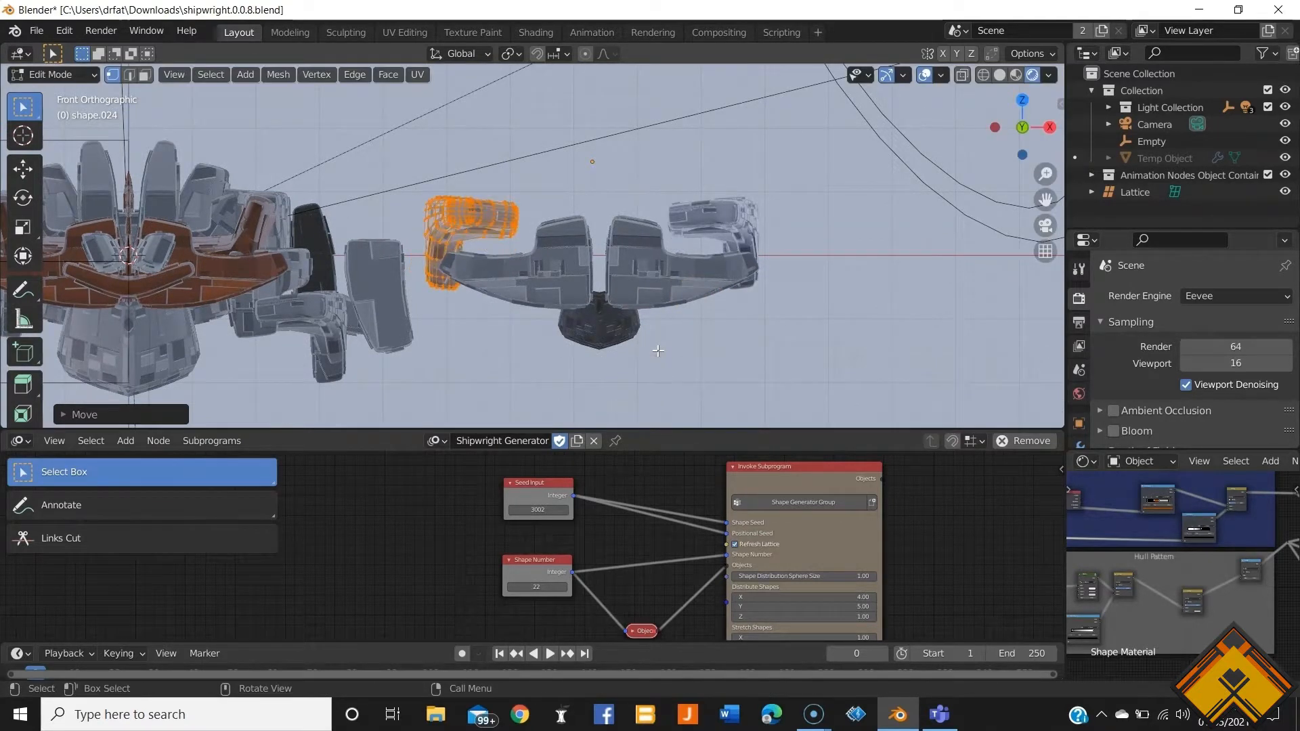
pyautogui.press('g')
pyautogui.press('z')
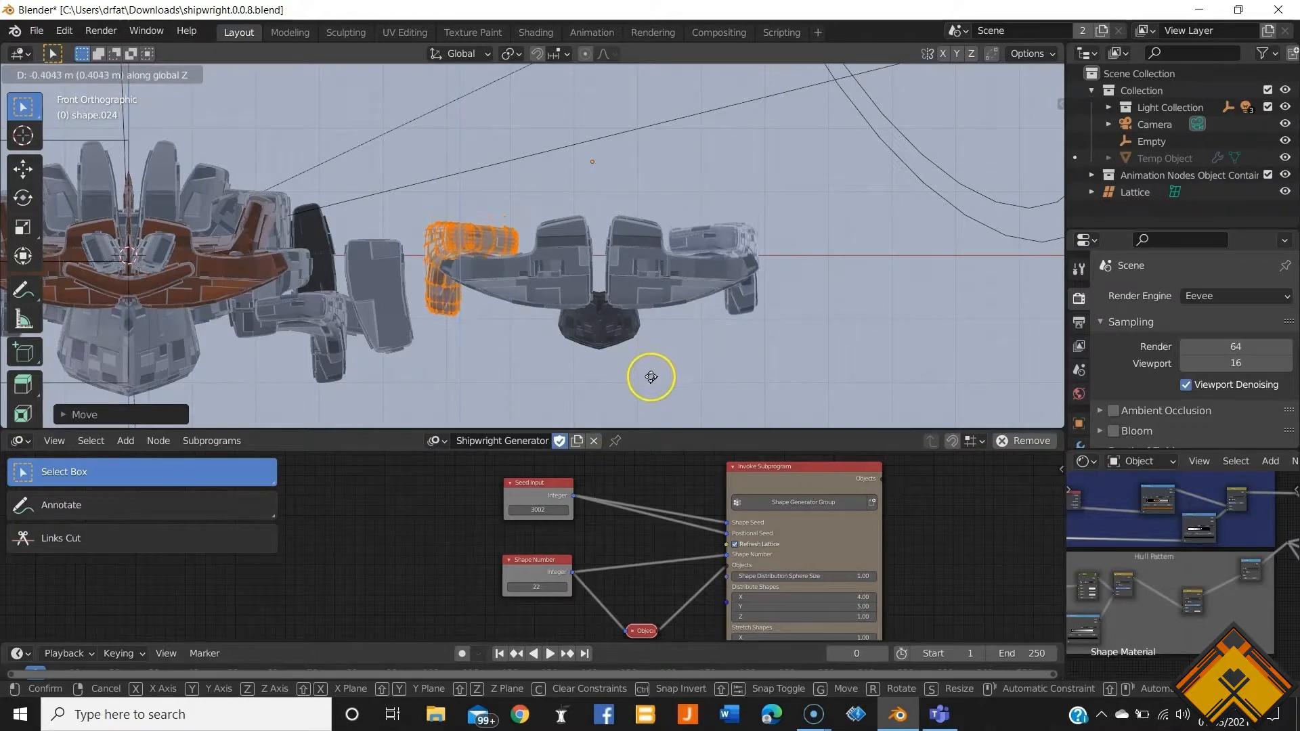
pyautogui.click(650, 377)
pyautogui.press('Tab')
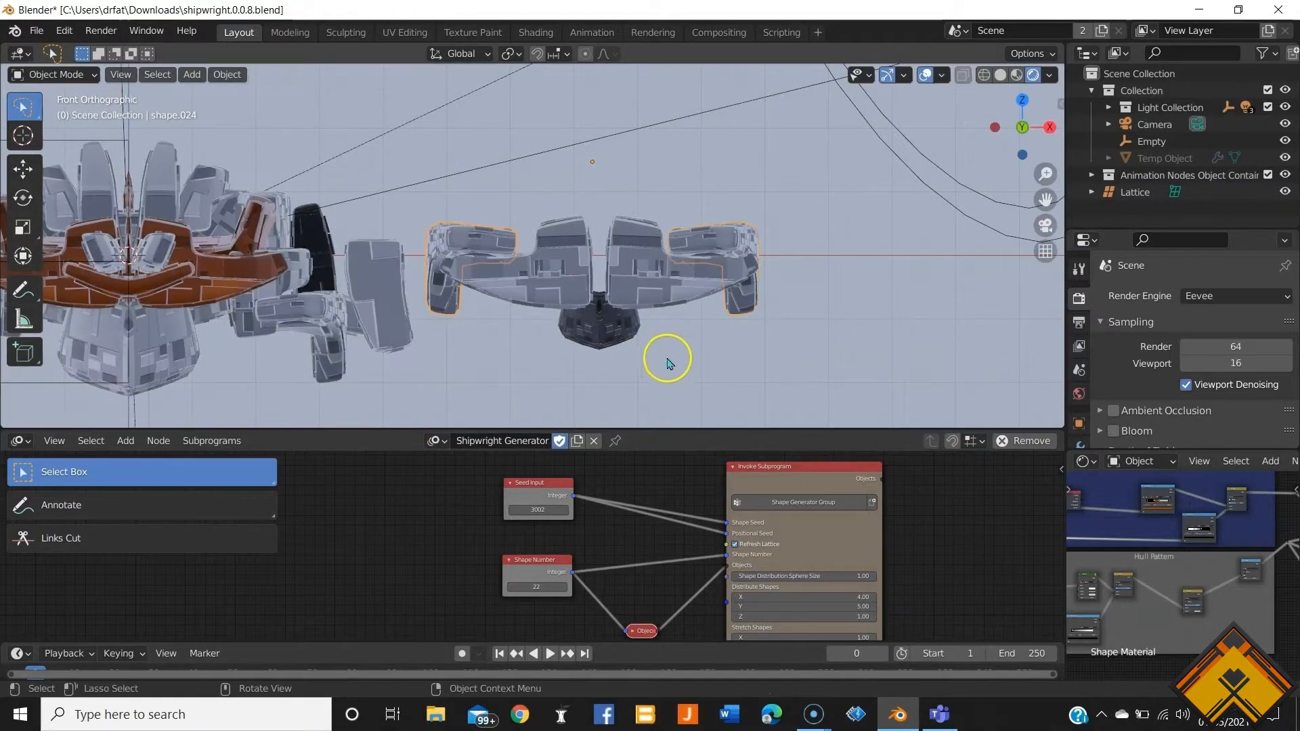
# Step: Duplicate the main ship's U-shaped grey piece about 7 m along global X, then center the copy on the separate hull with a 0.42 m shift
pyautogui.moveTo(668, 360); pyautogui.dragTo(778, 313, button='middle')
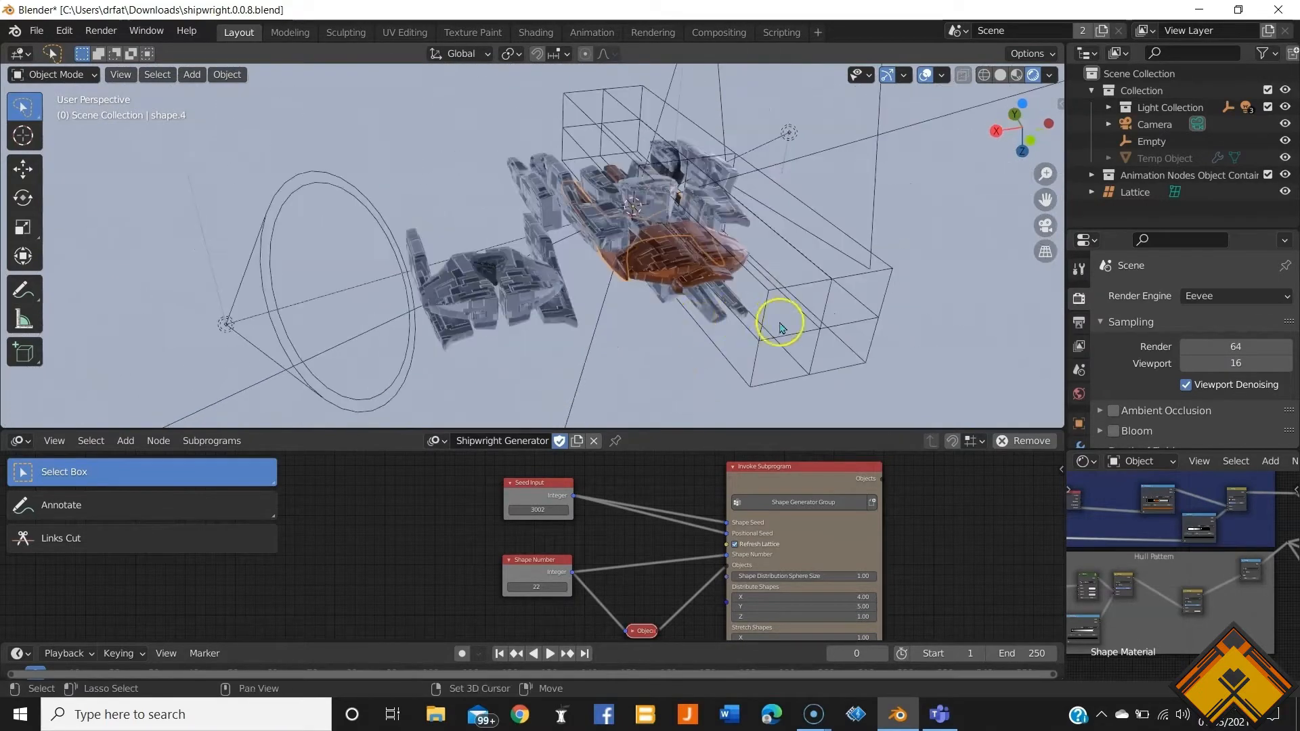
pyautogui.hotkey('shift', 'd')
pyautogui.press('x')
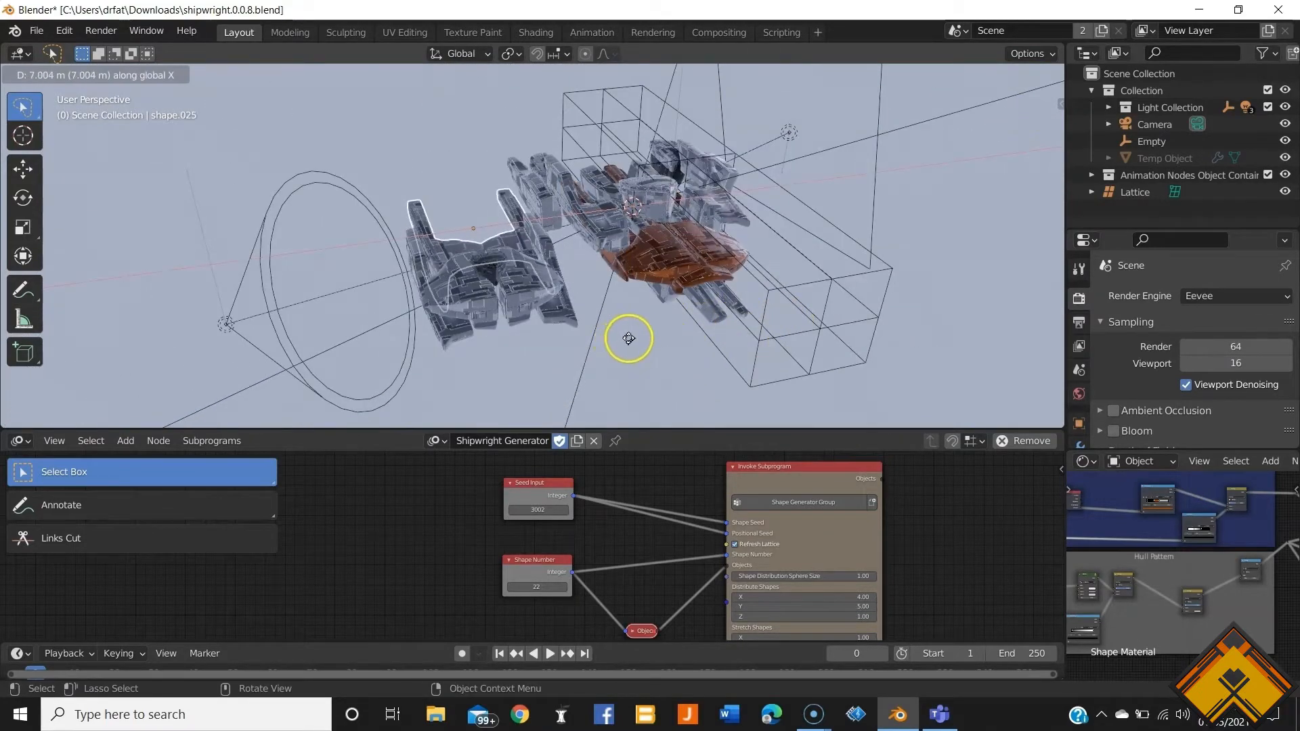
pyautogui.click(628, 338)
pyautogui.press('KP_7')
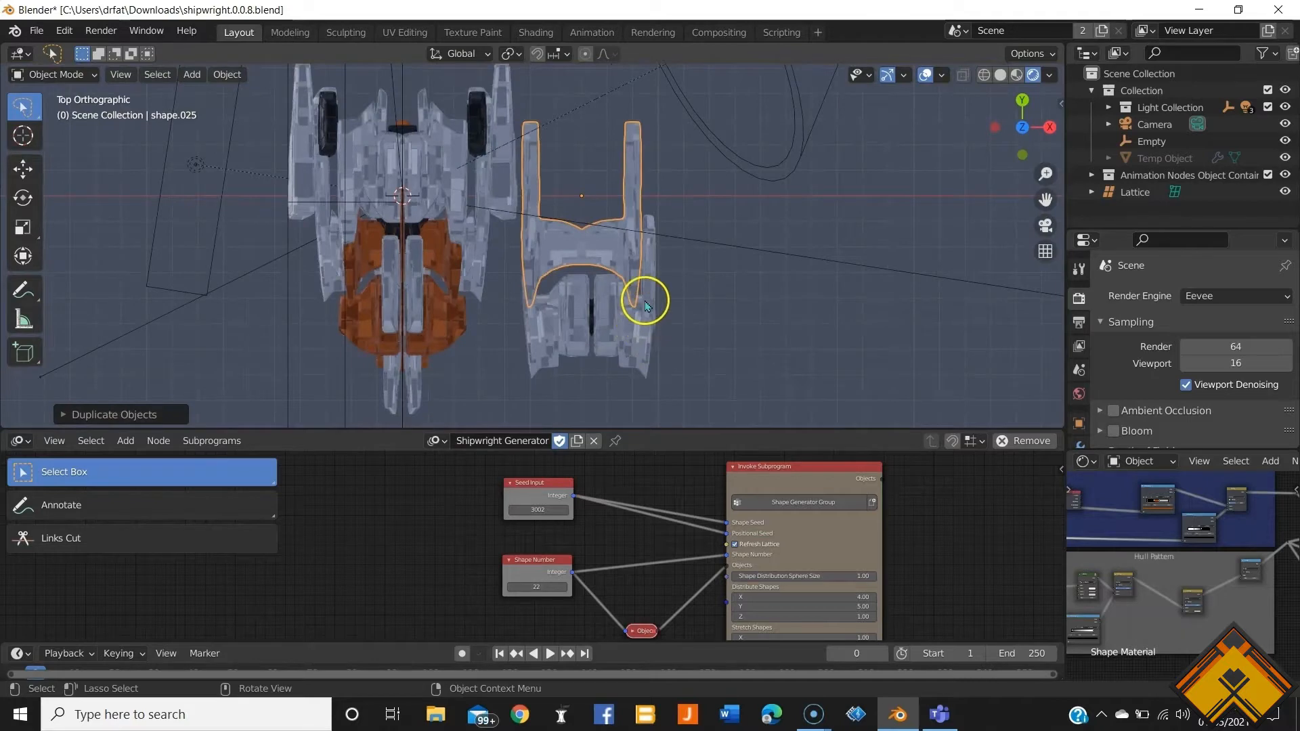
pyautogui.press('ctrl+KP_7')
pyautogui.press('x')
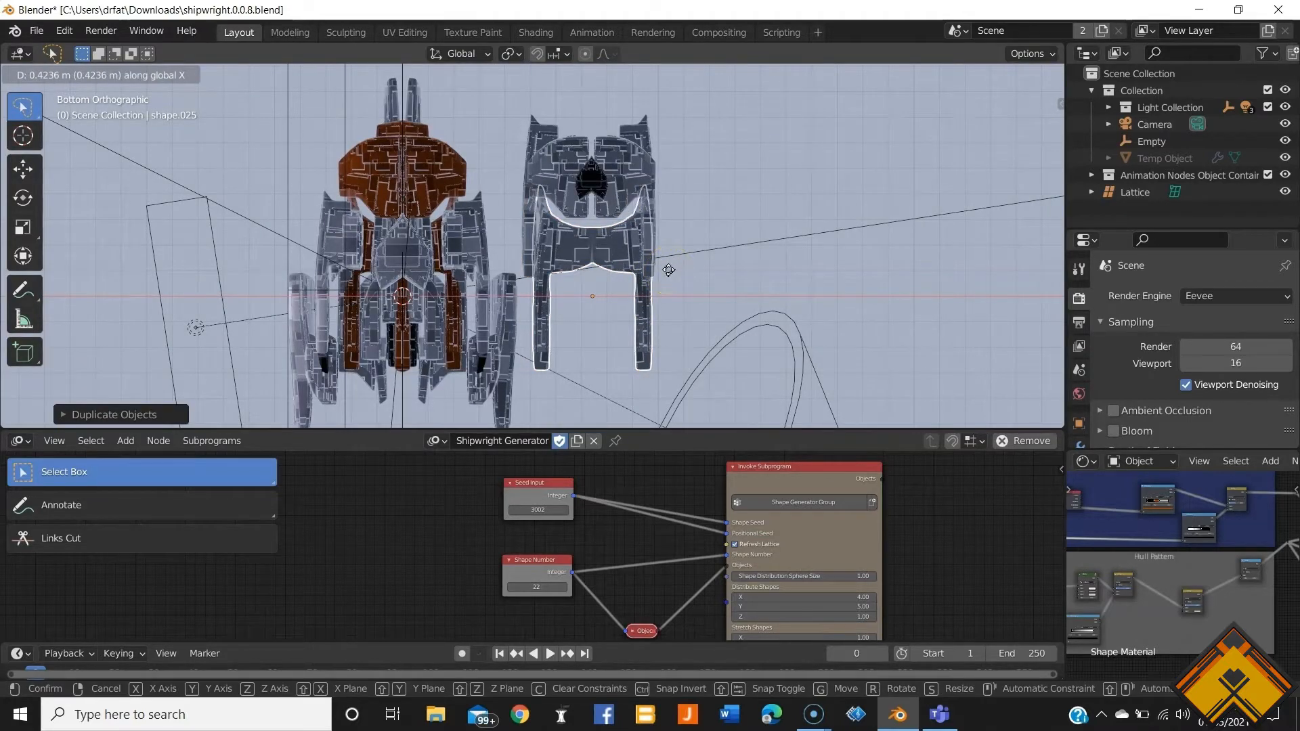
pyautogui.click(711, 261)
# Step: Rotate the copied U-shaped piece 180 degrees and move it along the global Y axis onto the separate hull
pyautogui.write('r180')
pyautogui.click(716, 262)
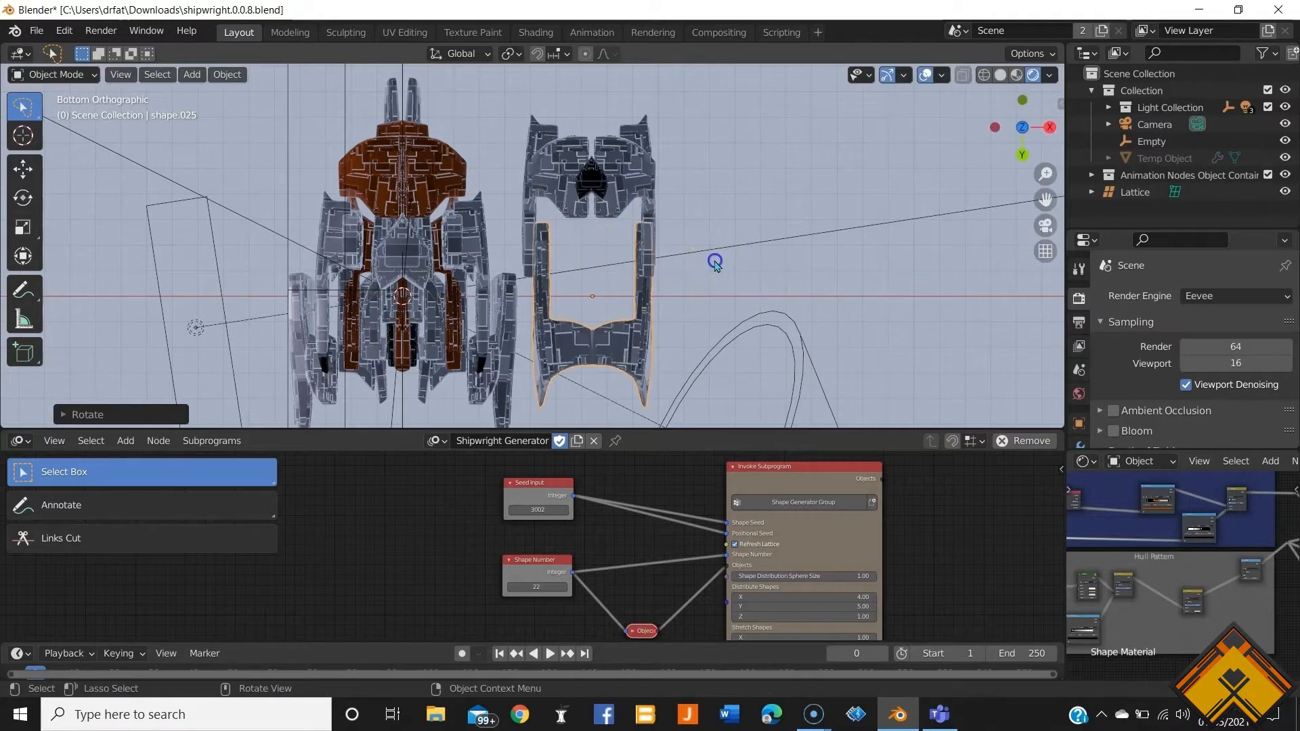
pyautogui.press('g')
pyautogui.press('y')
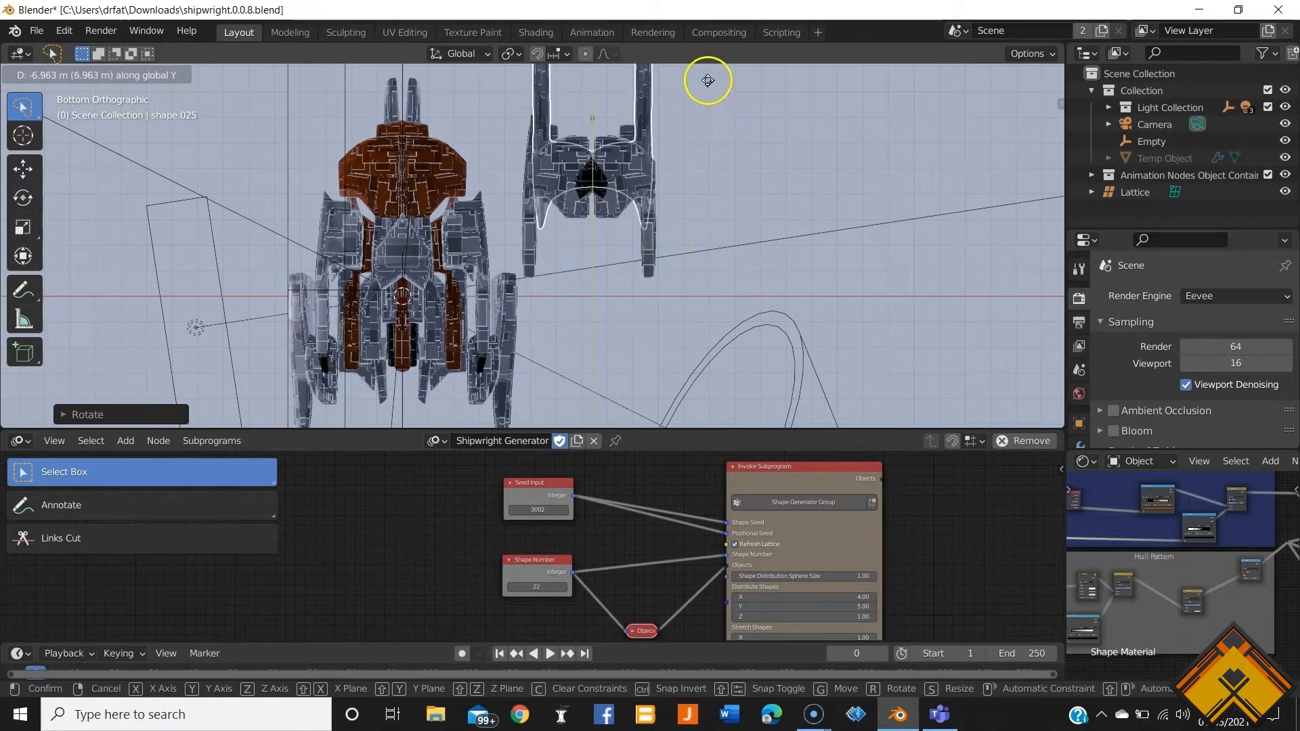
pyautogui.click(706, 129)
# Step: Nudge the copied U-shaped piece about -0.14 m along the global X axis to center it on the small ship
pyautogui.moveTo(706, 129); pyautogui.dragTo(614, 288, button='middle')
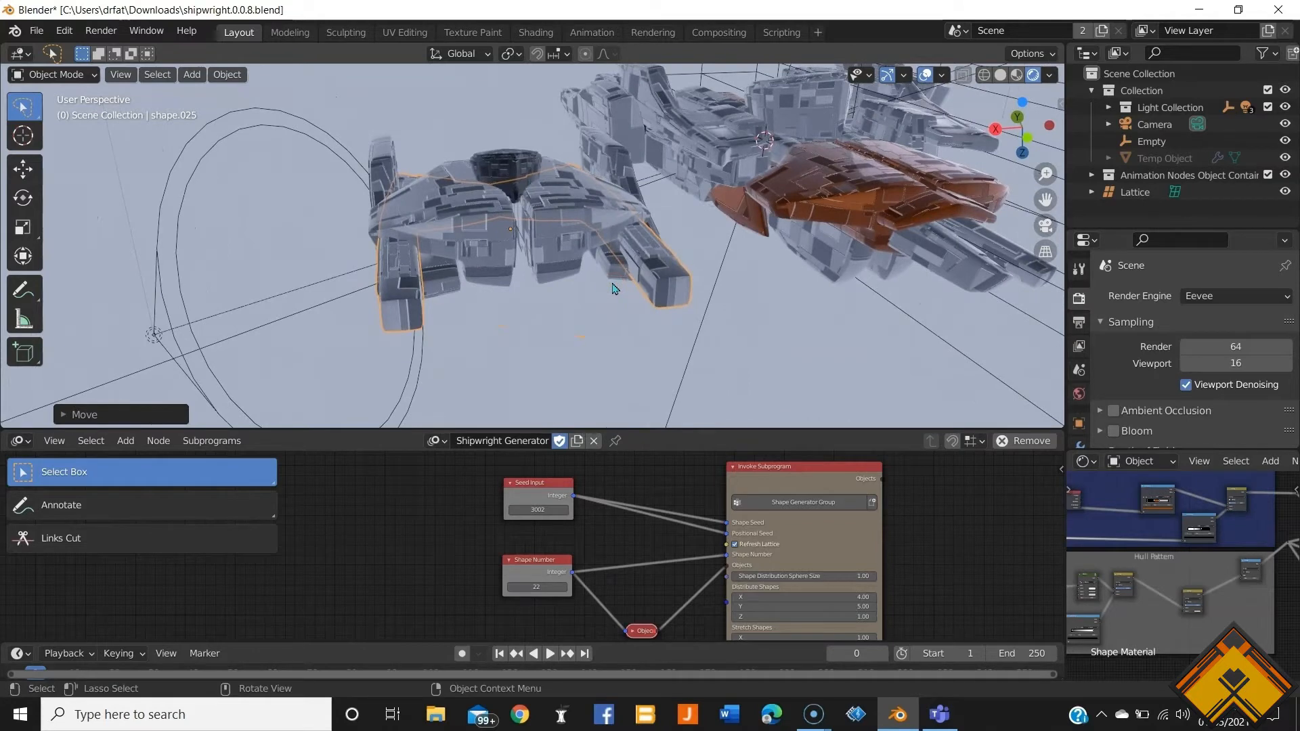
pyautogui.press('ctrl+KP_7')
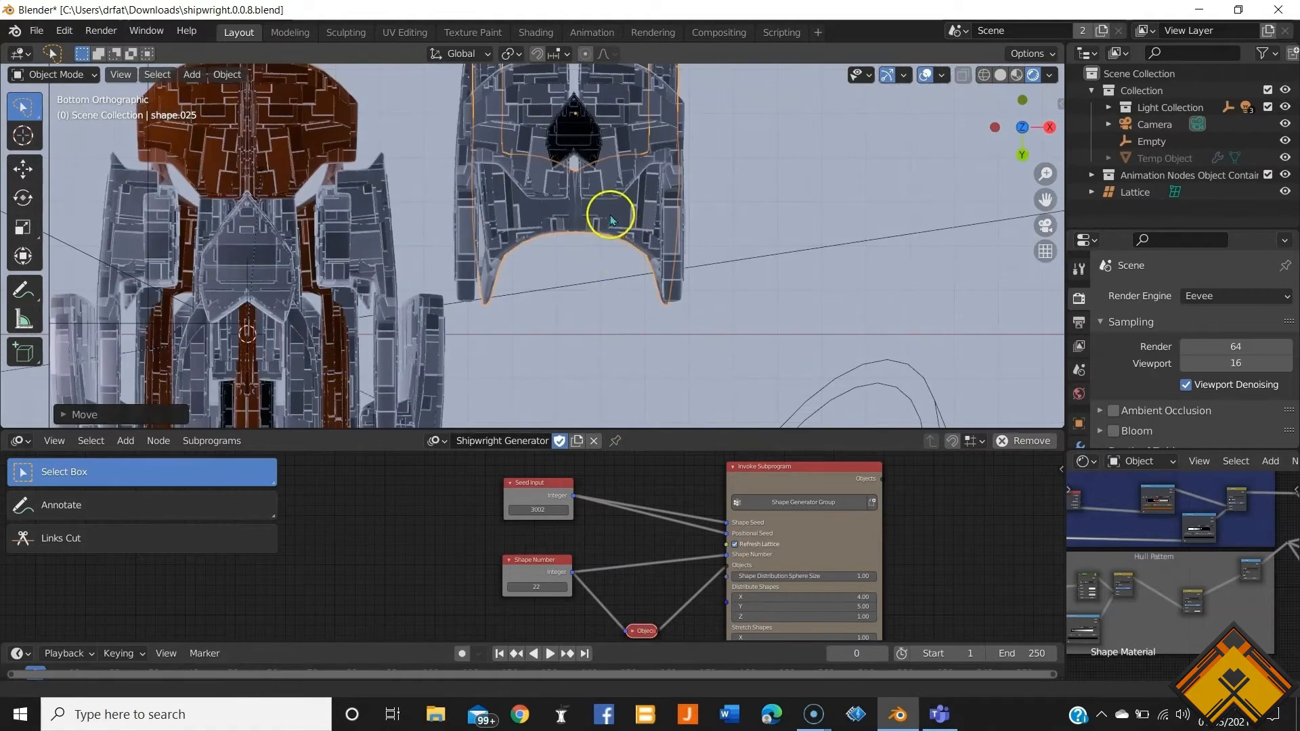
pyautogui.keyDown('shift'); pyautogui.moveTo(610, 219); pyautogui.dragTo(641, 309, button='middle'); pyautogui.keyUp('shift')
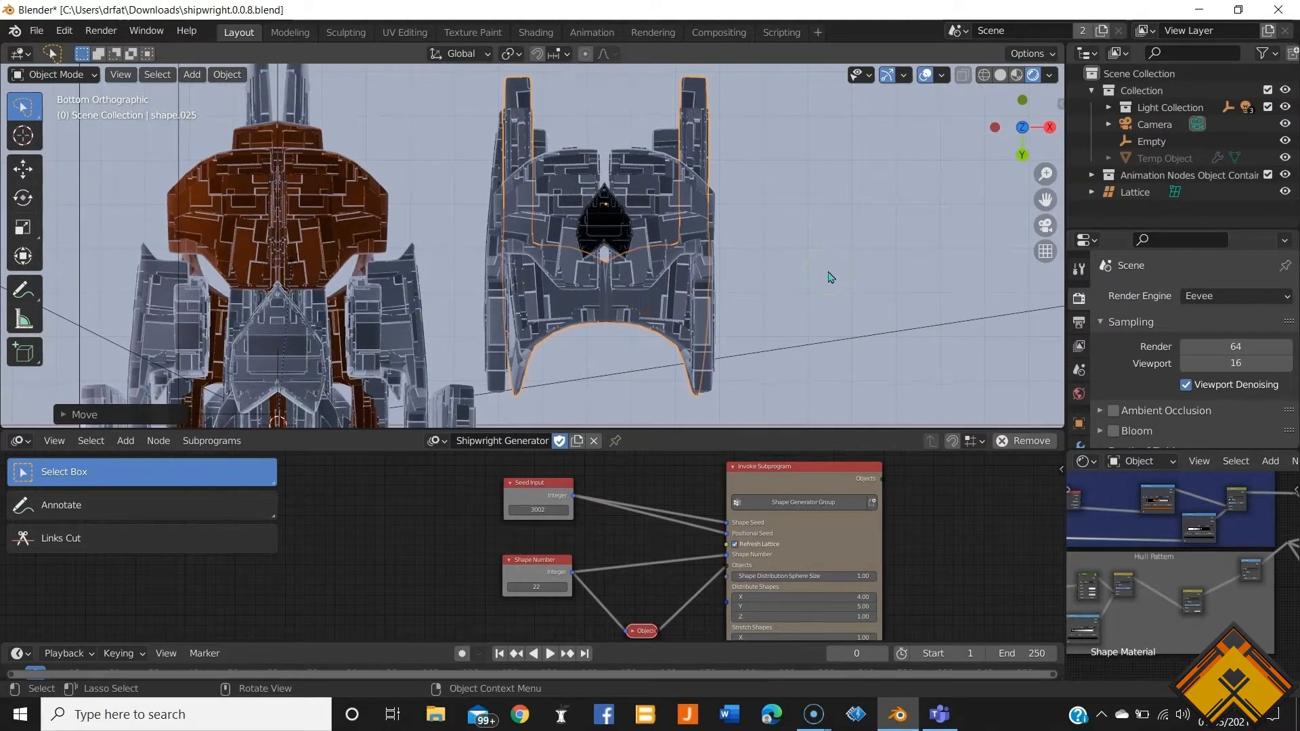
pyautogui.press('g')
pyautogui.press('x')
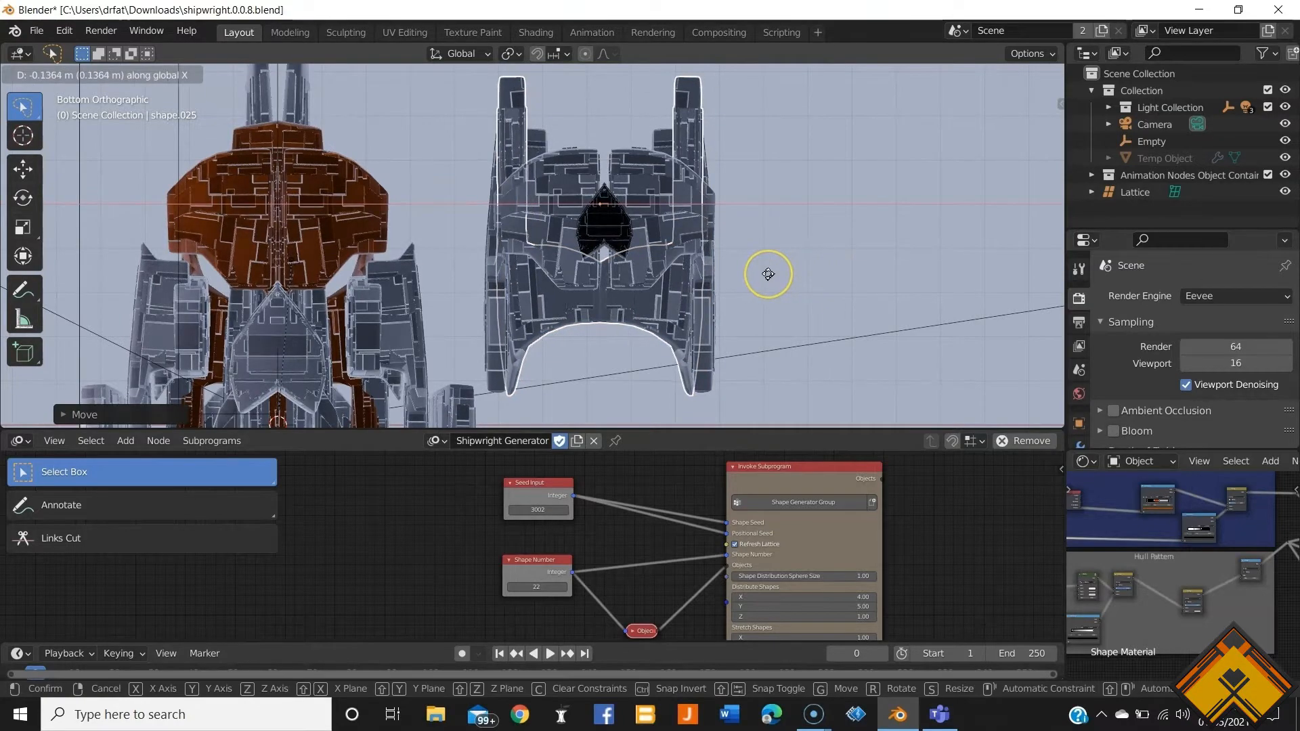
pyautogui.click(768, 274)
# Step: Open the Shading workspace and unlink Shape Material from the small ship's dark piece
pyautogui.moveTo(768, 274); pyautogui.dragTo(398, 145, button='middle')
pyautogui.moveTo(521, 183); pyautogui.dragTo(597, 236, button='middle')
pyautogui.scroll(3, 645, 224)
pyautogui.moveTo(639, 303); pyautogui.dragTo(567, 299, button='middle')
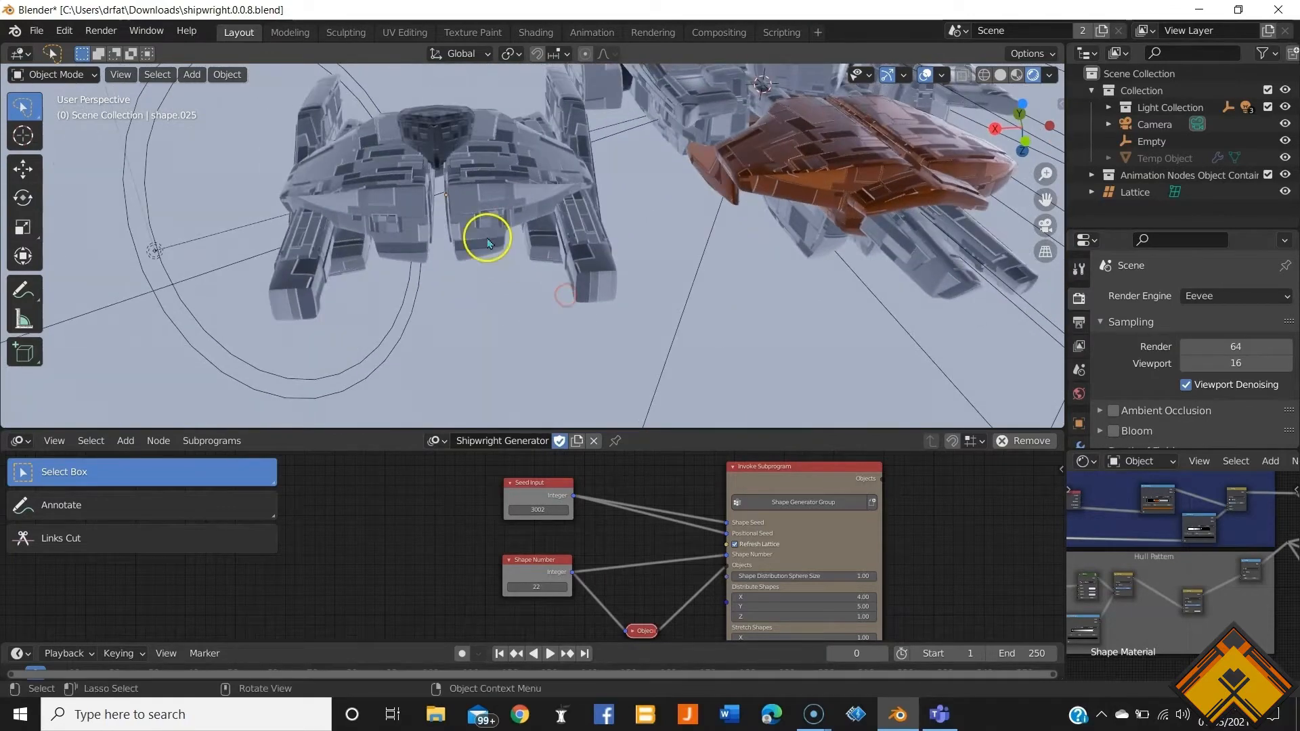
pyautogui.moveTo(487, 243); pyautogui.dragTo(600, 110, button='middle')
pyautogui.click(534, 32)
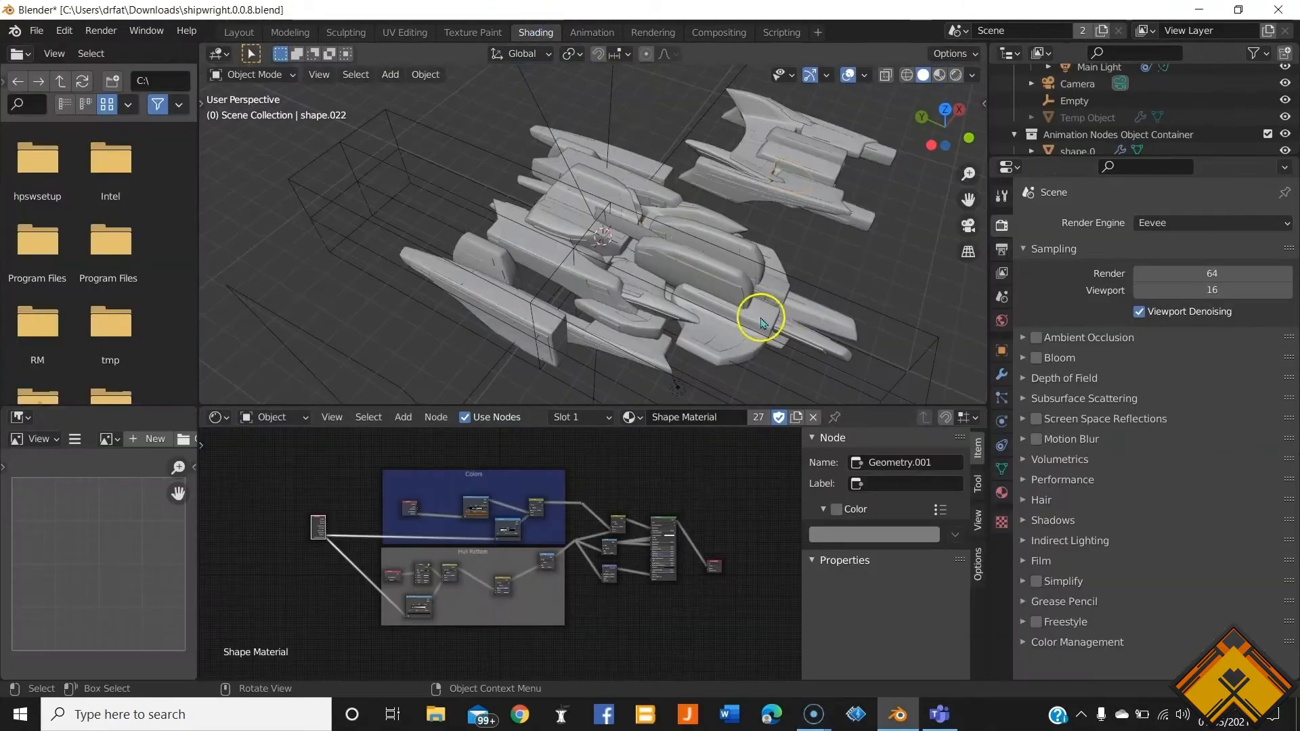
pyautogui.click(537, 227)
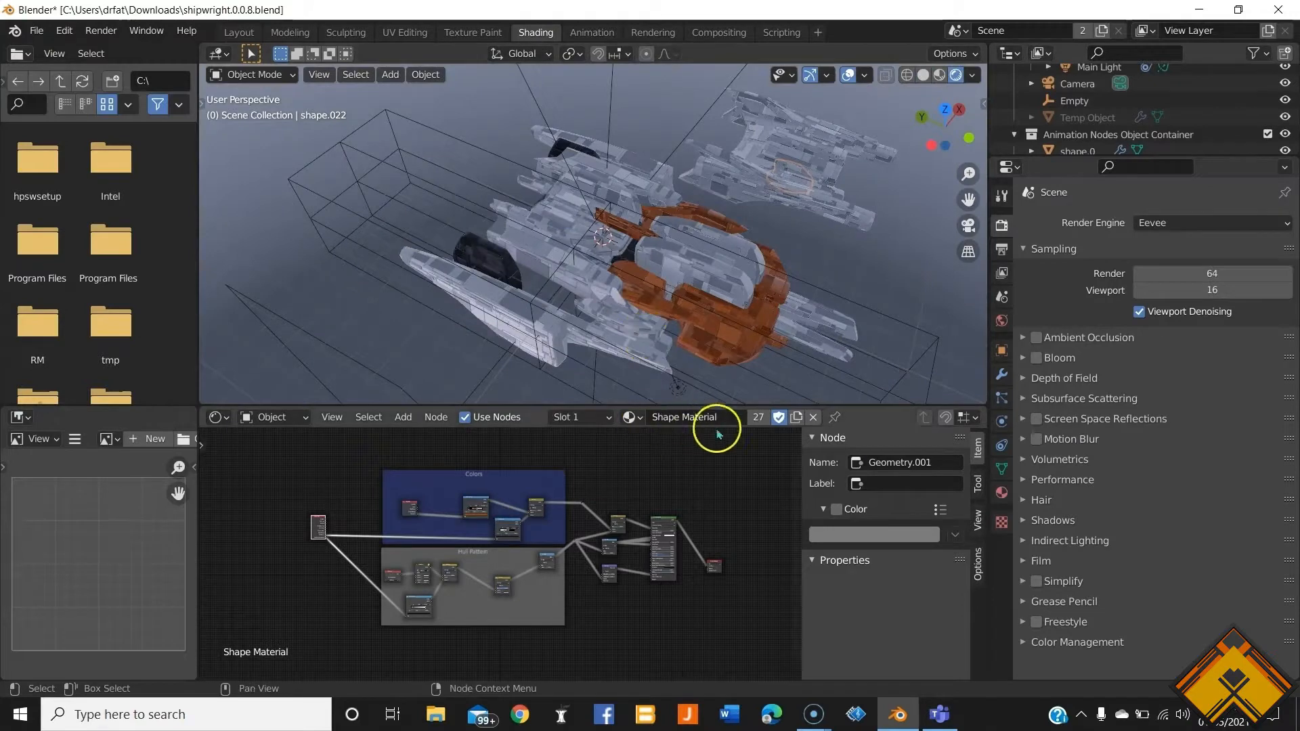
pyautogui.click(813, 417)
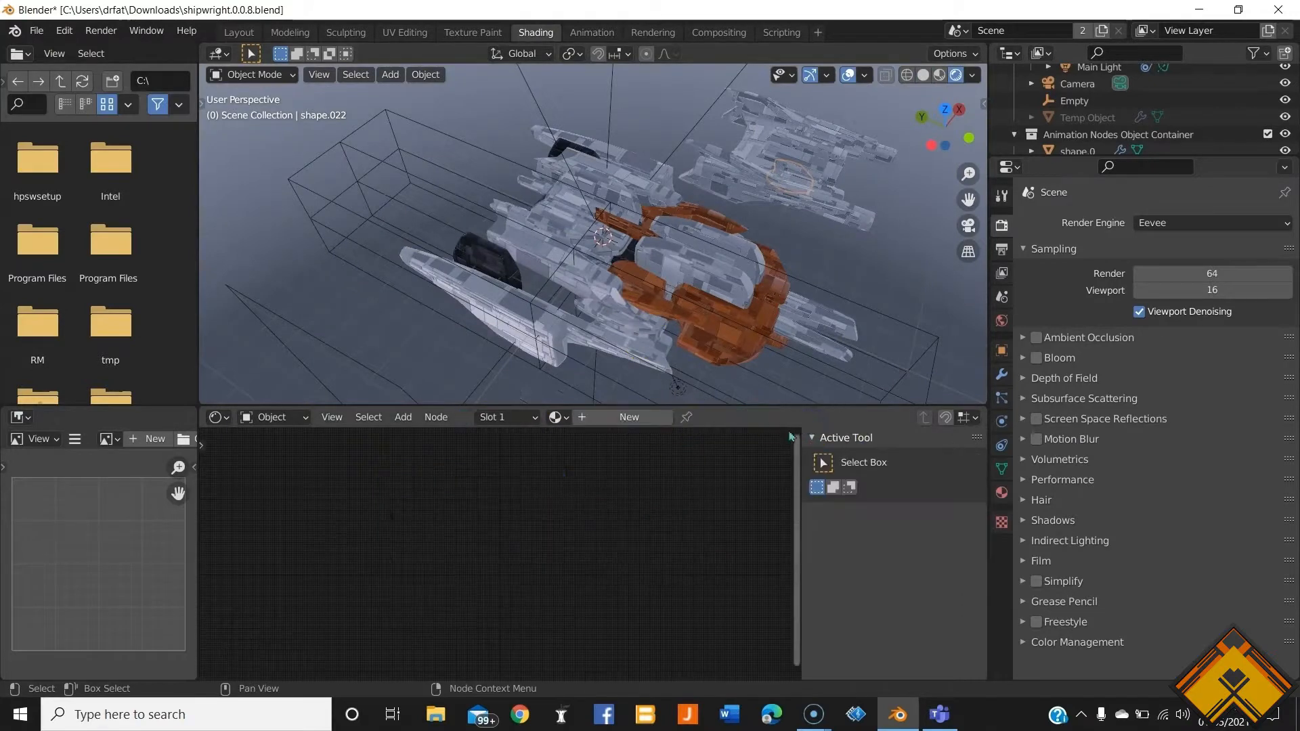
# Step: Unlink Shape Material from the small ship's hull piece, side pair and U-shaped piece
pyautogui.moveTo(781, 199); pyautogui.dragTo(772, 304, button='middle')
pyautogui.click(763, 284)
pyautogui.click(813, 417)
pyautogui.click(750, 282)
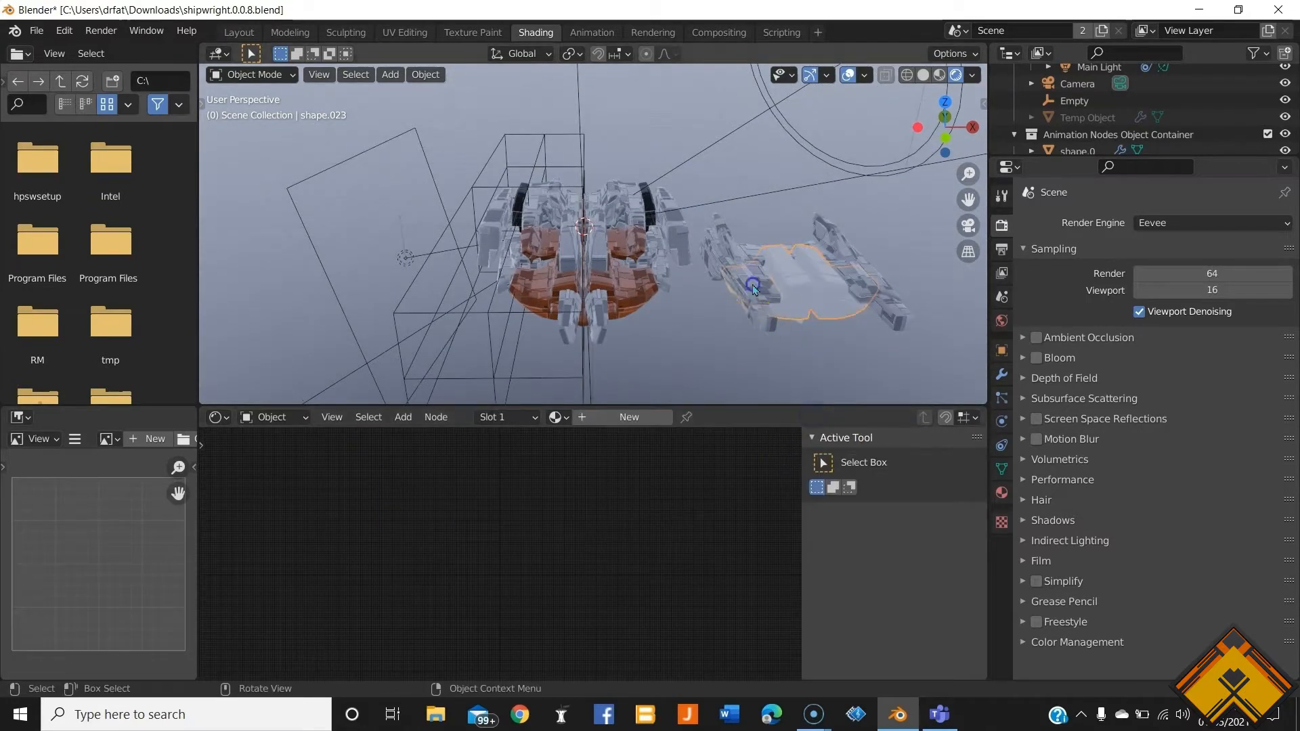
pyautogui.click(813, 417)
pyautogui.click(743, 252)
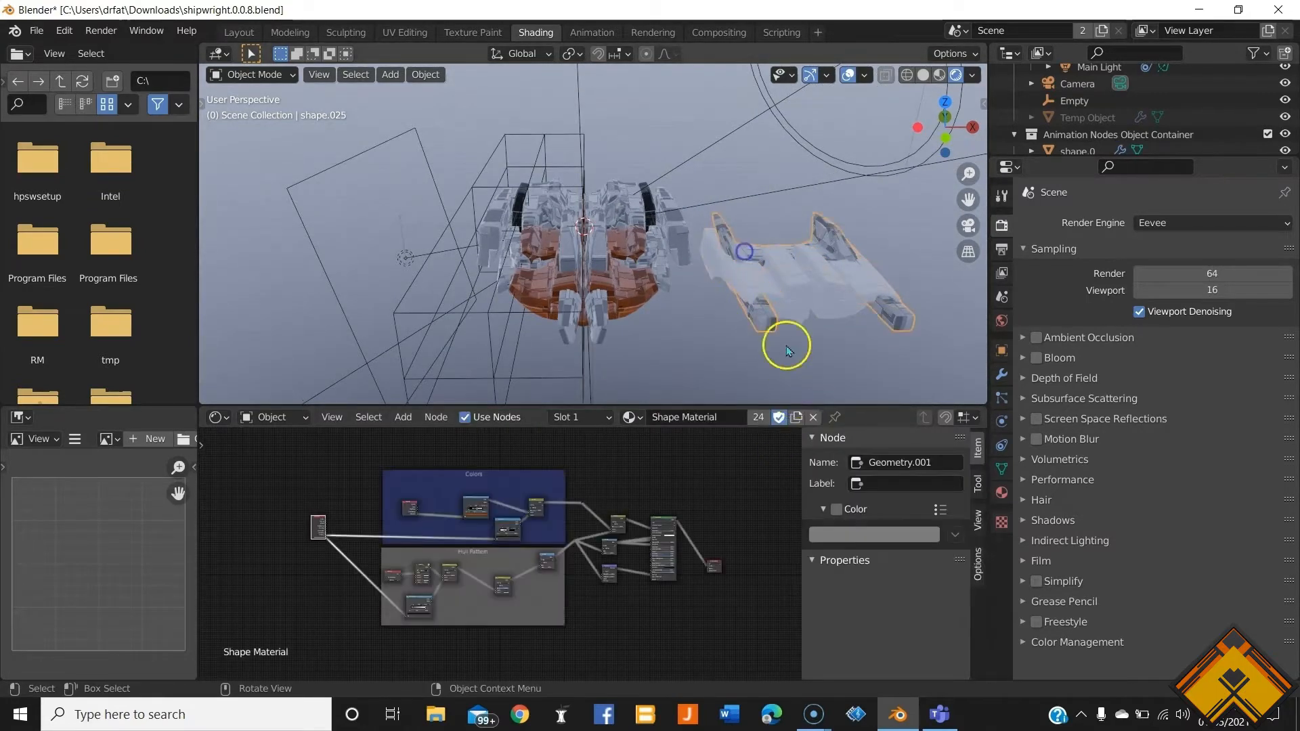
pyautogui.click(813, 417)
pyautogui.moveTo(765, 291); pyautogui.dragTo(545, 280, button='middle')
pyautogui.moveTo(541, 344); pyautogui.dragTo(645, 291, button='middle')
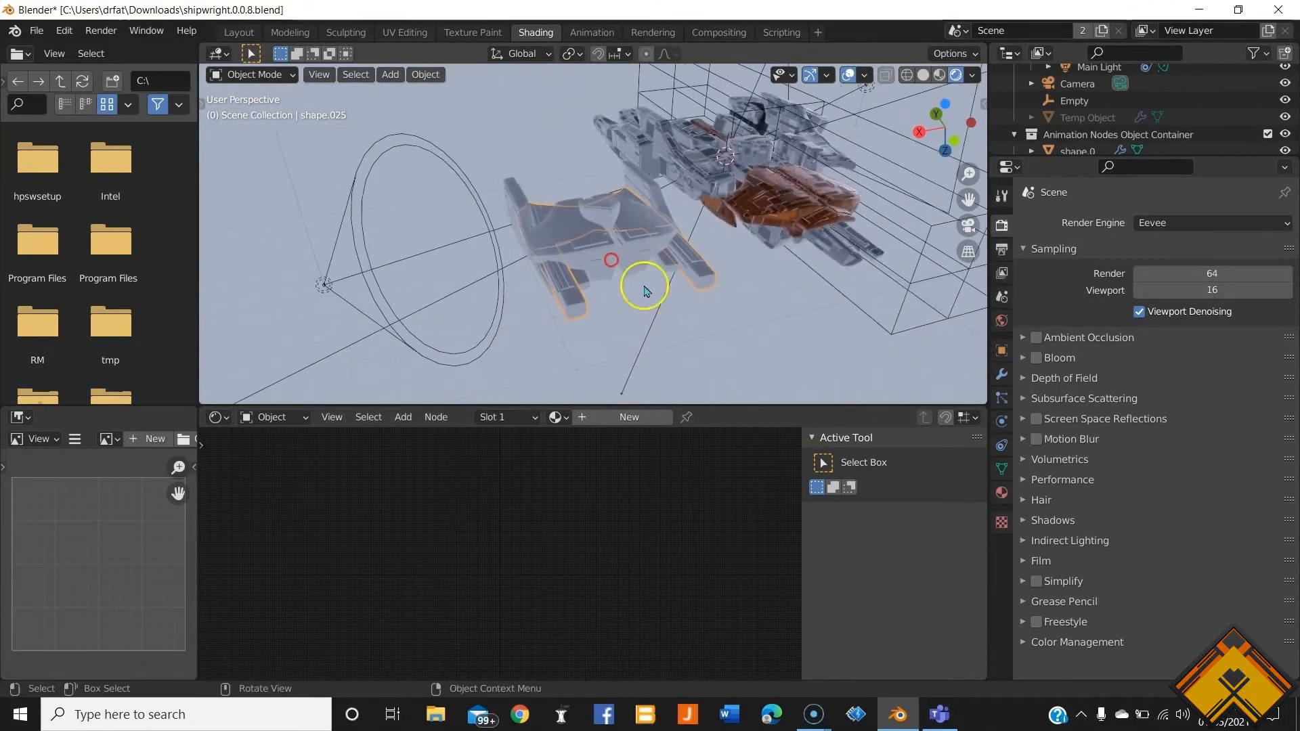
# Step: Duplicate the arrowhead-shaped piece from the large ship and place the copy beside the small ship
pyautogui.moveTo(706, 331); pyautogui.dragTo(656, 323, button='middle')
pyautogui.scroll(3, 601, 333)
pyautogui.moveTo(501, 339); pyautogui.dragTo(639, 317, button='middle')
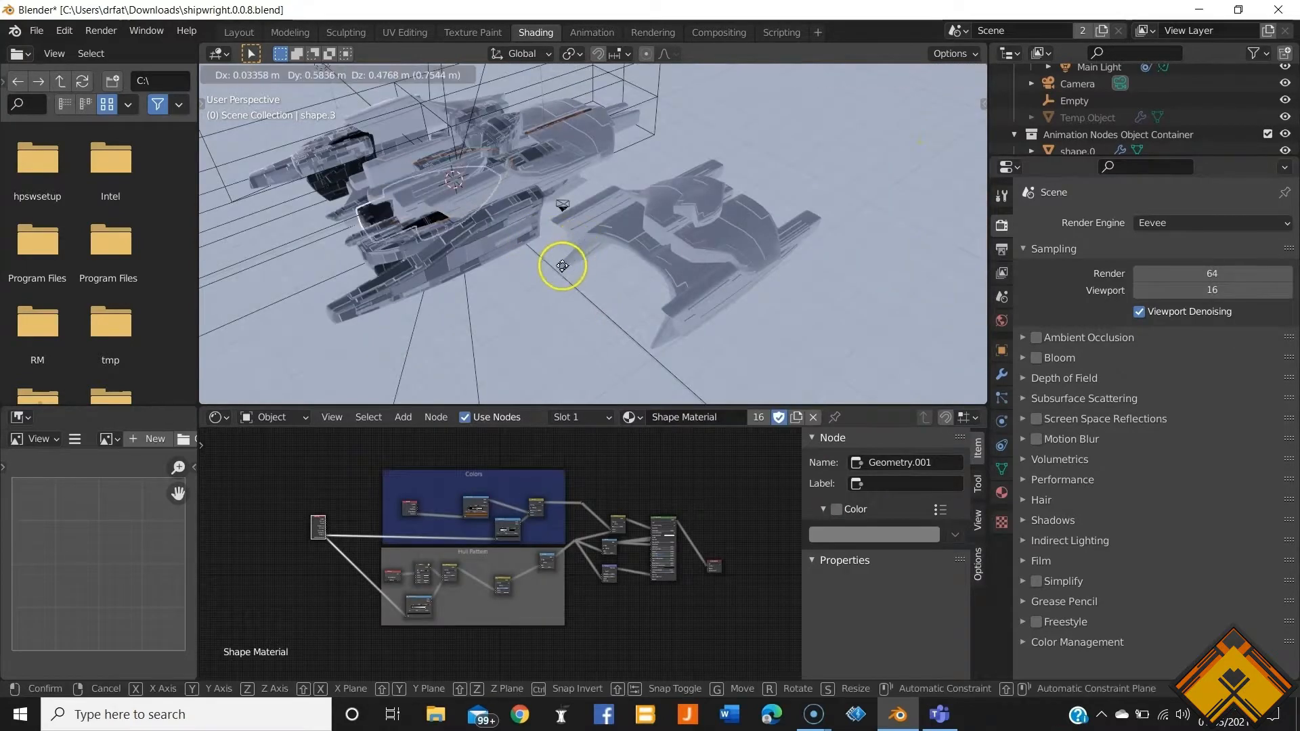
pyautogui.click(561, 337)
pyautogui.hotkey('shift', 'd')
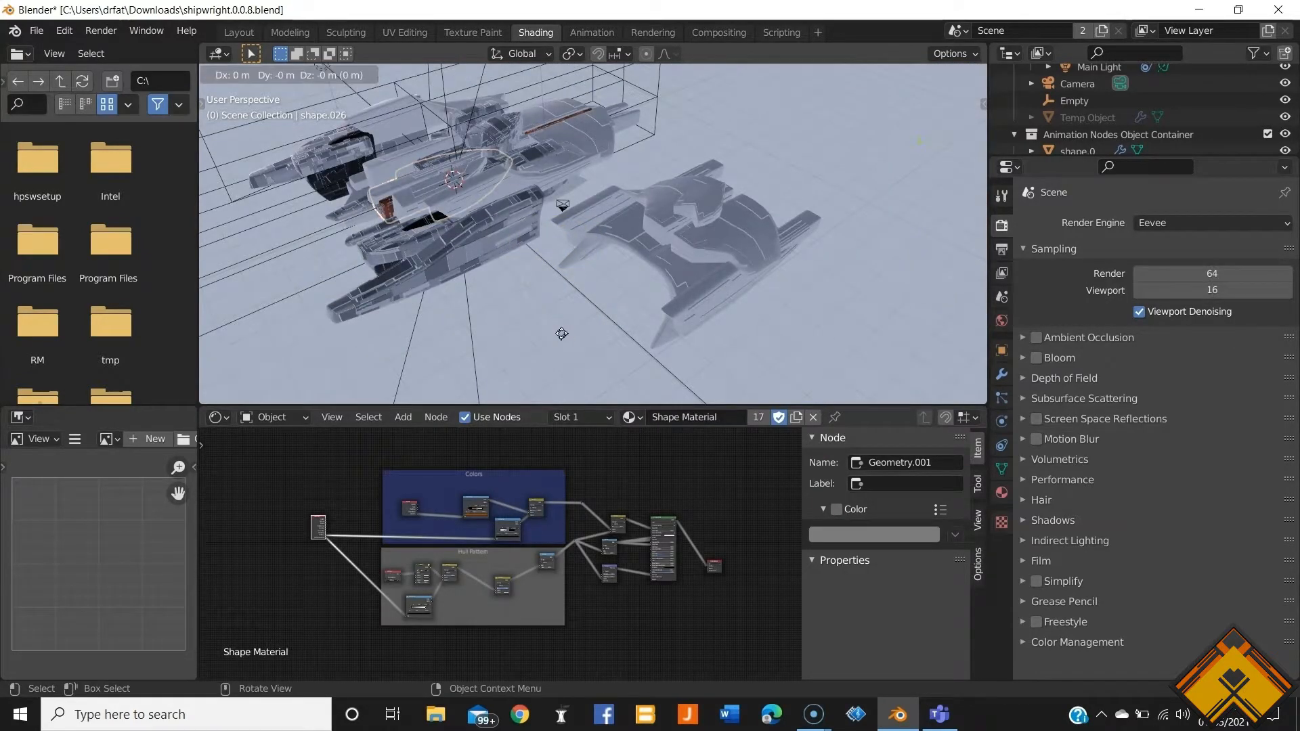
pyautogui.click(717, 89)
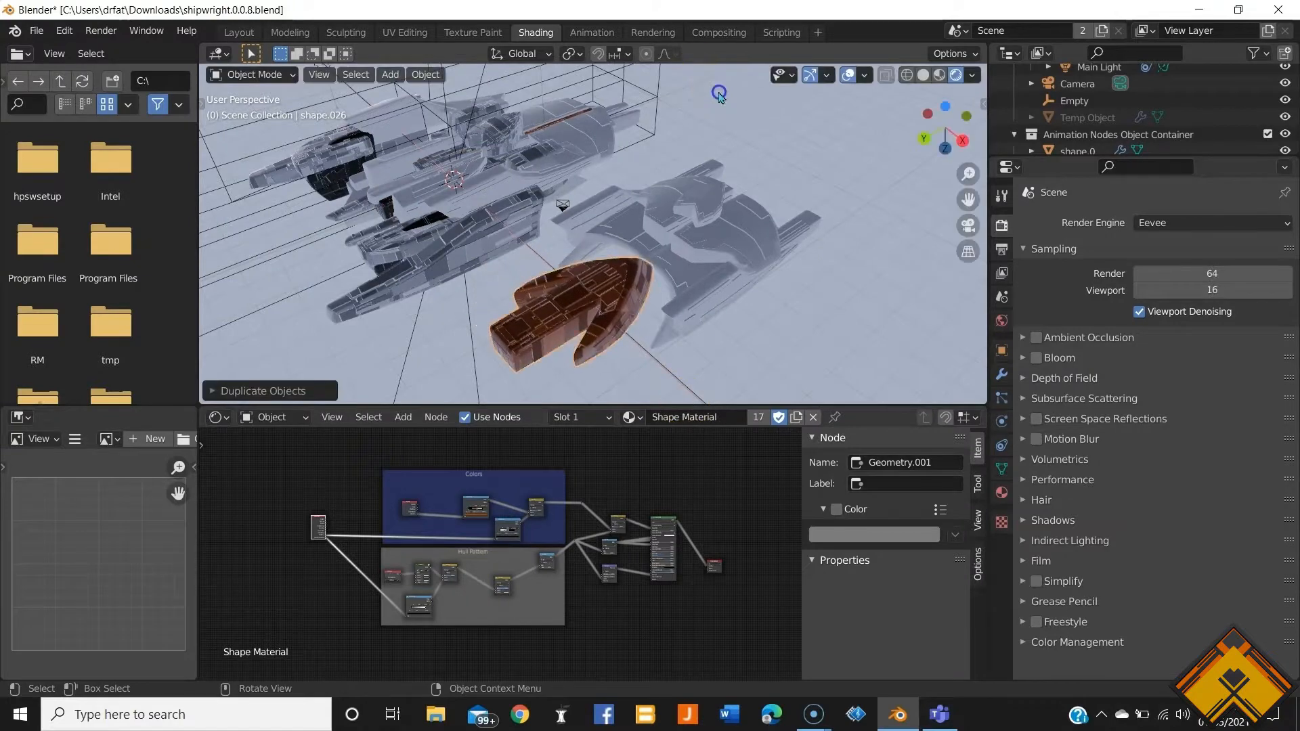
# Step: Delete the irregular center piece of the small ship and reselect the copied arrowhead piece
pyautogui.moveTo(712, 159); pyautogui.dragTo(702, 284, button='middle')
pyautogui.click(706, 228)
pyautogui.click(705, 224)
pyautogui.click(518, 275)
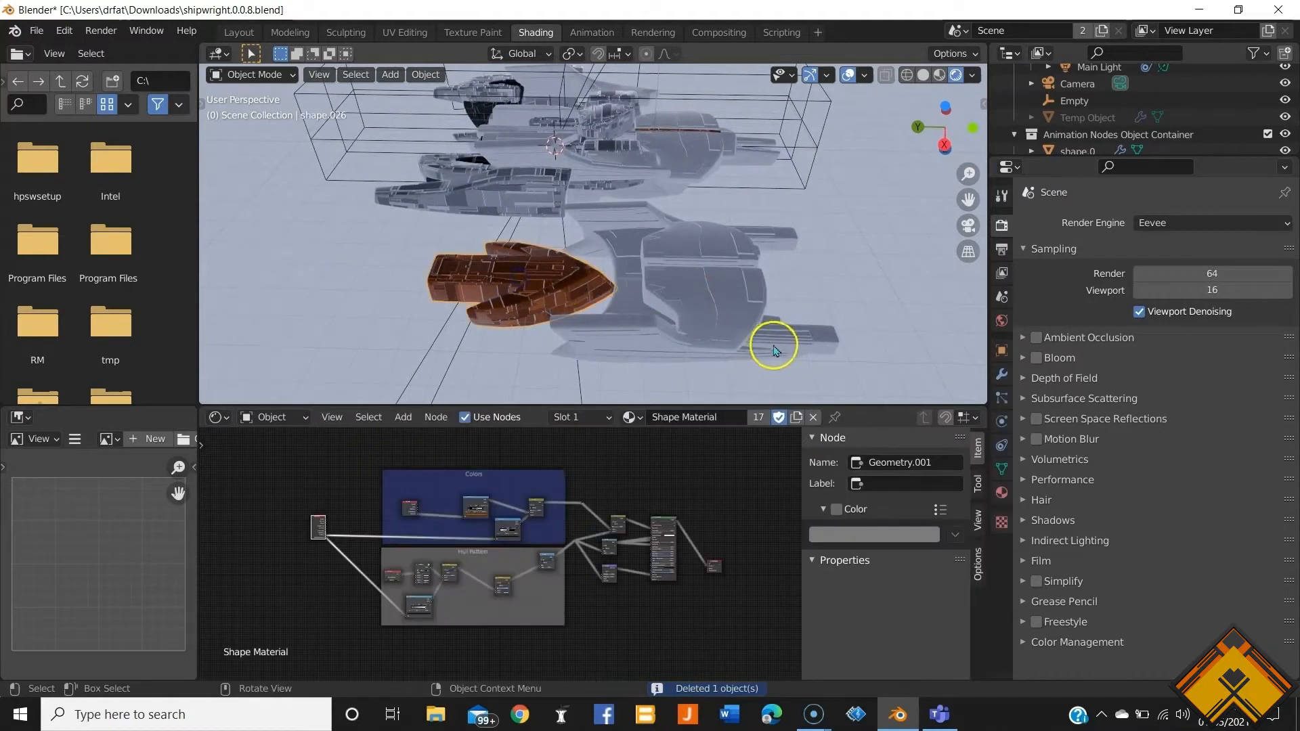
# Step: Scale the copied arrowhead piece down to roughly half size and center it on the small ship along the global X axis
pyautogui.press('s')
pyautogui.click(677, 316)
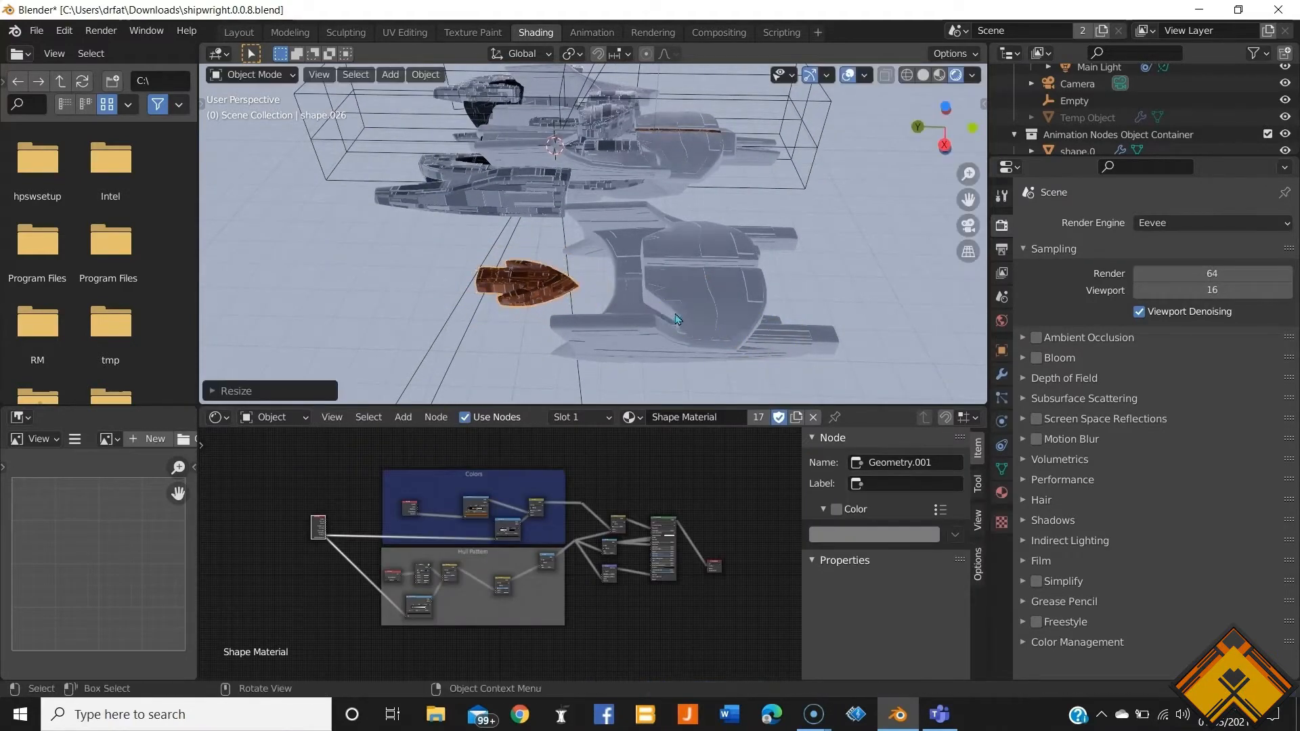
pyautogui.press('ctrl+KP_7')
pyautogui.scroll(2, 707, 295)
pyautogui.keyDown('shift'); pyautogui.moveTo(737, 272); pyautogui.dragTo(739, 323, button='middle'); pyautogui.keyUp('shift')
pyautogui.press('g')
pyautogui.press('x')
pyautogui.click(731, 316)
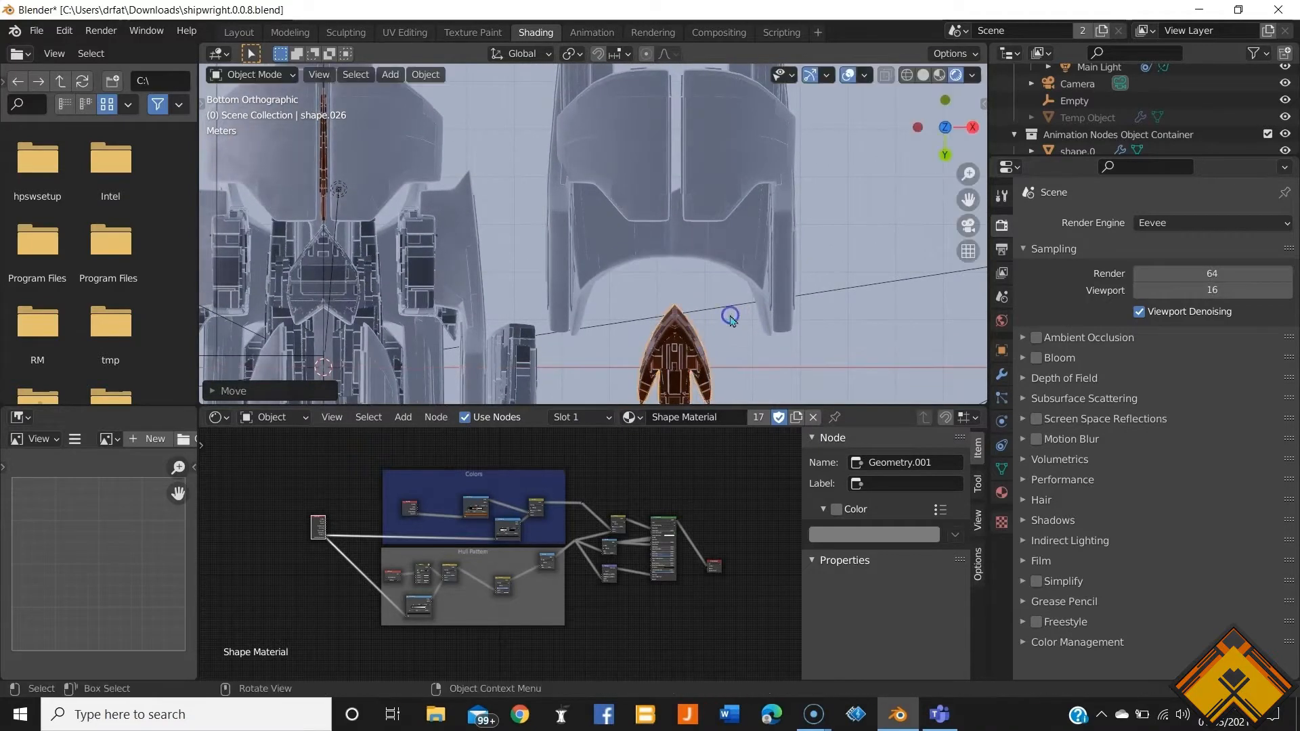
# Step: Move the arrowhead piece along the global Y axis into the small ship's hull and scale it up
pyautogui.press('g')
pyautogui.press('y')
pyautogui.click(765, 344)
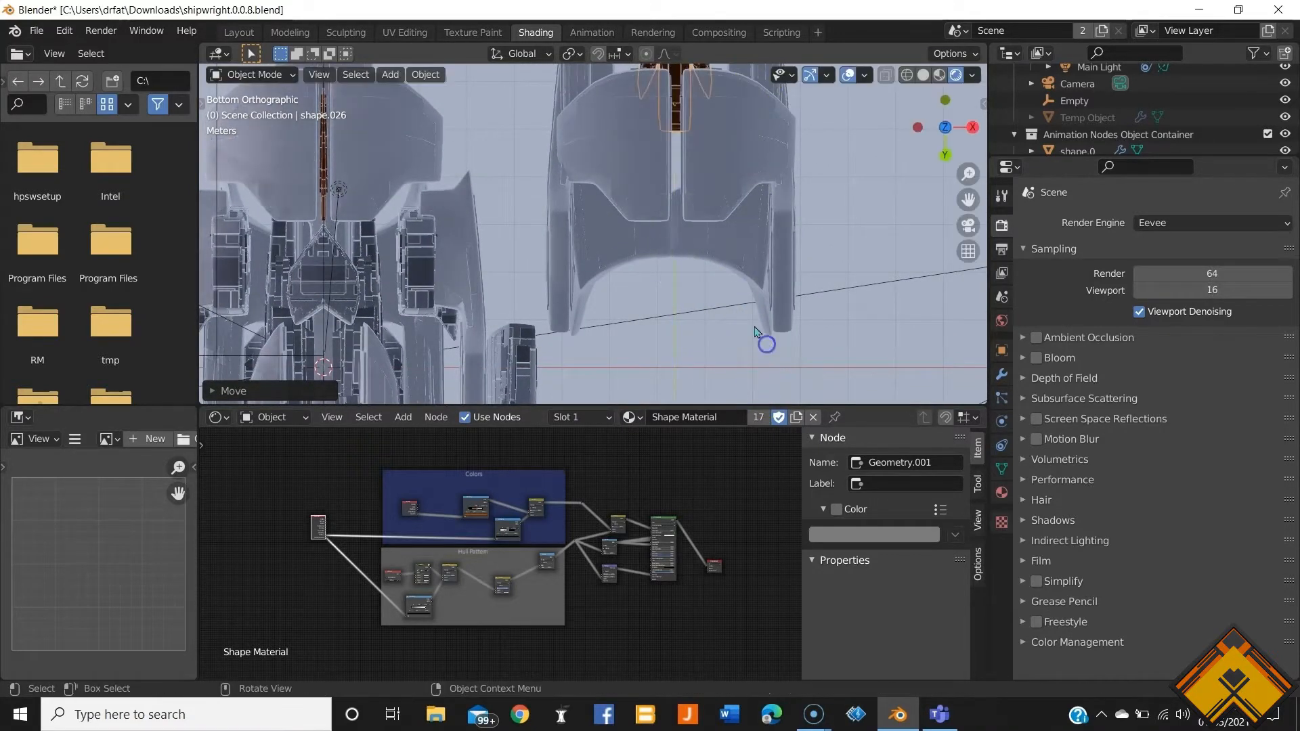
pyautogui.keyDown('shift'); pyautogui.moveTo(766, 343); pyautogui.dragTo(755, 99, button='middle'); pyautogui.keyUp('shift')
pyautogui.moveTo(758, 238); pyautogui.dragTo(687, 257, button='middle')
pyautogui.moveTo(612, 310); pyautogui.dragTo(605, 322, button='middle')
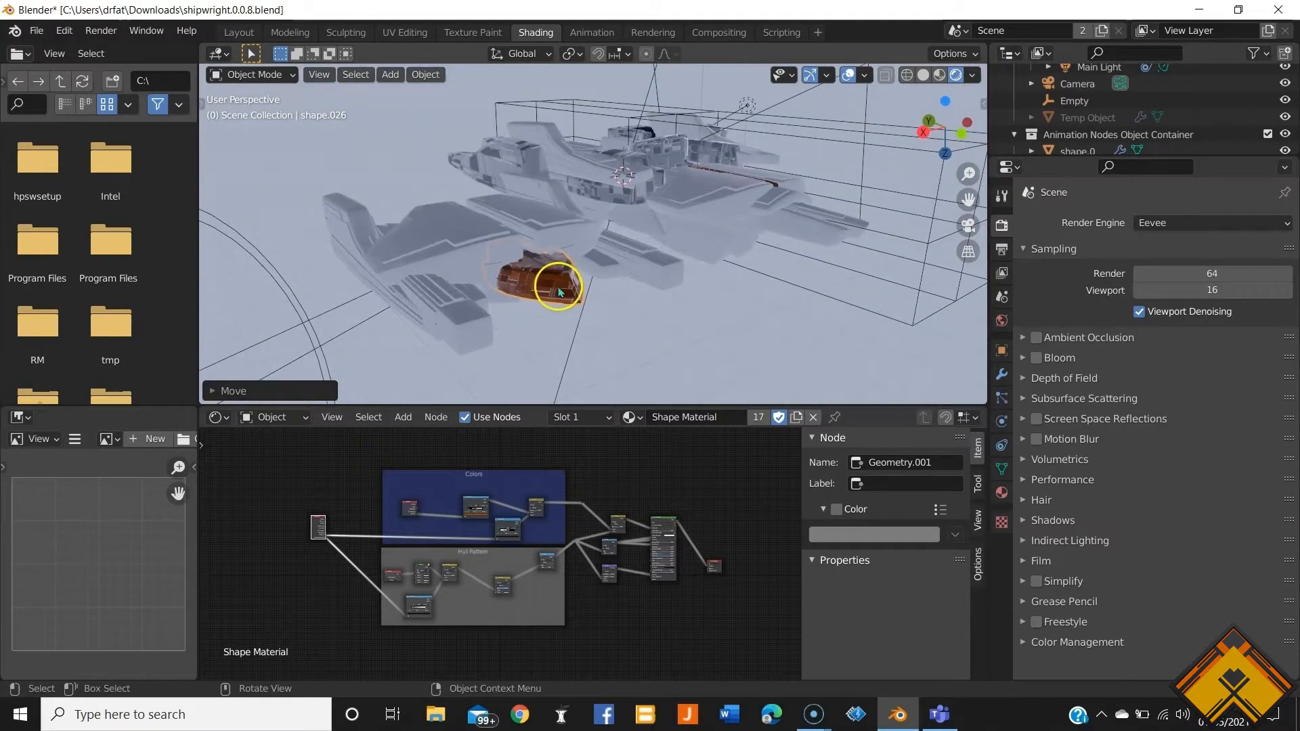
pyautogui.press('s')
pyautogui.click(729, 345)
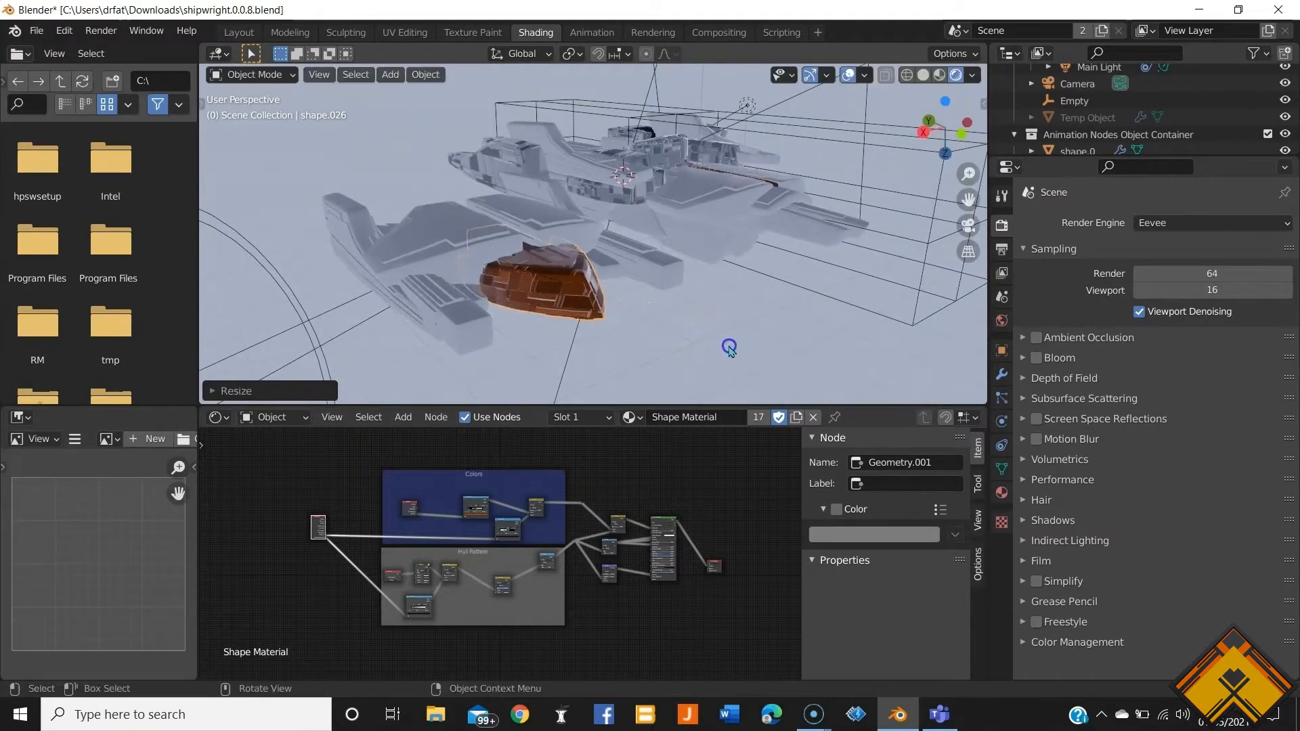
# Step: Move the arrowhead piece about -1.18 m along the global Y axis so it projects from the hull
pyautogui.moveTo(729, 345); pyautogui.dragTo(545, 270, button='middle')
pyautogui.press('g')
pyautogui.press('y')
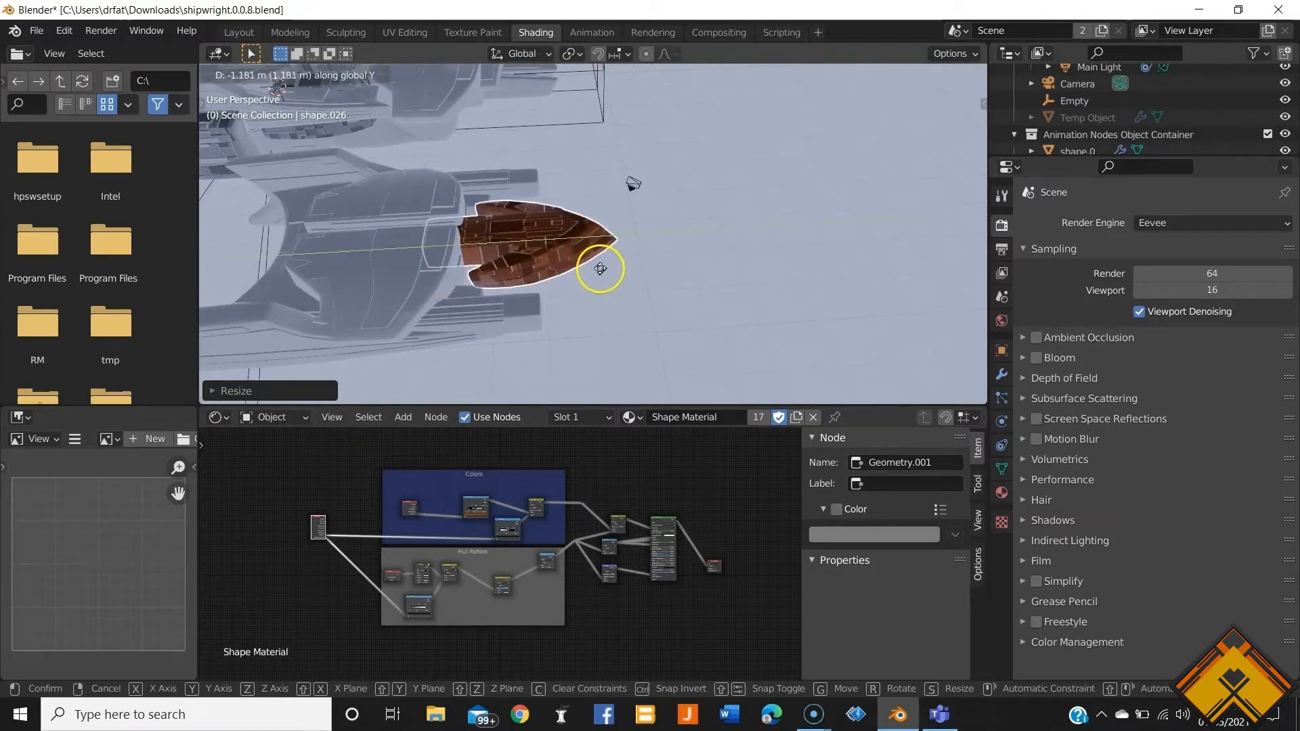
pyautogui.click(602, 268)
pyautogui.moveTo(602, 268); pyautogui.dragTo(647, 265, button='middle')
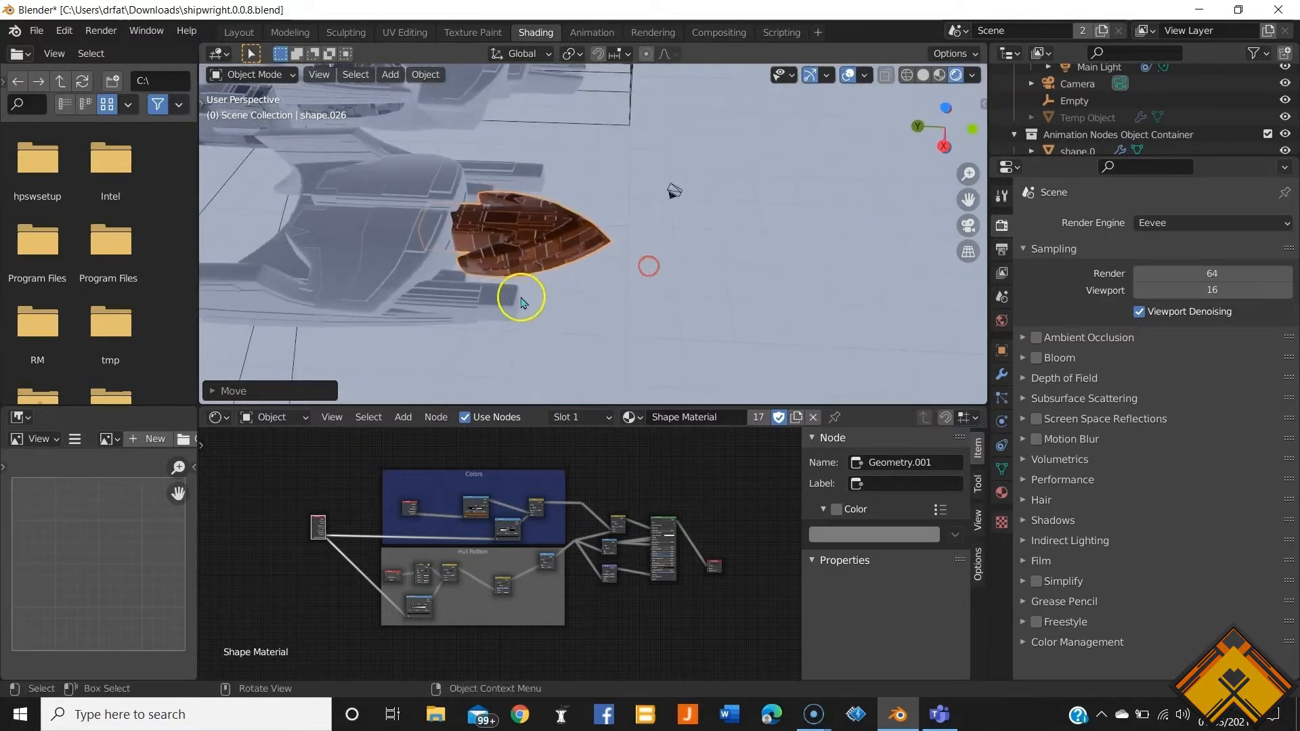
# Step: Move the small ship's U-shaped piece about -2.06 m along the global Y axis
pyautogui.click(497, 303)
pyautogui.scroll(-2, 509, 281)
pyautogui.moveTo(509, 283); pyautogui.dragTo(533, 293, button='middle')
pyautogui.press('g')
pyautogui.middleClick(516, 289)
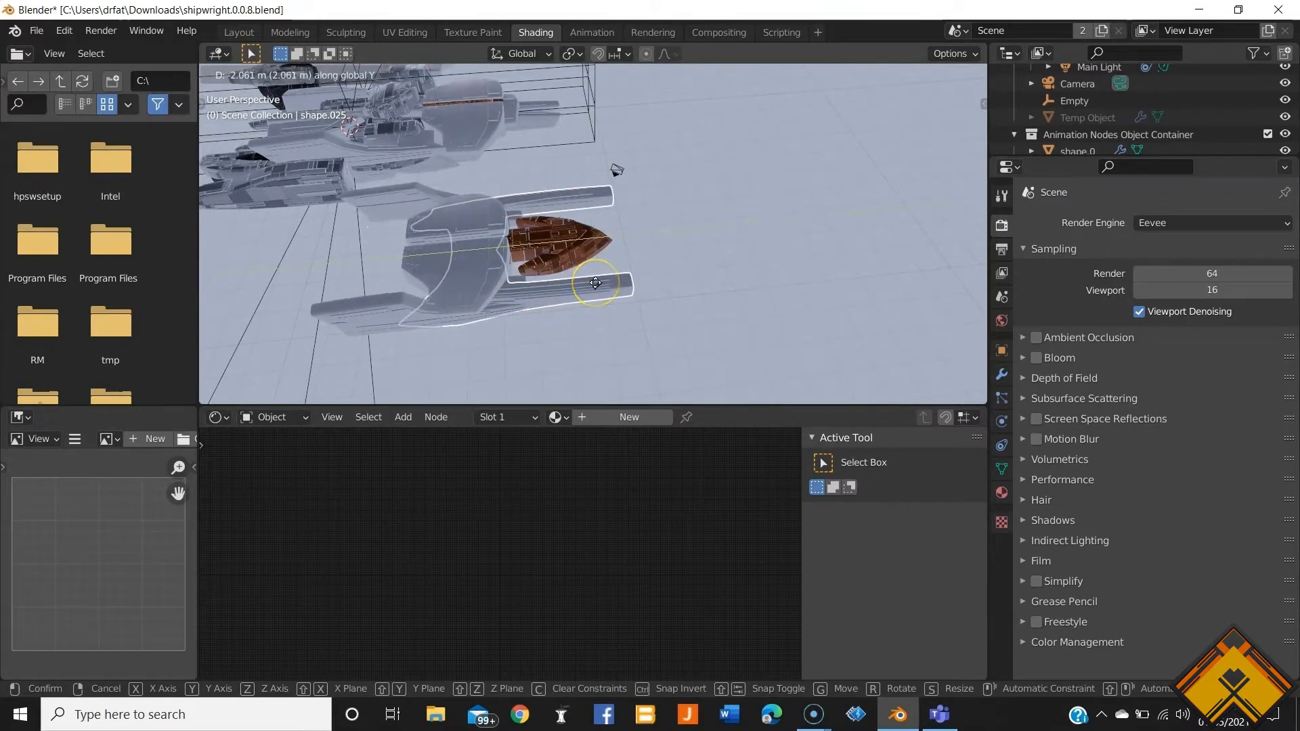
pyautogui.click(419, 260)
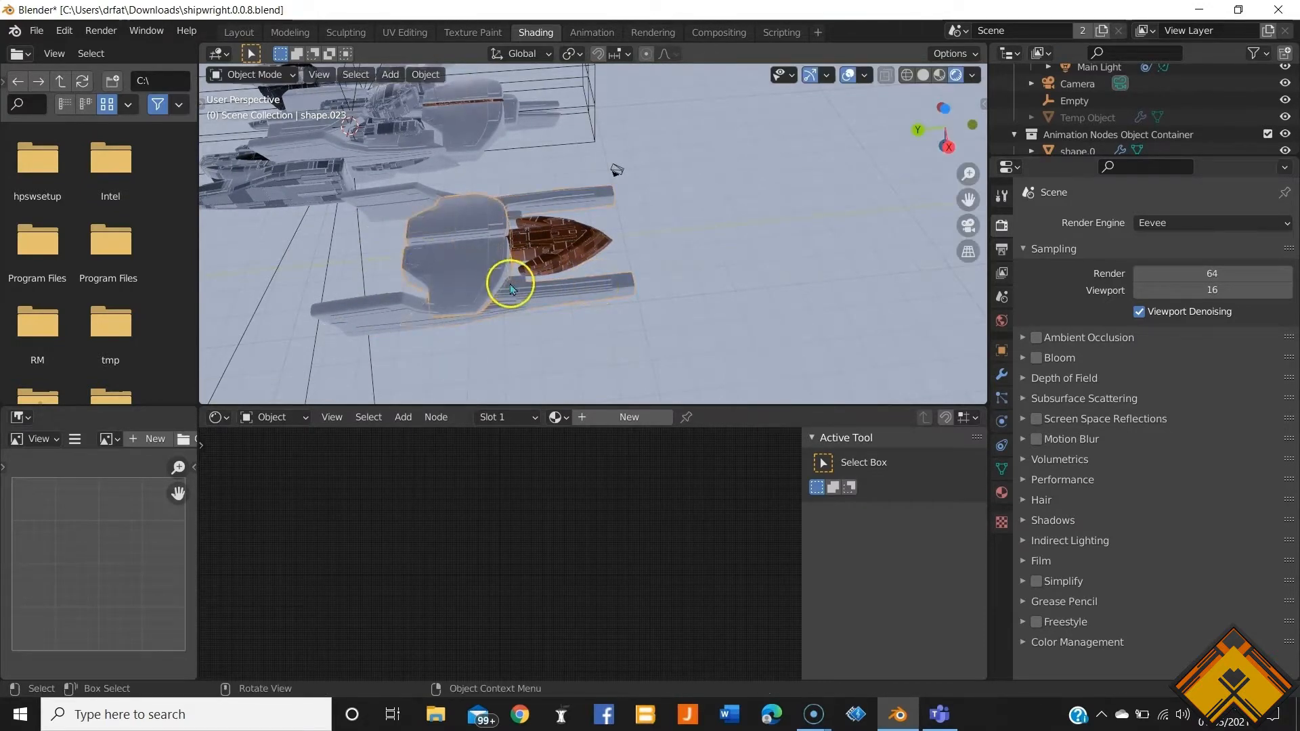
# Step: Extend the U-shaped piece further past the arrowhead, about -1.4 m along the global Y axis
pyautogui.moveTo(510, 289); pyautogui.dragTo(664, 304, button='middle')
pyautogui.press('g')
pyautogui.press('y')
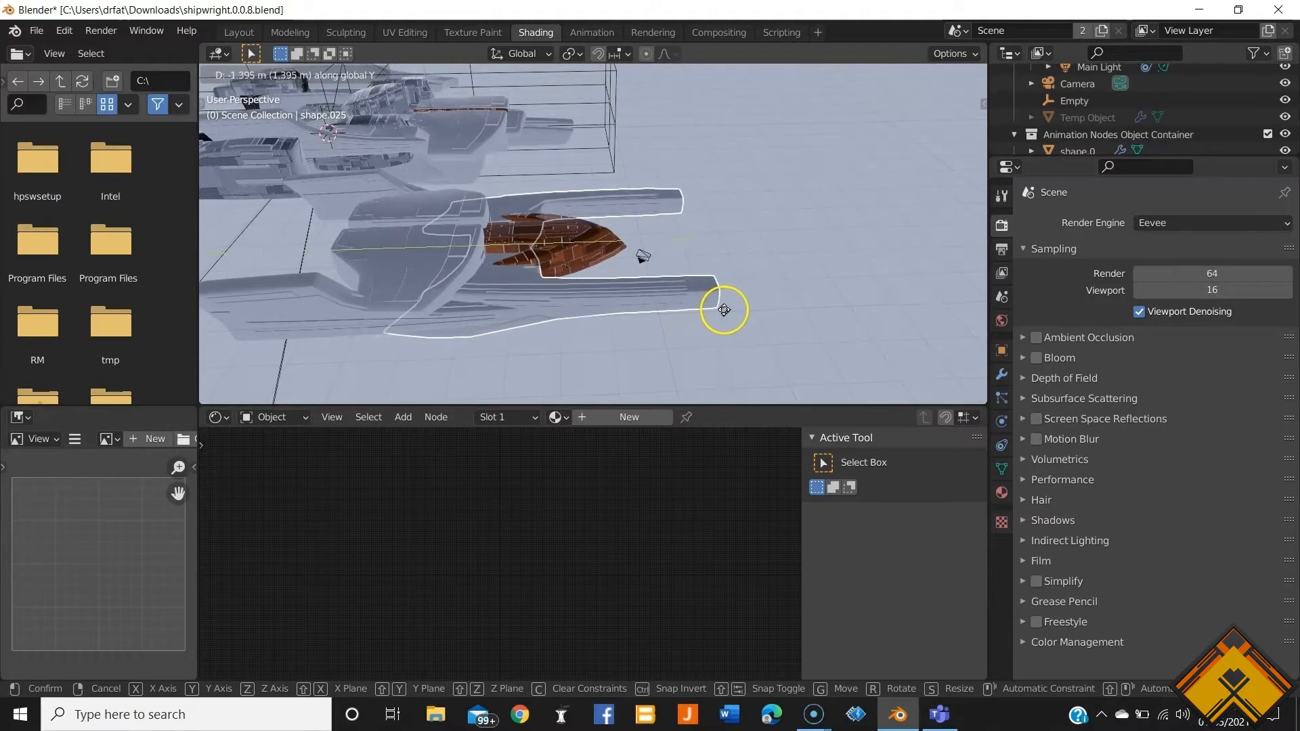
pyautogui.click(717, 310)
# Step: Move the small ship's side pair about -1.11 m along the global Y axis
pyautogui.click(424, 302)
pyautogui.moveTo(424, 302); pyautogui.dragTo(458, 305, button='middle')
pyautogui.moveTo(461, 362); pyautogui.dragTo(517, 313, button='middle')
pyautogui.press('g')
pyautogui.press('y')
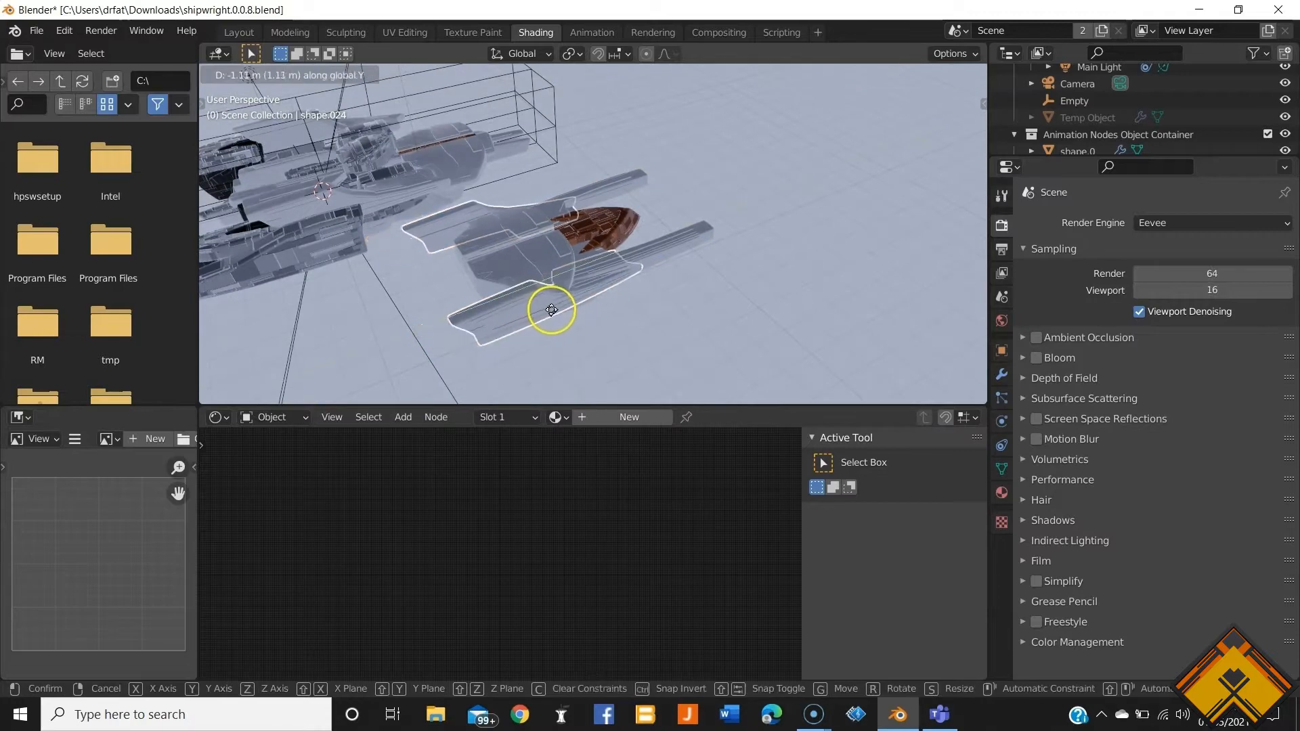
pyautogui.click(547, 311)
# Step: Unlink Shape Material from the small ship's arrowhead piece
pyautogui.moveTo(537, 311); pyautogui.dragTo(605, 281, button='middle')
pyautogui.scroll(3, 610, 258)
pyautogui.click(614, 229)
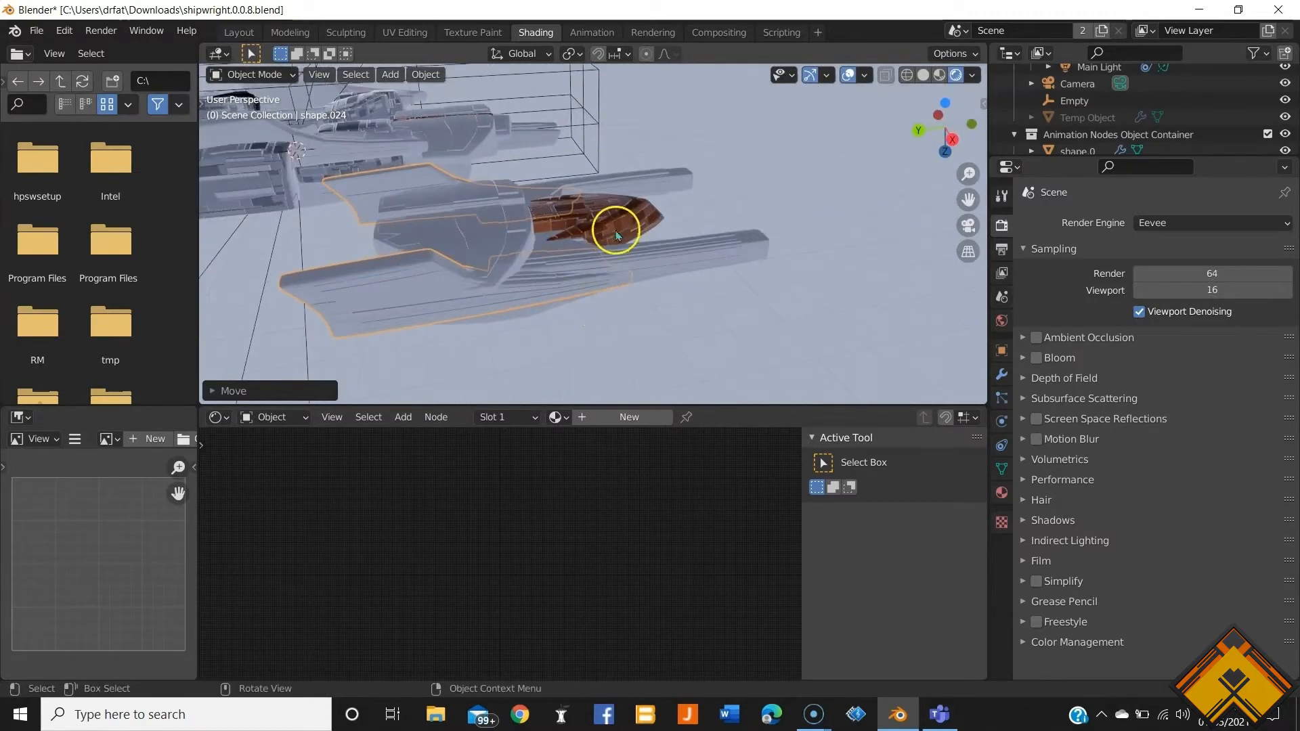
pyautogui.click(813, 417)
# Step: Duplicate the pair of dark side pods on the large ship and place the copy off to its side
pyautogui.moveTo(779, 396); pyautogui.dragTo(706, 264, button='middle')
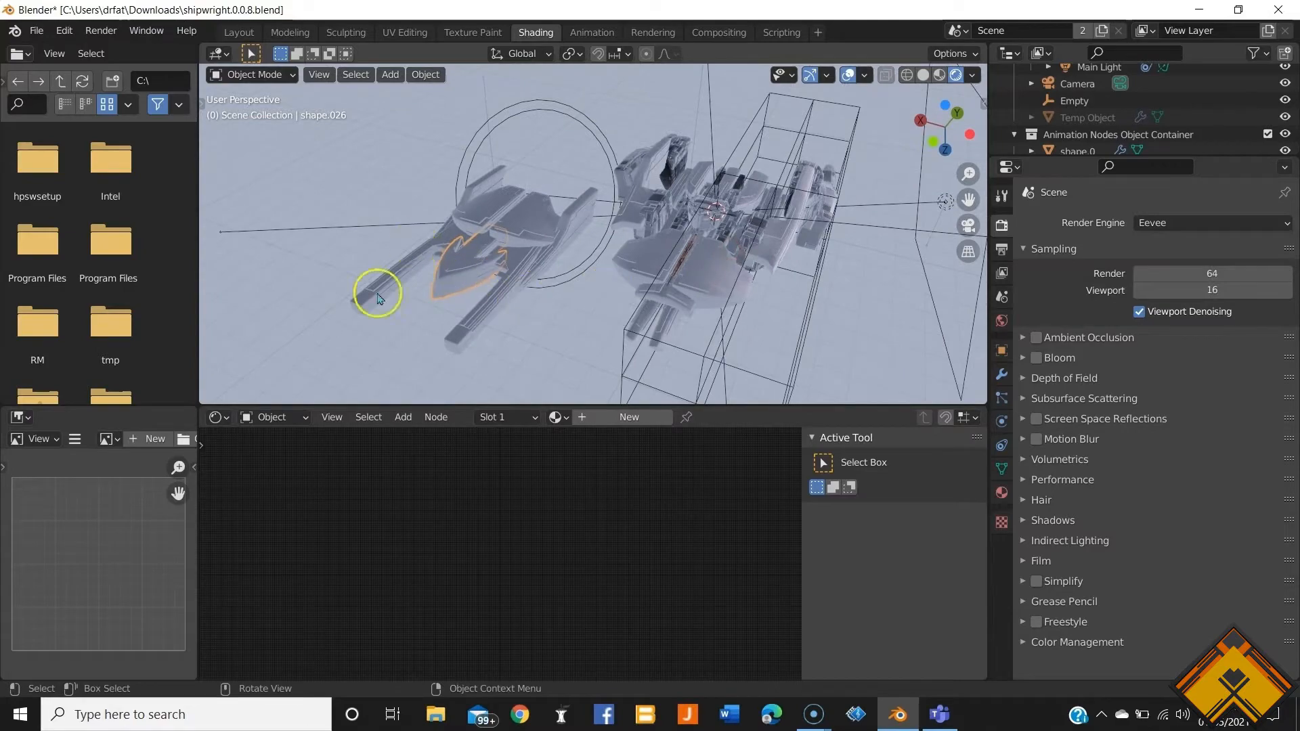
pyautogui.moveTo(378, 298); pyautogui.dragTo(640, 274, button='middle')
pyautogui.click(642, 337)
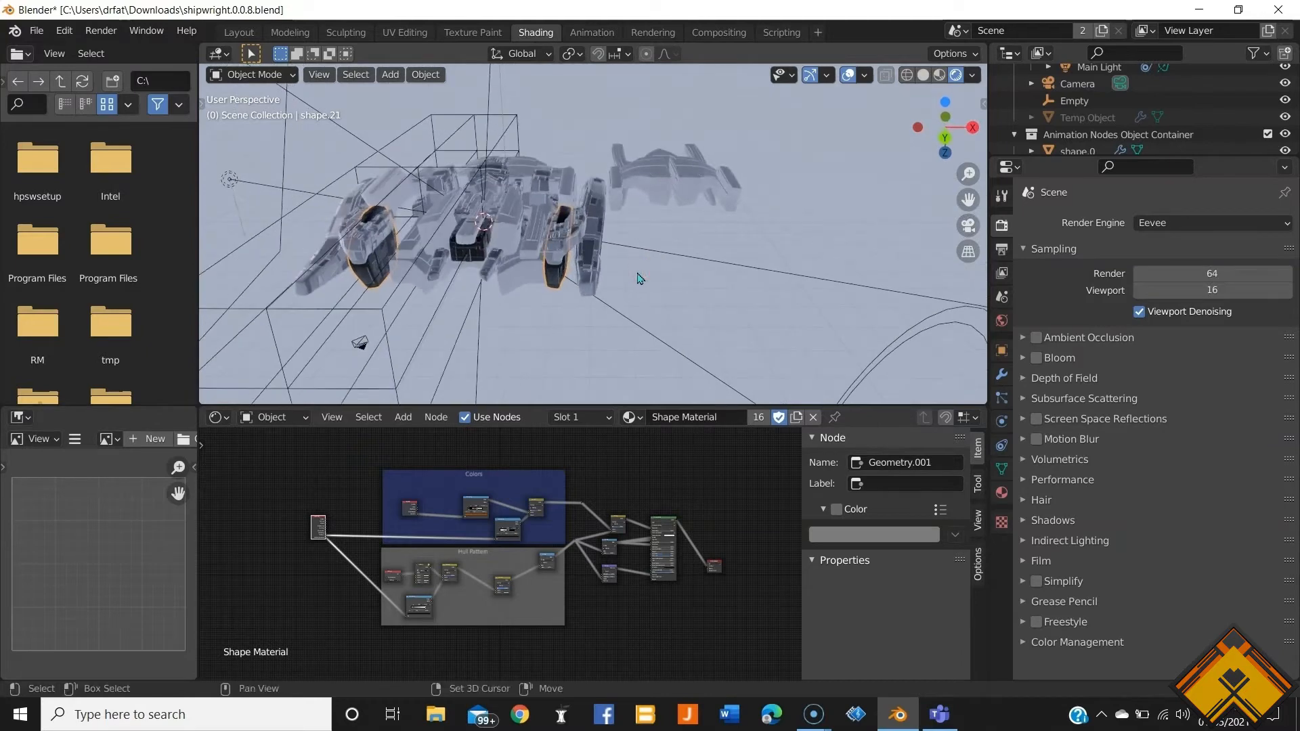
pyautogui.hotkey('shift', 'd')
pyautogui.click(834, 260)
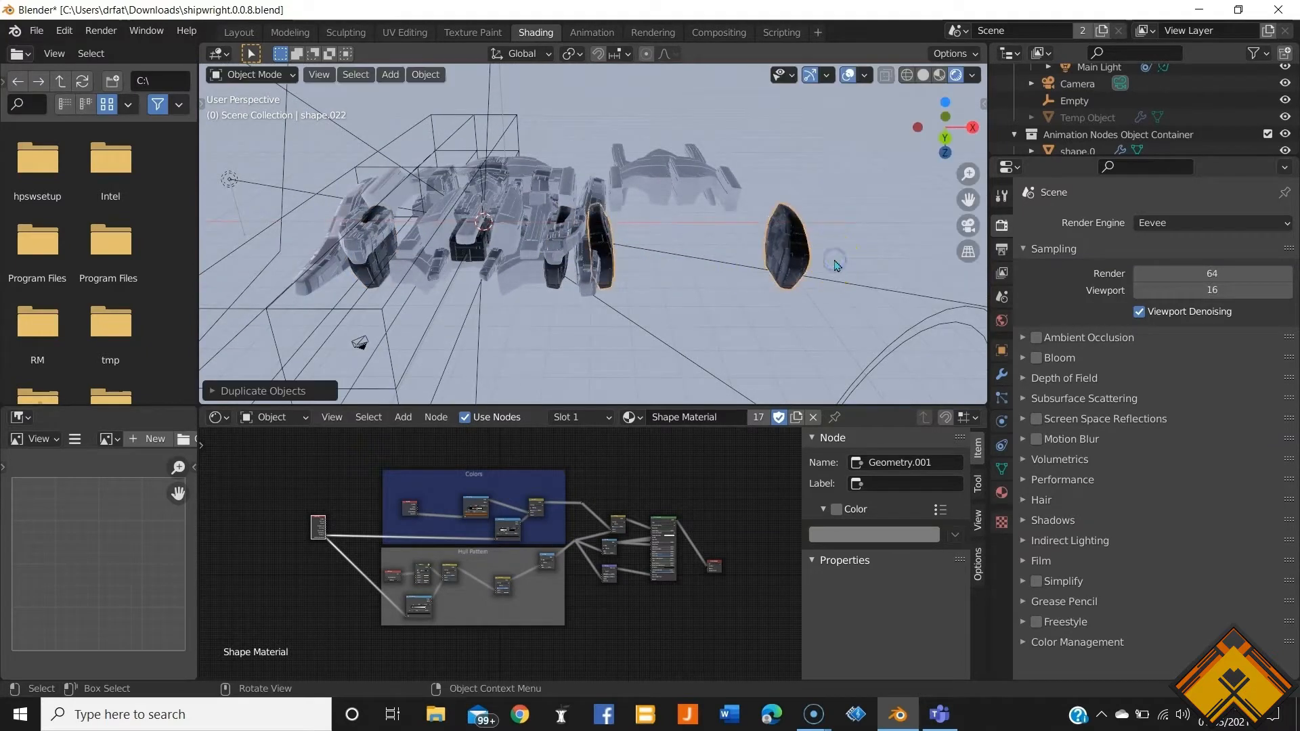
# Step: Move the copied pod pair along the global Y axis until it sits beside the small ship's hull
pyautogui.press('KP_7')
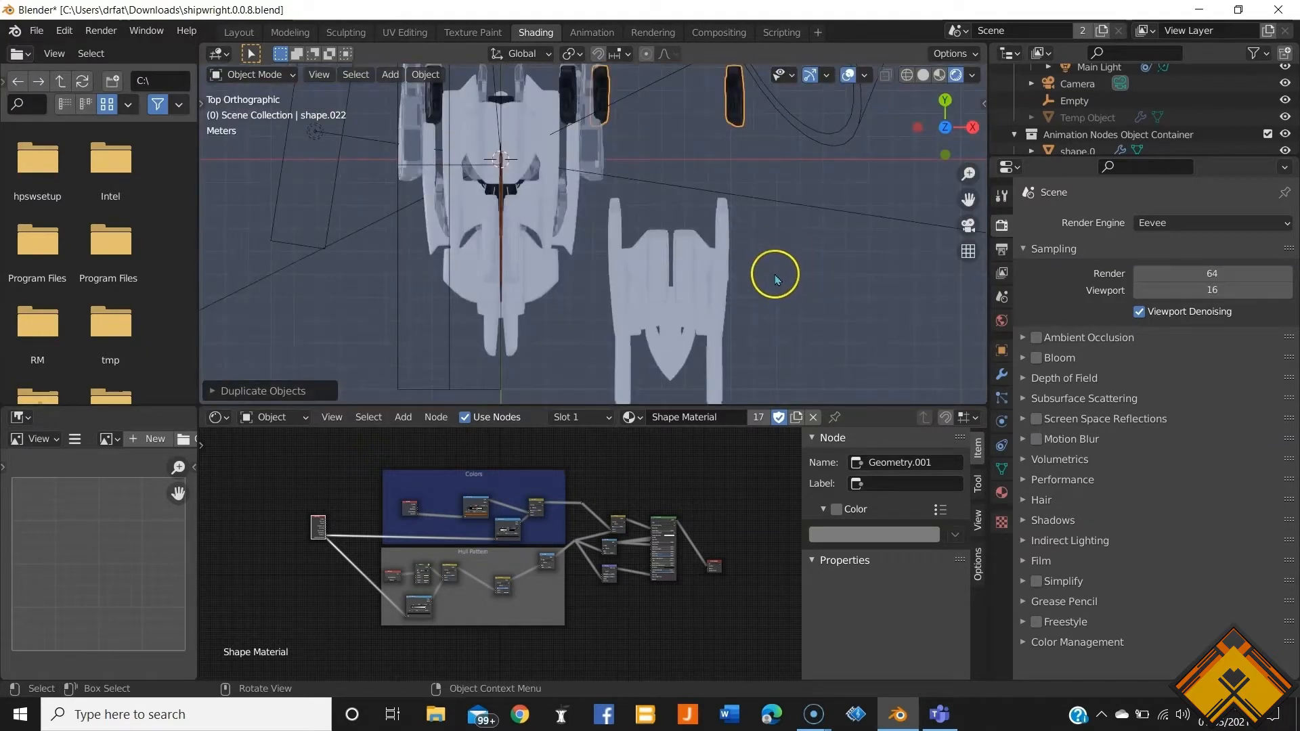
pyautogui.press('ctrl+KP_7')
pyautogui.press('y')
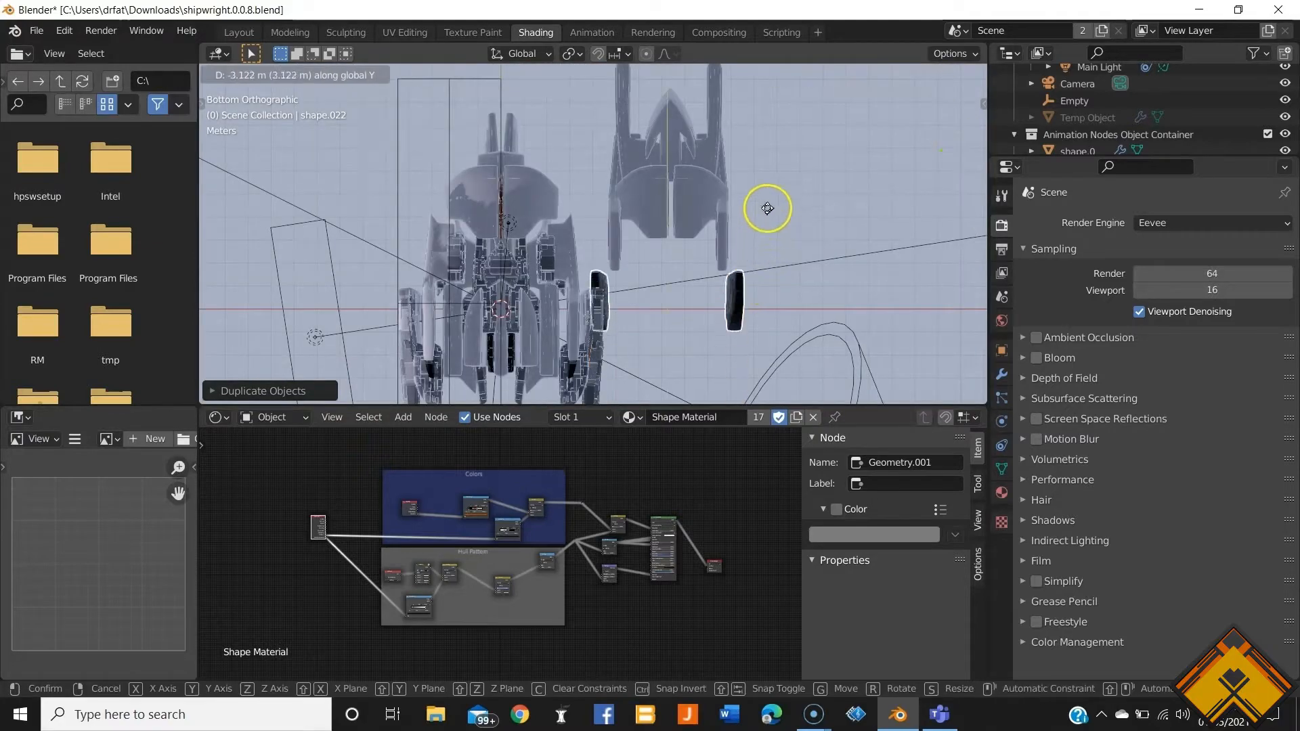
pyautogui.click(776, 80)
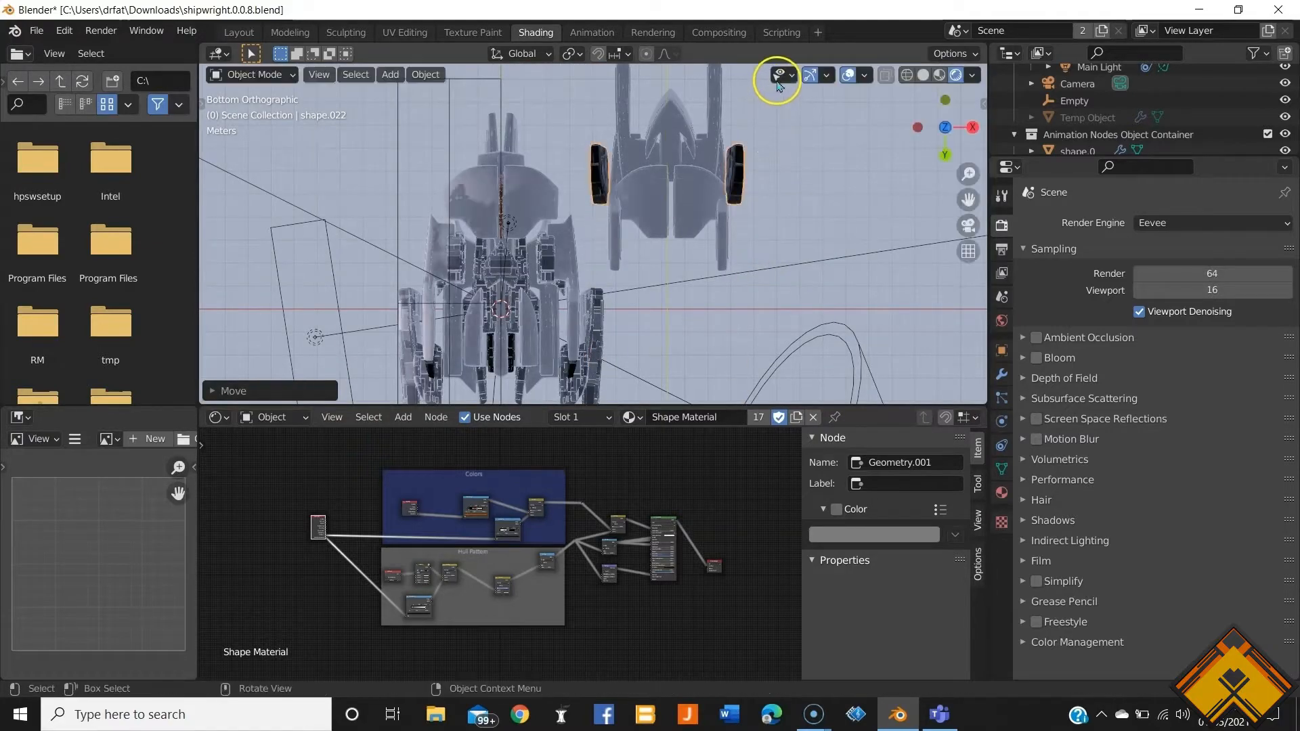
pyautogui.moveTo(777, 72); pyautogui.dragTo(685, 283, button='middle')
pyautogui.press('r')
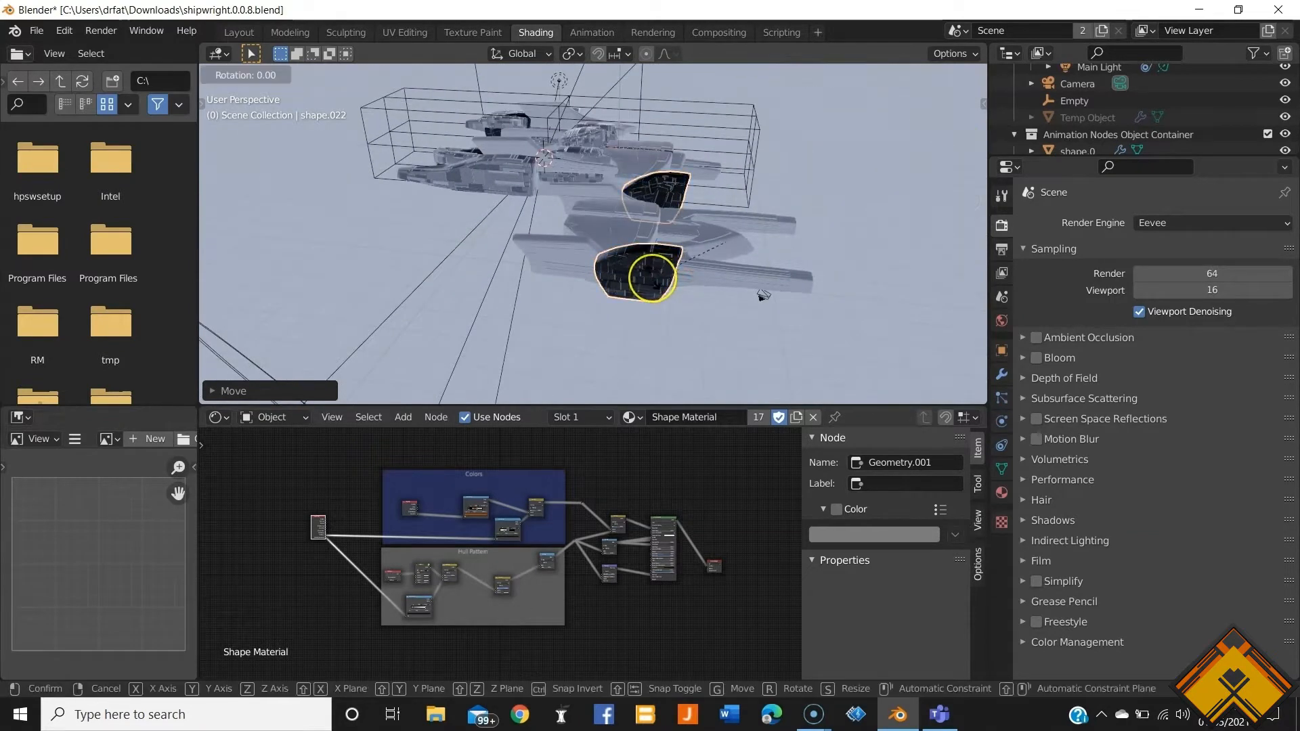
pyautogui.write('80')
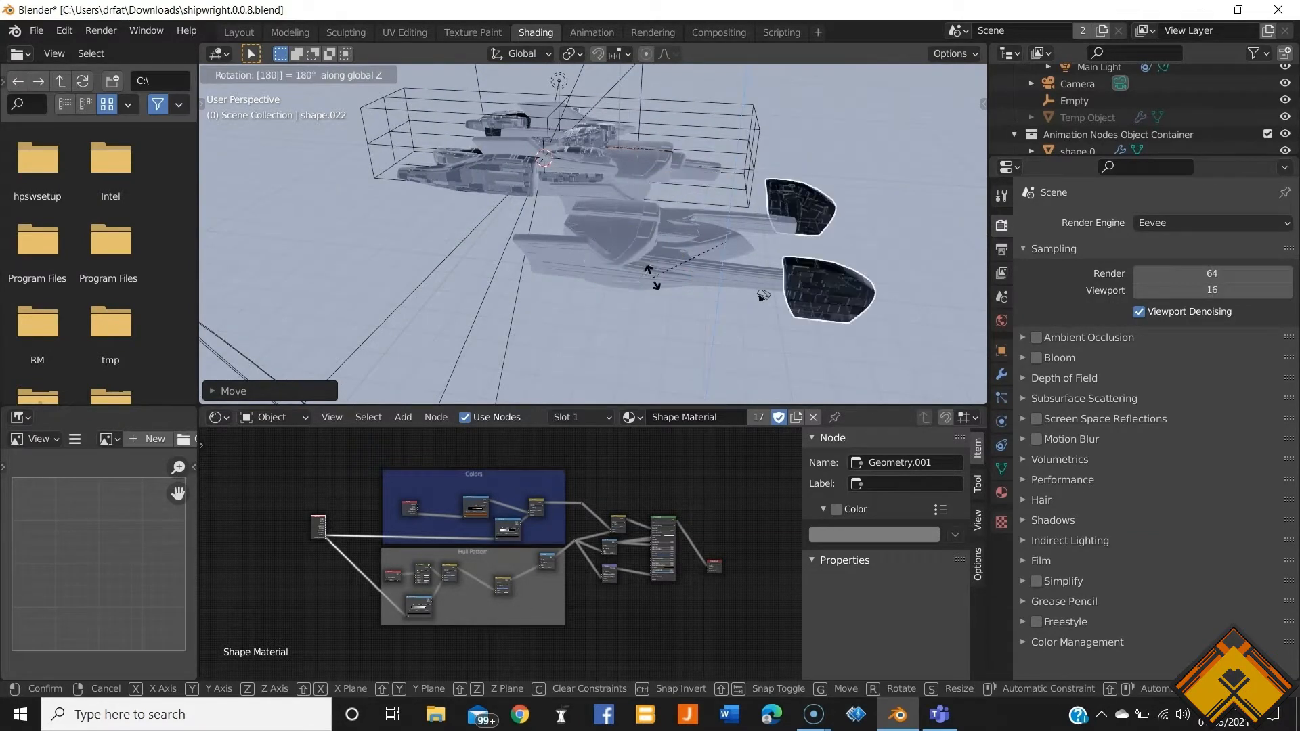
pyautogui.rightClick(774, 274)
# Step: Rotate the copied pod pair 180 degrees about the global Z axis
pyautogui.write('r90')
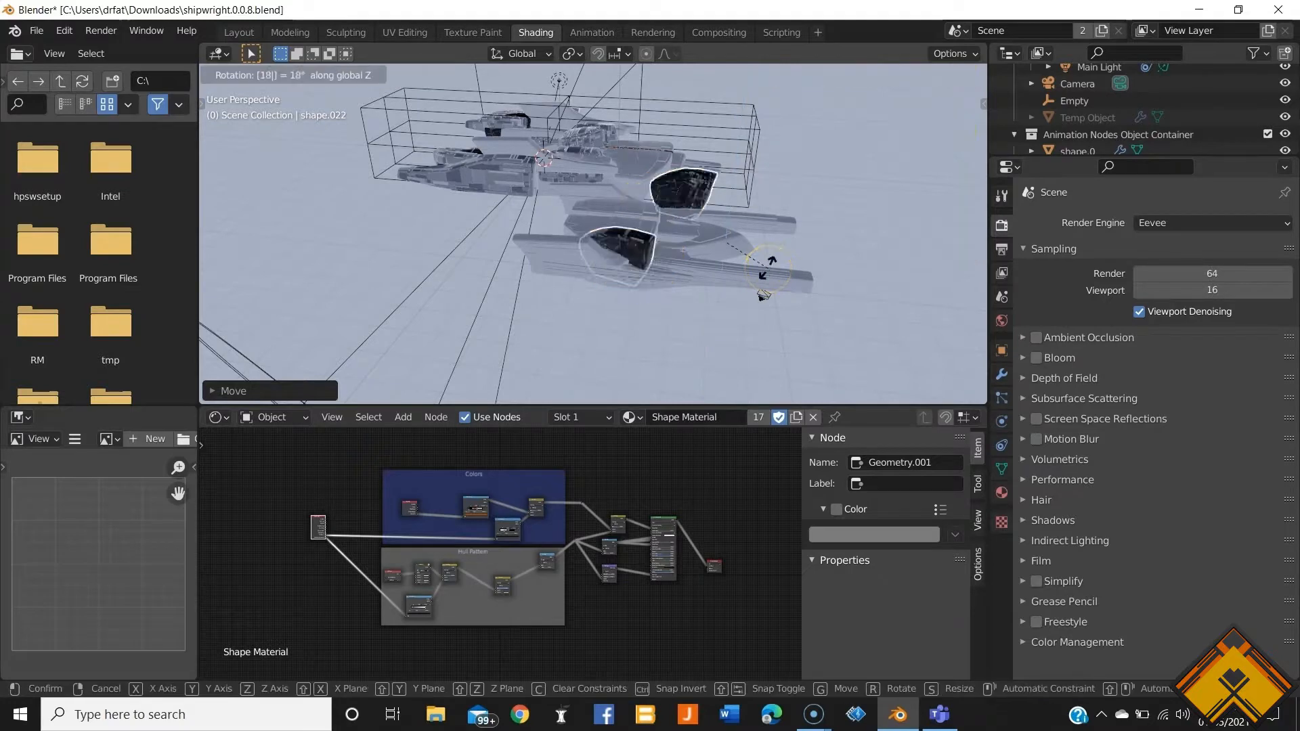
pyautogui.press('Return')
pyautogui.moveTo(769, 274)
pyautogui.mouseDown(button='middle')
pyautogui.moveTo(712, 249)
pyautogui.moveTo(636, 278)
pyautogui.moveTo(749, 244)
pyautogui.moveTo(755, 288)
pyautogui.mouseUp(button='middle')
# Step: Center the rotated pod pair along the global X axis and move it along Y back beside the small ship
pyautogui.press('x')
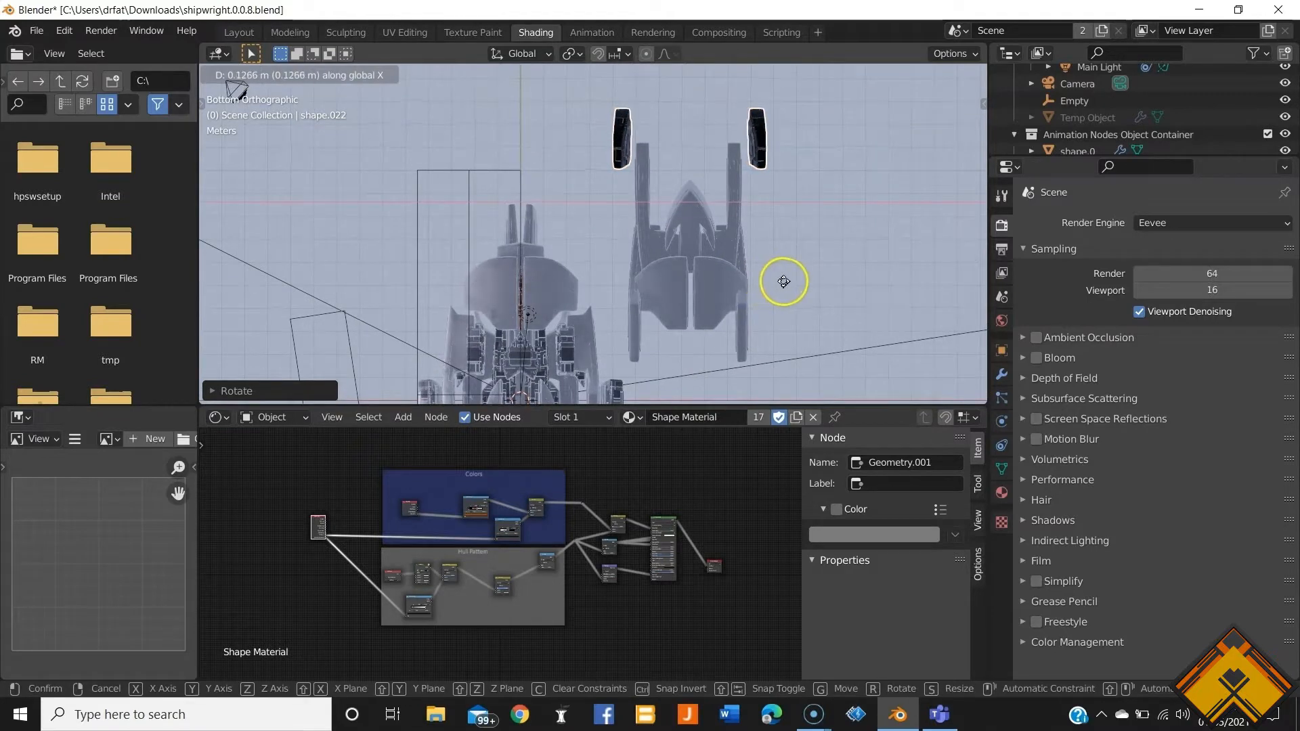
pyautogui.press('y')
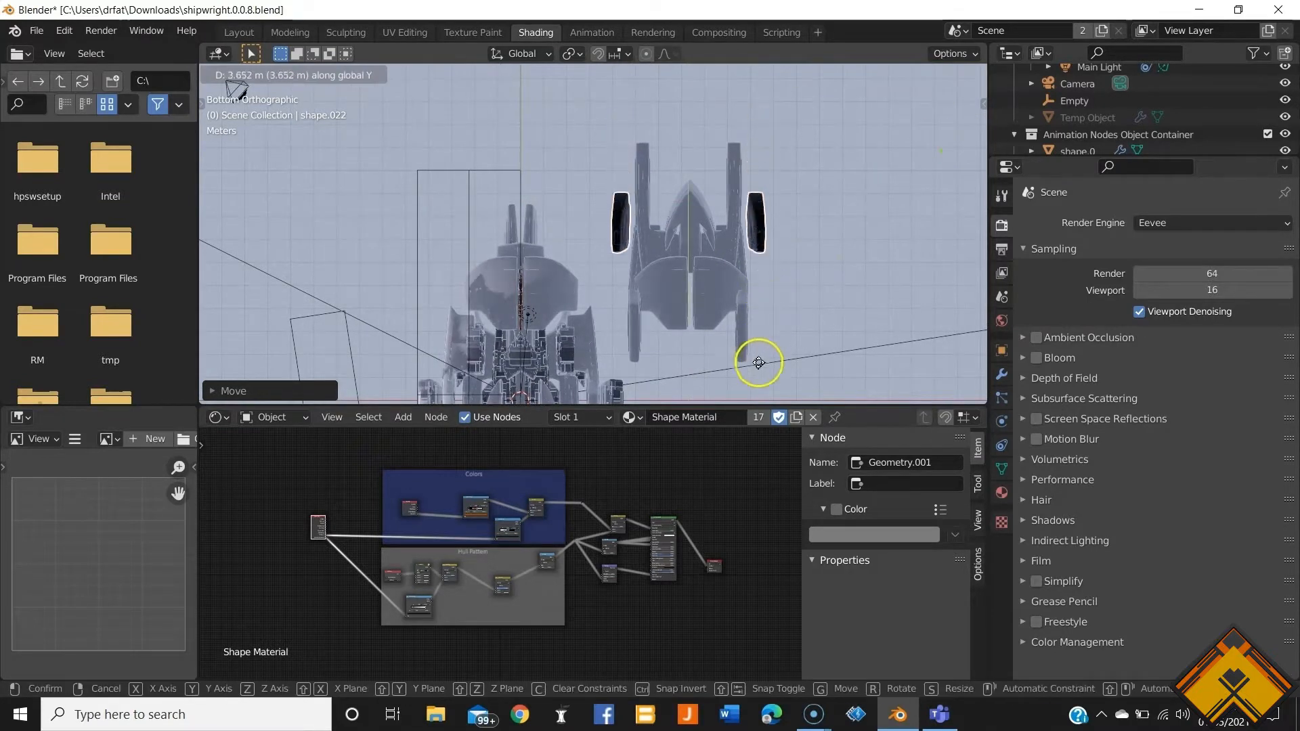
pyautogui.click(759, 398)
# Step: Move the pod's mesh about -0.39 m along the global X axis in Edit Mode to bring both pods against the small ship
pyautogui.click(749, 307)
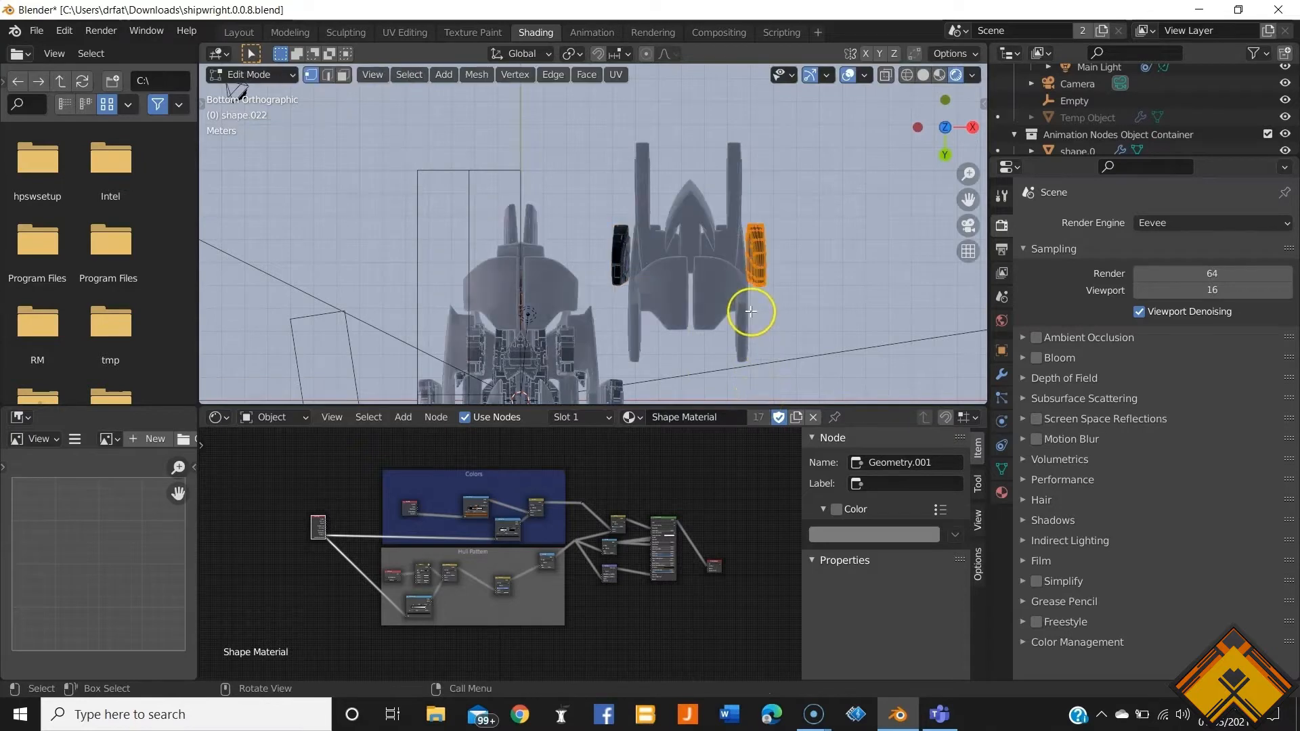
pyautogui.scroll(4, 748, 291)
pyautogui.press('Tab')
pyautogui.press('g')
pyautogui.press('x')
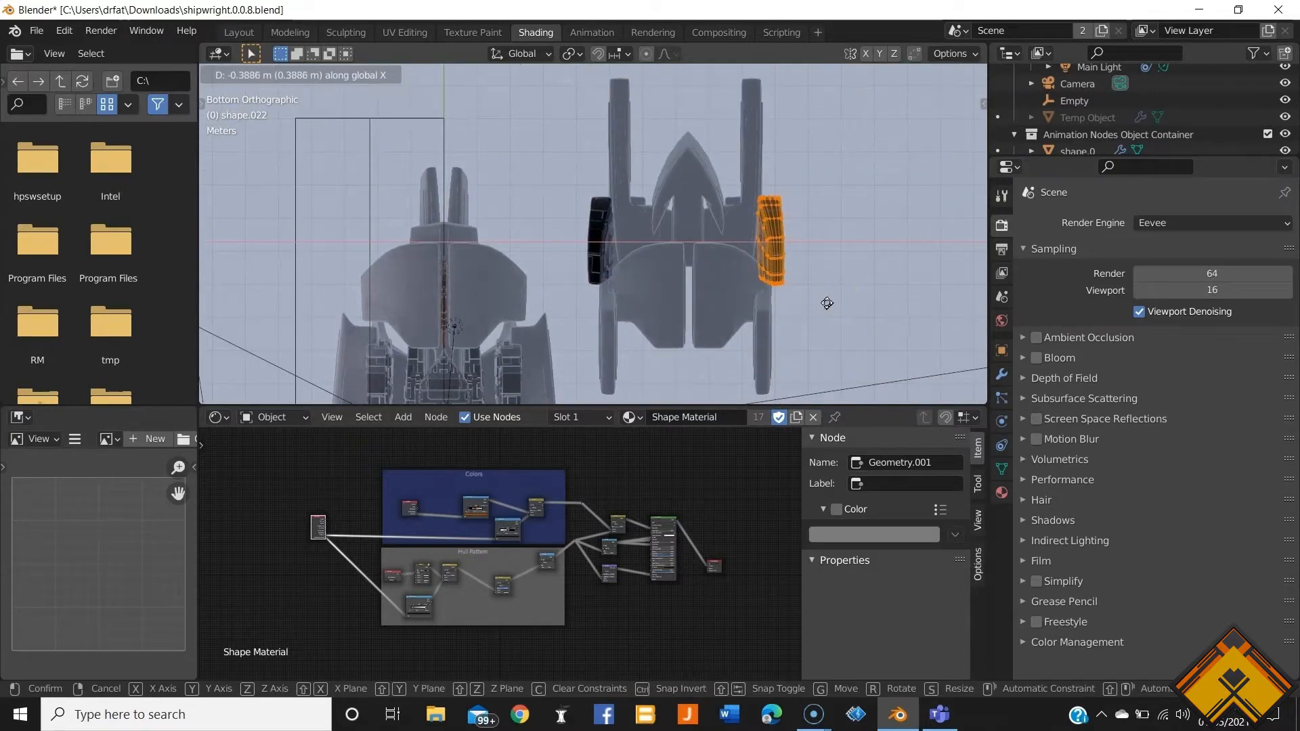
pyautogui.click(826, 302)
pyautogui.press('Tab')
# Step: Unlink Shape Material from the small ship's pod pair
pyautogui.moveTo(826, 303); pyautogui.dragTo(577, 314, button='middle')
pyautogui.click(813, 417)
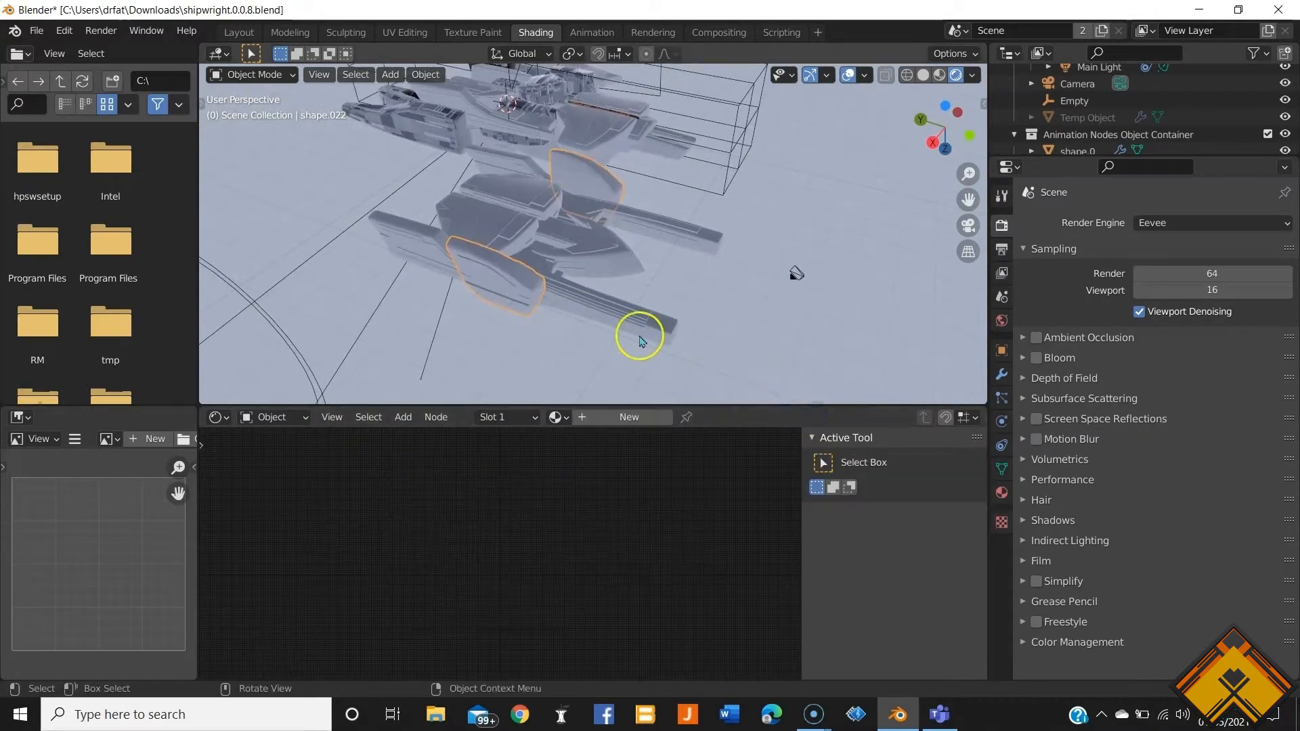
pyautogui.moveTo(640, 340); pyautogui.dragTo(779, 301, button='middle')
pyautogui.press('n')
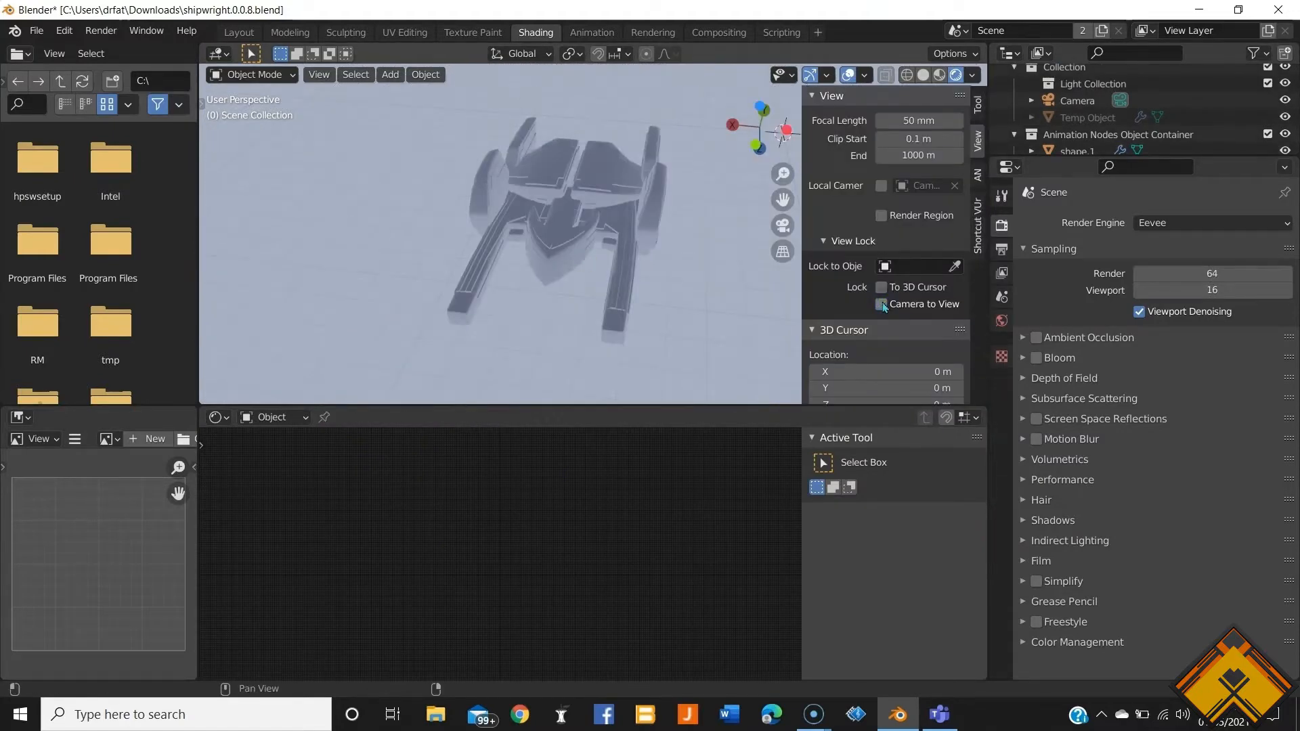
pyautogui.press('n')
pyautogui.moveTo(702, 282)
pyautogui.mouseDown(button='middle')
pyautogui.moveTo(798, 241)
pyautogui.moveTo(680, 296)
pyautogui.moveTo(698, 287)
pyautogui.mouseUp(button='middle')
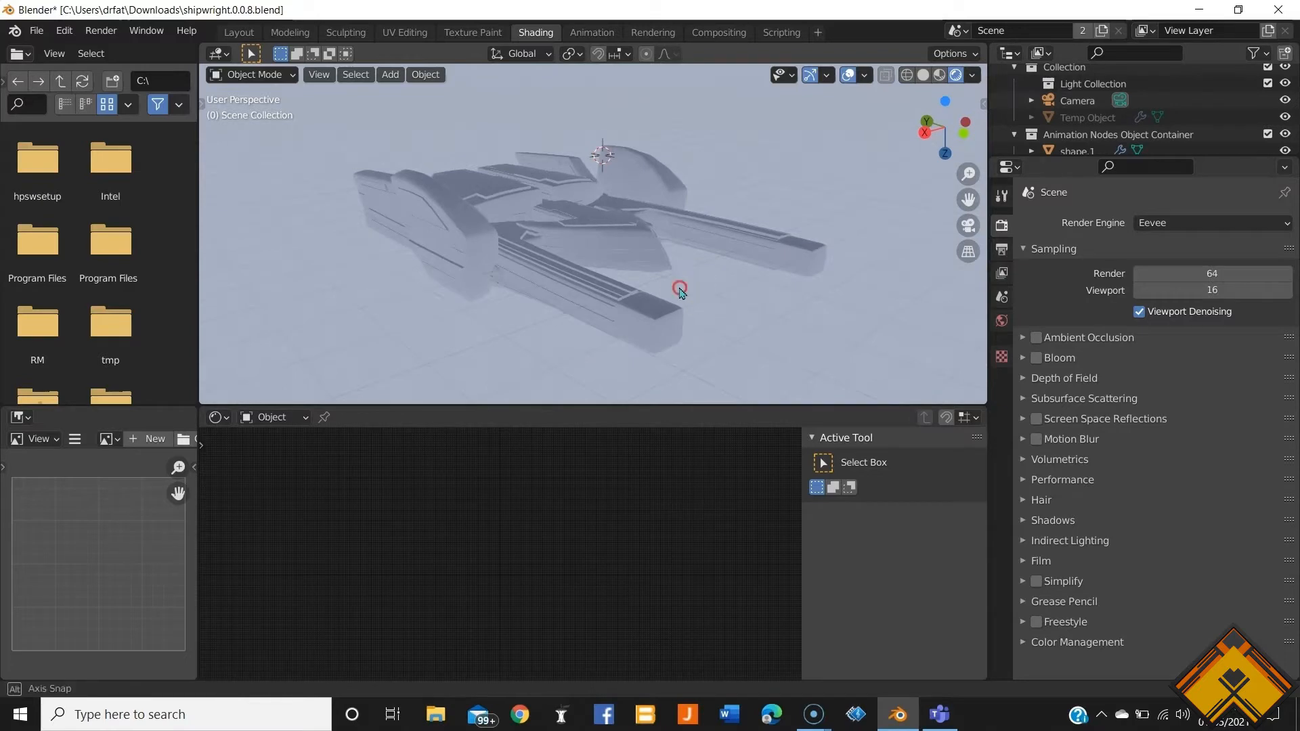
pyautogui.moveTo(680, 289); pyautogui.dragTo(559, 300, button='middle')
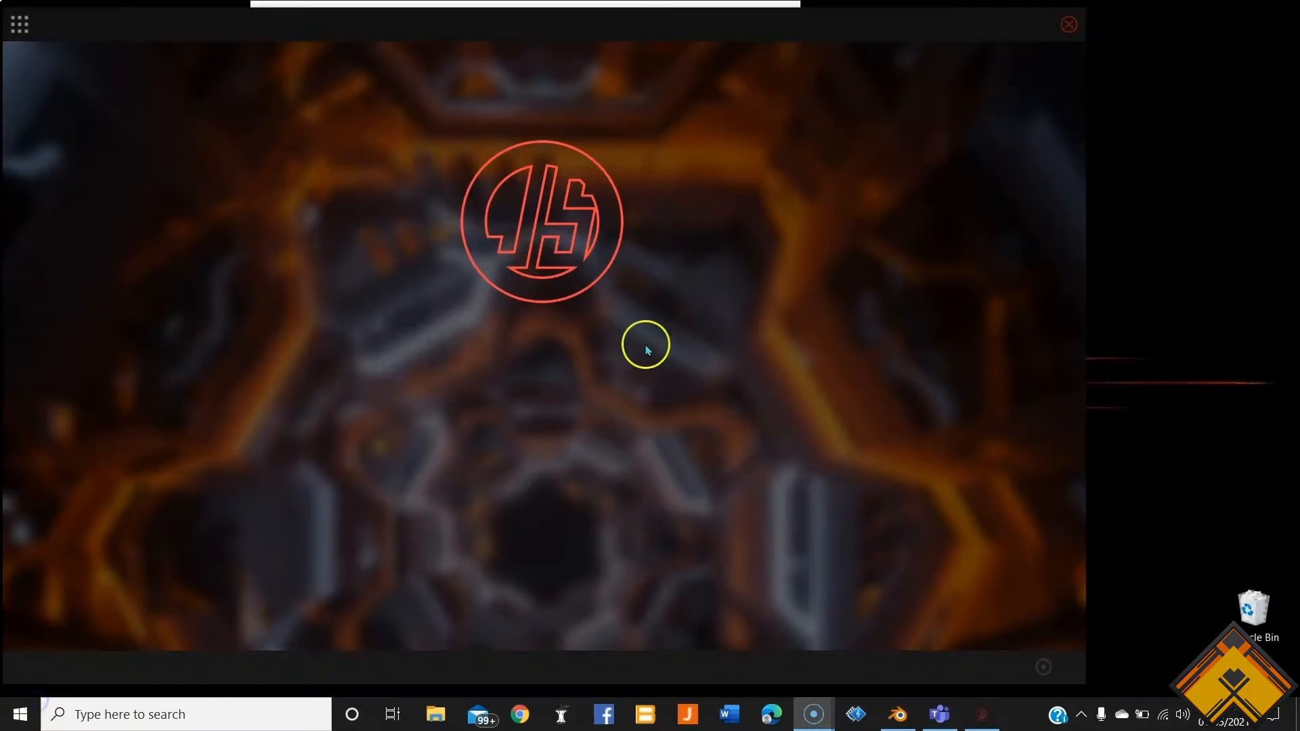
# Step: Switch to JSplacement and open the sprite-based texture generator that offers the Classic Set
pyautogui.click(19, 25)
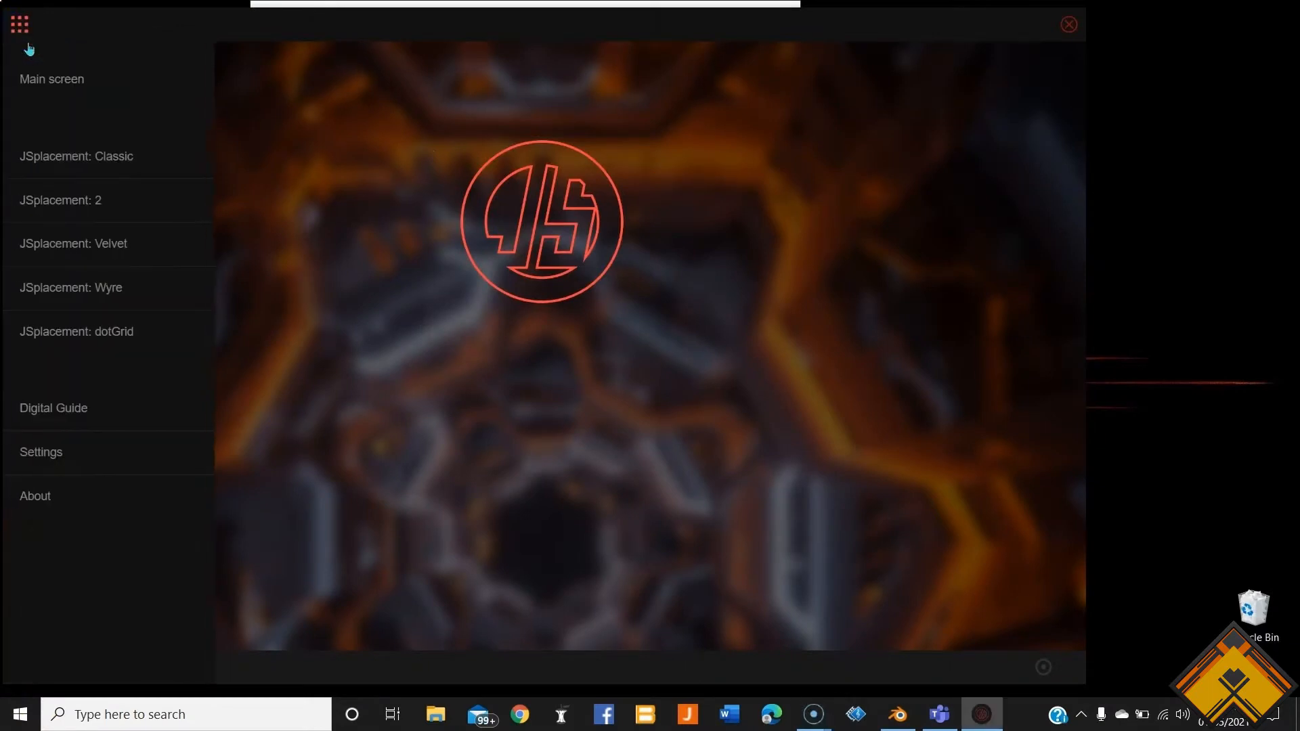
pyautogui.click(92, 243)
pyautogui.click(188, 255)
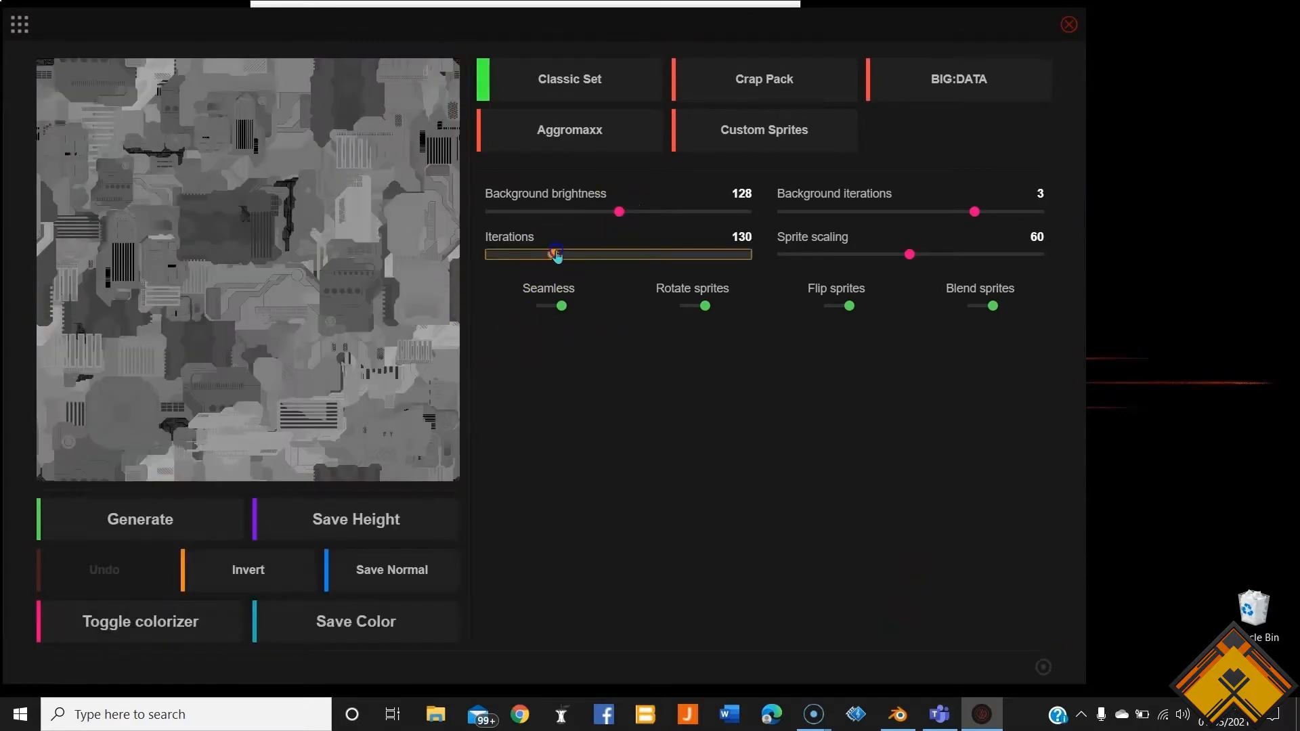
# Step: Generate Classic Set variations with 180 iterations, 2 background iterations and sprite scaling of 27
pyautogui.click(580, 255)
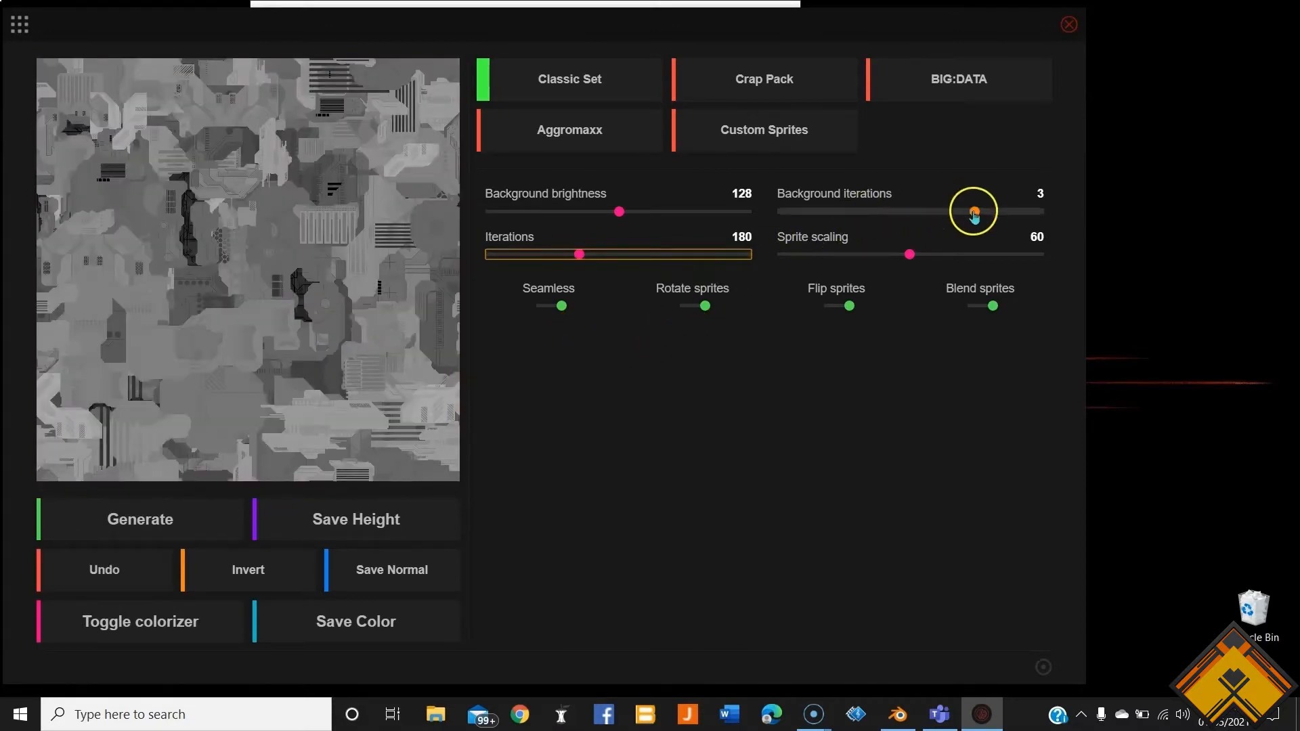
pyautogui.moveTo(974, 214); pyautogui.dragTo(926, 218)
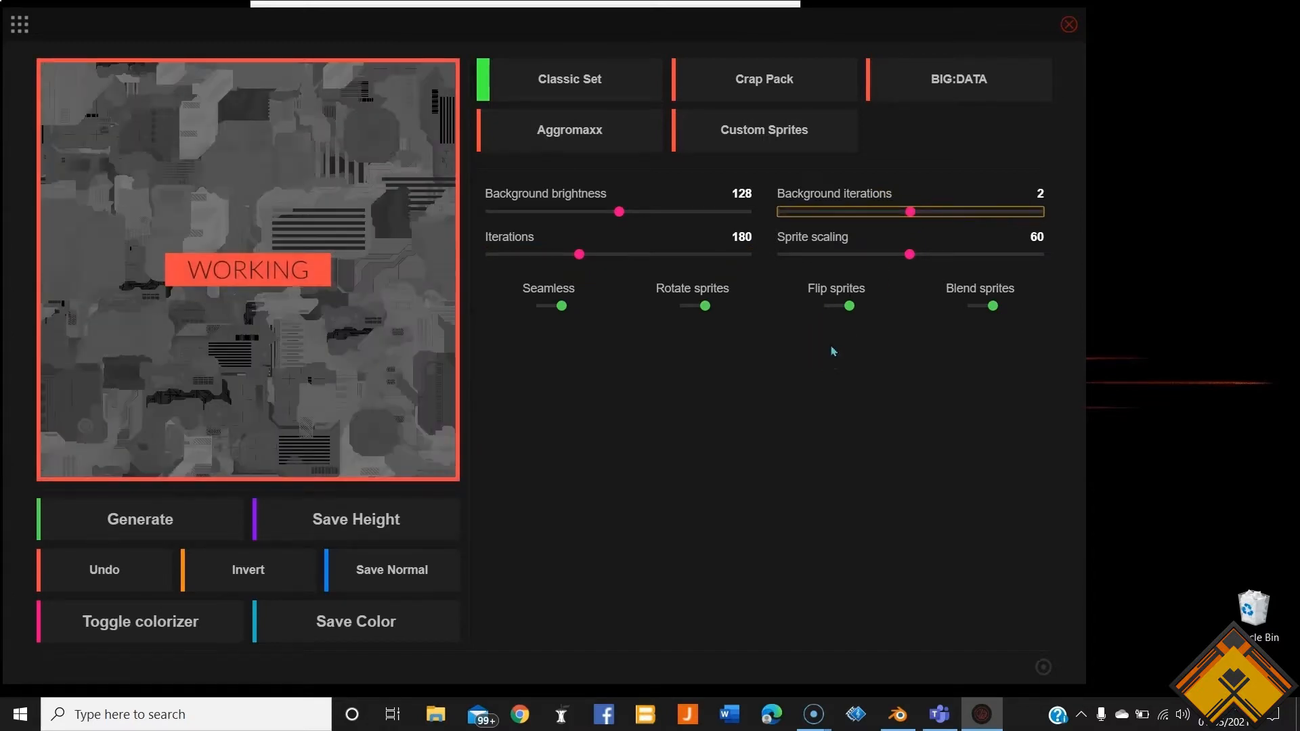
pyautogui.moveTo(909, 254); pyautogui.dragTo(939, 254)
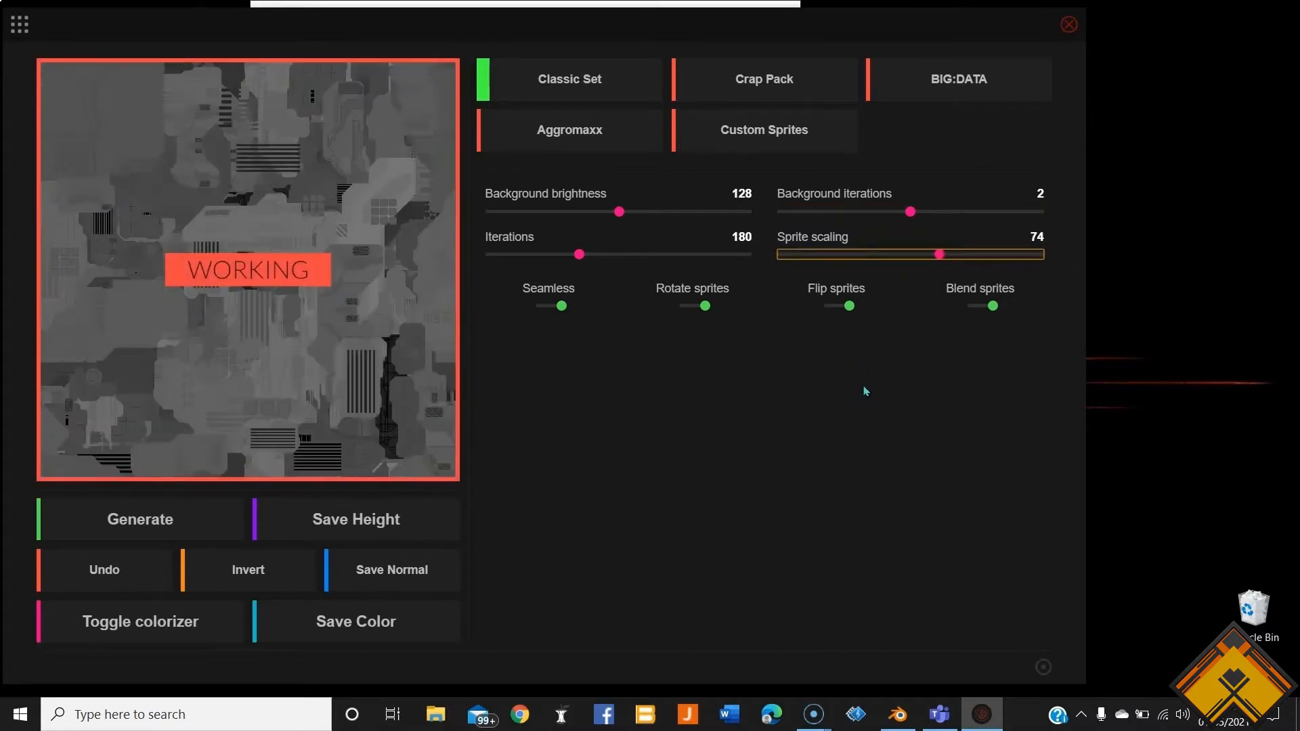
pyautogui.click(838, 256)
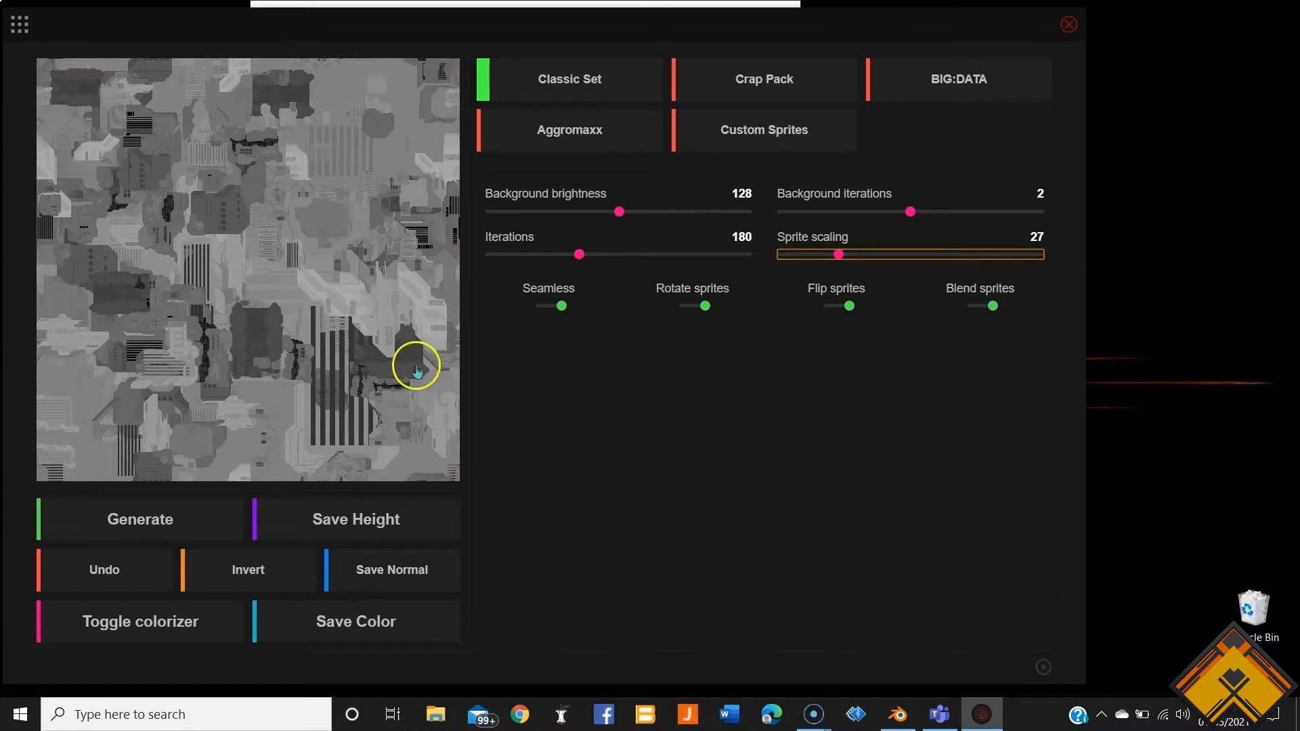
pyautogui.click(374, 519)
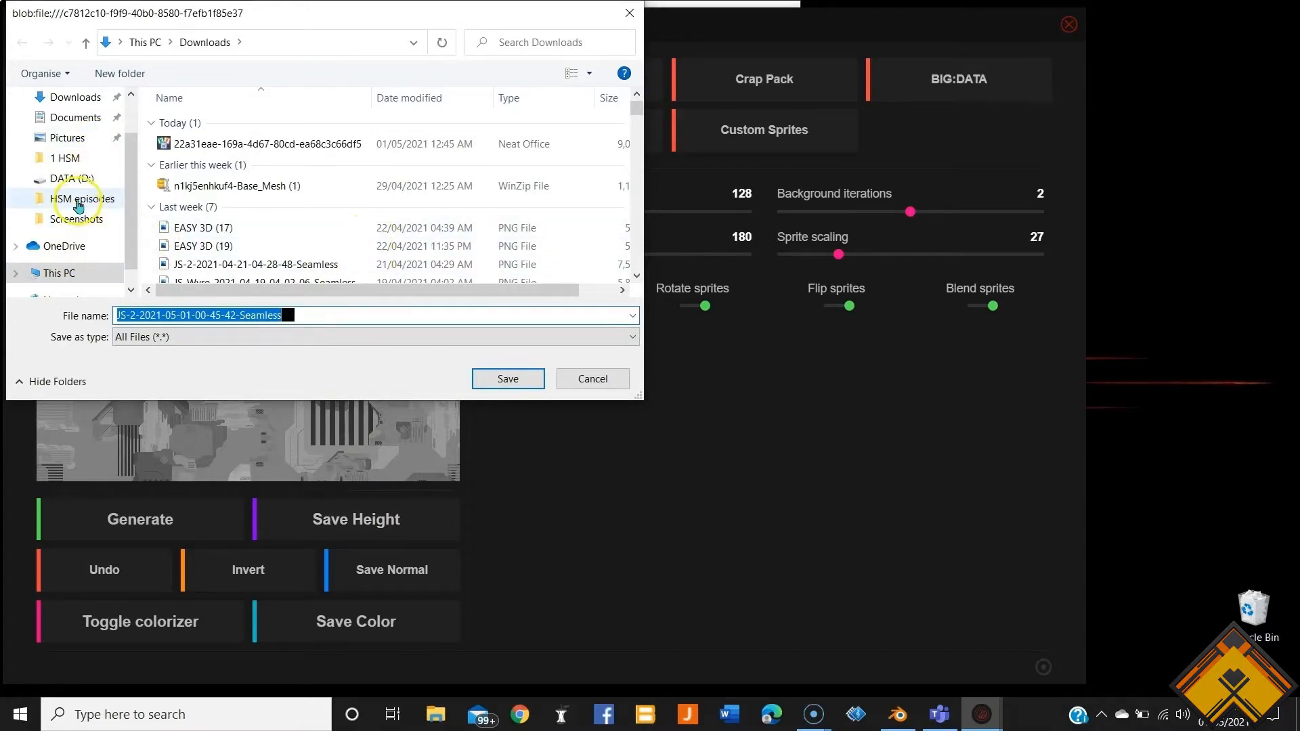
pyautogui.scroll(1, 80, 205)
pyautogui.click(508, 379)
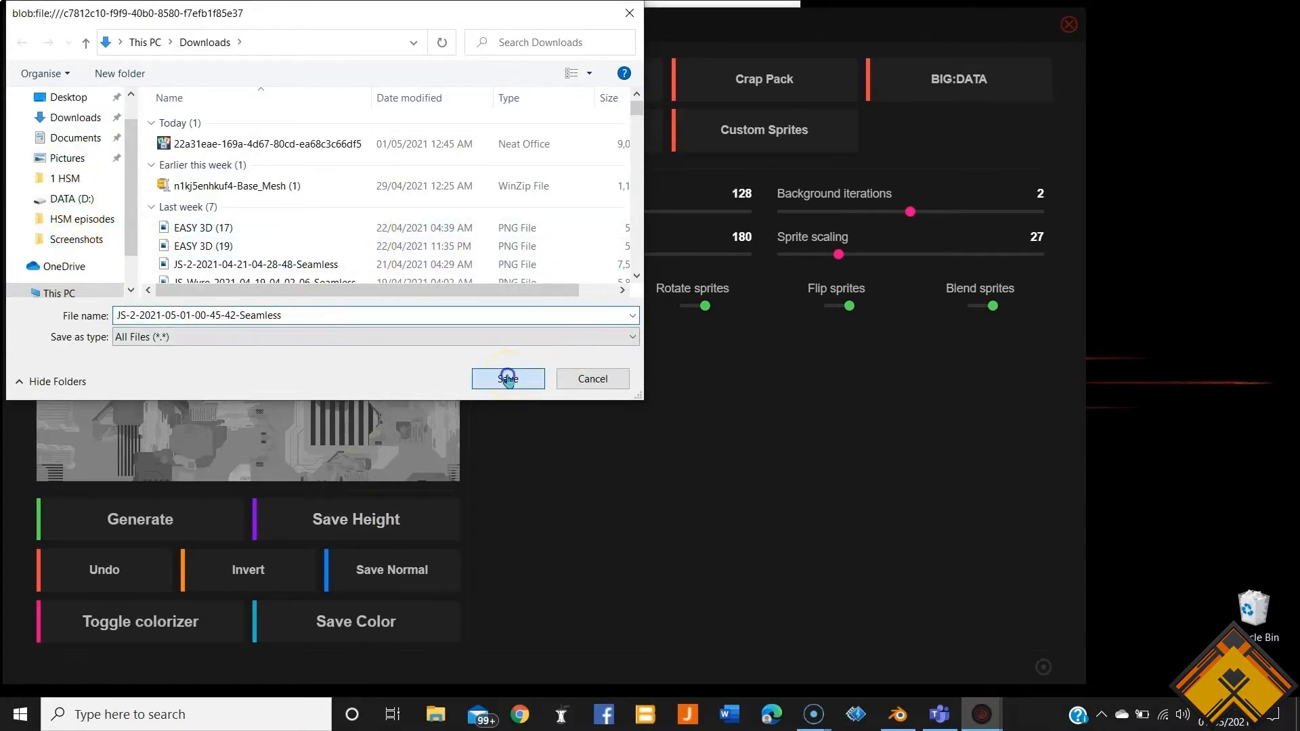
# Step: Switch to Blender and create a new material on the small ship's front nose section
pyautogui.click(898, 714)
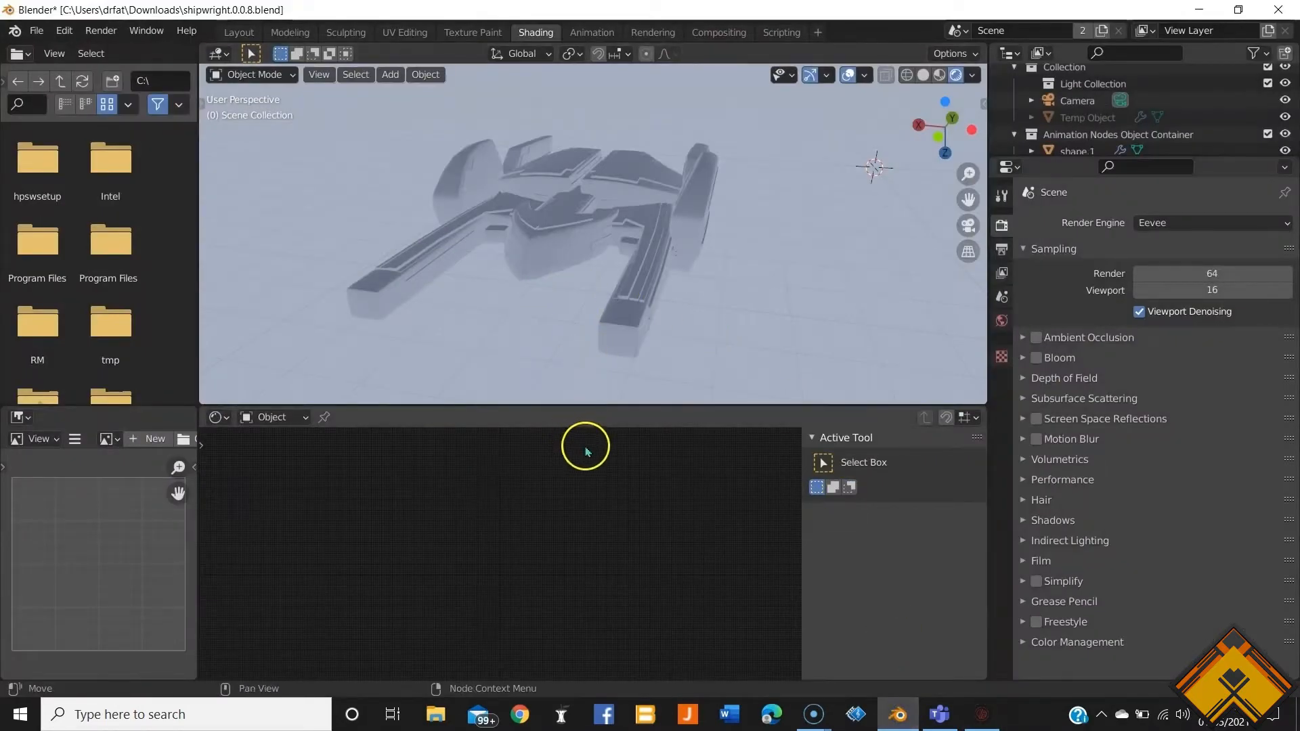
pyautogui.click(559, 246)
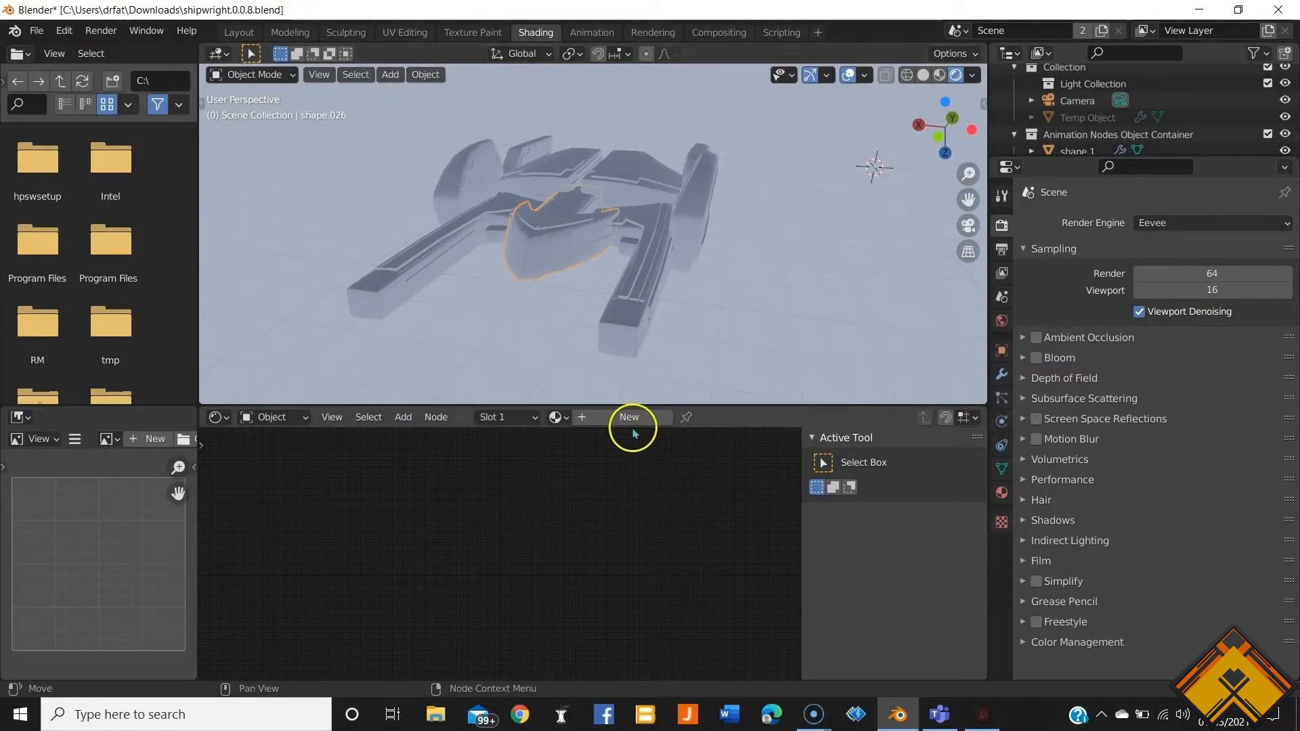
pyautogui.scroll(4, 513, 575)
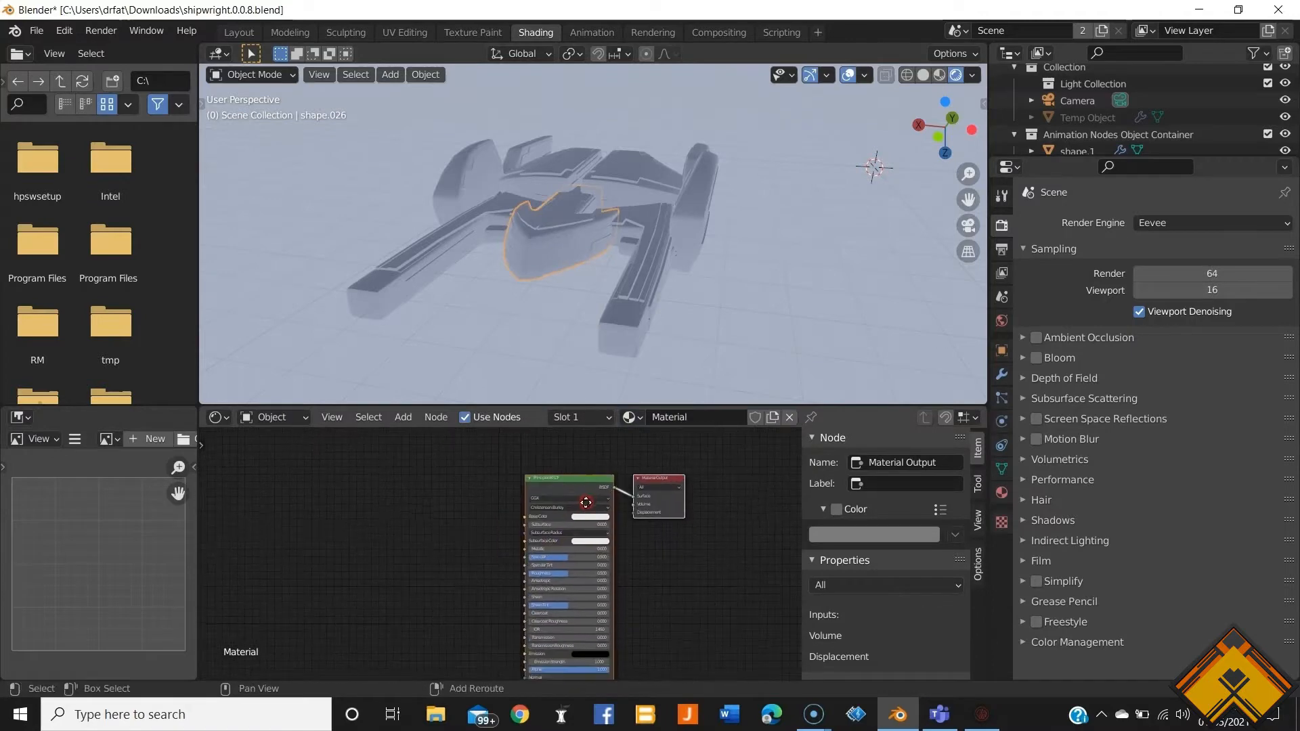
# Step: Add an Image Texture node and a Bump node ahead of the Principled BSDF in the nose material
pyautogui.hotkey('shift', 'a')
pyautogui.click(382, 505)
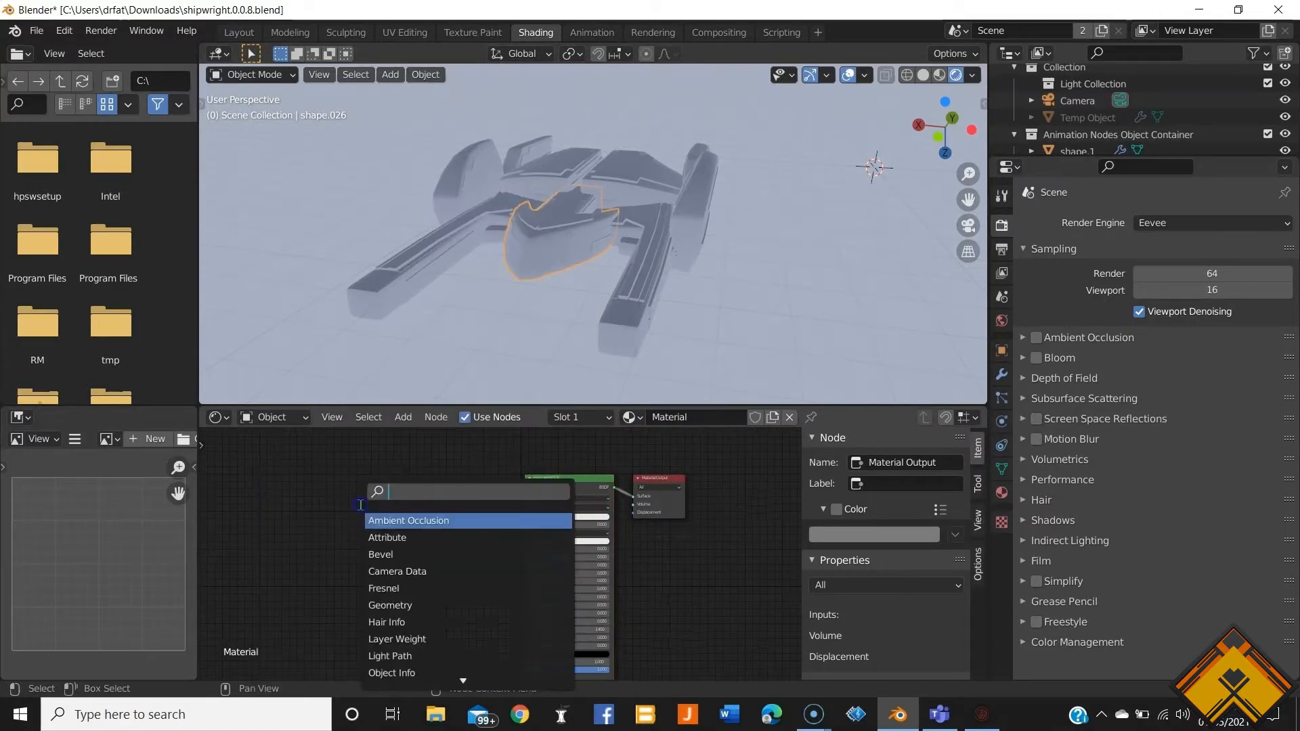
pyautogui.write('ima')
pyautogui.press('Return')
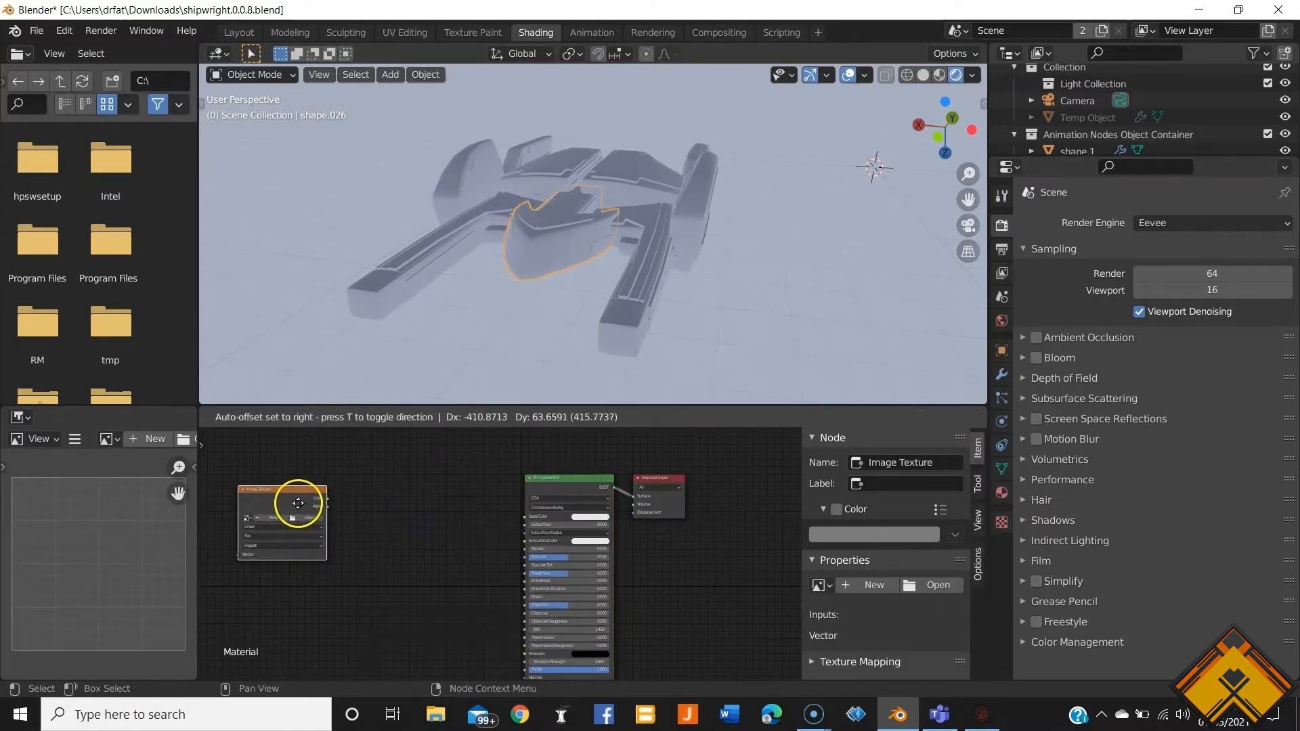
pyautogui.click(296, 499)
pyautogui.hotkey('shift', 'a')
pyautogui.click(387, 502)
pyautogui.write('bump')
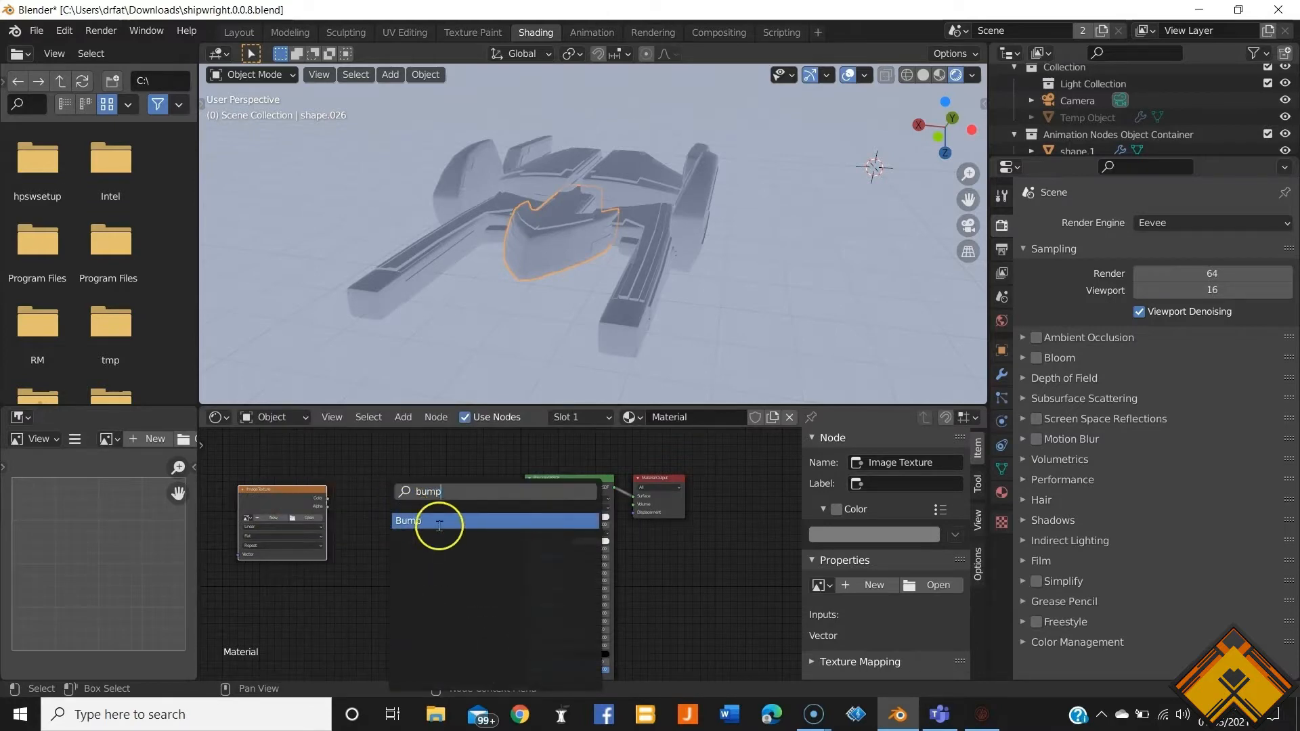
pyautogui.press('Return')
pyautogui.click(428, 509)
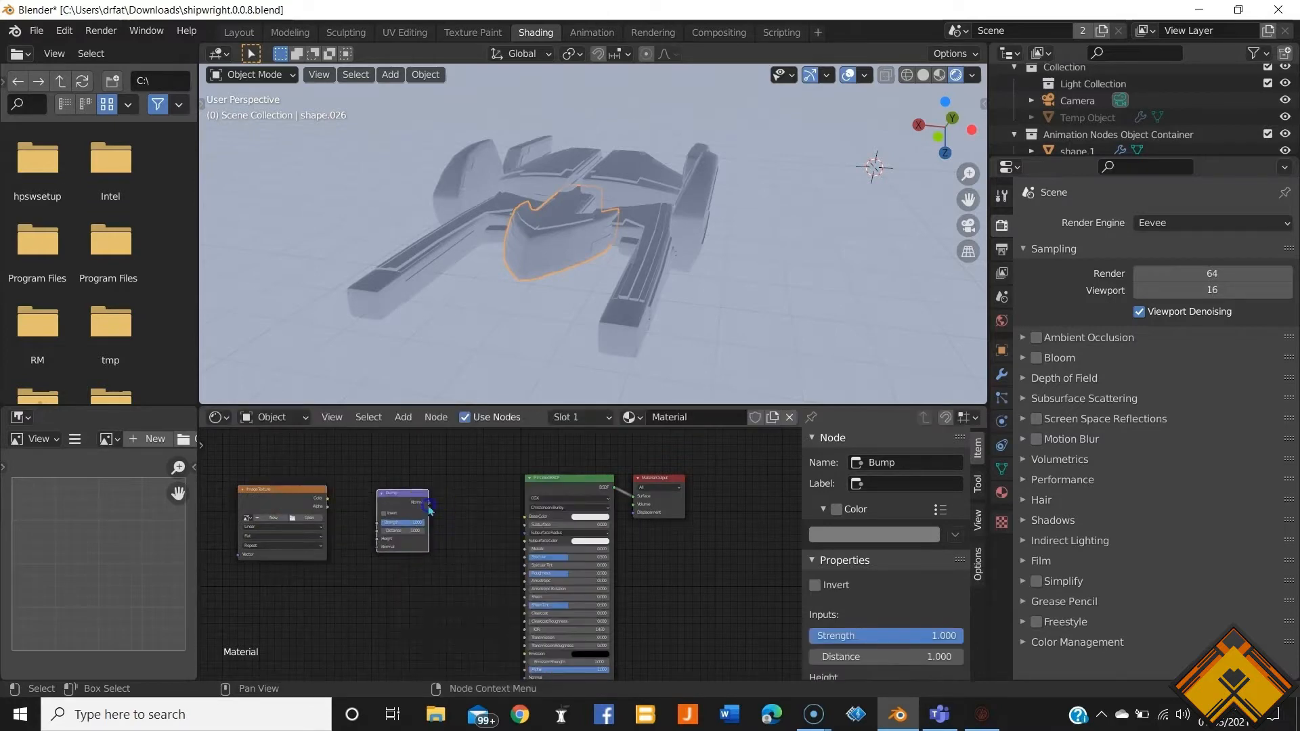
pyautogui.click(290, 517)
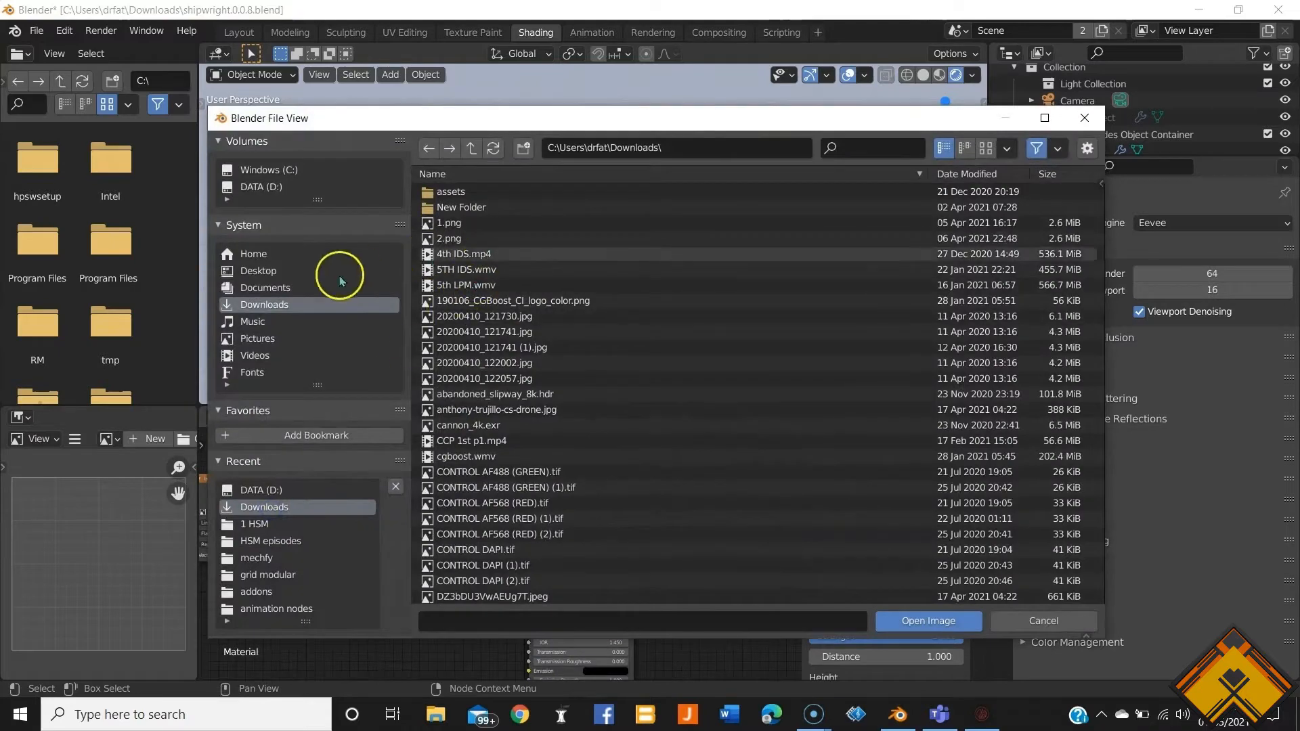
pyautogui.scroll(-15, 568, 423)
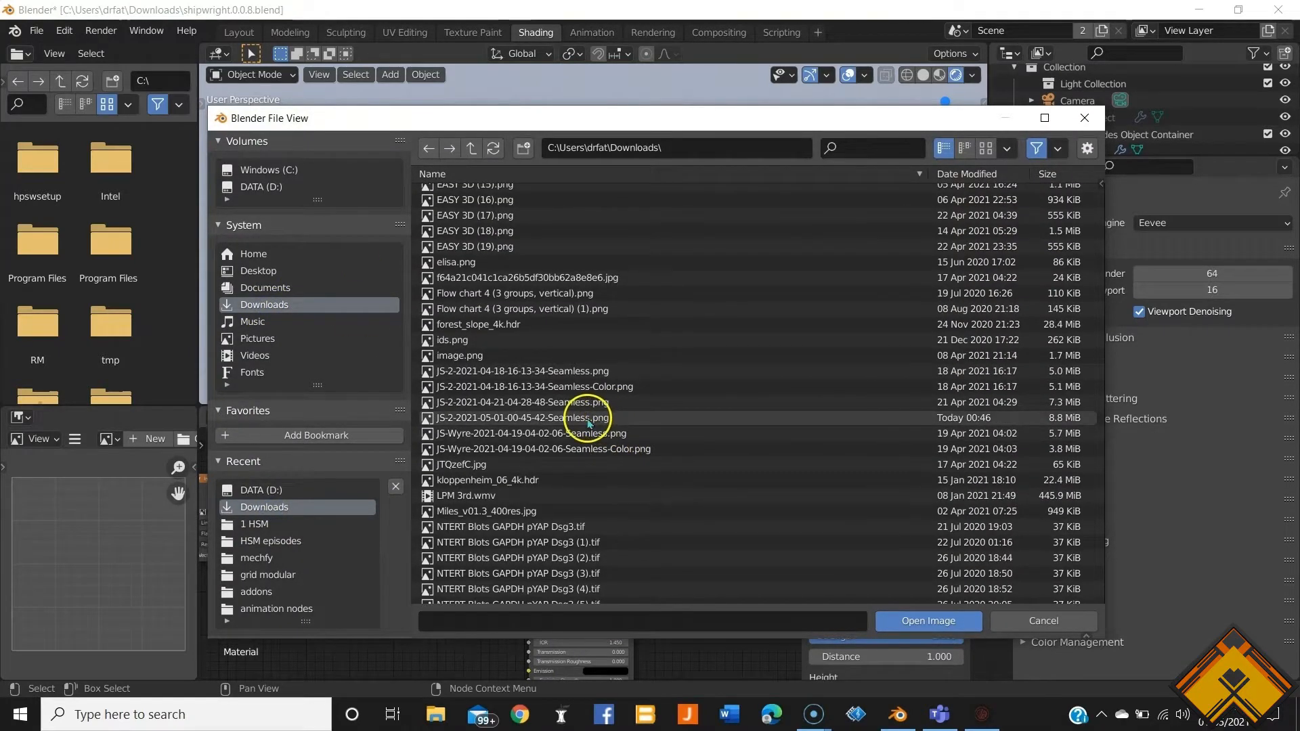
pyautogui.click(589, 417)
pyautogui.click(924, 618)
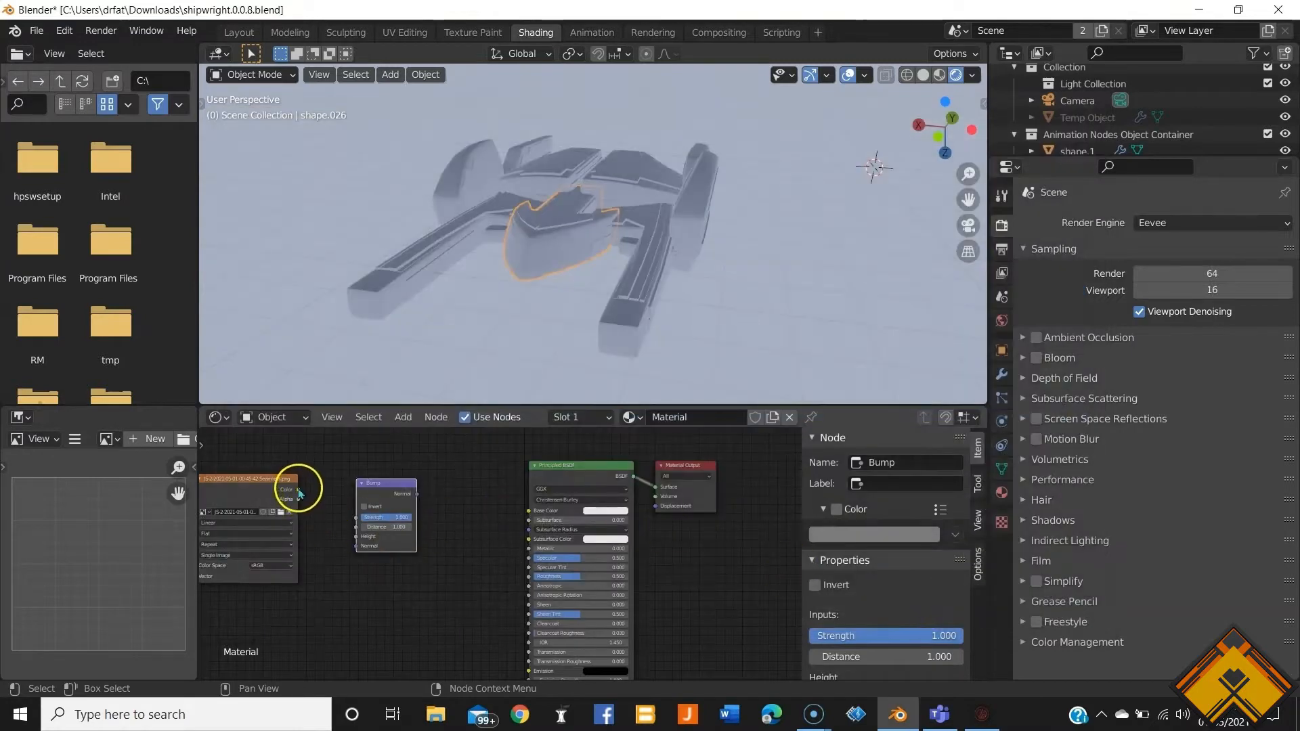
# Step: Connect the image's Color to the Bump node's Height and the Bump's Normal to the Principled BSDF's Normal
pyautogui.moveTo(299, 490); pyautogui.dragTo(336, 530)
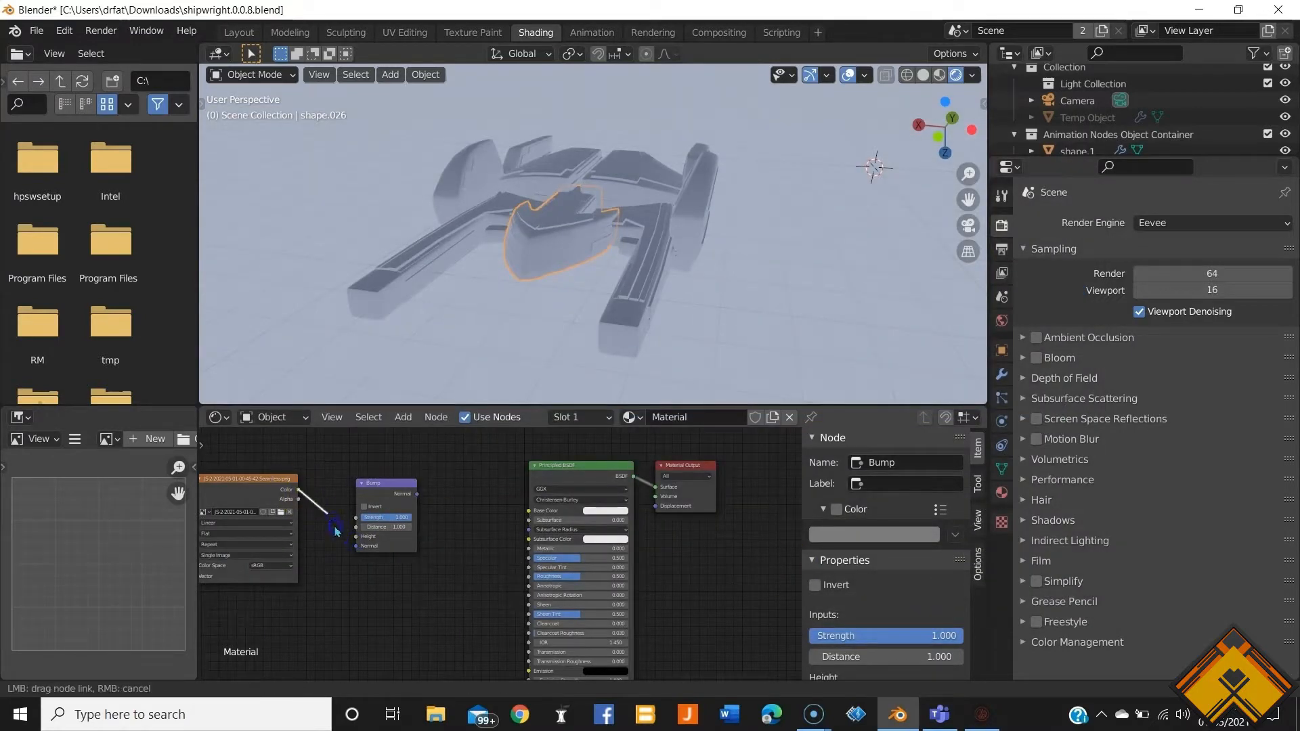
pyautogui.moveTo(500, 552); pyautogui.dragTo(511, 507, button='middle')
pyautogui.moveTo(431, 448); pyautogui.dragTo(541, 652)
pyautogui.click(497, 574)
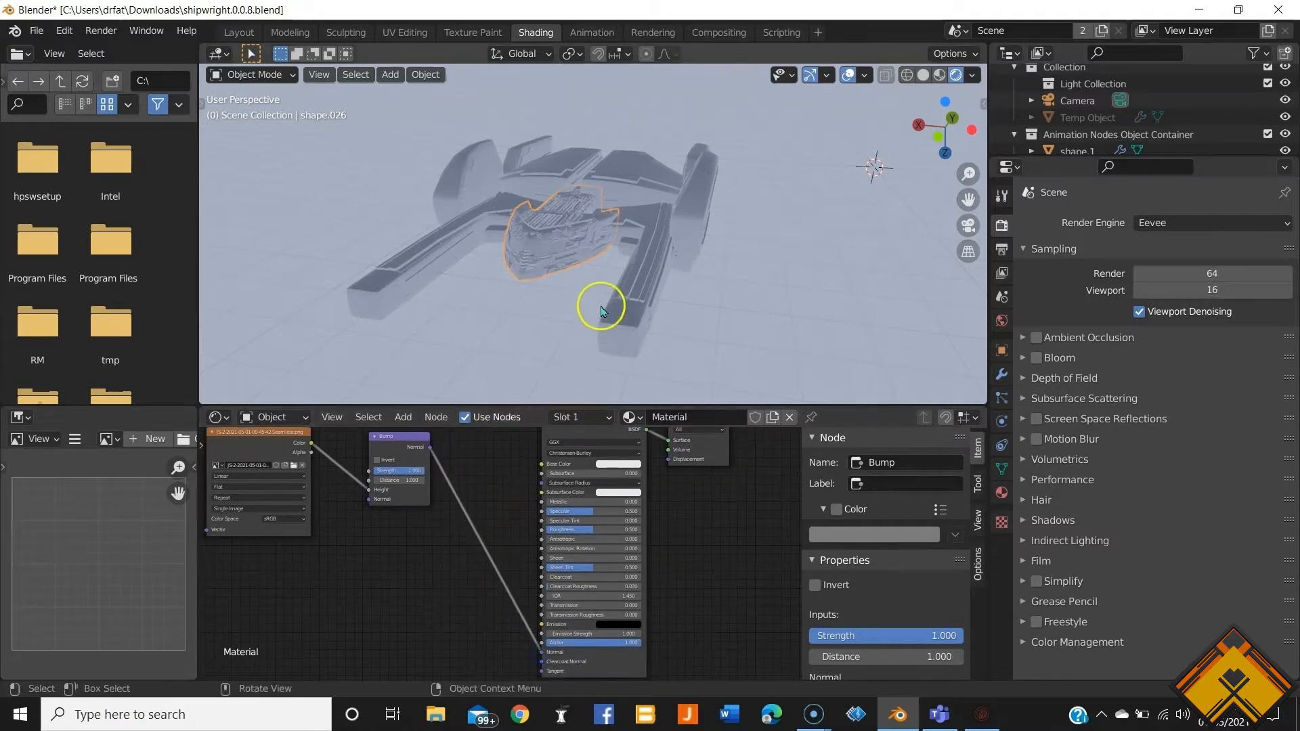
# Step: Remove the SimpleLattice modifier from the ship's nose section and check its bumped surface
pyautogui.scroll(7, 569, 280)
pyautogui.moveTo(566, 278)
pyautogui.mouseDown(button='middle')
pyautogui.moveTo(551, 283)
pyautogui.moveTo(607, 282)
pyautogui.moveTo(525, 301)
pyautogui.moveTo(506, 329)
pyautogui.moveTo(571, 285)
pyautogui.moveTo(545, 278)
pyautogui.moveTo(580, 270)
pyautogui.mouseUp(button='middle')
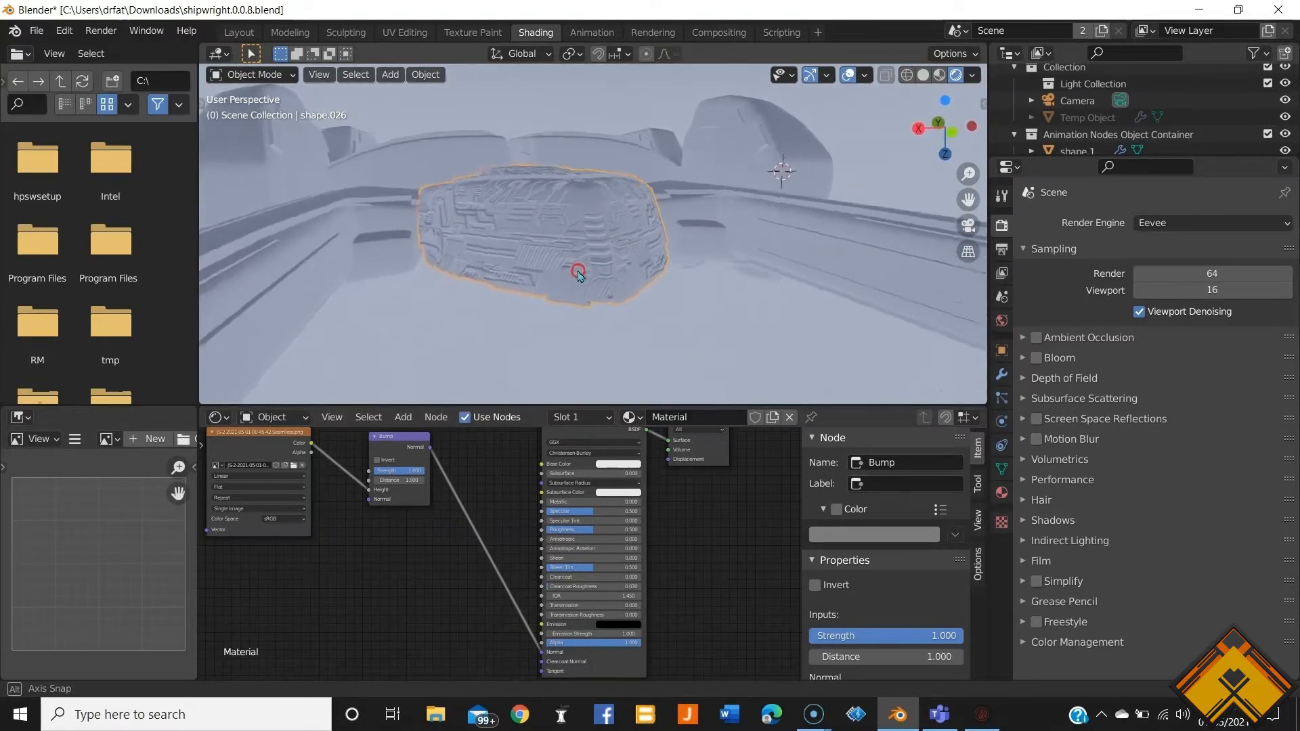
pyautogui.scroll(-5, 745, 196)
pyautogui.click(1002, 375)
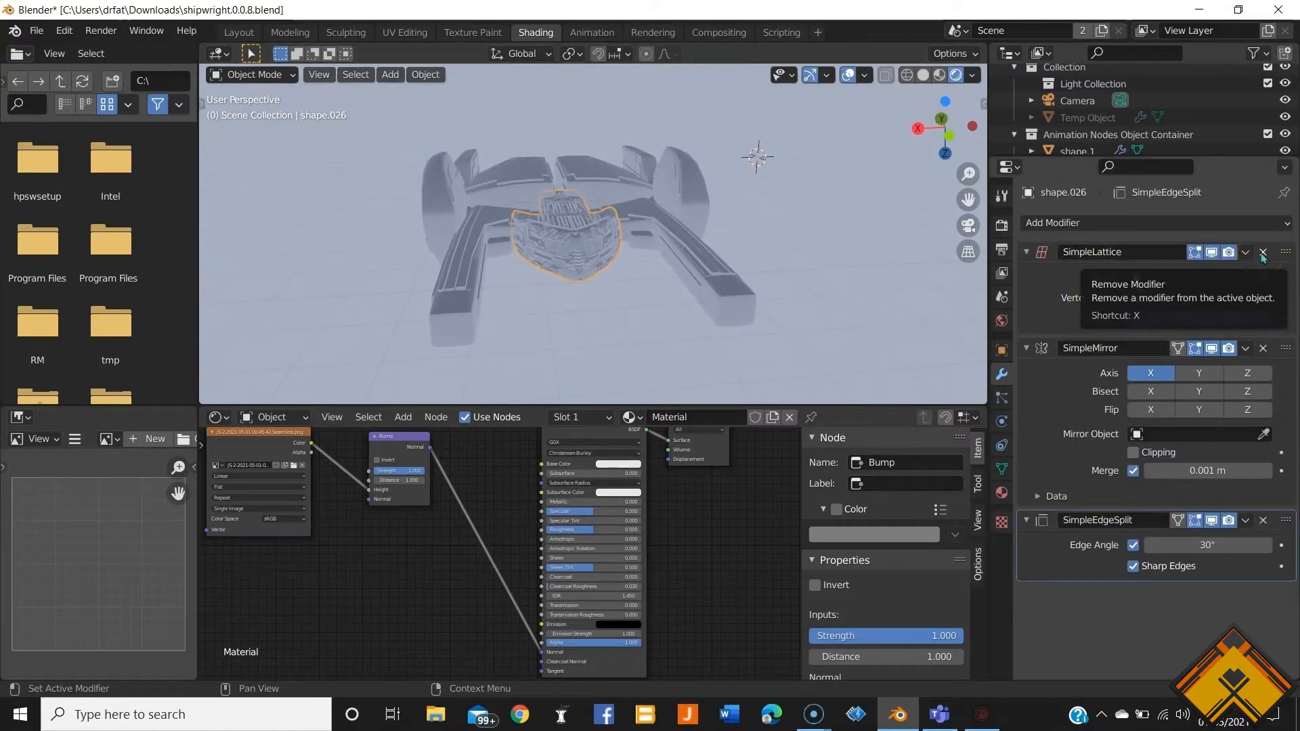
pyautogui.click(1262, 253)
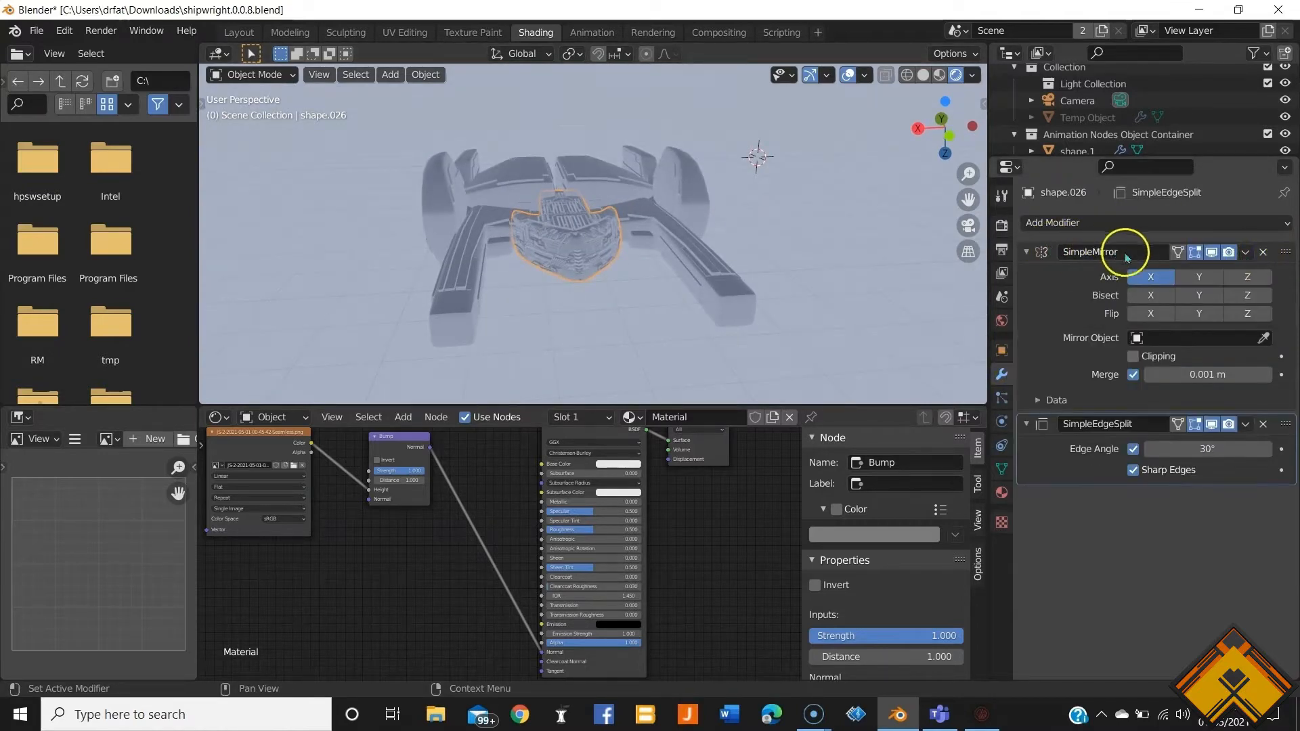
pyautogui.moveTo(631, 296); pyautogui.dragTo(509, 297, button='middle')
pyautogui.scroll(5, 509, 298)
pyautogui.moveTo(653, 242); pyautogui.dragTo(737, 253, button='middle')
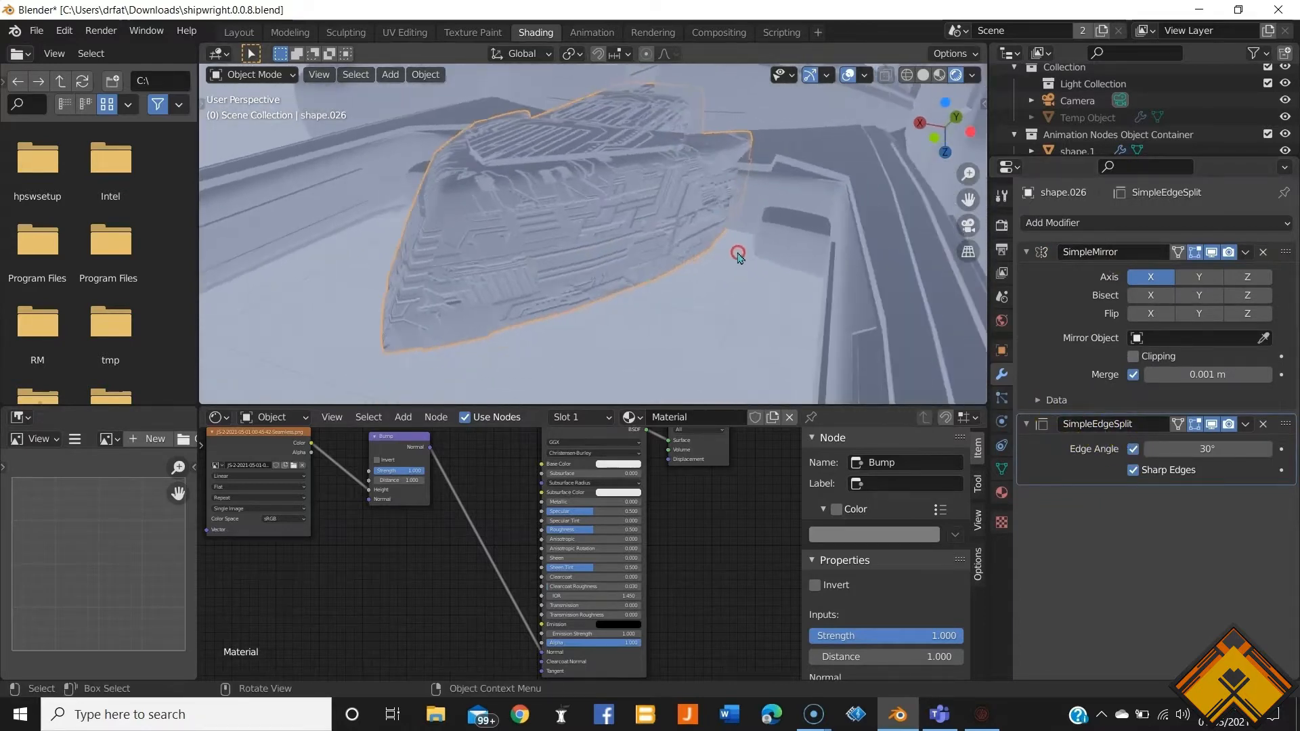
pyautogui.scroll(-6, 713, 264)
pyautogui.moveTo(662, 264); pyautogui.dragTo(685, 266, button='middle')
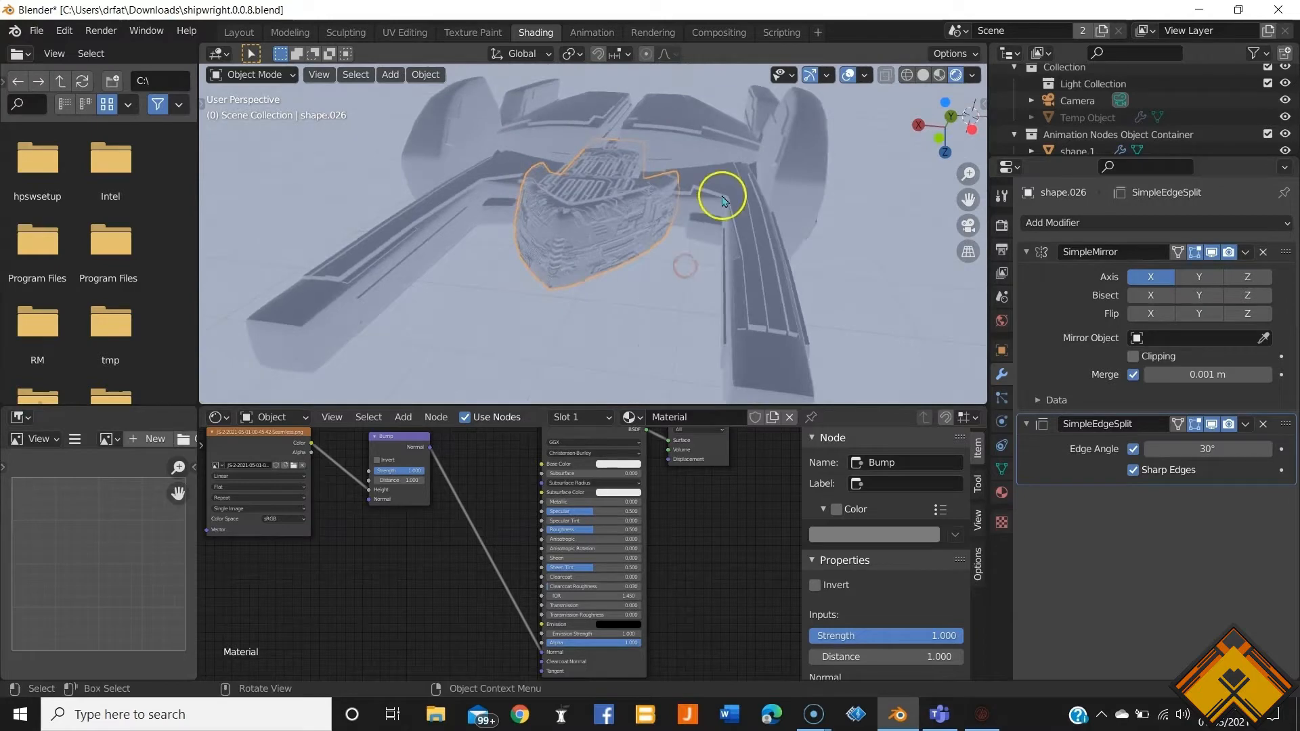
pyautogui.click(722, 200)
pyautogui.click(663, 127)
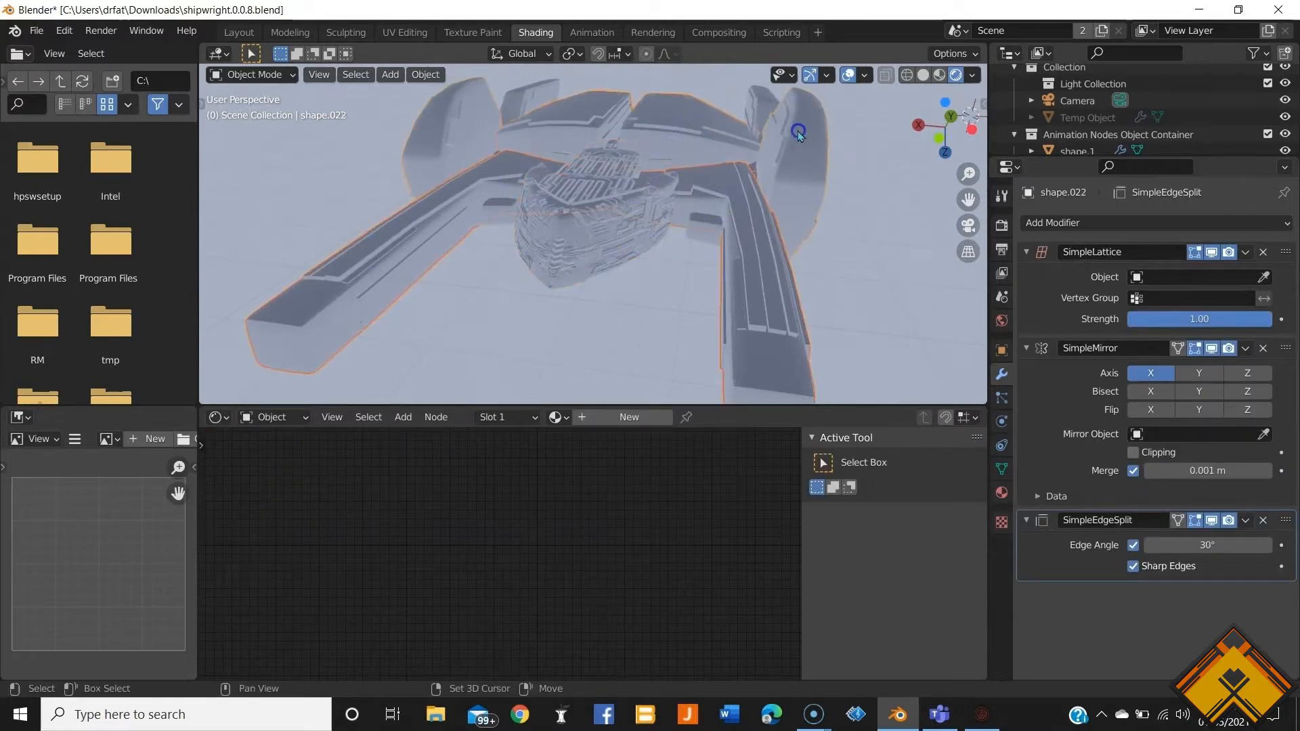
pyautogui.click(585, 242)
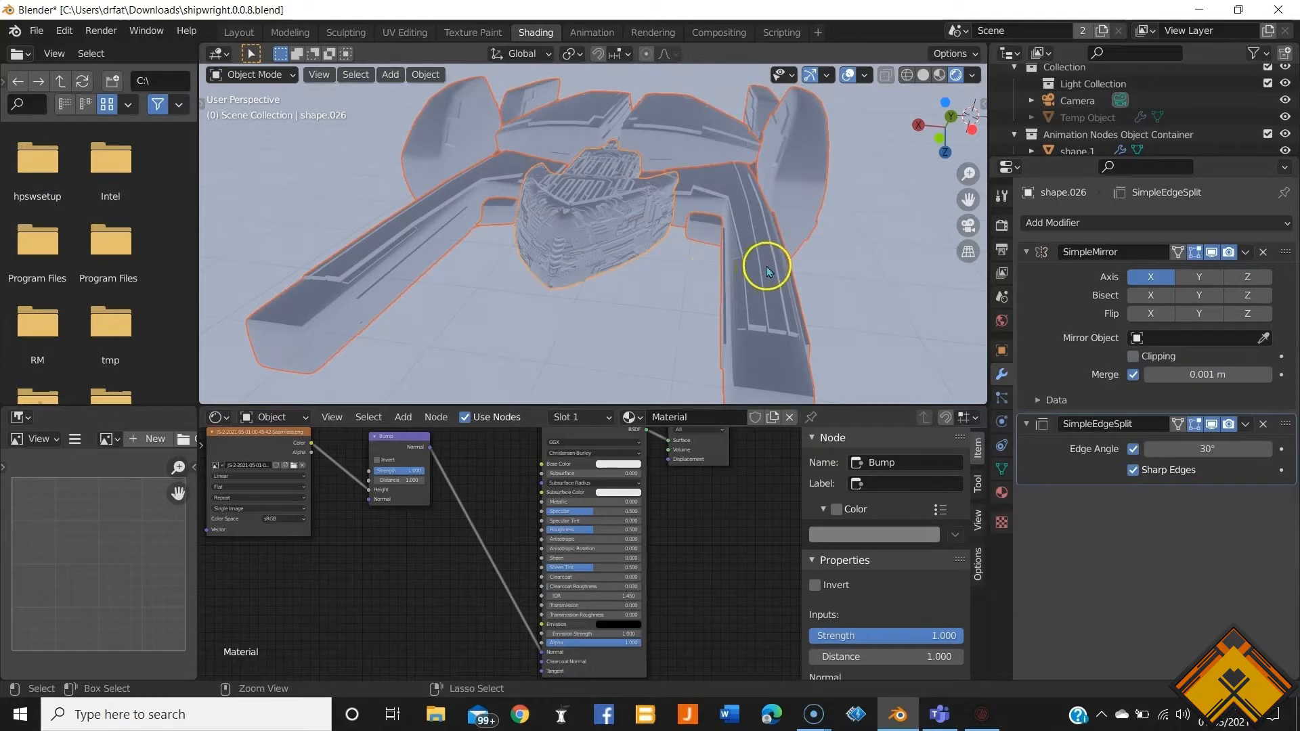
pyautogui.press('n')
pyautogui.click(978, 268)
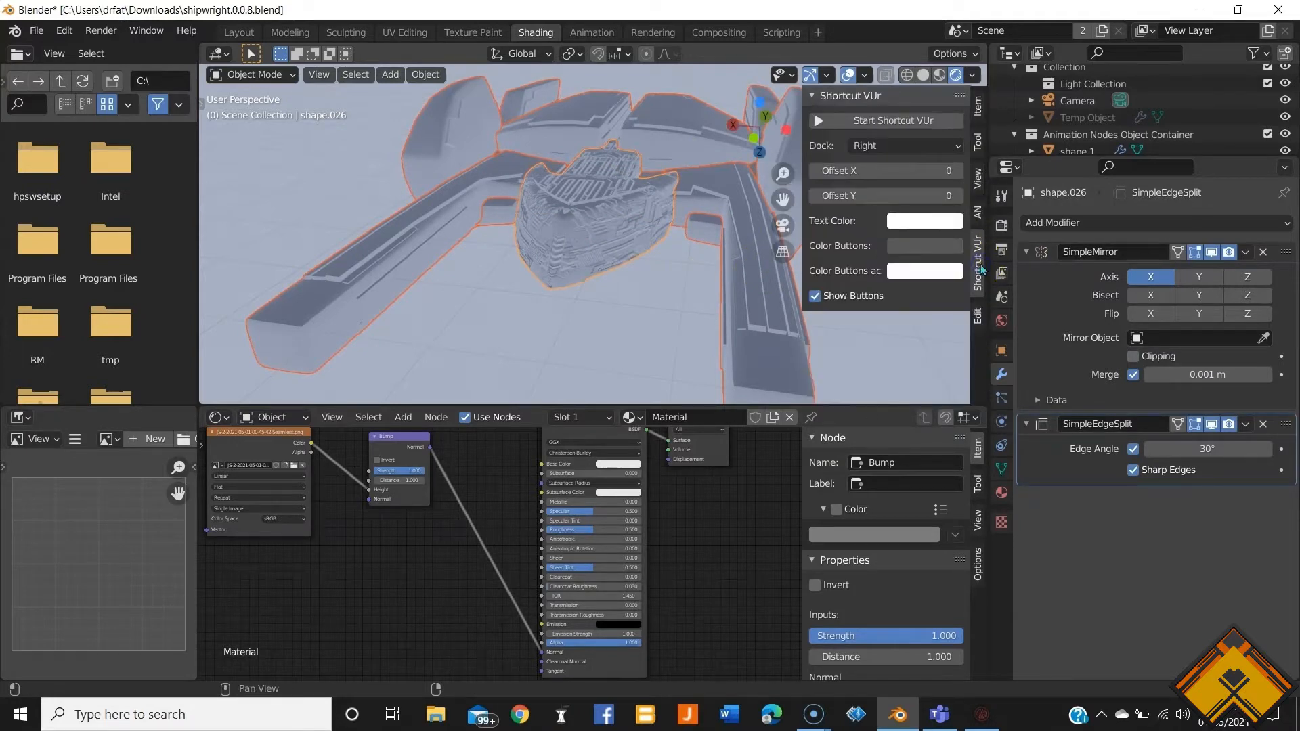
pyautogui.press('n')
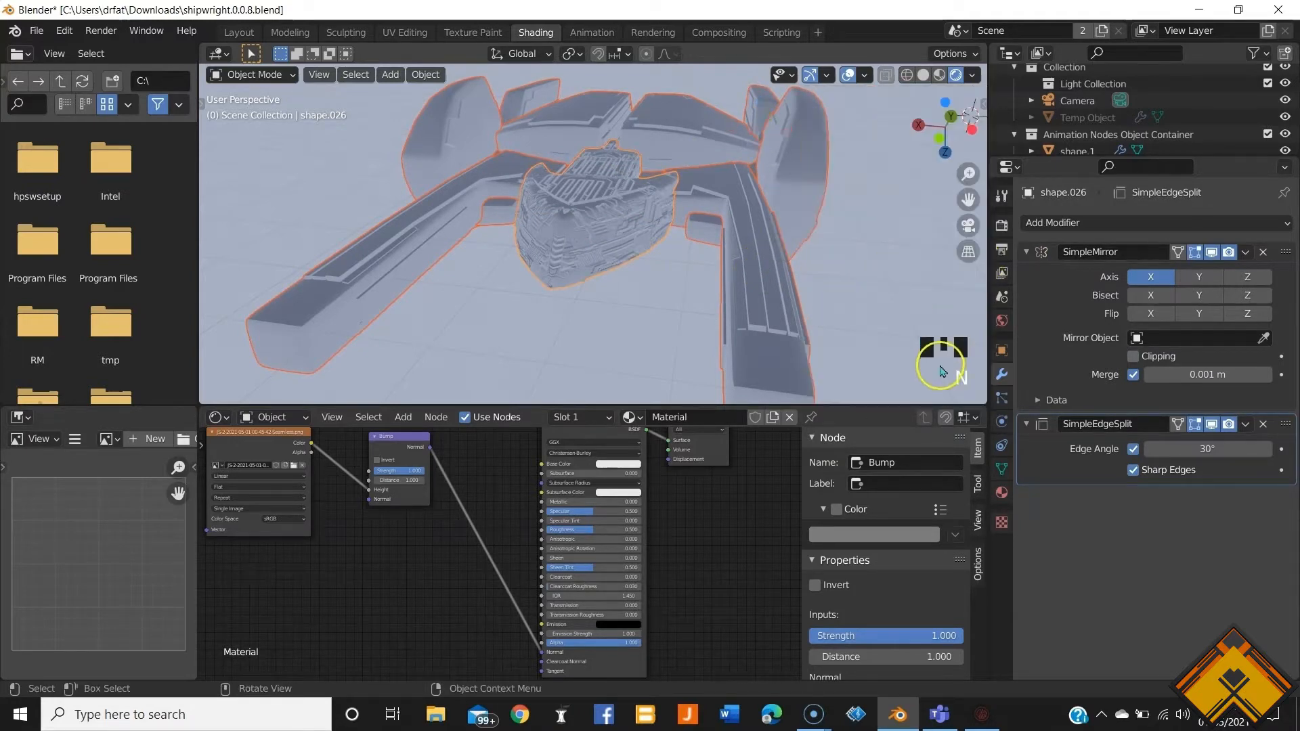
pyautogui.click(686, 230)
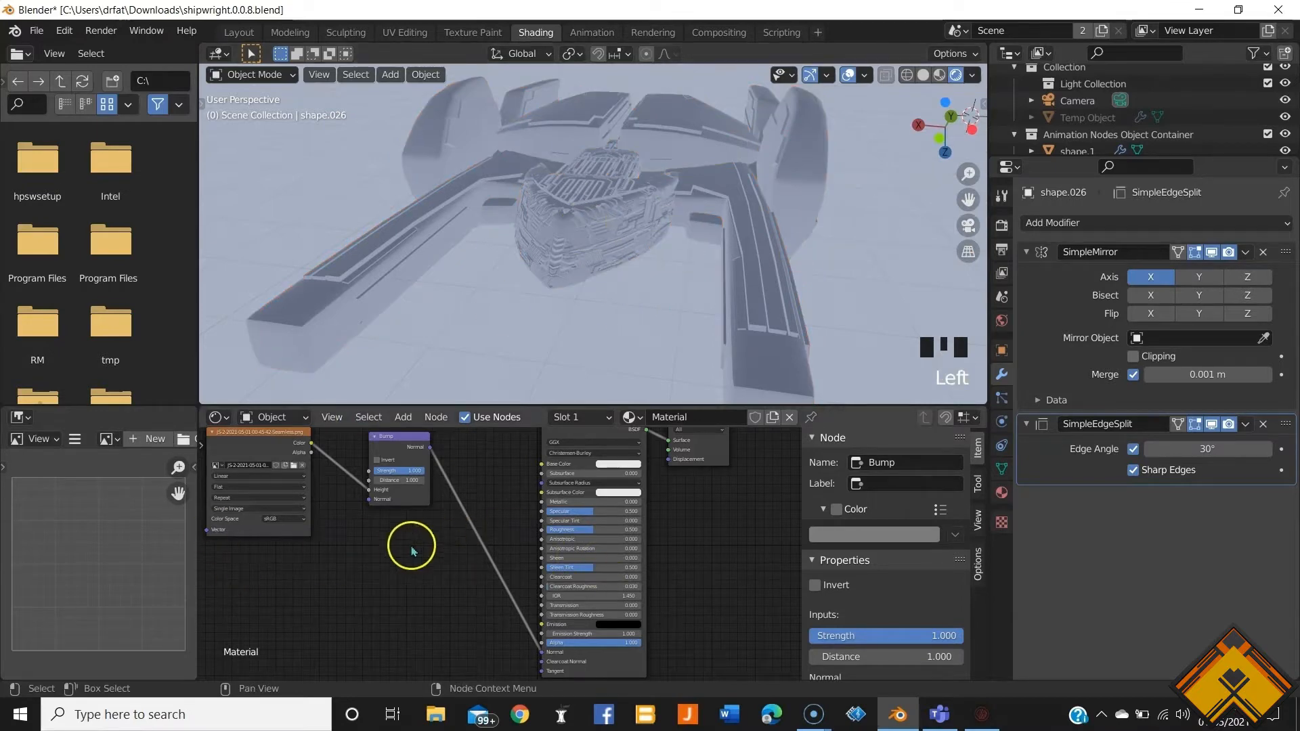
pyautogui.keyDown('shift'); pyautogui.moveTo(411, 550); pyautogui.dragTo(398, 583, button='middle'); pyautogui.keyUp('shift')
pyautogui.hotkey('shift', 'a')
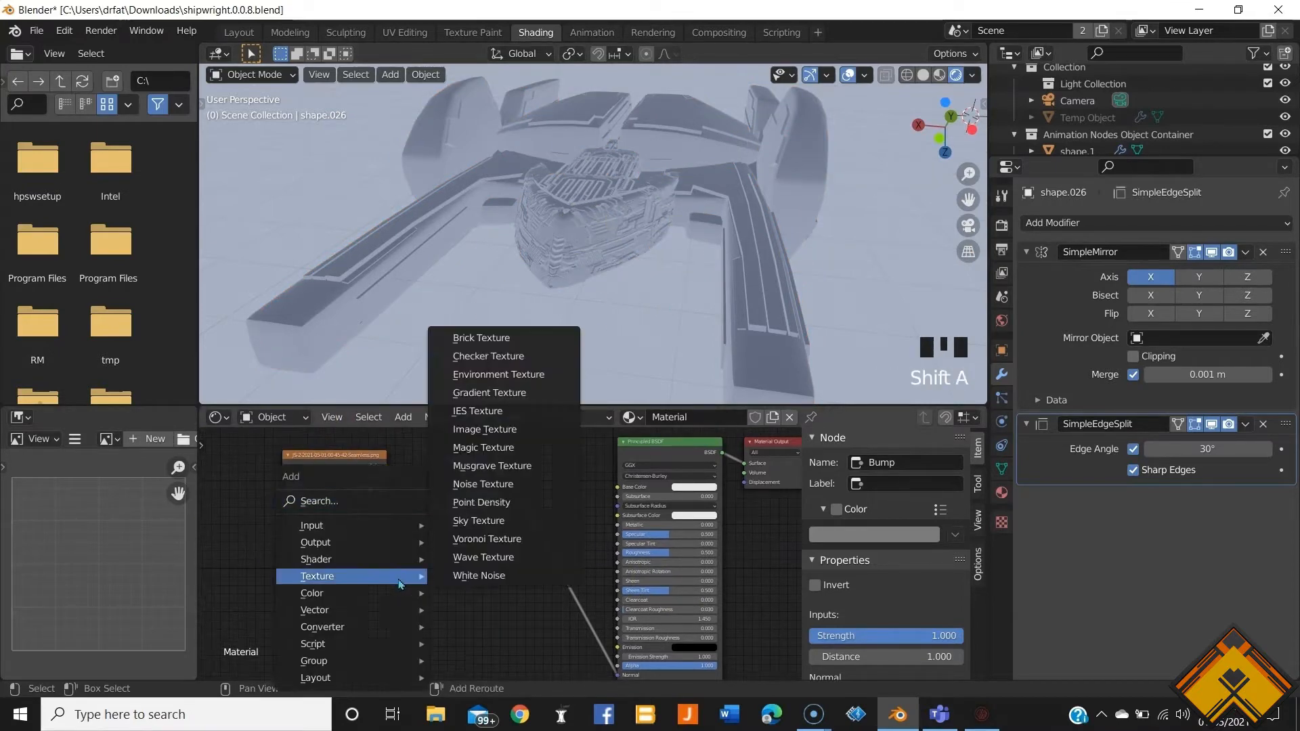
pyautogui.press('Escape')
pyautogui.hotkey('shift', 'a')
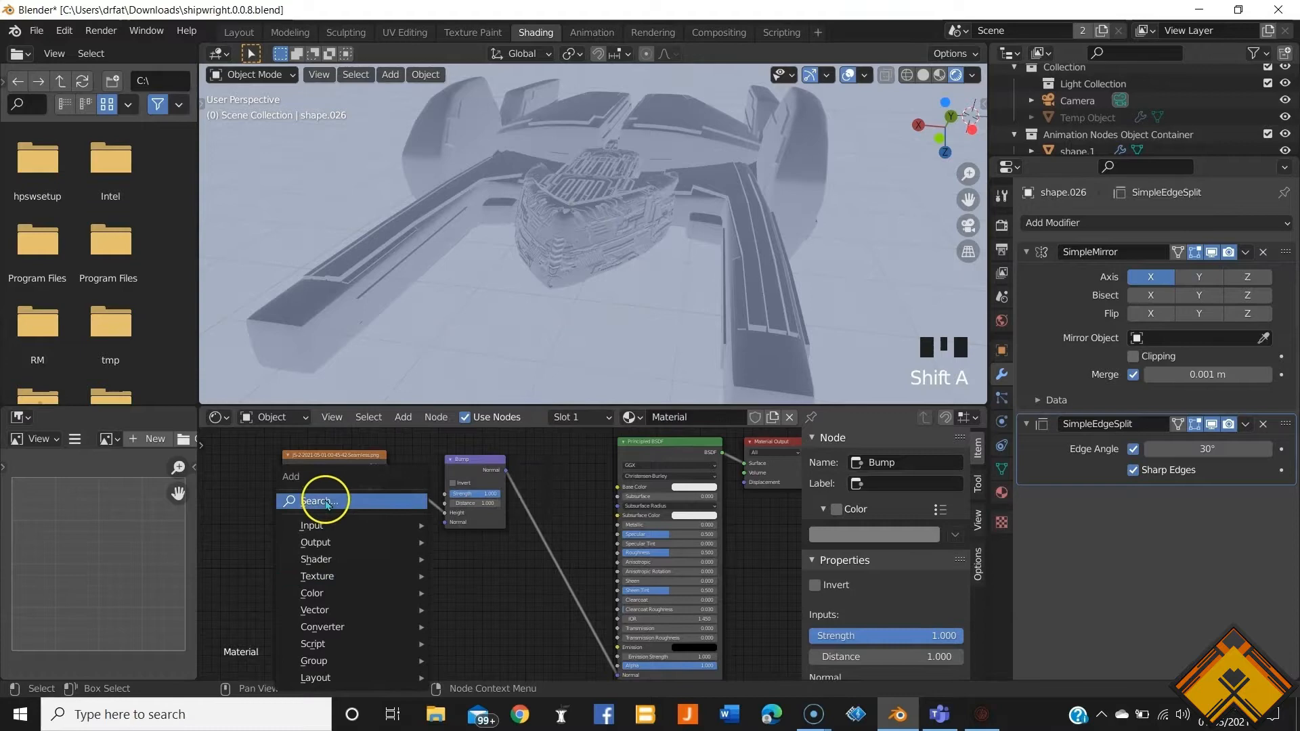
pyautogui.click(491, 595)
# Step: Link the nose section's material to the arms, rear hull and side pods of the small ship
pyautogui.click(723, 201)
pyautogui.keyDown('shift'); pyautogui.click(774, 136); pyautogui.keyUp('shift')
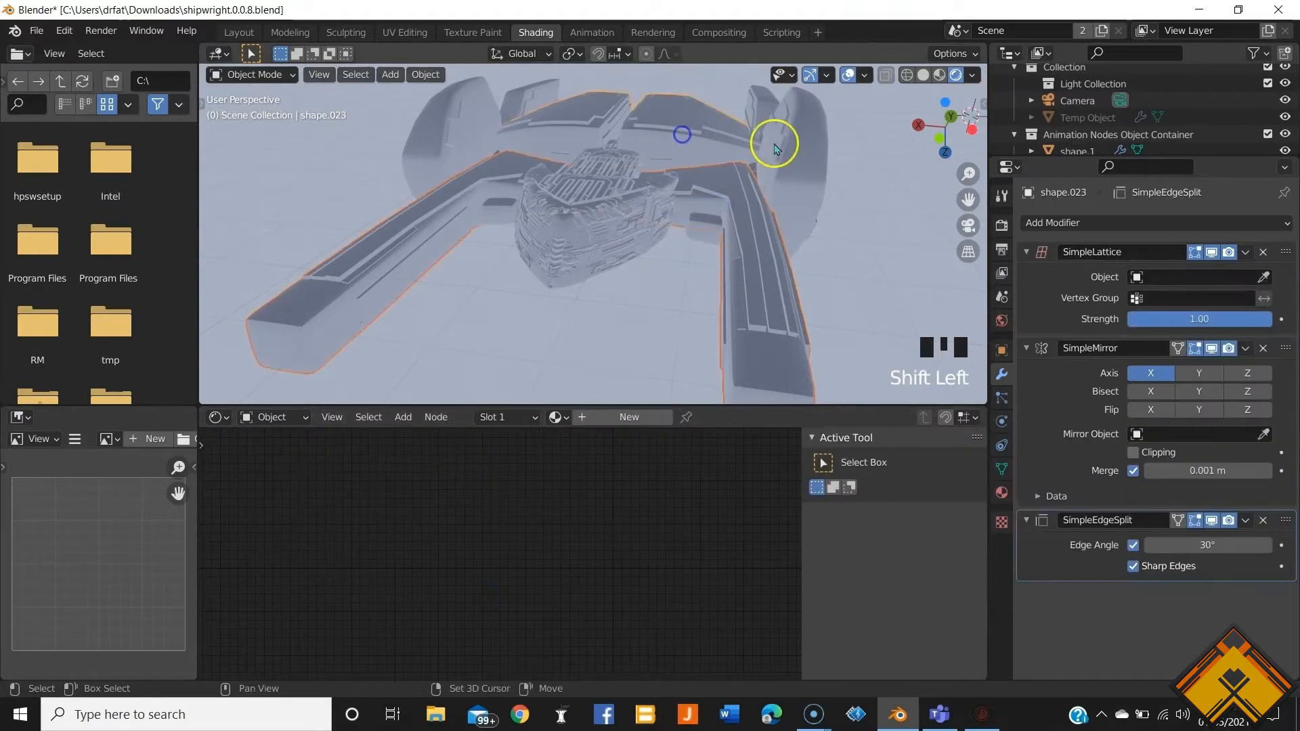
pyautogui.keyDown('shift'); pyautogui.click(765, 125); pyautogui.keyUp('shift')
pyautogui.keyDown('shift'); pyautogui.click(759, 112); pyautogui.keyUp('shift')
pyautogui.keyDown('shift'); pyautogui.click(576, 246); pyautogui.keyUp('shift')
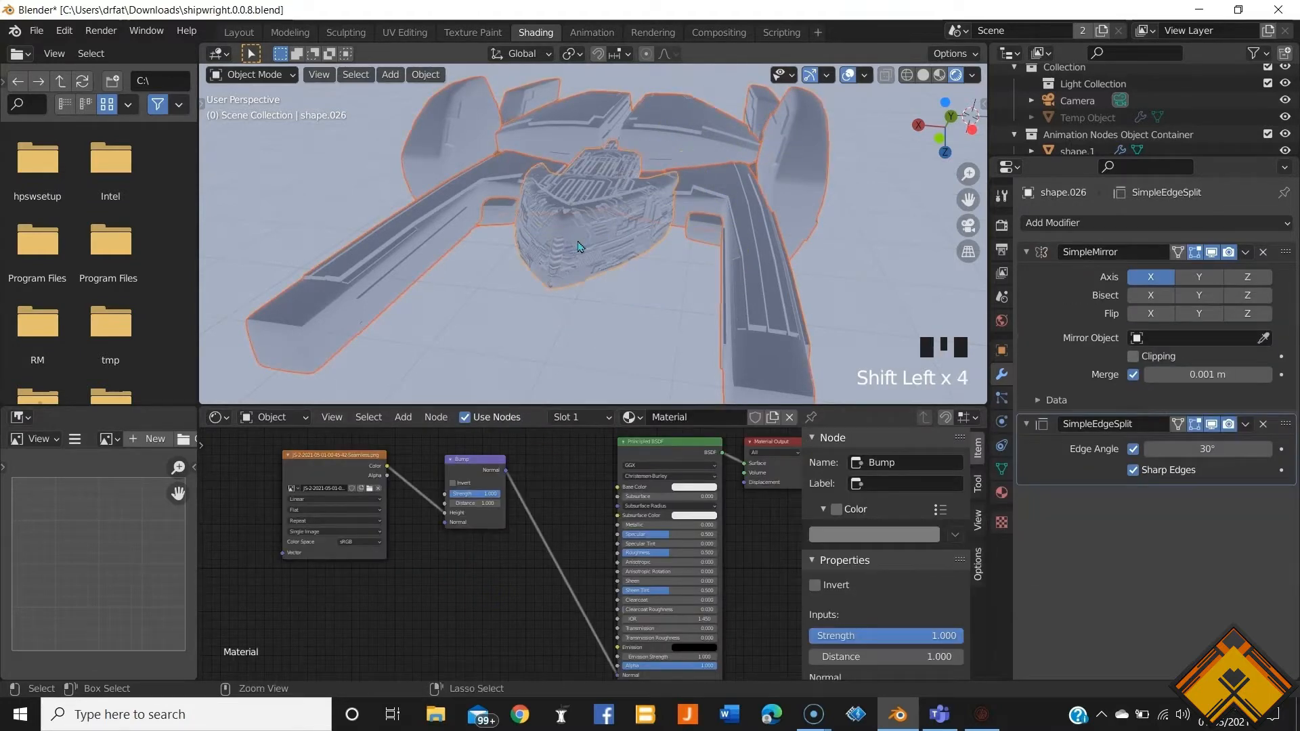
pyautogui.hotkey('ctrl', 'l')
pyautogui.click(528, 282)
# Step: Examine the bump texture across all the ship's parts from close up and from several angles
pyautogui.moveTo(528, 282); pyautogui.dragTo(560, 244, button='middle')
pyautogui.scroll(3, 650, 250)
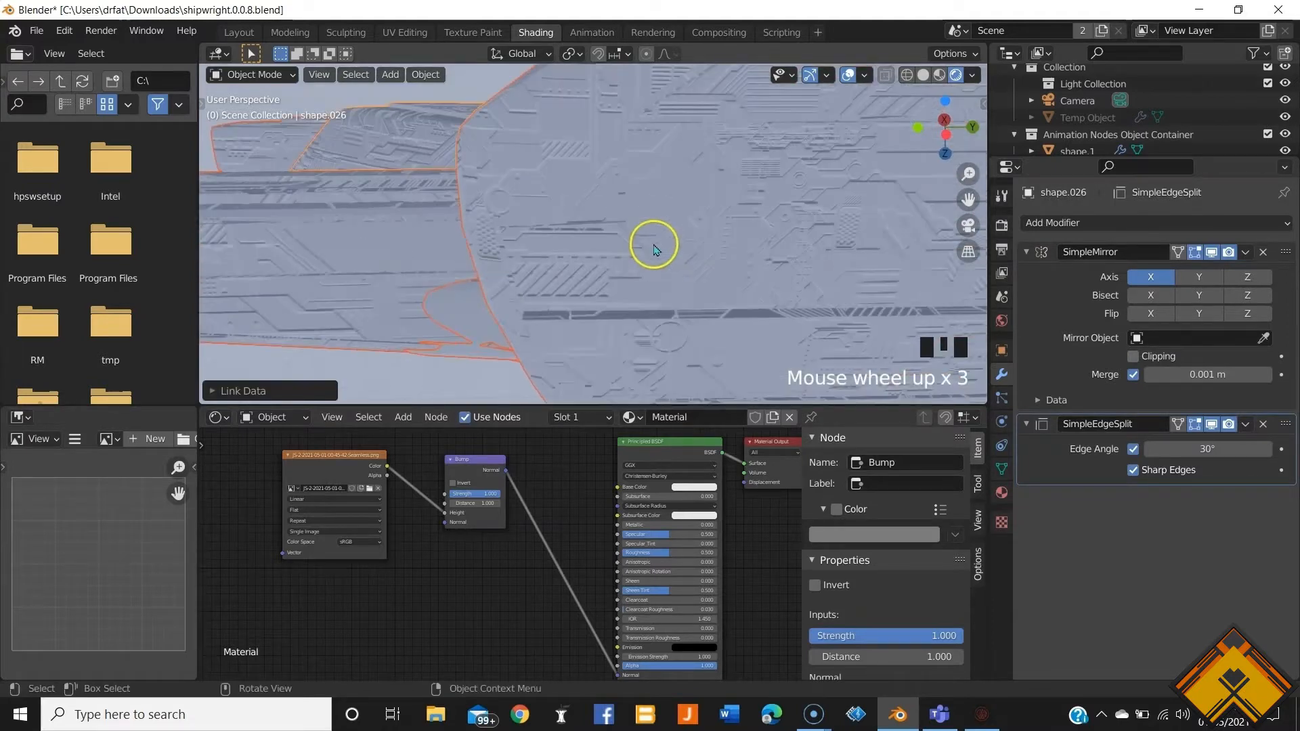
pyautogui.moveTo(654, 249); pyautogui.dragTo(294, 255, button='middle')
pyautogui.scroll(-1, 589, 261)
pyautogui.scroll(-1, 613, 215)
pyautogui.moveTo(493, 244); pyautogui.dragTo(566, 287, button='middle')
pyautogui.scroll(4, 586, 250)
pyautogui.scroll(-5, 595, 253)
pyautogui.moveTo(644, 221); pyautogui.dragTo(702, 227, button='middle')
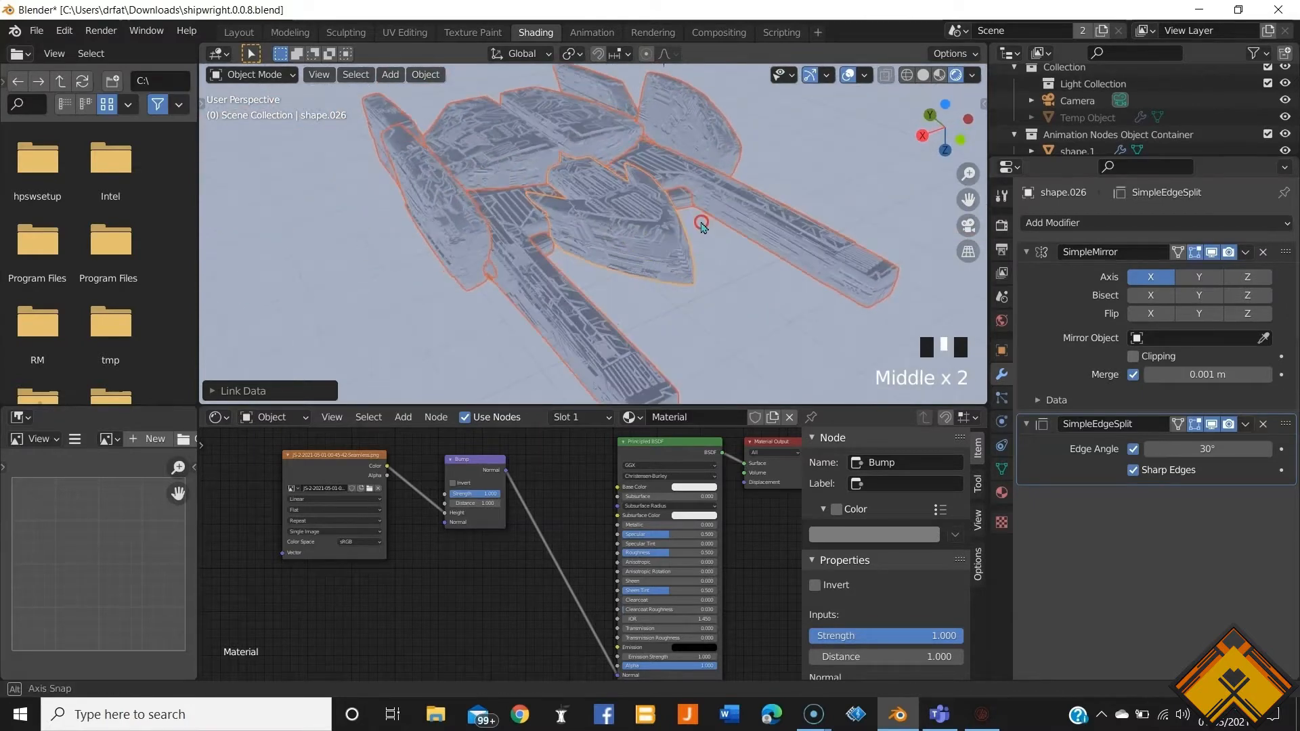
# Step: Darken the Base Color of the ship's shared material to a very dark grey
pyautogui.click(506, 155)
pyautogui.keyDown('shift'); pyautogui.moveTo(621, 173); pyautogui.dragTo(644, 237, button='middle'); pyautogui.keyUp('shift')
pyautogui.click(694, 486)
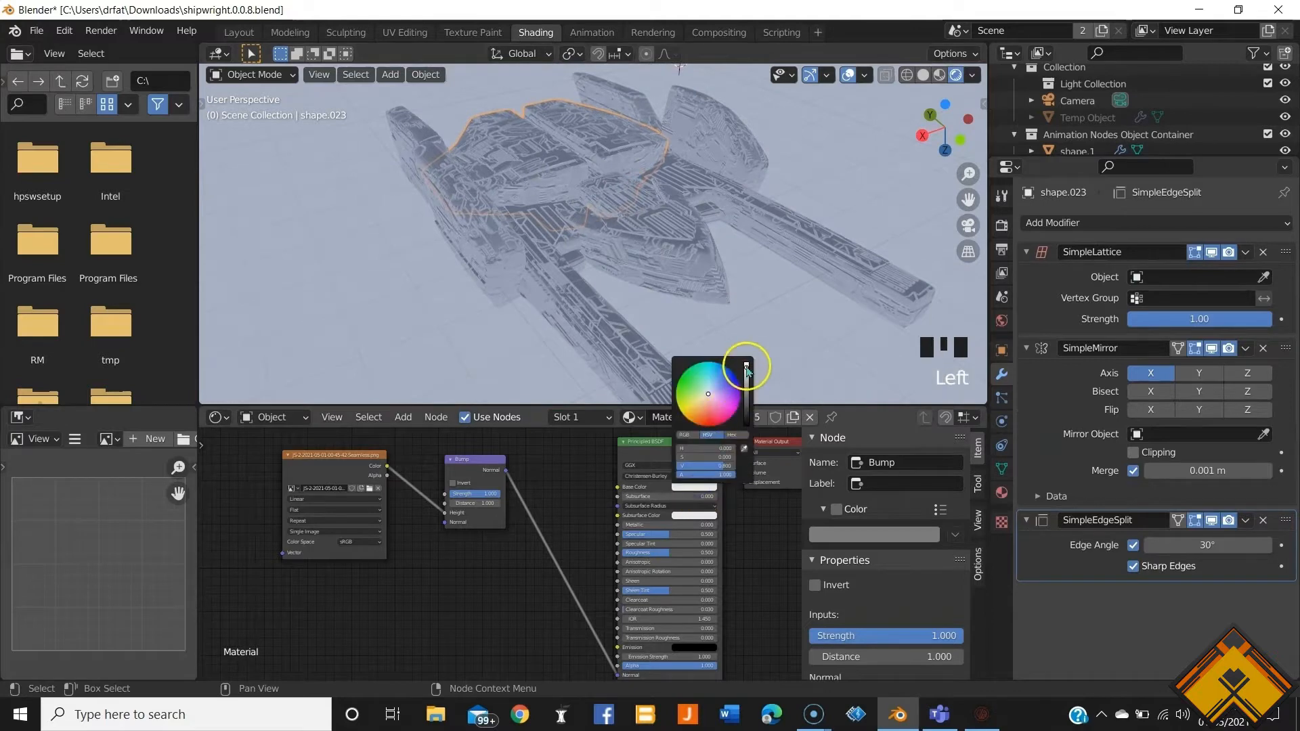
pyautogui.moveTo(746, 369); pyautogui.dragTo(747, 404)
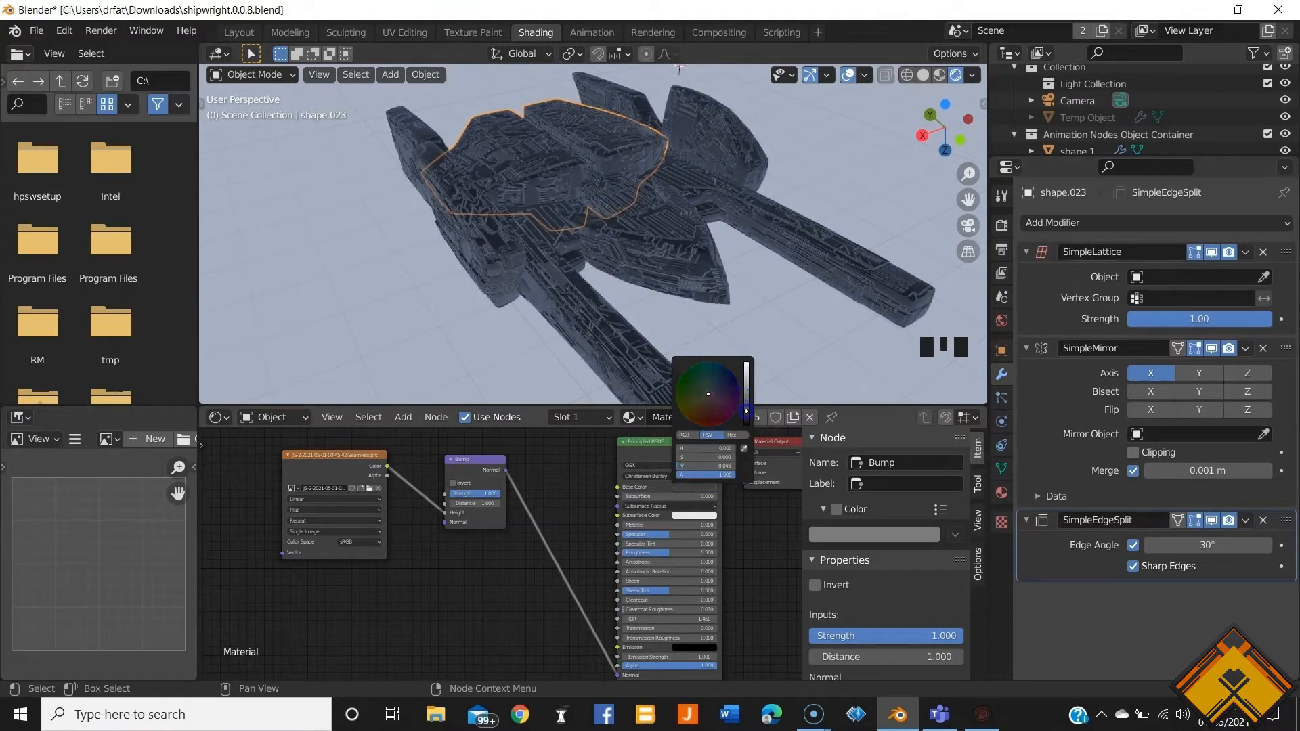
pyautogui.moveTo(774, 304); pyautogui.dragTo(676, 314, button='middle')
pyautogui.click(779, 330)
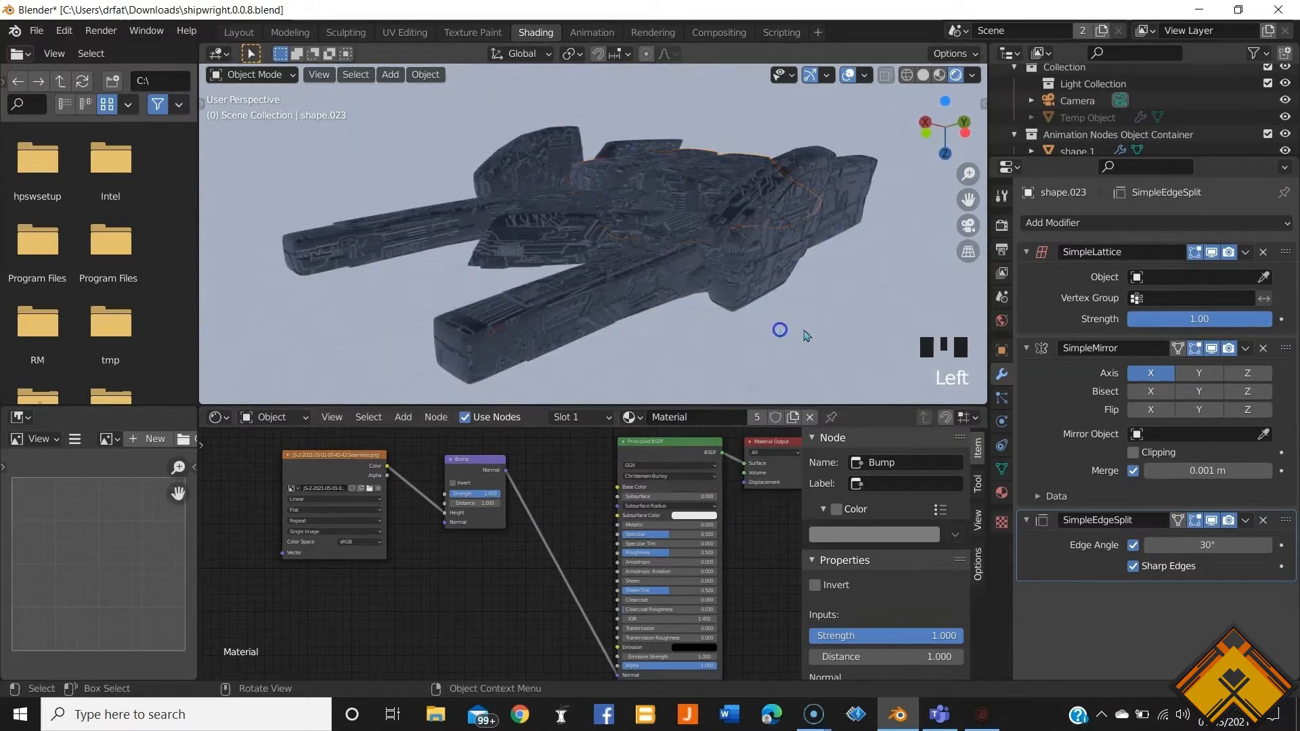
pyautogui.moveTo(805, 335)
pyautogui.mouseDown(button='middle')
pyautogui.moveTo(769, 371)
pyautogui.moveTo(821, 339)
pyautogui.mouseUp(button='middle')
# Step: Add an Emission node to the side pods' dark material and move the Material Output away from the Principled BSDF
pyautogui.click(792, 212)
pyautogui.click(696, 244)
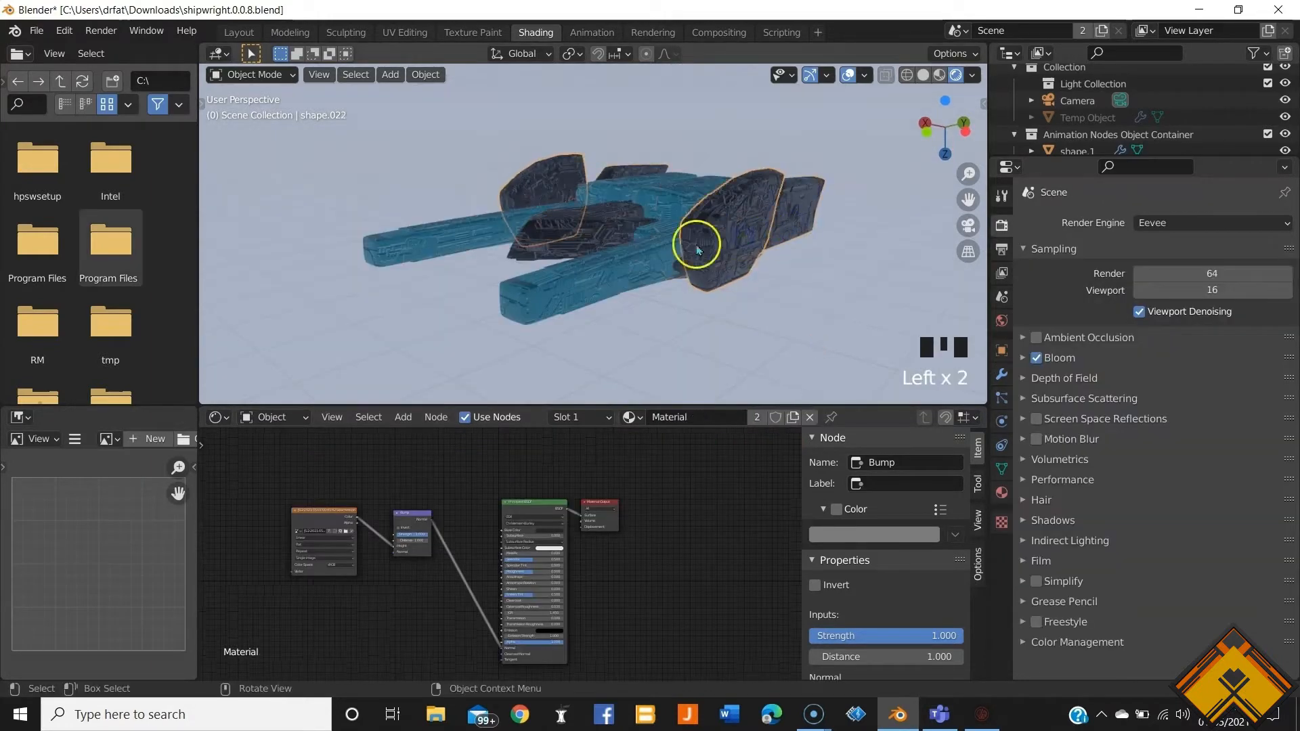
pyautogui.click(630, 264)
pyautogui.click(679, 180)
pyautogui.click(720, 233)
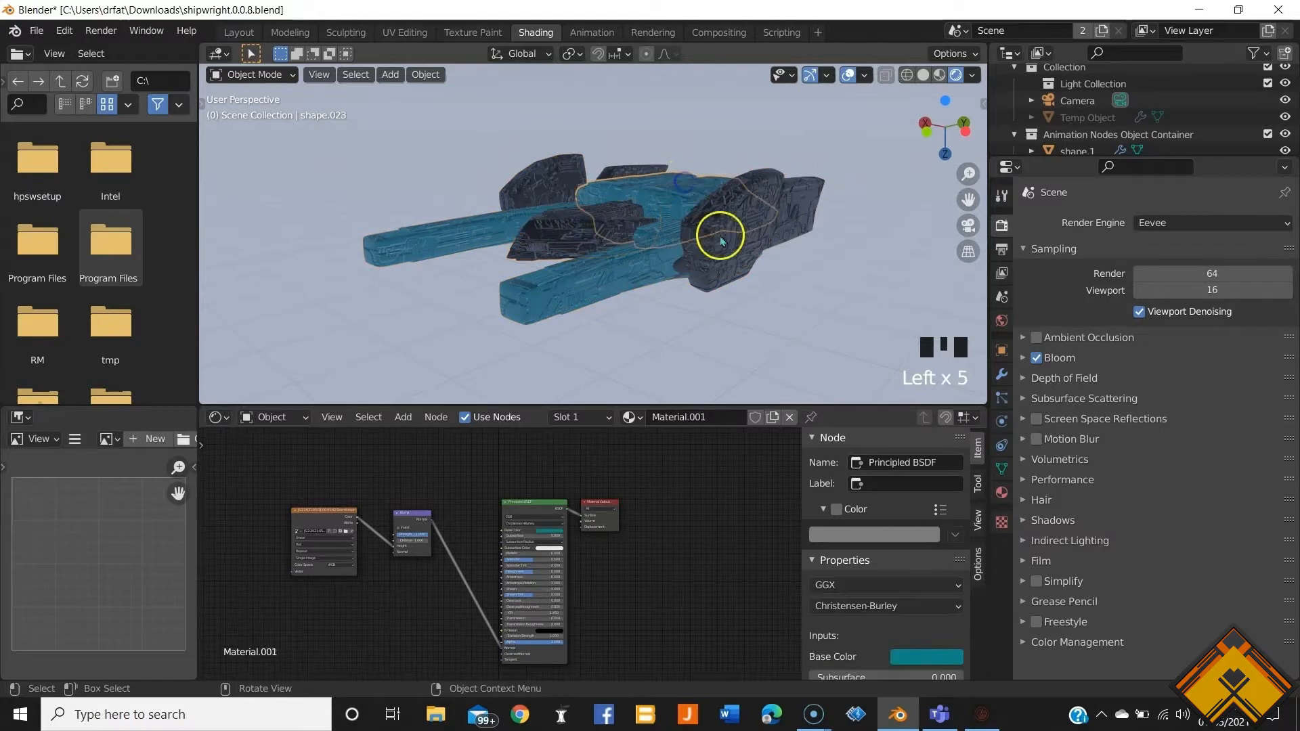
pyautogui.click(719, 264)
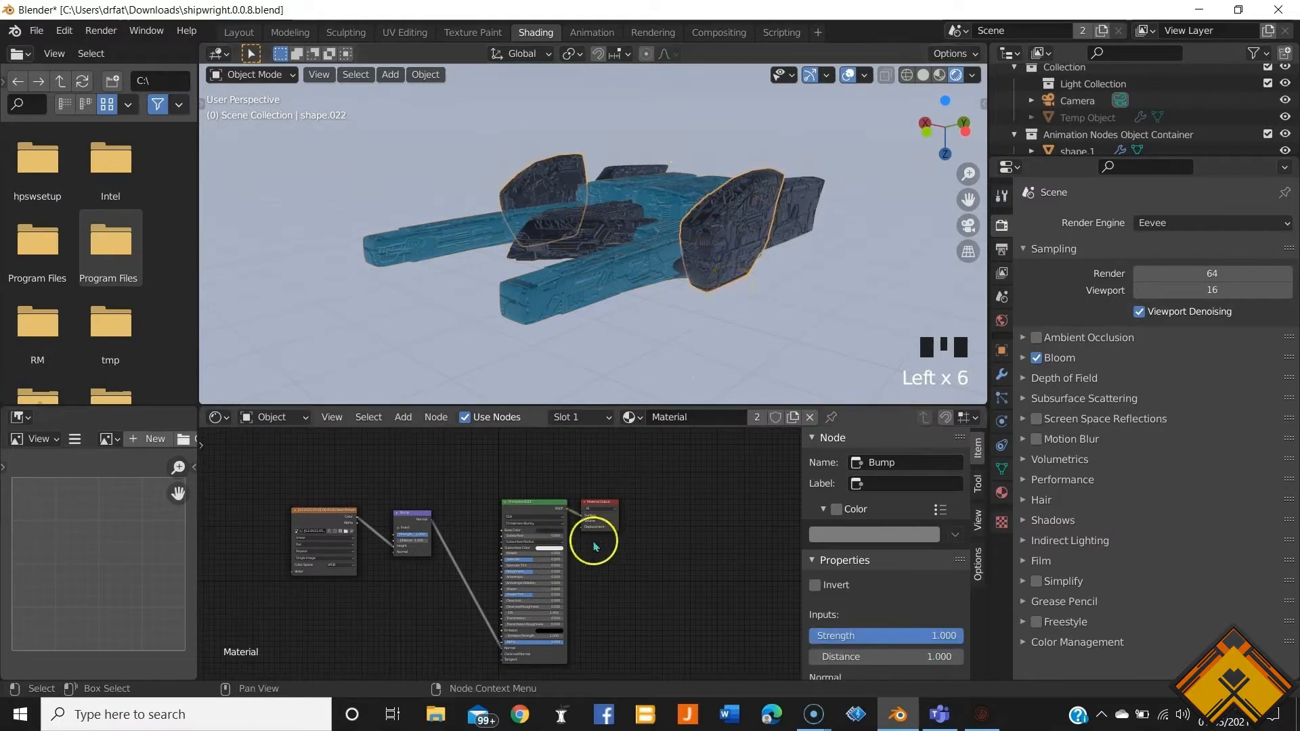
pyautogui.hotkey('shift', 'a')
pyautogui.write('emi')
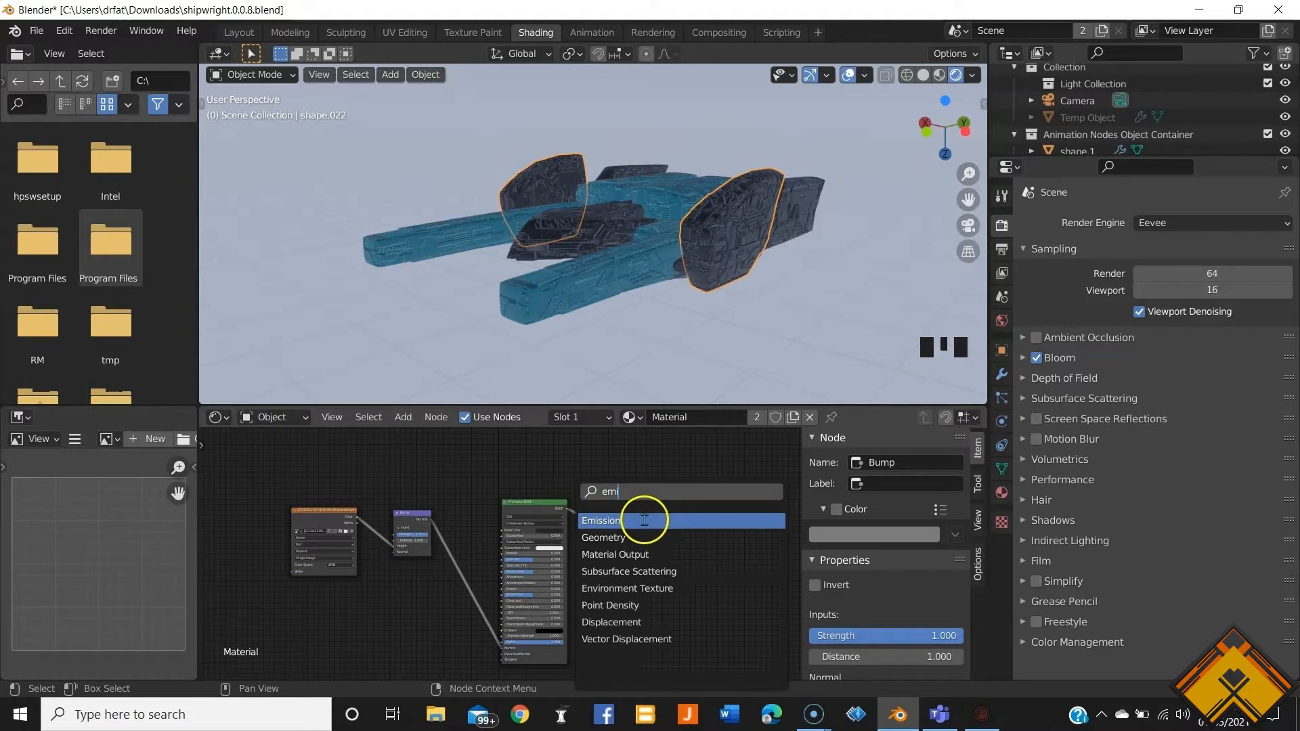
pyautogui.click(644, 520)
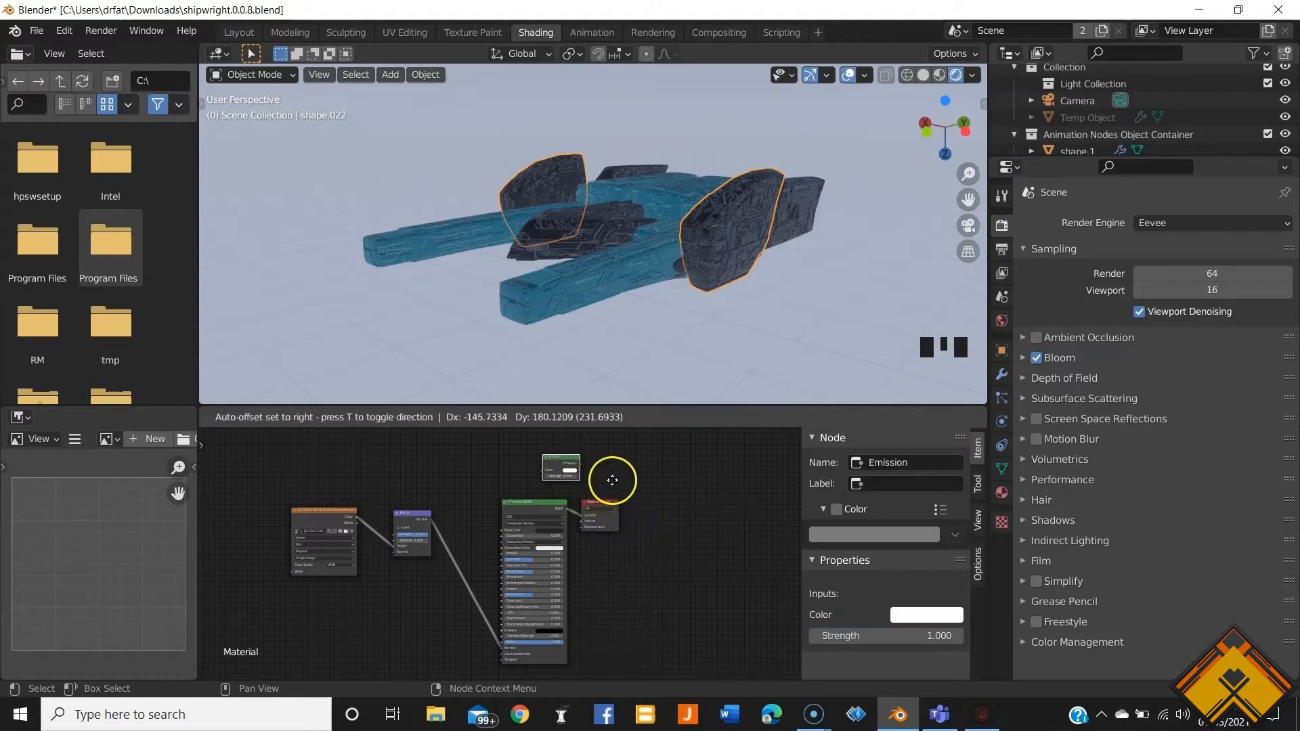
pyautogui.click(653, 595)
pyautogui.moveTo(595, 508); pyautogui.dragTo(708, 505)
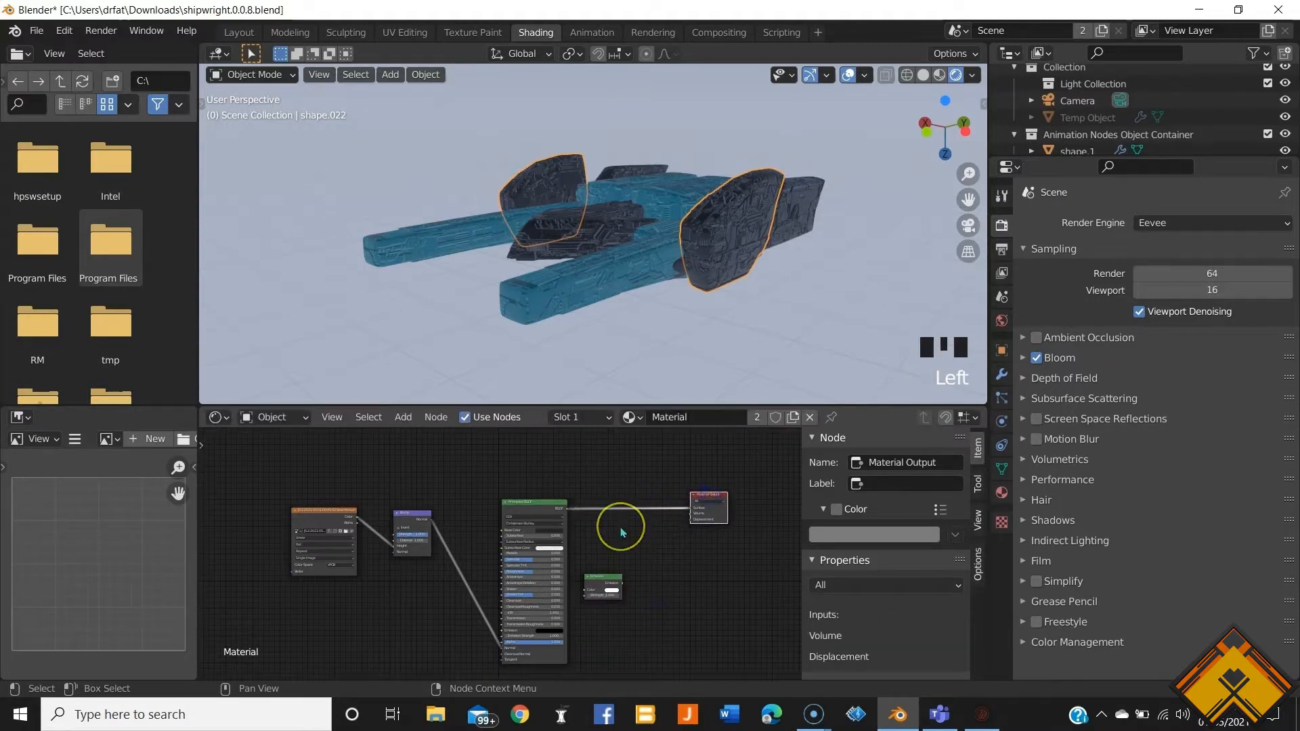
# Step: Insert a Mix Shader between the Principled BSDF and the Material Output and connect the Emission to its second Shader input
pyautogui.scroll(6, 622, 532)
pyautogui.keyDown('shift'); pyautogui.moveTo(618, 530); pyautogui.dragTo(664, 559, button='middle'); pyautogui.keyUp('shift')
pyautogui.hotkey('shift', 'a')
pyautogui.click(637, 501)
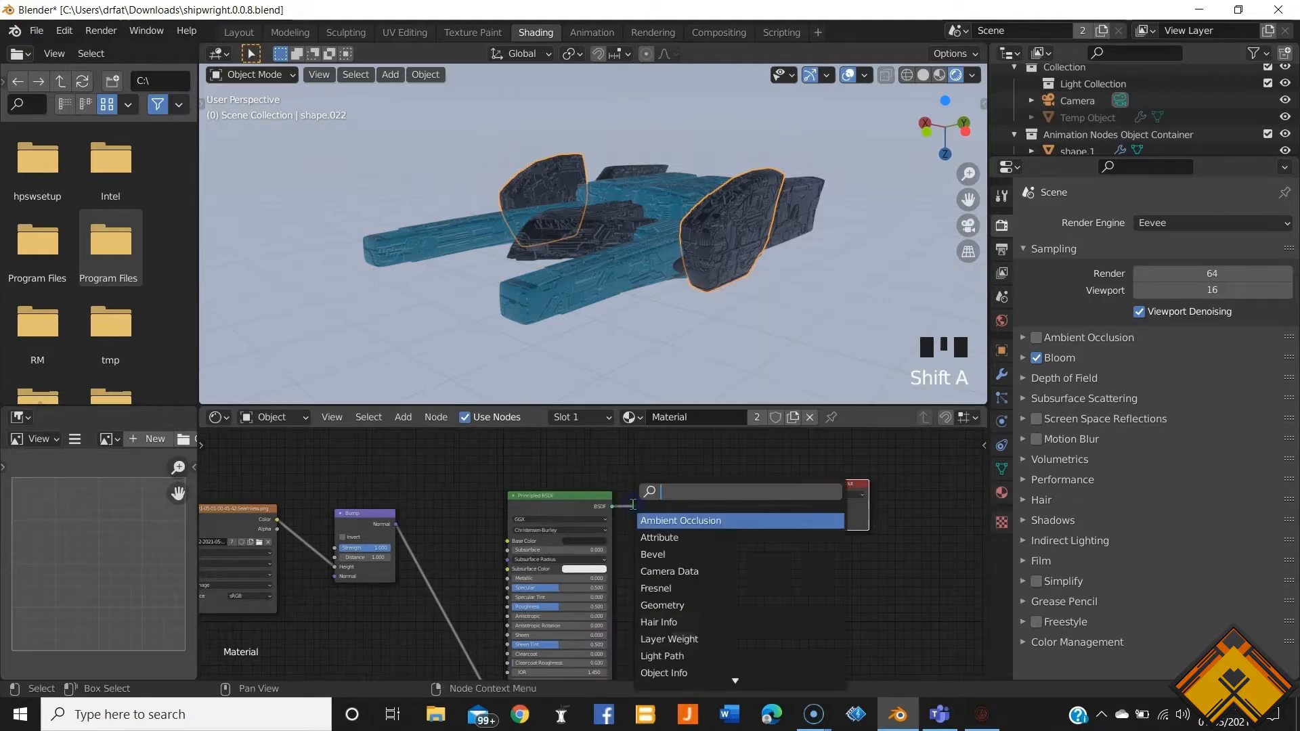
pyautogui.write('mix')
pyautogui.click(725, 520)
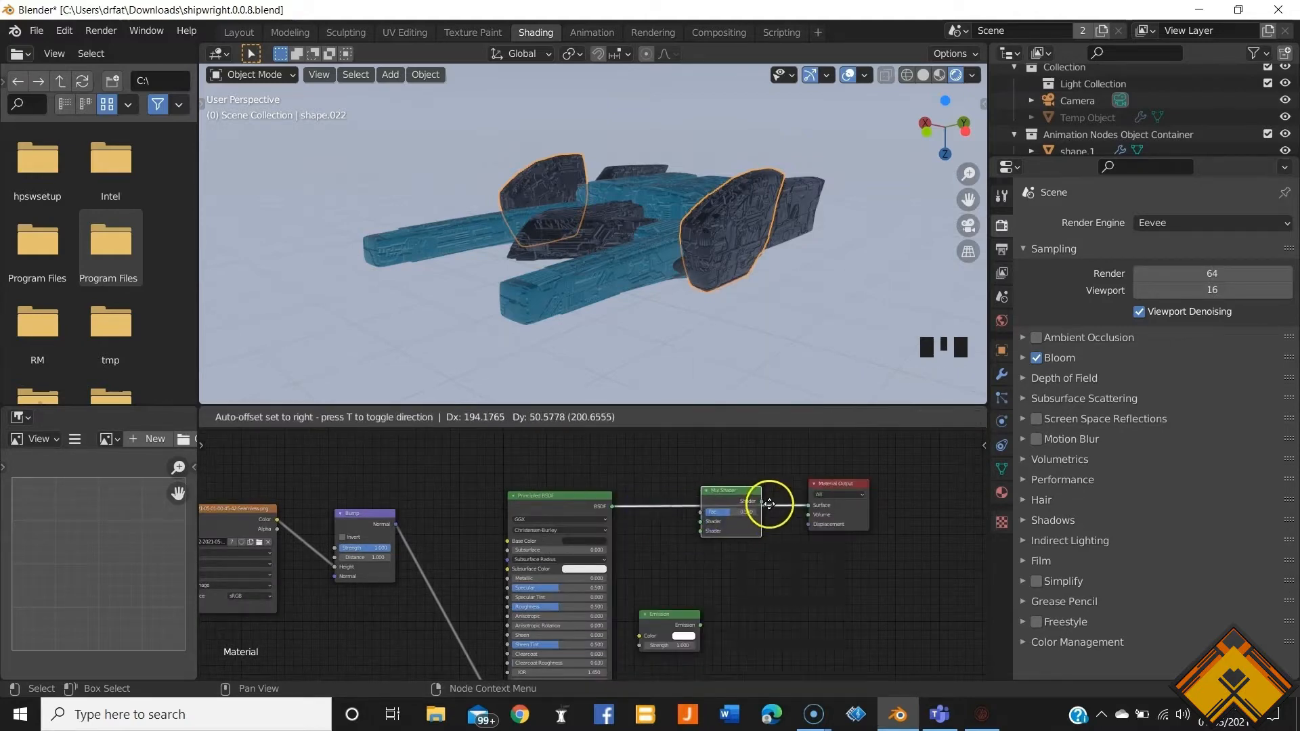
pyautogui.click(769, 503)
pyautogui.moveTo(700, 625); pyautogui.dragTo(717, 527)
# Step: Duplicate the height map's image texture node and place the copy above the Principled BSDF
pyautogui.keyDown('shift'); pyautogui.moveTo(644, 527); pyautogui.dragTo(621, 515, button='middle'); pyautogui.keyUp('shift')
pyautogui.click(308, 557)
pyautogui.hotkey('shift', 'd')
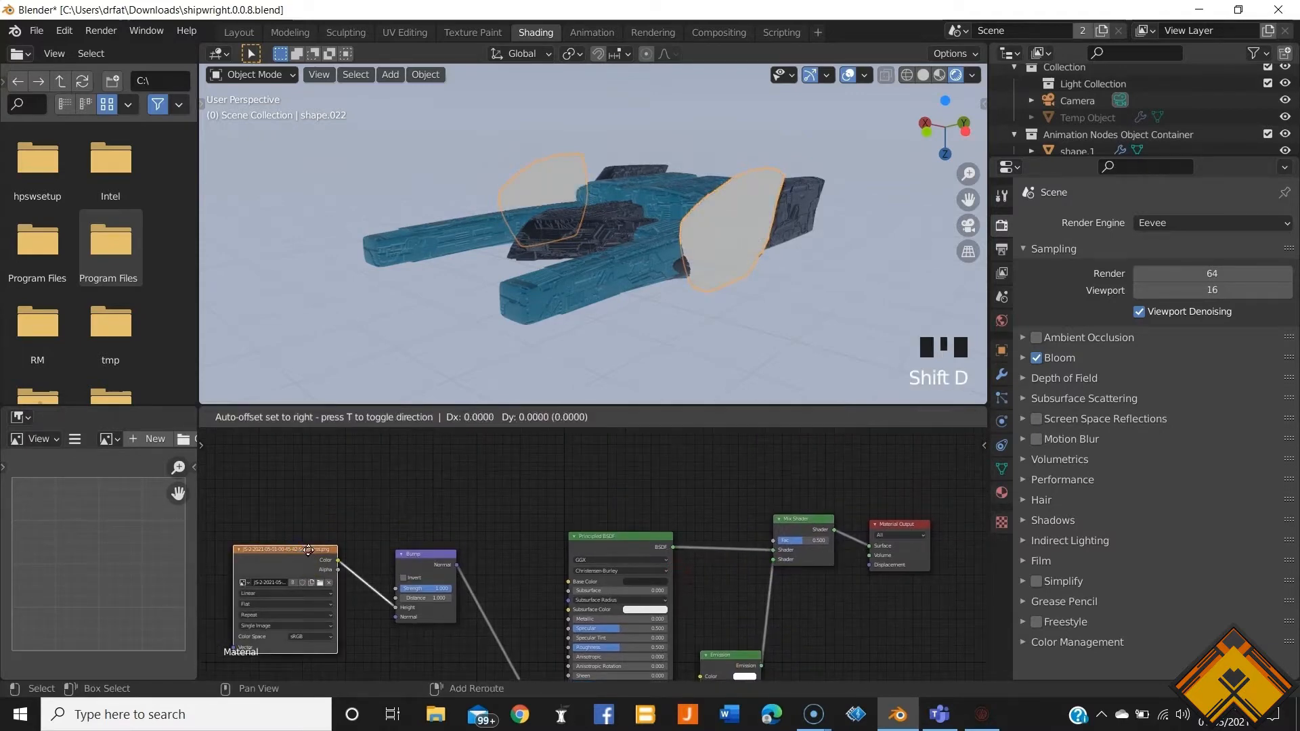
pyautogui.click(588, 437)
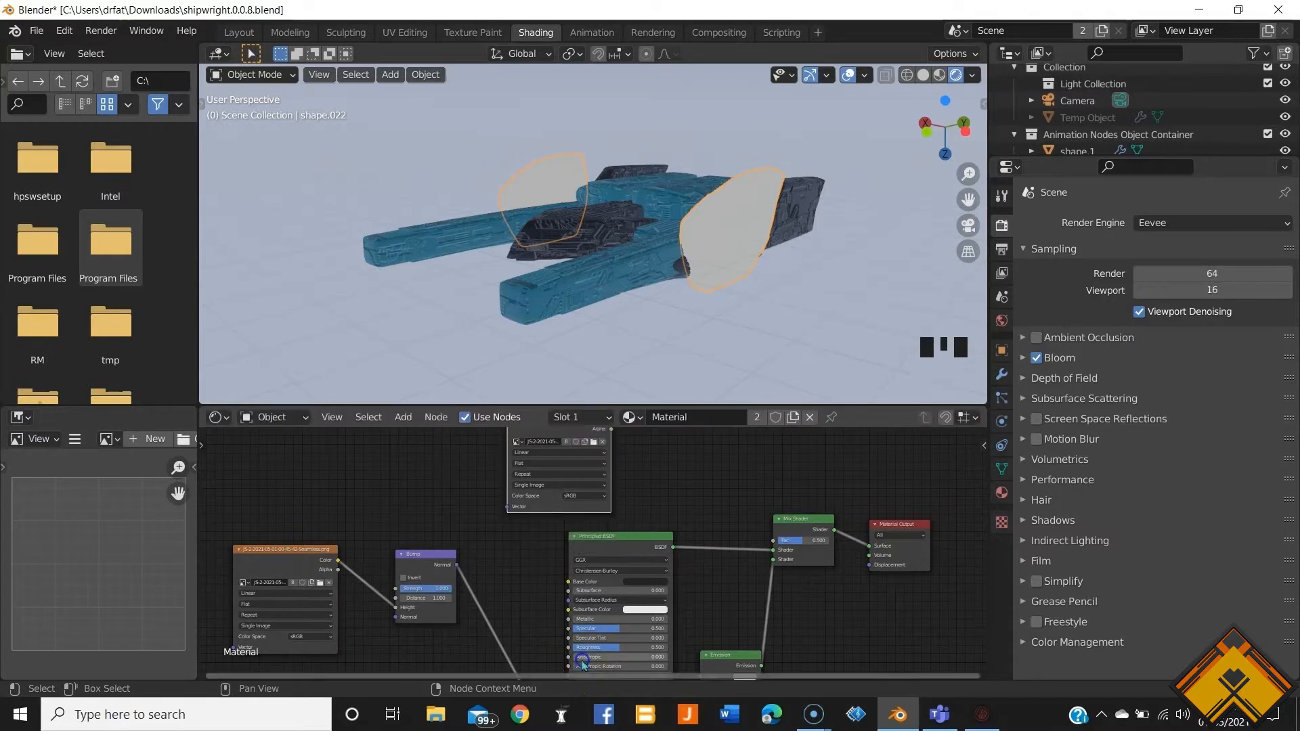
# Step: Add a ColorRamp fed by the duplicated image's Color and connect its Color to the Mix Shader's Fac
pyautogui.keyDown('shift'); pyautogui.moveTo(704, 427); pyautogui.dragTo(642, 572, button='middle'); pyautogui.keyUp('shift')
pyautogui.hotkey('shift', 'a')
pyautogui.click(618, 501)
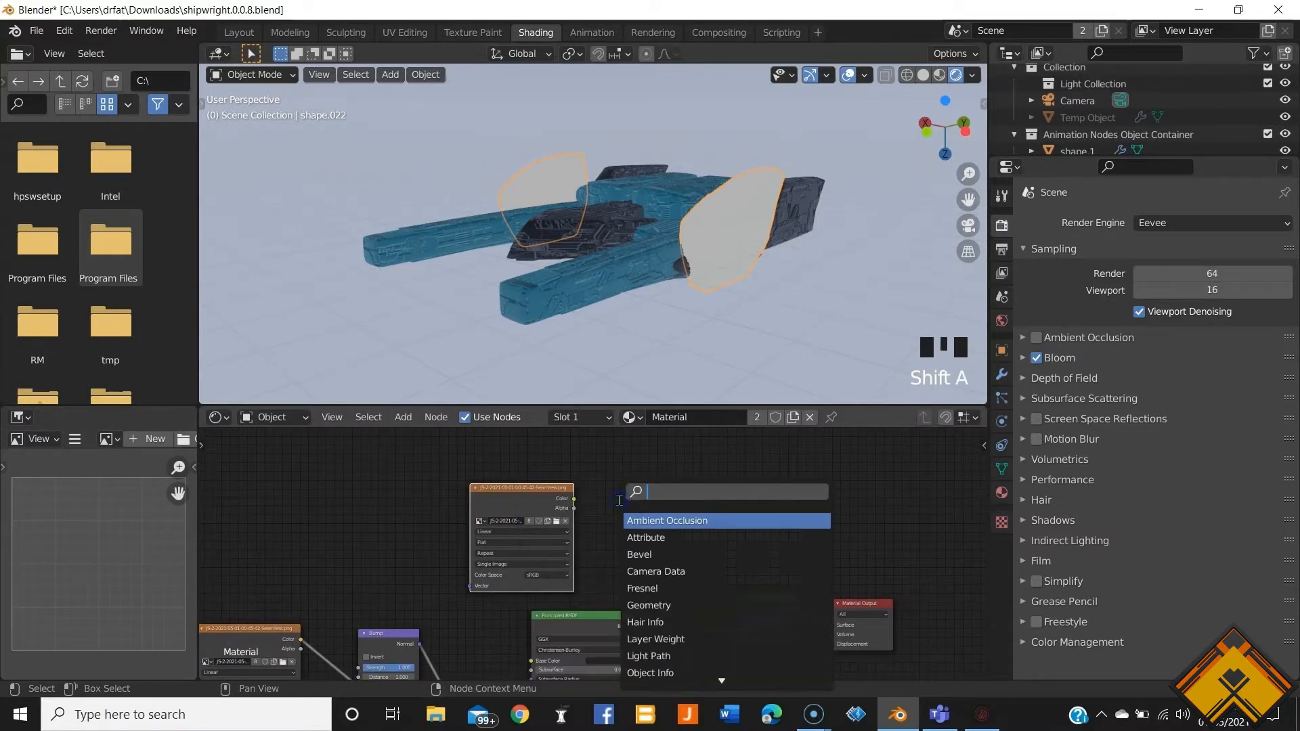
pyautogui.write('ramp')
pyautogui.click(650, 520)
pyautogui.click(644, 508)
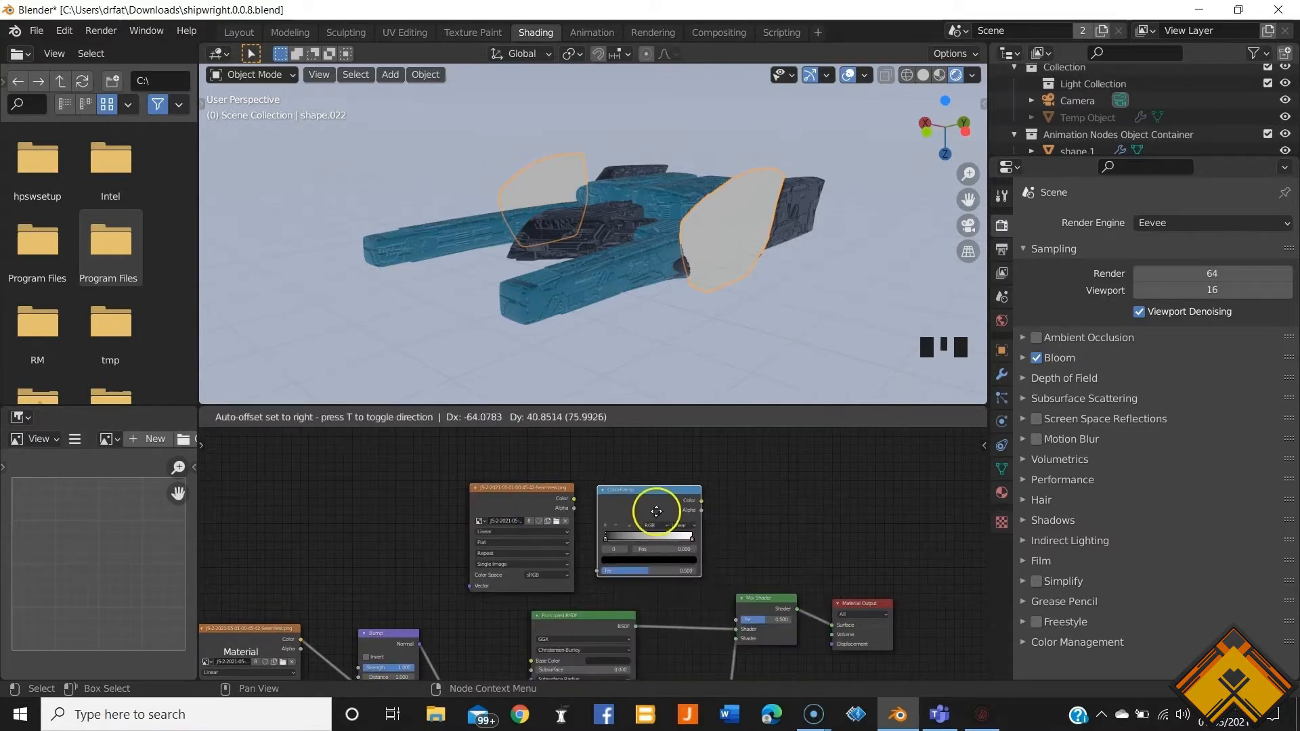
pyautogui.moveTo(574, 498); pyautogui.dragTo(597, 570)
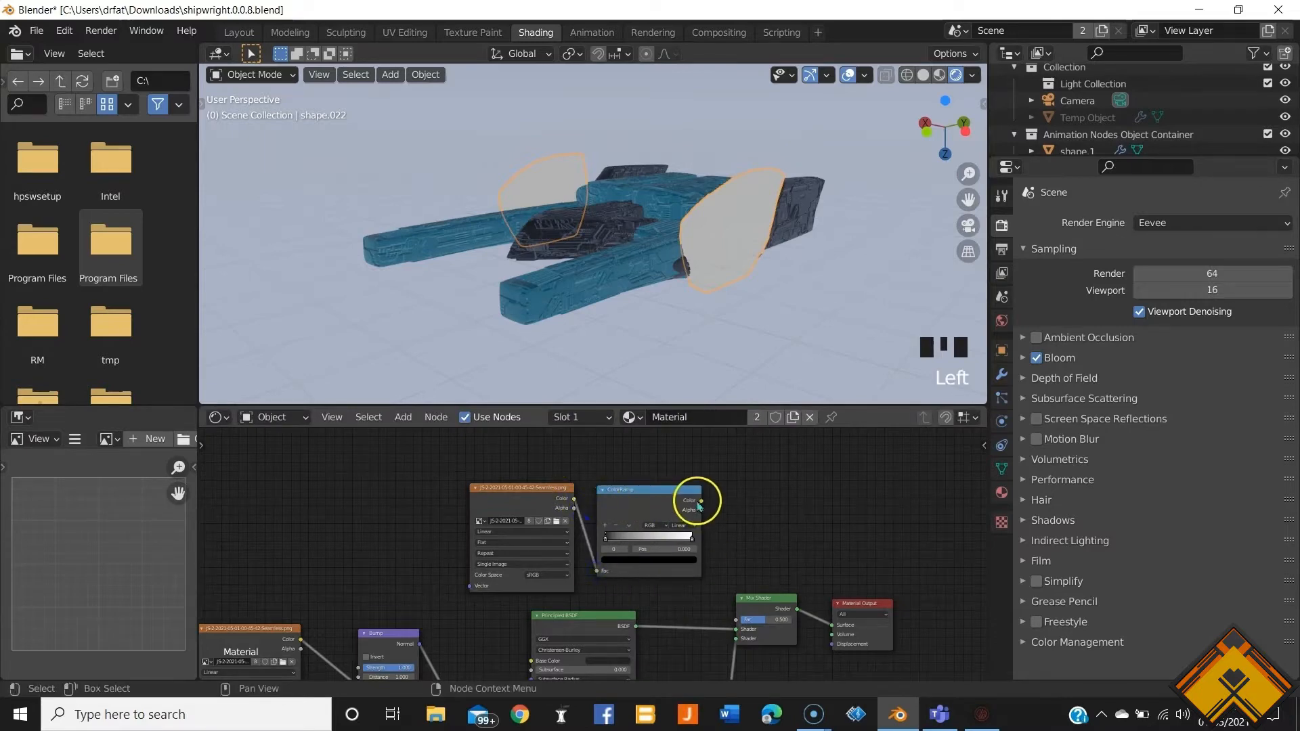
pyautogui.moveTo(702, 504); pyautogui.dragTo(736, 620)
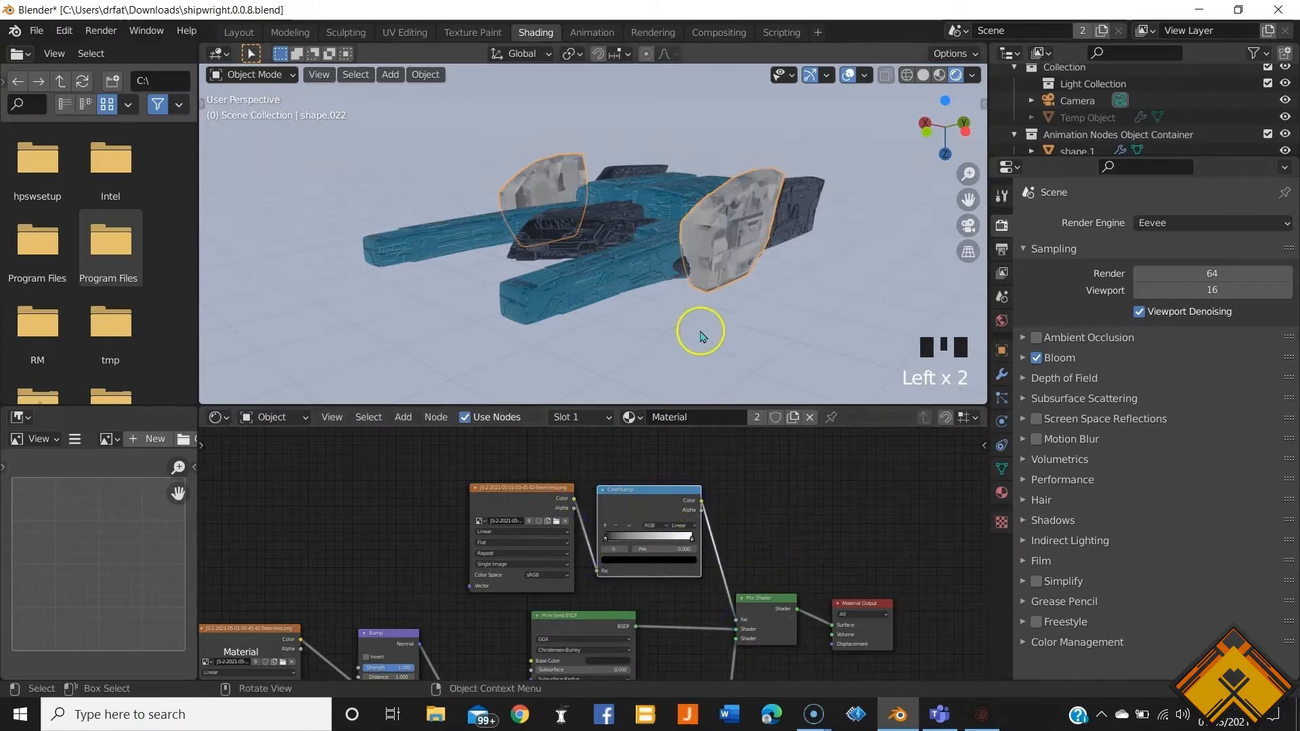
# Step: Set the Emission node's color to bright cyan and its strength to 6
pyautogui.scroll(2, 723, 295)
pyautogui.keyDown('shift'); pyautogui.moveTo(723, 295); pyautogui.dragTo(595, 308, button='middle'); pyautogui.keyUp('shift')
pyautogui.moveTo(739, 464); pyautogui.dragTo(751, 420, button='middle')
pyautogui.moveTo(693, 660); pyautogui.dragTo(696, 592)
pyautogui.click(699, 598)
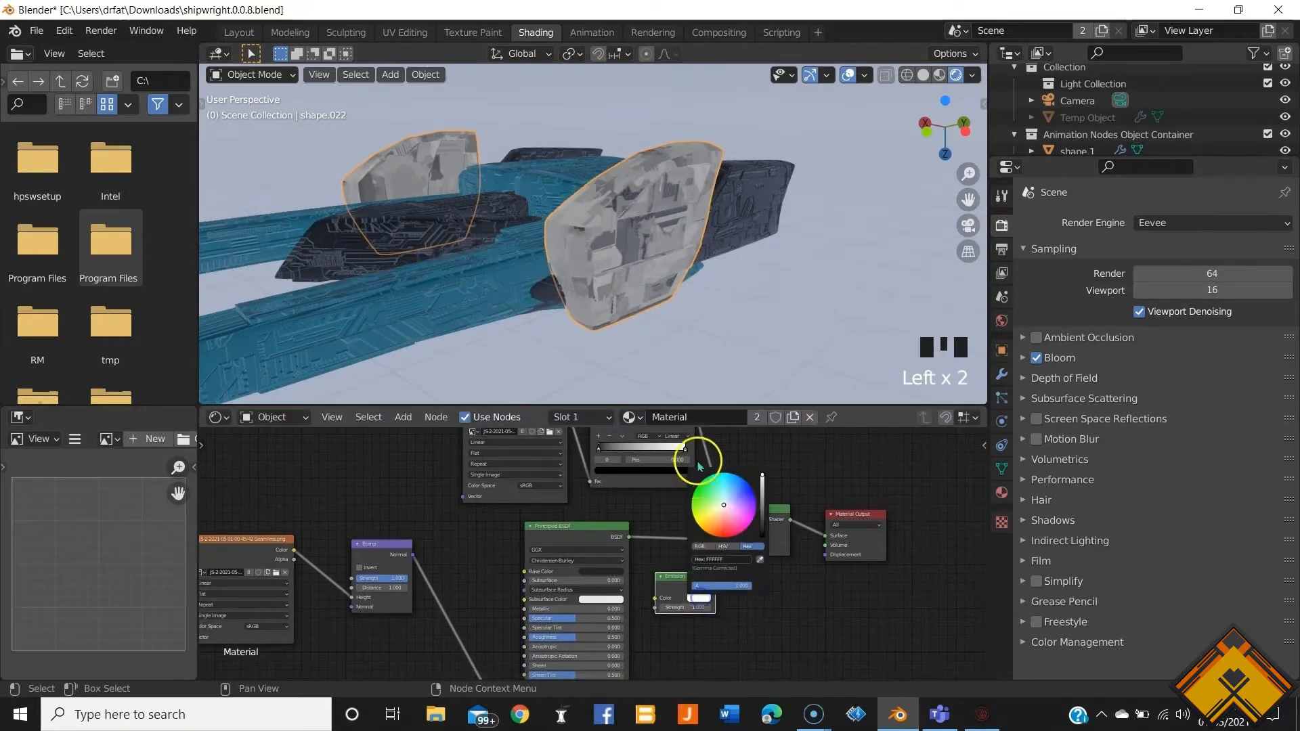
pyautogui.moveTo(727, 484); pyautogui.dragTo(722, 479)
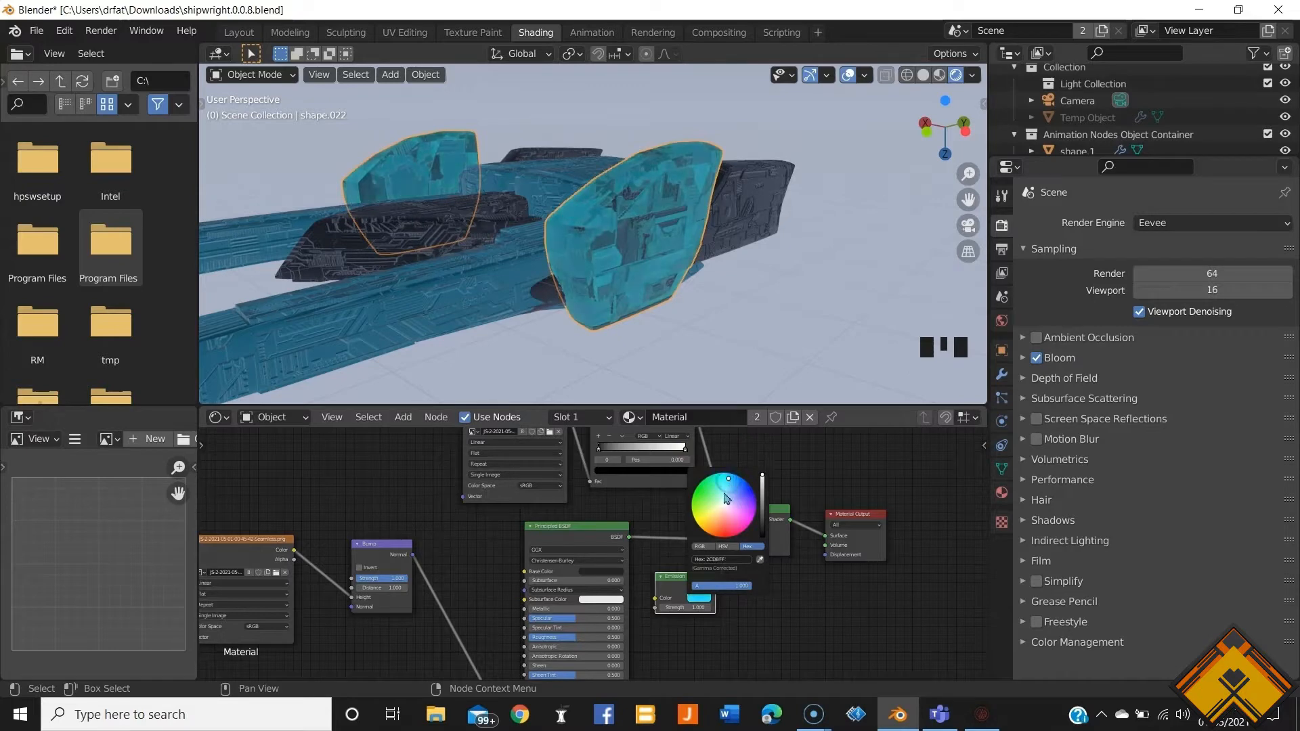
pyautogui.click(689, 607)
pyautogui.write('6')
pyautogui.click(861, 584)
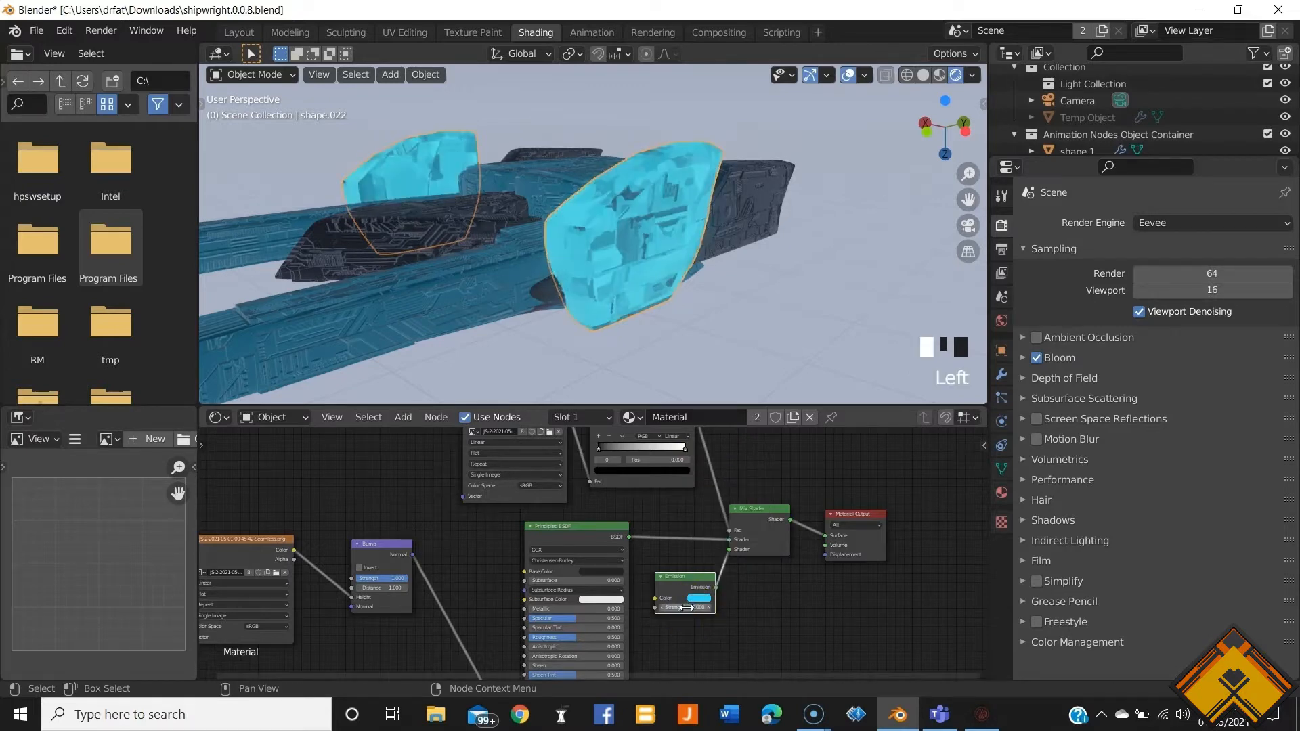
# Step: Try flipping the ColorRamp and shifting its black and white stops to vary the side pods' glowing areas
pyautogui.moveTo(633, 485); pyautogui.dragTo(619, 534, button='middle')
pyautogui.scroll(4, 624, 471)
pyautogui.click(622, 531)
pyautogui.click(643, 544)
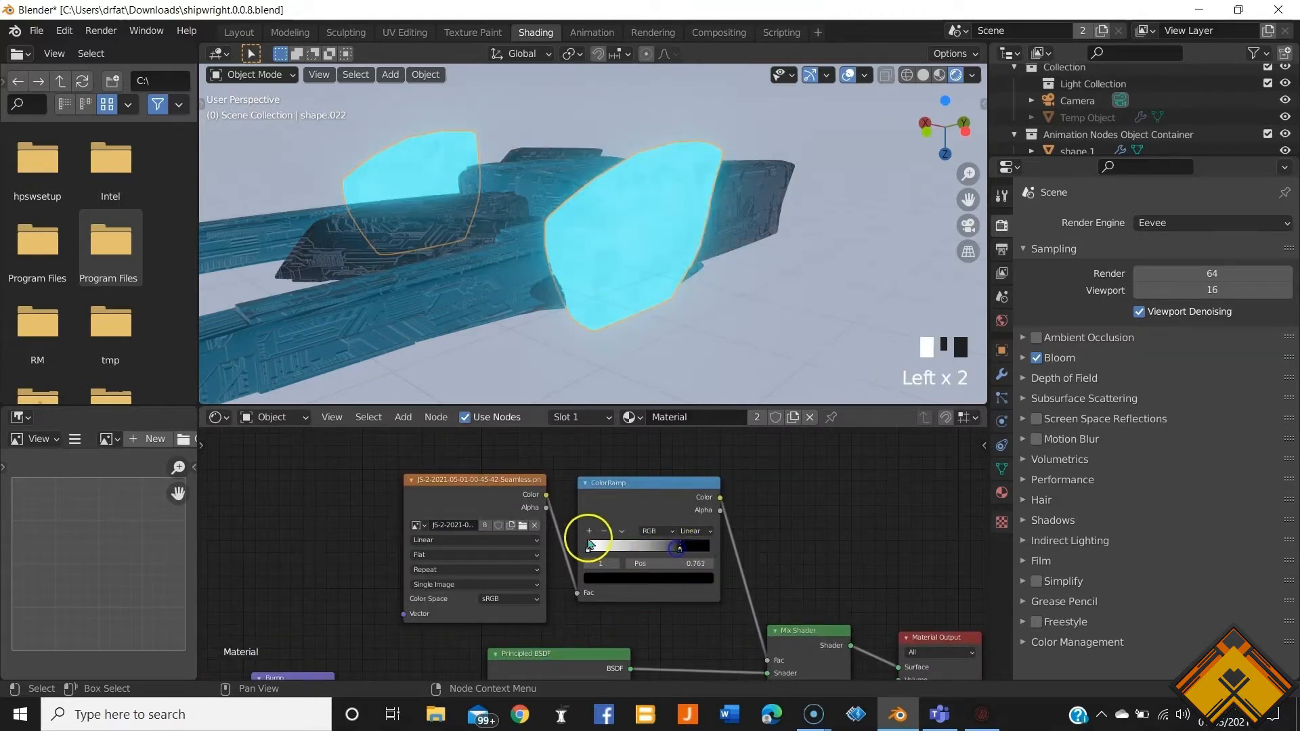
pyautogui.moveTo(595, 552)
pyautogui.mouseDown()
pyautogui.moveTo(696, 563)
pyautogui.moveTo(578, 569)
pyautogui.mouseUp()
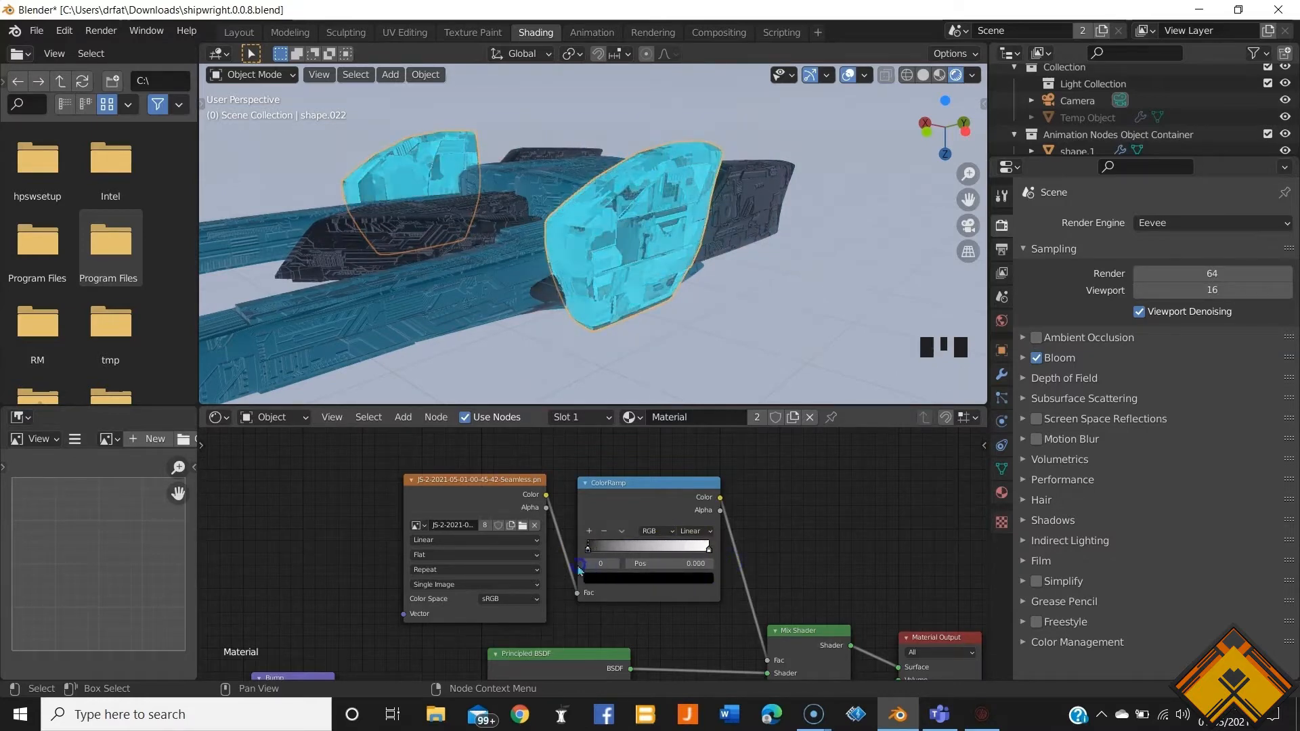
pyautogui.click(622, 530)
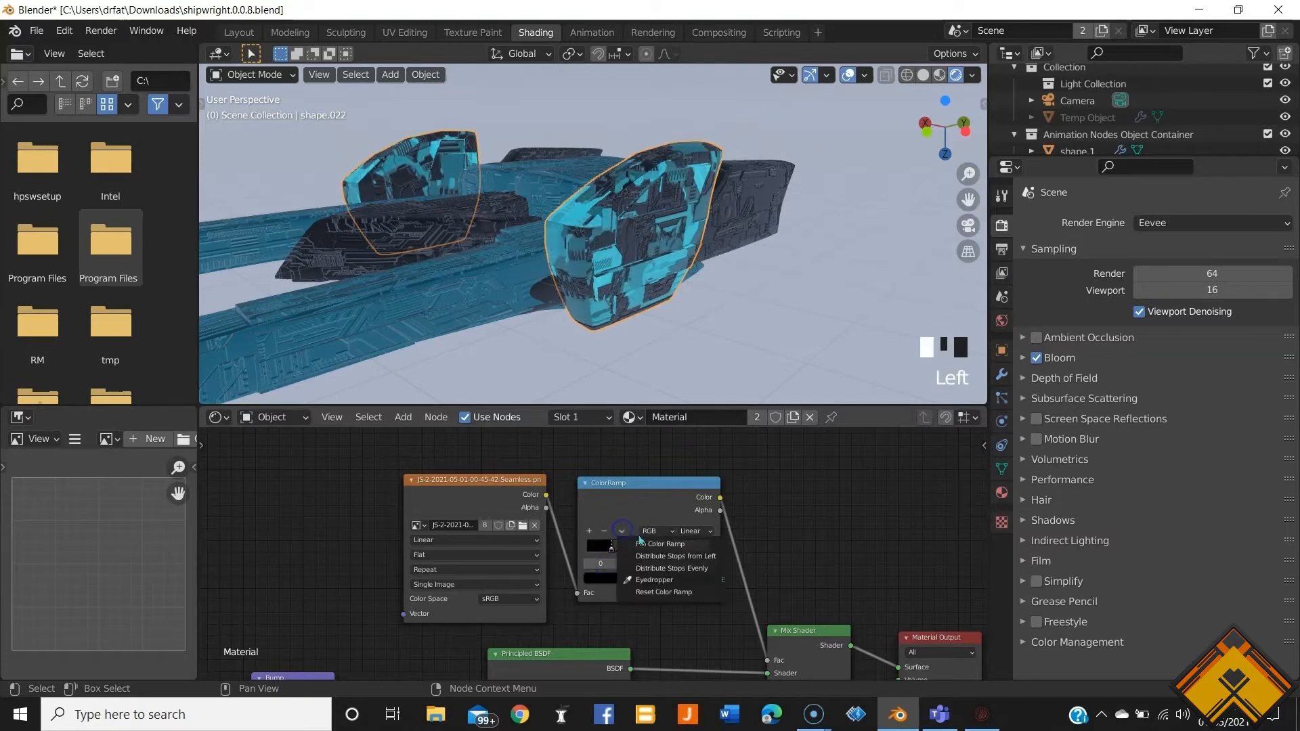
pyautogui.click(621, 531)
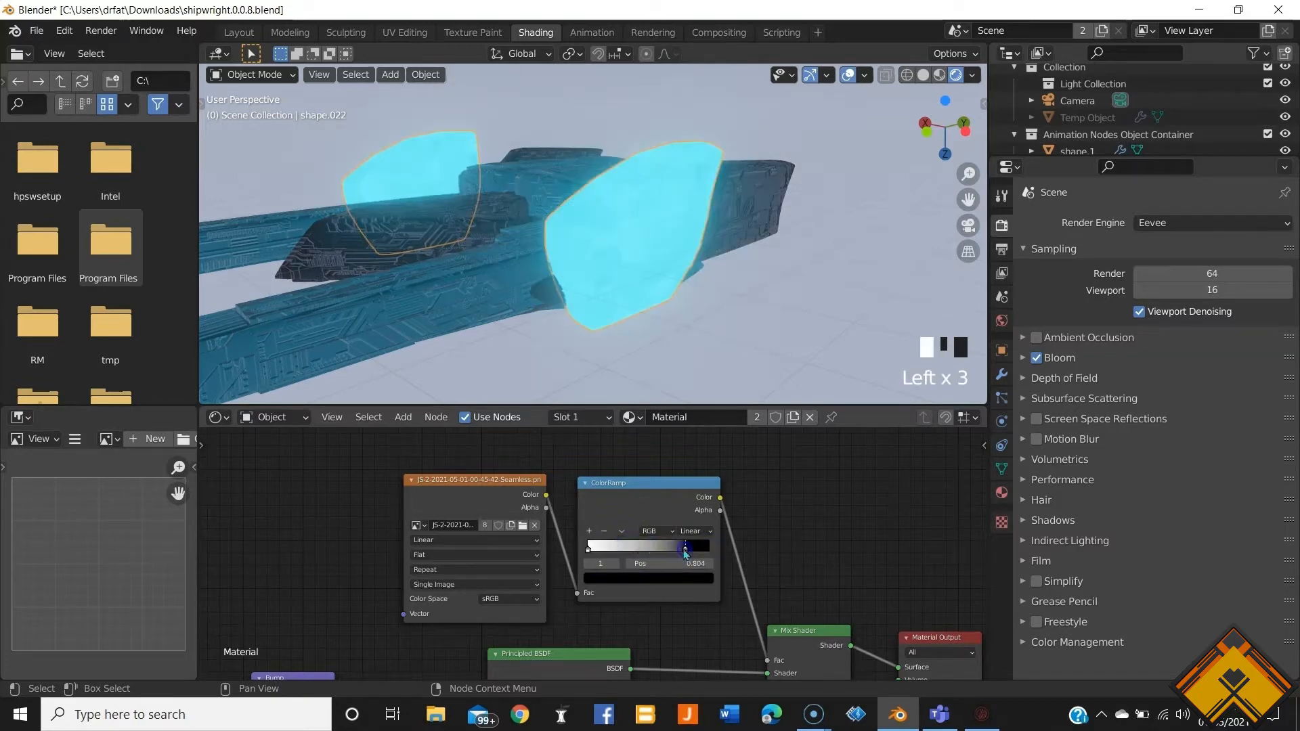
pyautogui.moveTo(685, 552); pyautogui.dragTo(593, 550)
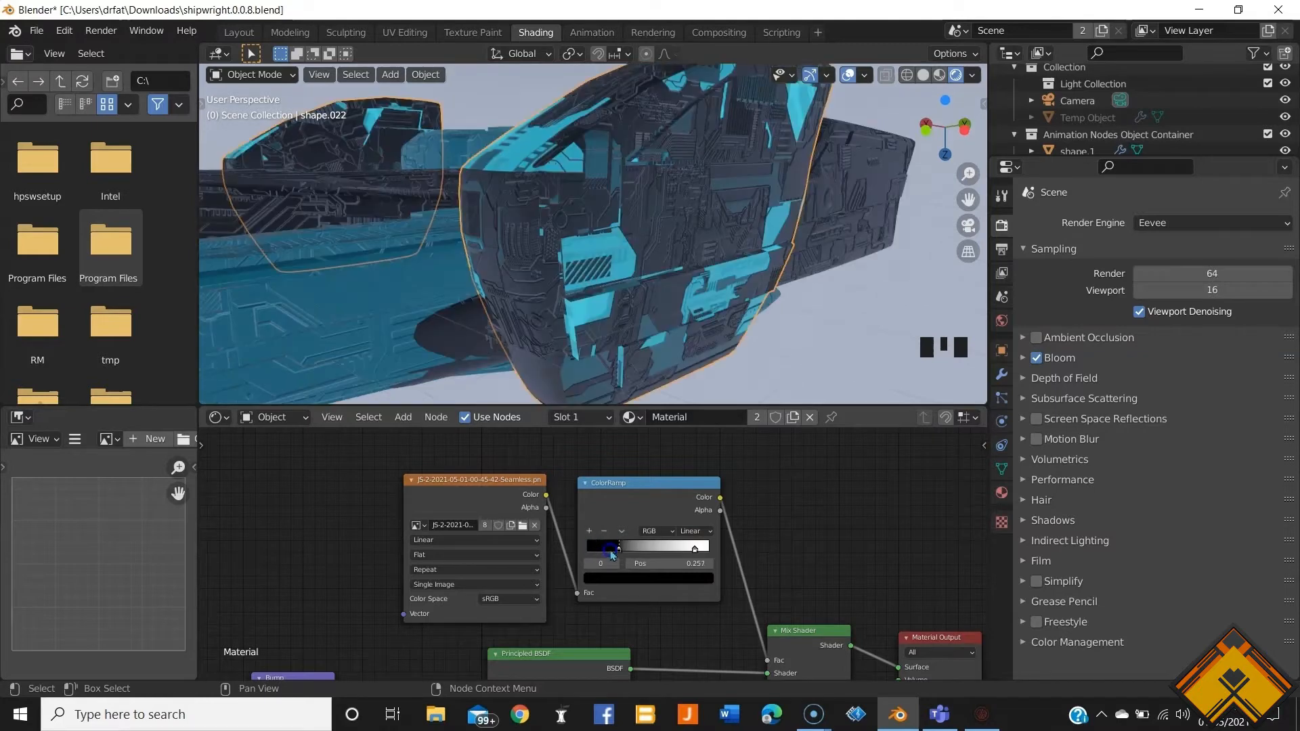
# Step: Flip the ColorRamp and move its black stop to position 0.065, close to the white stop
pyautogui.click(621, 531)
pyautogui.click(635, 541)
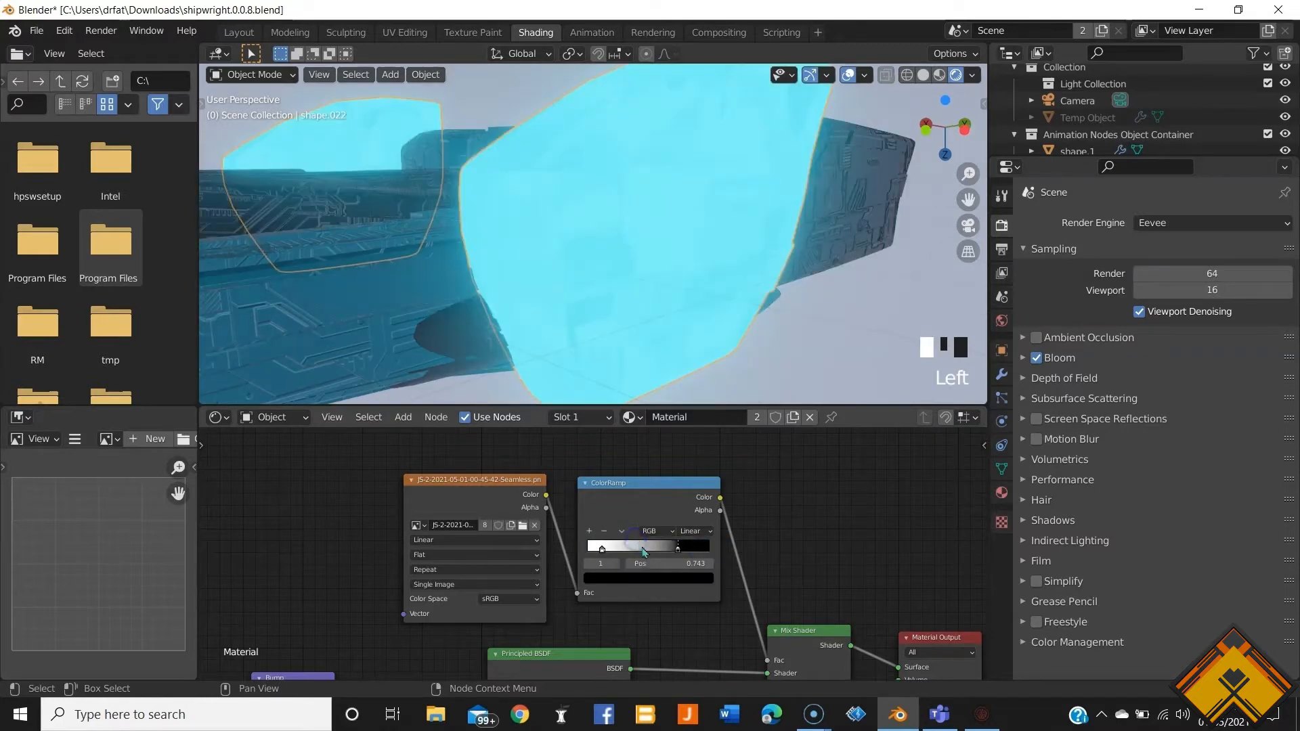
pyautogui.moveTo(659, 552)
pyautogui.mouseDown()
pyautogui.moveTo(580, 556)
pyautogui.moveTo(611, 551)
pyautogui.moveTo(595, 555)
pyautogui.mouseUp()
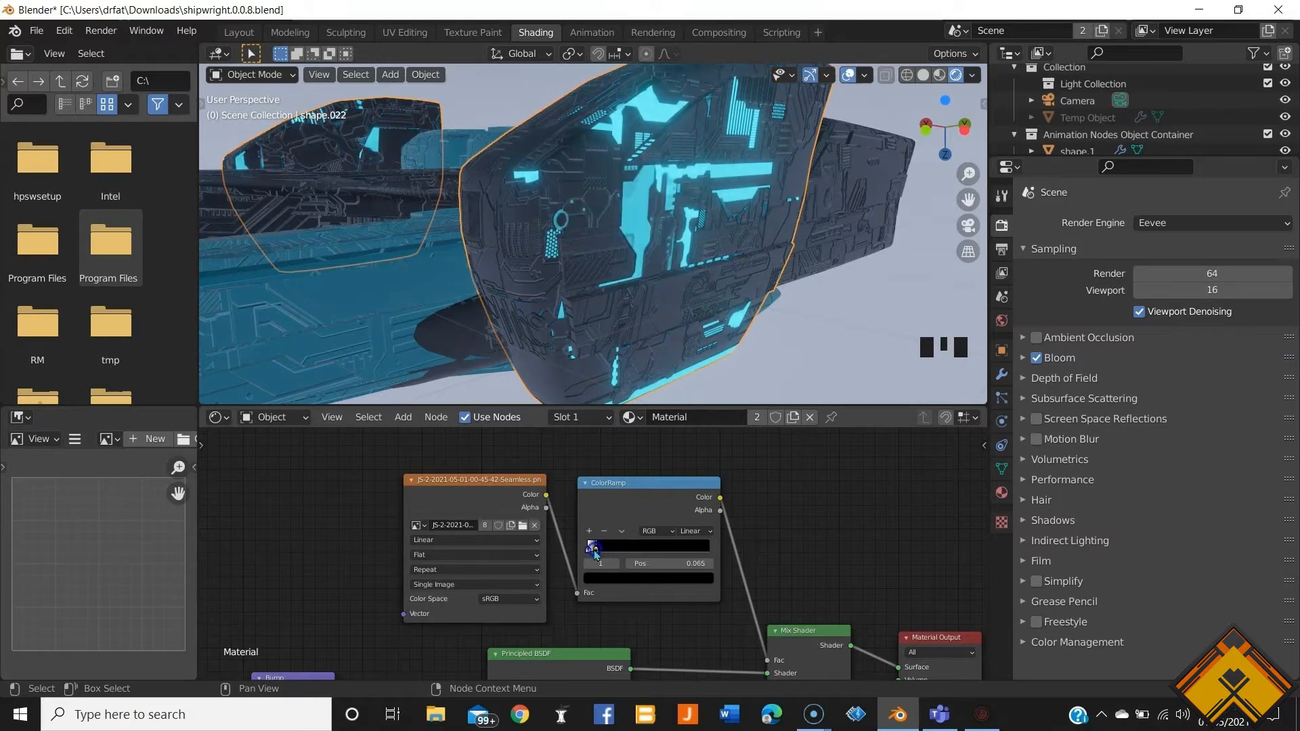
# Step: Link the side pods' glowing material to the nose section and the rear wings
pyautogui.scroll(-6, 696, 339)
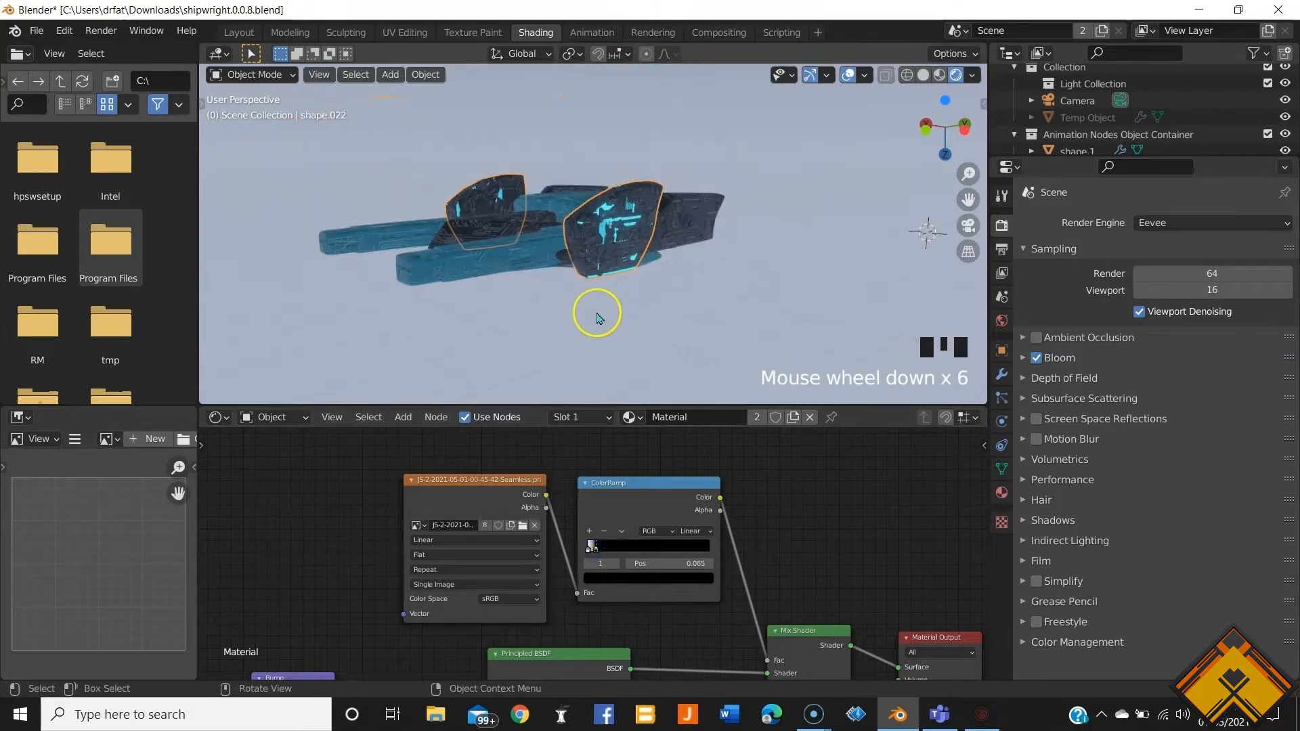
pyautogui.moveTo(595, 310); pyautogui.dragTo(608, 250, button='middle')
pyautogui.click(708, 229)
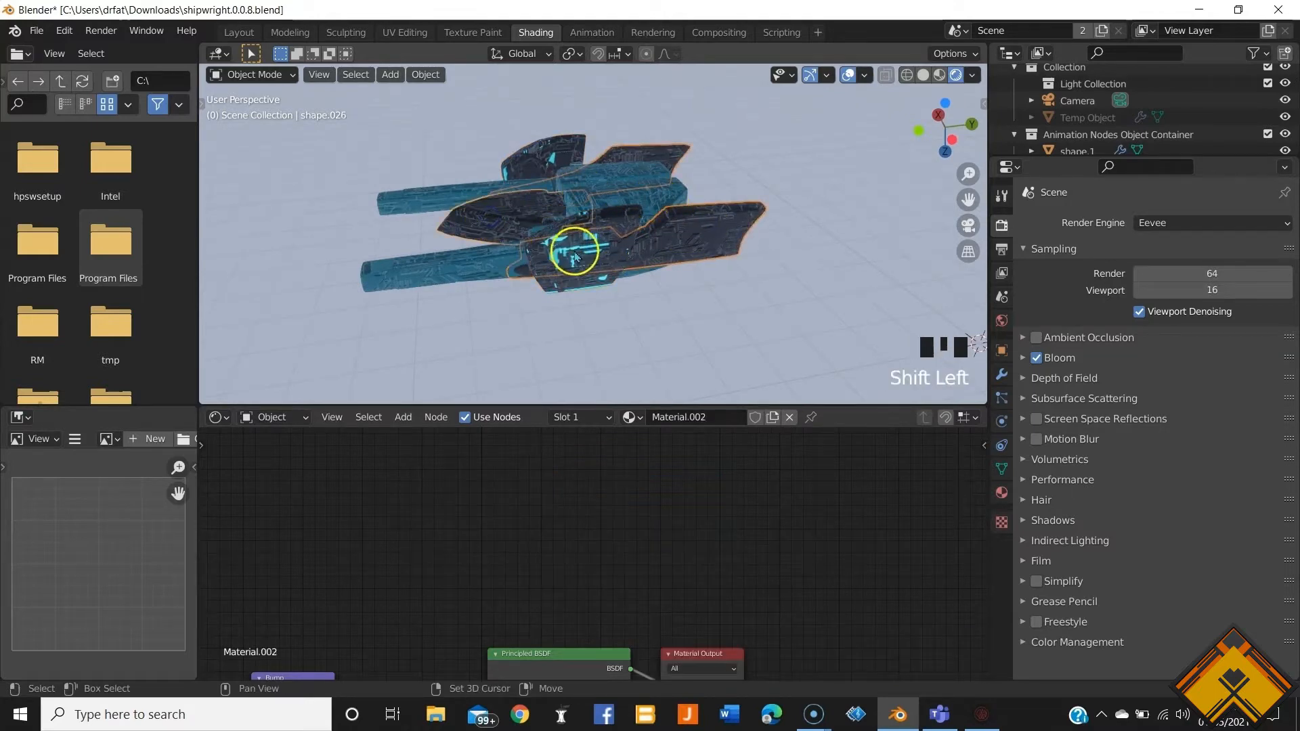
pyautogui.keyDown('shift'); pyautogui.click(572, 283); pyautogui.keyUp('shift')
pyautogui.moveTo(572, 283); pyautogui.dragTo(603, 230, button='middle')
pyautogui.scroll(2, 610, 218)
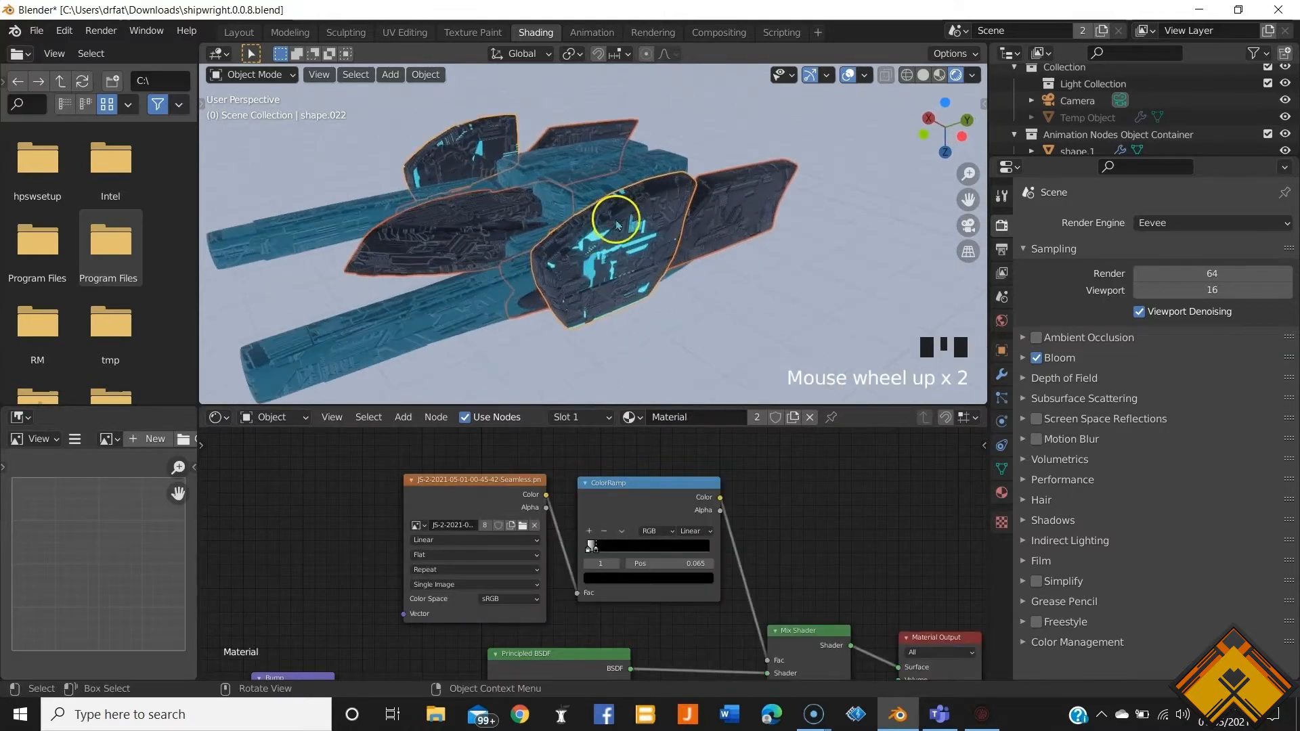
pyautogui.scroll(-2, 675, 264)
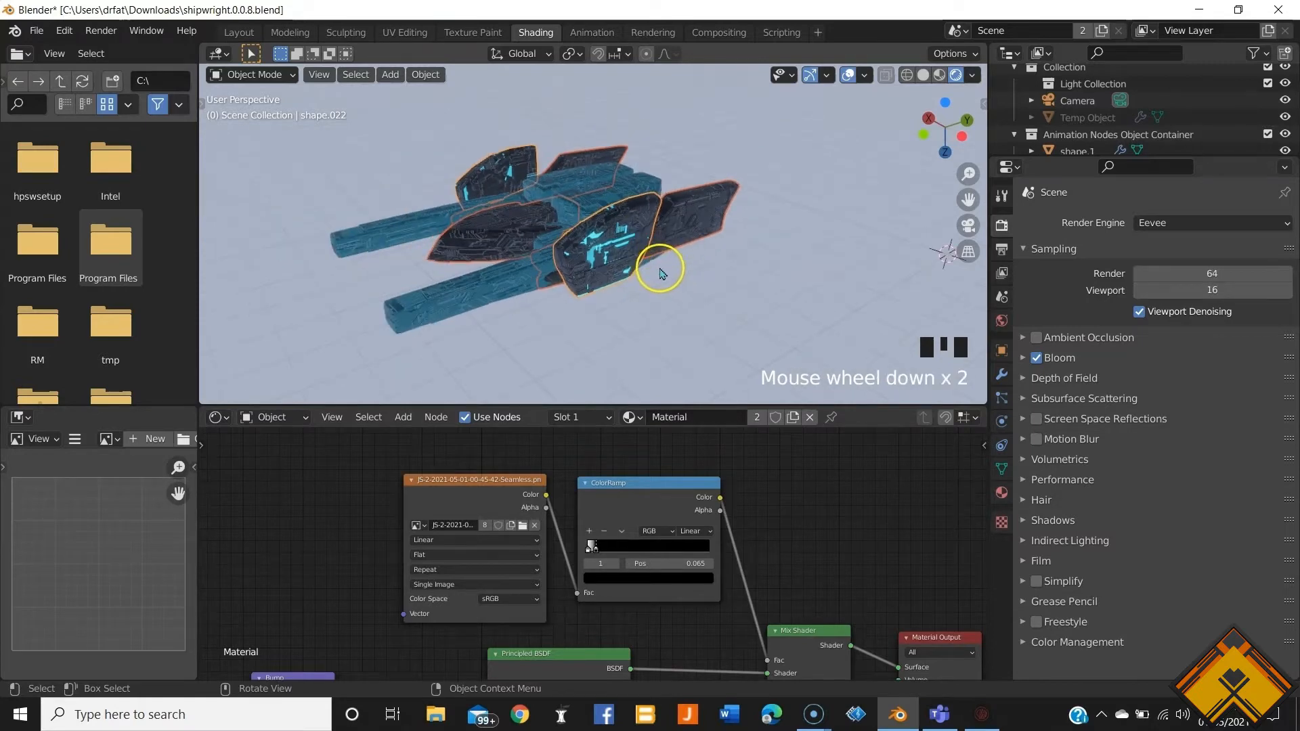
pyautogui.hotkey('ctrl', 'l')
pyautogui.click(672, 266)
pyautogui.moveTo(671, 265); pyautogui.dragTo(557, 234, button='middle')
pyautogui.scroll(2, 555, 260)
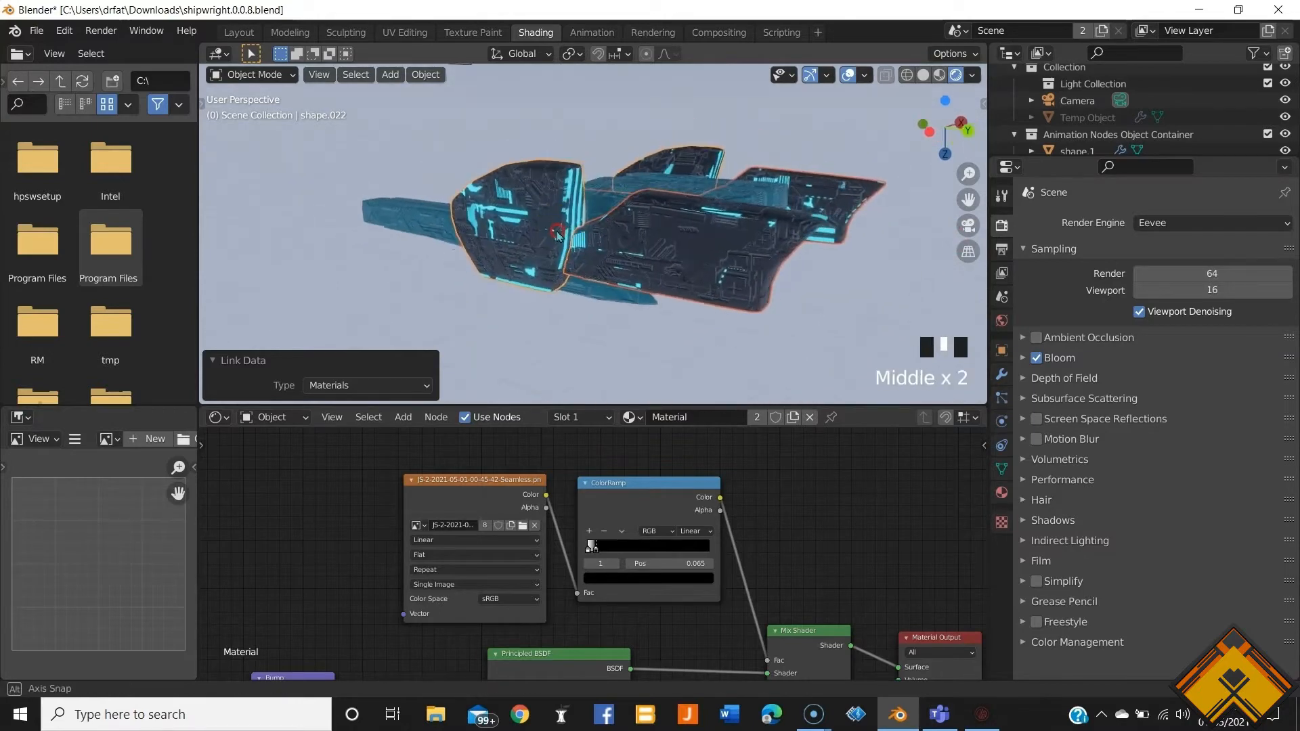
pyautogui.scroll(-2, 629, 260)
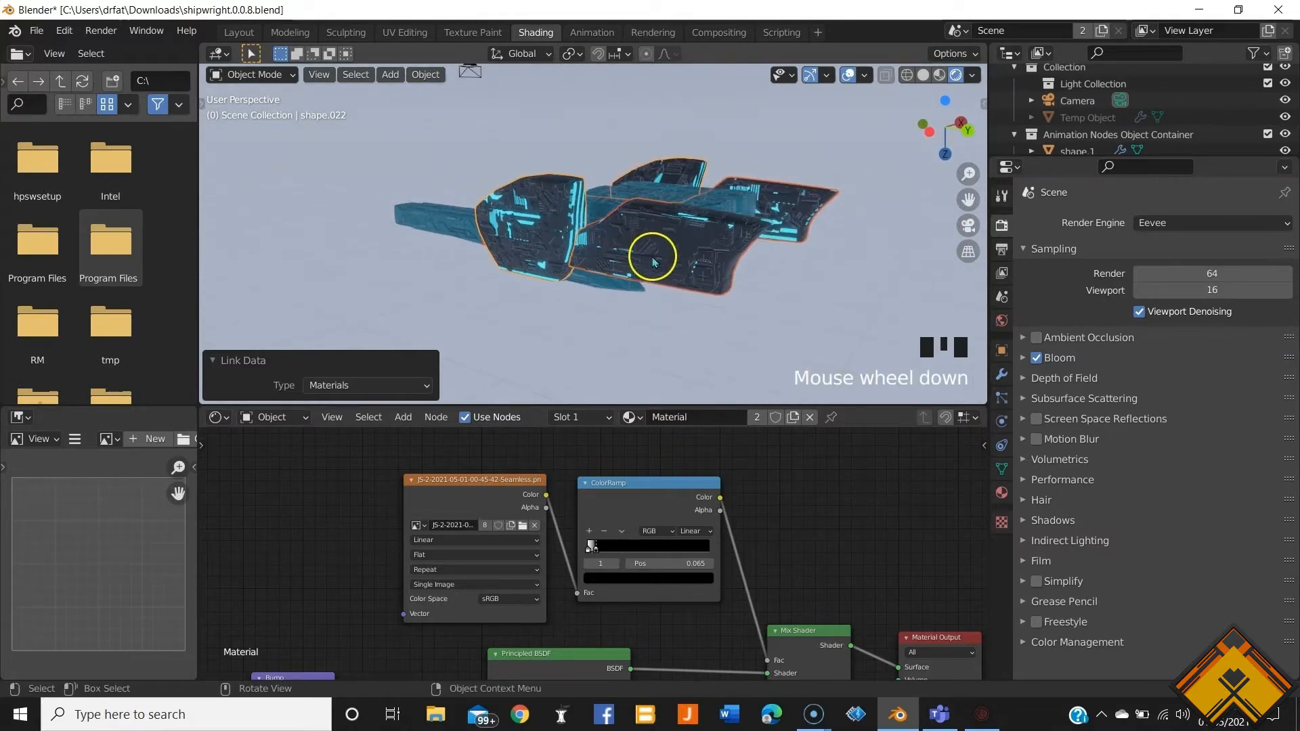
# Step: Make the rear wings' material a single-user copy so it no longer shares the side pods' material
pyautogui.click(676, 242)
pyautogui.moveTo(688, 267); pyautogui.dragTo(609, 276, button='middle')
pyautogui.click(758, 417)
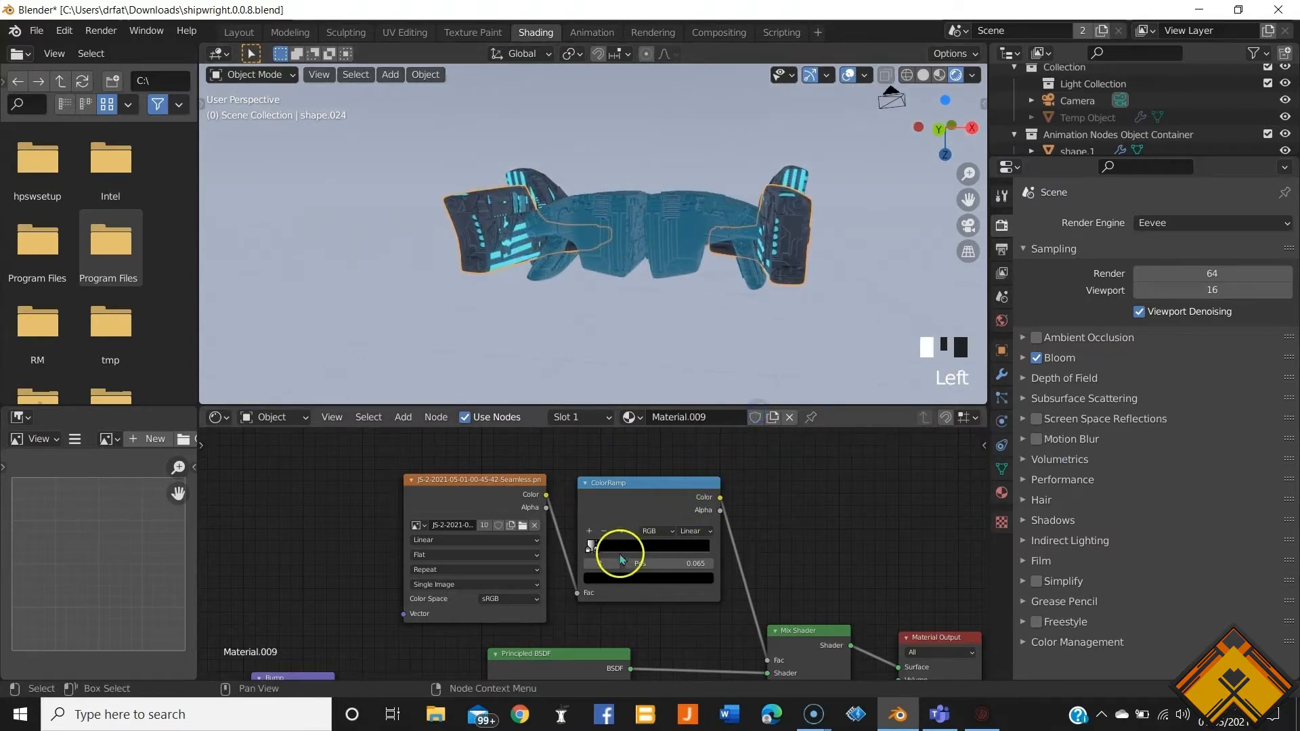
# Step: Flip the rear wings' ColorRamp and set its white stop to about 0.406 and its black stop to 0.322
pyautogui.moveTo(595, 551); pyautogui.dragTo(639, 556)
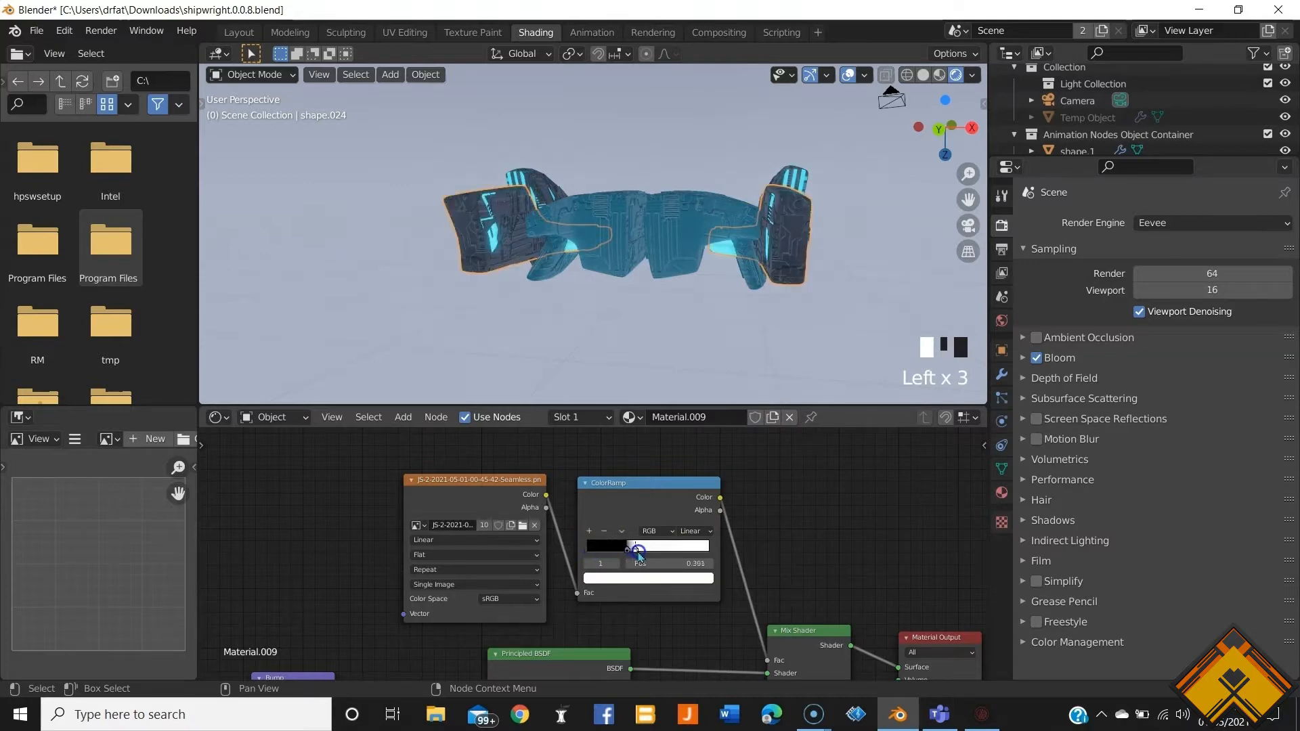
pyautogui.moveTo(670, 311); pyautogui.dragTo(595, 291, button='middle')
pyautogui.scroll(3, 731, 288)
pyautogui.scroll(-2, 572, 283)
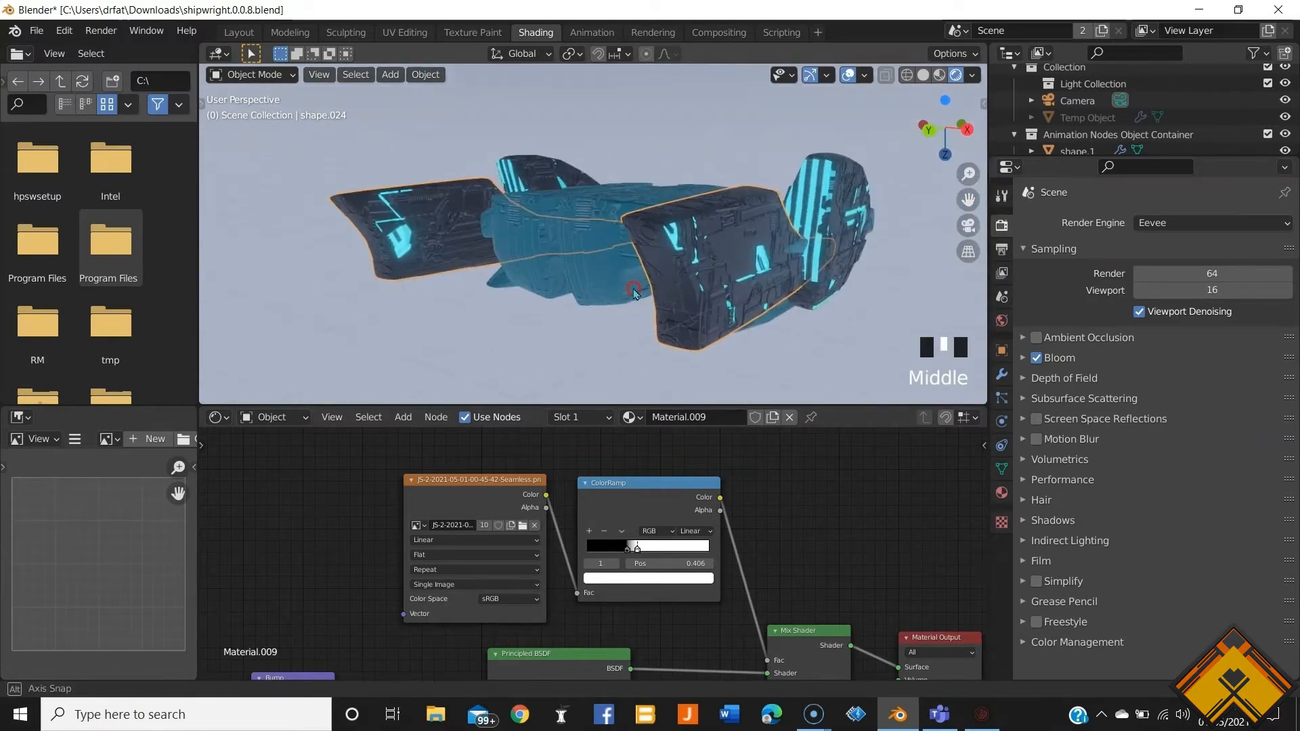
pyautogui.click(628, 551)
pyautogui.moveTo(629, 552)
pyautogui.mouseDown()
pyautogui.moveTo(616, 555)
pyautogui.moveTo(678, 561)
pyautogui.moveTo(612, 555)
pyautogui.moveTo(640, 554)
pyautogui.moveTo(628, 551)
pyautogui.mouseUp()
pyautogui.moveTo(595, 369); pyautogui.dragTo(778, 318, button='middle')
pyautogui.moveTo(537, 270); pyautogui.dragTo(351, 319, button='middle')
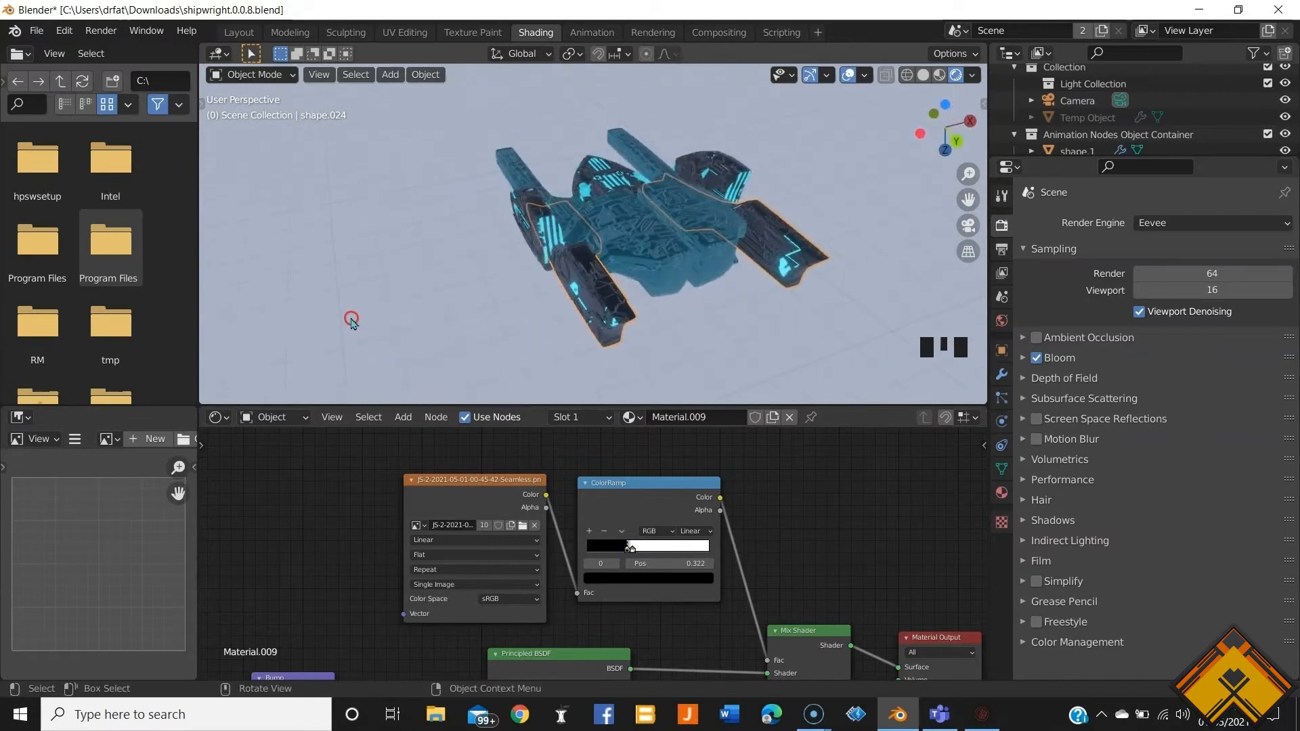
pyautogui.moveTo(701, 297)
pyautogui.mouseDown(button='middle')
pyautogui.moveTo(603, 372)
pyautogui.moveTo(722, 283)
pyautogui.mouseUp(button='middle')
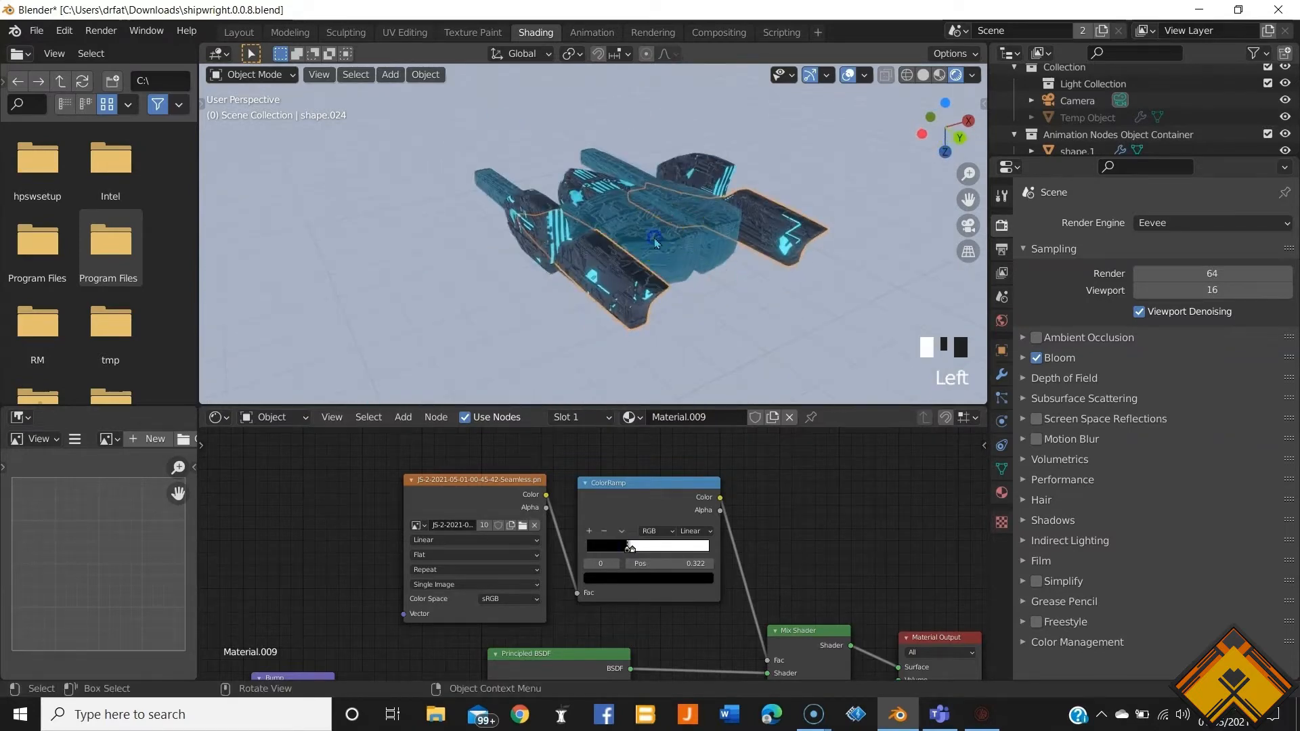
# Step: Copy the side pods' upper image texture, ColorRamp, Mix Shader and Emission nodes into the central hull's material
pyautogui.click(656, 242)
pyautogui.moveTo(655, 242)
pyautogui.mouseDown(button='middle')
pyautogui.moveTo(574, 266)
pyautogui.moveTo(648, 227)
pyautogui.mouseUp(button='middle')
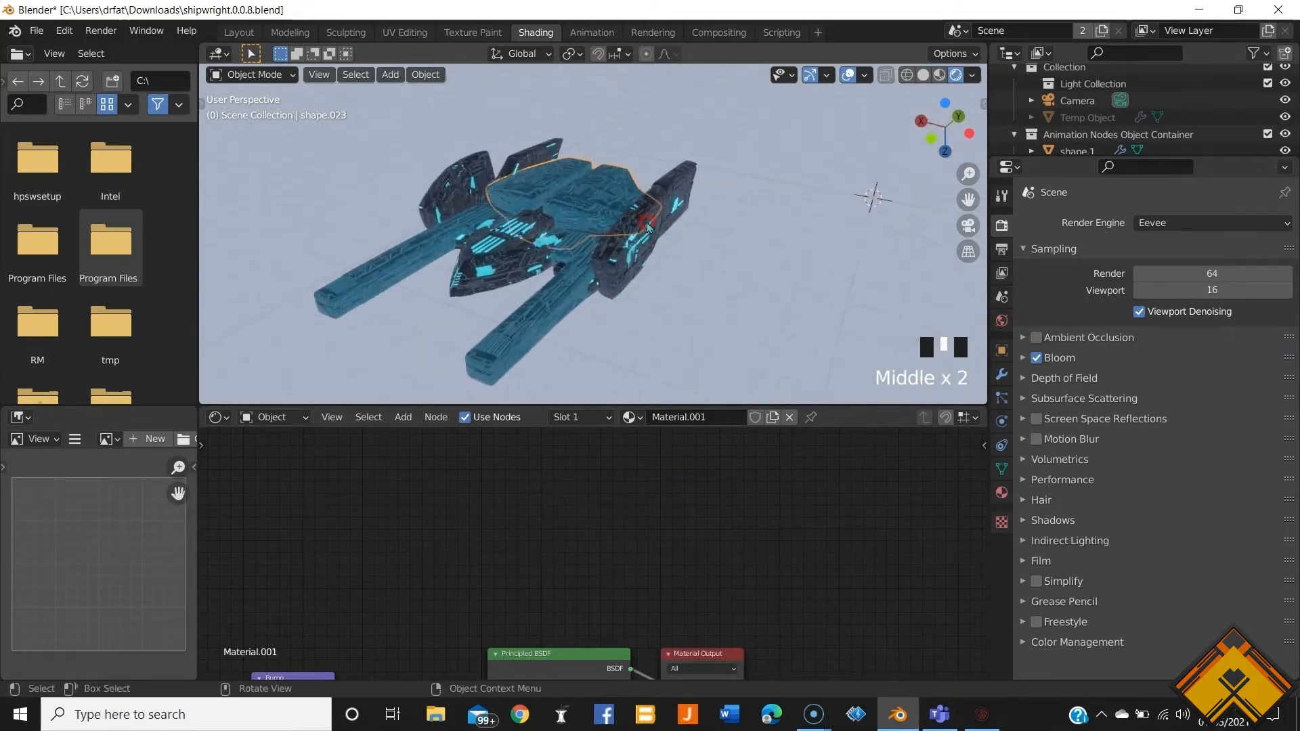
pyautogui.scroll(-3, 580, 554)
pyautogui.moveTo(581, 552); pyautogui.dragTo(652, 441, button='middle')
pyautogui.scroll(-5, 665, 580)
pyautogui.moveTo(664, 580); pyautogui.dragTo(695, 591, button='middle')
pyautogui.click(610, 261)
pyautogui.click(518, 483)
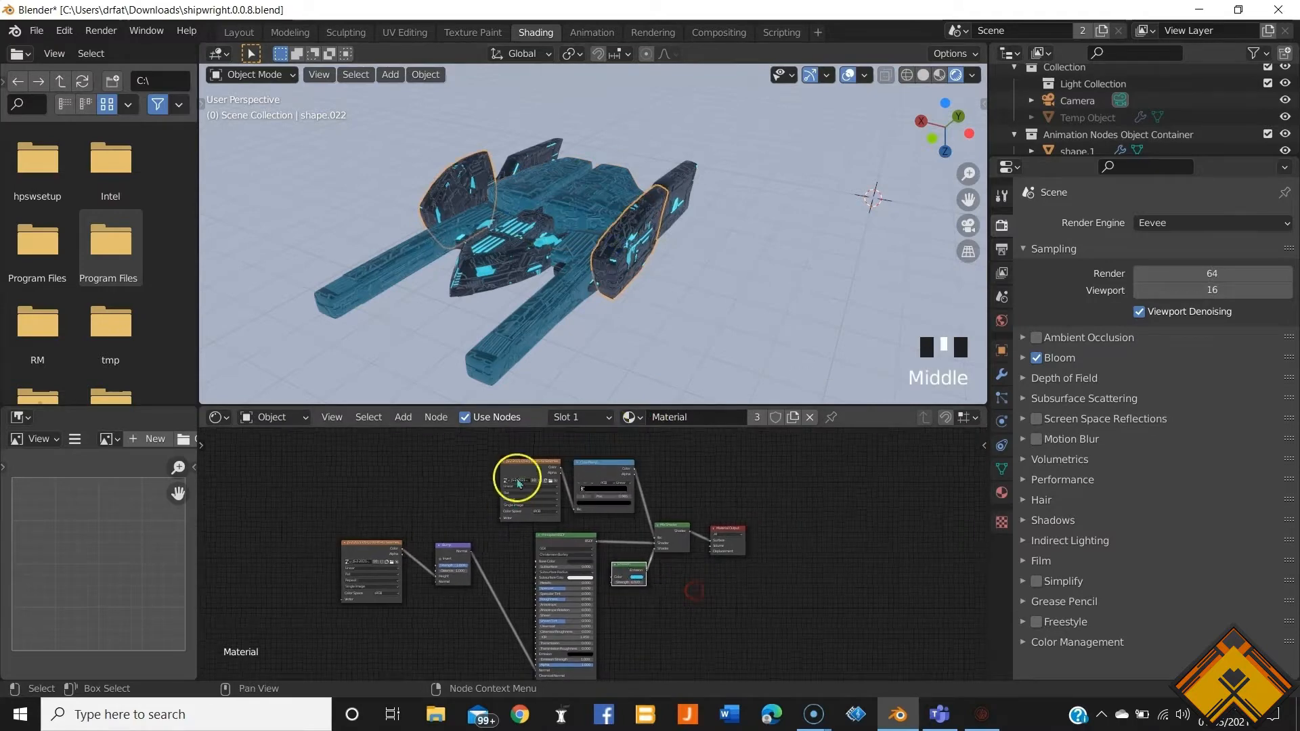
pyautogui.keyDown('shift'); pyautogui.click(587, 469); pyautogui.keyUp('shift')
pyautogui.keyDown('shift'); pyautogui.click(667, 540); pyautogui.keyUp('shift')
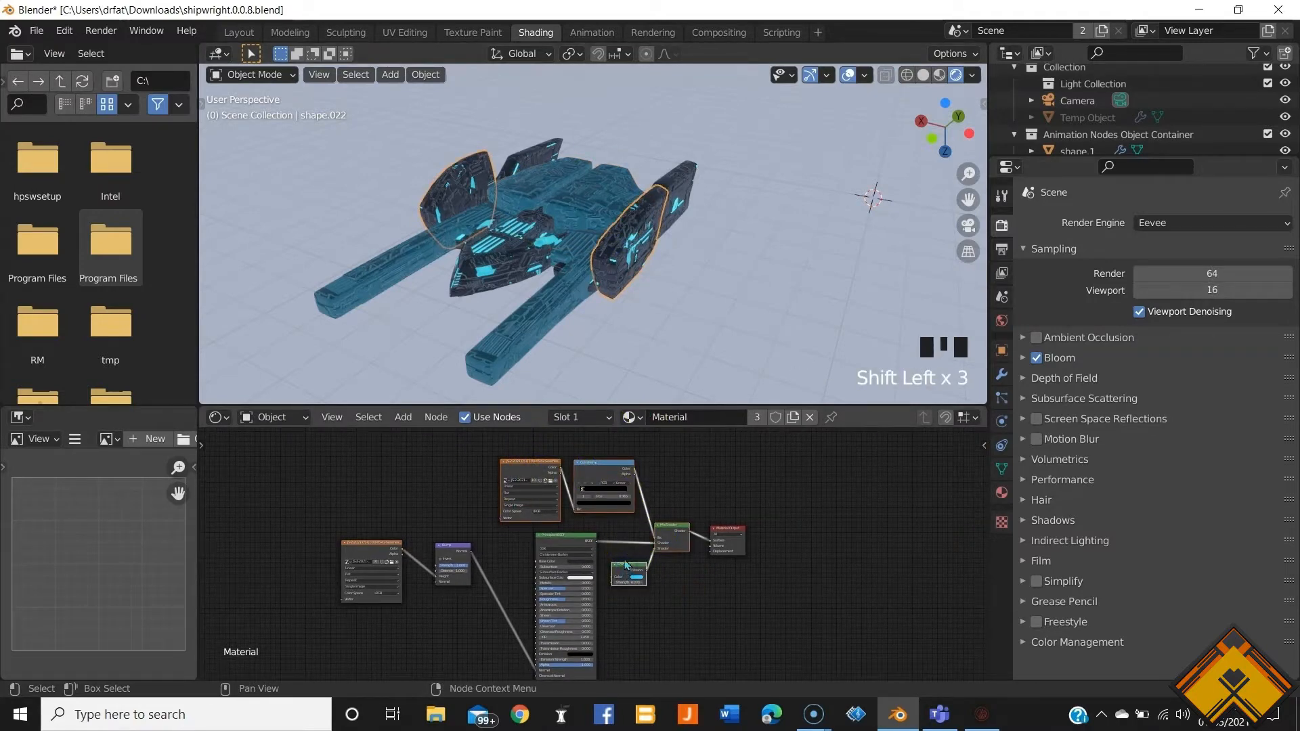
pyautogui.click(595, 197)
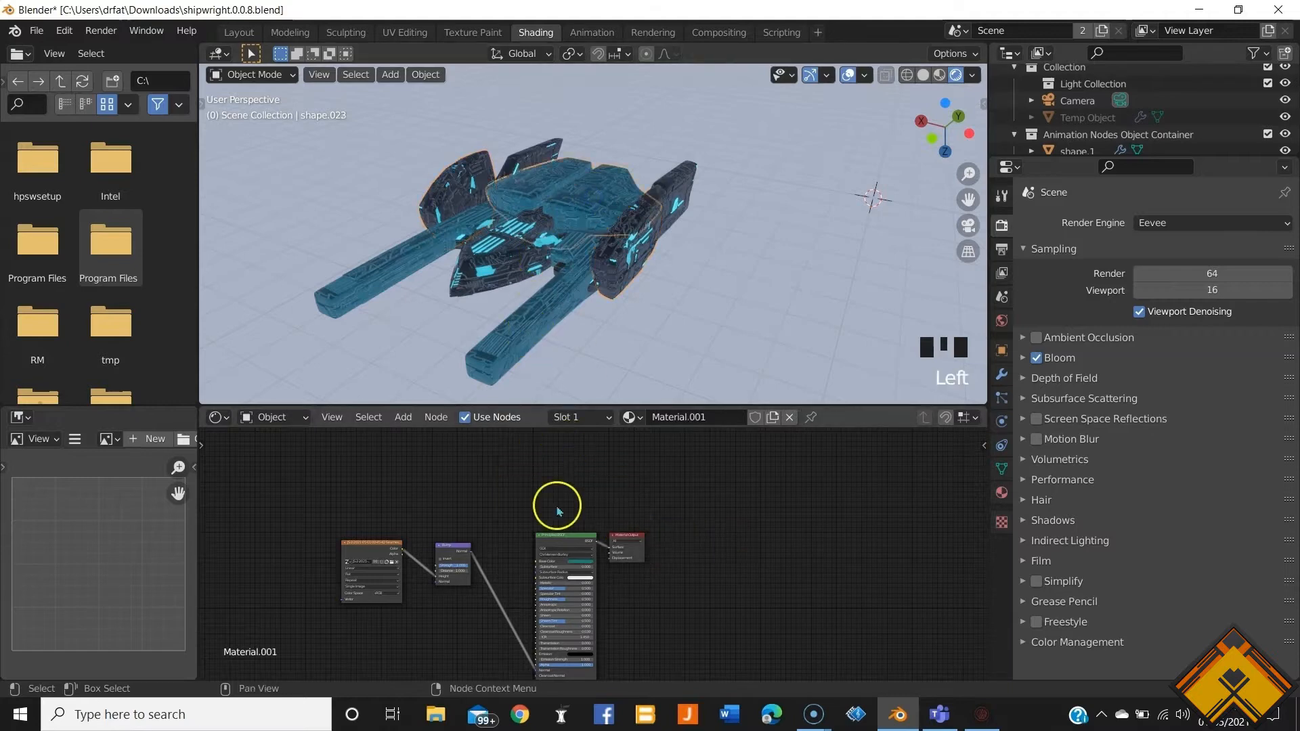
pyautogui.hotkey('ctrl', 'v')
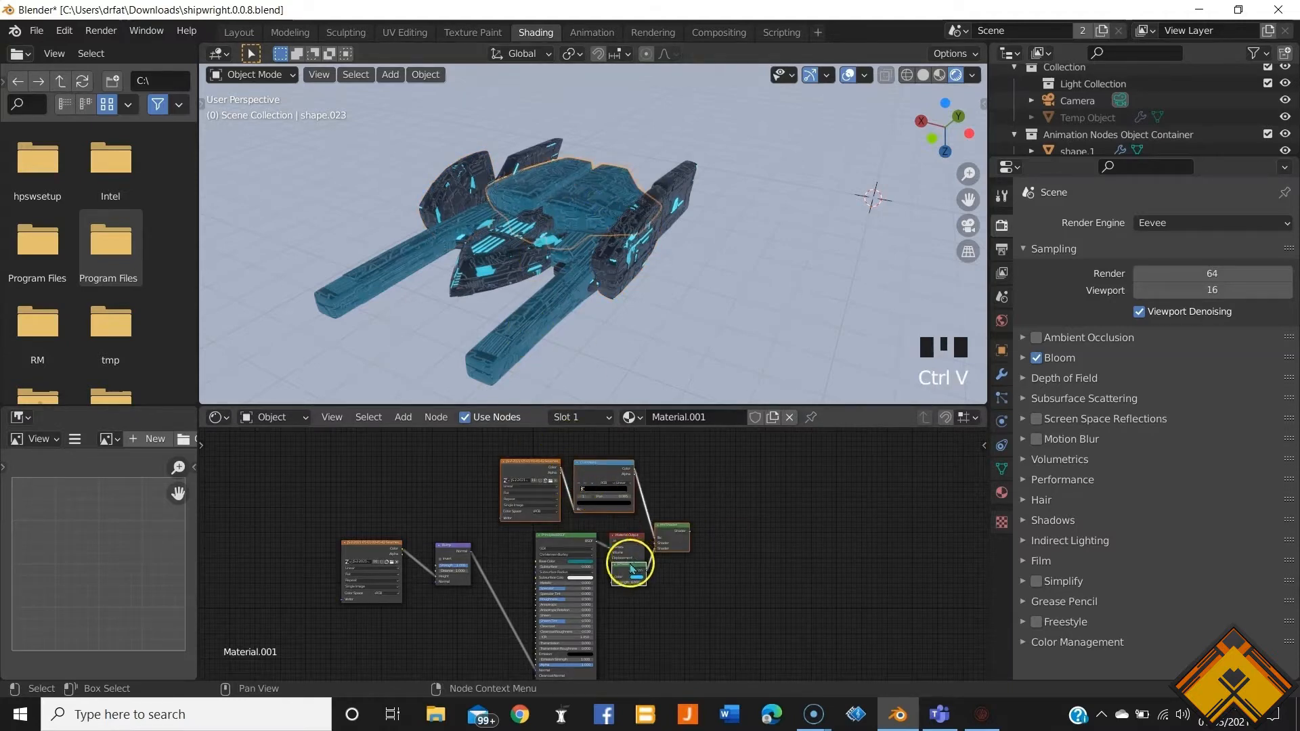
pyautogui.click(680, 485)
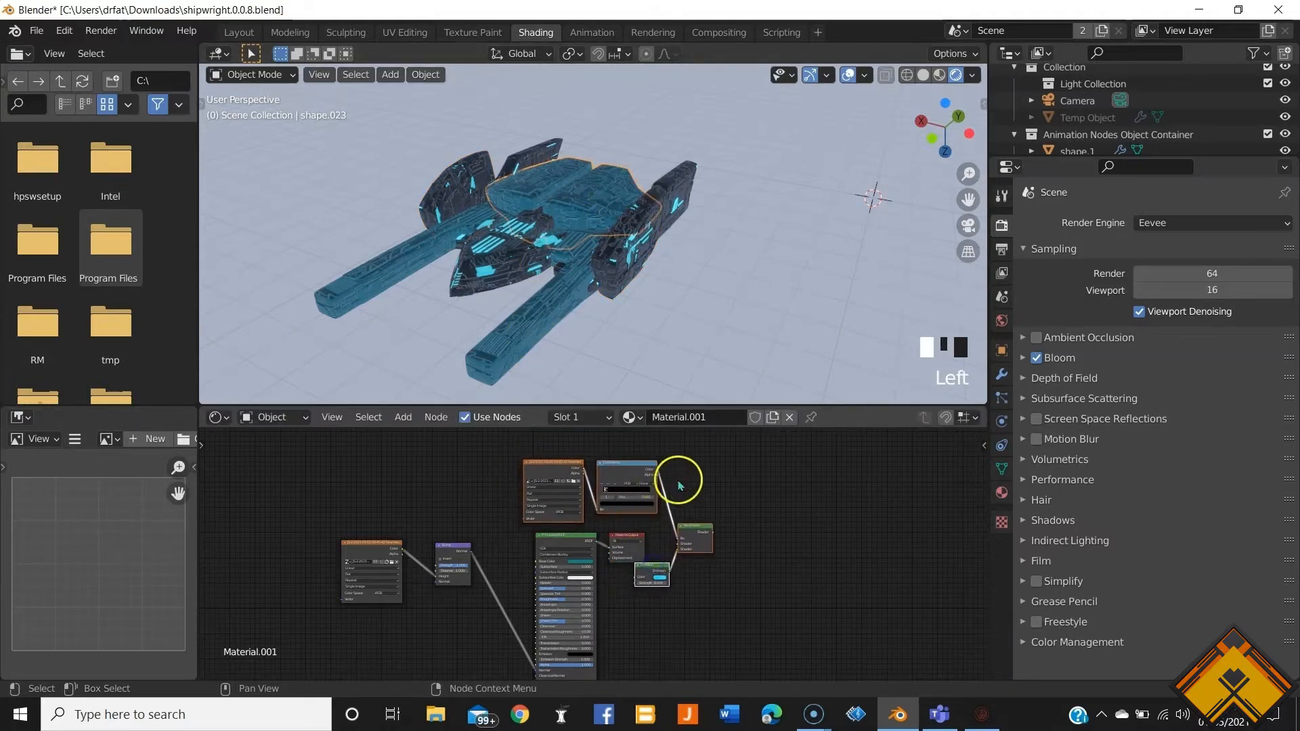
# Step: Delete the pasted Emission node from the hull's material and duplicate its Principled BSDF in its place
pyautogui.click(731, 604)
pyautogui.moveTo(654, 570); pyautogui.dragTo(641, 595)
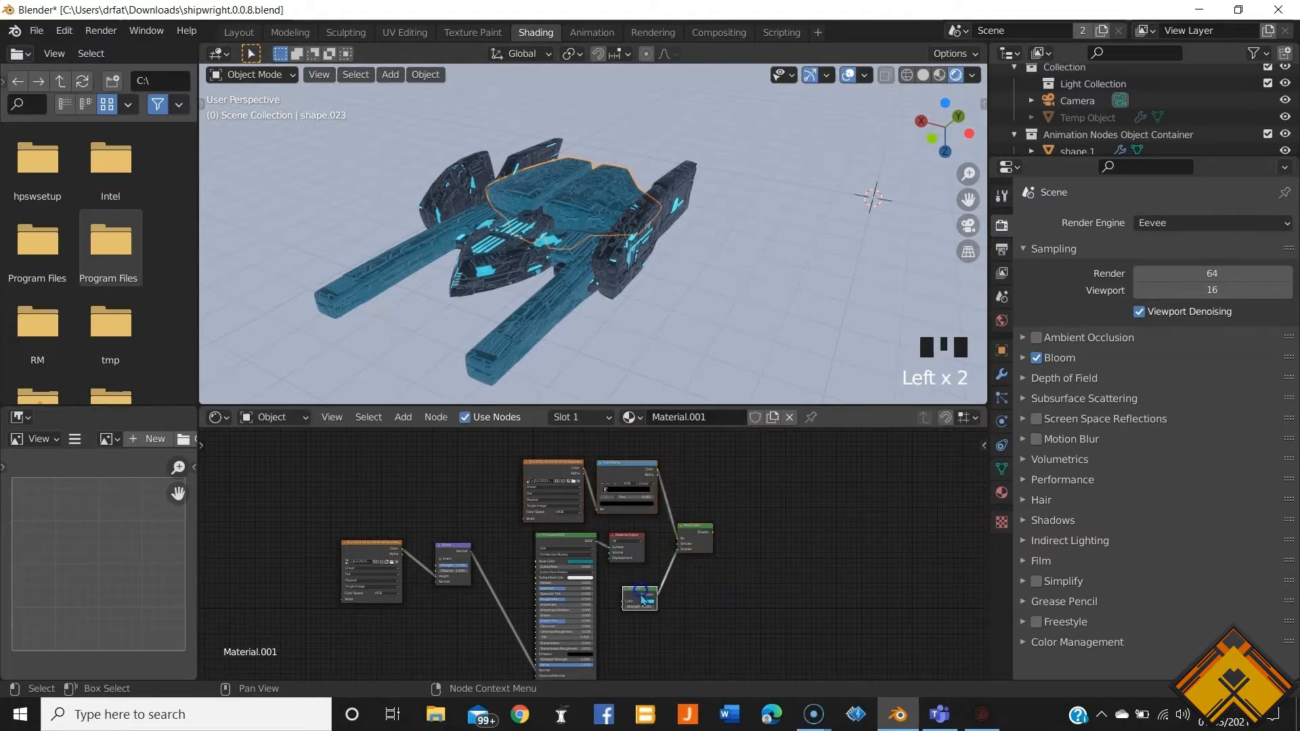
pyautogui.click(635, 595)
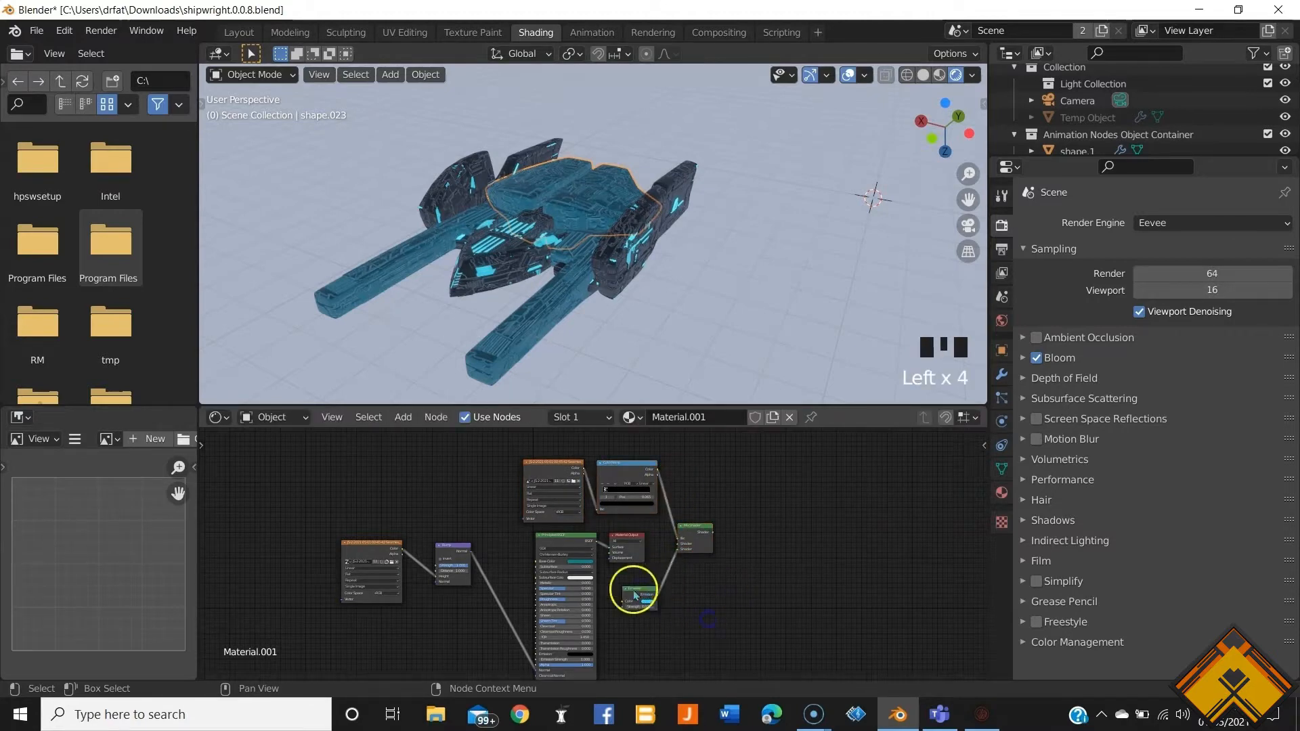
pyautogui.press('x')
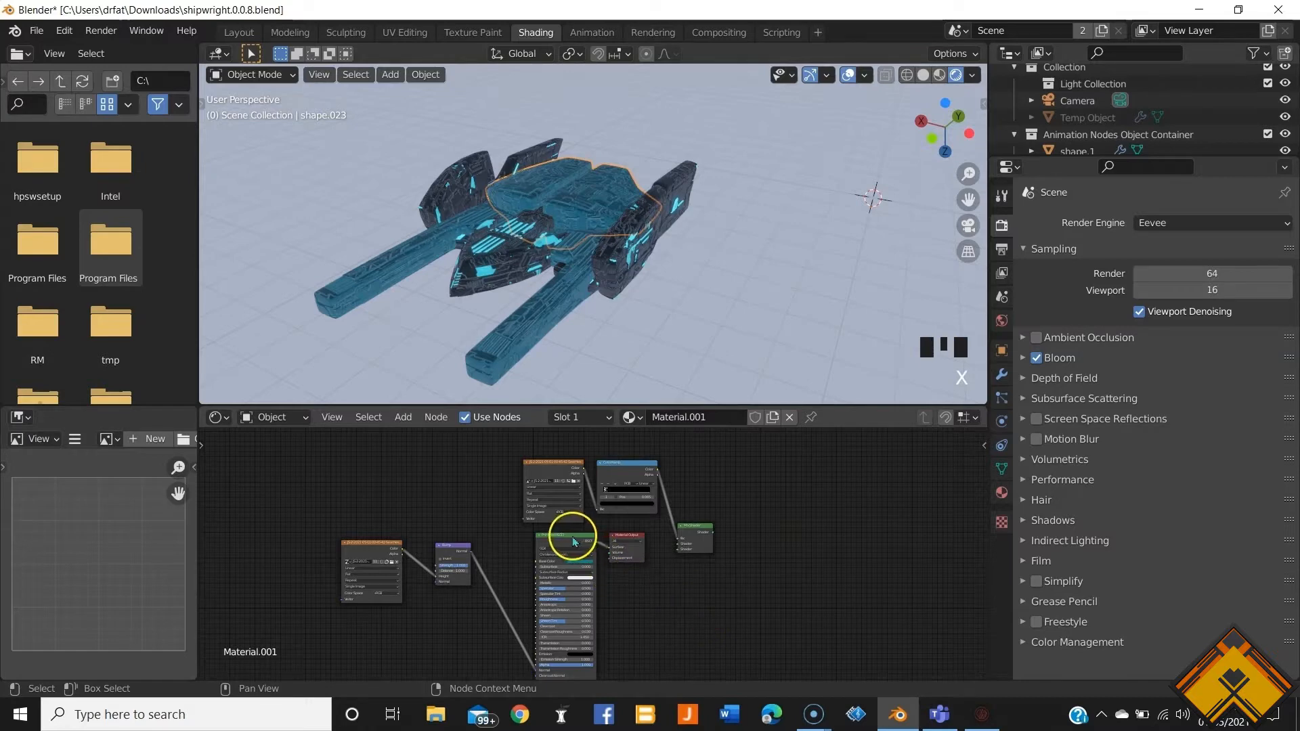
pyautogui.hotkey('shift', 'd')
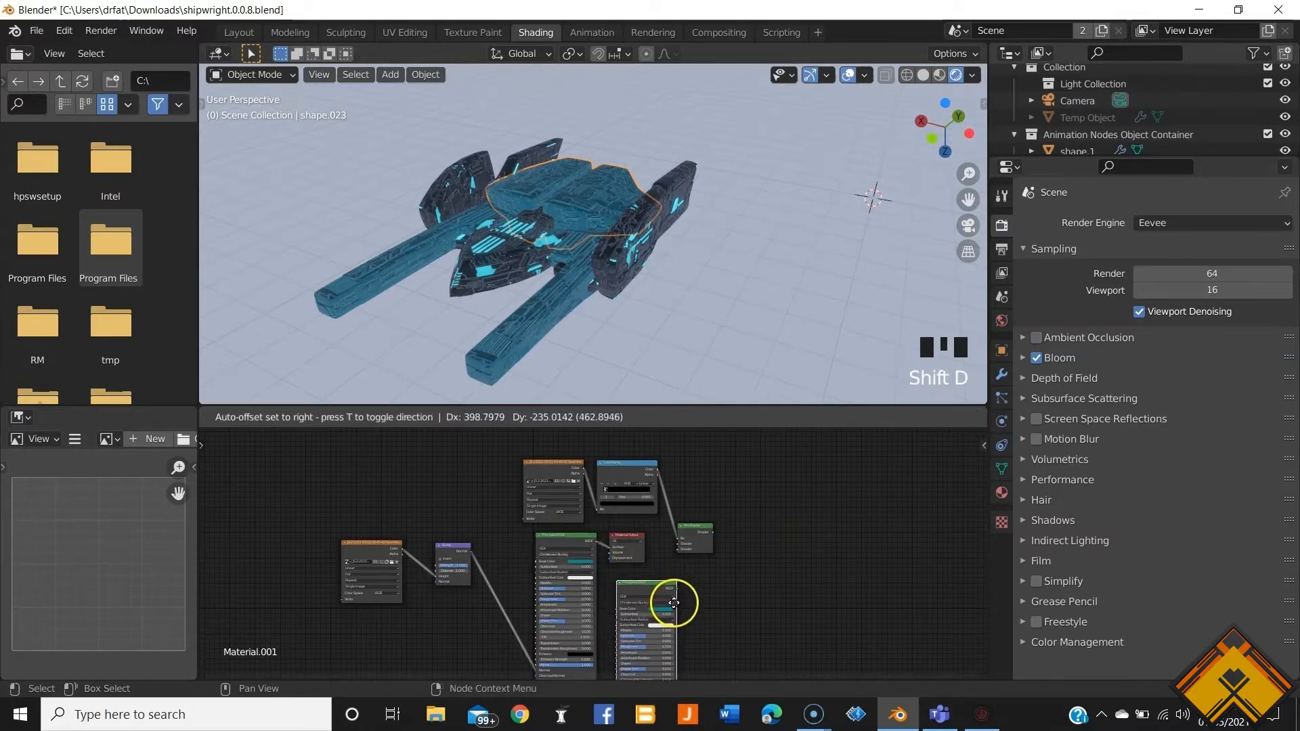
pyautogui.click(677, 601)
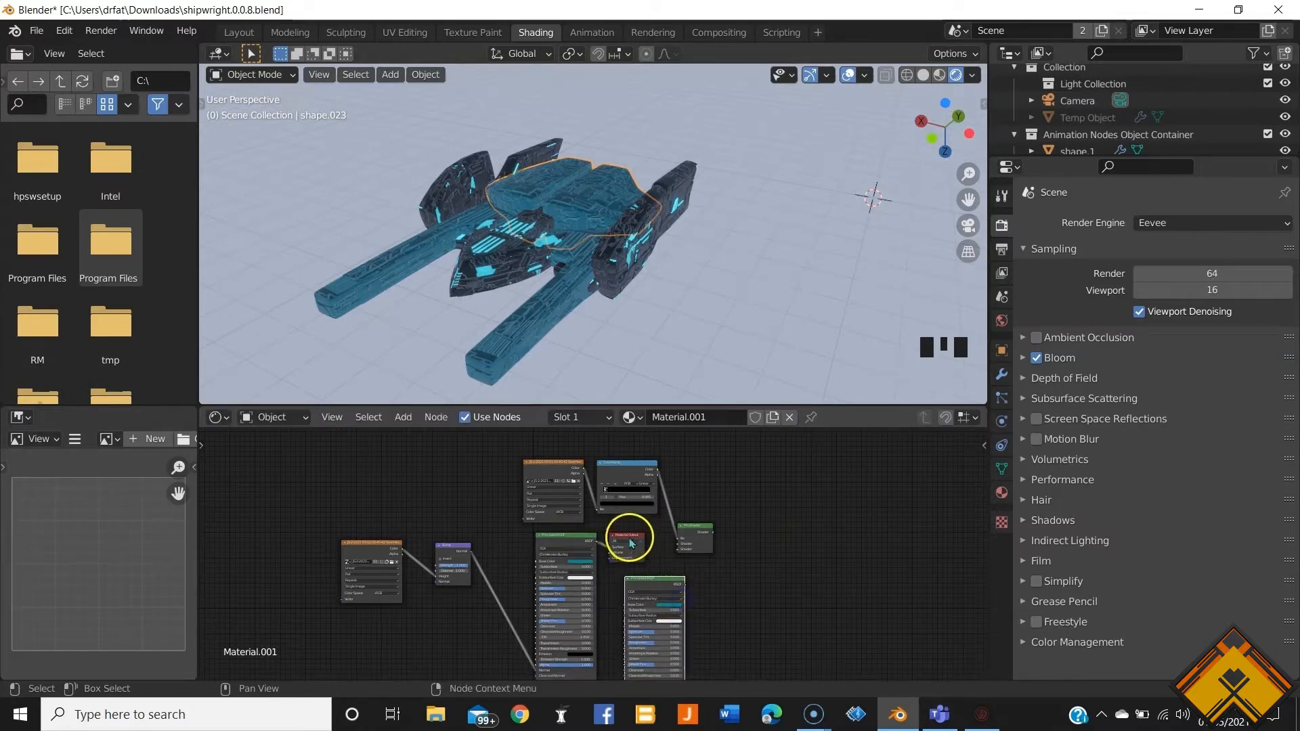
# Step: Insert the Mix Shader between the hull's Principled BSDF and Material Output, and connect the duplicate Principled BSDF to its second shader input
pyautogui.moveTo(624, 535); pyautogui.dragTo(779, 539)
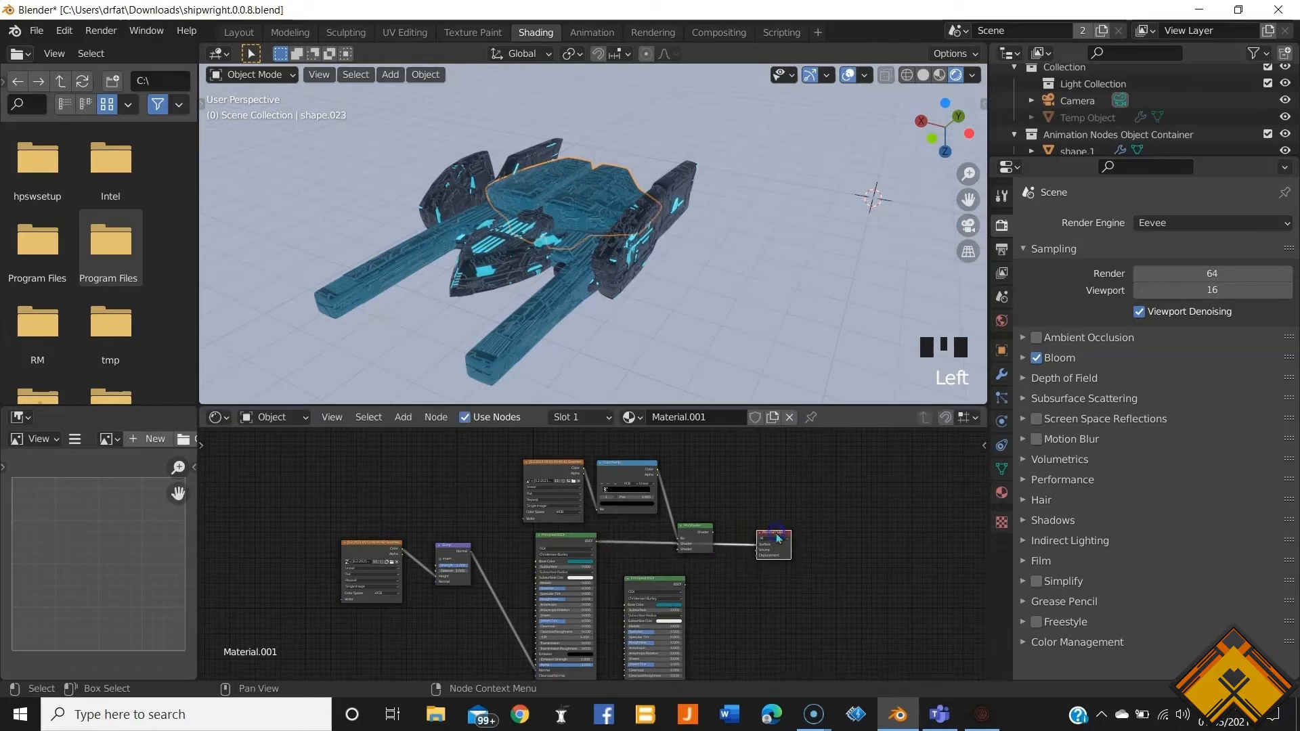
pyautogui.click(699, 509)
pyautogui.moveTo(693, 530)
pyautogui.mouseDown()
pyautogui.moveTo(712, 499)
pyautogui.moveTo(696, 529)
pyautogui.moveTo(692, 509)
pyautogui.mouseUp()
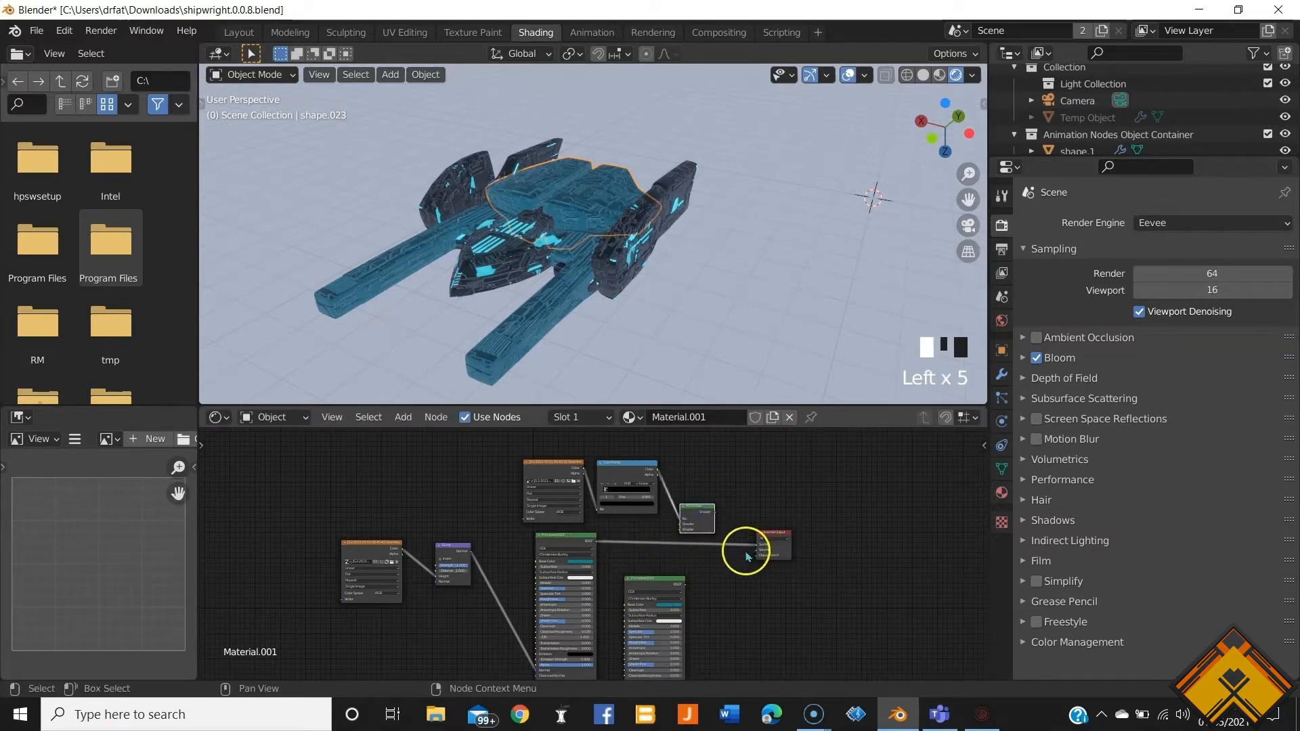
pyautogui.scroll(9, 746, 556)
pyautogui.moveTo(922, 536); pyautogui.dragTo(764, 498)
pyautogui.moveTo(838, 471); pyautogui.dragTo(864, 500)
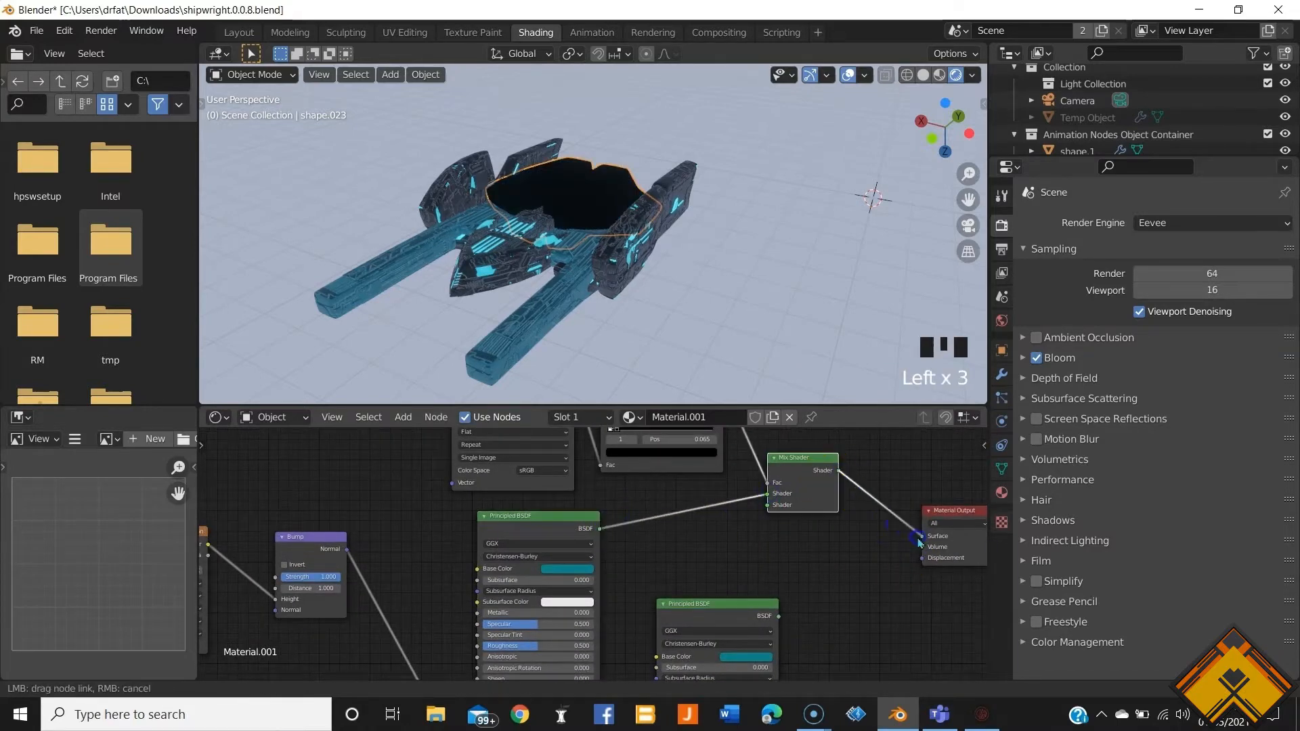
pyautogui.moveTo(918, 541); pyautogui.dragTo(921, 536)
pyautogui.moveTo(779, 616); pyautogui.dragTo(768, 505)
# Step: Set the duplicate Principled BSDF's base color to a near-black grey, hex 212425
pyautogui.keyDown('shift'); pyautogui.moveTo(616, 284); pyautogui.dragTo(662, 545, button='middle'); pyautogui.keyUp('shift')
pyautogui.scroll(3, 670, 286)
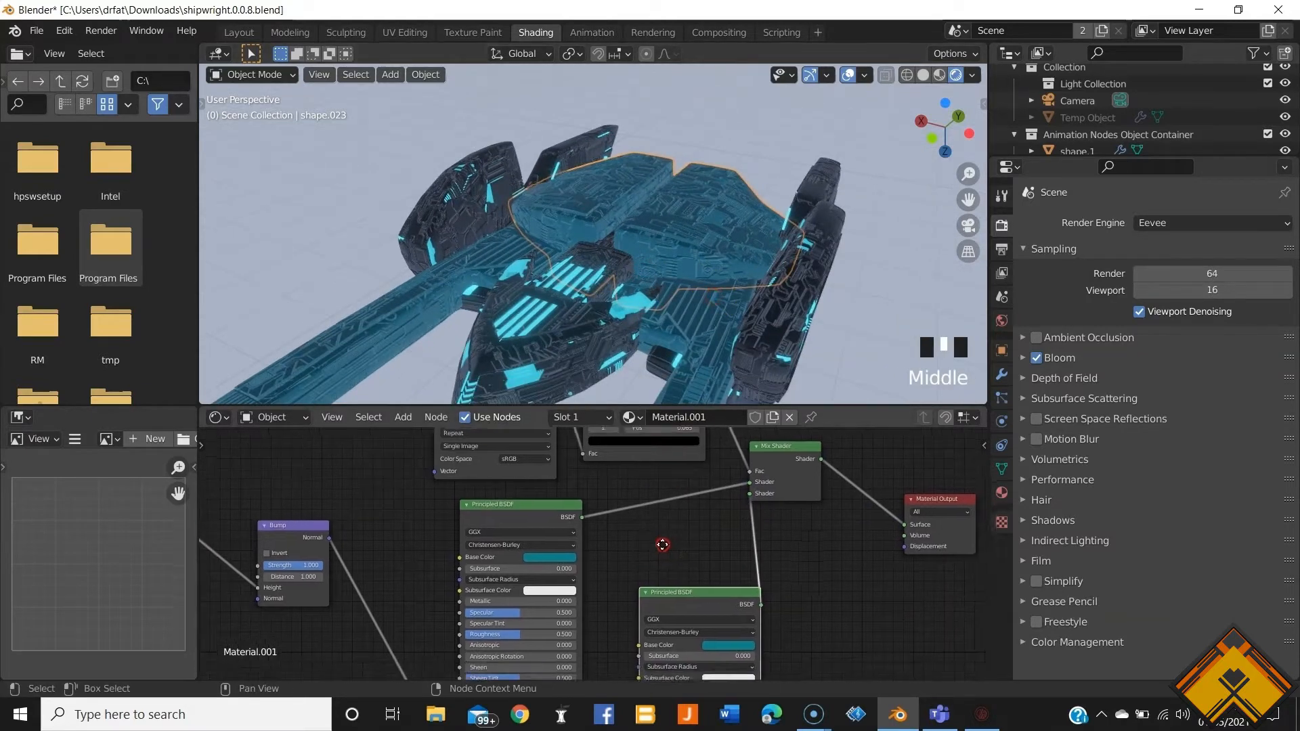
pyautogui.click(728, 642)
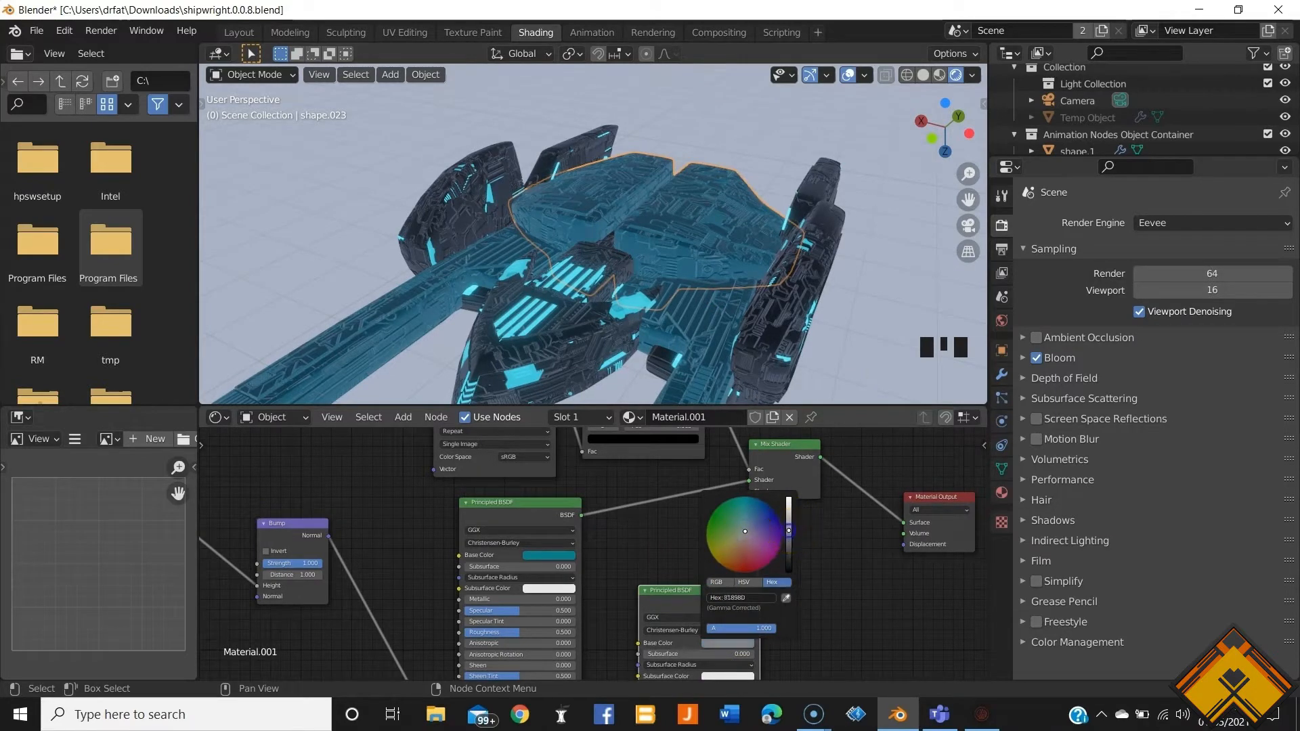
pyautogui.moveTo(787, 530); pyautogui.dragTo(796, 564)
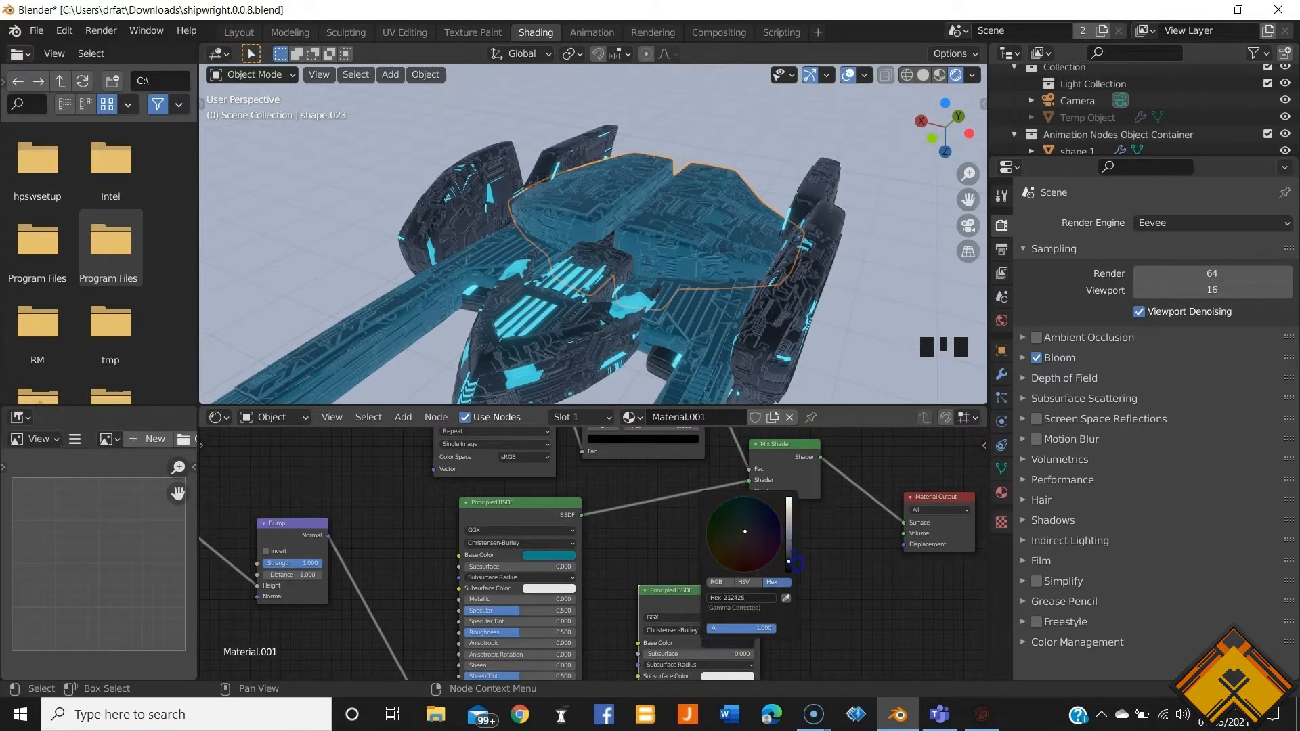
# Step: Try flipping the hull's ColorRamp and shifting its black and white stops to vary the two-tone panel pattern
pyautogui.moveTo(639, 473); pyautogui.dragTo(652, 554, button='middle')
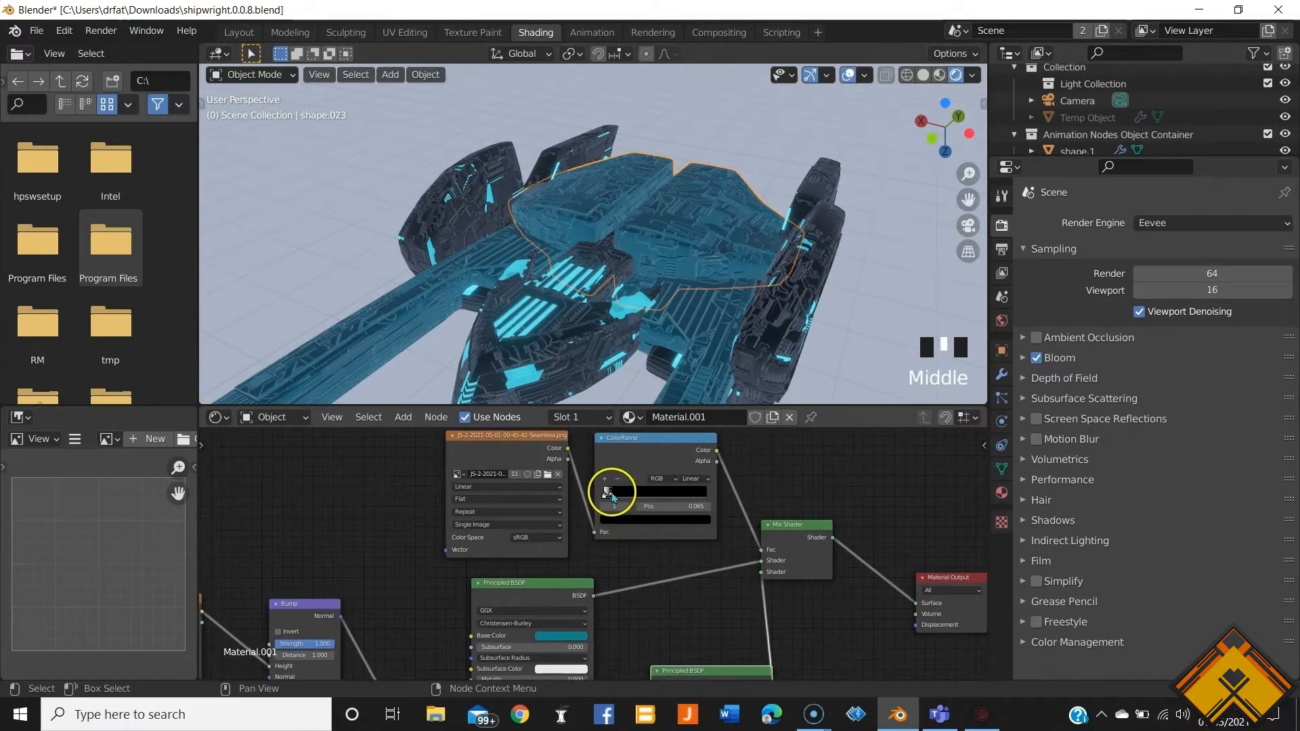
pyautogui.moveTo(611, 496)
pyautogui.mouseDown()
pyautogui.moveTo(630, 501)
pyautogui.moveTo(608, 497)
pyautogui.mouseUp()
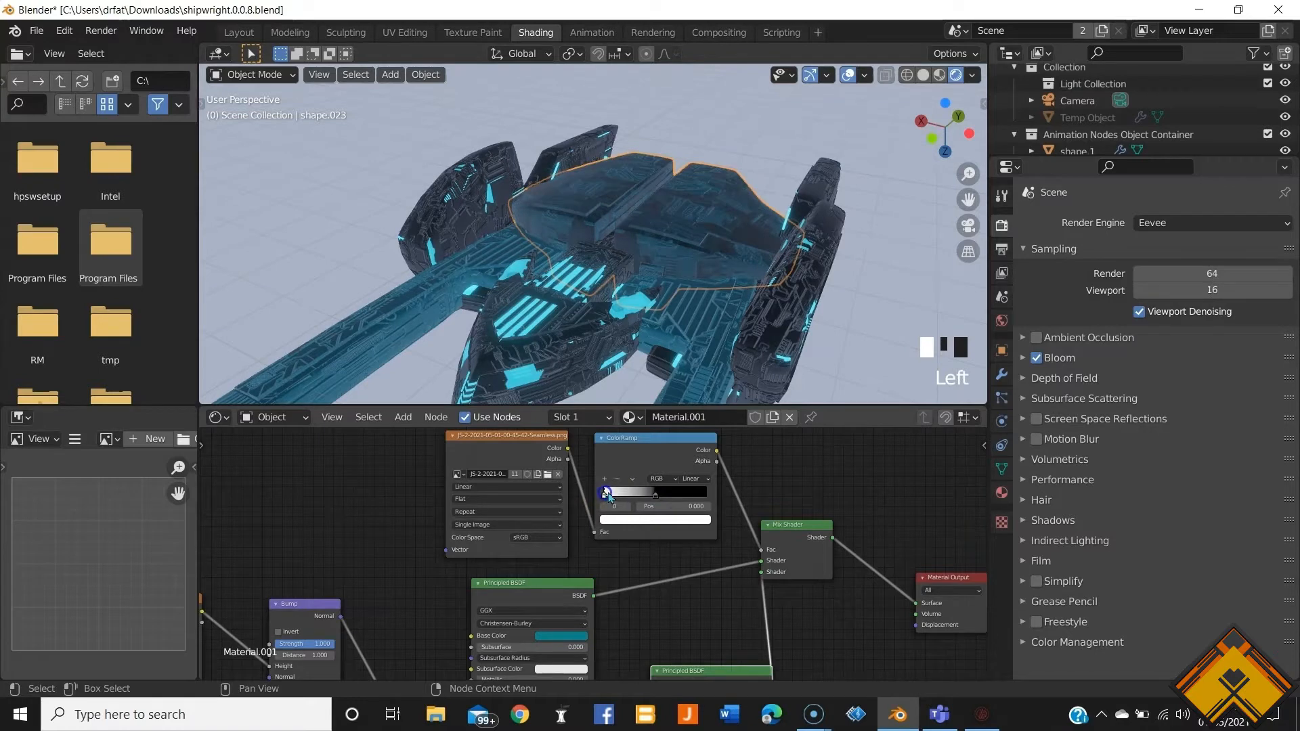
pyautogui.click(632, 478)
pyautogui.click(653, 492)
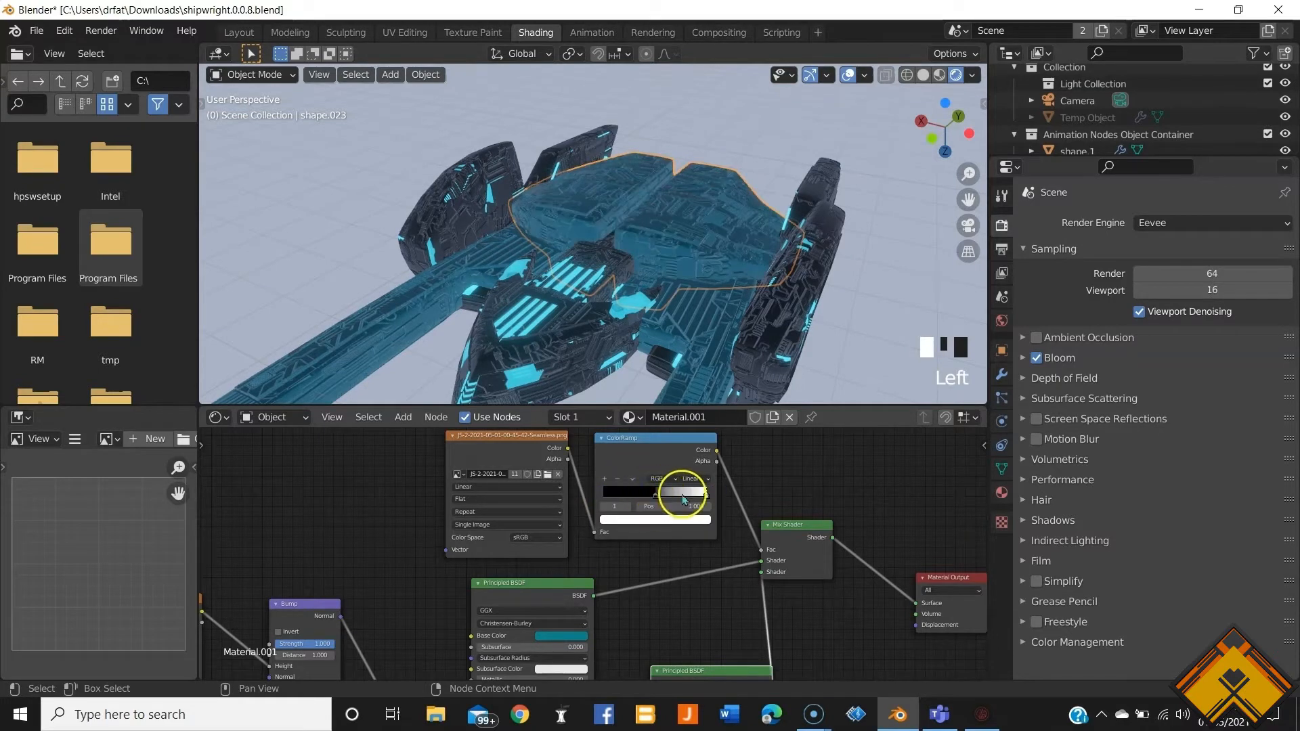
pyautogui.moveTo(663, 492)
pyautogui.mouseDown()
pyautogui.moveTo(602, 499)
pyautogui.moveTo(635, 507)
pyautogui.mouseUp()
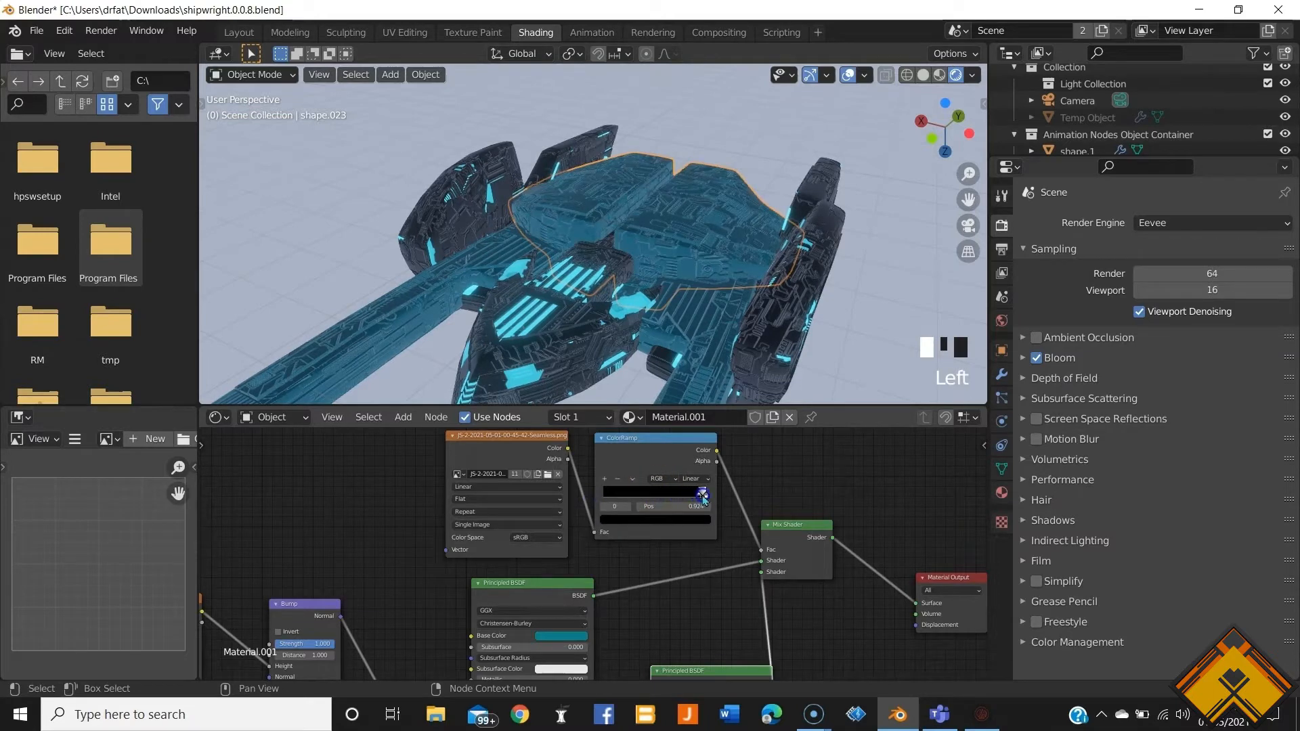
pyautogui.click(638, 489)
pyautogui.scroll(1, 679, 298)
pyautogui.moveTo(679, 298); pyautogui.dragTo(660, 366, button='middle')
pyautogui.scroll(-2, 662, 314)
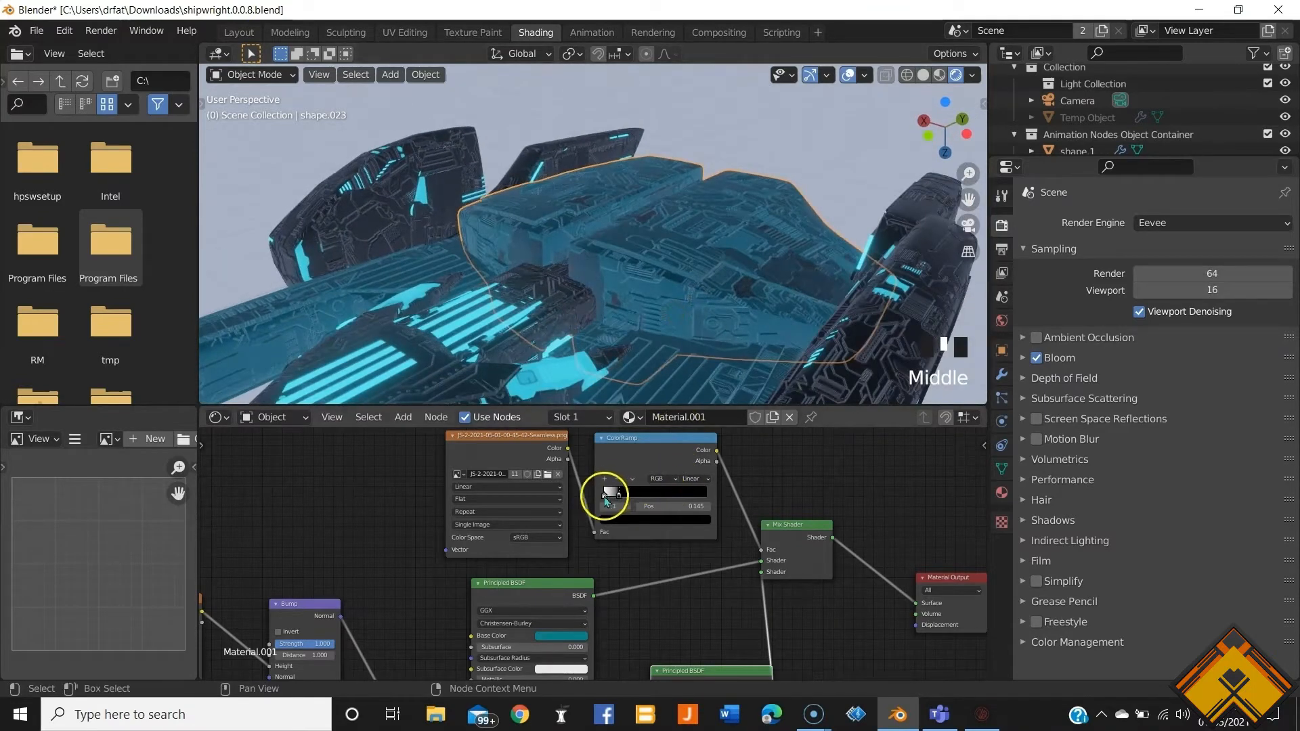
# Step: Set the hull's ColorRamp to run from black to white, with the white stop at position 0.268
pyautogui.moveTo(605, 499); pyautogui.dragTo(633, 499)
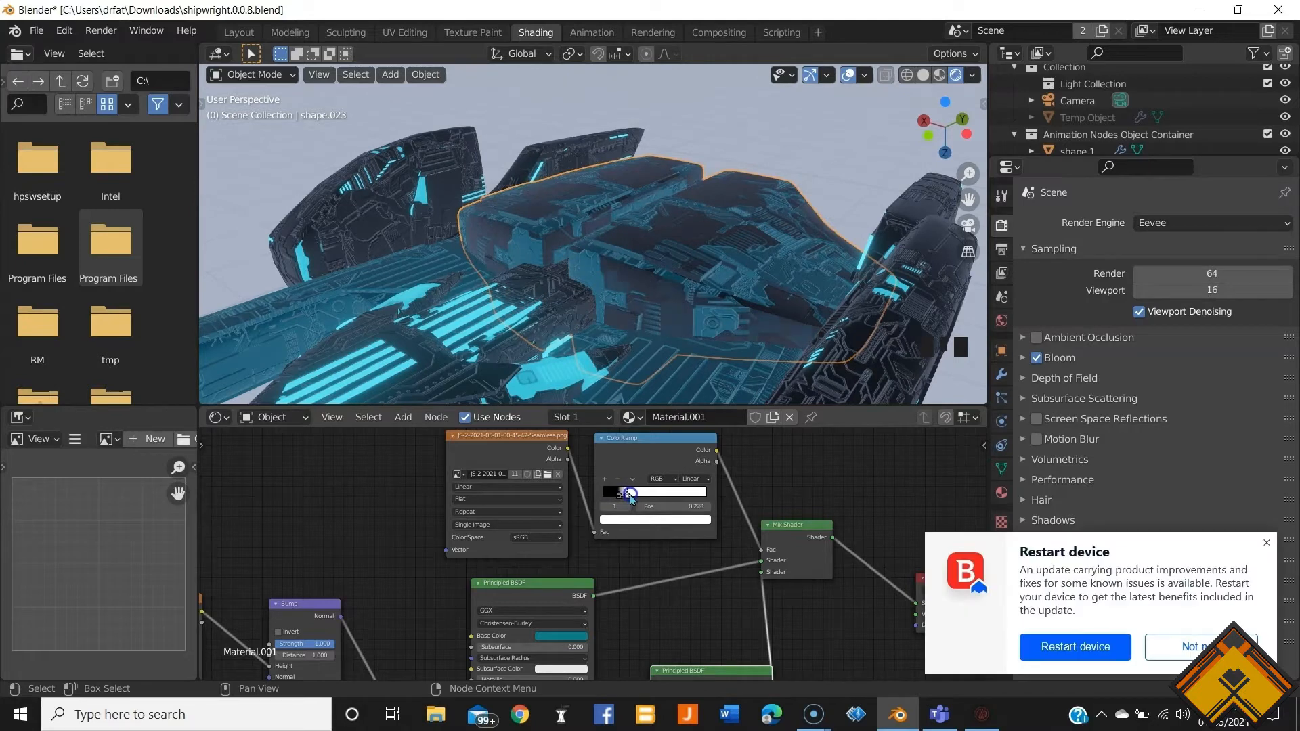
pyautogui.moveTo(630, 499); pyautogui.dragTo(634, 498)
pyautogui.scroll(-3, 673, 302)
pyautogui.moveTo(672, 302); pyautogui.dragTo(764, 283, button='middle')
pyautogui.click(771, 349)
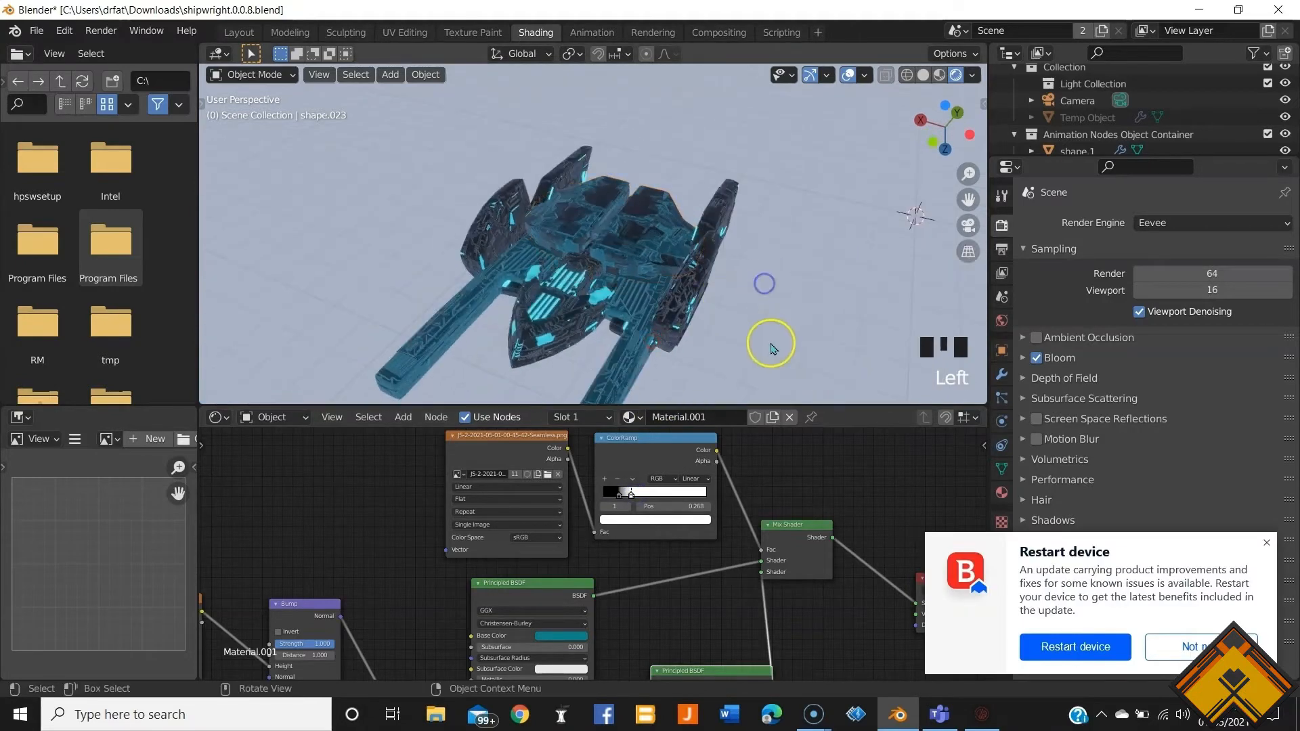
# Step: Link the central hull's two-tone material to the section with the two long front booms
pyautogui.moveTo(771, 349); pyautogui.dragTo(682, 292, button='middle')
pyautogui.scroll(3, 711, 319)
pyautogui.click(683, 291)
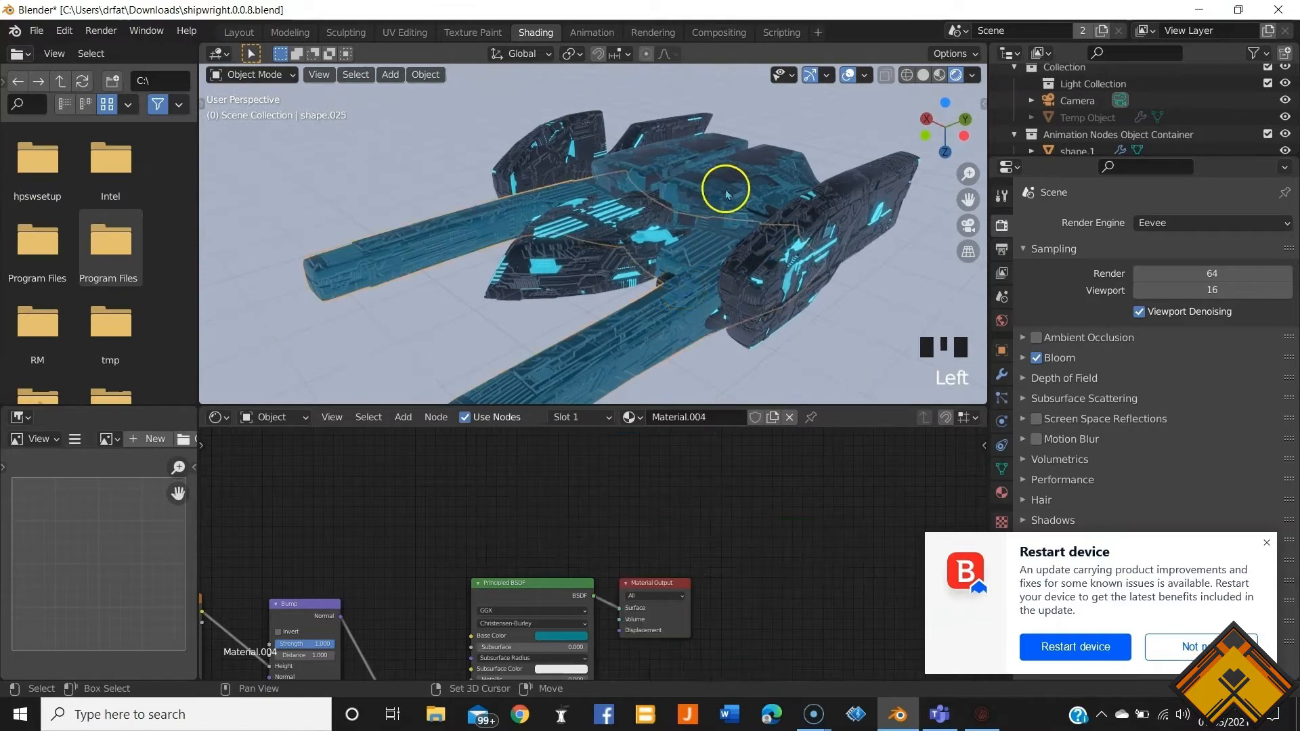
pyautogui.keyDown('shift'); pyautogui.click(778, 210); pyautogui.keyUp('shift')
pyautogui.moveTo(778, 209); pyautogui.dragTo(647, 222, button='middle')
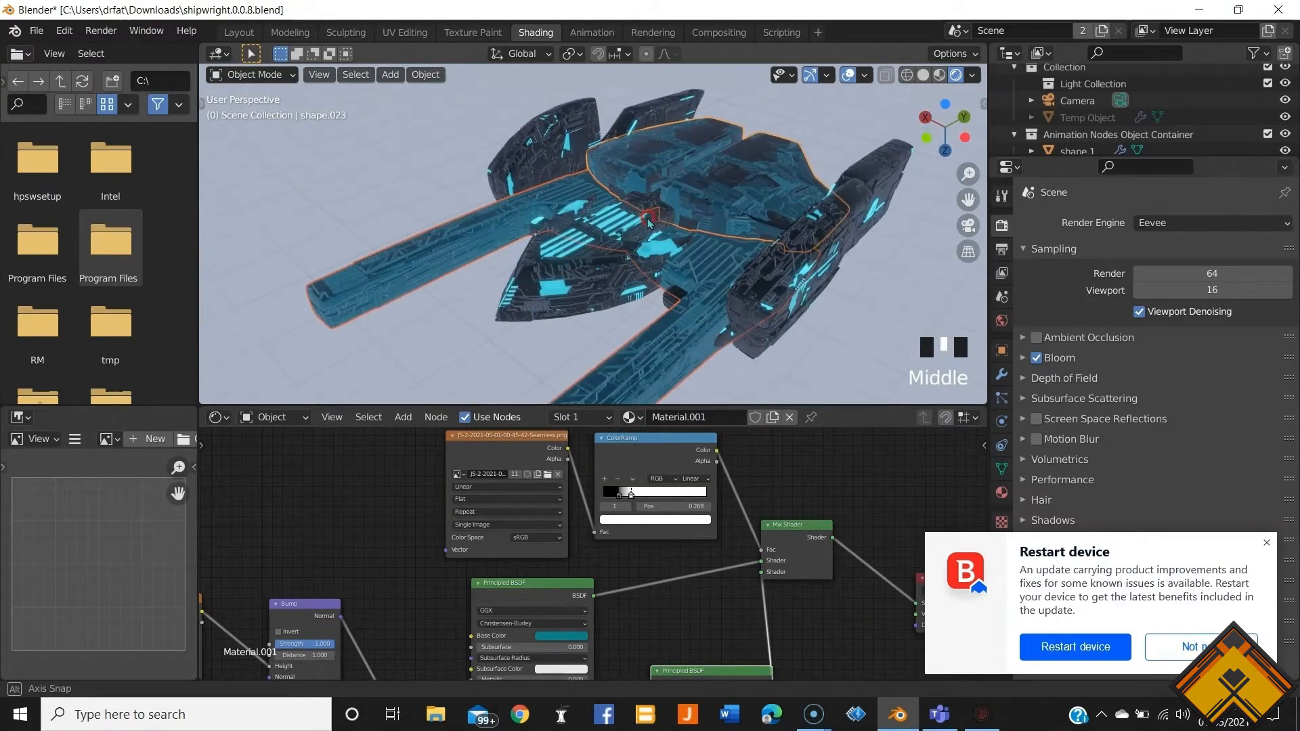
pyautogui.hotkey('ctrl', 'l')
pyautogui.click(674, 310)
pyautogui.click(534, 335)
# Step: Raise the Emission strength in the side pods' glowing material to 10
pyautogui.moveTo(514, 320); pyautogui.dragTo(690, 316, button='middle')
pyautogui.scroll(4, 612, 297)
pyautogui.scroll(-3, 531, 299)
pyautogui.scroll(-1, 690, 316)
pyautogui.scroll(3, 699, 328)
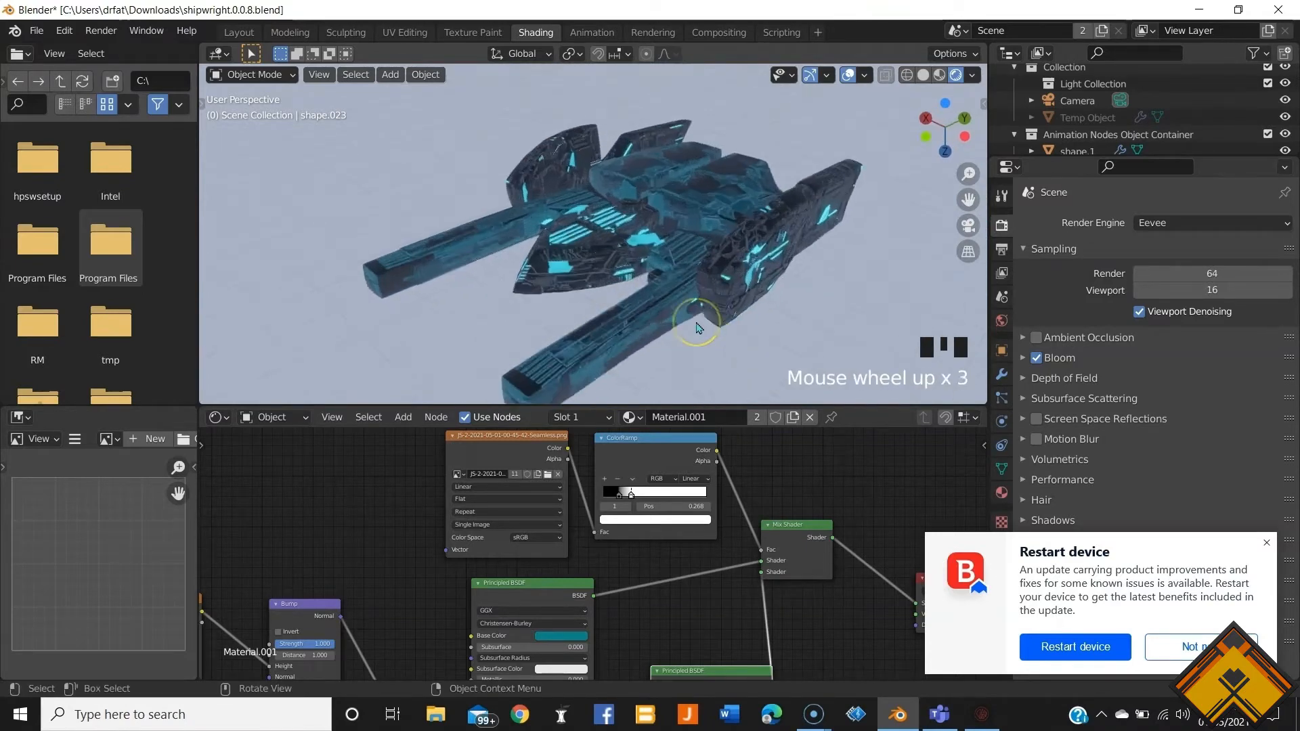
pyautogui.scroll(2, 698, 326)
pyautogui.click(745, 370)
pyautogui.scroll(-1, 665, 675)
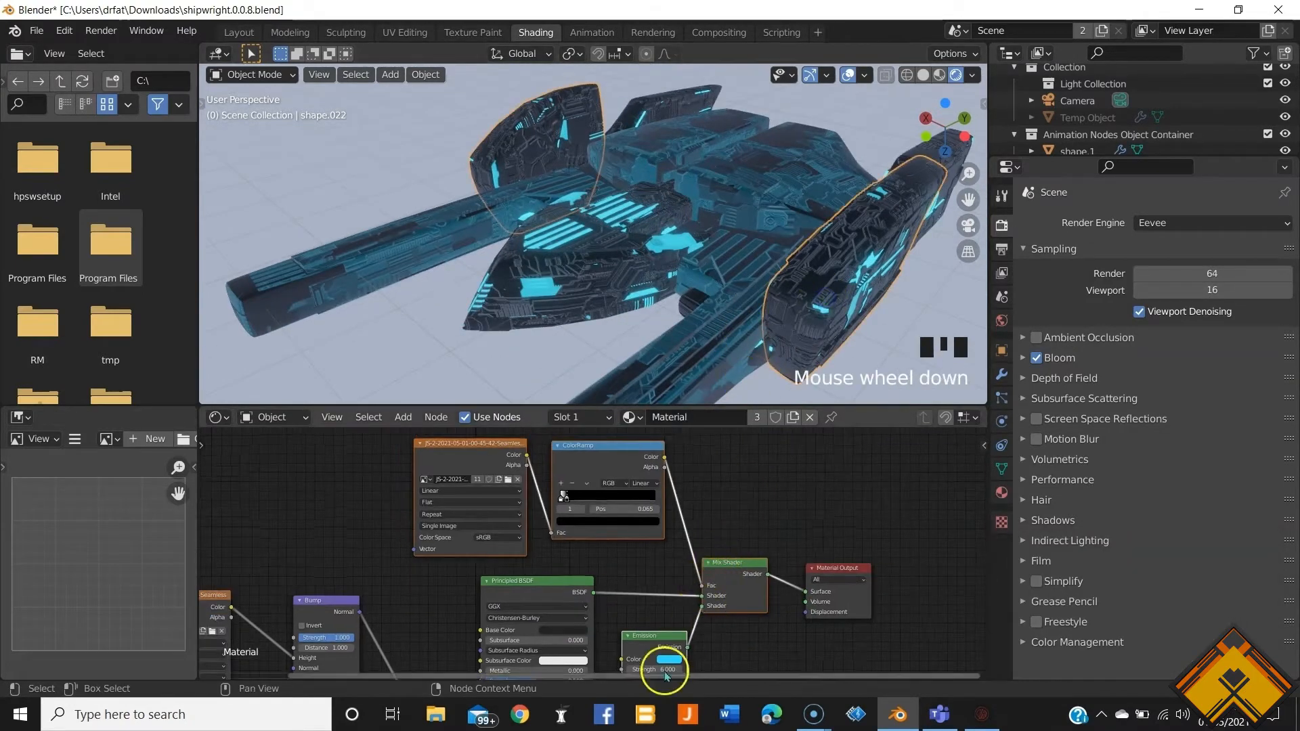
pyautogui.press('Return')
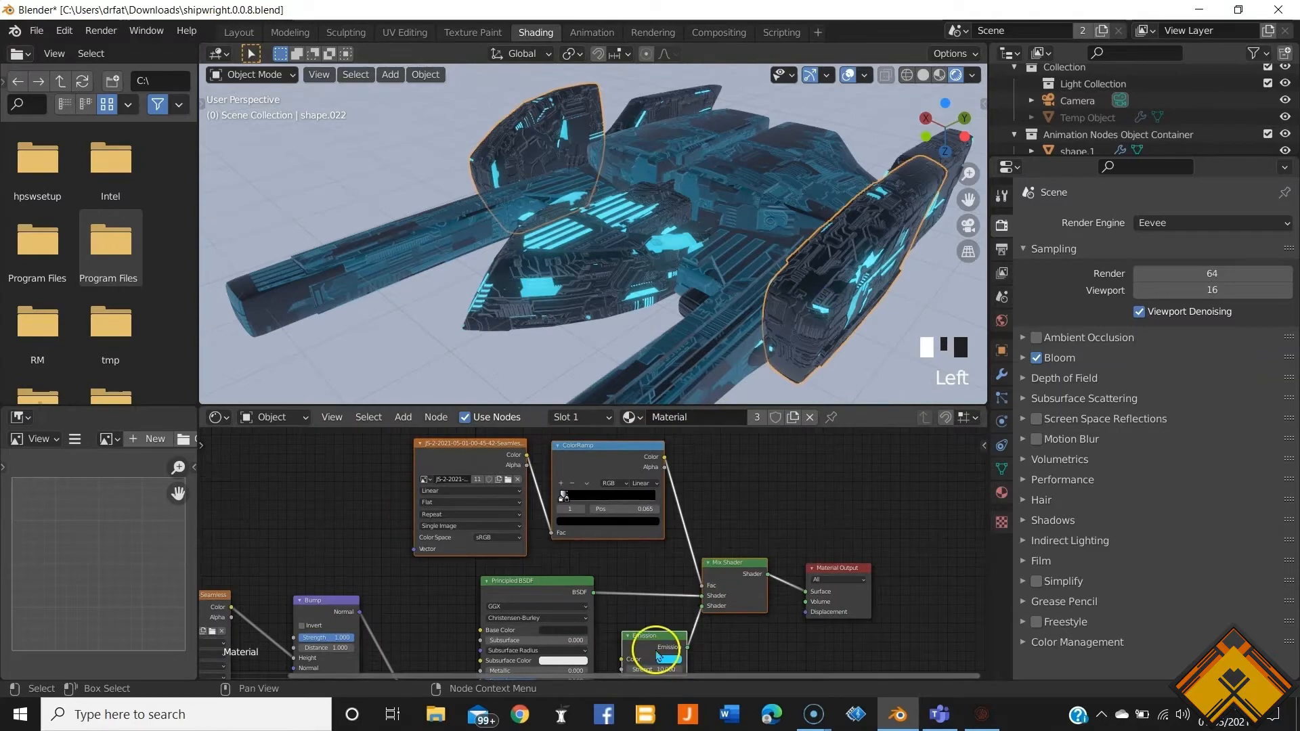
# Step: Select the two rows of large flat panel faces along the side of the small front pod in Edit Mode
pyautogui.moveTo(601, 319); pyautogui.dragTo(345, 359, button='middle')
pyautogui.scroll(5, 680, 289)
pyautogui.moveTo(680, 289); pyautogui.dragTo(600, 247, button='middle')
pyautogui.scroll(2, 684, 301)
pyautogui.scroll(3, 671, 291)
pyautogui.scroll(-2, 695, 263)
pyautogui.press('Tab')
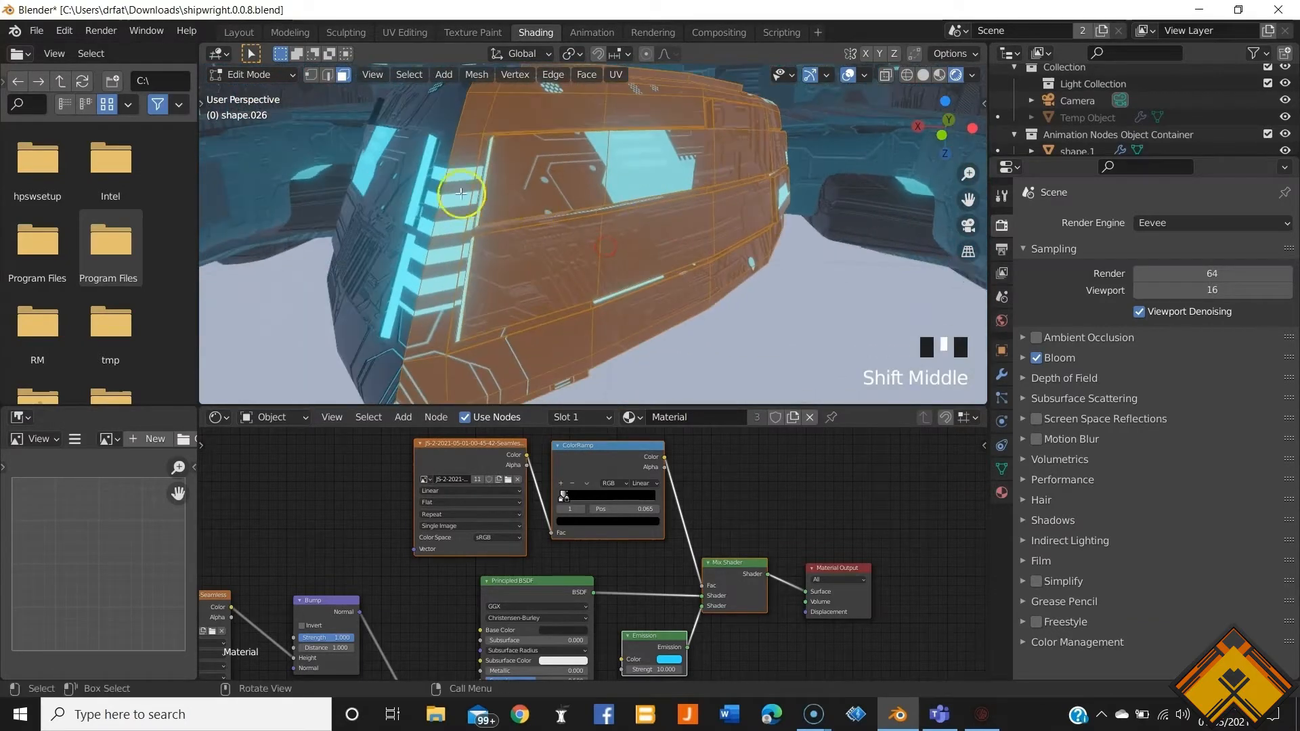
pyautogui.click(514, 180)
pyautogui.keyDown('shift'); pyautogui.moveTo(514, 180); pyautogui.dragTo(508, 201, button='middle'); pyautogui.keyUp('shift')
pyautogui.keyDown('shift'); pyautogui.click(487, 225); pyautogui.keyUp('shift')
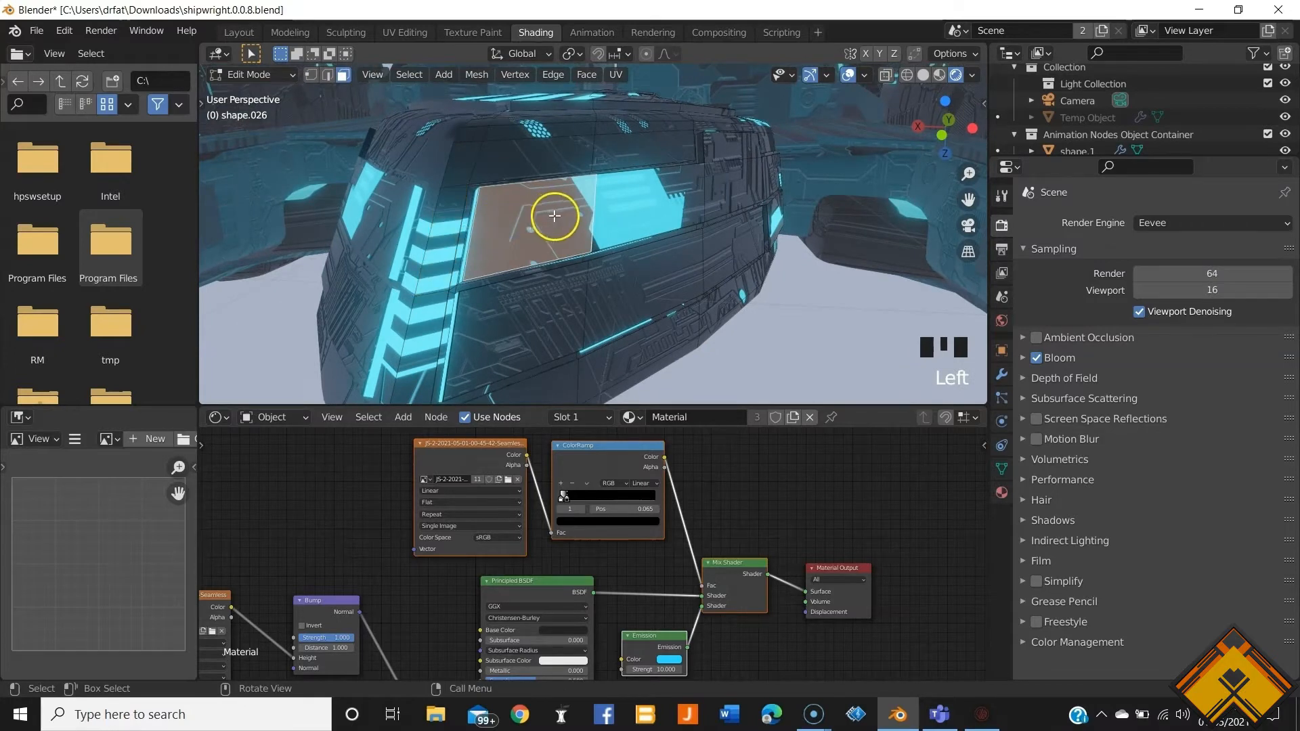
pyautogui.moveTo(566, 304); pyautogui.dragTo(630, 237, button='middle')
pyautogui.keyDown('shift'); pyautogui.click(664, 195); pyautogui.keyUp('shift')
pyautogui.moveTo(611, 257)
pyautogui.mouseDown(button='middle')
pyautogui.moveTo(554, 242)
pyautogui.moveTo(487, 256)
pyautogui.moveTo(613, 248)
pyautogui.mouseUp(button='middle')
pyautogui.scroll(2, 486, 256)
pyautogui.scroll(-1, 485, 256)
pyautogui.scroll(2, 522, 255)
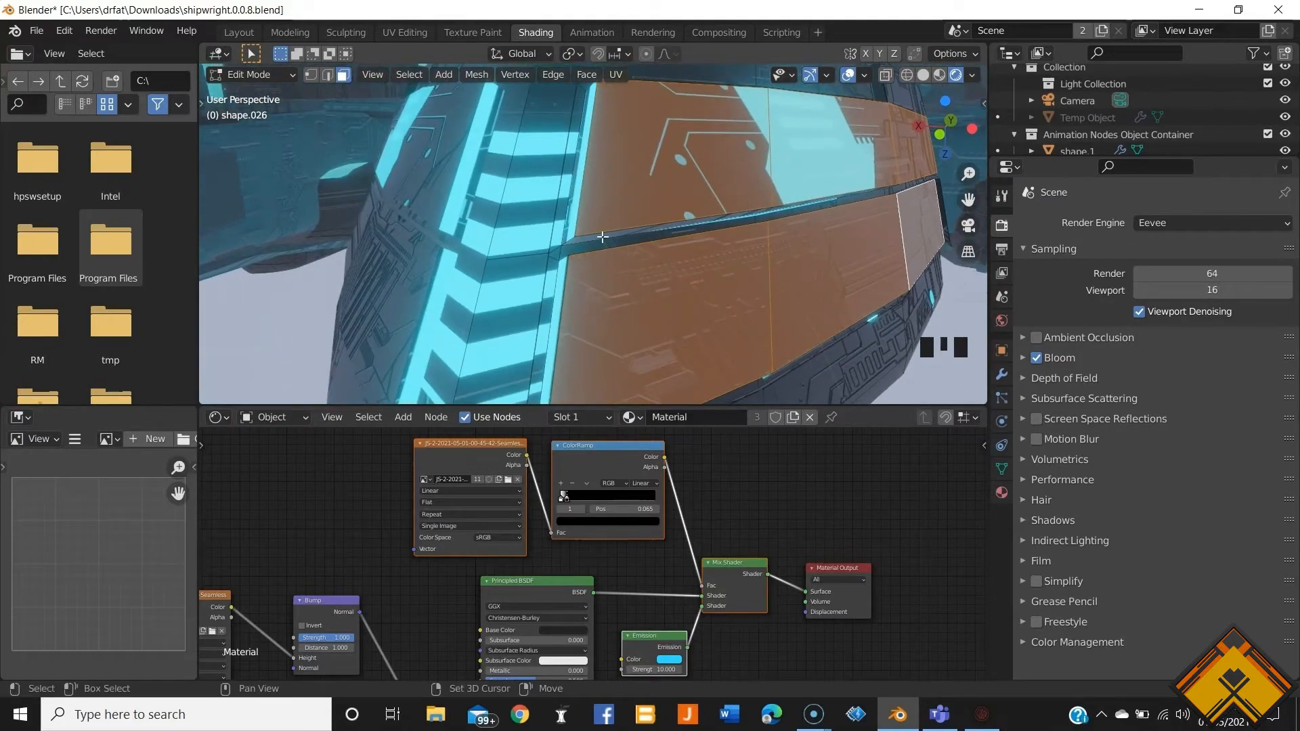
pyautogui.scroll(1, 614, 235)
pyautogui.scroll(-1, 614, 235)
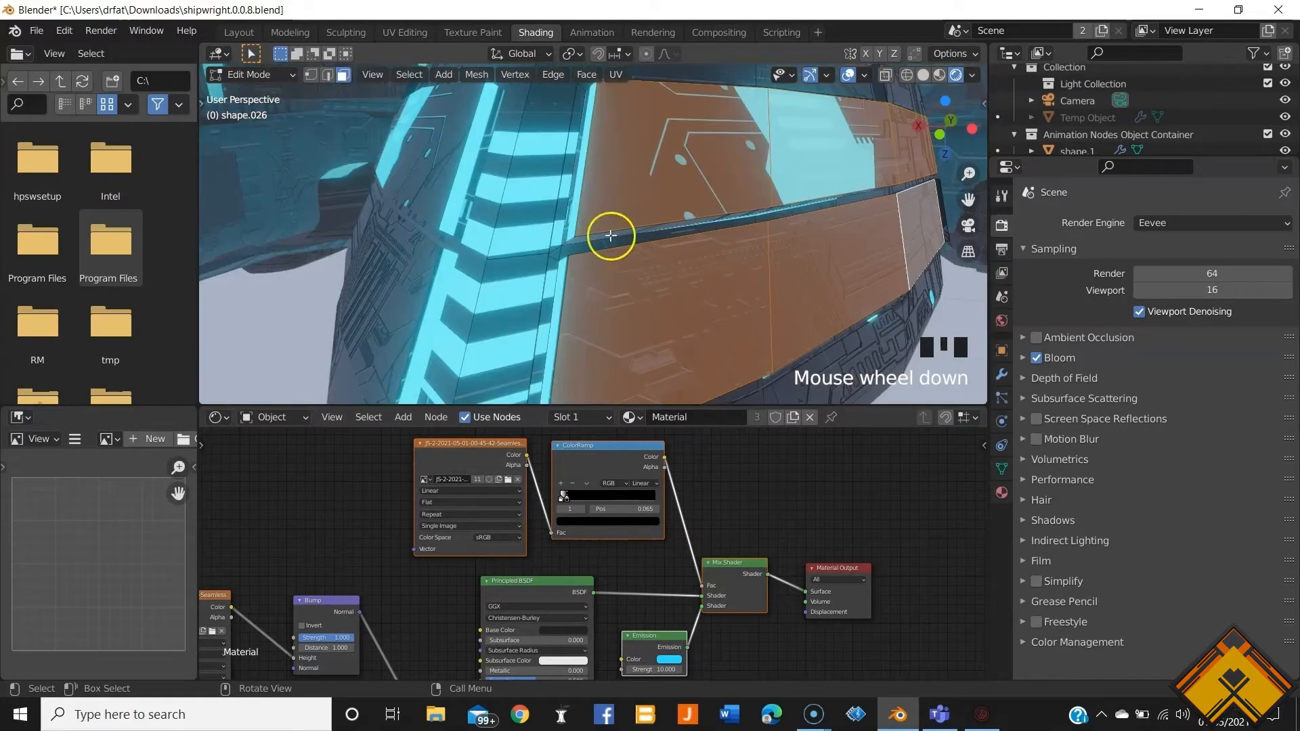
# Step: Add a second material slot with a new material to the front pod and assign it to the selected side panels
pyautogui.moveTo(611, 235); pyautogui.dragTo(692, 250, button='middle')
pyautogui.scroll(-1, 704, 237)
pyautogui.scroll(1, 720, 244)
pyautogui.scroll(-1, 707, 245)
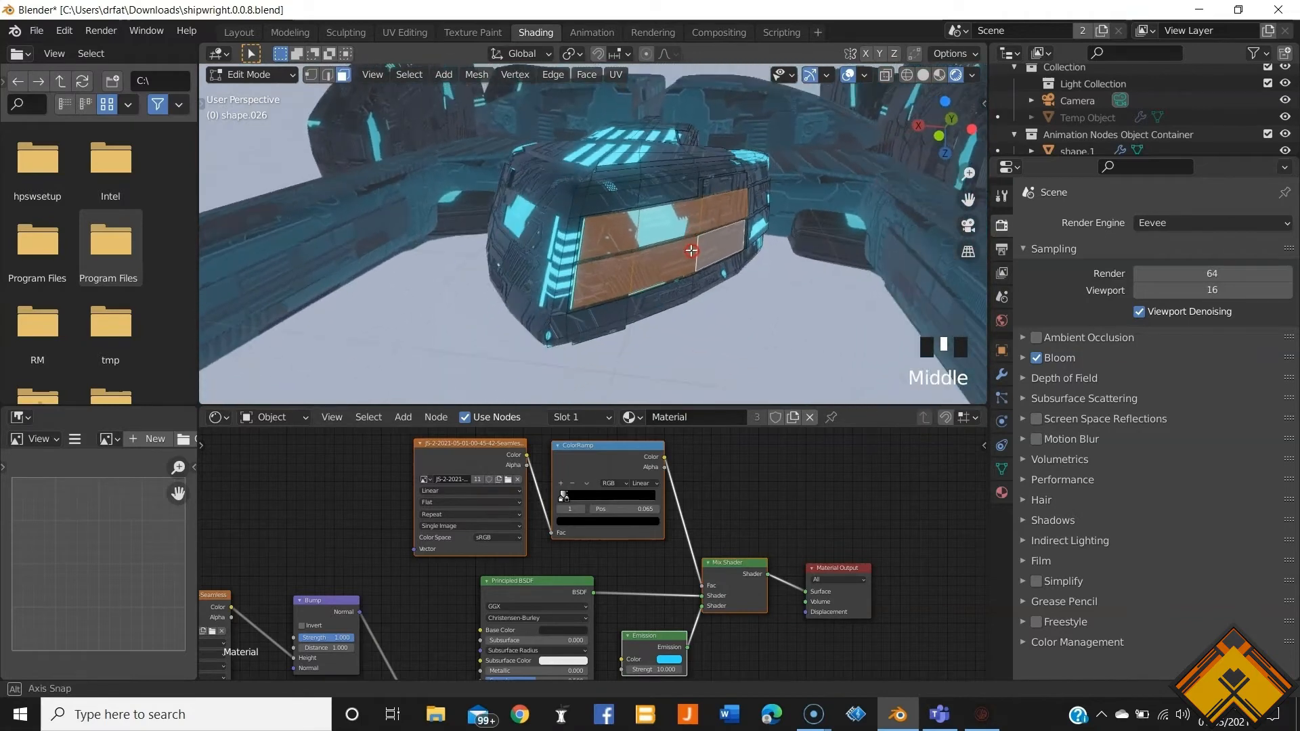
pyautogui.click(1001, 492)
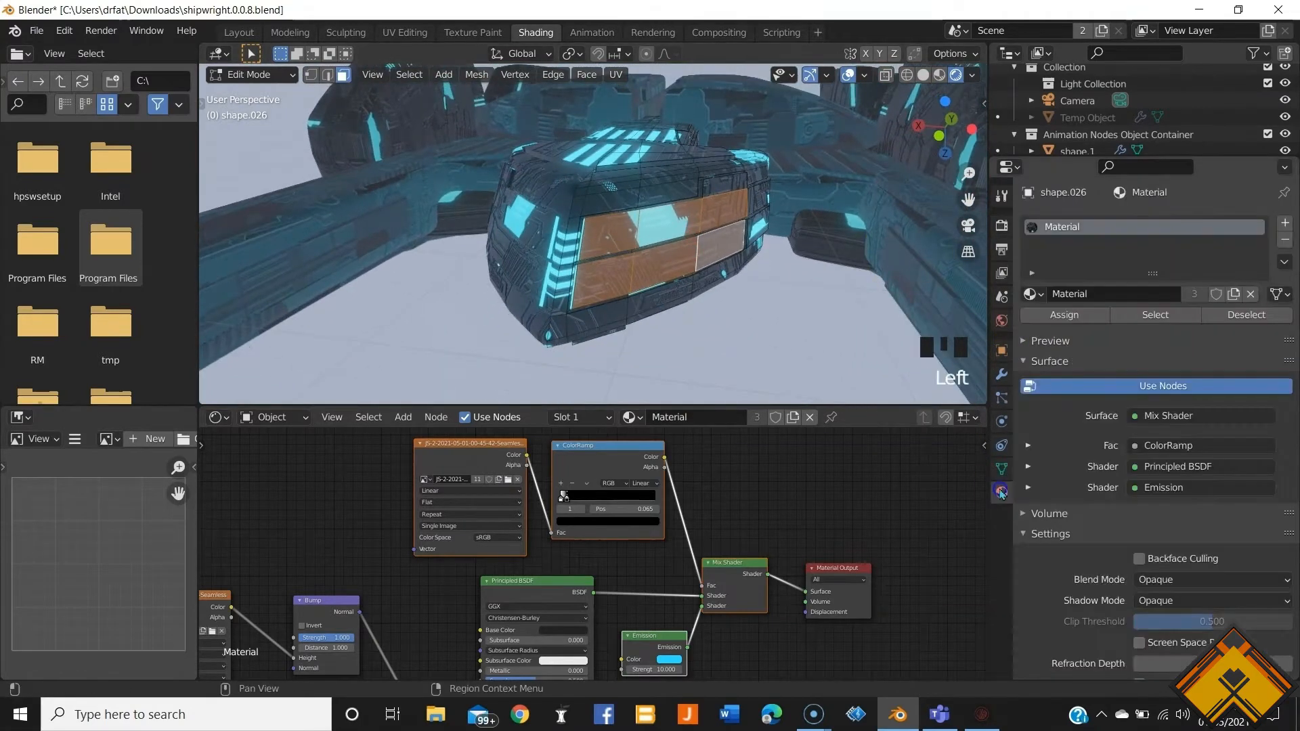
pyautogui.click(1284, 222)
pyautogui.click(1105, 327)
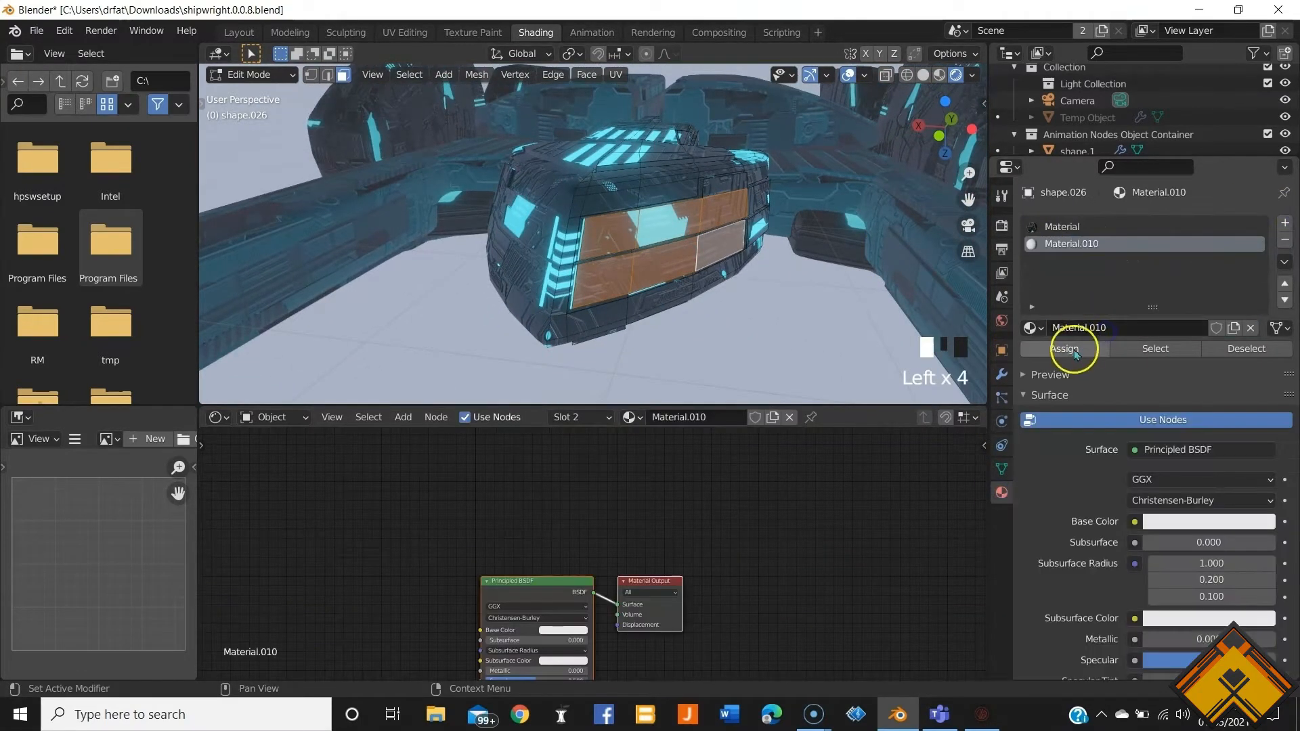
pyautogui.click(1071, 348)
pyautogui.scroll(2, 698, 298)
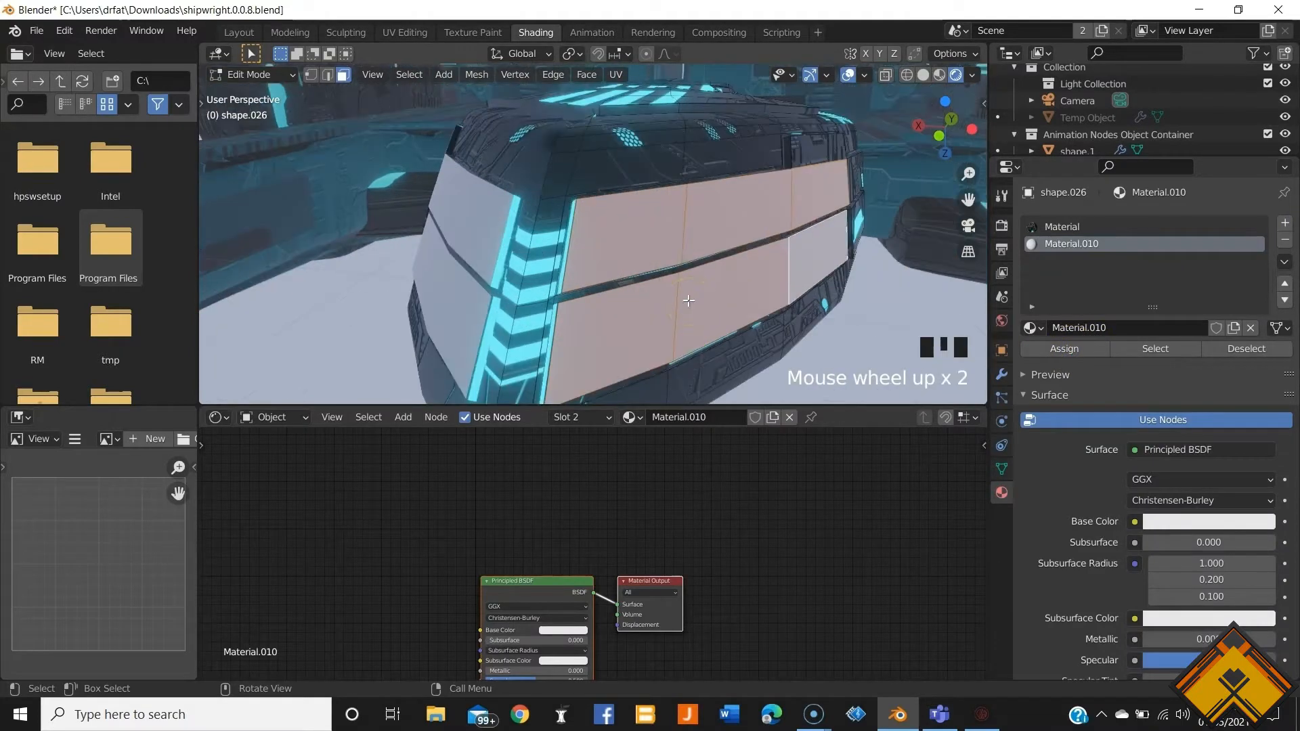
pyautogui.scroll(-1, 690, 298)
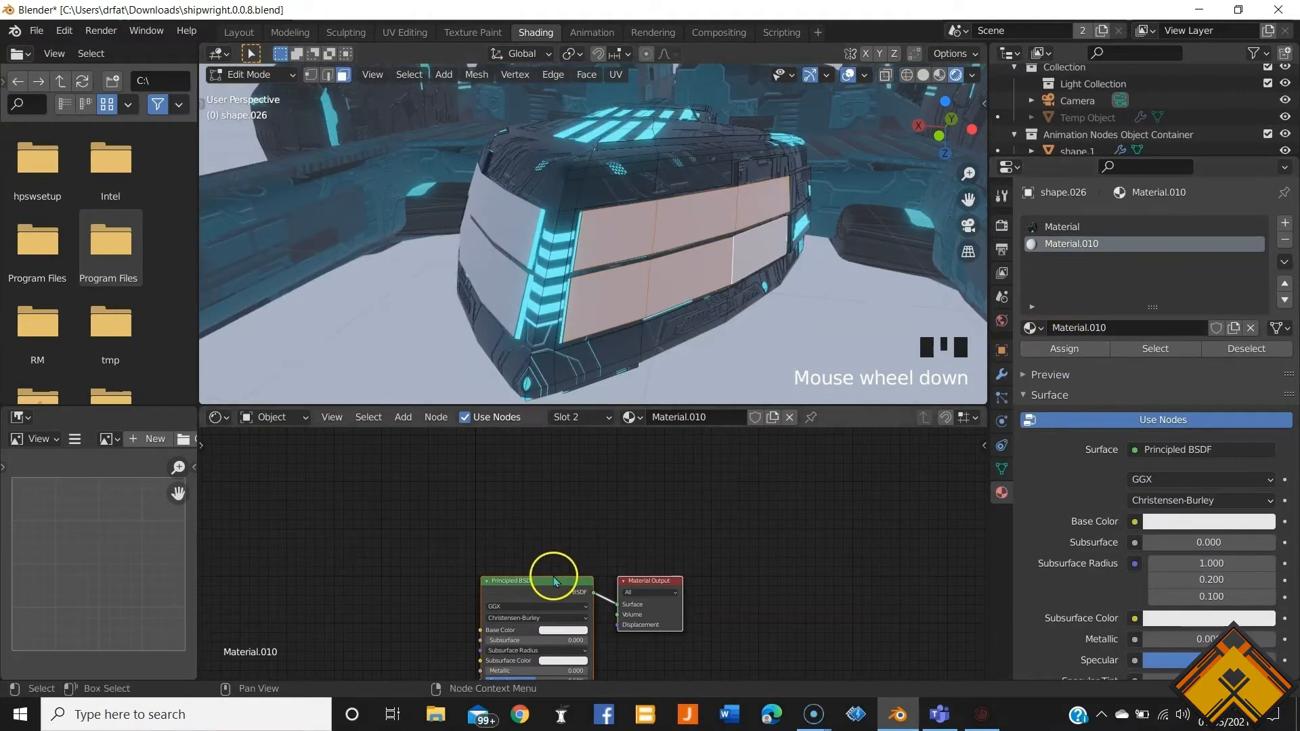
# Step: Set the side panels' material to a near-black base color, hex 060606, with Metallic at 1.000
pyautogui.moveTo(559, 585); pyautogui.dragTo(594, 450, button='middle')
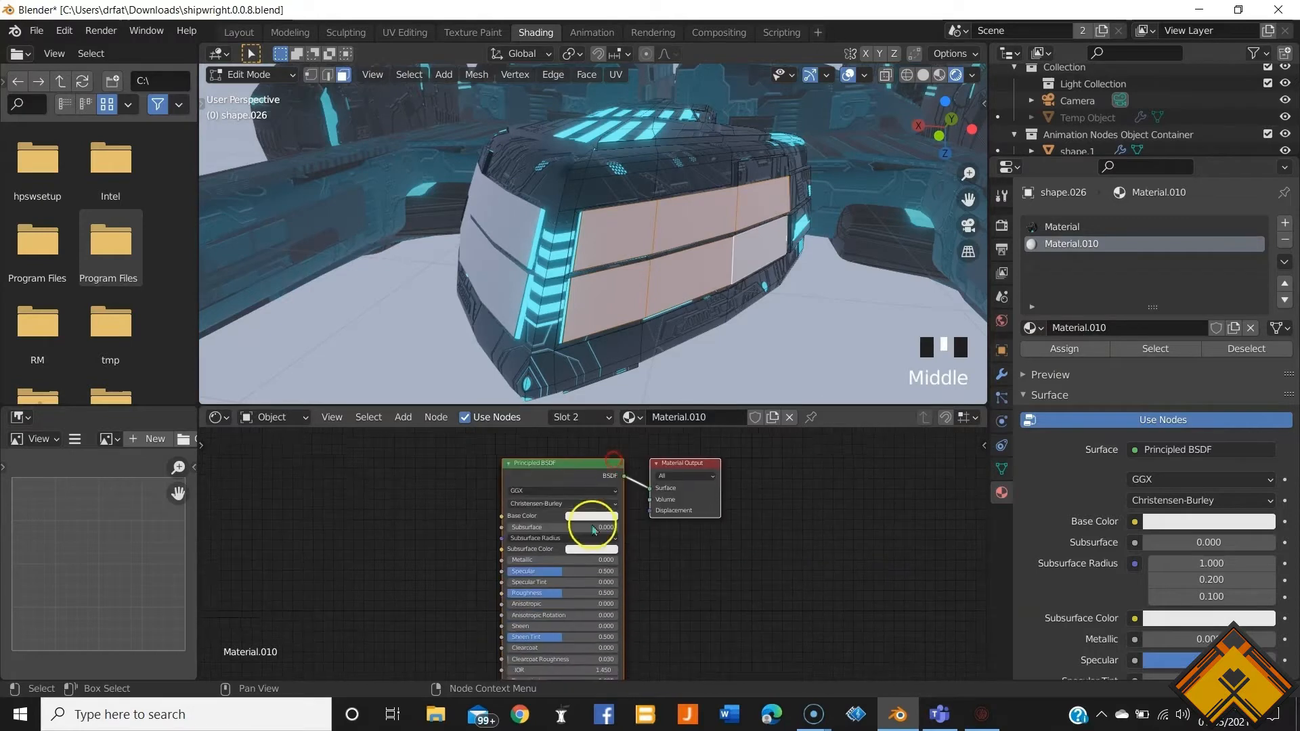
pyautogui.click(584, 517)
pyautogui.moveTo(653, 376); pyautogui.dragTo(653, 442)
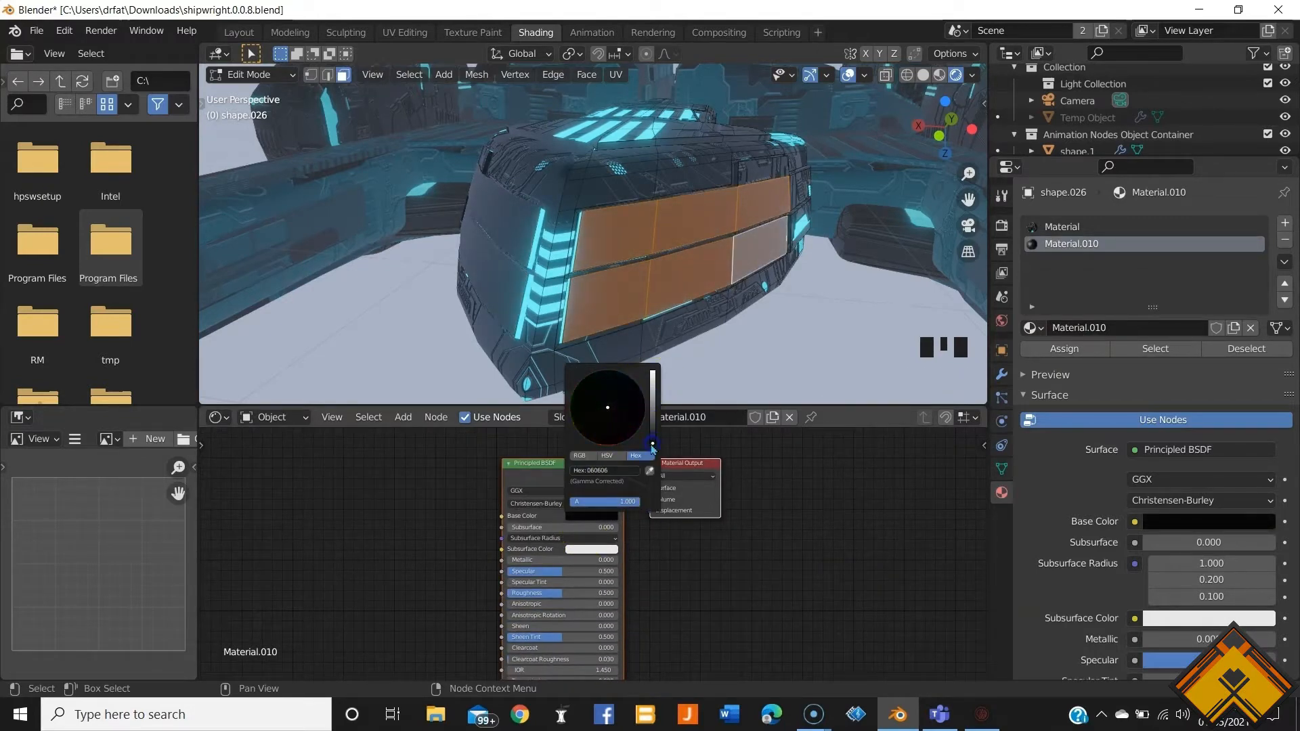
pyautogui.moveTo(517, 559); pyautogui.dragTo(633, 560)
pyautogui.scroll(-2, 754, 334)
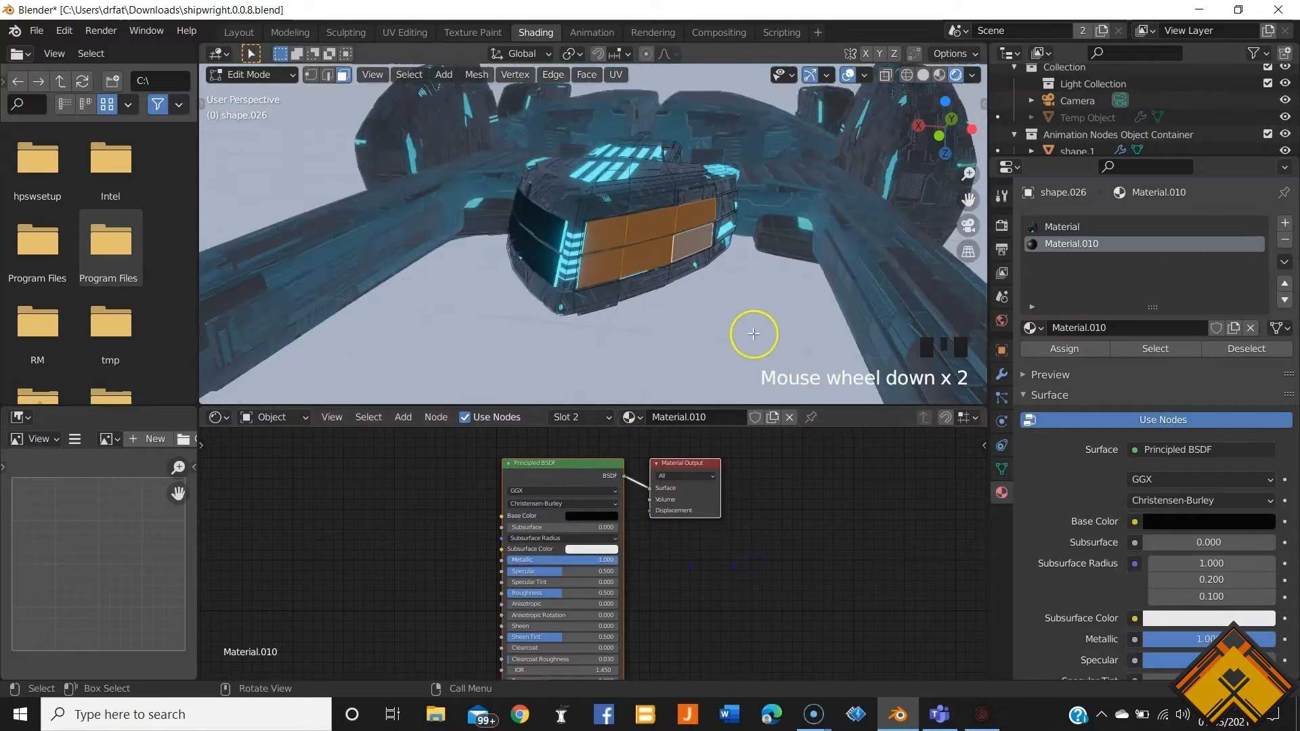
# Step: In Edit Mode, select the narrow ledge faces running between the upper and lower black panels on the front hull's side
pyautogui.moveTo(753, 334); pyautogui.dragTo(673, 302, button='middle')
pyautogui.press('Tab')
pyautogui.scroll(-2, 650, 319)
pyautogui.scroll(5, 685, 313)
pyautogui.scroll(2, 673, 302)
pyautogui.scroll(-1, 754, 281)
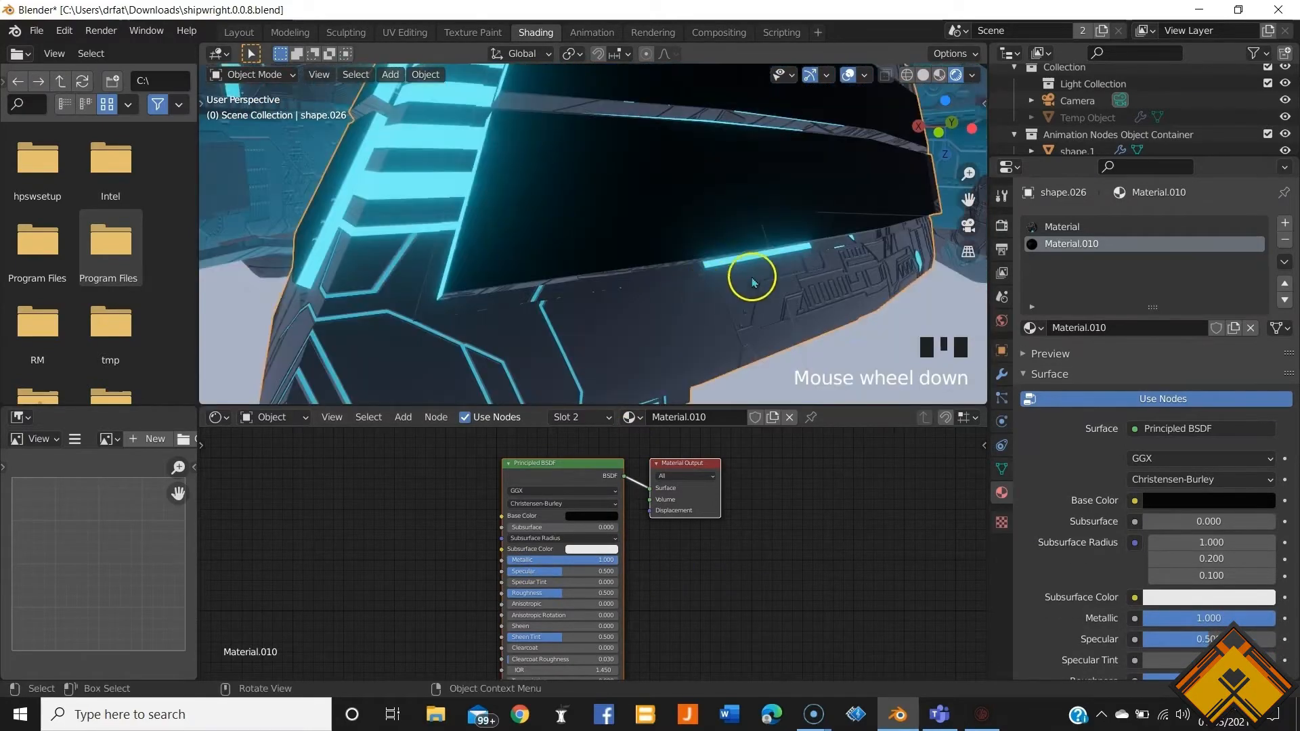
pyautogui.press('Tab')
pyautogui.moveTo(746, 226); pyautogui.dragTo(753, 198, button='middle')
pyautogui.click(774, 193)
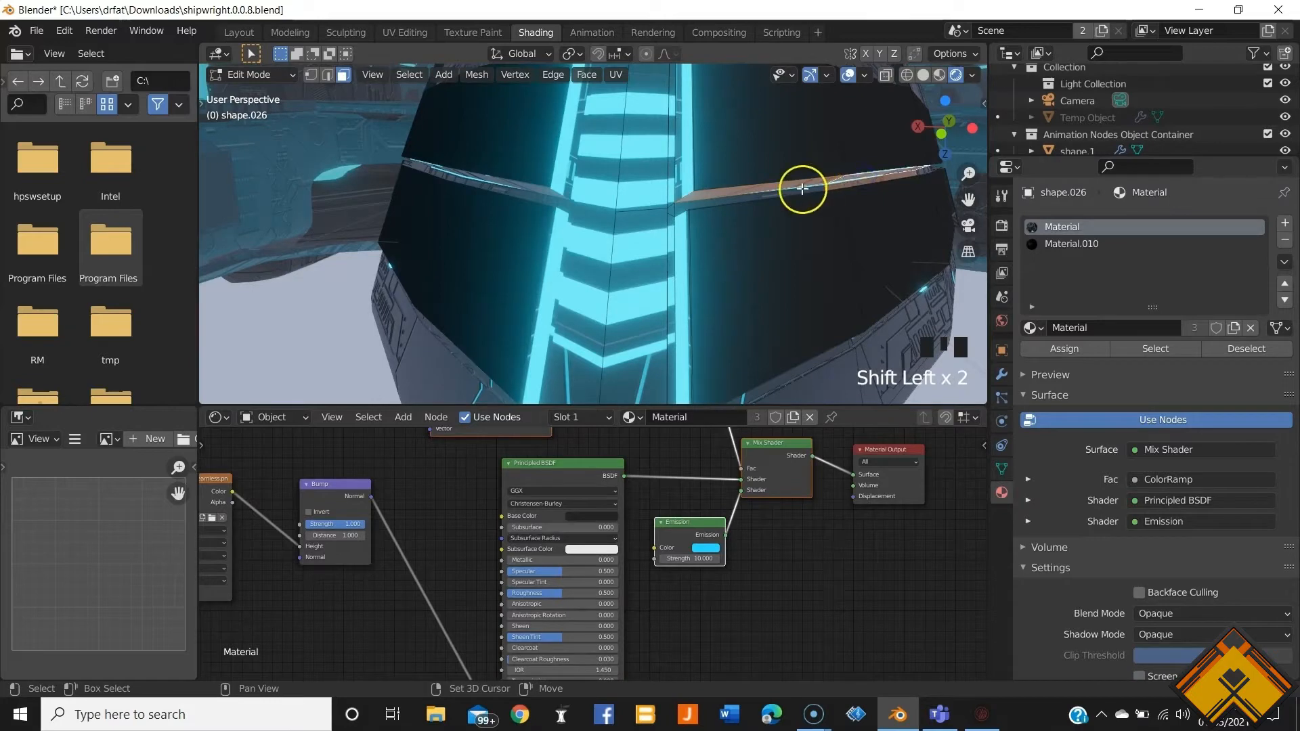
pyautogui.moveTo(859, 180); pyautogui.dragTo(711, 281, button='middle')
# Step: Add the thin ledge faces along the lower edge of the black side panels to the selection
pyautogui.scroll(2, 790, 149)
pyautogui.scroll(2, 831, 226)
pyautogui.keyDown('shift'); pyautogui.click(806, 266); pyautogui.keyUp('shift')
pyautogui.keyDown('shift'); pyautogui.click(783, 312); pyautogui.keyUp('shift')
pyautogui.scroll(-2, 748, 278)
pyautogui.scroll(2, 711, 255)
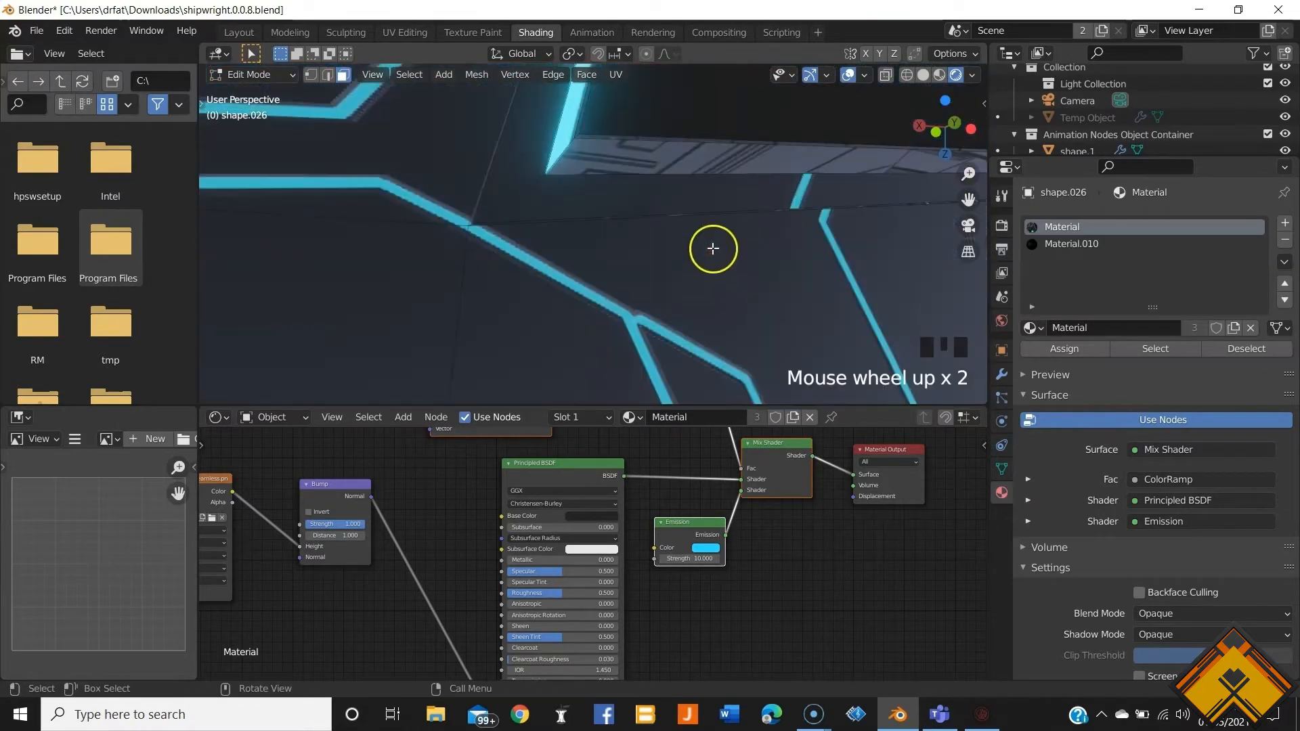
pyautogui.scroll(-1, 689, 222)
pyautogui.moveTo(672, 213); pyautogui.dragTo(689, 204, button='middle')
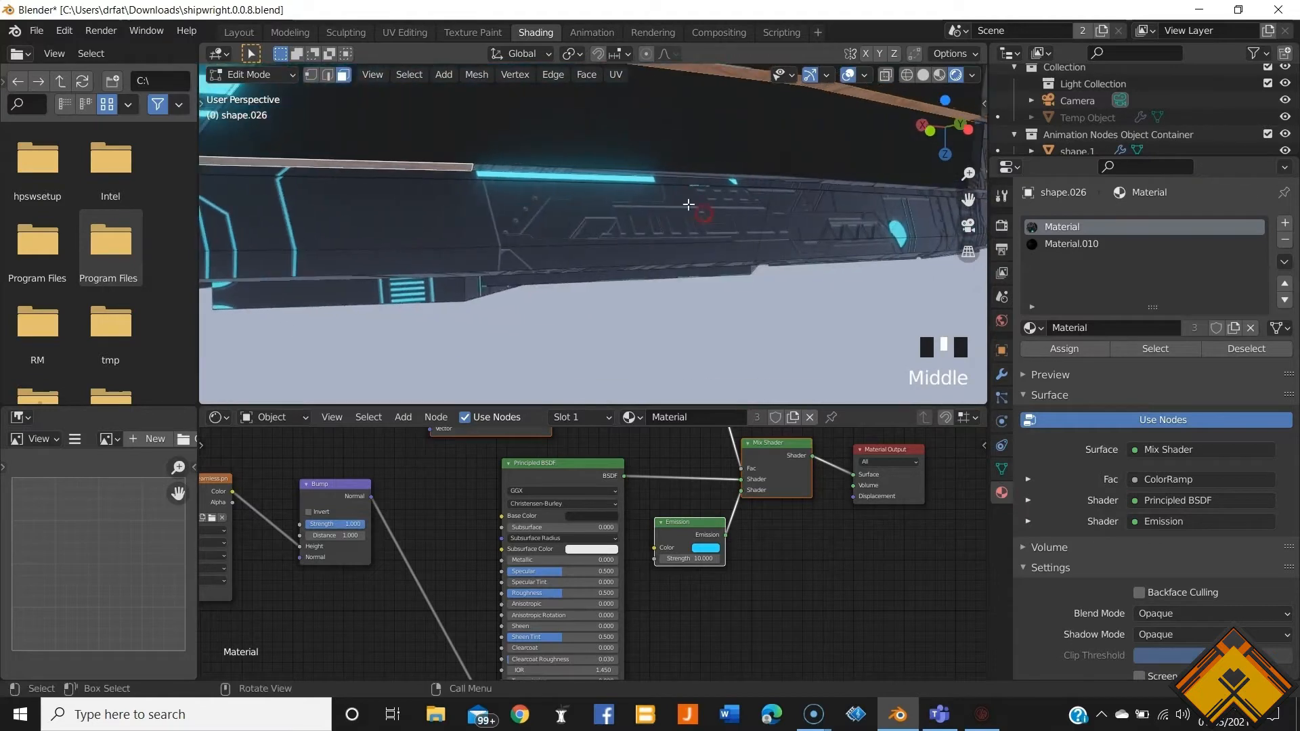
pyautogui.keyDown('shift'); pyautogui.click(735, 181); pyautogui.keyUp('shift')
pyautogui.keyDown('shift'); pyautogui.click(793, 181); pyautogui.keyUp('shift')
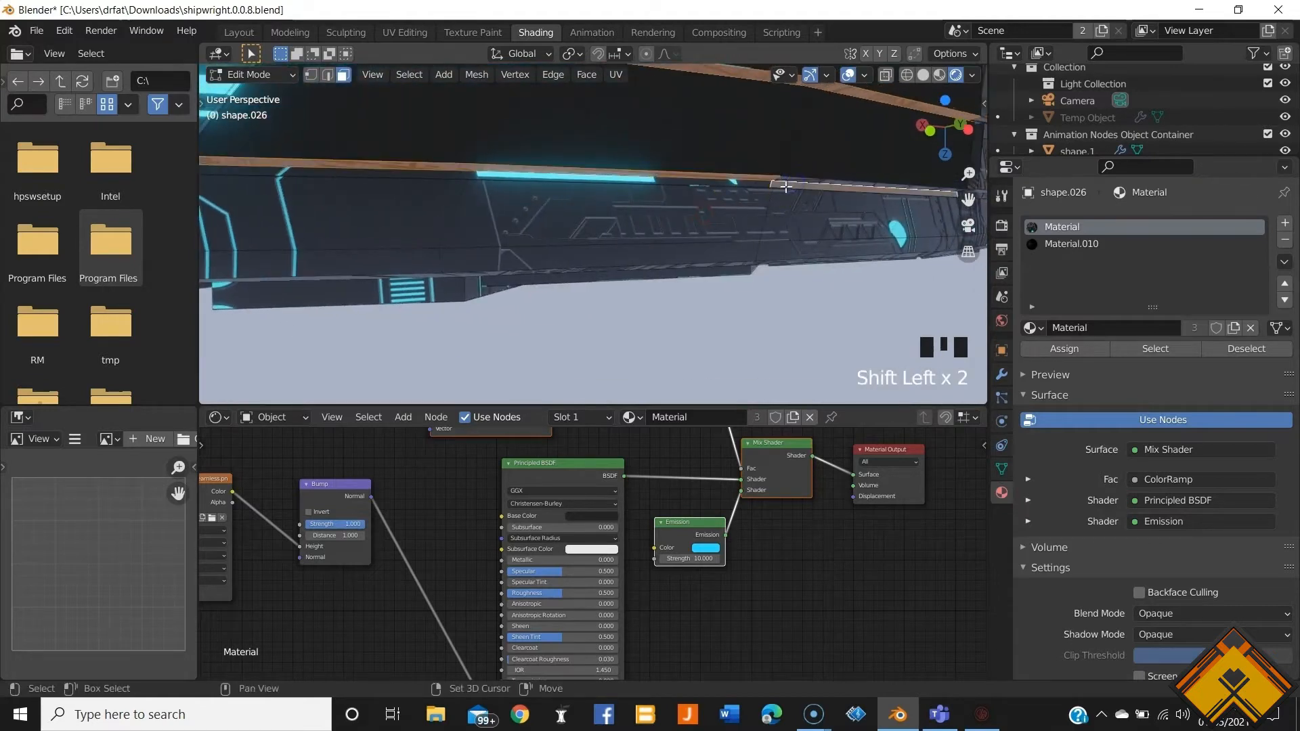
pyautogui.moveTo(793, 178); pyautogui.dragTo(802, 206, button='middle')
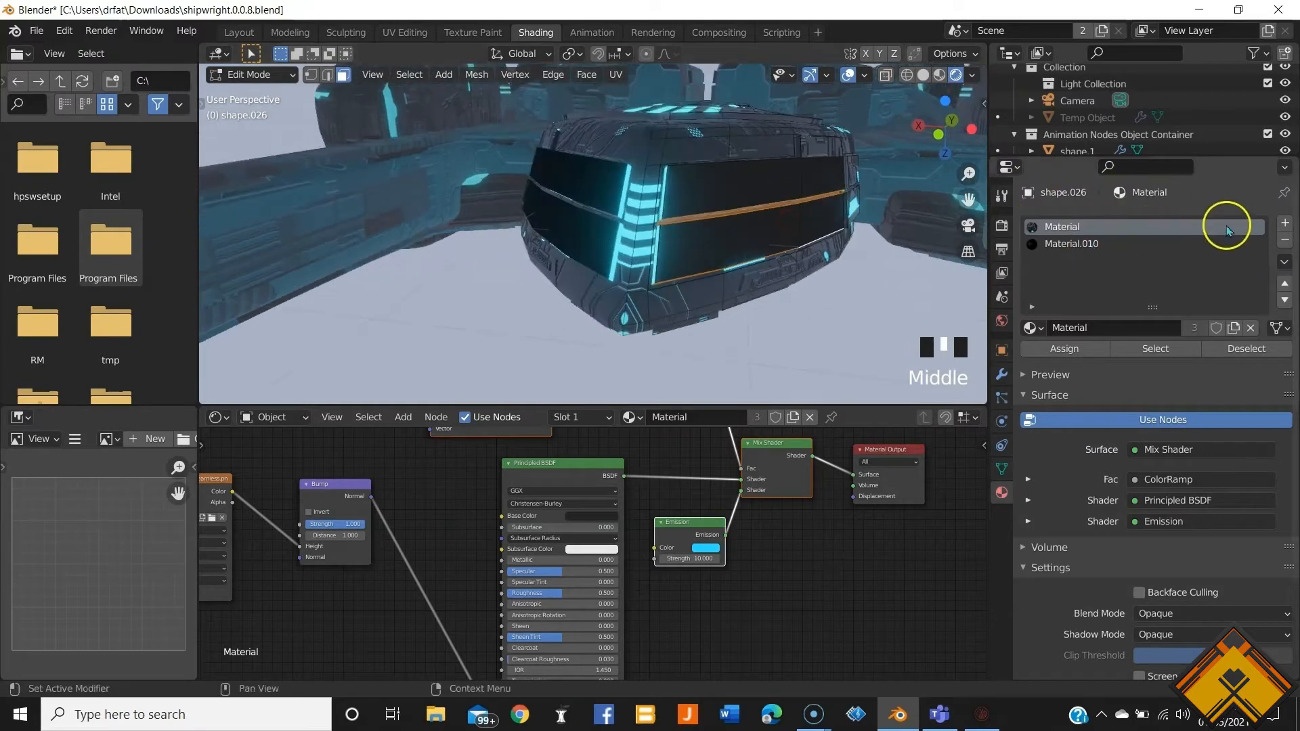
# Step: Assign a new material in its own slot to the selected ledge faces and darken its base color to hex 0F0F0F
pyautogui.click(1284, 223)
pyautogui.click(1091, 330)
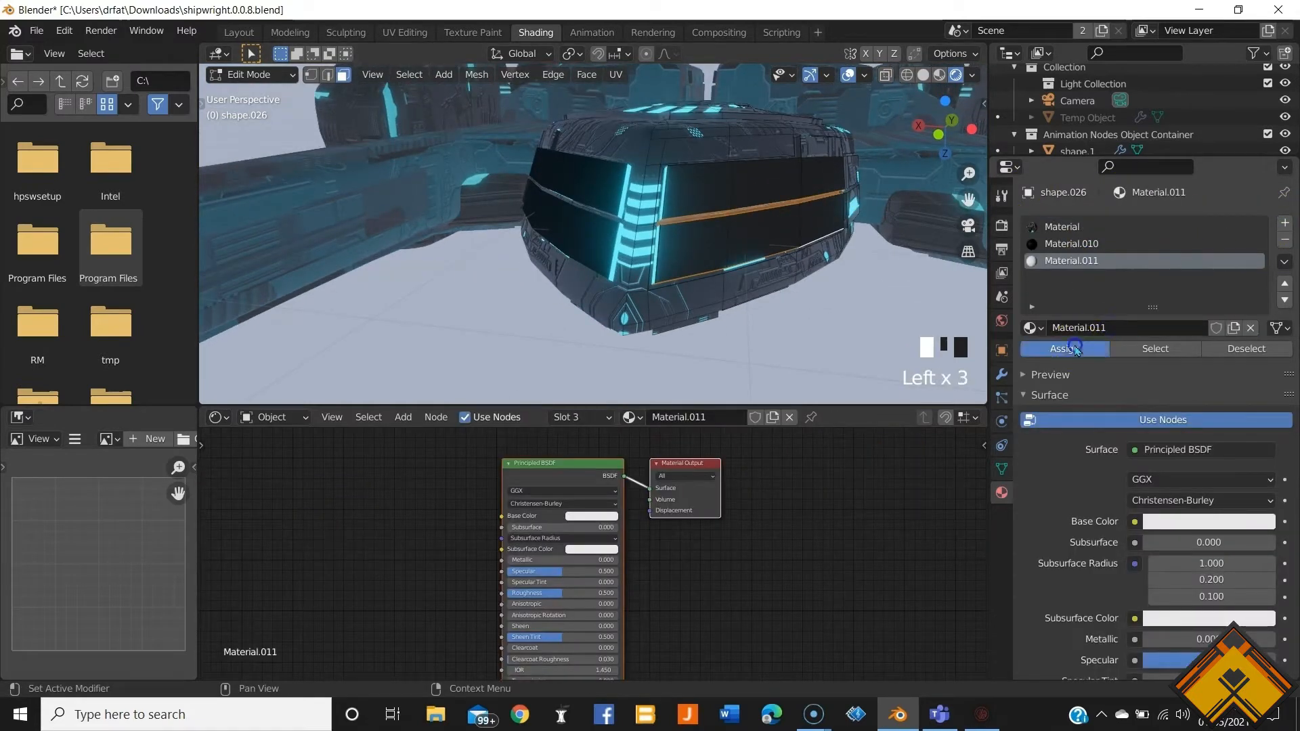
pyautogui.click(1076, 348)
pyautogui.click(591, 517)
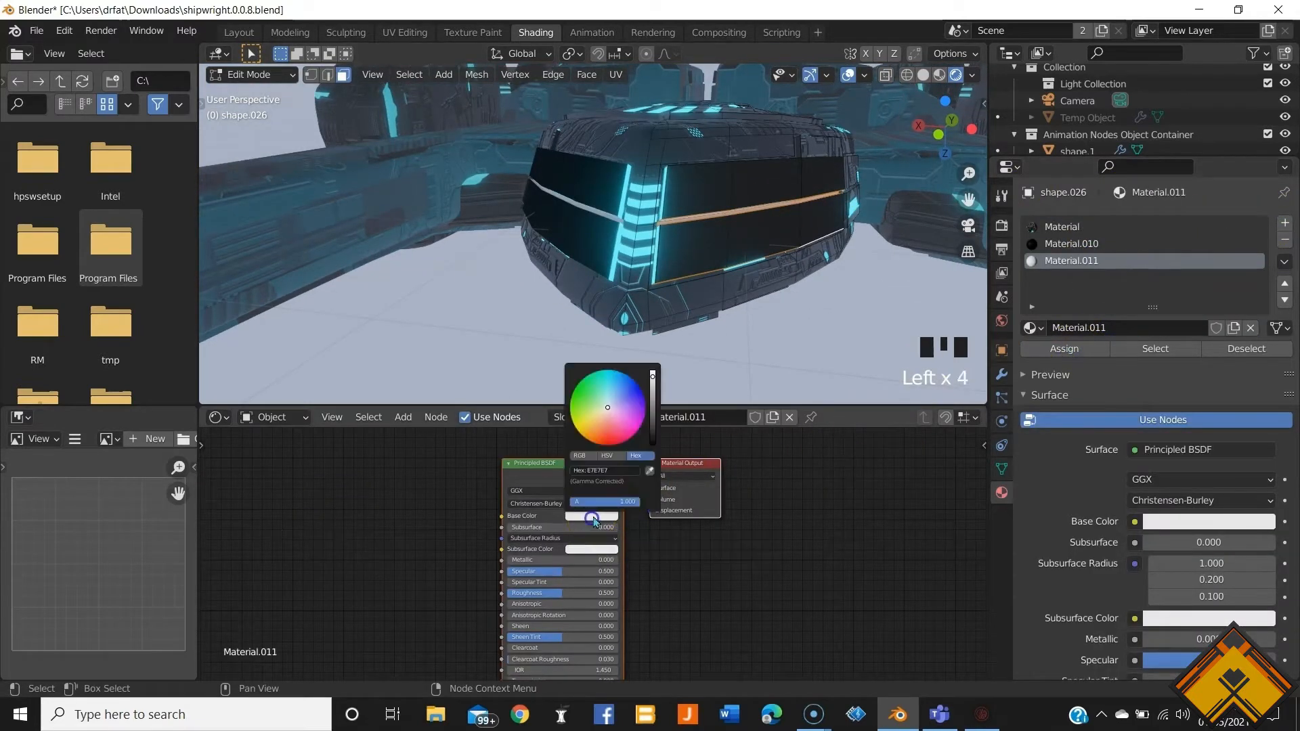
pyautogui.moveTo(655, 381); pyautogui.dragTo(644, 440)
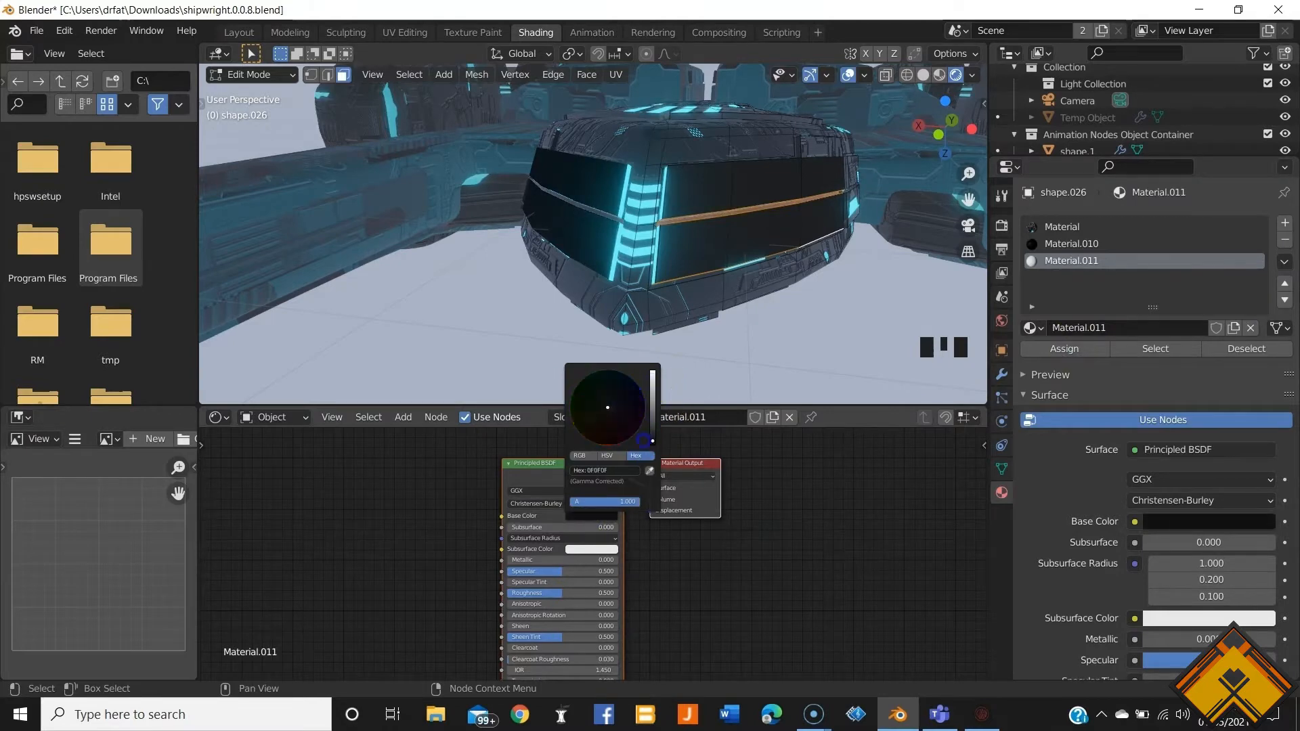
pyautogui.press('Tab')
# Step: In Edit Mode, select the top-deck faces on one half of the front hull's nose
pyautogui.scroll(-2, 789, 301)
pyautogui.moveTo(789, 302)
pyautogui.mouseDown(button='middle')
pyautogui.moveTo(754, 296)
pyautogui.moveTo(780, 299)
pyautogui.mouseUp(button='middle')
pyautogui.scroll(-2, 783, 300)
pyautogui.moveTo(783, 300); pyautogui.dragTo(473, 322, button='middle')
pyautogui.scroll(-2, 663, 304)
pyautogui.moveTo(663, 304); pyautogui.dragTo(691, 240, button='middle')
pyautogui.scroll(5, 666, 274)
pyautogui.click(670, 271)
pyautogui.scroll(2, 731, 264)
pyautogui.press('Tab')
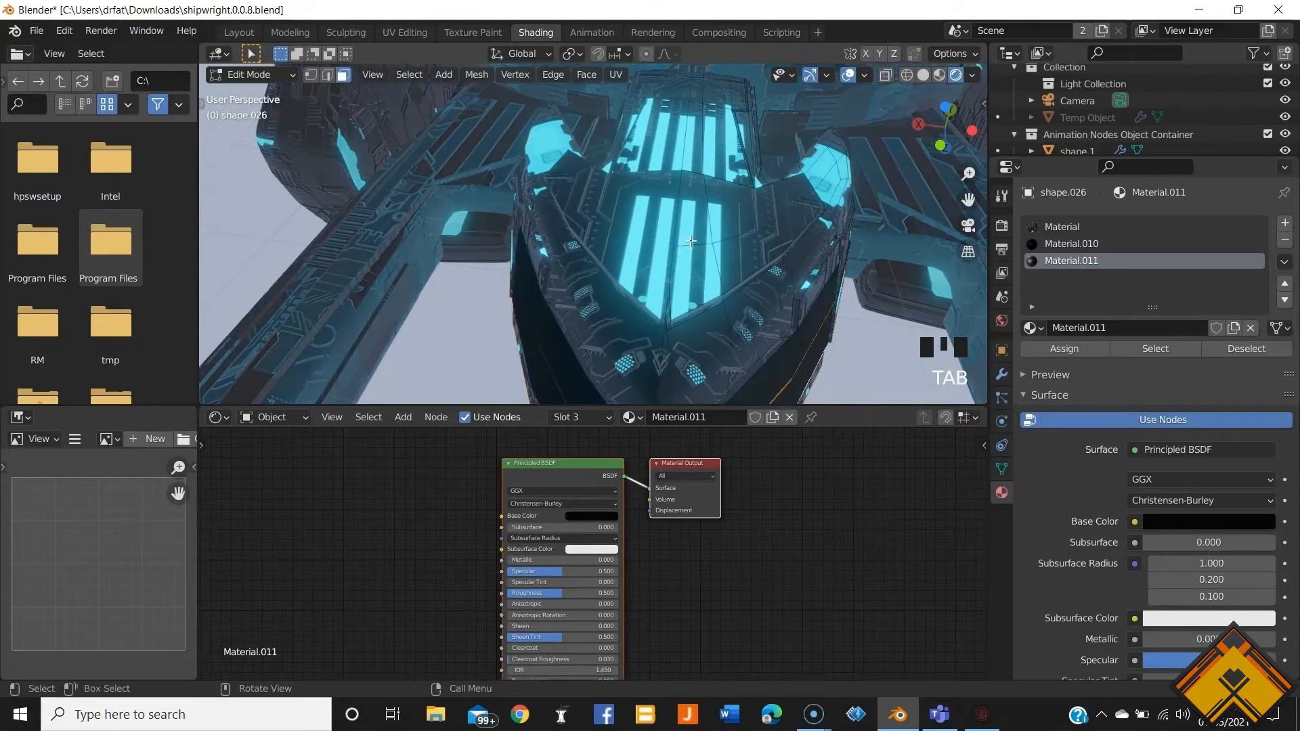
pyautogui.keyDown('shift'); pyautogui.click(751, 253); pyautogui.keyUp('shift')
pyautogui.keyDown('shift'); pyautogui.click(684, 212); pyautogui.keyUp('shift')
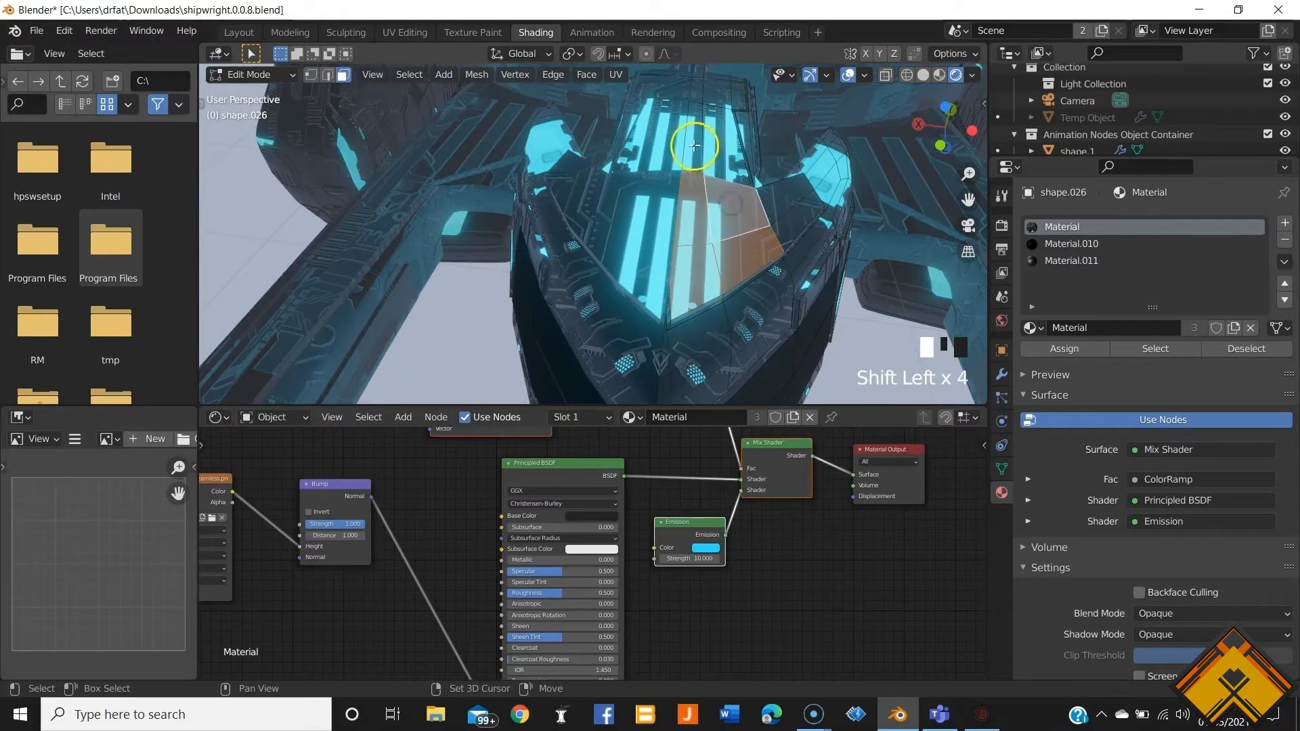
# Step: Extend the face selection back along the raised spine and outward across the adjoining side deck
pyautogui.moveTo(710, 90); pyautogui.dragTo(661, 168, button='middle')
pyautogui.scroll(-3, 697, 115)
pyautogui.scroll(3, 677, 235)
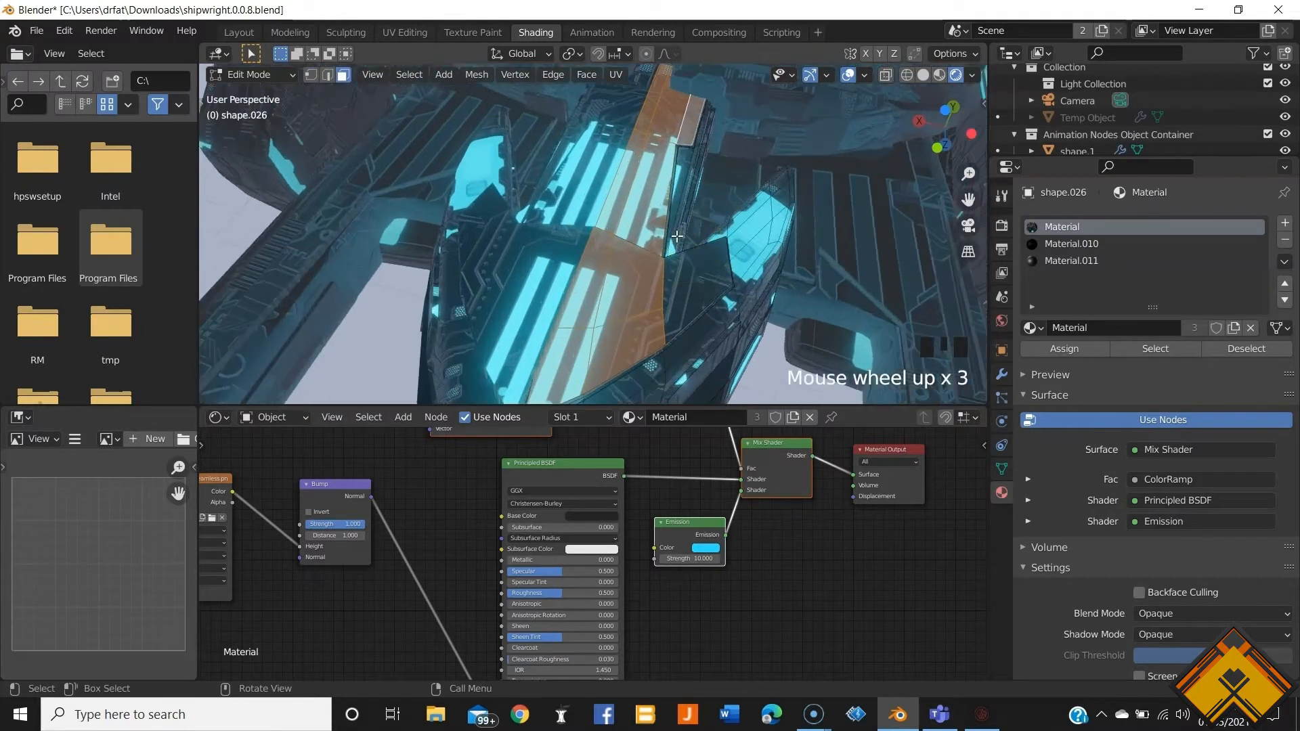
pyautogui.keyDown('shift'); pyautogui.click(684, 268); pyautogui.keyUp('shift')
pyautogui.keyDown('shift'); pyautogui.click(701, 291); pyautogui.keyUp('shift')
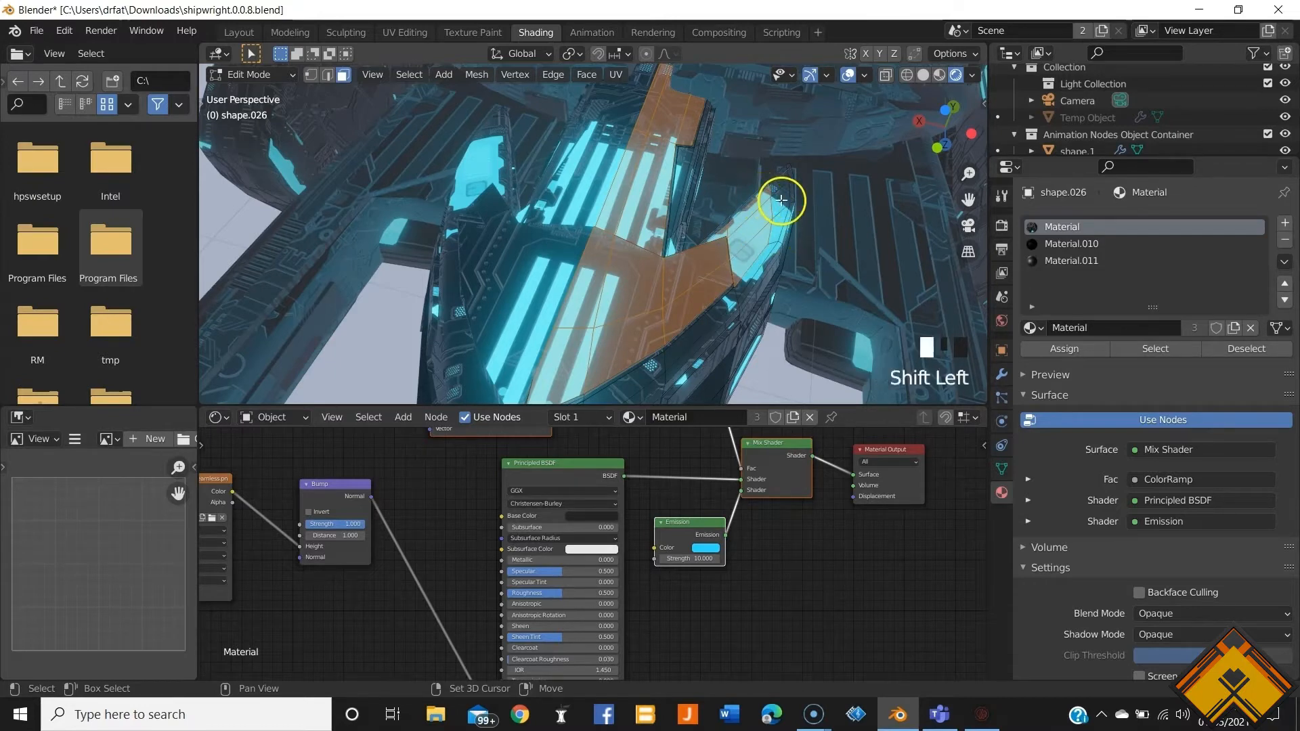
# Step: Add the glowing panel faces and the pointed rear tip of the front hull's side fin to the selection
pyautogui.moveTo(795, 207); pyautogui.dragTo(675, 212, button='middle')
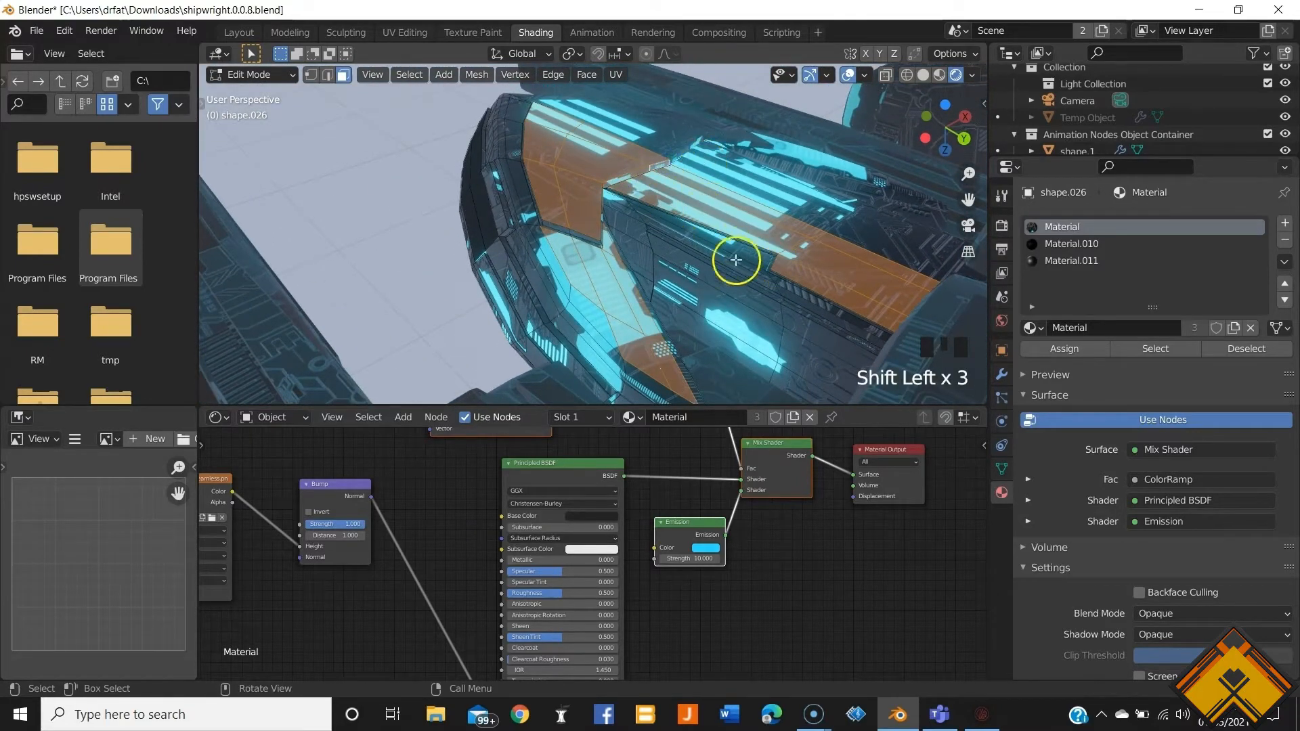
pyautogui.keyDown('shift'); pyautogui.moveTo(734, 261); pyautogui.dragTo(628, 253, button='middle'); pyautogui.keyUp('shift')
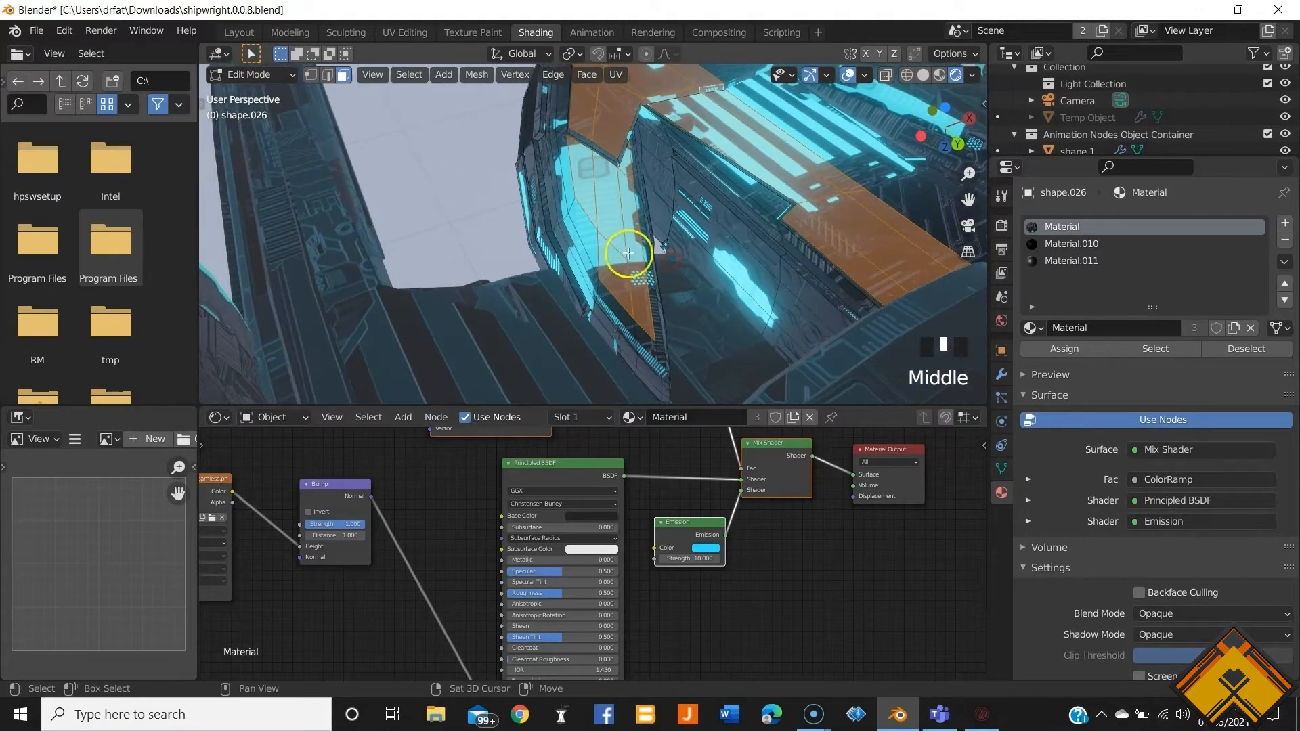
pyautogui.moveTo(660, 328); pyautogui.dragTo(623, 257, button='middle')
pyautogui.keyDown('shift'); pyautogui.click(551, 306); pyautogui.keyUp('shift')
pyautogui.scroll(2, 623, 256)
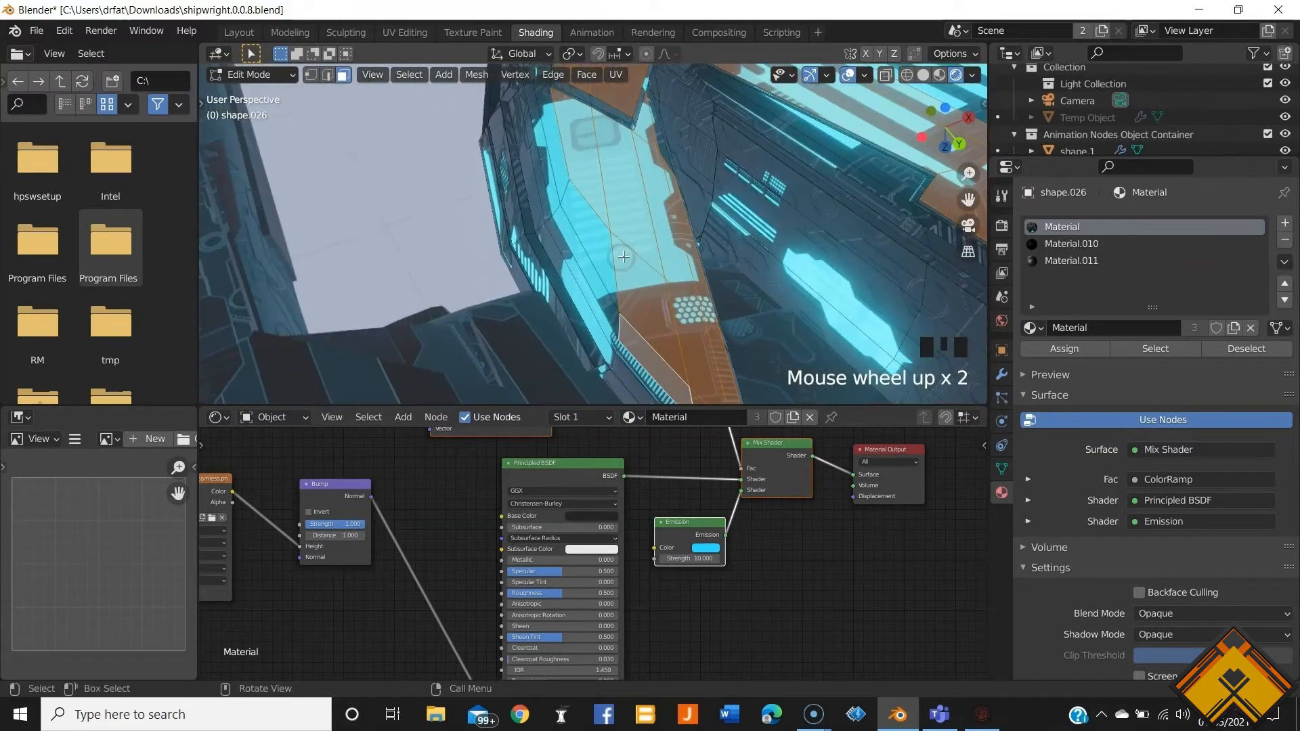
pyautogui.keyDown('shift'); pyautogui.click(602, 288); pyautogui.keyUp('shift')
pyautogui.keyDown('shift'); pyautogui.moveTo(580, 145); pyautogui.dragTo(739, 297, button='middle'); pyautogui.keyUp('shift')
pyautogui.keyDown('shift'); pyautogui.click(640, 247); pyautogui.keyUp('shift')
pyautogui.scroll(-3, 697, 281)
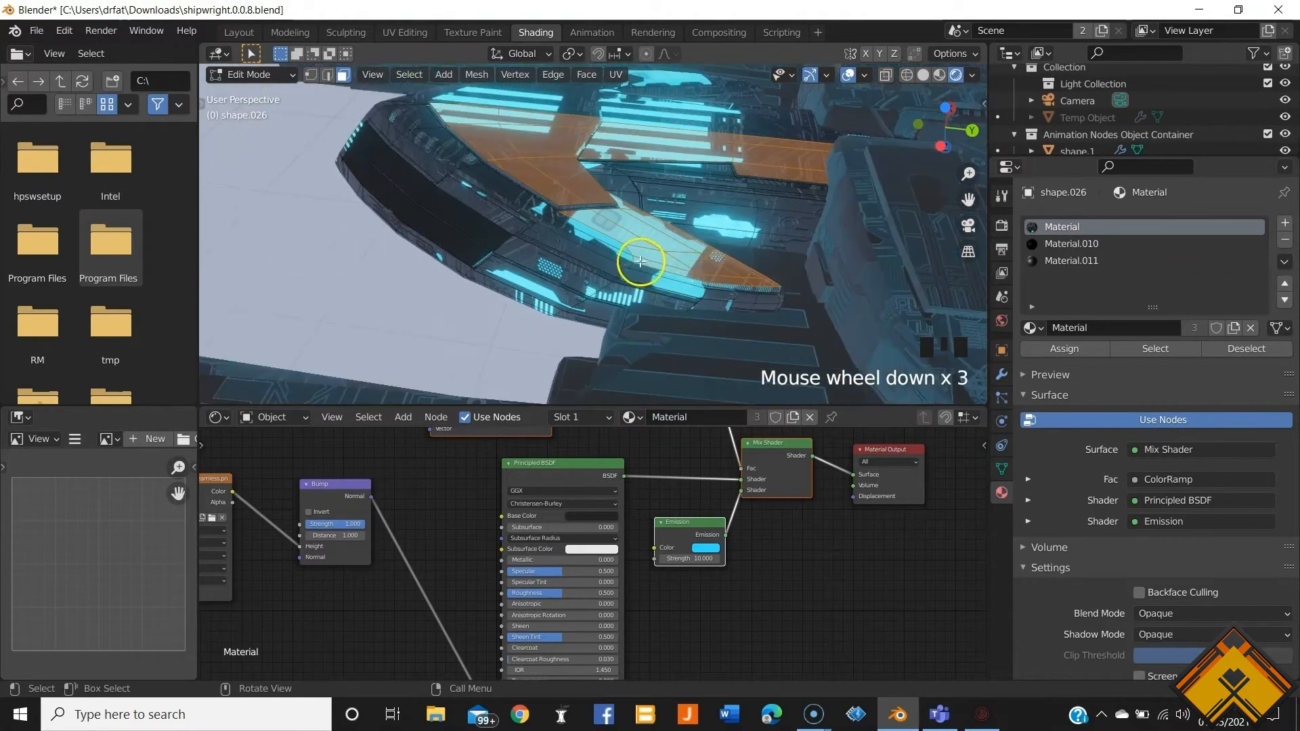
pyautogui.moveTo(633, 257); pyautogui.dragTo(639, 273, button='middle')
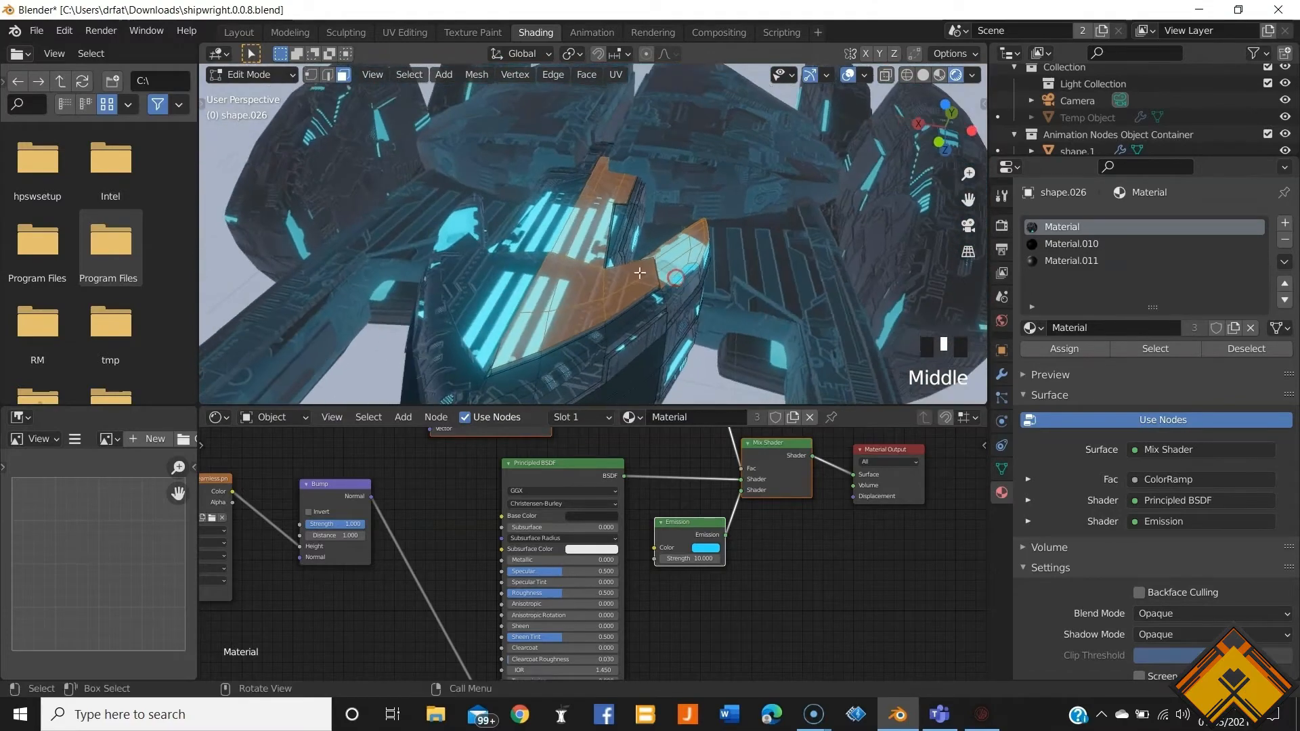
# Step: Switch to the UV Editing workspace and show the ship with rendered viewport shading
pyautogui.click(400, 31)
pyautogui.scroll(-4, 719, 451)
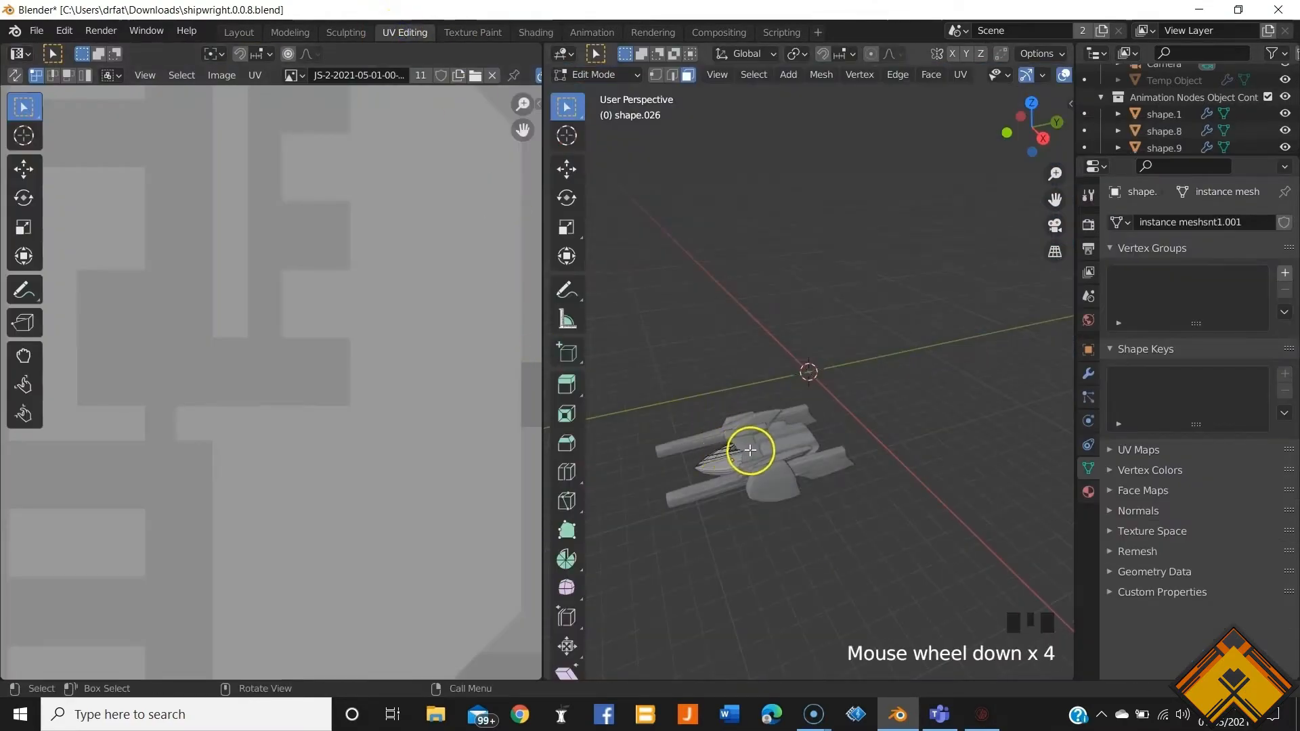
pyautogui.scroll(-6, 298, 388)
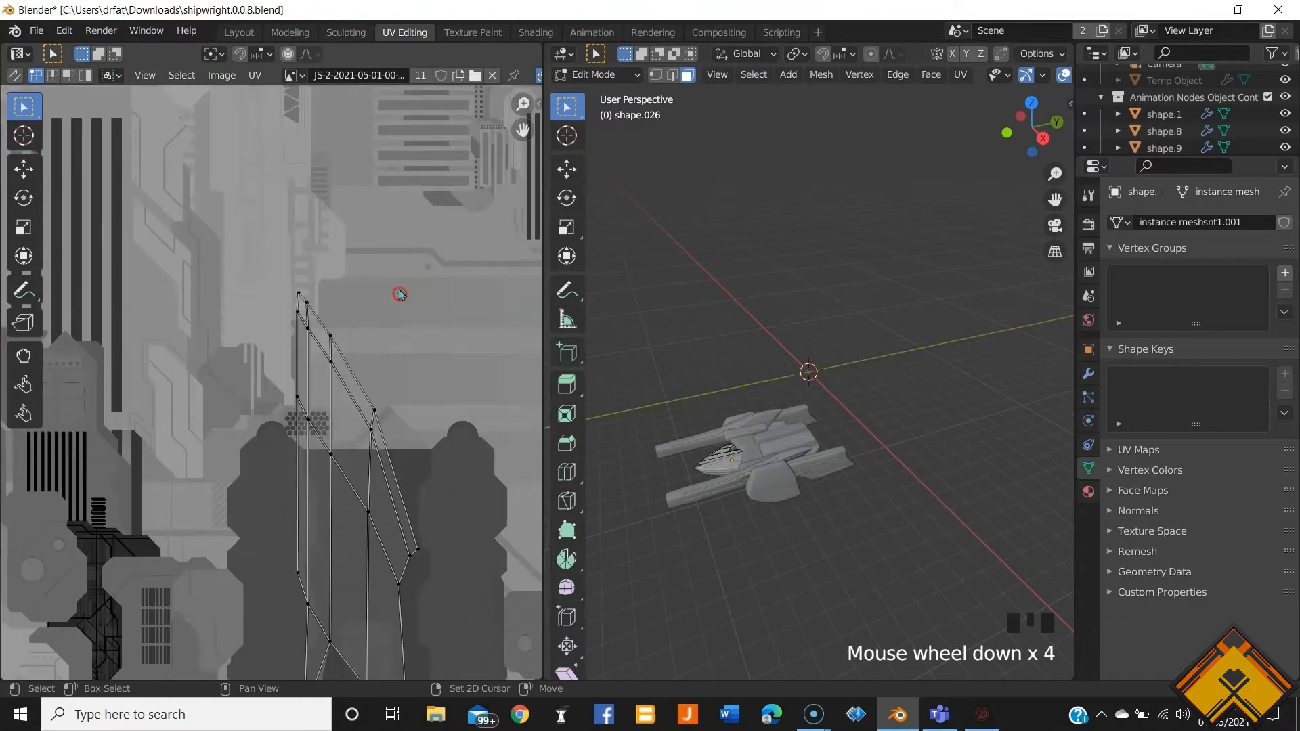
pyautogui.press('z')
pyautogui.click(739, 383)
pyautogui.moveTo(739, 383); pyautogui.dragTo(880, 453, button='middle')
pyautogui.scroll(3, 864, 441)
pyautogui.scroll(4, 890, 452)
pyautogui.scroll(-4, 890, 452)
# Step: Move all the selected faces' UV islands by about 0.40 in X and 0.17 in Y to darker texture areas
pyautogui.press('a')
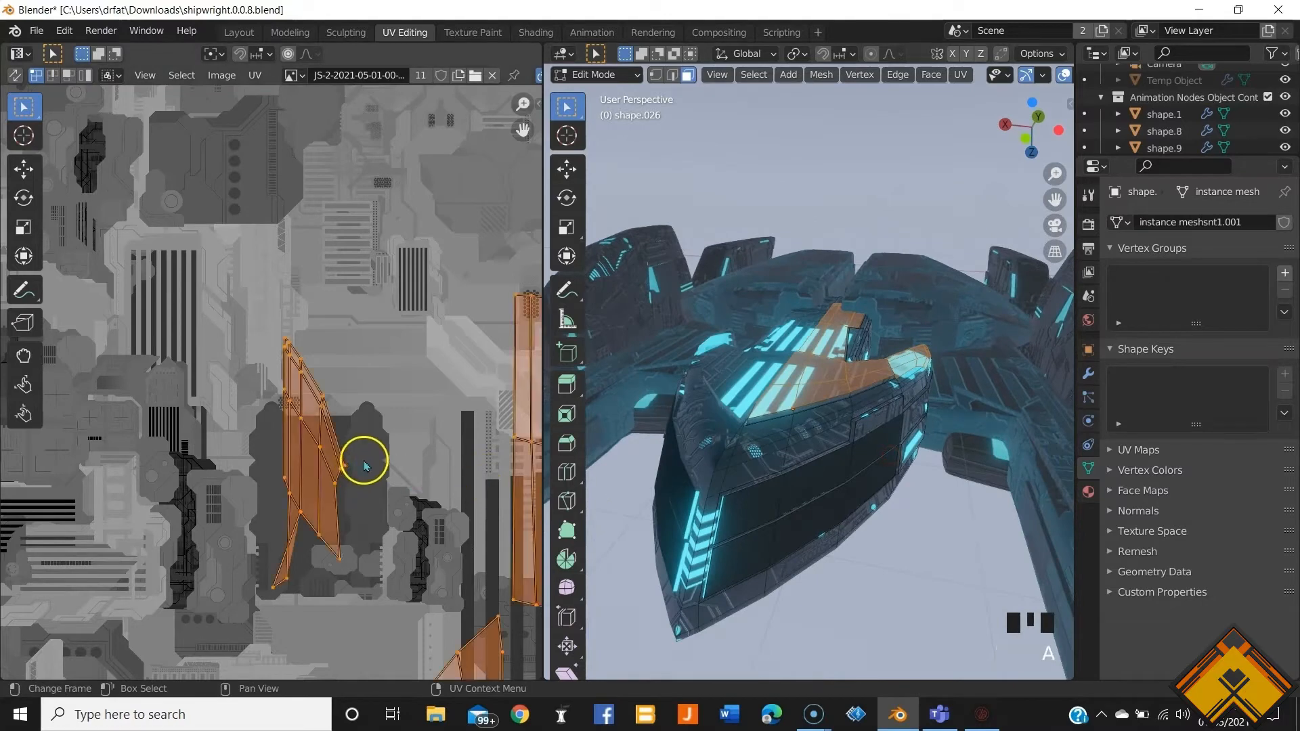
pyautogui.scroll(-3, 377, 458)
pyautogui.press('g')
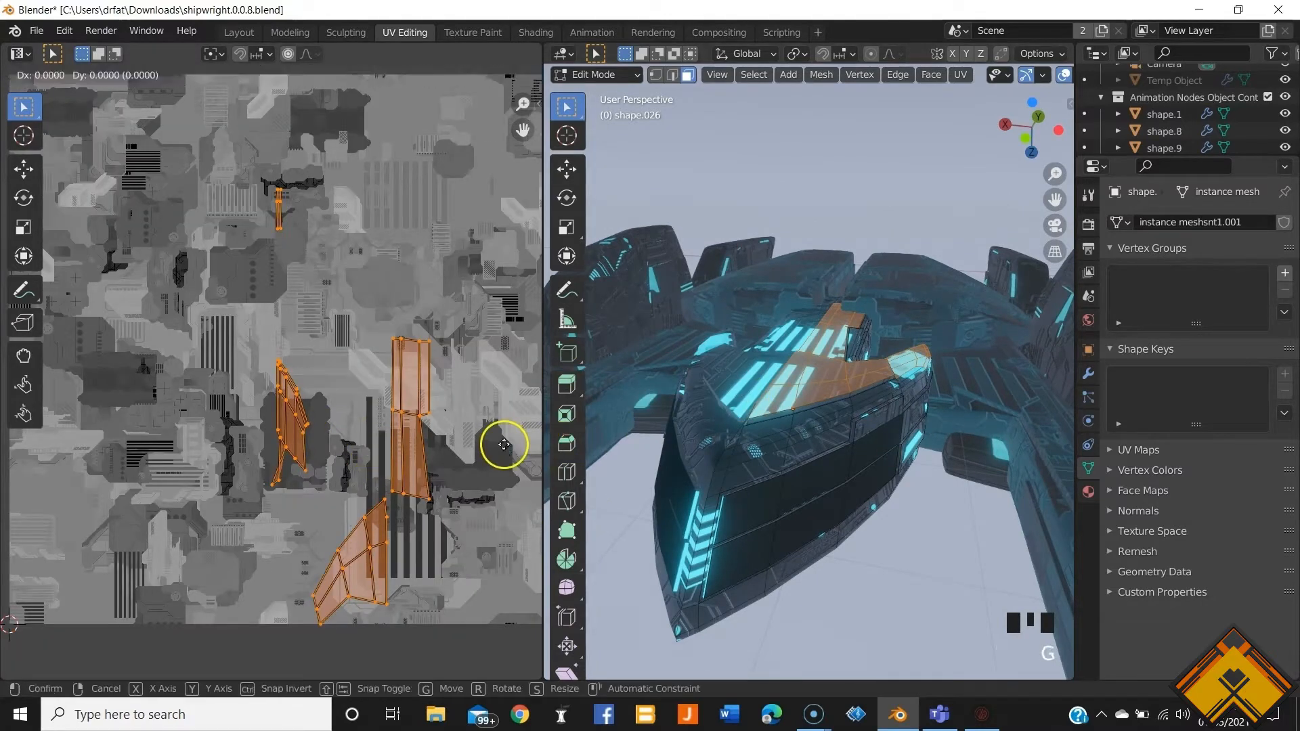
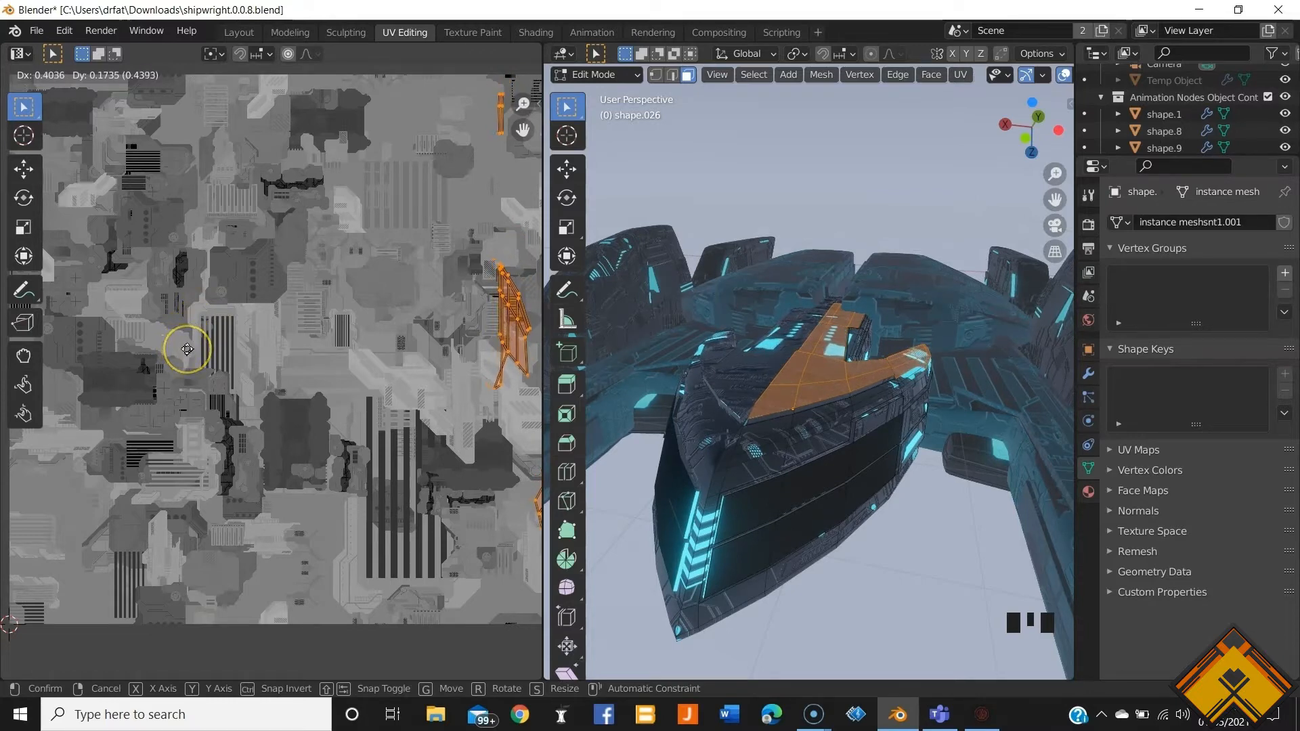
pyautogui.click(186, 349)
# Step: Shift the UV islands slightly back toward the texture's center to refine the top-deck pattern
pyautogui.moveTo(769, 449)
pyautogui.mouseDown(button='middle')
pyautogui.moveTo(753, 503)
pyautogui.moveTo(774, 455)
pyautogui.mouseUp(button='middle')
pyautogui.scroll(-3, 485, 397)
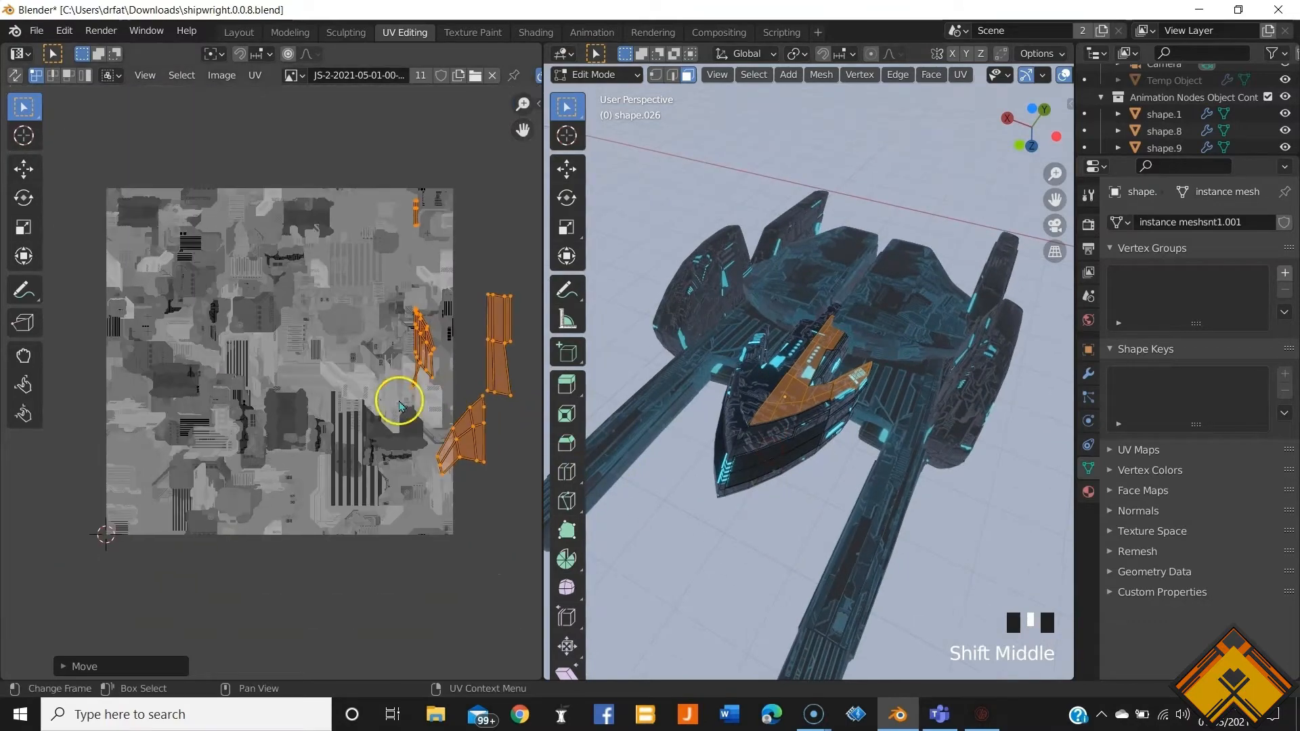
pyautogui.press('g')
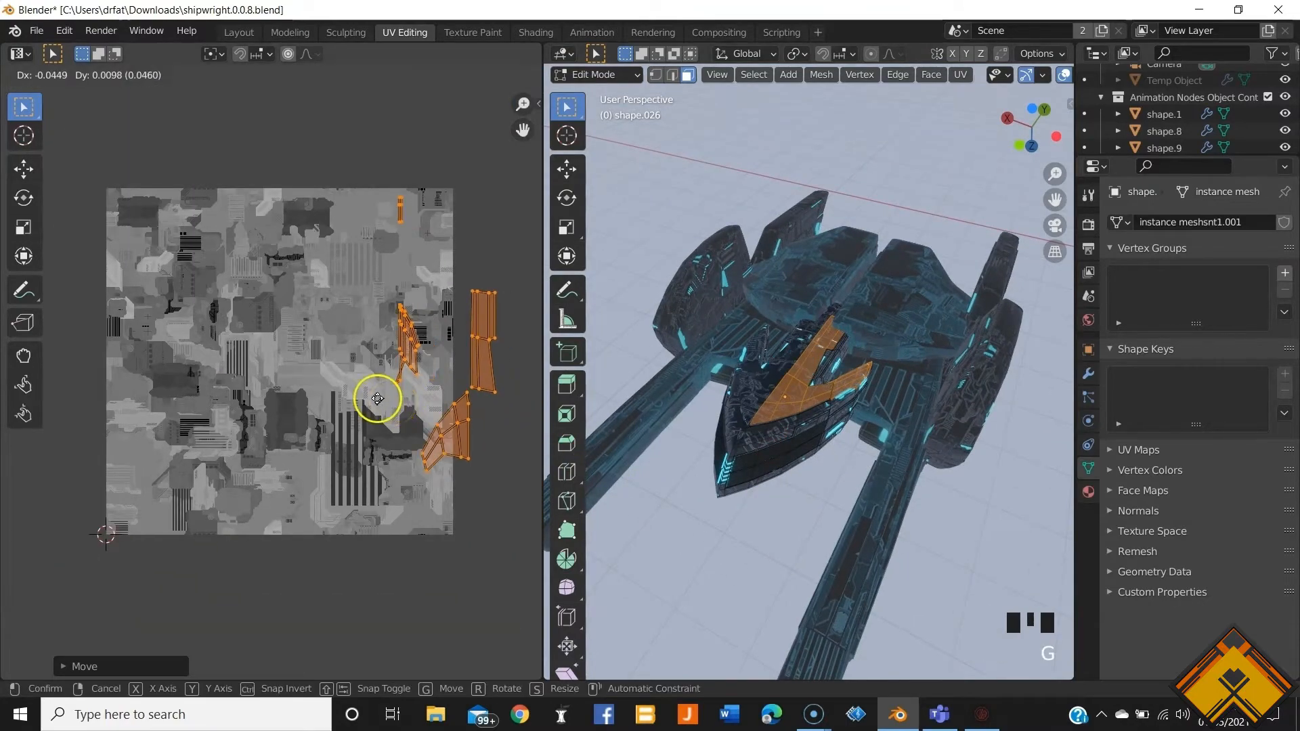
pyautogui.click(377, 391)
pyautogui.scroll(5, 821, 435)
pyautogui.moveTo(830, 429); pyautogui.dragTo(734, 449, button='middle')
# Step: In the Layout workspace, apply the front hull's mirror modifier and its edge split modifier
pyautogui.click(237, 33)
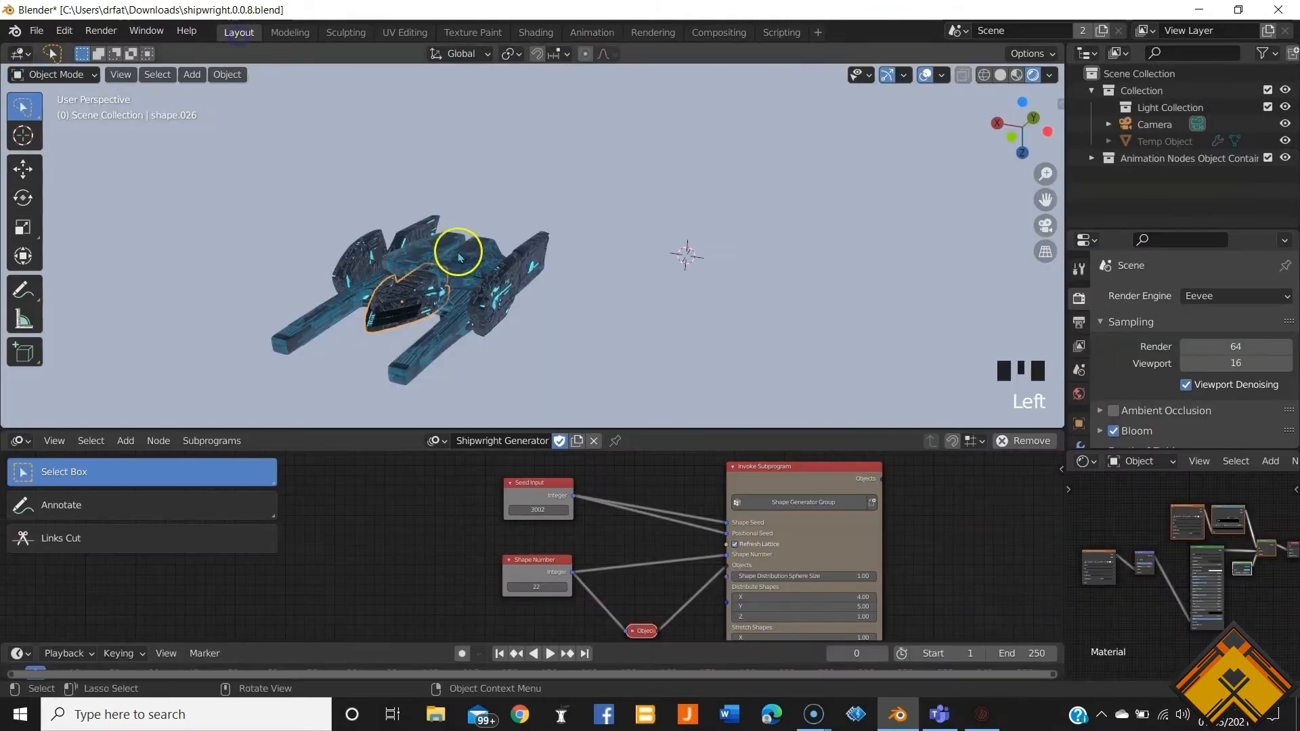
pyautogui.scroll(2, 421, 338)
pyautogui.keyDown('shift'); pyautogui.moveTo(421, 339); pyautogui.dragTo(1036, 436, button='middle'); pyautogui.keyUp('shift')
pyautogui.scroll(2, 689, 311)
pyautogui.scroll(-2, 714, 336)
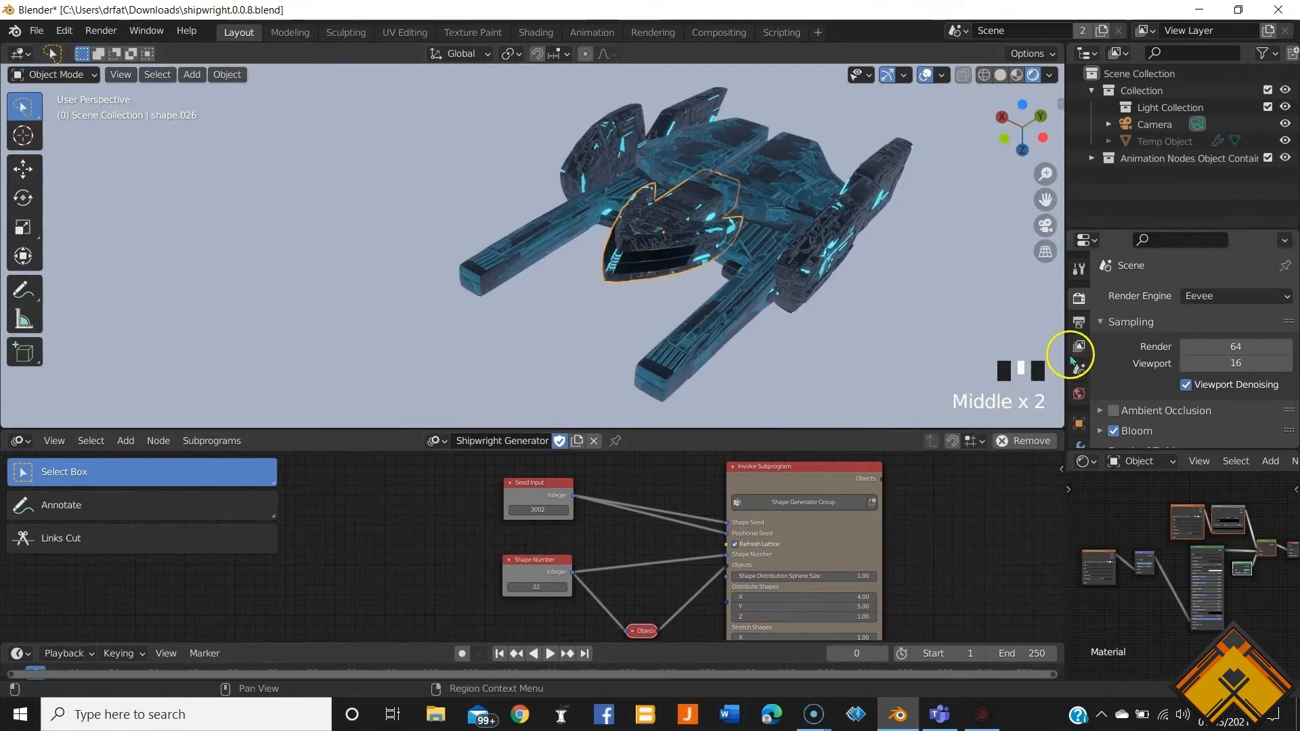
pyautogui.click(1080, 369)
pyautogui.scroll(-3, 1146, 357)
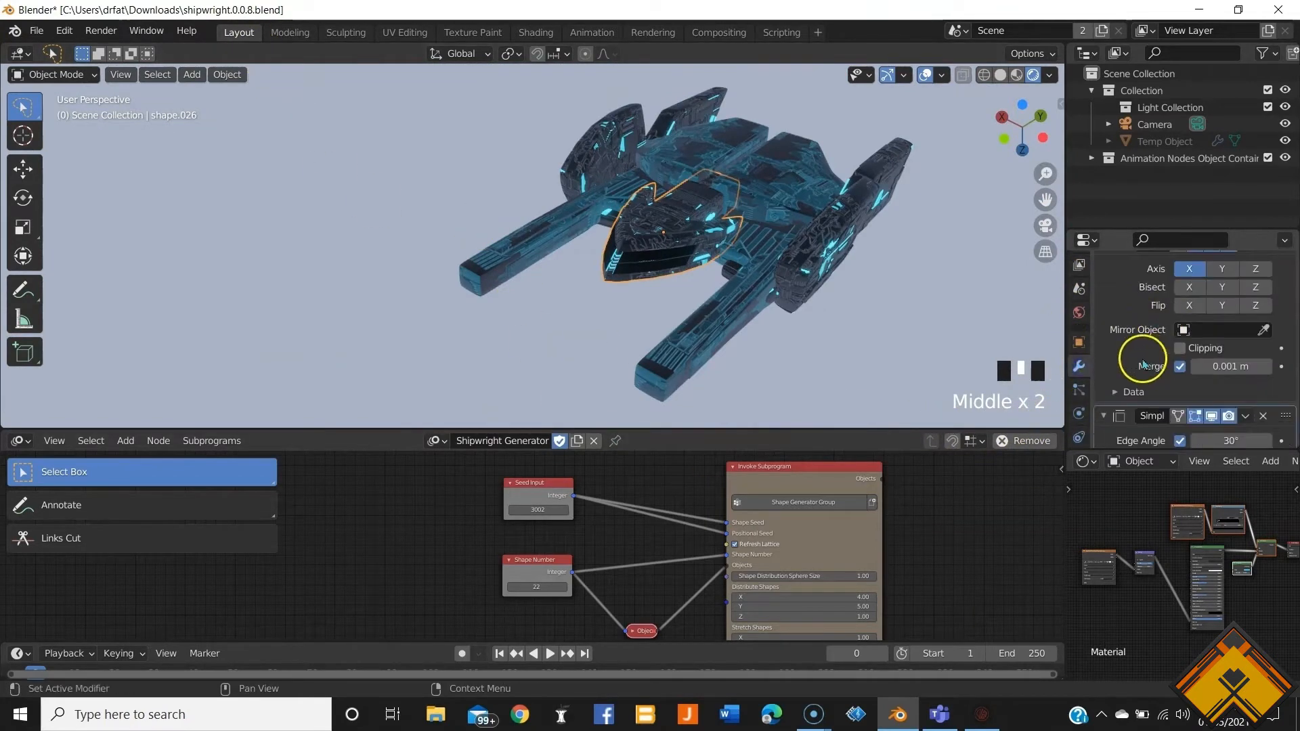
pyautogui.scroll(3, 1161, 355)
pyautogui.scroll(1, 1164, 358)
pyautogui.click(1244, 326)
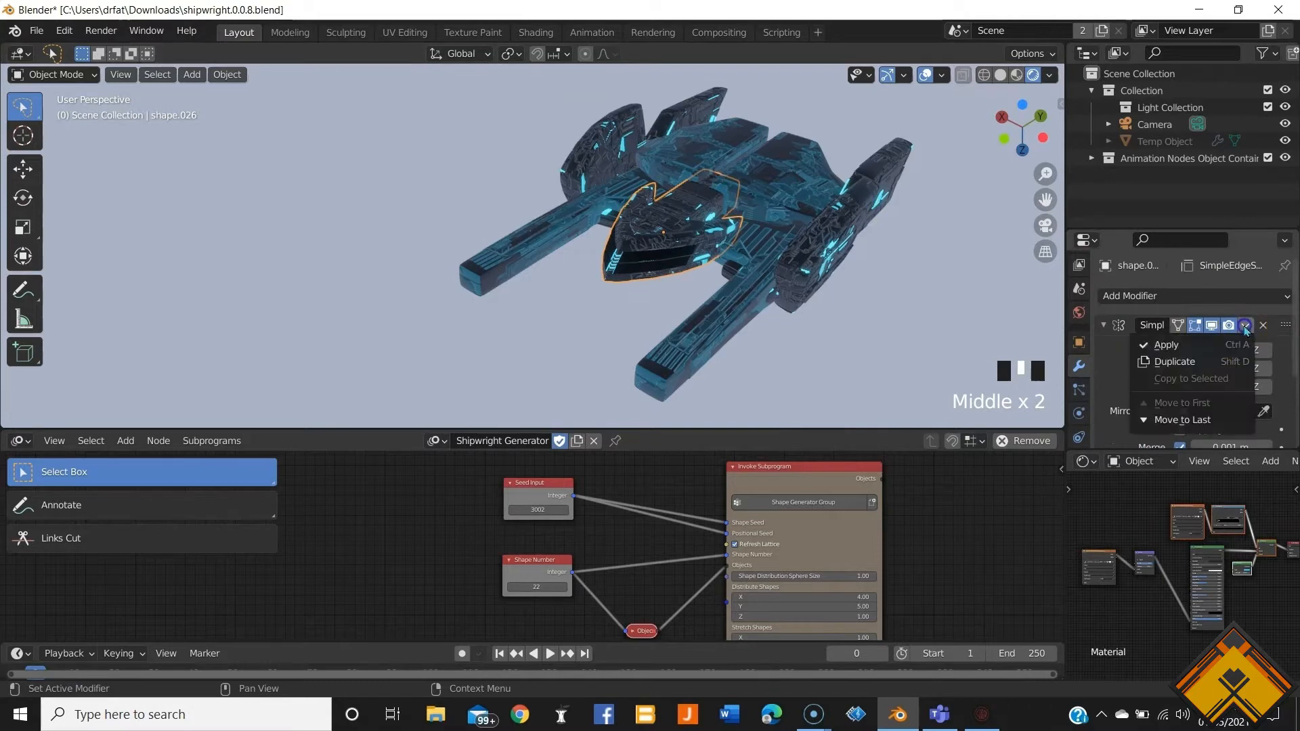
pyautogui.click(1192, 346)
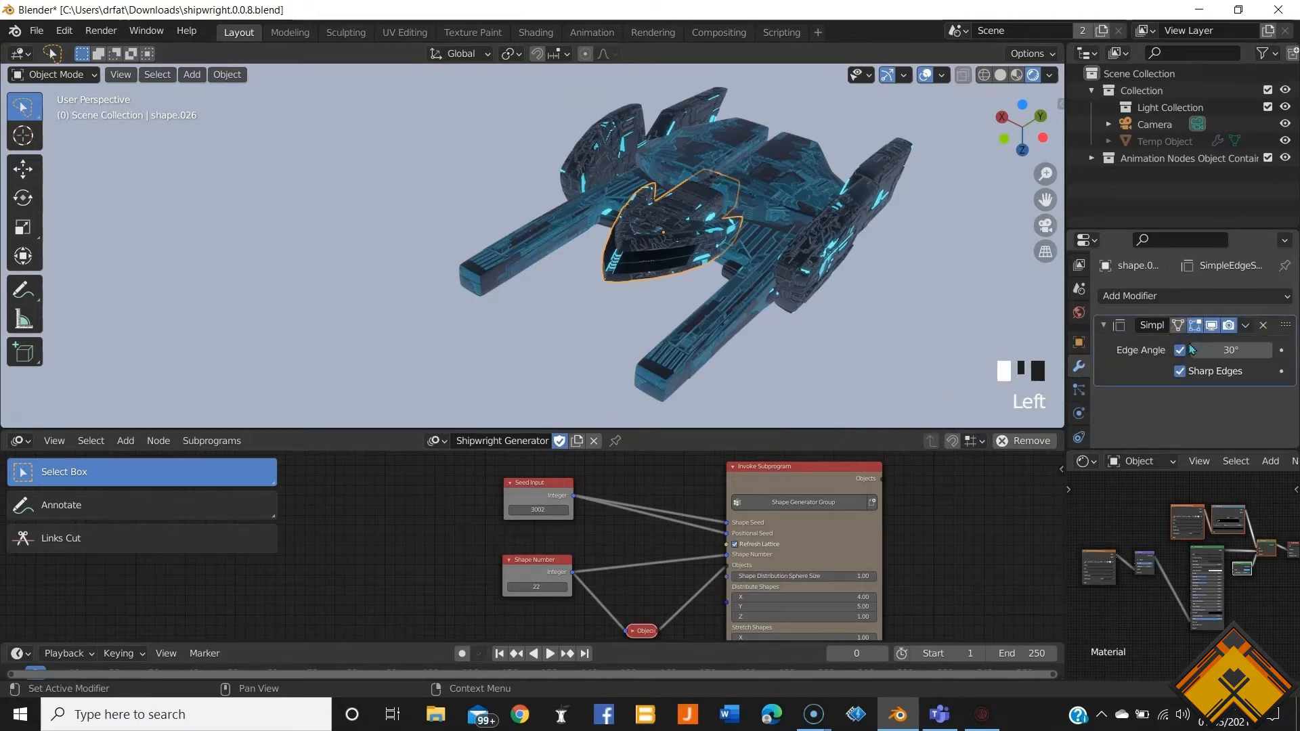
pyautogui.click(1247, 329)
pyautogui.click(1123, 338)
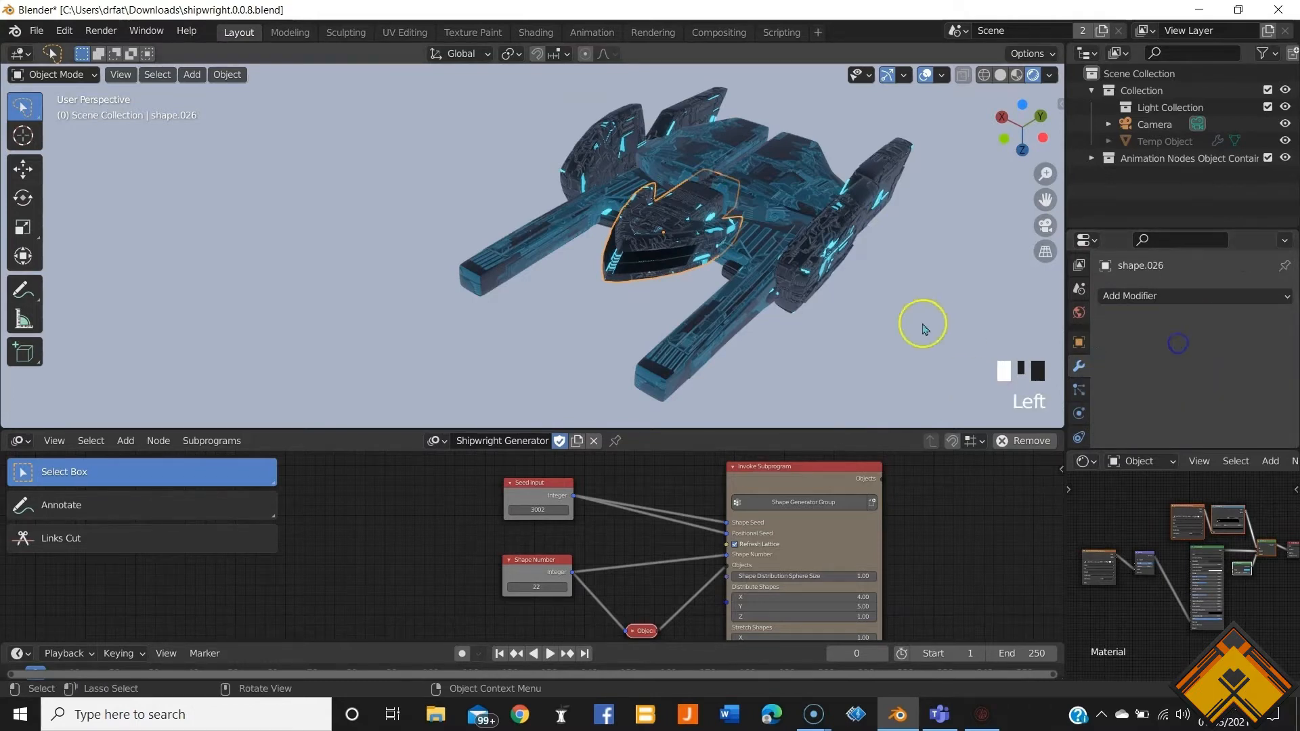
pyautogui.scroll(3, 760, 299)
pyautogui.moveTo(760, 299); pyautogui.dragTo(597, 145, button='middle')
pyautogui.click(474, 206)
pyautogui.click(451, 223)
pyautogui.click(571, 160)
pyautogui.scroll(-3, 630, 169)
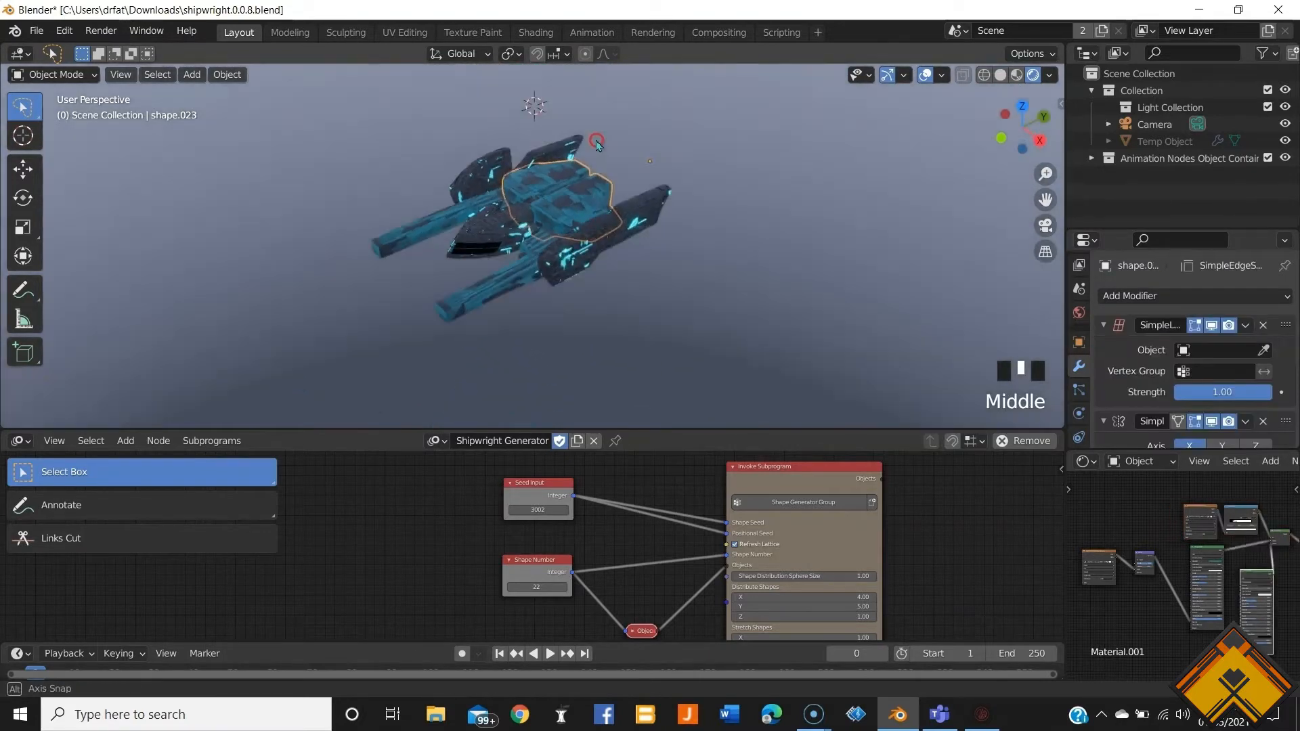
pyautogui.scroll(3, 597, 145)
pyautogui.rightClick(596, 153)
pyautogui.moveTo(591, 206)
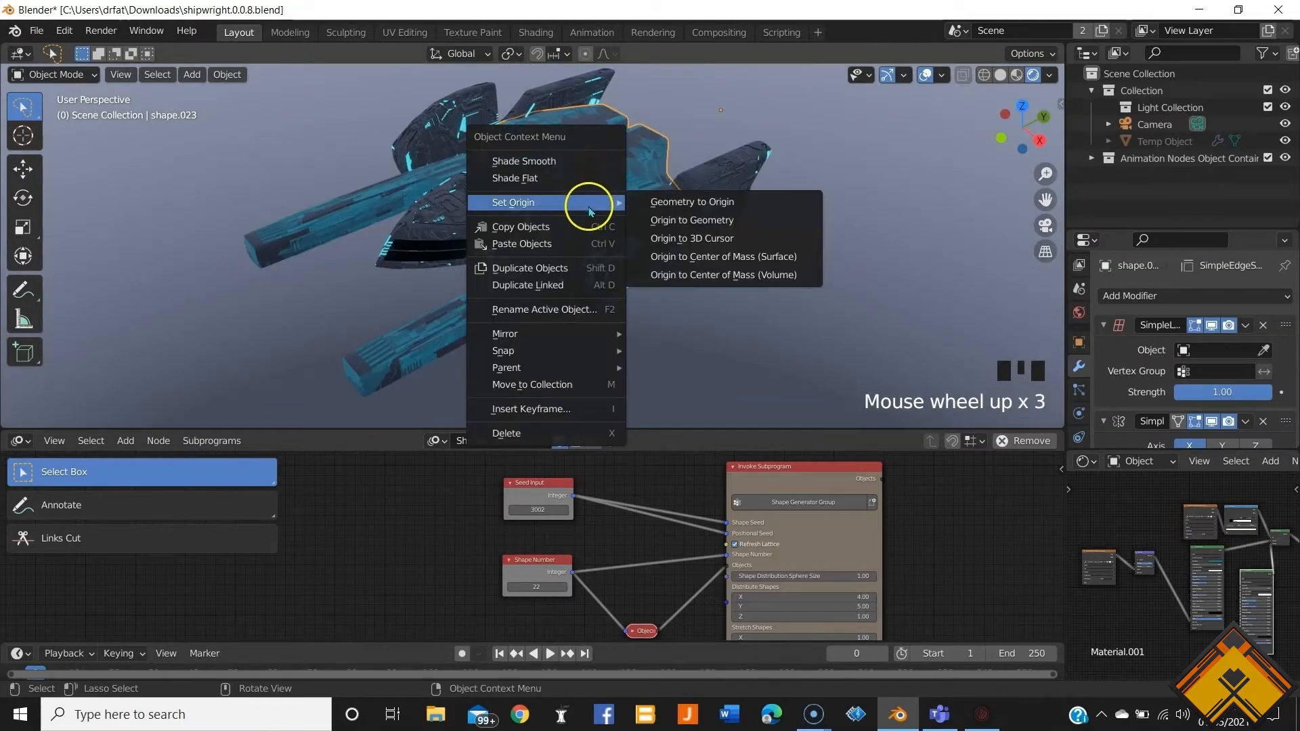
pyautogui.click(792, 127)
# Step: Clear the lattice, mirror and edge split modifiers from the central hull, keeping both of its halves
pyautogui.click(540, 241)
pyautogui.click(604, 255)
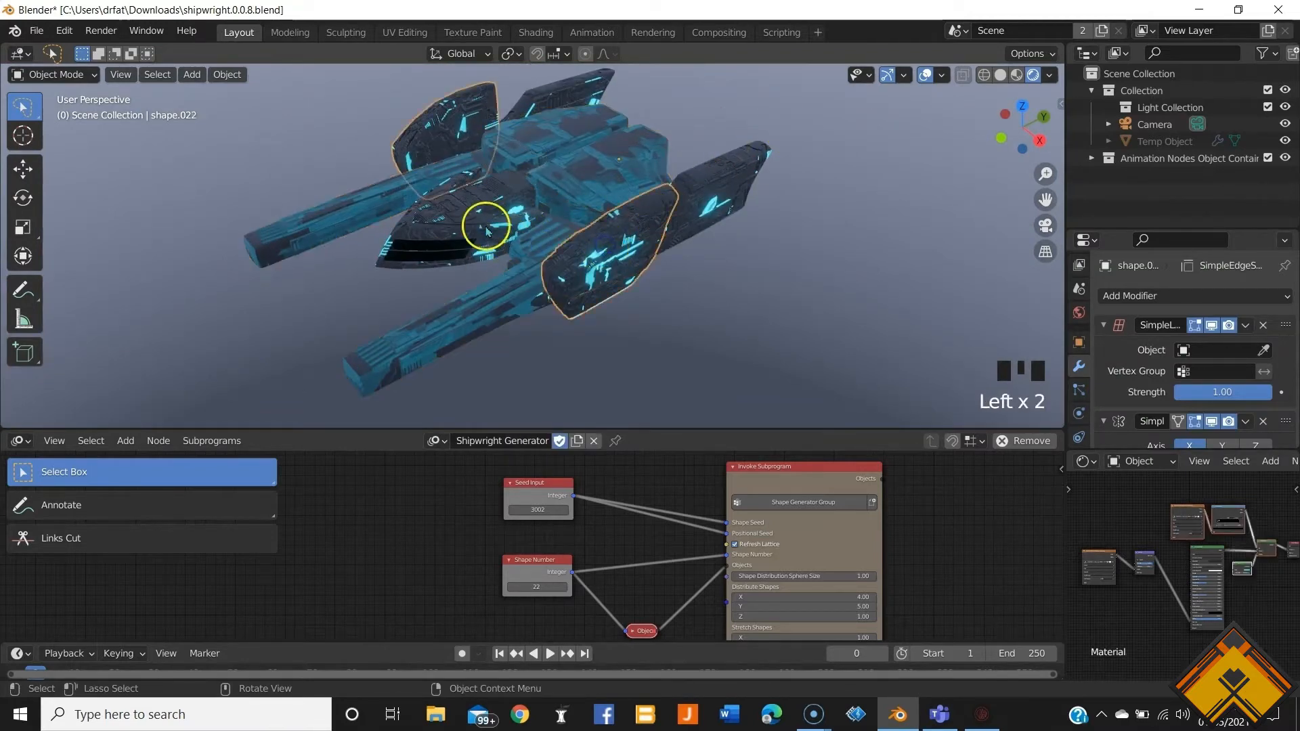
pyautogui.click(485, 227)
pyautogui.click(607, 169)
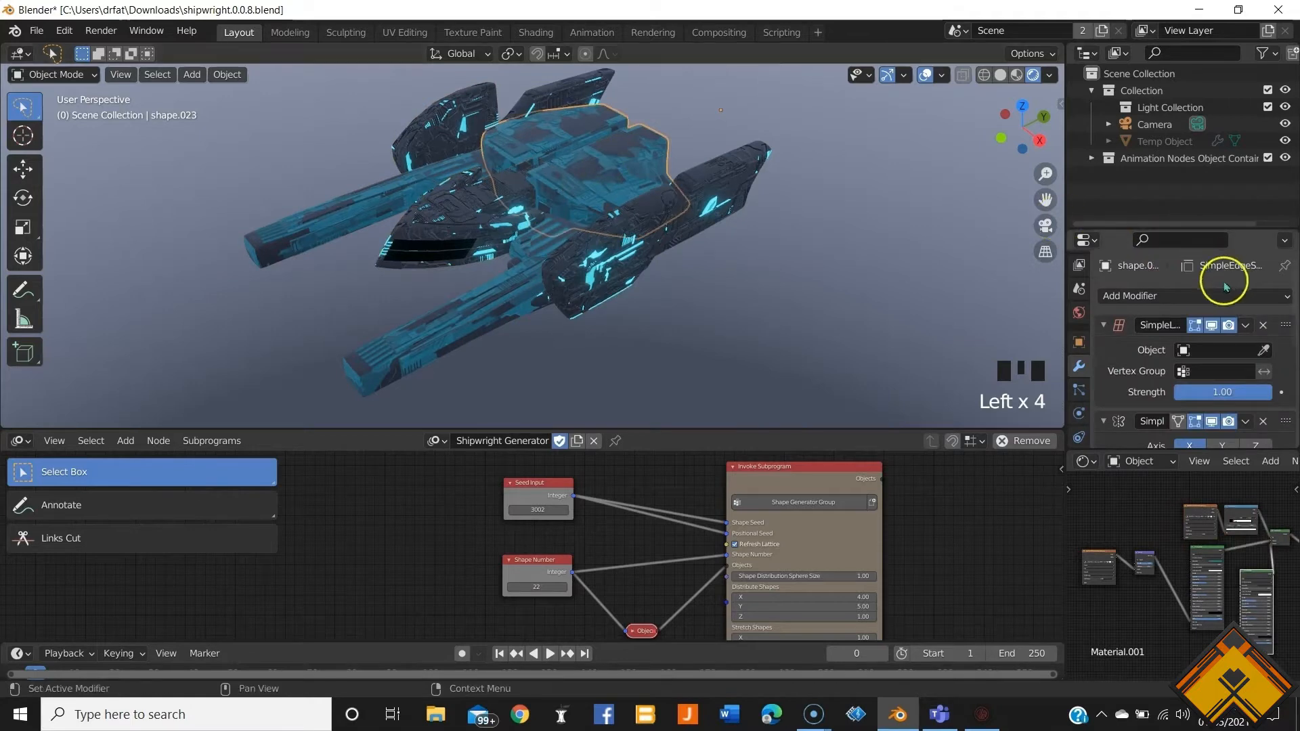
pyautogui.click(1263, 328)
pyautogui.click(1244, 325)
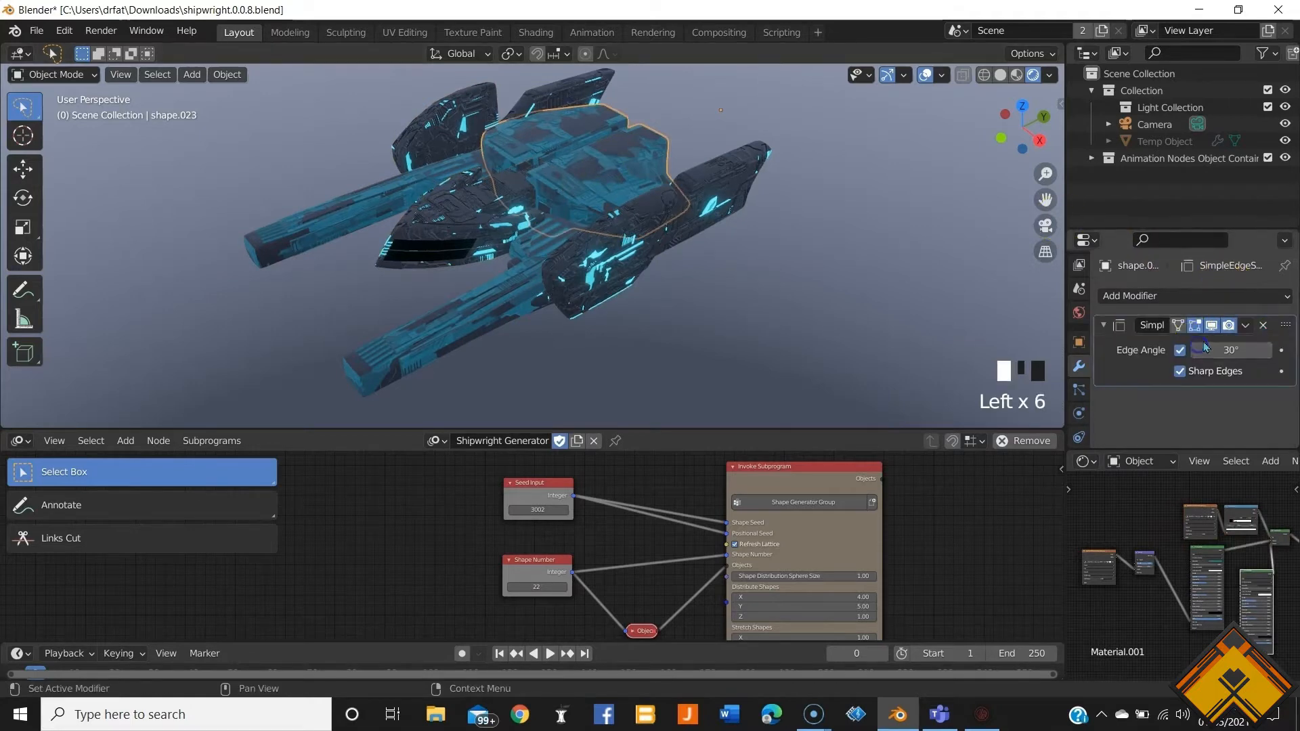
pyautogui.click(1263, 328)
# Step: Clear the side pod's modifiers and set its origin to its center of mass by volume
pyautogui.moveTo(1044, 304); pyautogui.dragTo(705, 292, button='middle')
pyautogui.click(390, 263)
pyautogui.scroll(-2, 389, 263)
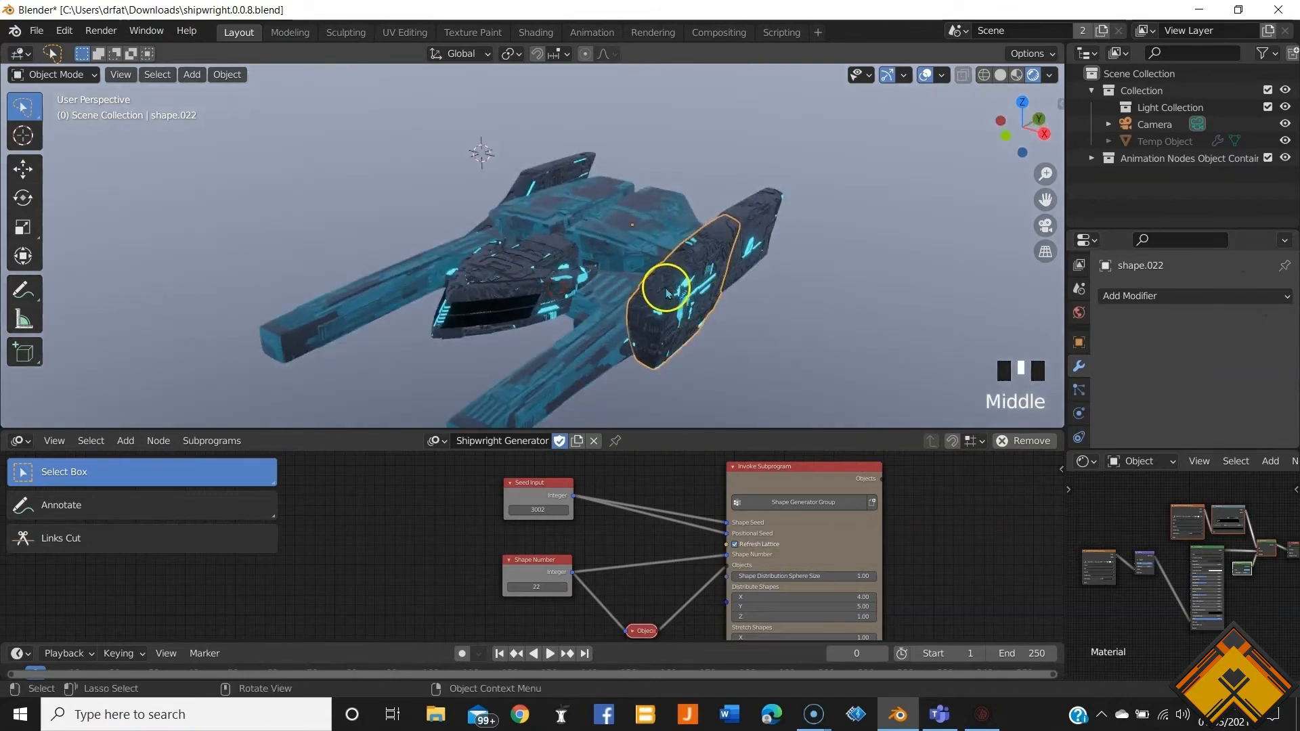
pyautogui.rightClick(678, 297)
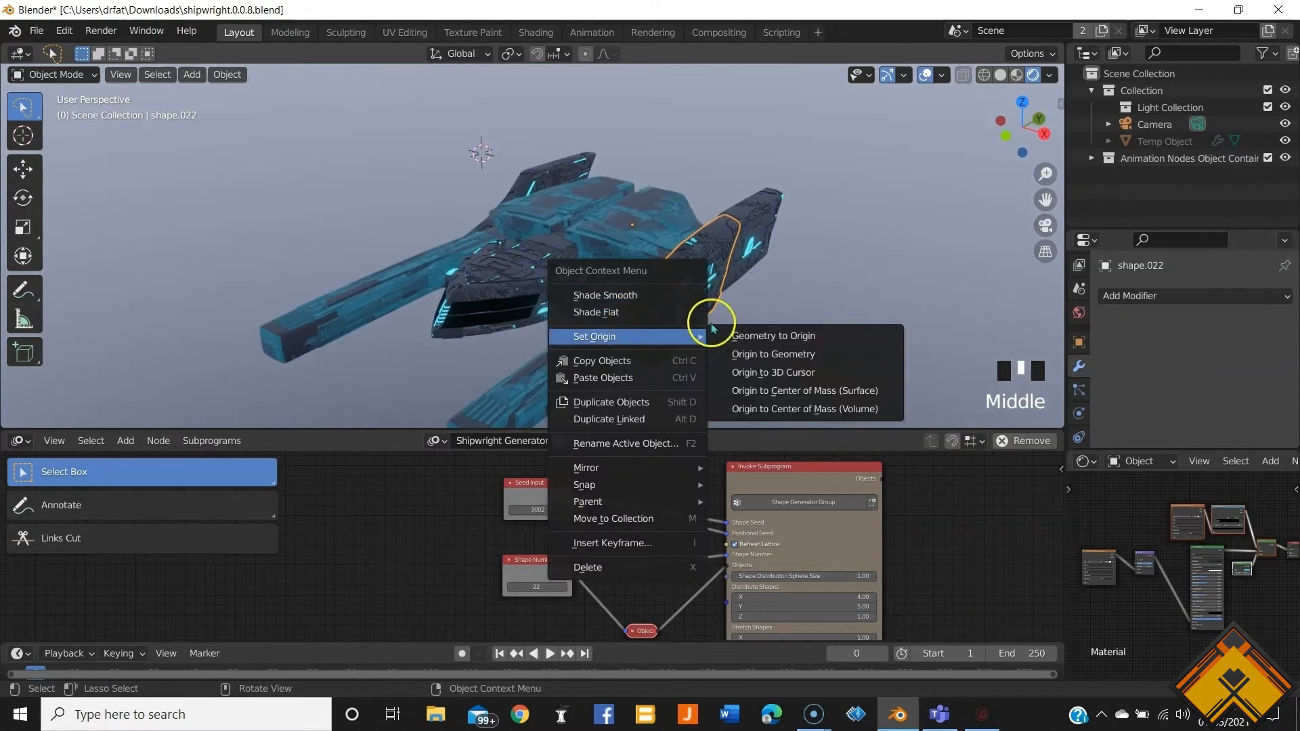
pyautogui.click(794, 406)
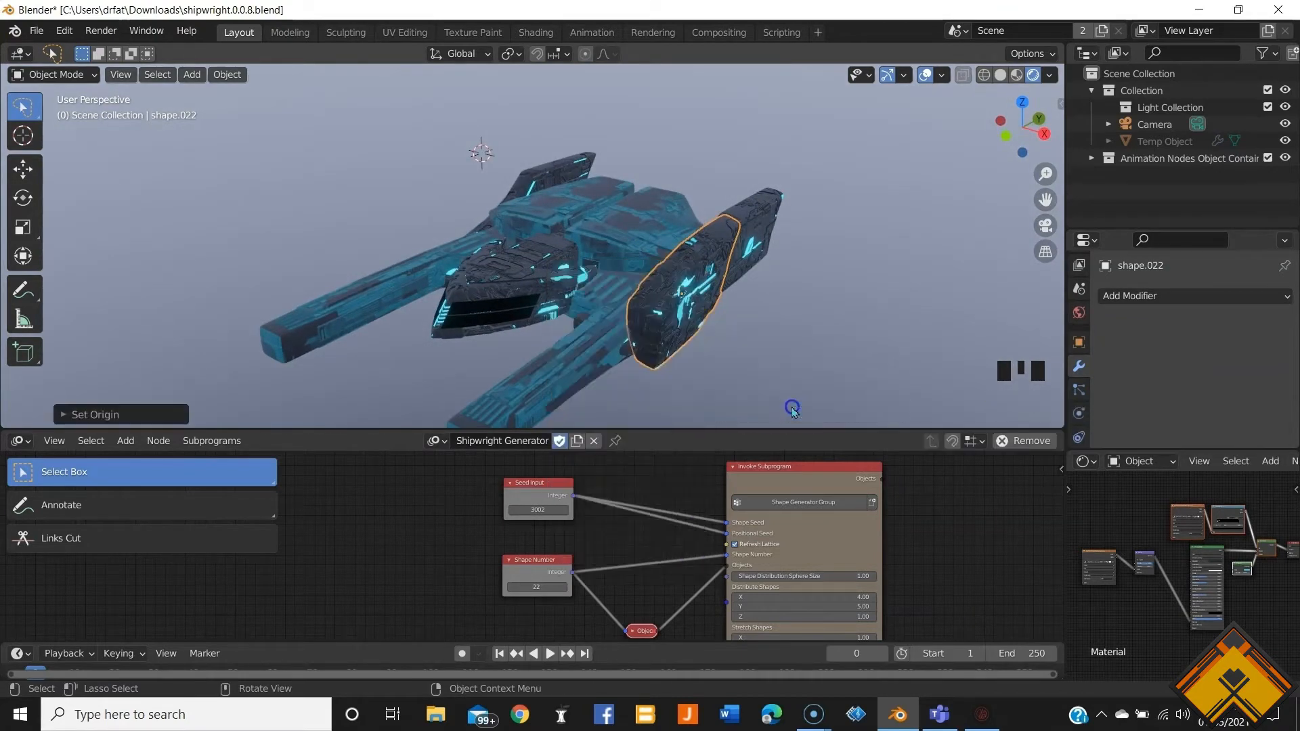
# Step: Add an X-axis Mirror modifier to the side pod, using the front hull shape.026 as mirror object
pyautogui.moveTo(792, 406); pyautogui.dragTo(719, 278, button='middle')
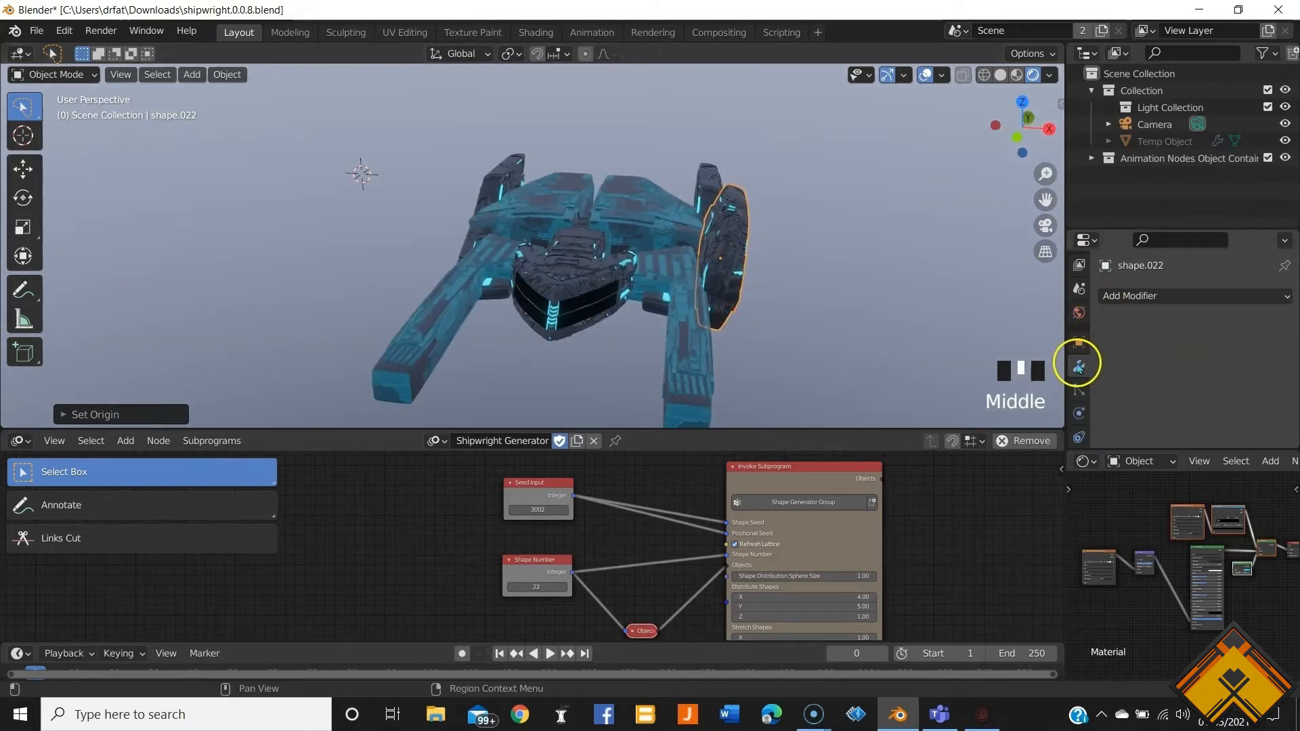
pyautogui.click(1169, 297)
pyautogui.click(944, 488)
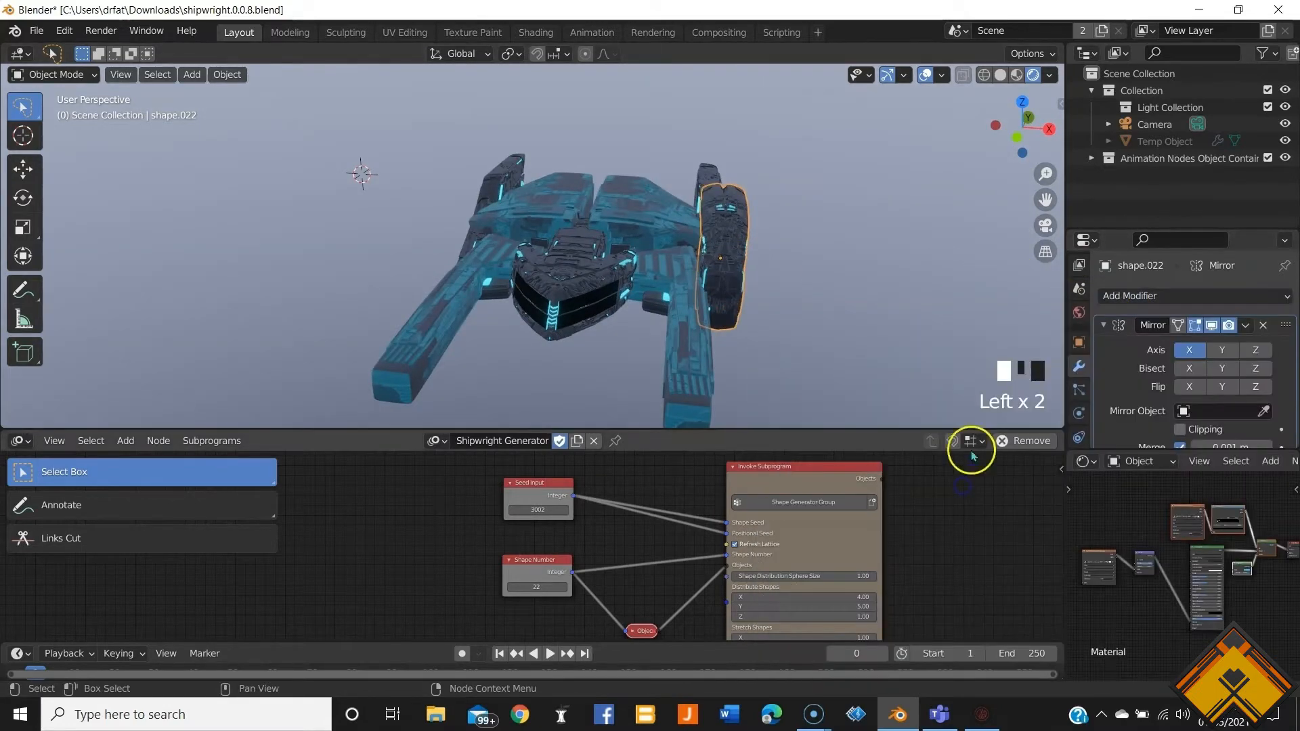
pyautogui.click(576, 257)
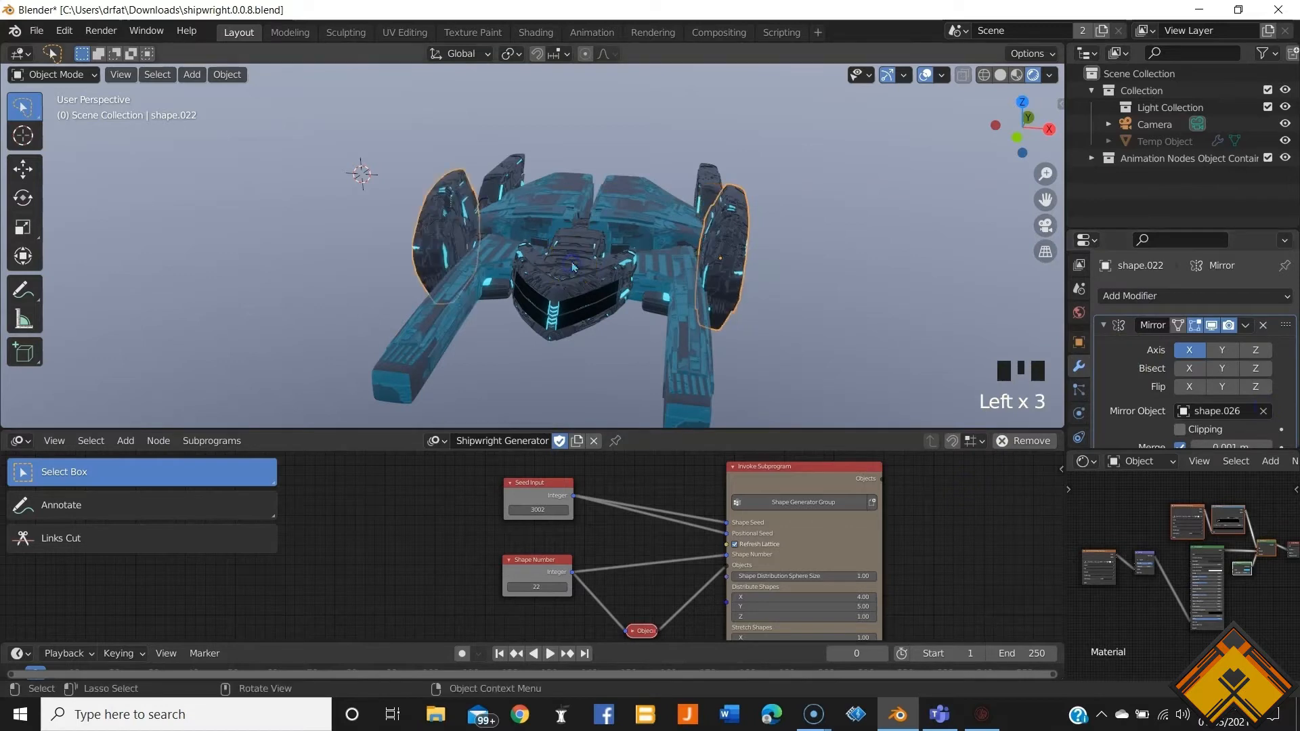
# Step: Examine the mirrored side pods and the ship's hull detailing up close from the front and the rear
pyautogui.moveTo(576, 257); pyautogui.dragTo(757, 205, button='middle')
pyautogui.moveTo(532, 324); pyautogui.dragTo(456, 406, button='middle')
pyautogui.scroll(4, 503, 346)
pyautogui.scroll(1, 514, 339)
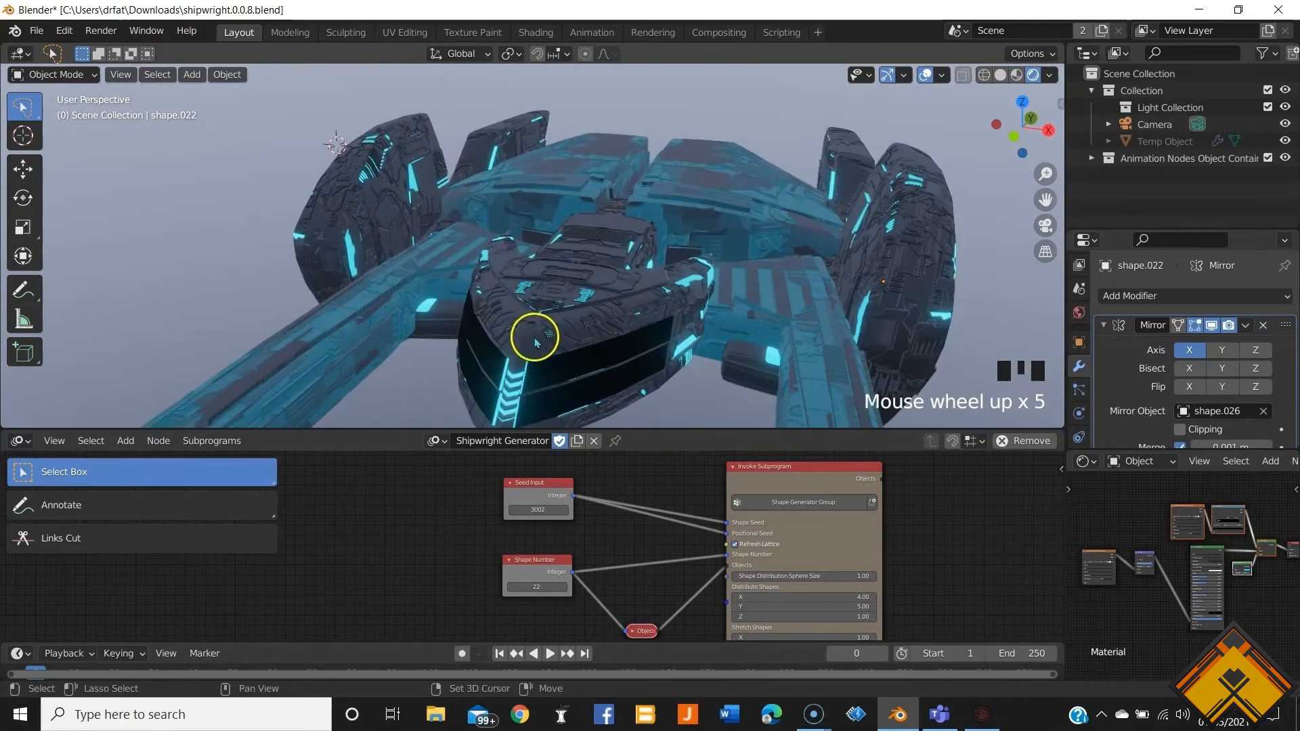
pyautogui.moveTo(531, 334); pyautogui.dragTo(416, 403, button='middle')
pyautogui.scroll(3, 611, 281)
pyautogui.scroll(3, 383, 311)
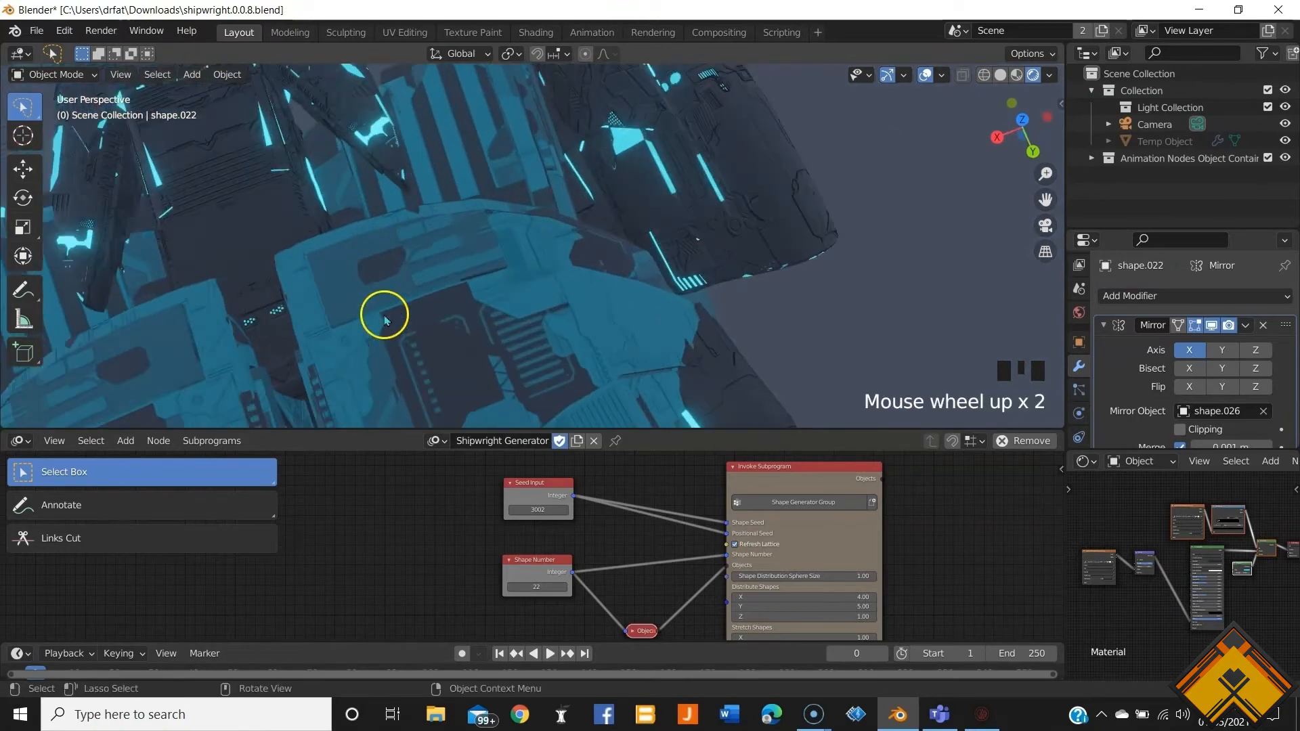
pyautogui.keyDown('shift'); pyautogui.moveTo(314, 293); pyautogui.dragTo(763, 306, button='middle'); pyautogui.keyUp('shift')
pyautogui.scroll(-3, 481, 307)
pyautogui.scroll(-3, 582, 284)
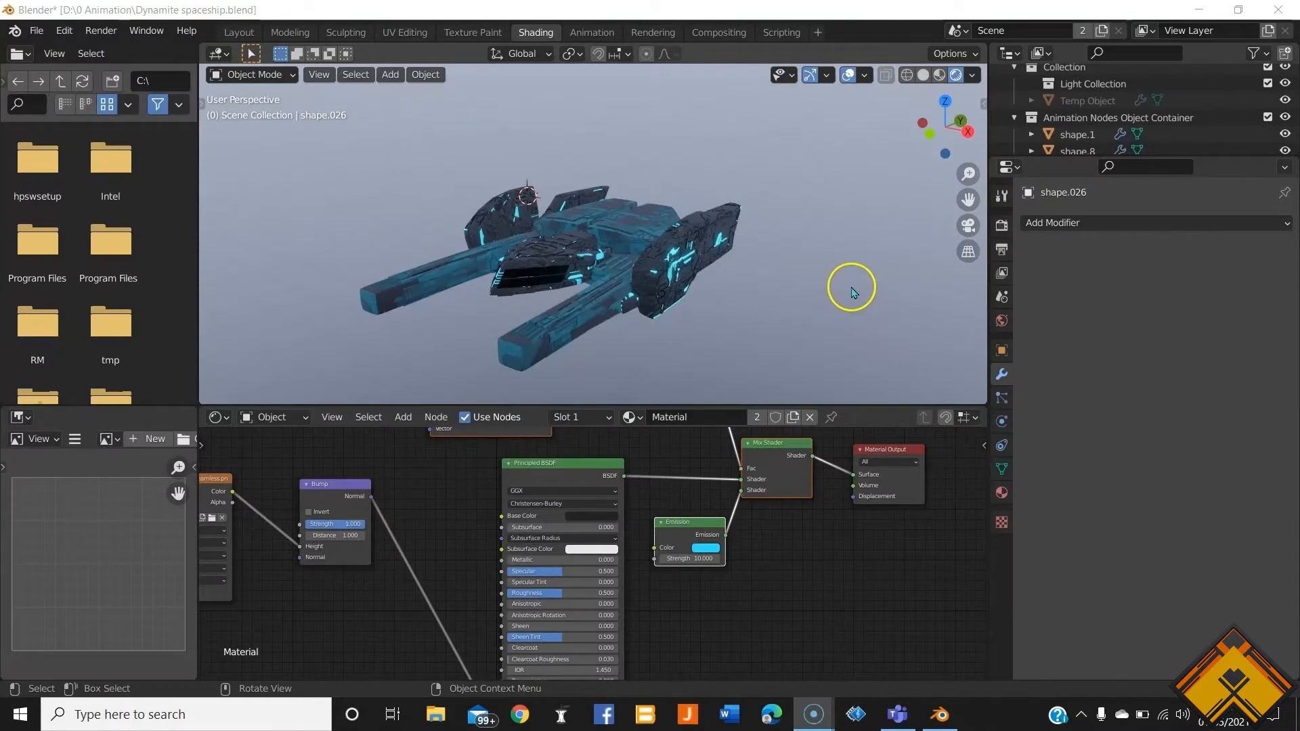
# Step: Add a 2 m cube at the 3D cursor on the ship's rear and scale it to about 0.27
pyautogui.moveTo(852, 292); pyautogui.dragTo(532, 251, button='middle')
pyautogui.scroll(2, 569, 298)
pyautogui.scroll(3, 534, 253)
pyautogui.hotkey('shift', 'a')
pyautogui.moveTo(482, 270)
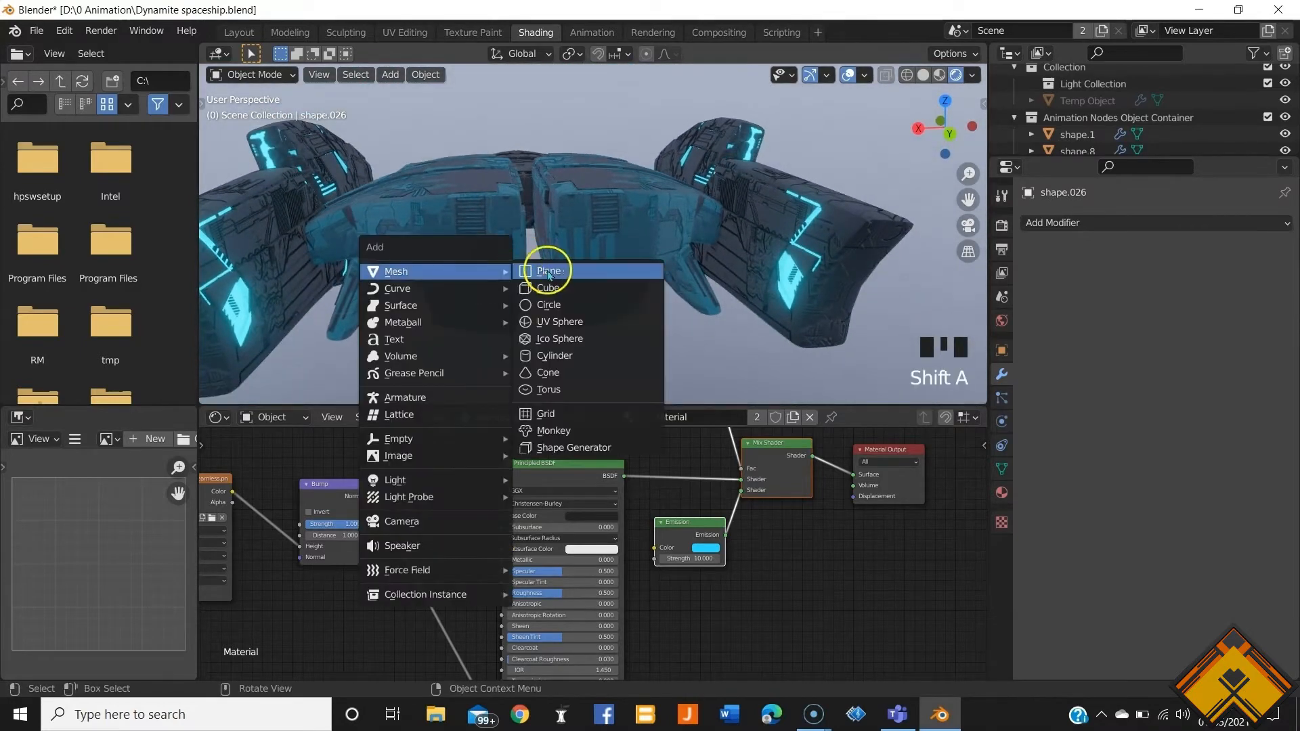
pyautogui.click(552, 270)
pyautogui.scroll(-3, 509, 300)
pyautogui.keyDown('shift'); pyautogui.moveTo(509, 300); pyautogui.dragTo(569, 274, button='middle'); pyautogui.keyUp('shift')
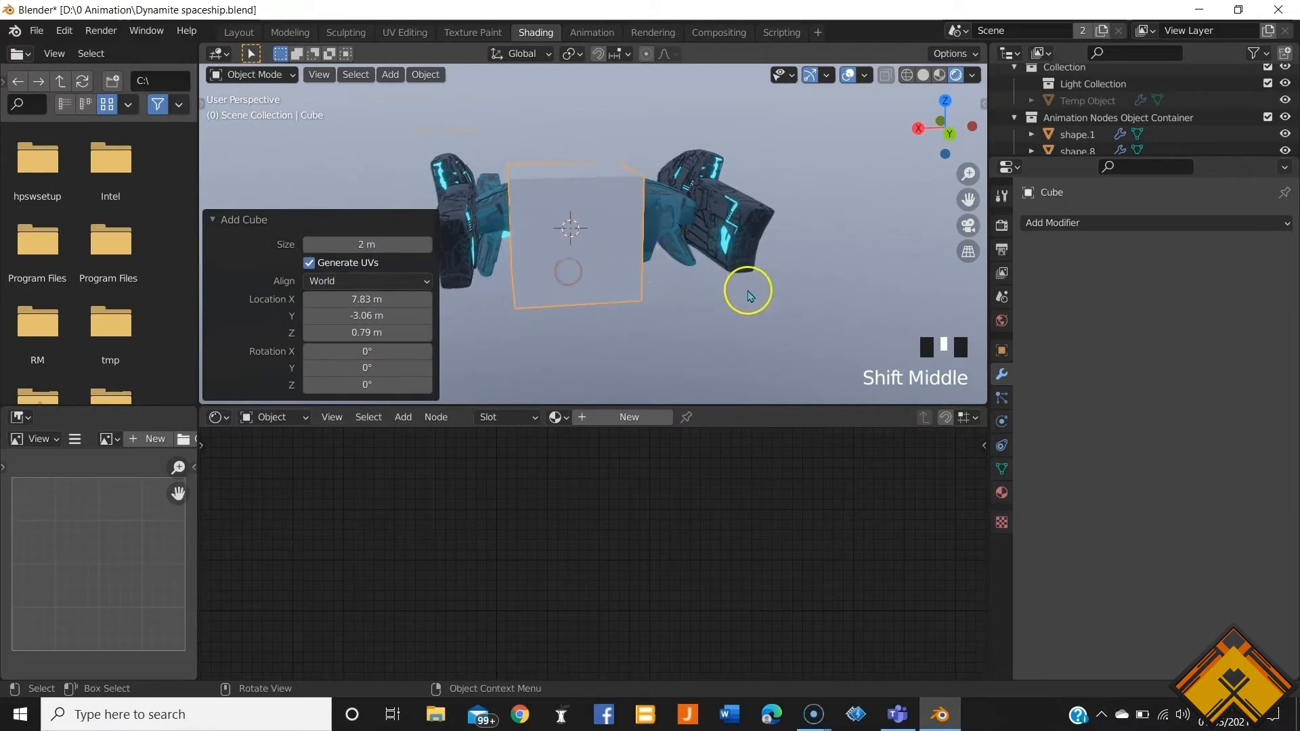
pyautogui.press('s')
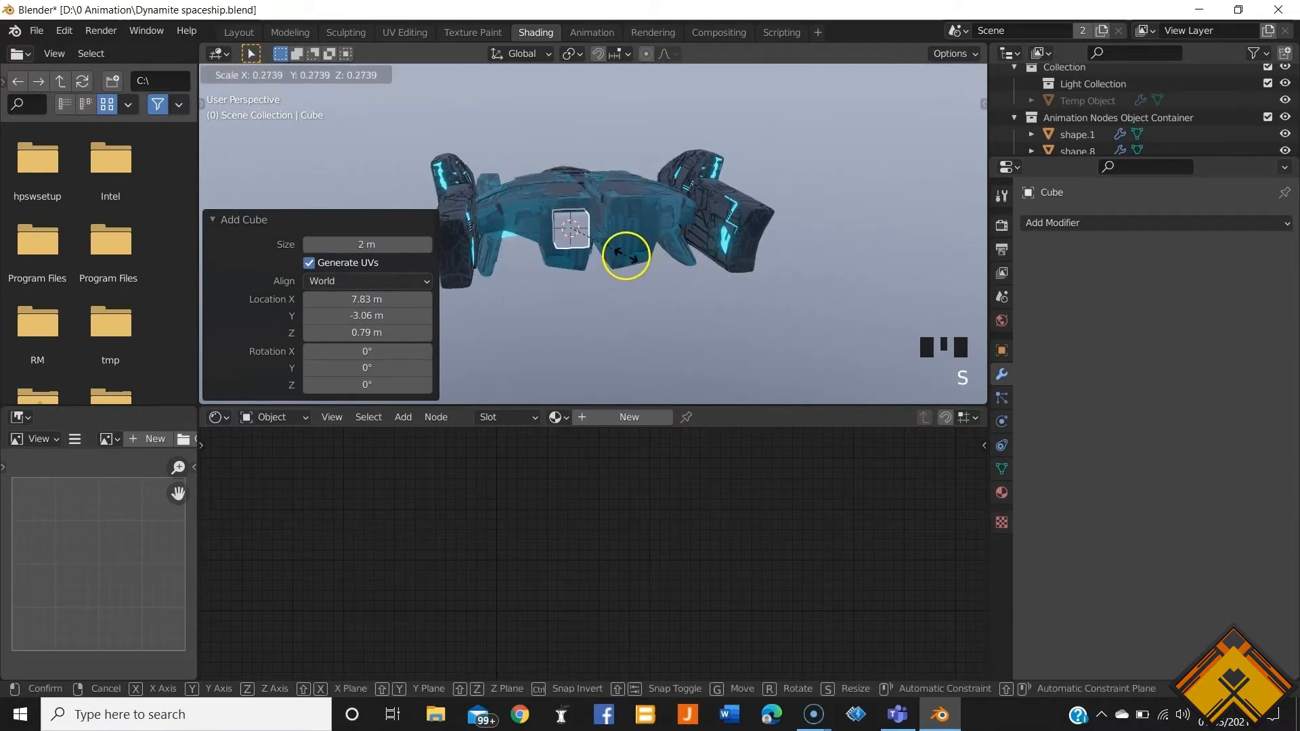
pyautogui.click(626, 256)
# Step: Flatten the cube into a thin plate by scaling it to about 0.14 along Y
pyautogui.scroll(4, 625, 255)
pyautogui.keyDown('shift'); pyautogui.moveTo(626, 256); pyautogui.dragTo(806, 279, button='middle'); pyautogui.keyUp('shift')
pyautogui.press('s')
pyautogui.press('y')
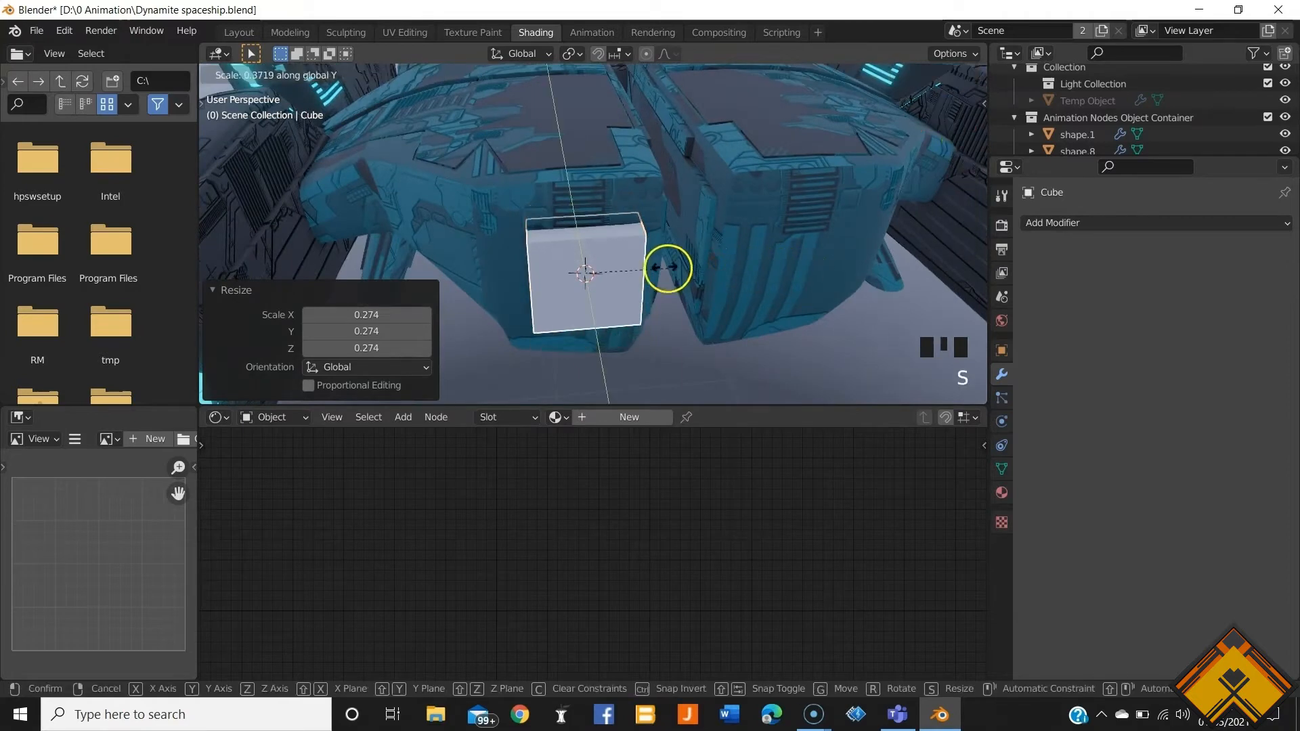
pyautogui.click(614, 262)
# Step: From the back view, stretch the plate along Z to span most of the rear hull's height
pyautogui.scroll(-2, 668, 280)
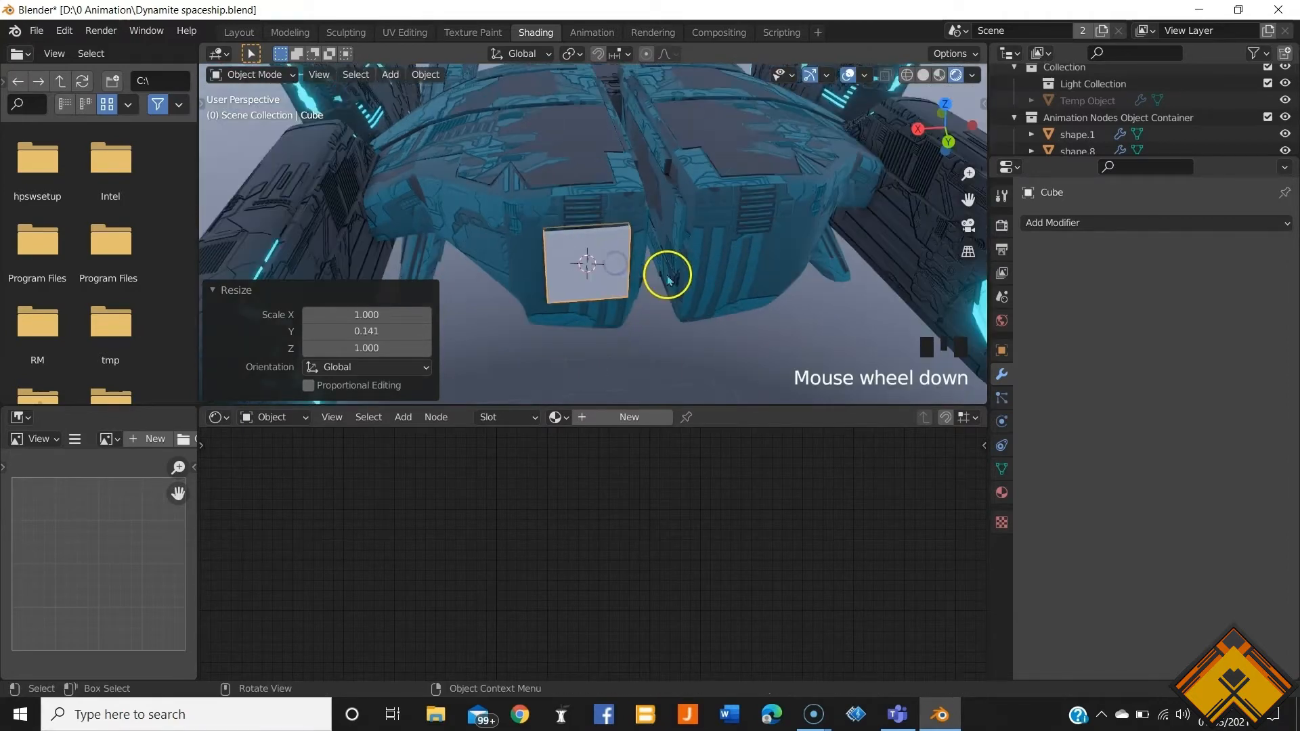
pyautogui.press('ctrl+KP_1')
pyautogui.press('s')
pyautogui.press('z')
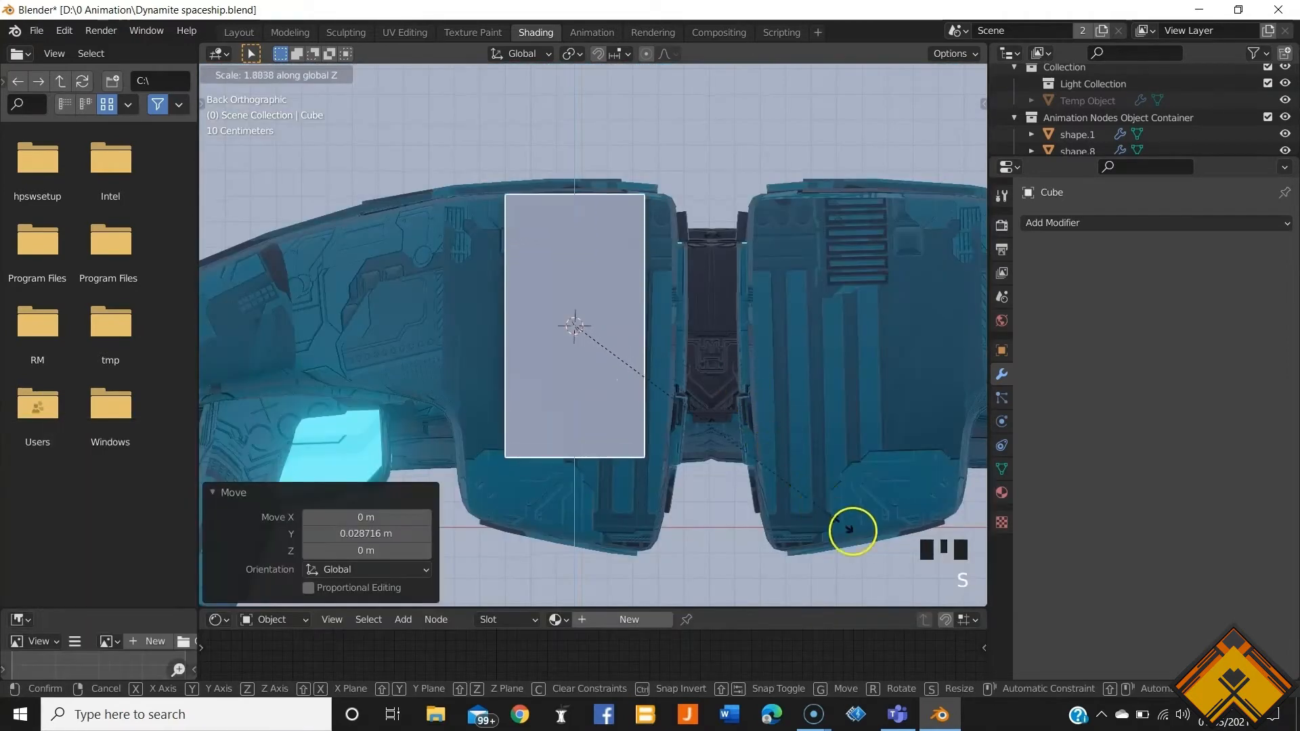
pyautogui.click(764, 368)
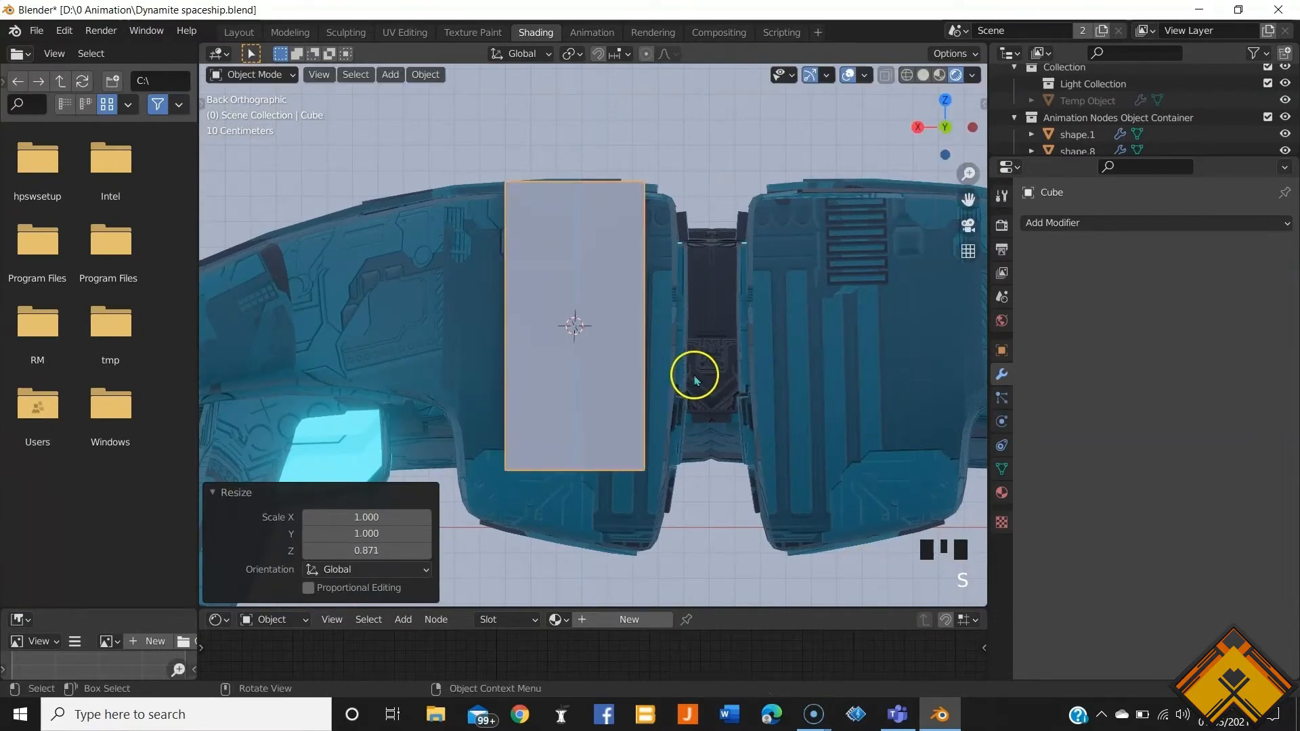
# Step: Bevel the two corner edges on the plate's outer side by about 0.43 m with one segment
pyautogui.press('Tab')
pyautogui.moveTo(572, 293); pyautogui.dragTo(649, 352, button='middle')
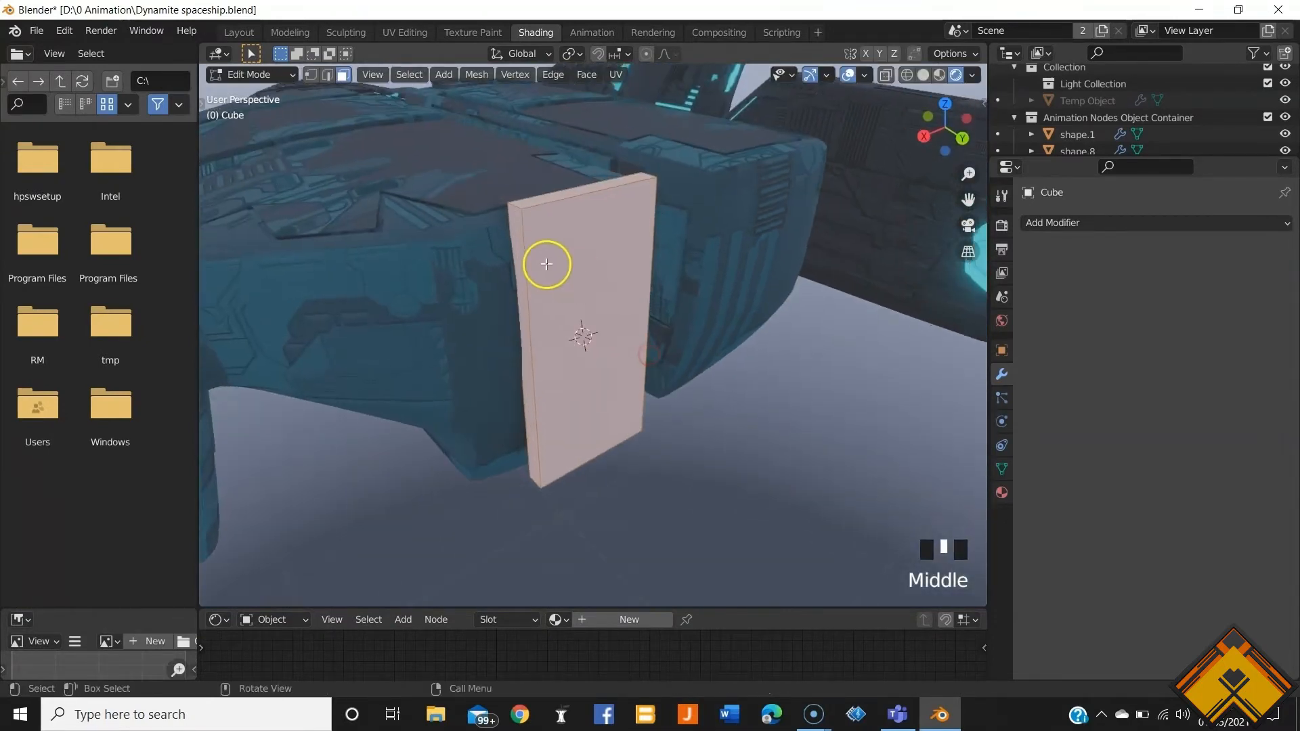
pyautogui.moveTo(575, 369); pyautogui.dragTo(546, 481, button='middle')
pyautogui.scroll(-2, 667, 447)
pyautogui.moveTo(667, 447); pyautogui.dragTo(626, 473, button='middle')
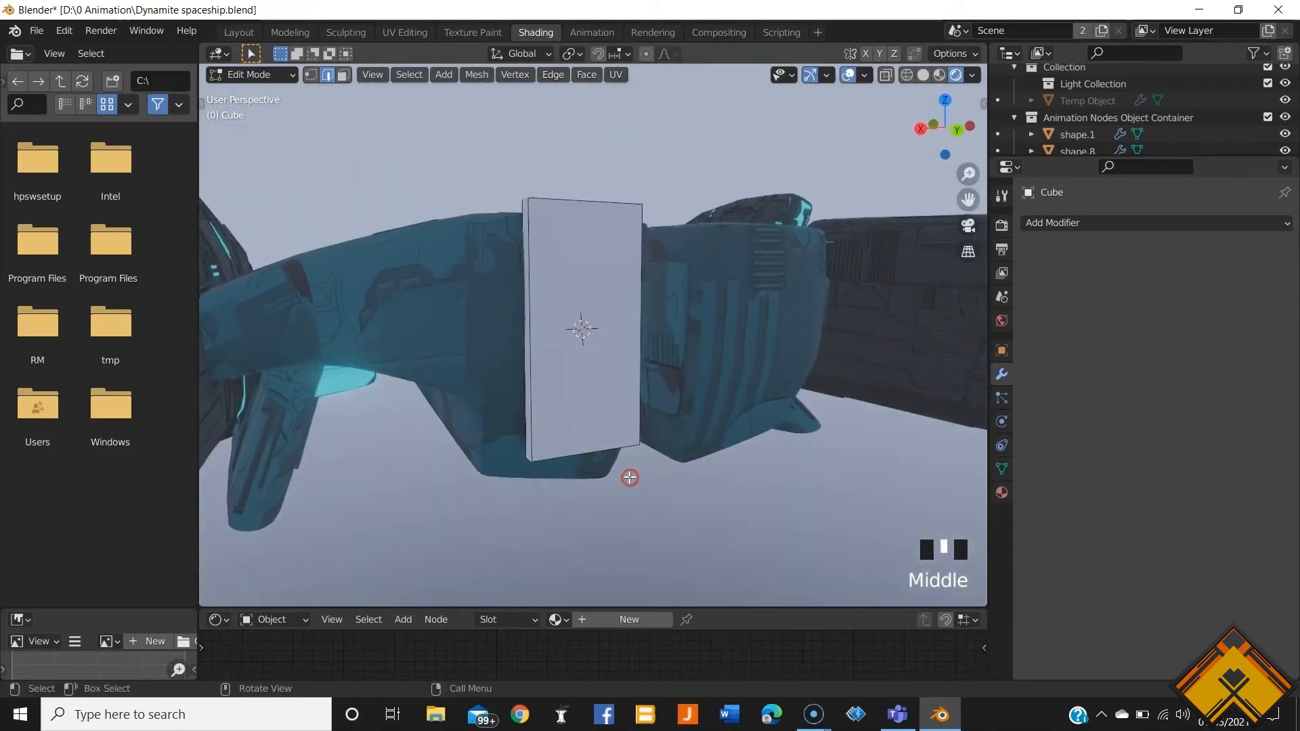
pyautogui.hotkey('ctrl', 'b')
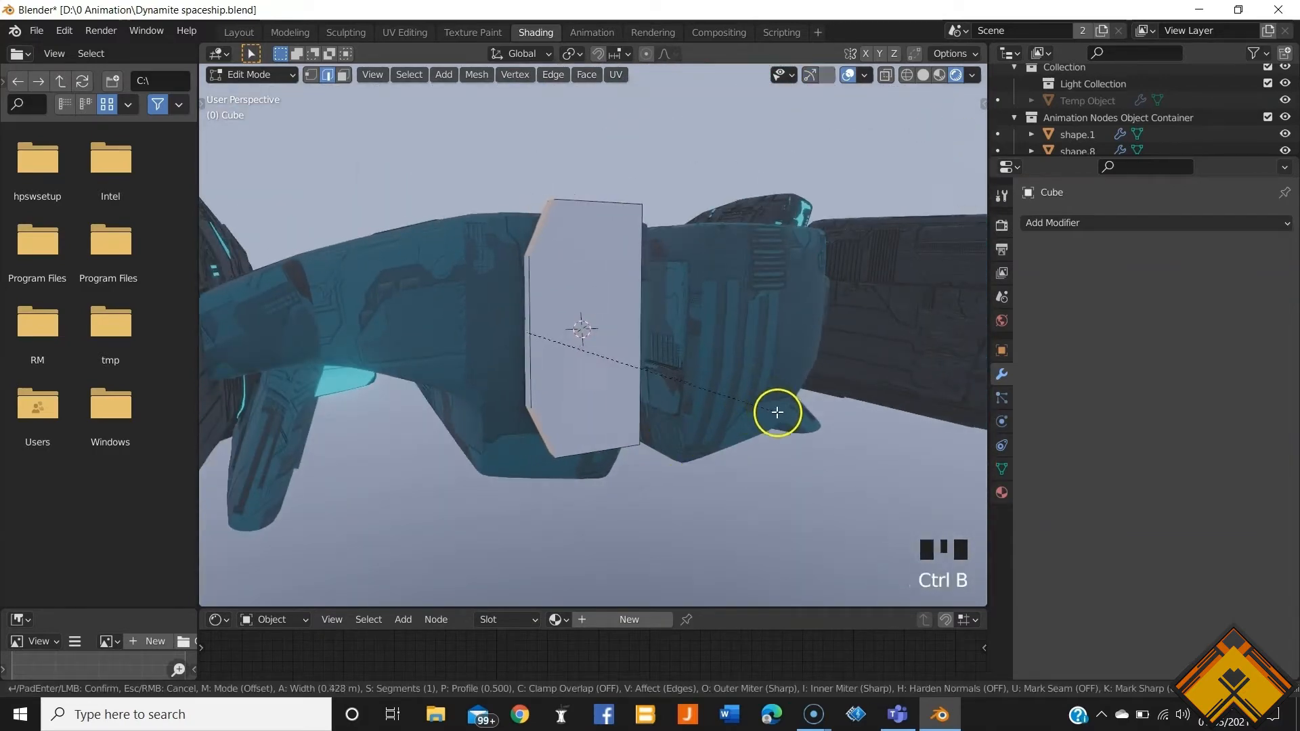
pyautogui.click(783, 421)
pyautogui.moveTo(729, 377)
pyautogui.mouseDown(button='middle')
pyautogui.moveTo(668, 400)
pyautogui.moveTo(653, 383)
pyautogui.moveTo(715, 378)
pyautogui.mouseUp(button='middle')
pyautogui.press('Tab')
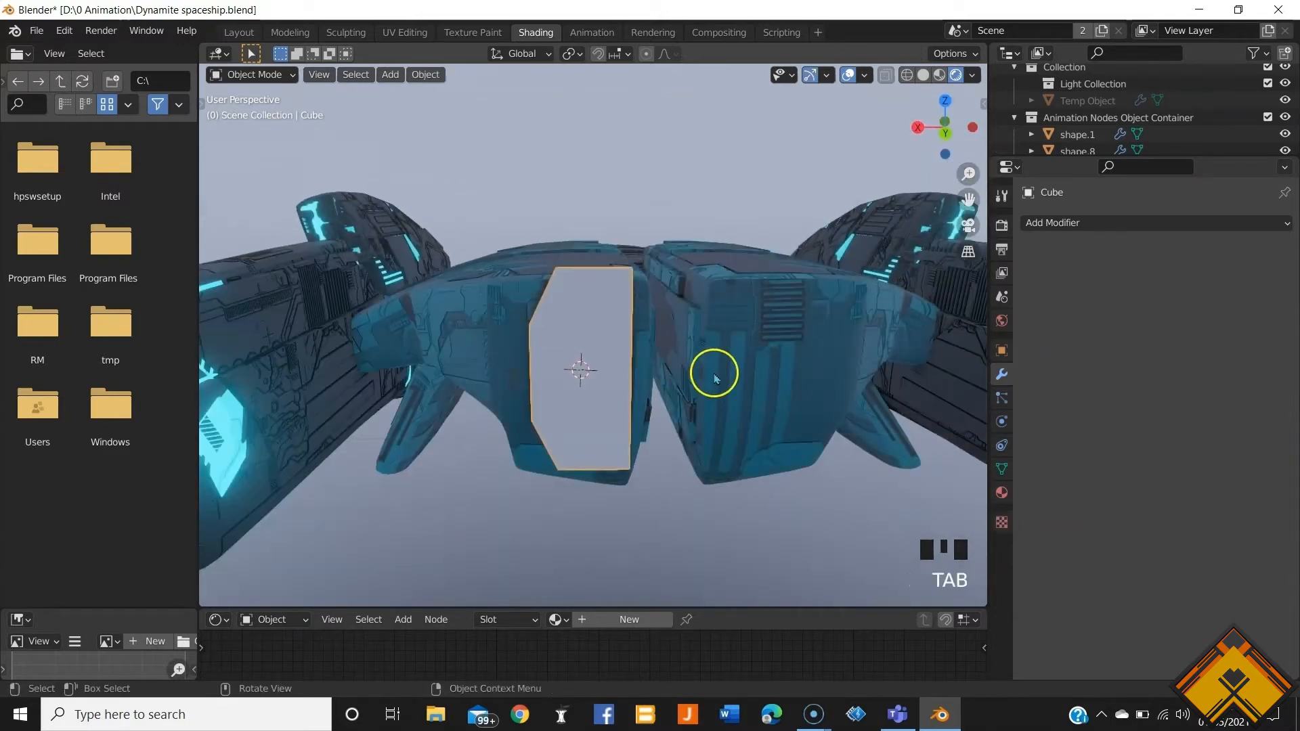
# Step: Shorten the beveled plate by scaling it to about 0.89 along Z
pyautogui.press('s')
pyautogui.press('z')
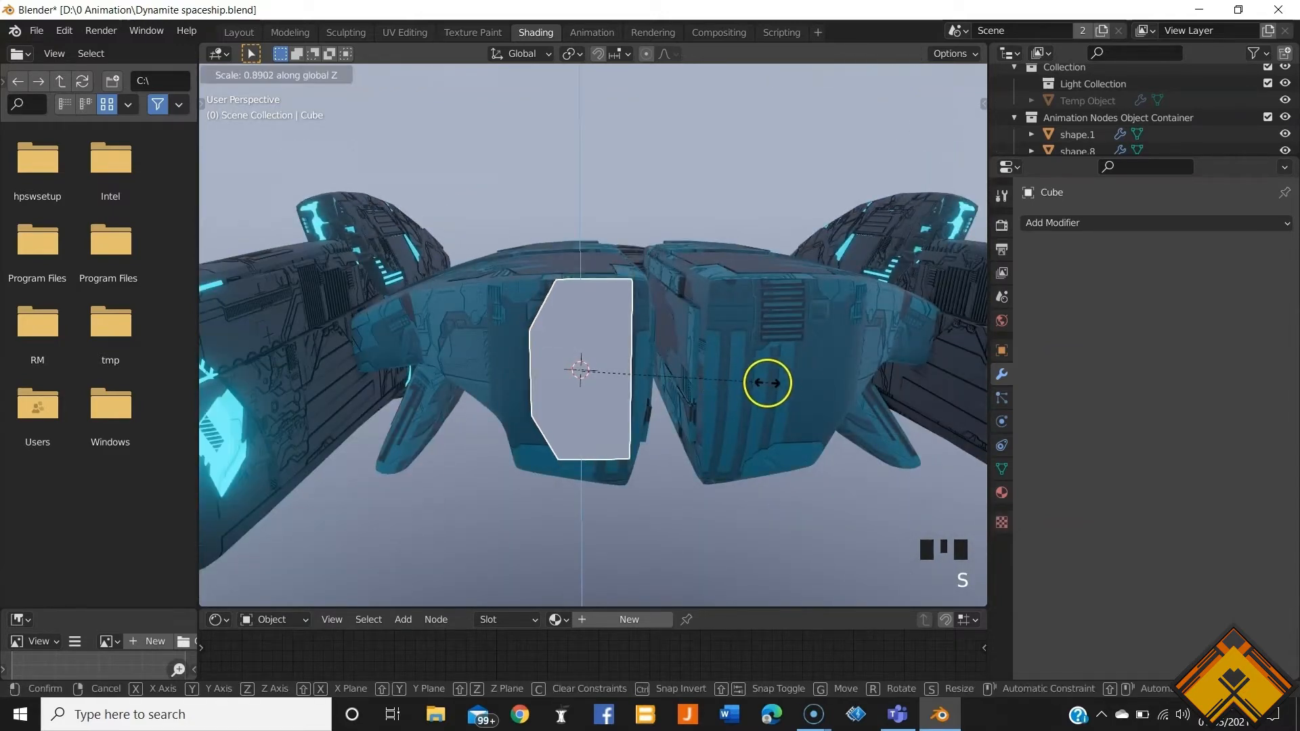
pyautogui.click(761, 383)
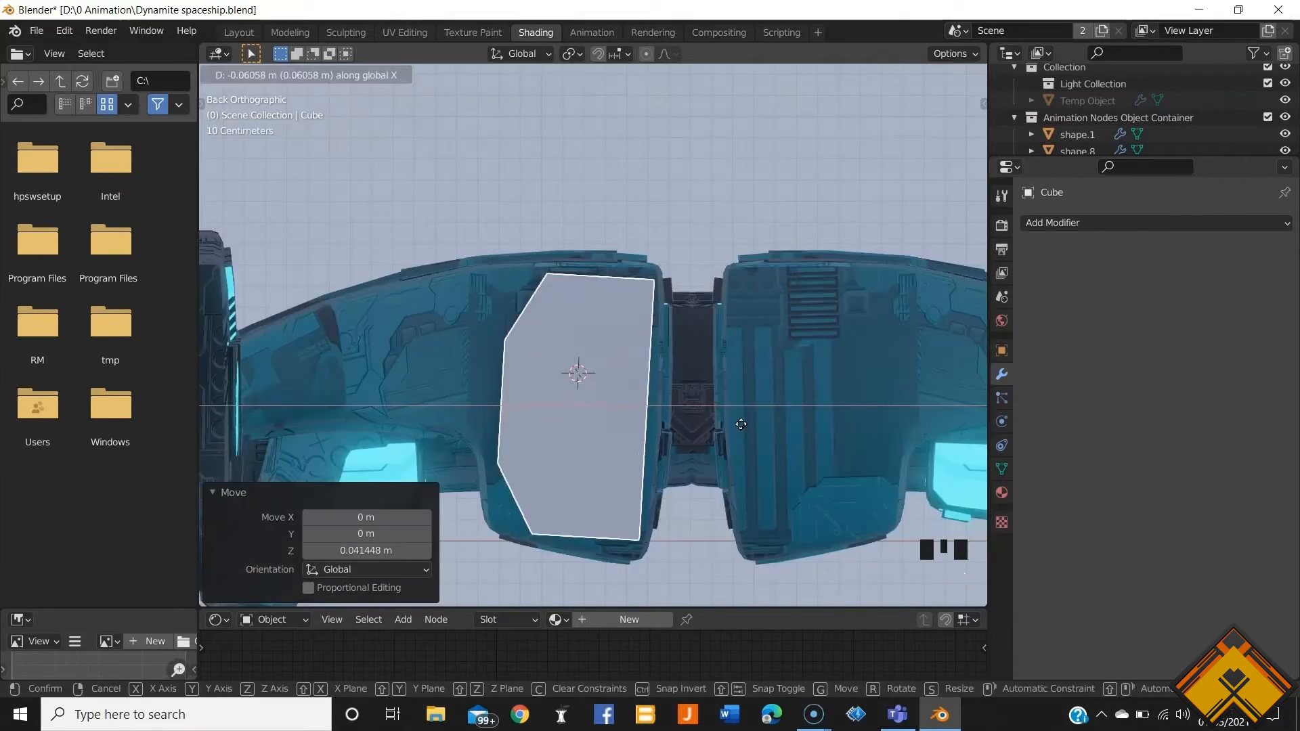
# Step: Move the plate about -0.07 m along X and rotate it about 1.15° around Y to match the rear hull
pyautogui.click(742, 425)
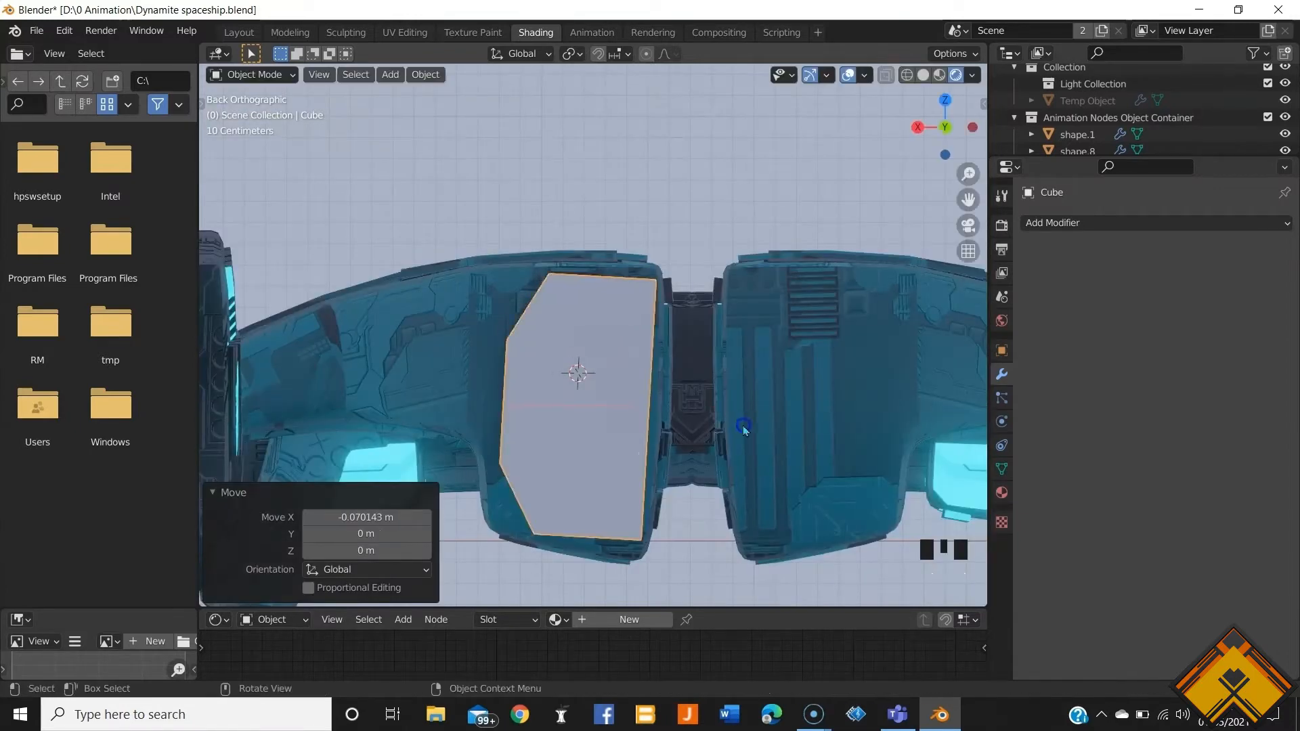
pyautogui.press('r')
pyautogui.press('y')
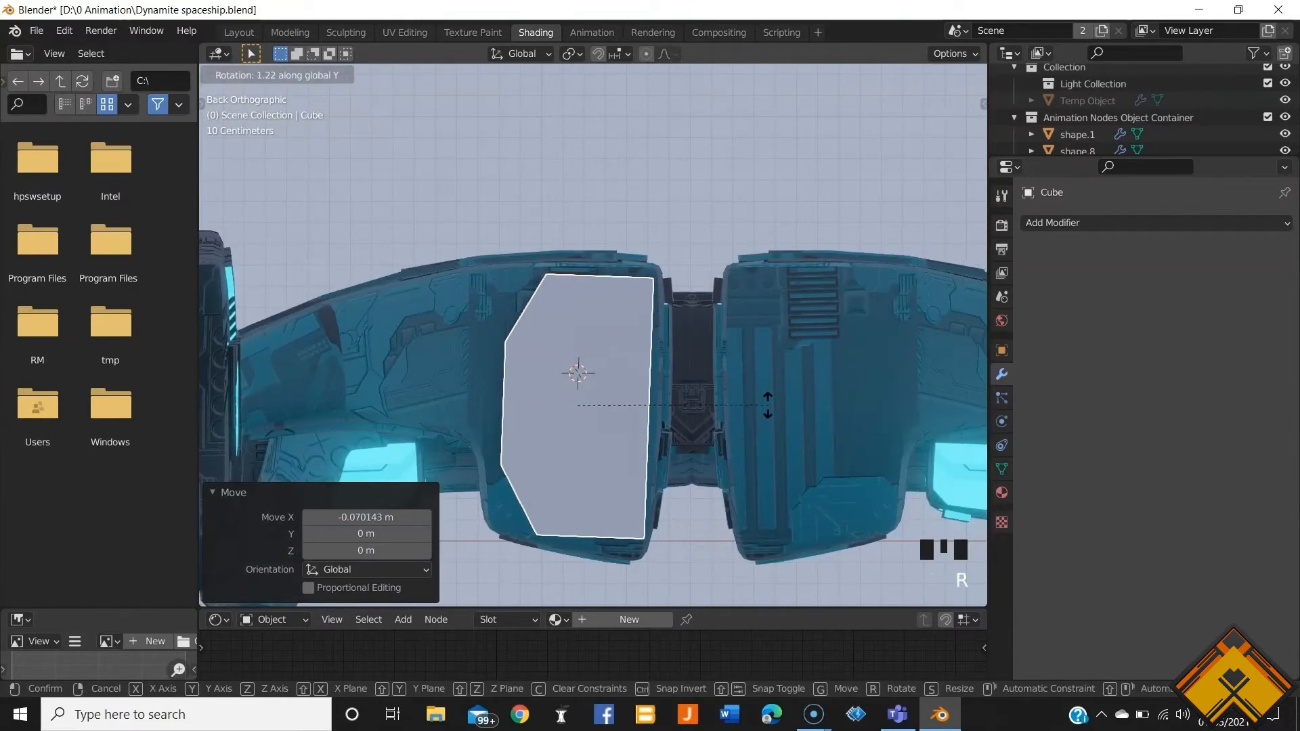
pyautogui.click(767, 413)
pyautogui.scroll(-1, 716, 429)
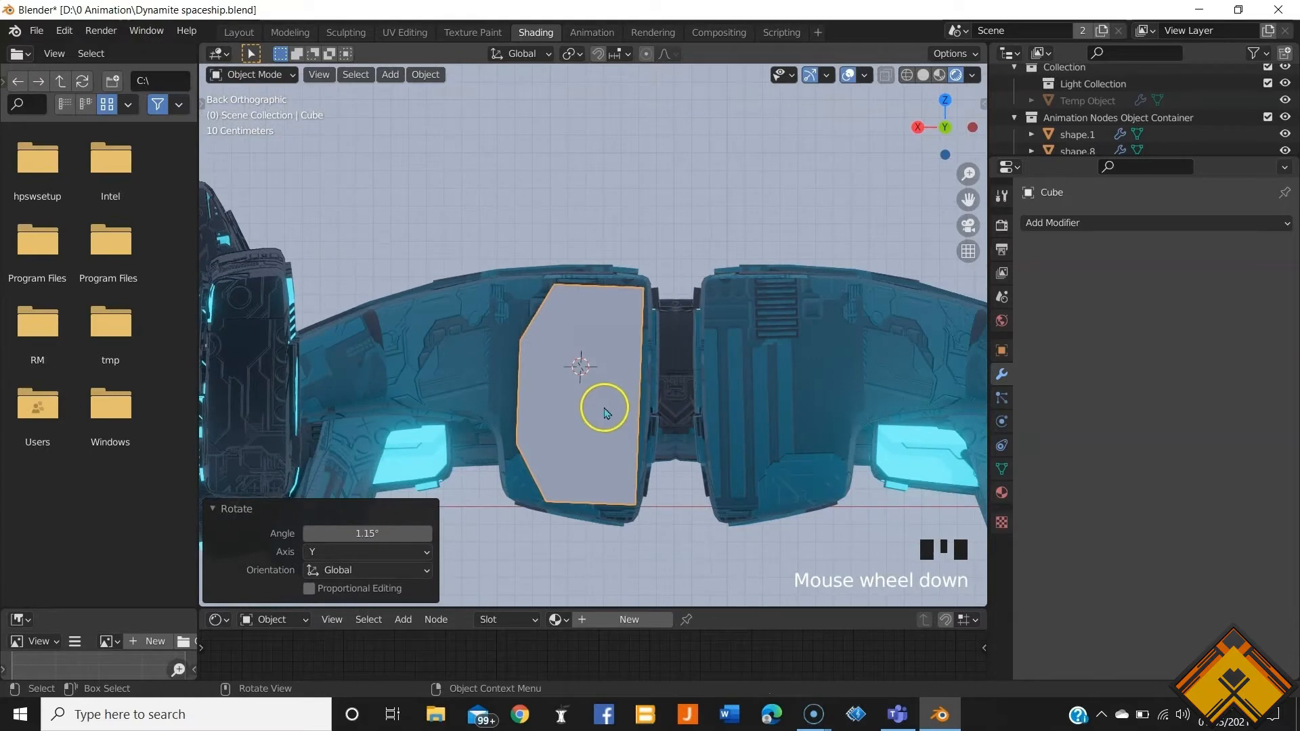
# Step: Apply the plate's scale
pyautogui.hotkey('shift', 's')
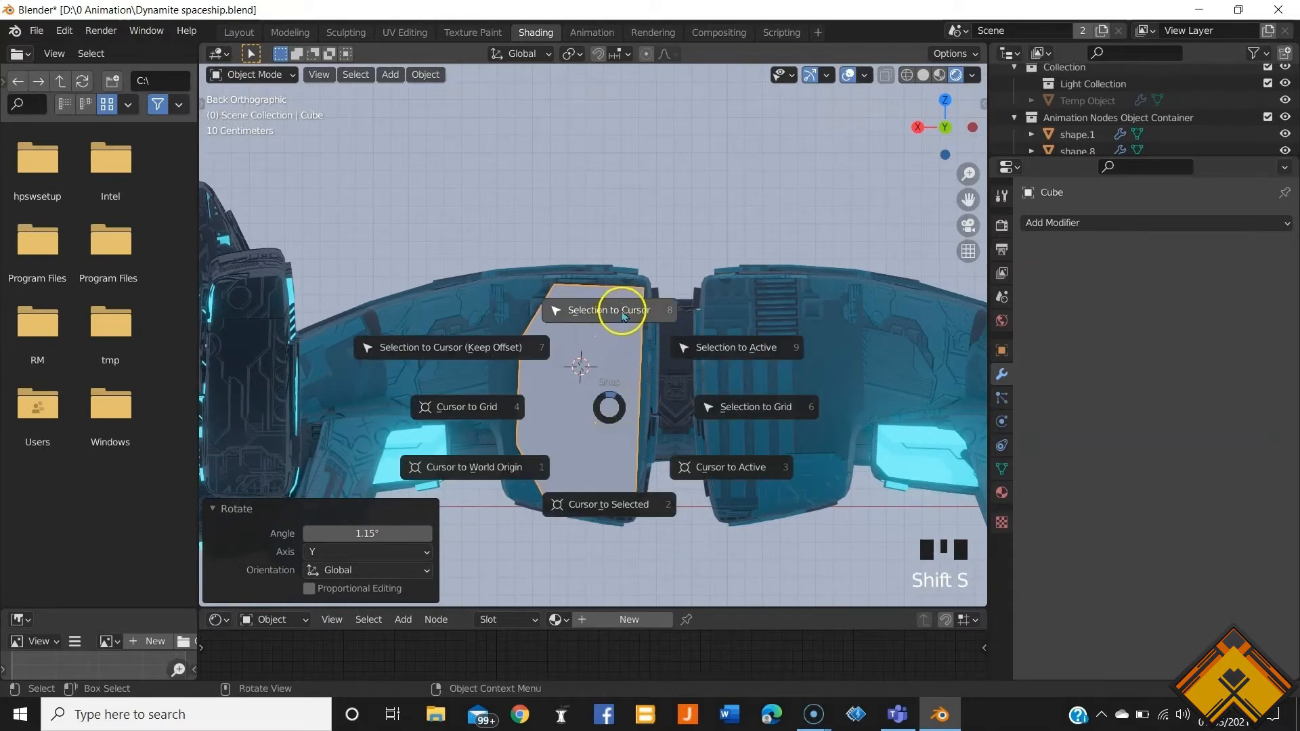
pyautogui.press('Escape')
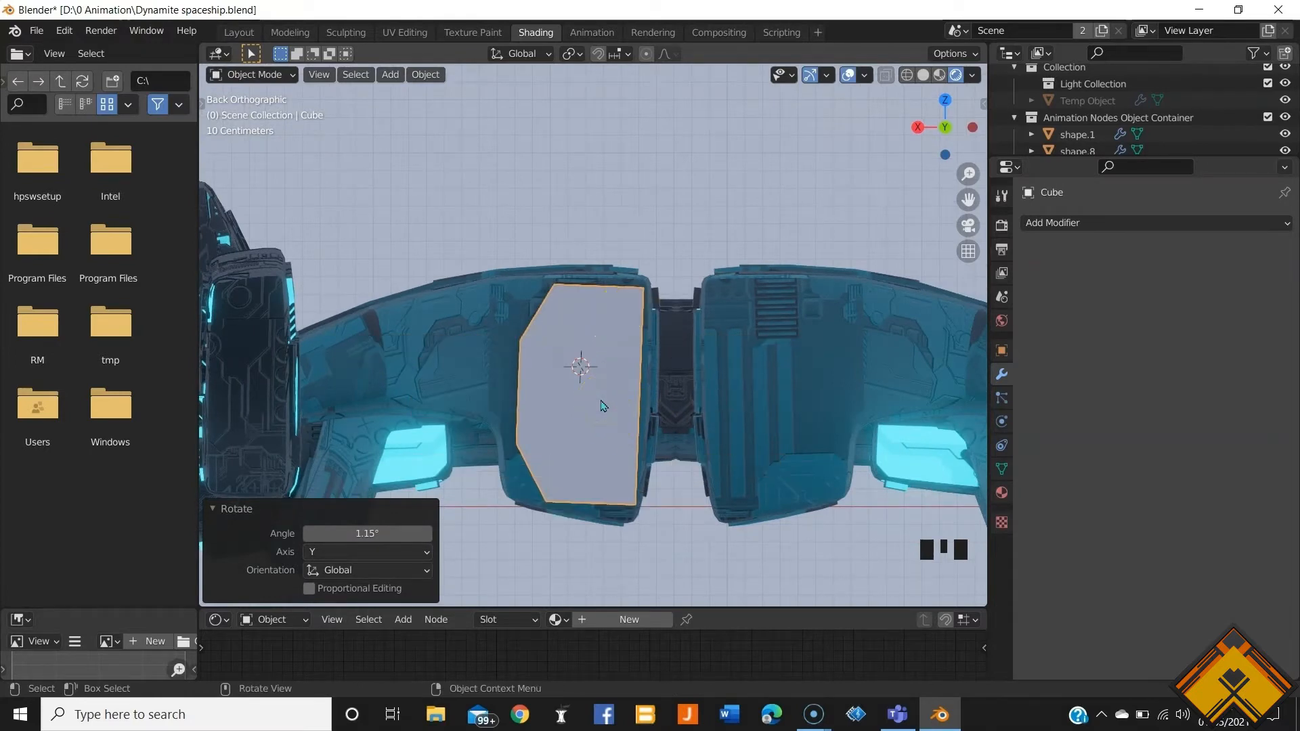
pyautogui.hotkey('ctrl', 'a')
pyautogui.click(574, 436)
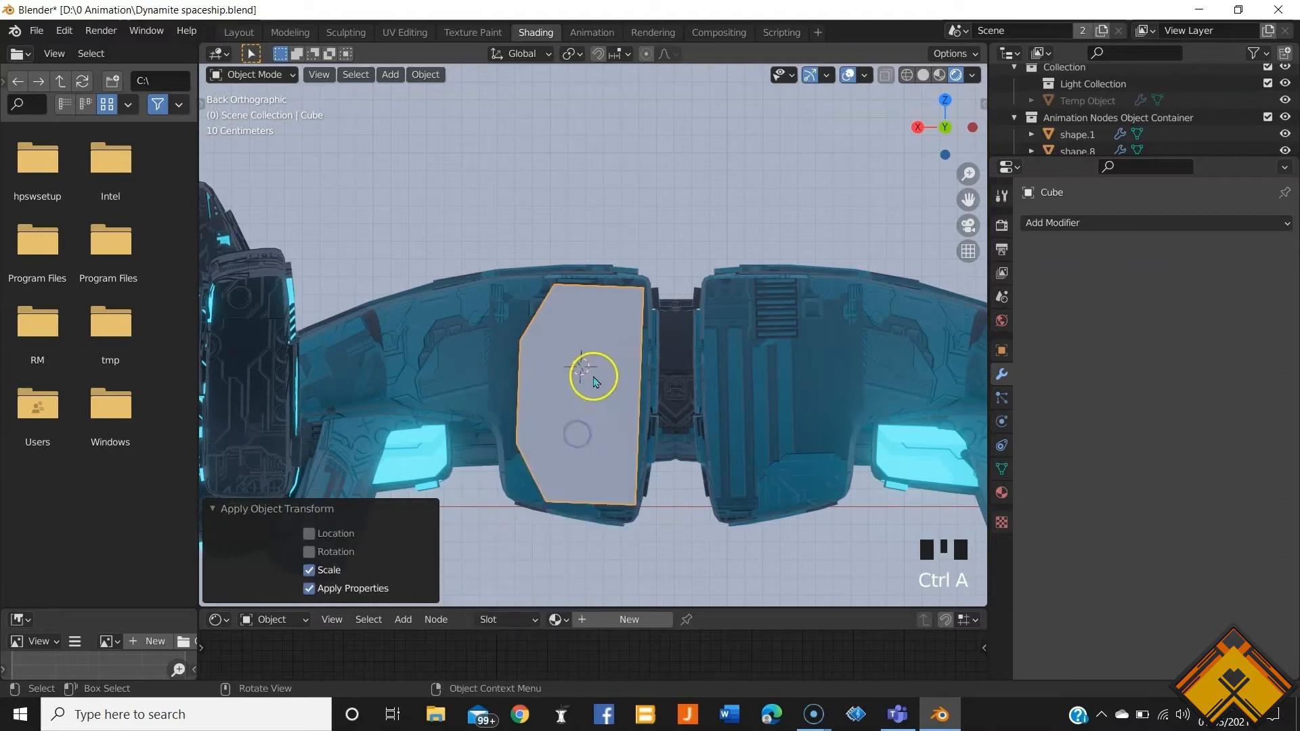
pyautogui.press('n')
pyautogui.press('n')
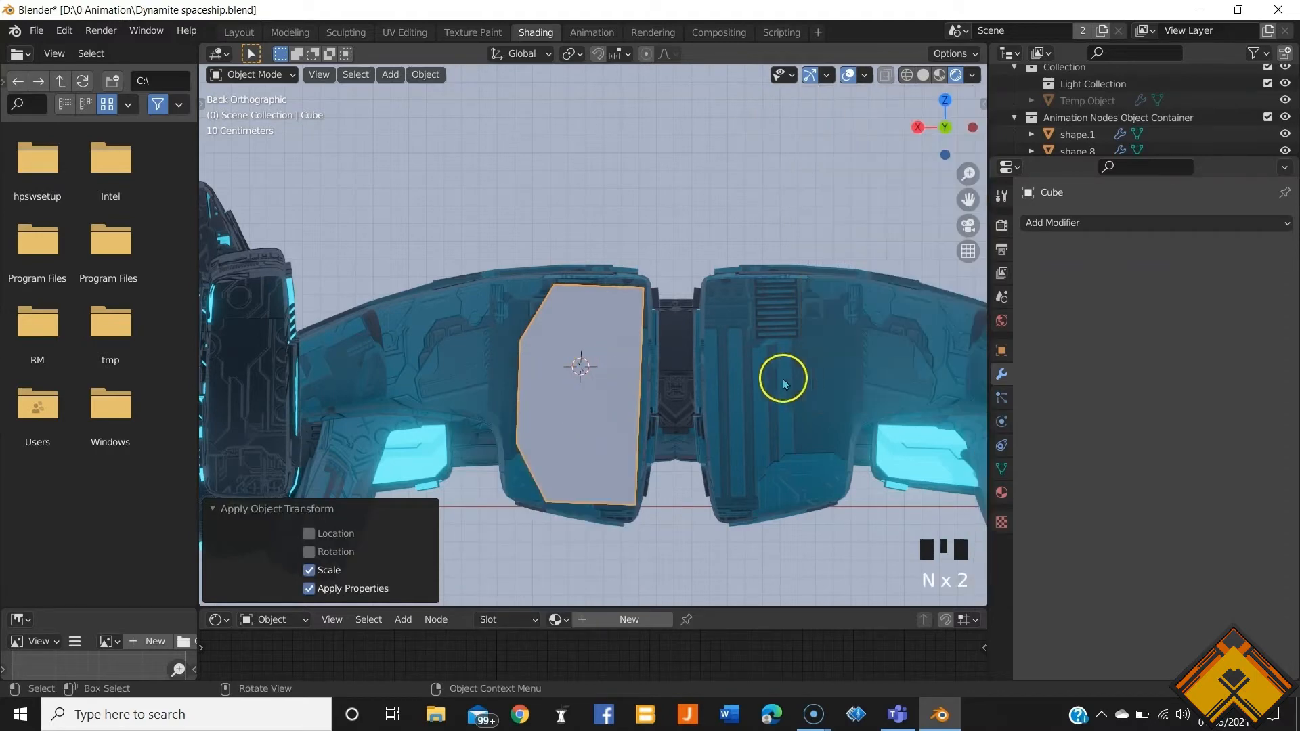
# Step: Move the plate about -0.03 m along Y into the rear of the hull
pyautogui.press('Tab')
pyautogui.moveTo(579, 398); pyautogui.dragTo(407, 400, button='middle')
pyautogui.press('Tab')
pyautogui.press('g')
pyautogui.press('y')
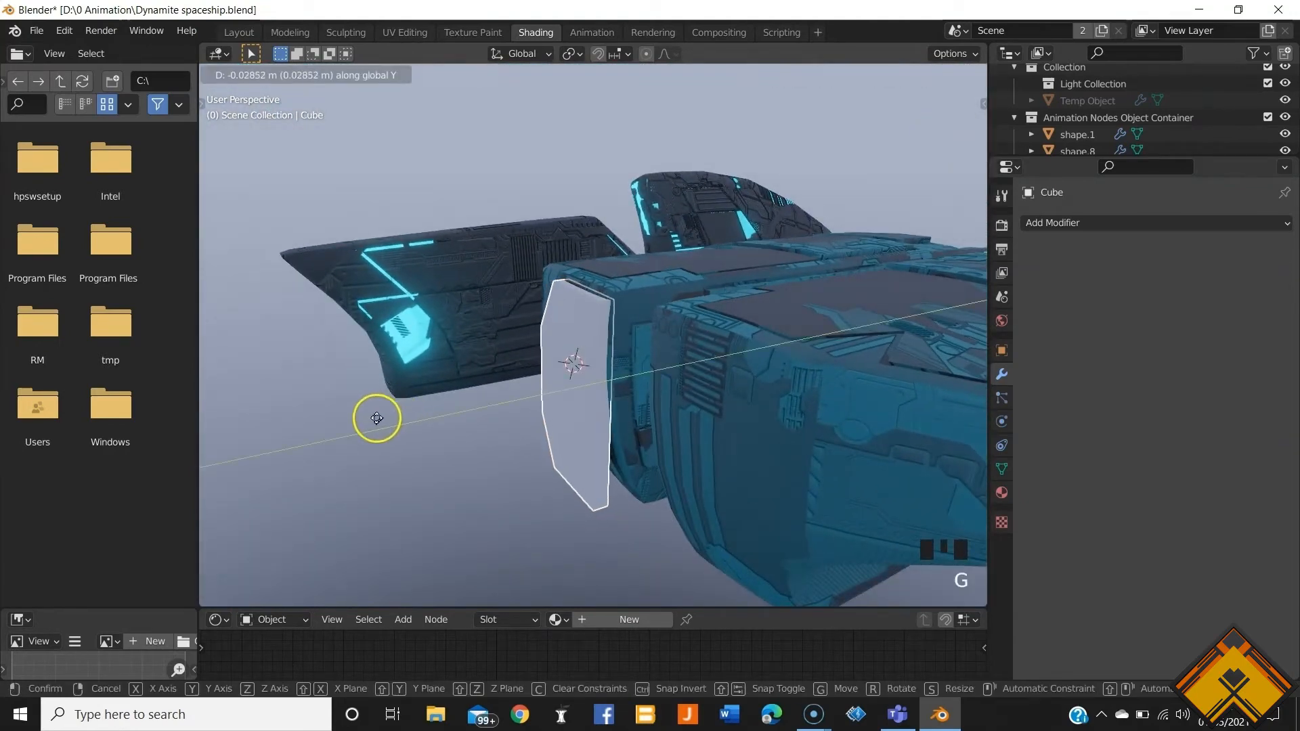
pyautogui.click(368, 422)
# Step: Extrude the plate's hull-side face about 0.25 m forward into the rear hull
pyautogui.moveTo(368, 422); pyautogui.dragTo(564, 484, button='middle')
pyautogui.scroll(3, 626, 311)
pyautogui.keyDown('shift'); pyautogui.moveTo(563, 484); pyautogui.dragTo(653, 375, button='middle'); pyautogui.keyUp('shift')
pyautogui.press('Tab')
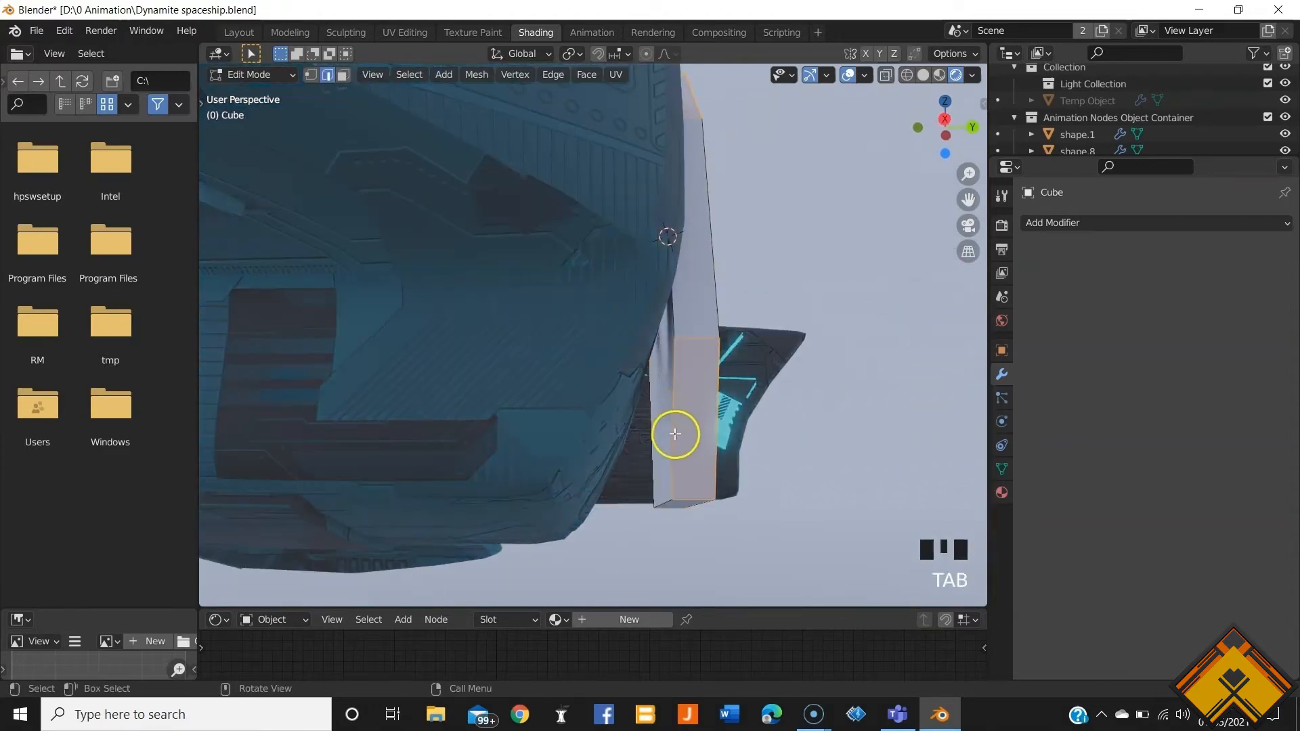
pyautogui.moveTo(676, 436); pyautogui.dragTo(688, 442, button='middle')
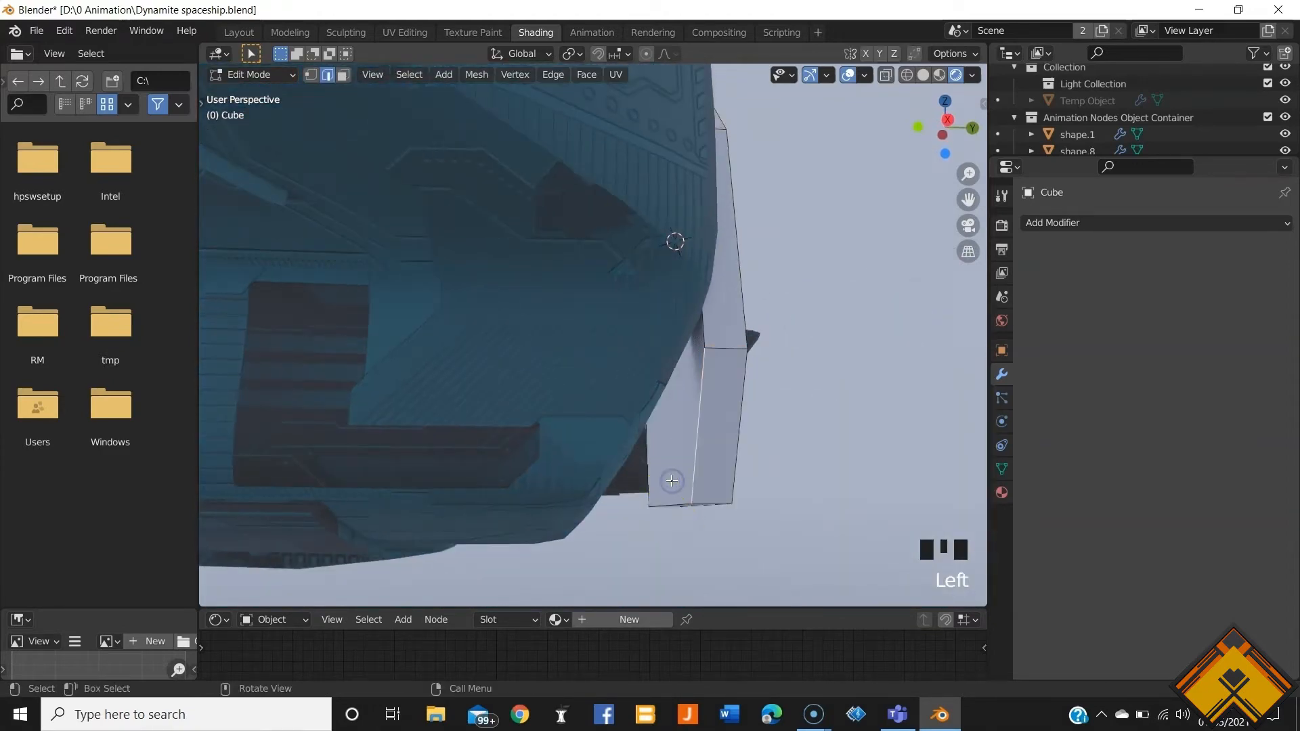
pyautogui.scroll(-2, 667, 447)
pyautogui.moveTo(667, 446)
pyautogui.mouseDown(button='middle')
pyautogui.moveTo(609, 505)
pyautogui.moveTo(543, 522)
pyautogui.moveTo(404, 522)
pyautogui.moveTo(578, 496)
pyautogui.moveTo(624, 478)
pyautogui.moveTo(666, 432)
pyautogui.mouseUp(button='middle')
pyautogui.press('e')
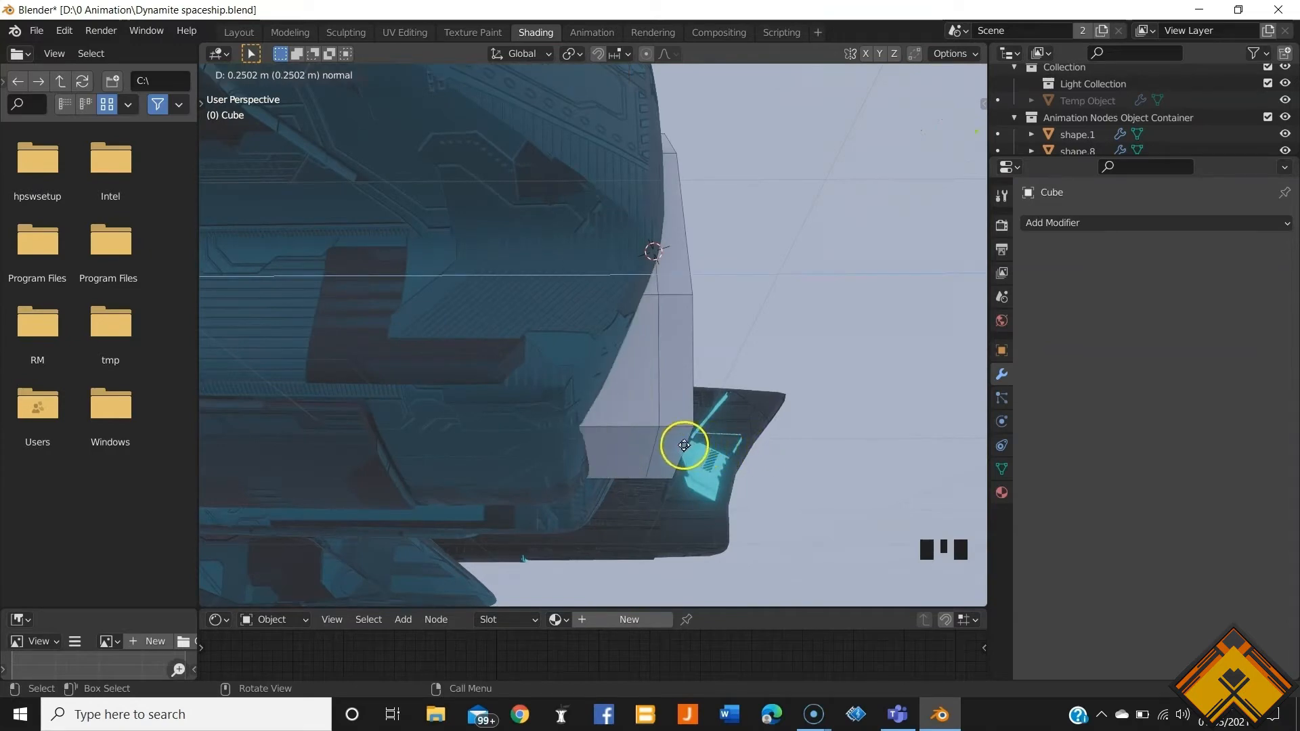
pyautogui.click(683, 445)
pyautogui.scroll(-2, 683, 445)
pyautogui.moveTo(683, 445); pyautogui.dragTo(566, 376, button='middle')
pyautogui.press('Tab')
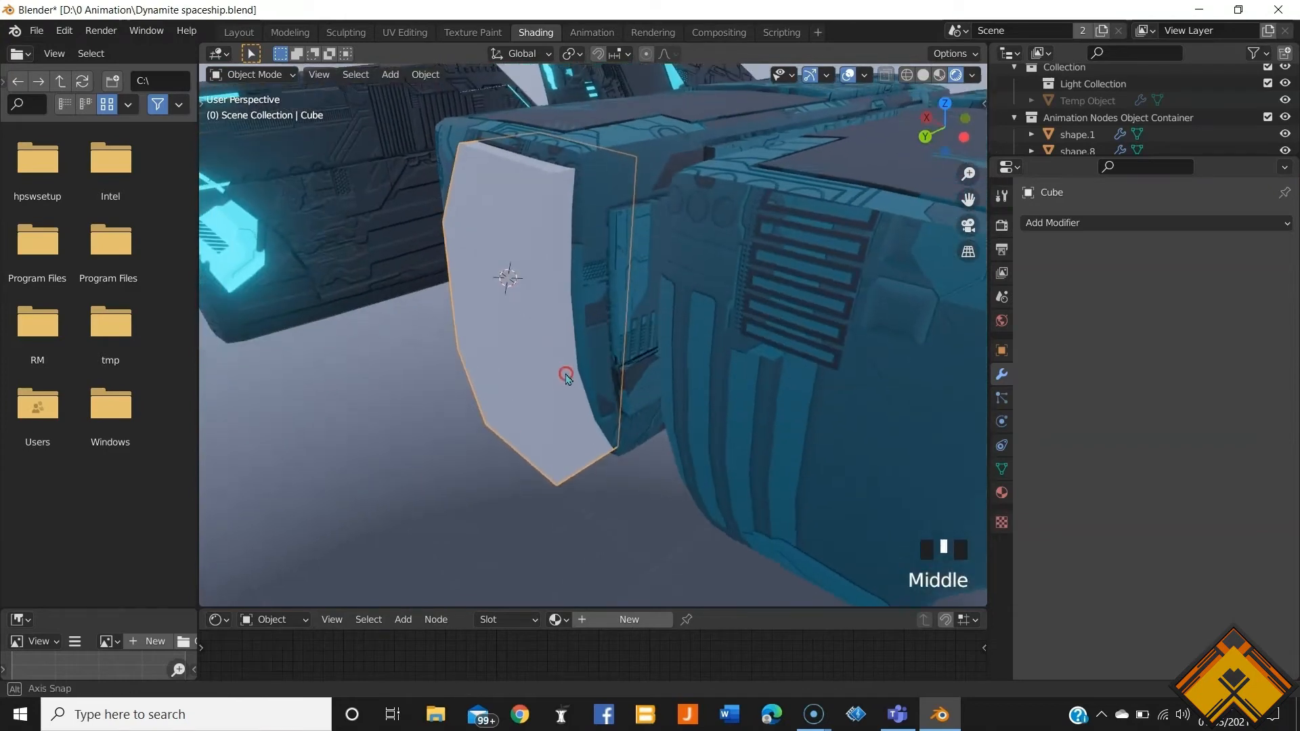
pyautogui.press('Tab')
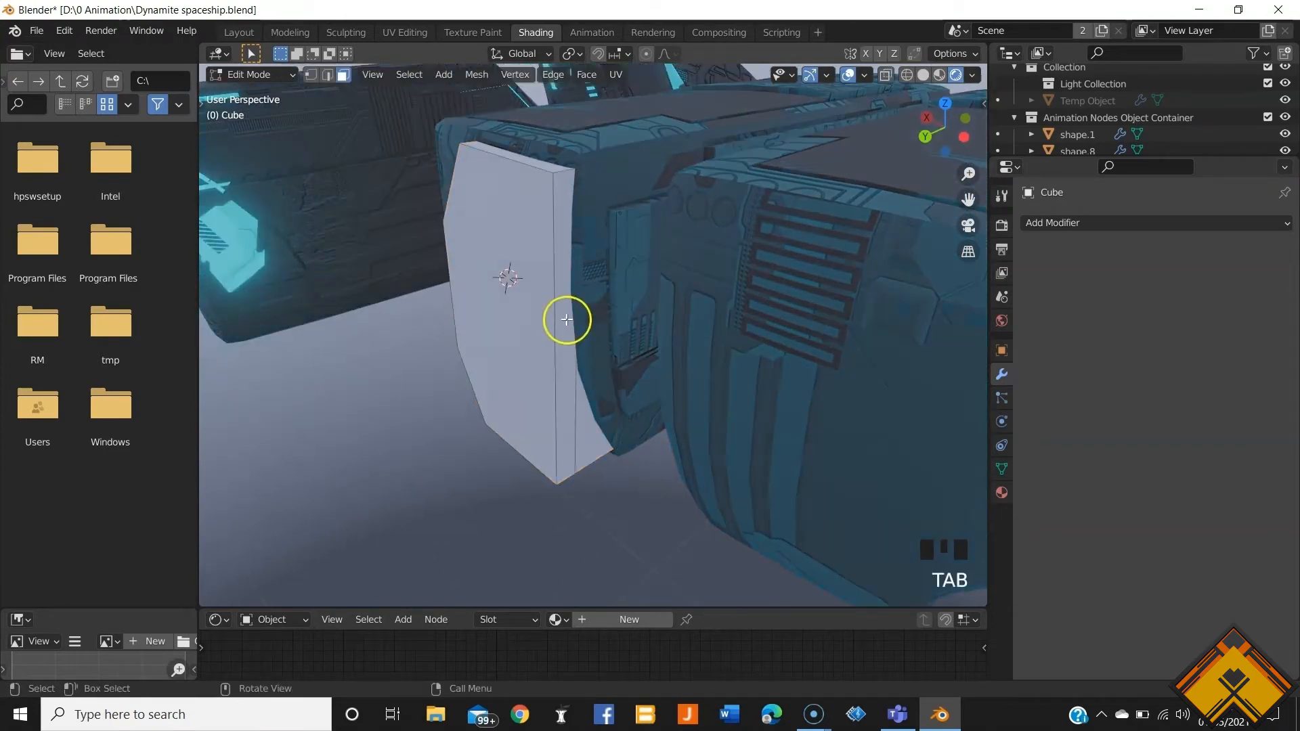
pyautogui.press('Tab')
pyautogui.moveTo(567, 312); pyautogui.dragTo(537, 336, button='middle')
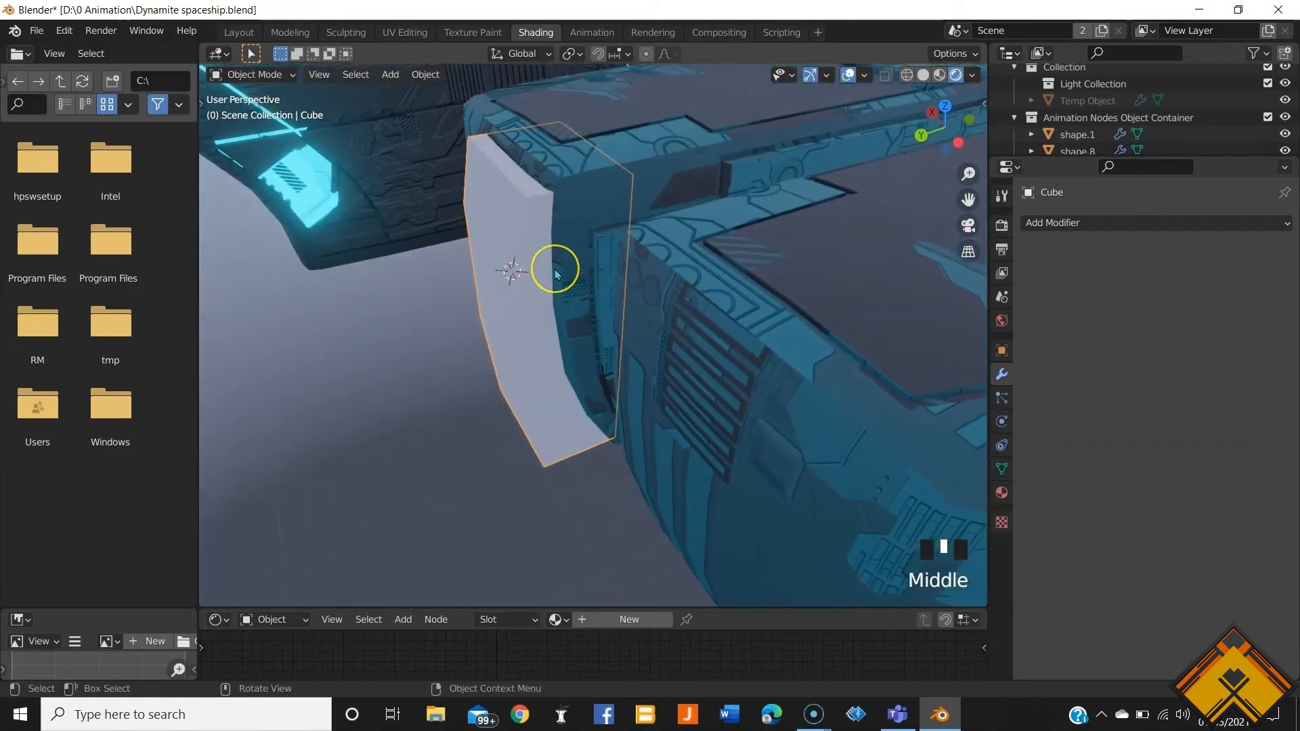
# Step: Isolate the plate and move the top edge of its extruded hull-side face back along Y to slope it
pyautogui.press('KP_Divide')
pyautogui.press('Tab')
pyautogui.moveTo(653, 246); pyautogui.dragTo(544, 262, button='middle')
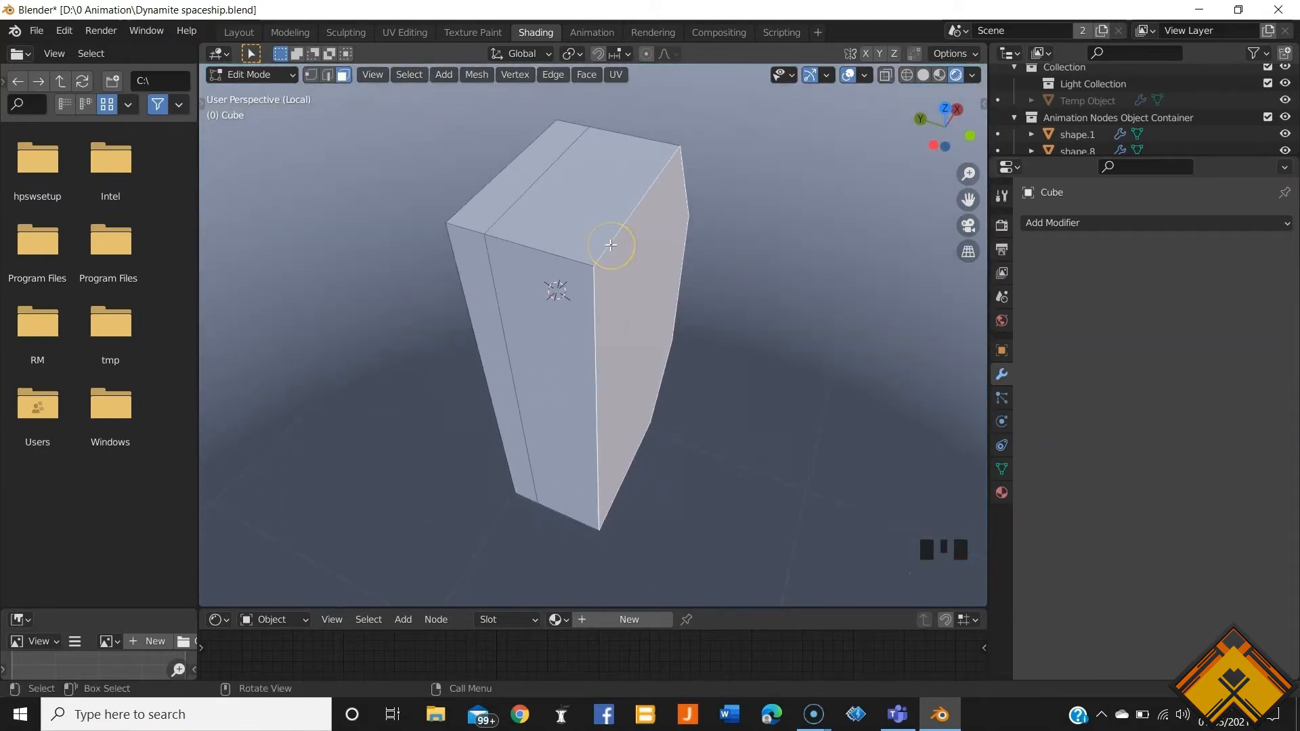
pyautogui.press('2')
pyautogui.press('g')
pyautogui.press('y')
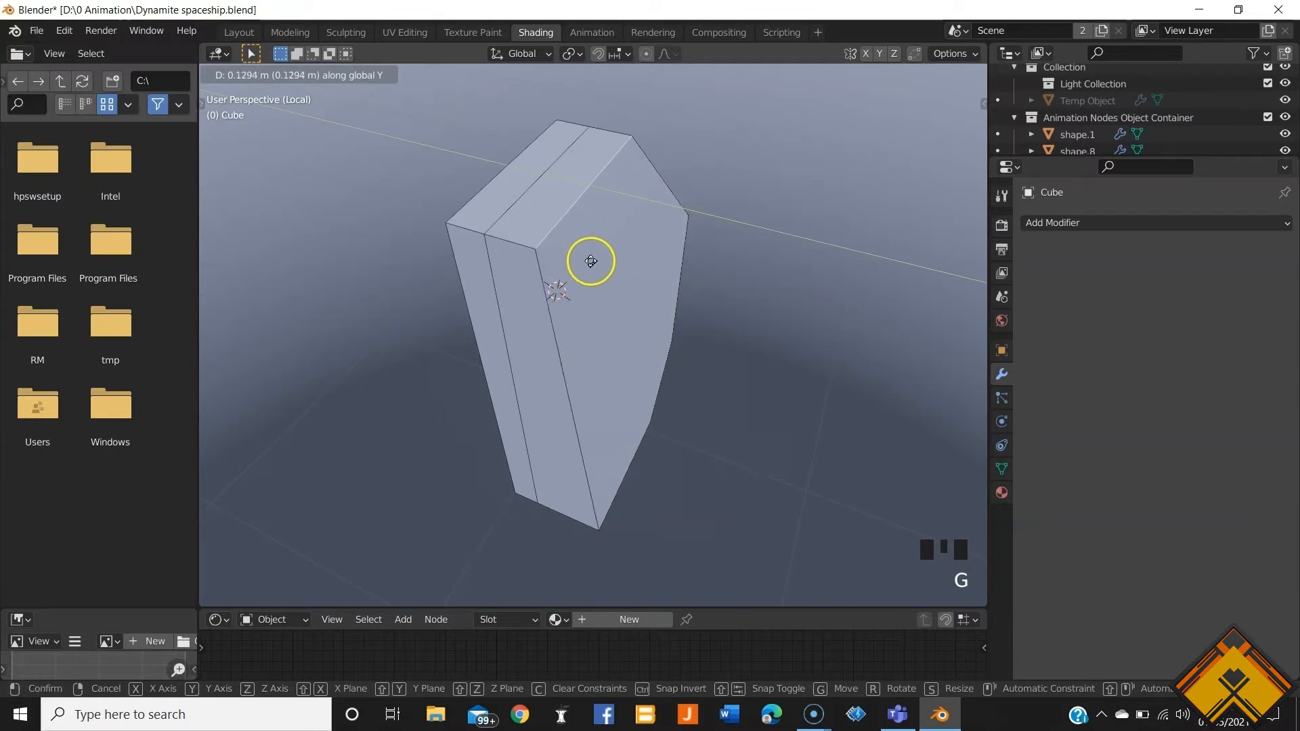
pyautogui.click(555, 247)
pyautogui.moveTo(555, 247); pyautogui.dragTo(575, 329, button='middle')
# Step: Move the upper side vertex of the extruded face back along Y to follow the slope, then leave the isolated view
pyautogui.press('1')
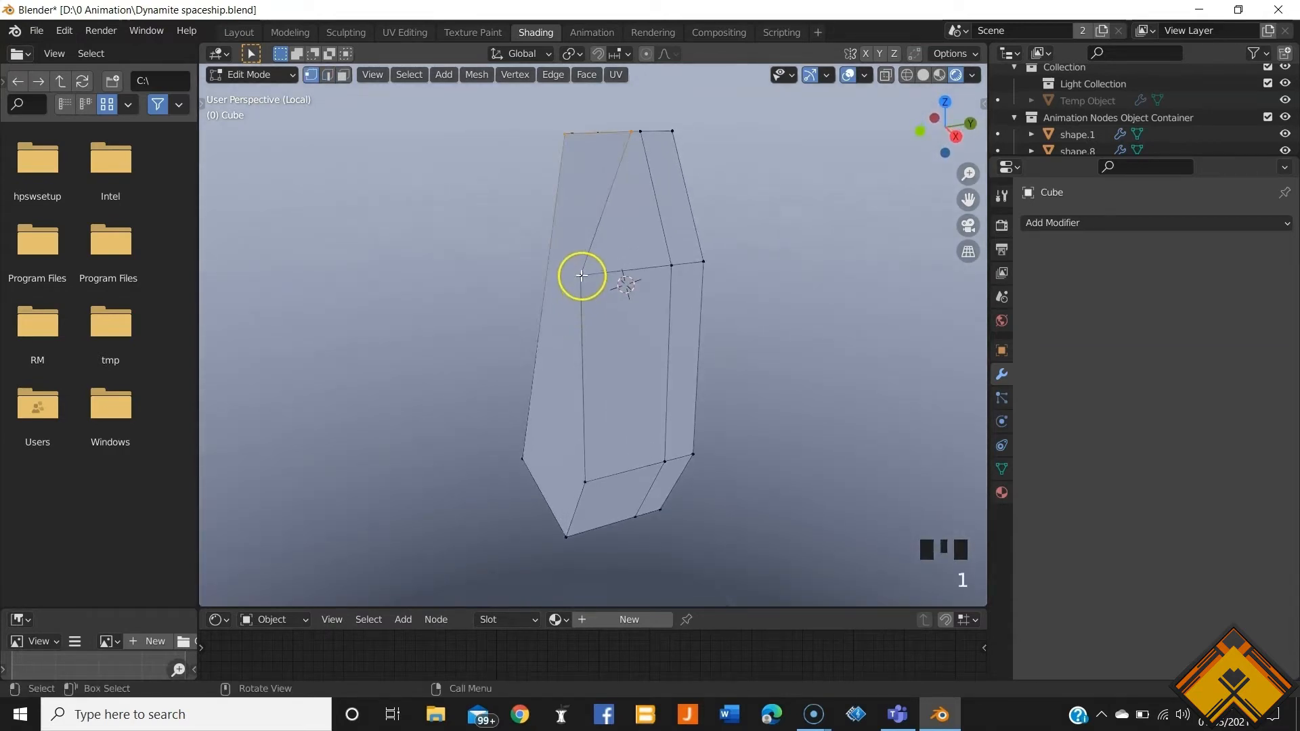
pyautogui.moveTo(692, 329); pyautogui.dragTo(647, 331, button='middle')
pyautogui.press('g')
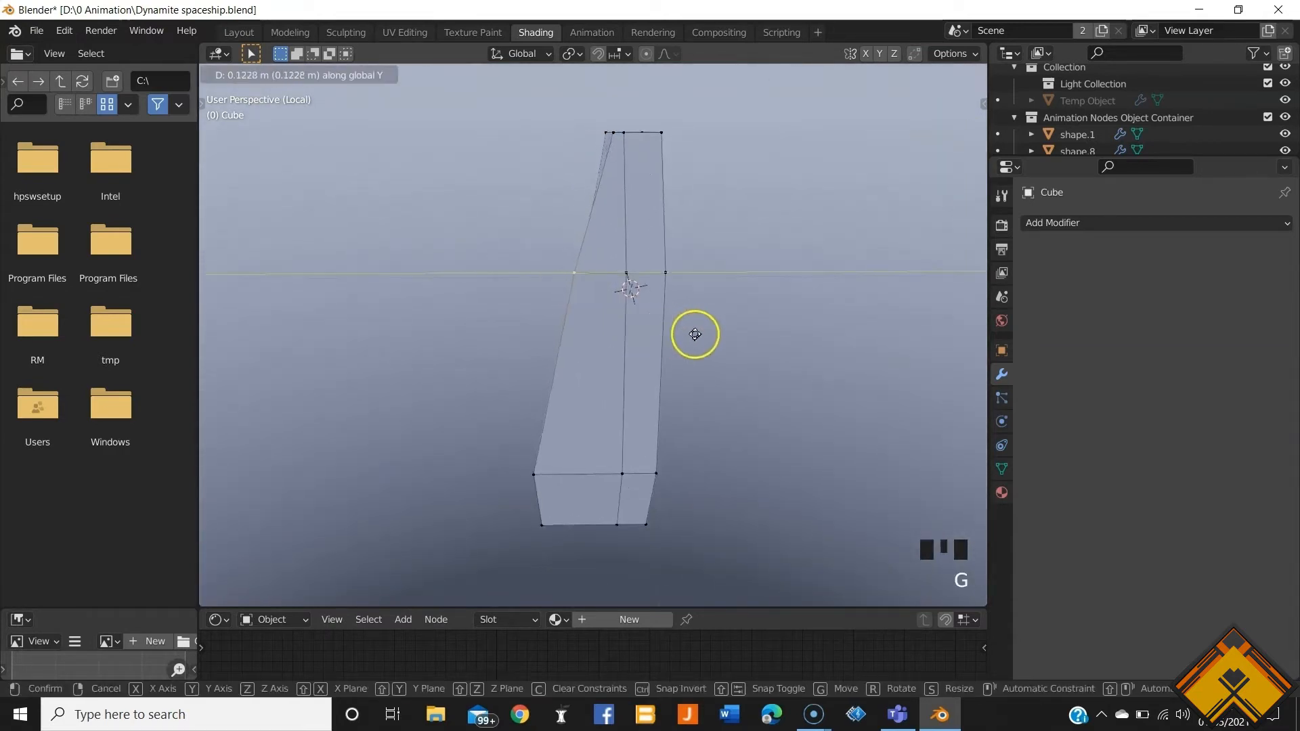
pyautogui.click(710, 339)
pyautogui.moveTo(586, 352); pyautogui.dragTo(748, 282, button='middle')
pyautogui.press('KP_Divide')
pyautogui.press('Tab')
pyautogui.moveTo(626, 328); pyautogui.dragTo(580, 334, button='middle')
pyautogui.scroll(-3, 584, 339)
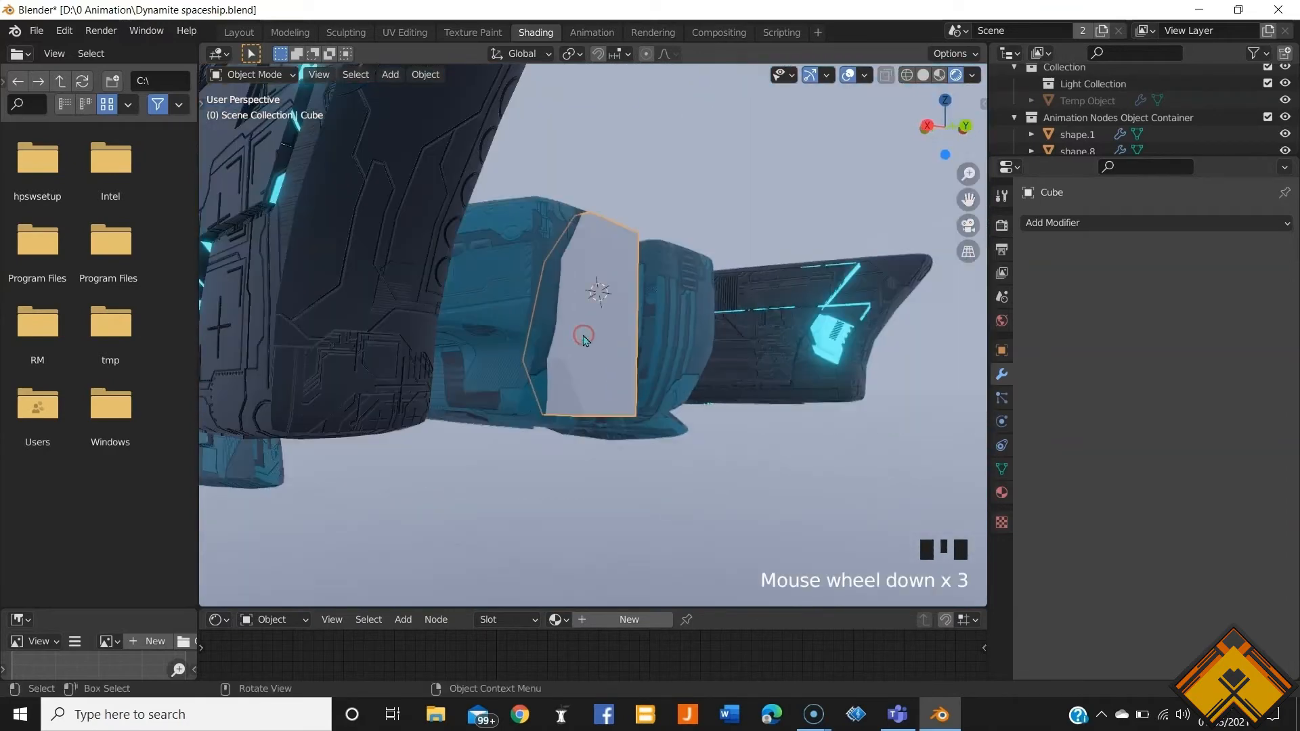
# Step: Inset the plate's outer rear face by about 0.07 m
pyautogui.press('Tab')
pyautogui.press('Tab')
pyautogui.moveTo(659, 372)
pyautogui.mouseDown(button='middle')
pyautogui.moveTo(595, 392)
pyautogui.moveTo(664, 386)
pyautogui.mouseUp(button='middle')
pyautogui.press('Tab')
pyautogui.click(623, 387)
pyautogui.press('i')
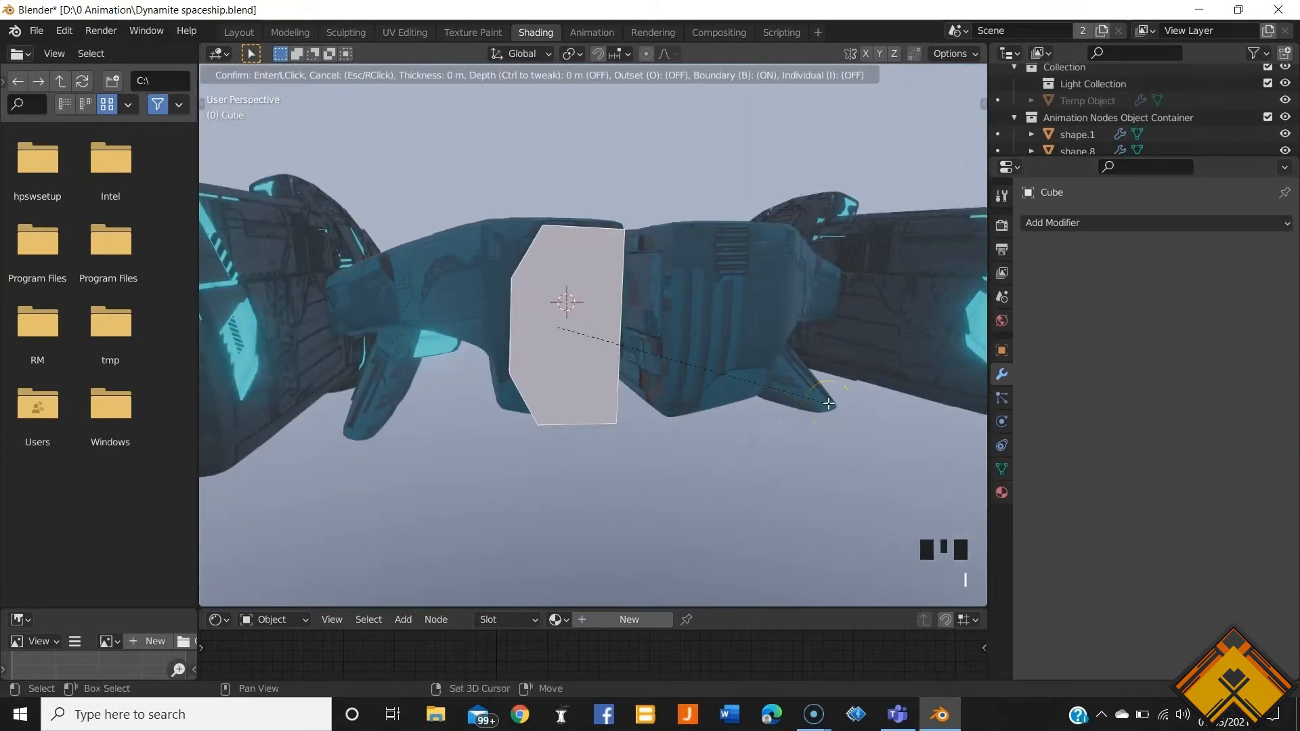
pyautogui.click(711, 384)
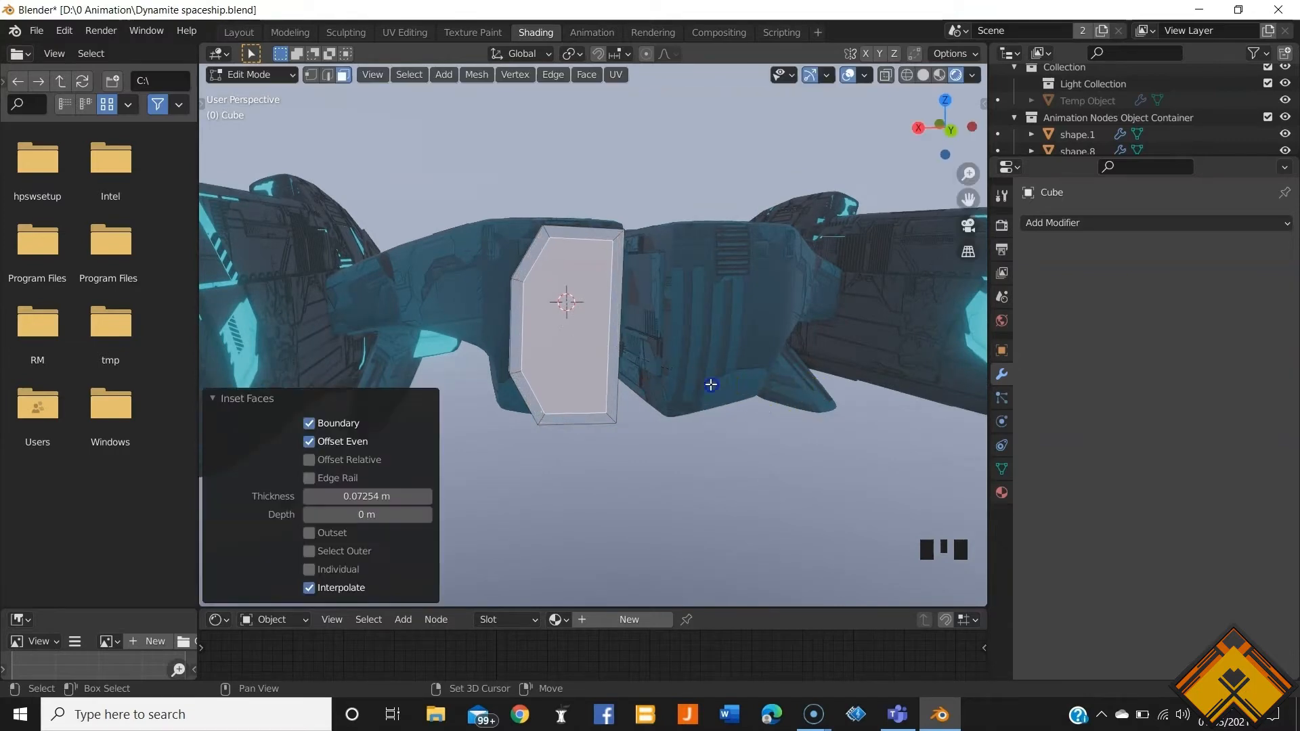
# Step: Extrude the inset face about 0.045 m inward to form a shallow recess
pyautogui.scroll(3, 705, 379)
pyautogui.moveTo(704, 380); pyautogui.dragTo(578, 411, button='middle')
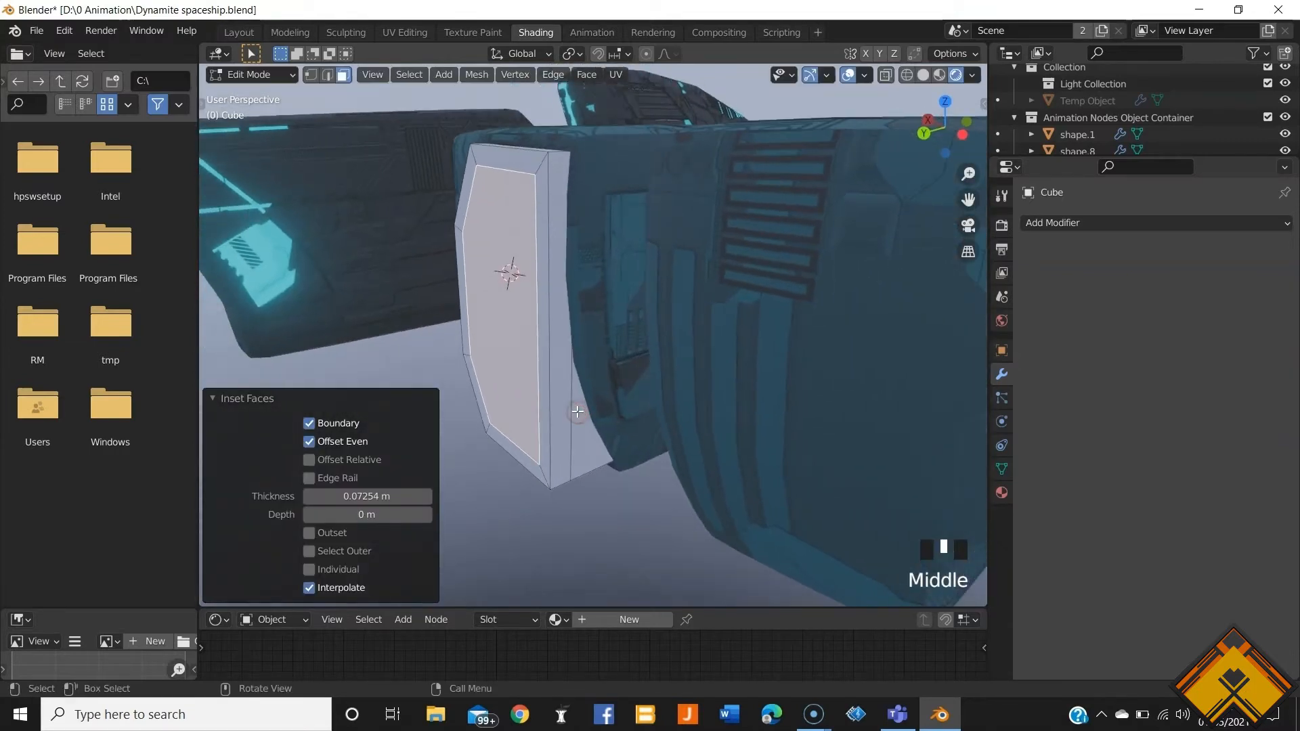
pyautogui.press('e')
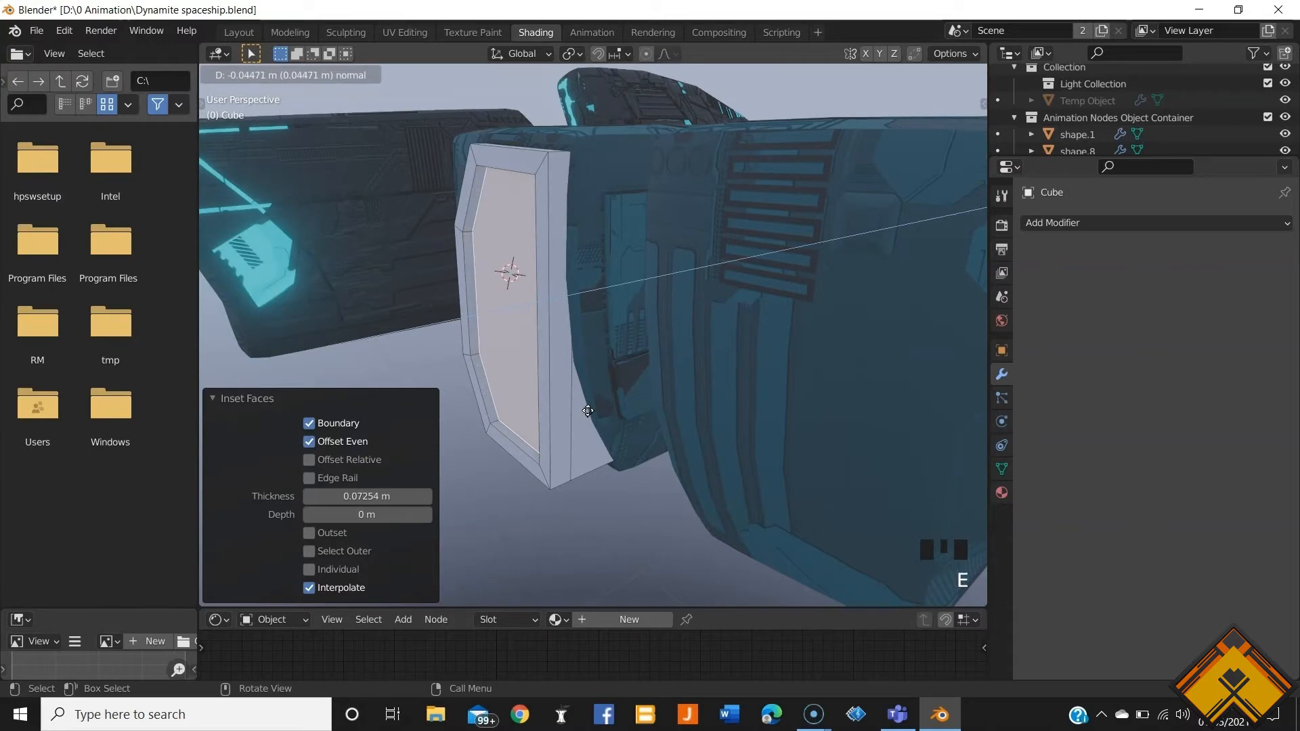
pyautogui.click(588, 411)
pyautogui.moveTo(588, 409); pyautogui.dragTo(638, 412, button='middle')
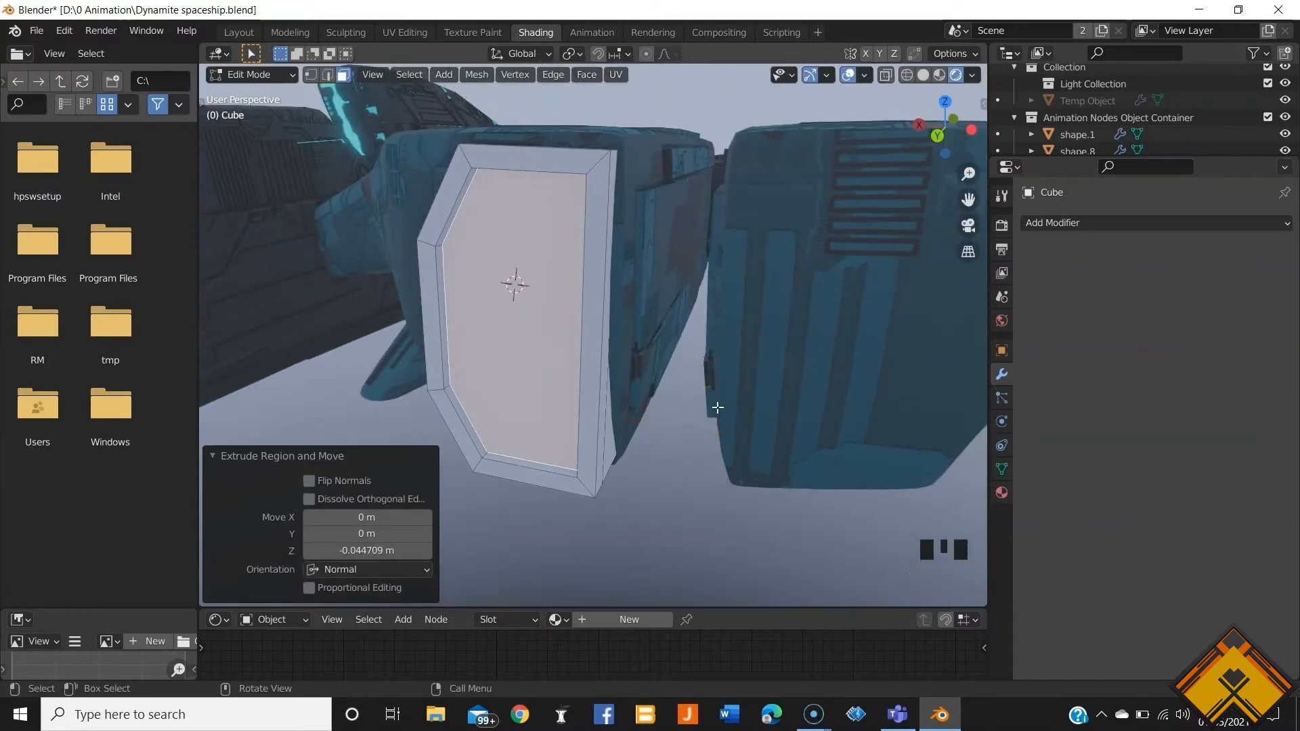
pyautogui.press('Tab')
pyautogui.moveTo(603, 409); pyautogui.dragTo(548, 493, button='middle')
pyautogui.scroll(-2, 542, 429)
# Step: Duplicate the recessed rear face of the plate in place
pyautogui.click(569, 412)
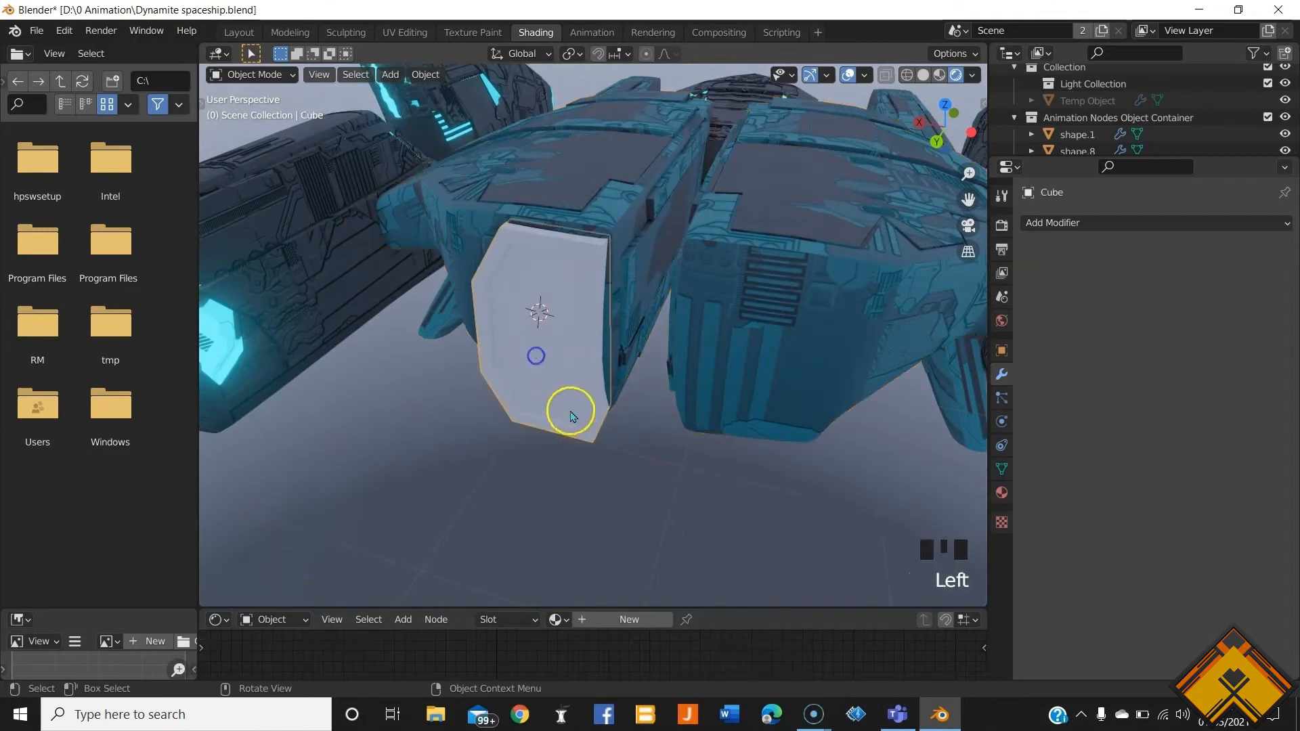
pyautogui.moveTo(569, 413); pyautogui.dragTo(557, 418, button='middle')
pyautogui.press('Tab')
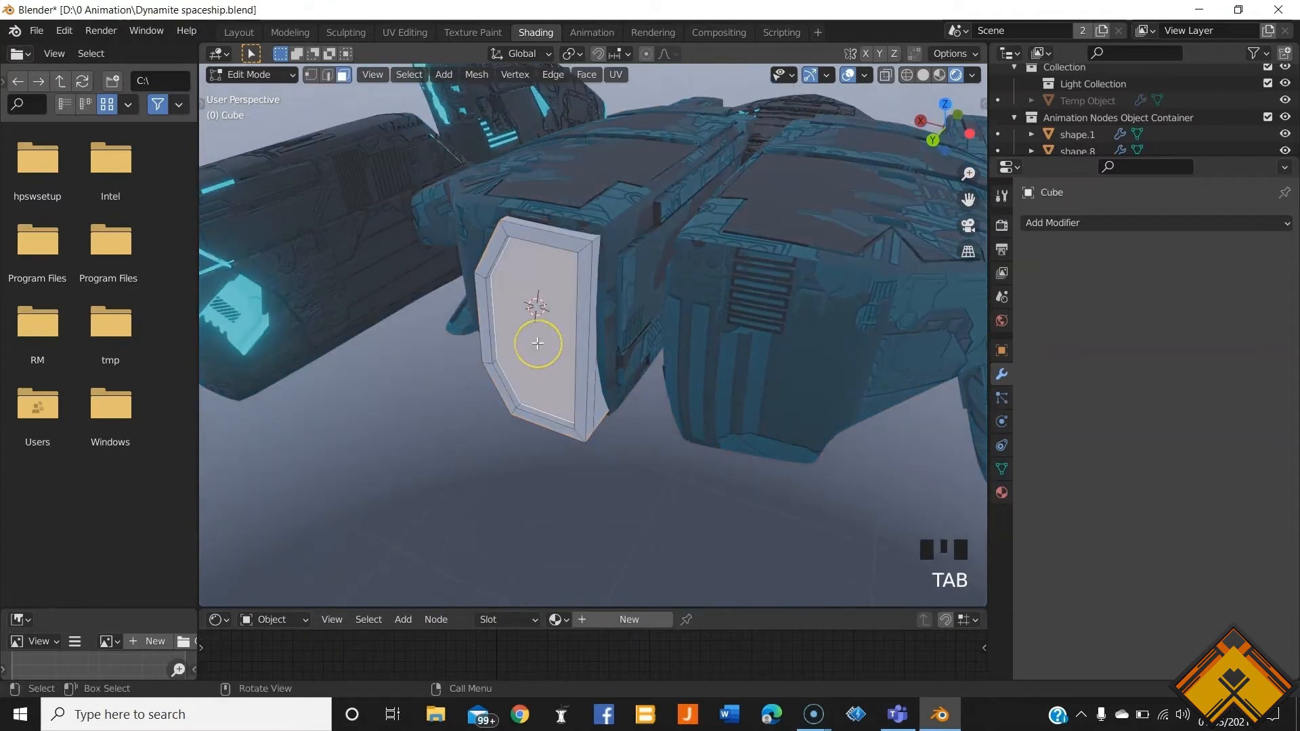
pyautogui.hotkey('shift', 'd')
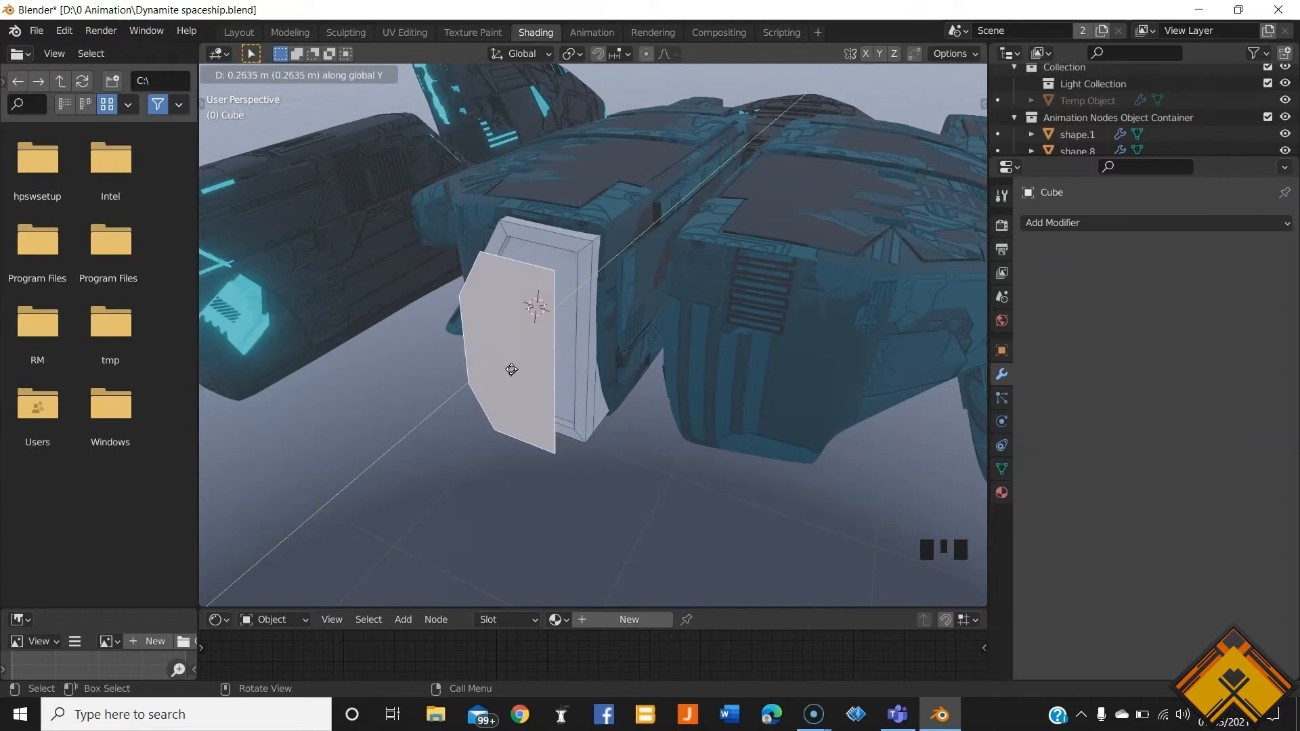
pyautogui.click(526, 351)
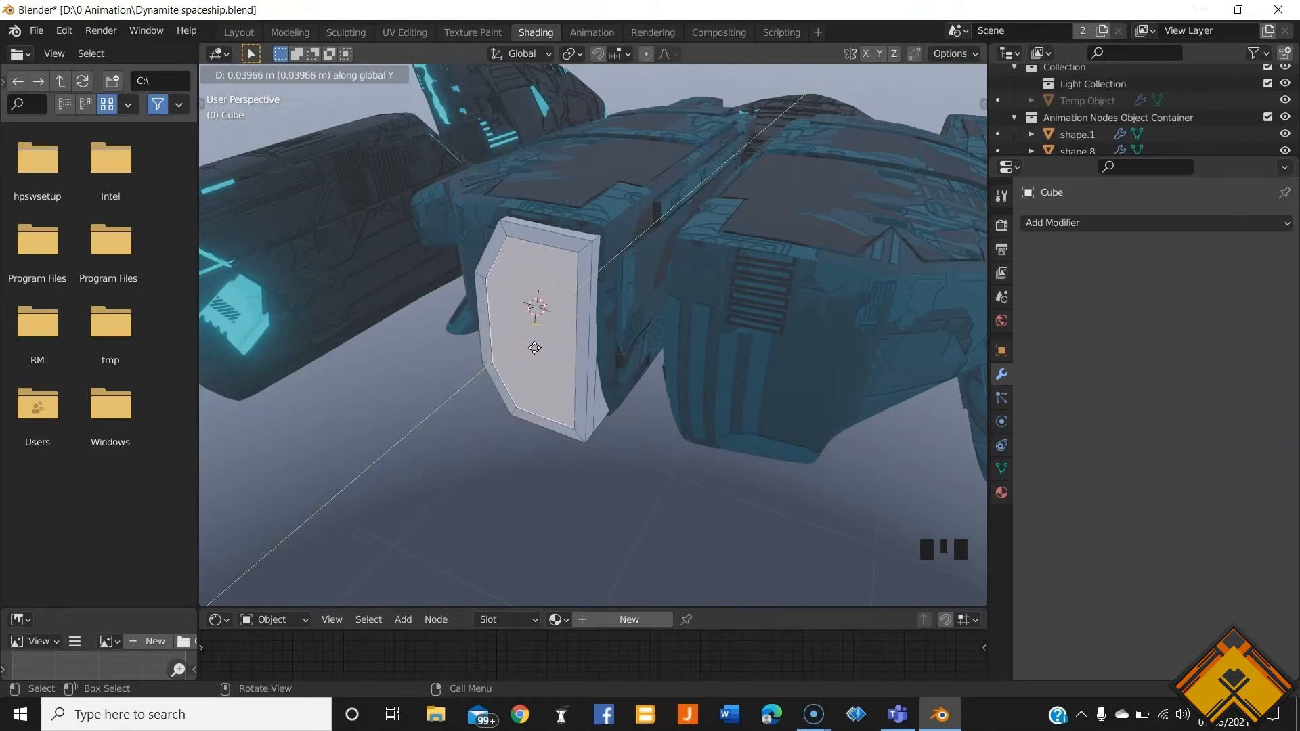
pyautogui.rightClick(535, 348)
# Step: Extrude the duplicated face about 0.48 m outward from the plate into a solid block
pyautogui.press('e')
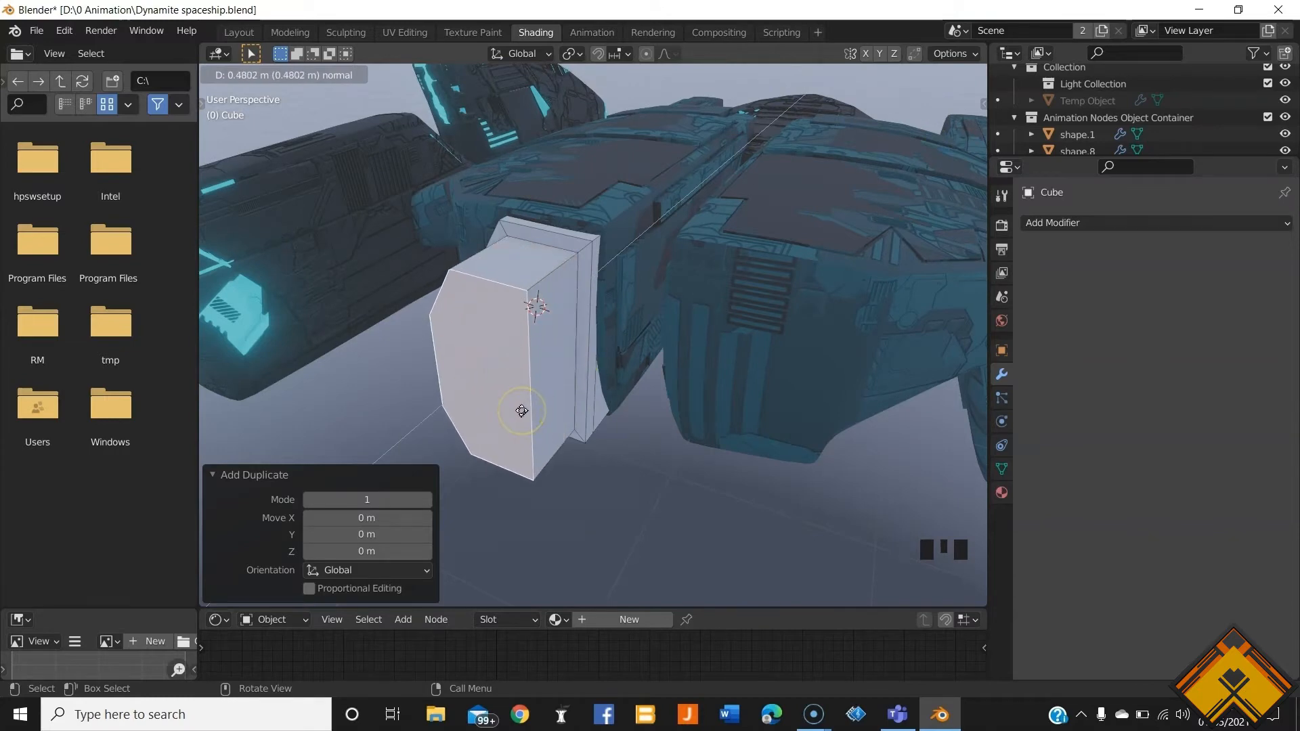
pyautogui.click(521, 411)
pyautogui.moveTo(522, 408); pyautogui.dragTo(587, 379, button='middle')
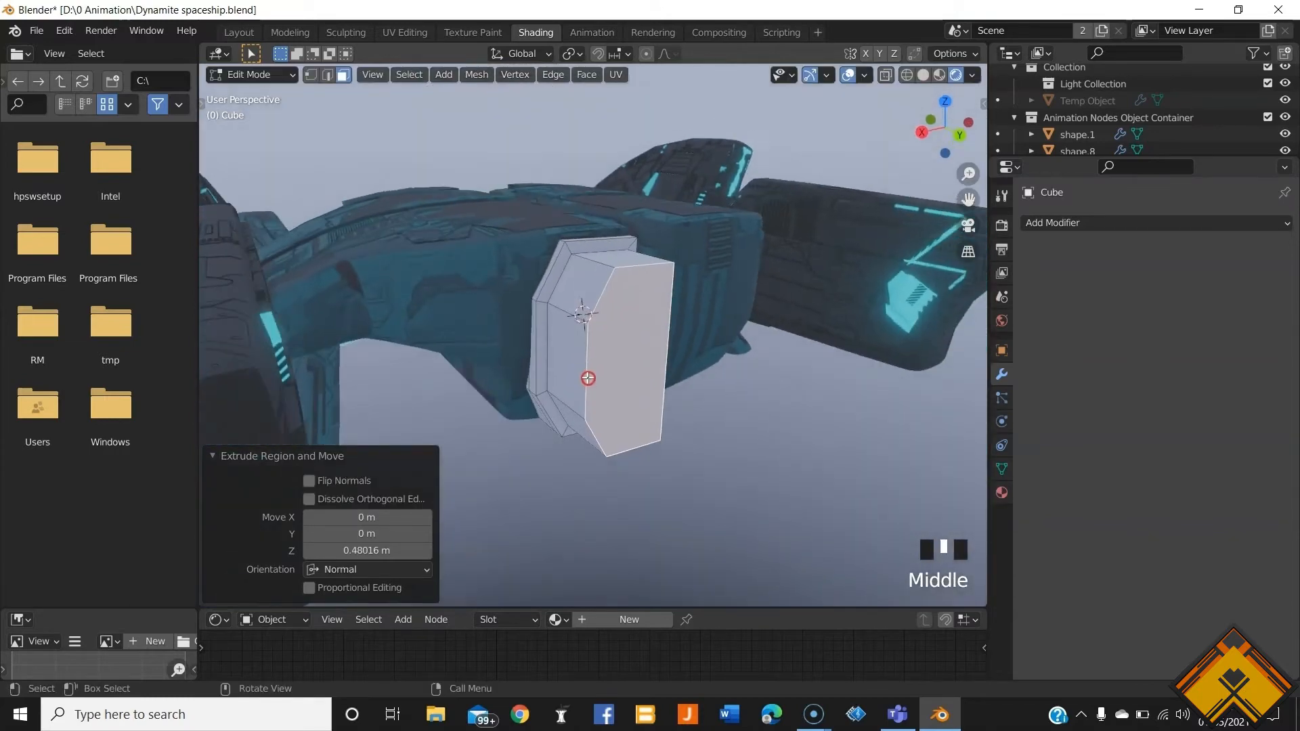
pyautogui.moveTo(712, 392); pyautogui.dragTo(706, 400, button='middle')
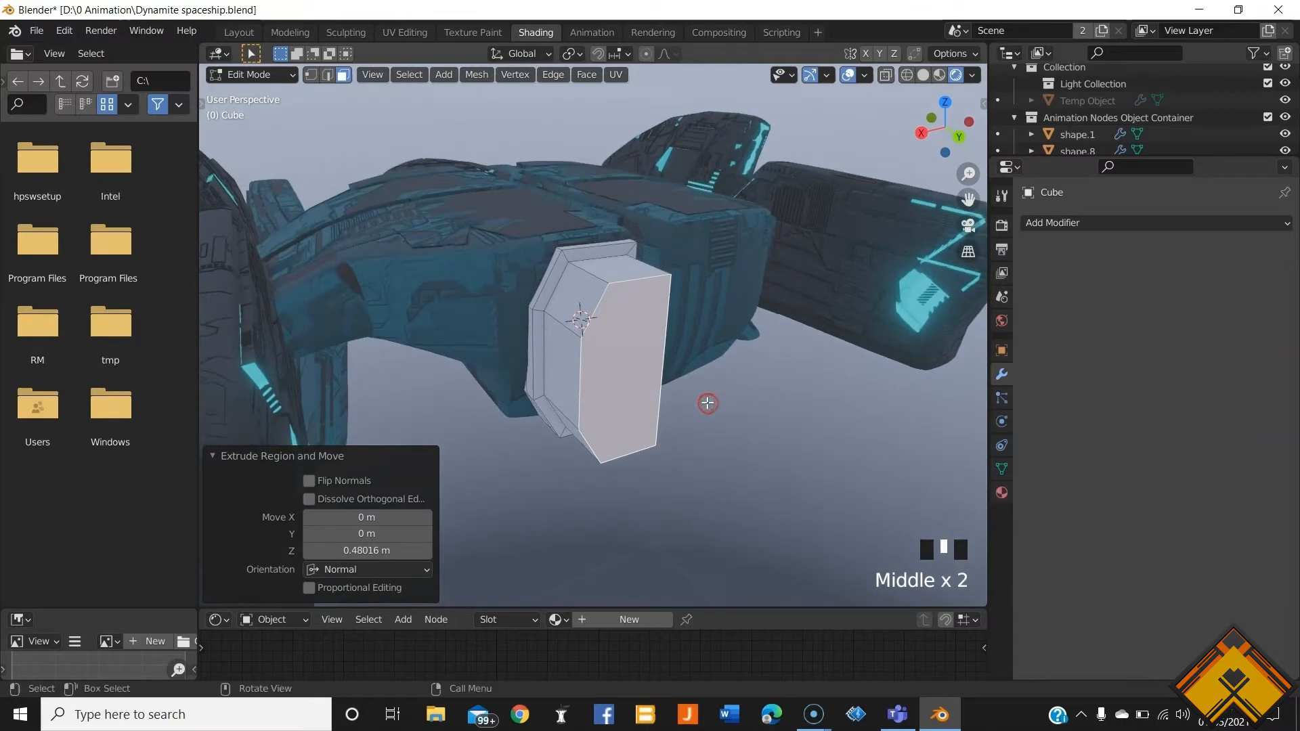
# Step: Separate the linked geometry of the extruded block from the plate into its own object
pyautogui.press('Tab')
pyautogui.click(615, 372)
pyautogui.click(595, 382)
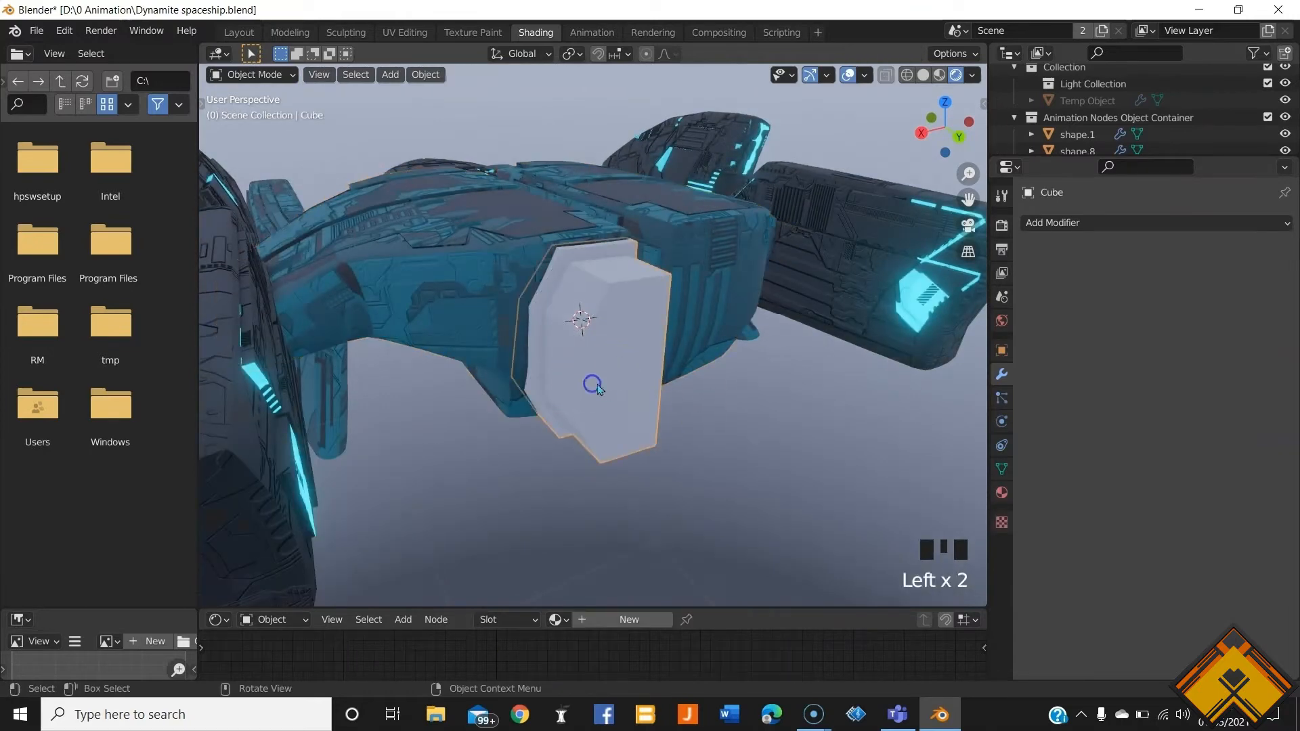
pyautogui.press('Tab')
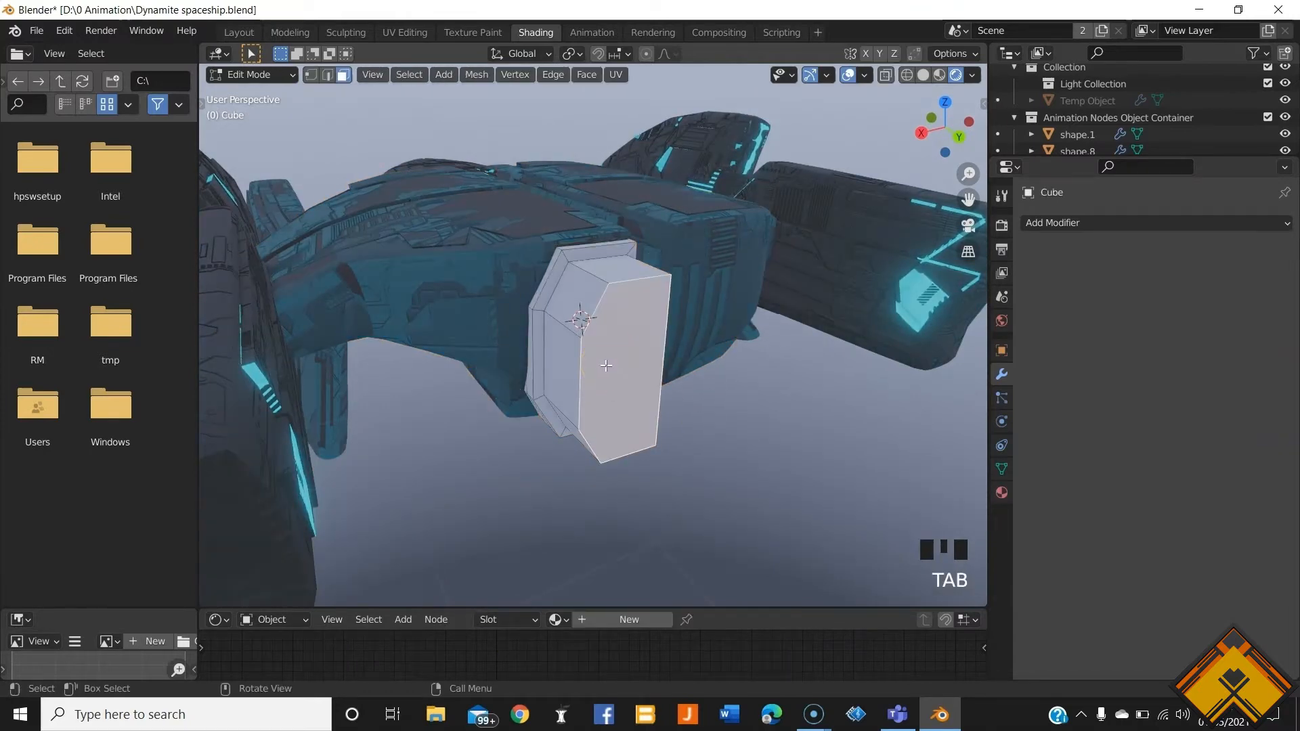
pyautogui.hotkey('alt', 'a')
pyautogui.press('l')
pyautogui.press('p')
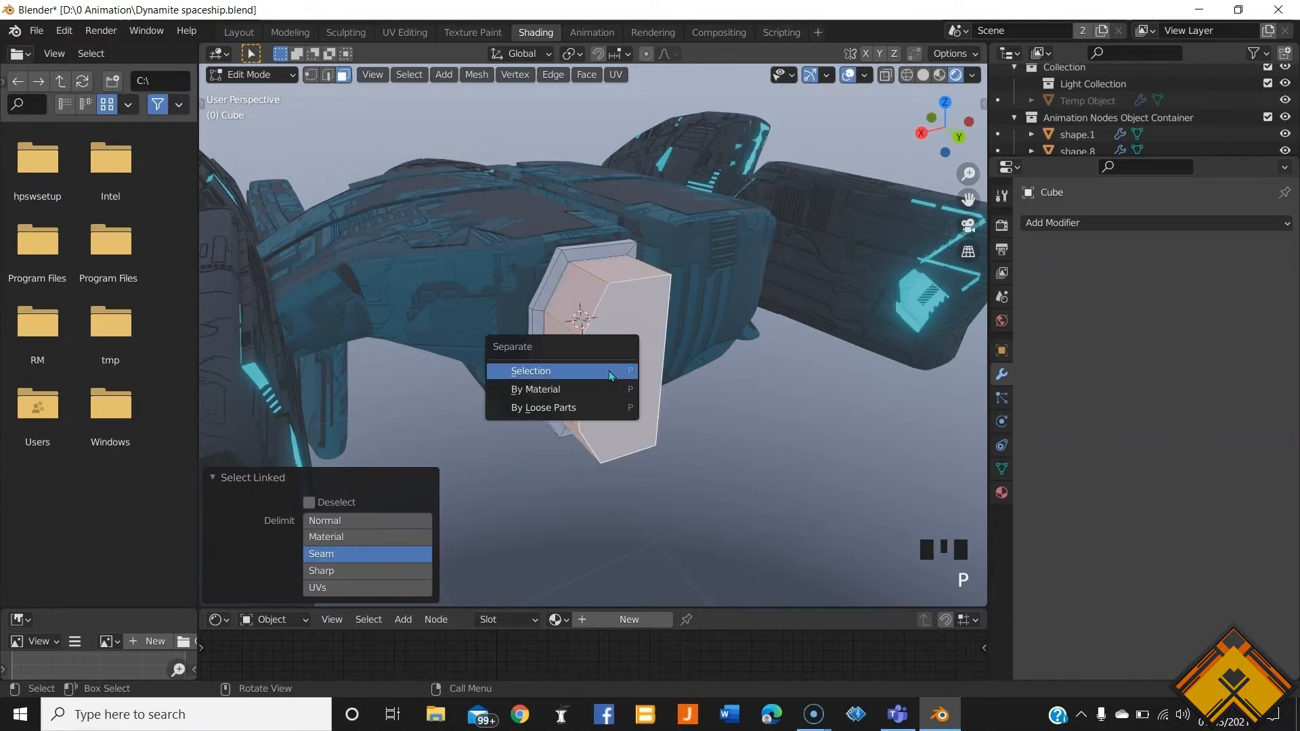
pyautogui.click(585, 371)
pyautogui.press('Tab')
pyautogui.click(708, 421)
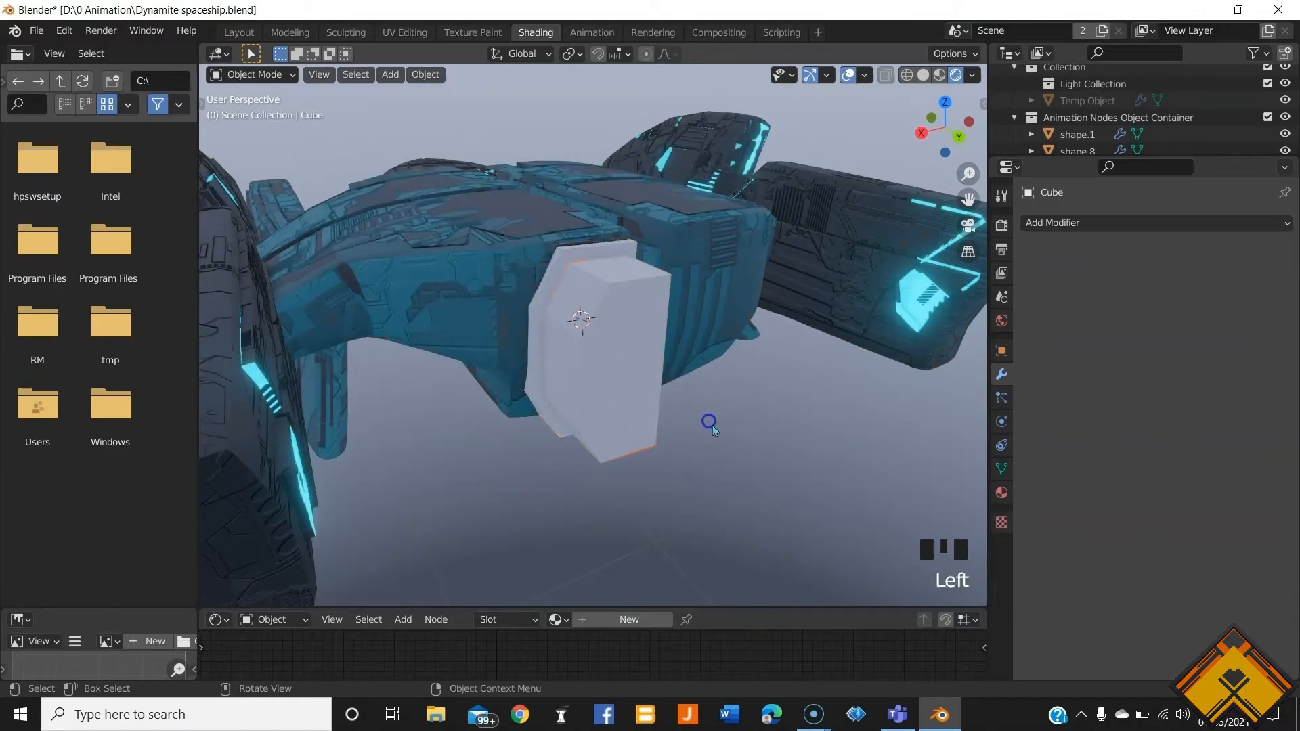
# Step: Duplicate the separated block in place and scale the copy to about 0.846 in X and Z, leaving Y out
pyautogui.moveTo(740, 492); pyautogui.dragTo(455, 388, button='middle')
pyautogui.moveTo(630, 426); pyautogui.dragTo(660, 423, button='middle')
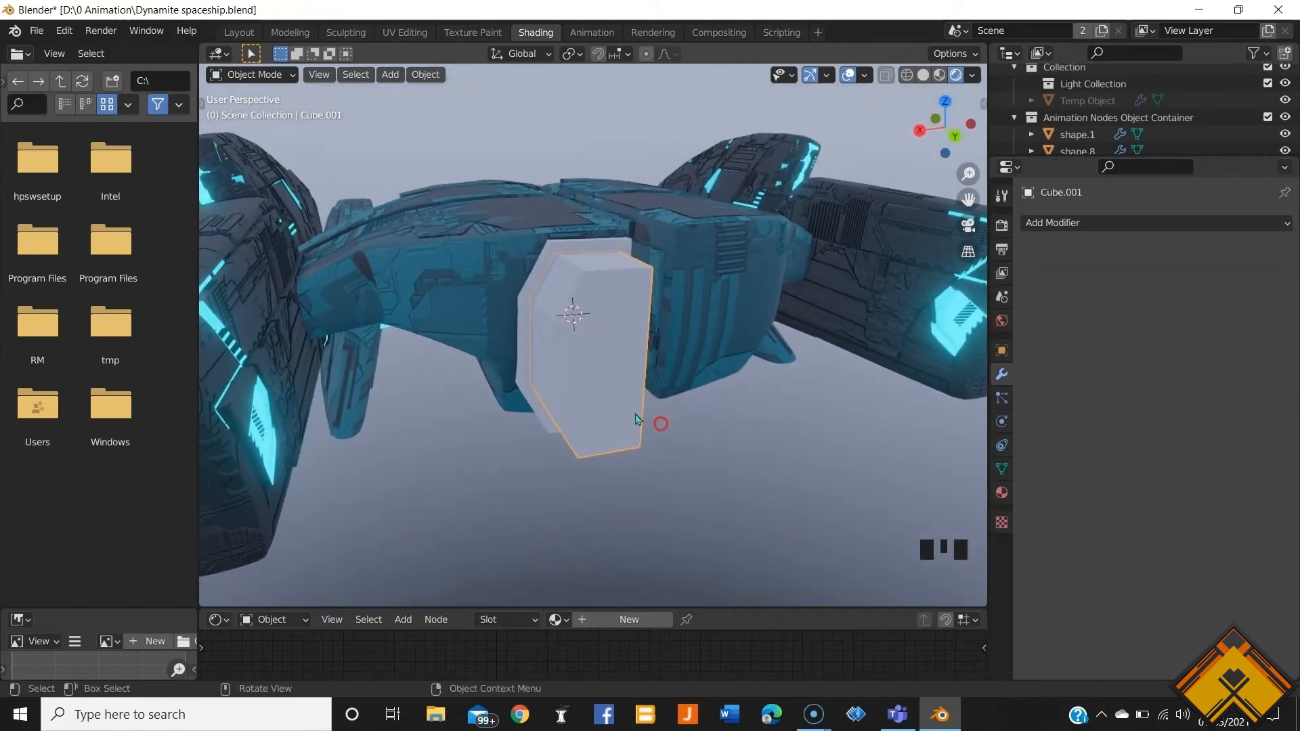
pyautogui.hotkey('shift', 'd')
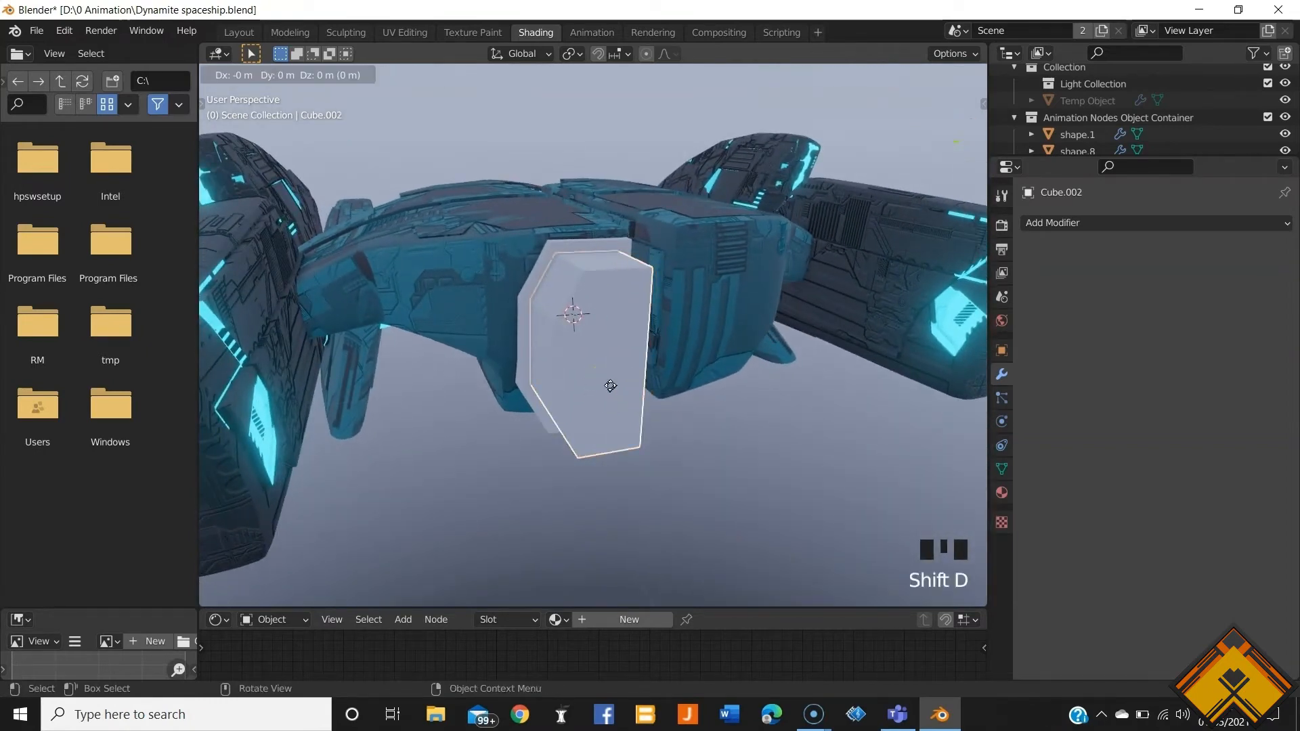
pyautogui.click(611, 386)
pyautogui.press('s')
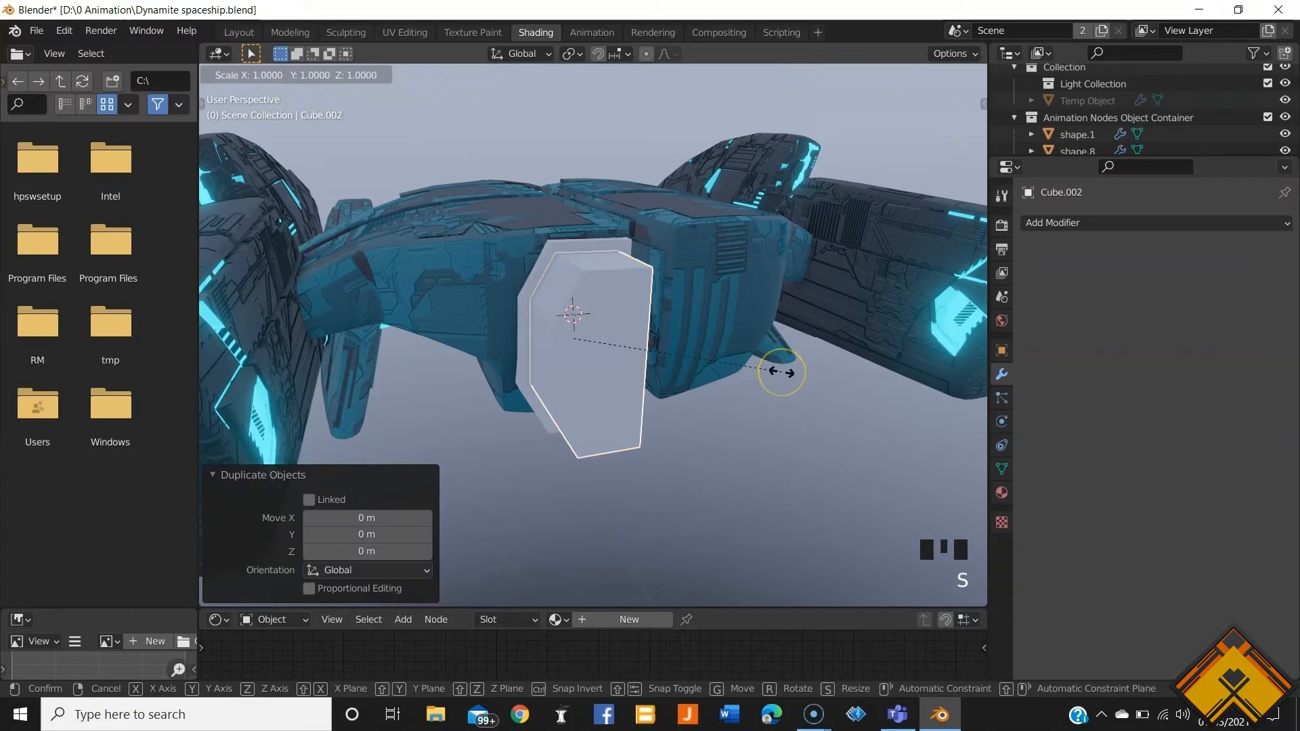
pyautogui.press('s')
pyautogui.hotkey('shift', 'y')
pyautogui.click(748, 372)
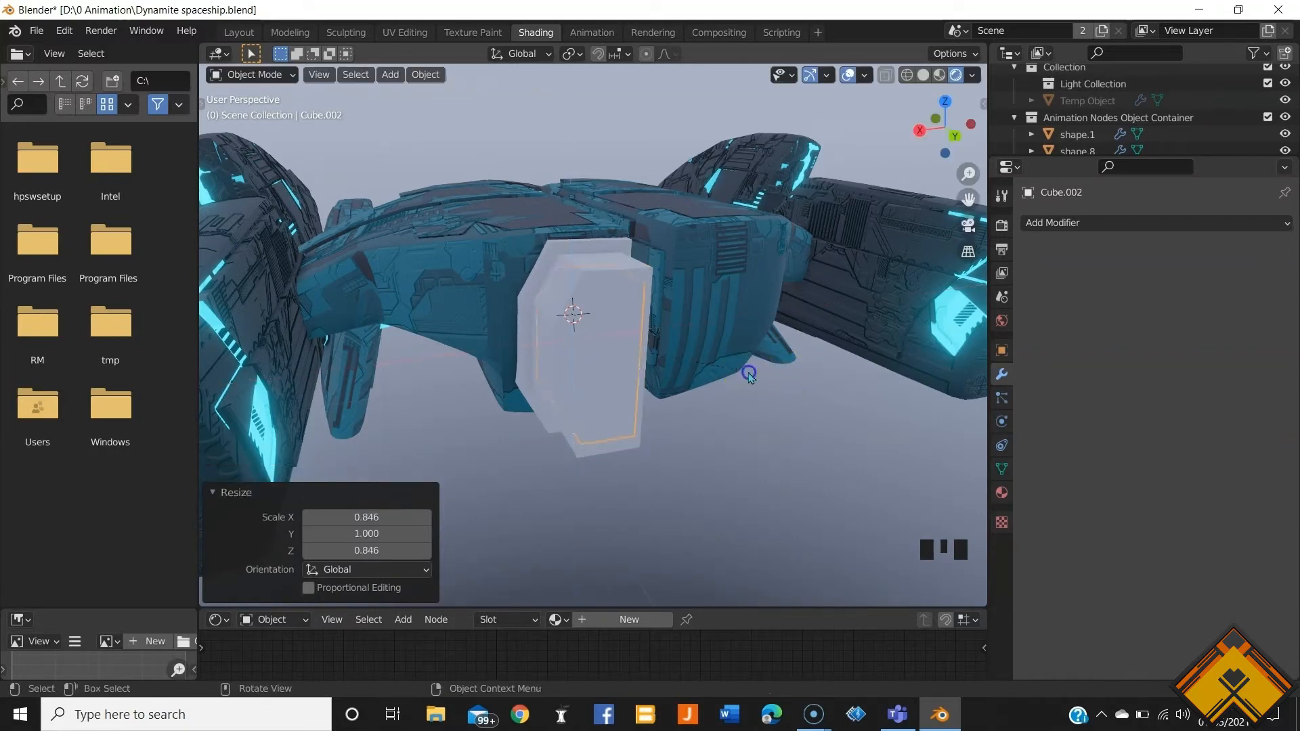
# Step: Scale the smaller copy along Y and move it about -0.2 m along Y relative to the outer block
pyautogui.moveTo(748, 372); pyautogui.dragTo(753, 438, button='middle')
pyautogui.scroll(2, 691, 353)
pyautogui.scroll(-4, 650, 382)
pyautogui.press('s')
pyautogui.press('y')
pyautogui.click(647, 435)
pyautogui.press('g')
pyautogui.press('y')
pyautogui.click(602, 429)
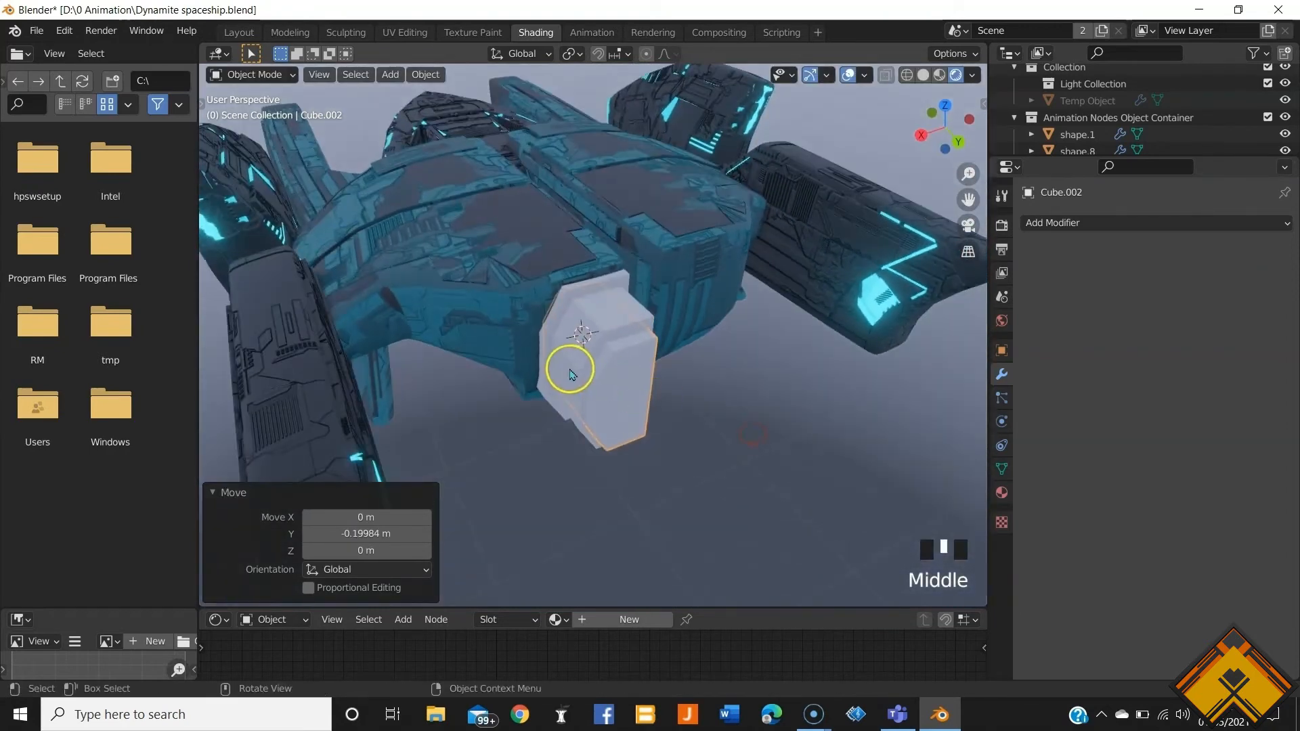
# Step: Search the add-ons preferences for "bool"
pyautogui.click(64, 31)
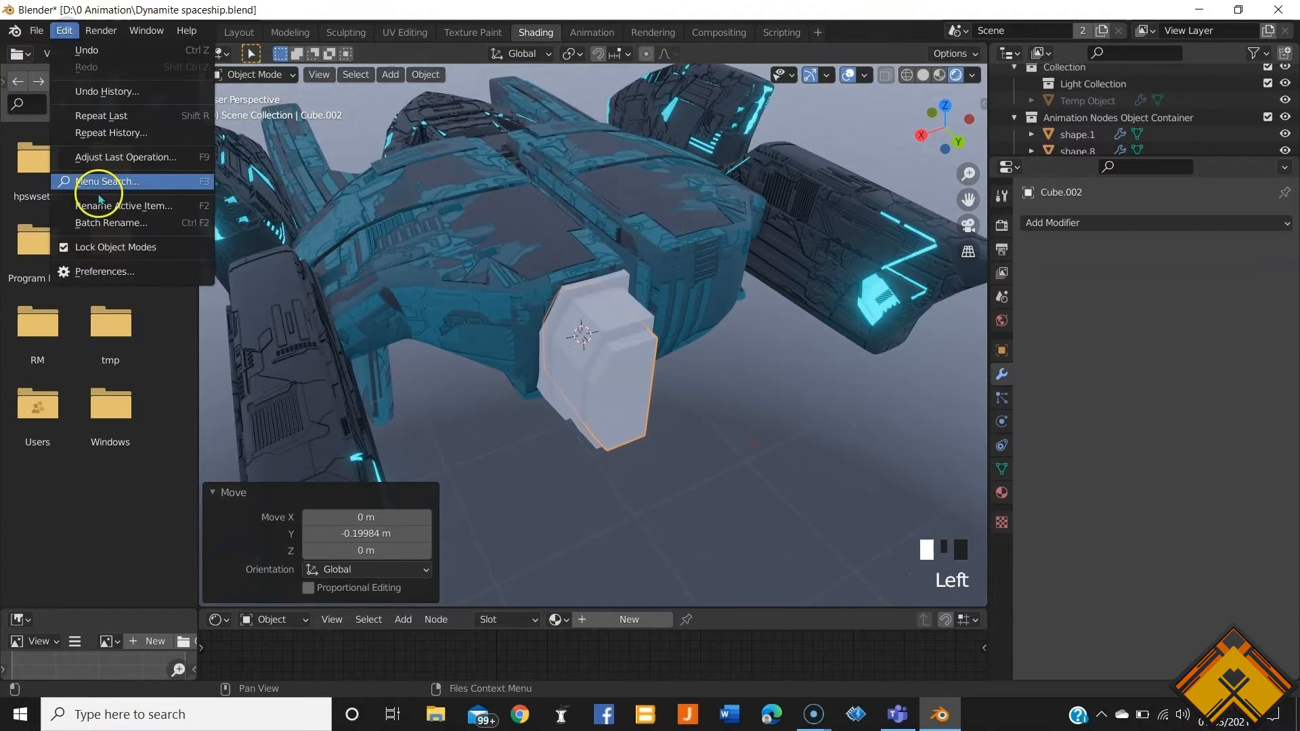
pyautogui.click(105, 272)
pyautogui.write('bool')
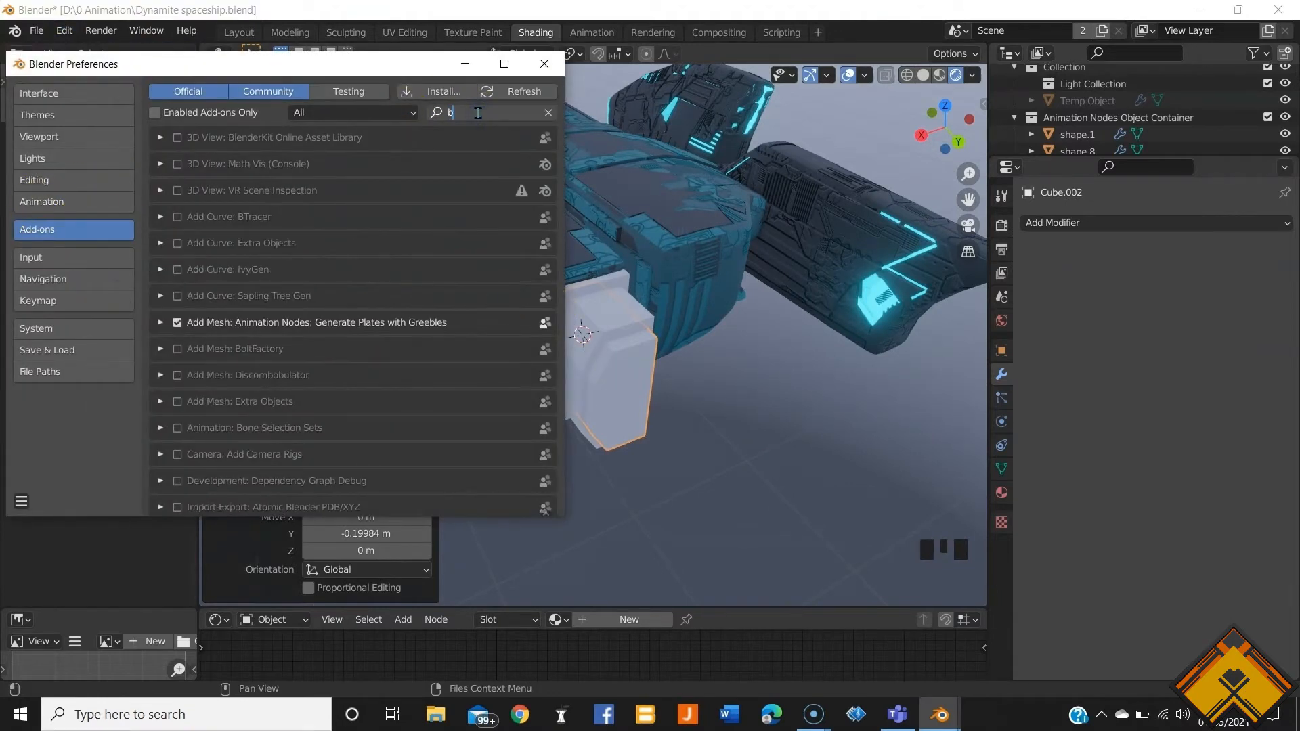
pyautogui.click(547, 66)
# Step: Subtract the smaller inner block from the outer exhaust block with a Bool Tool difference
pyautogui.moveTo(643, 392); pyautogui.dragTo(697, 391, button='middle')
pyautogui.click(697, 391)
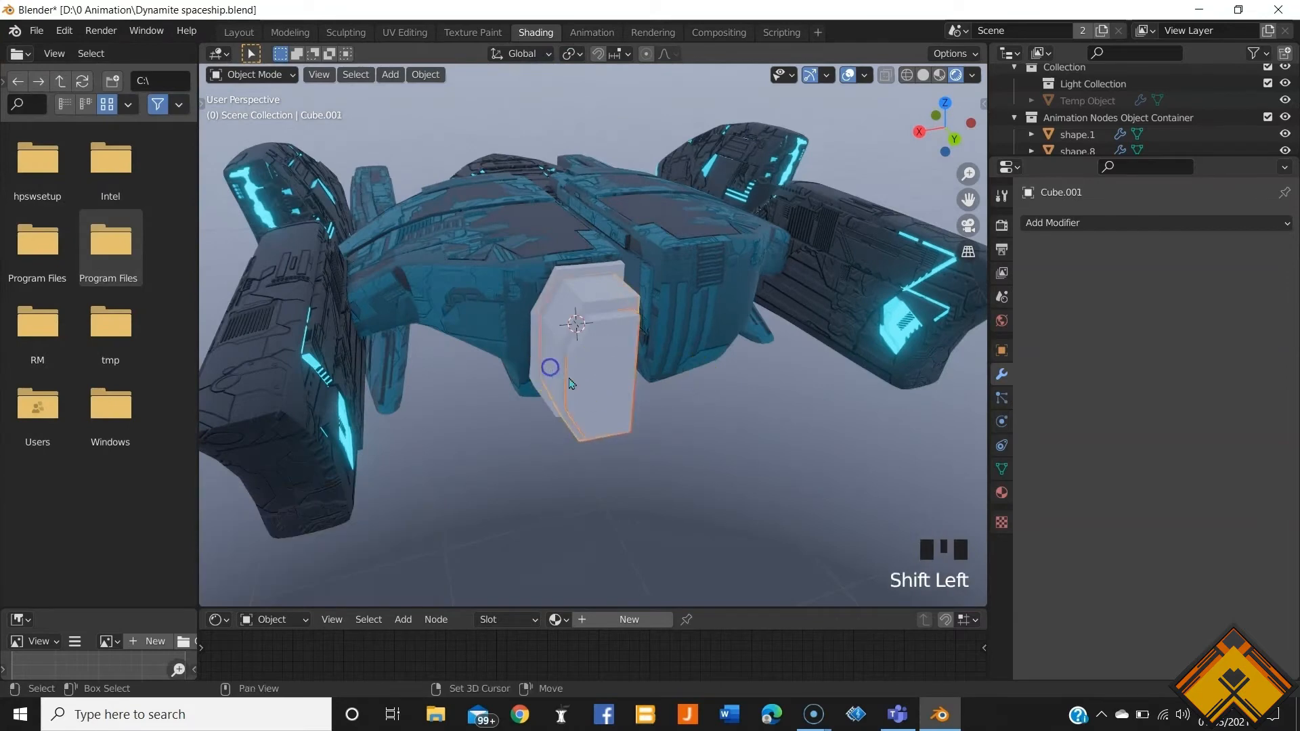
pyautogui.press('ctrl+KP_Subtract')
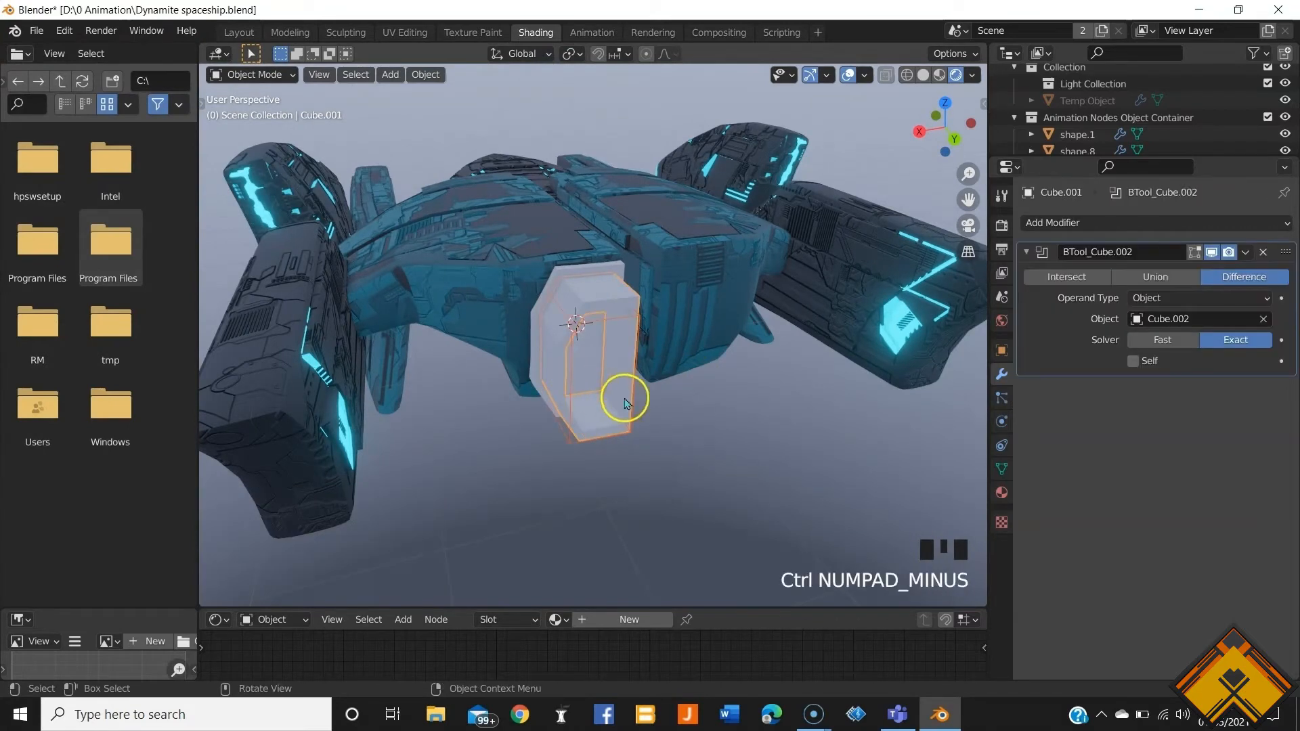
# Step: Apply the Boolean modifier on the outer exhaust block and delete the leftover cutter object
pyautogui.moveTo(685, 443); pyautogui.dragTo(642, 428, button='middle')
pyautogui.click(582, 462)
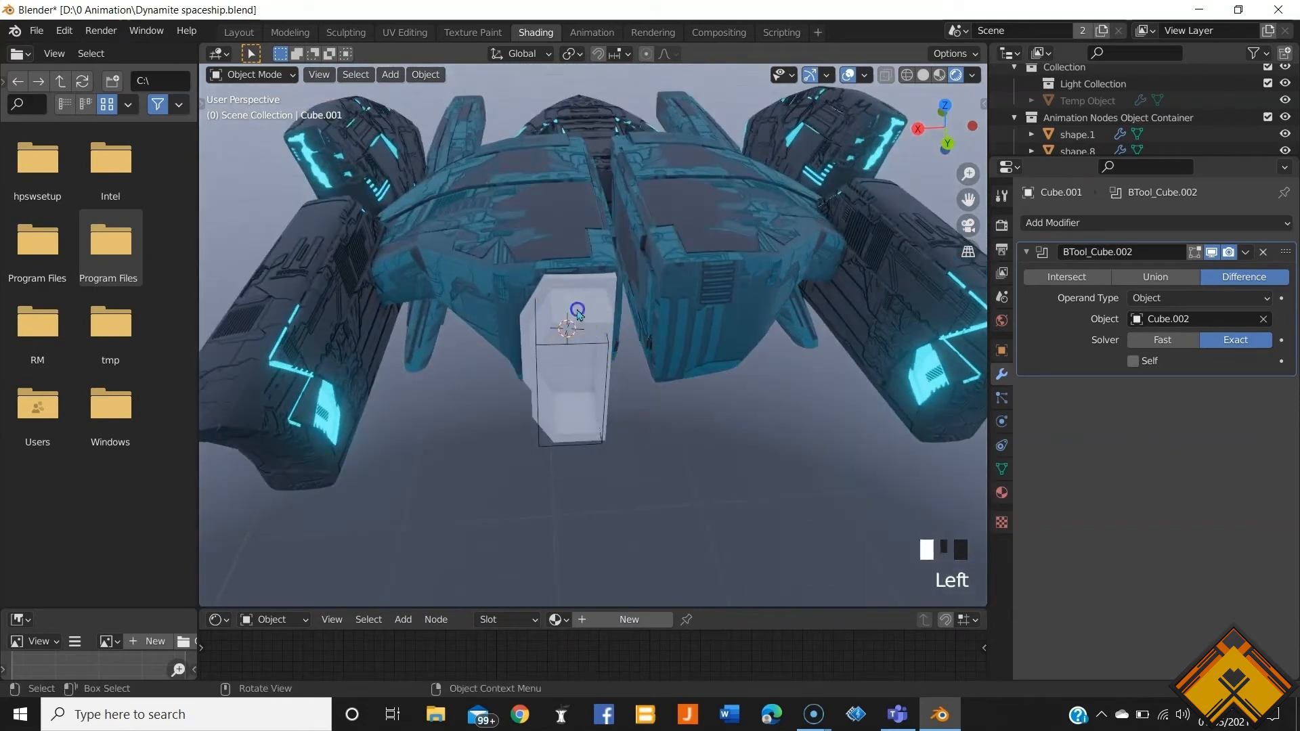
pyautogui.click(599, 377)
pyautogui.click(682, 325)
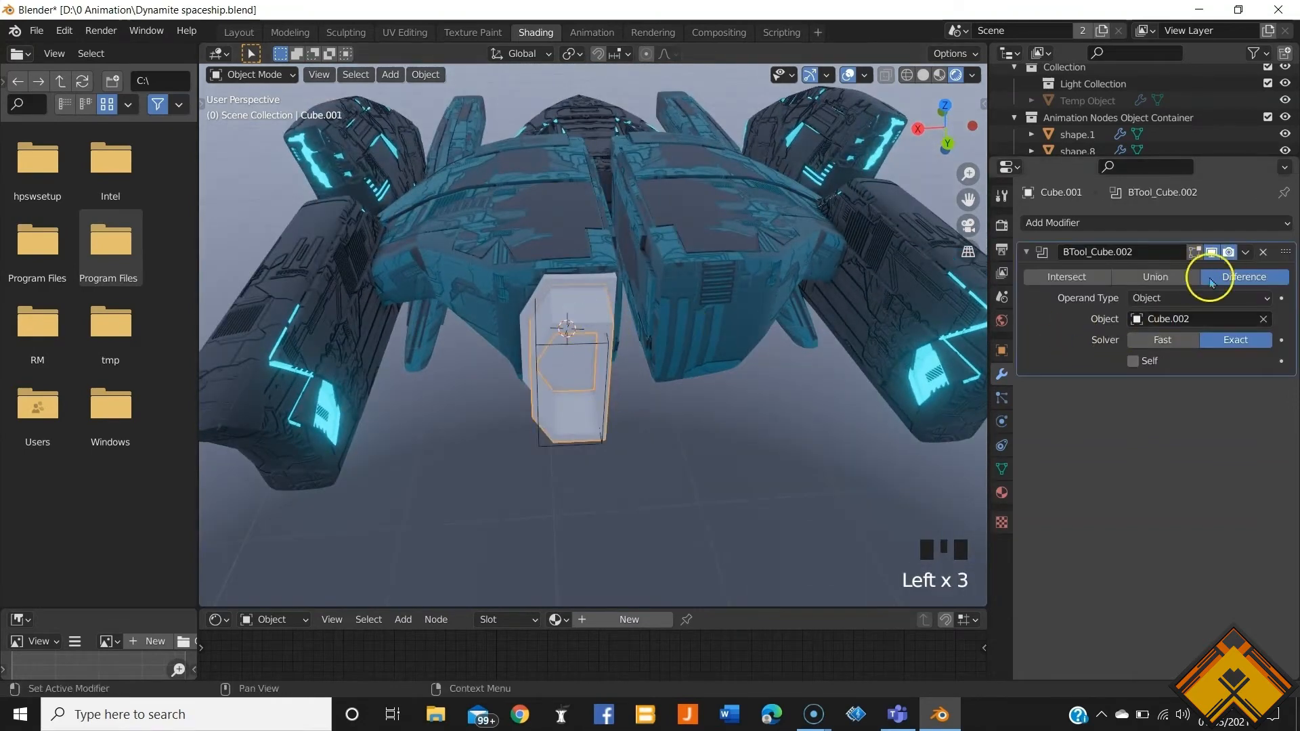
pyautogui.click(1248, 252)
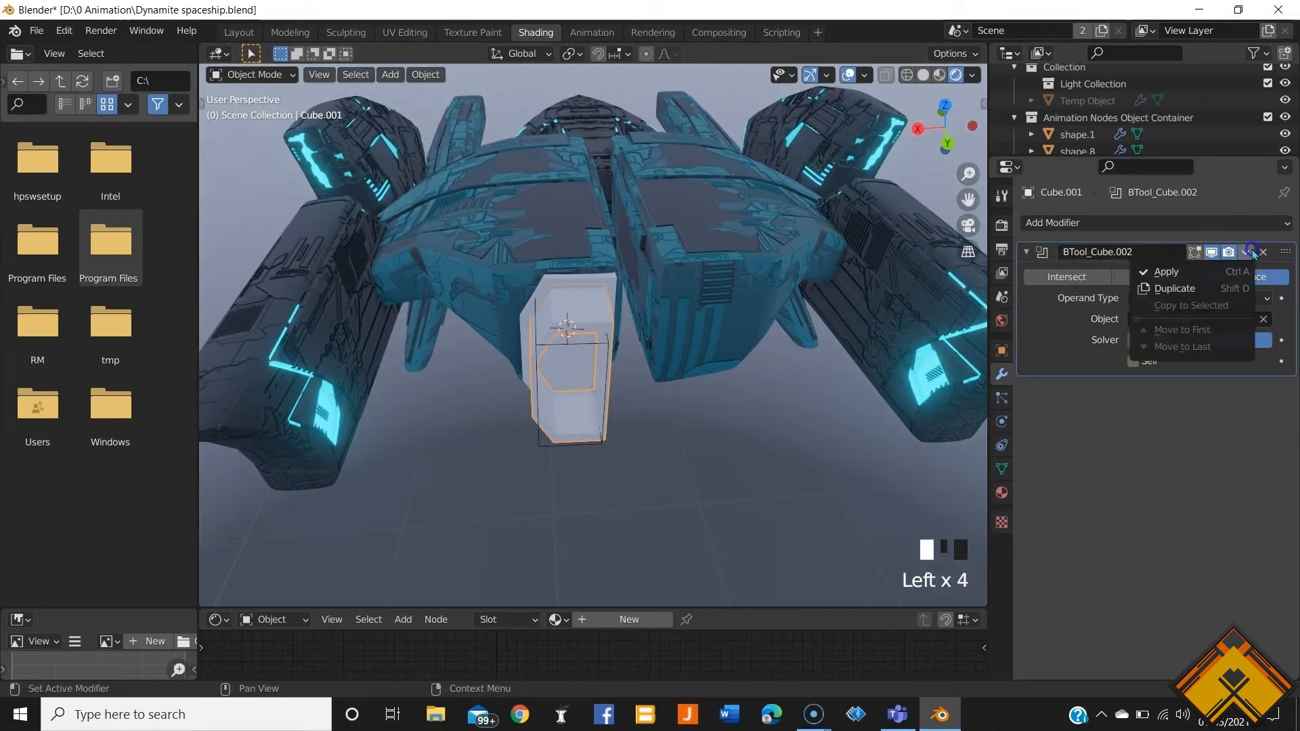
pyautogui.click(1175, 272)
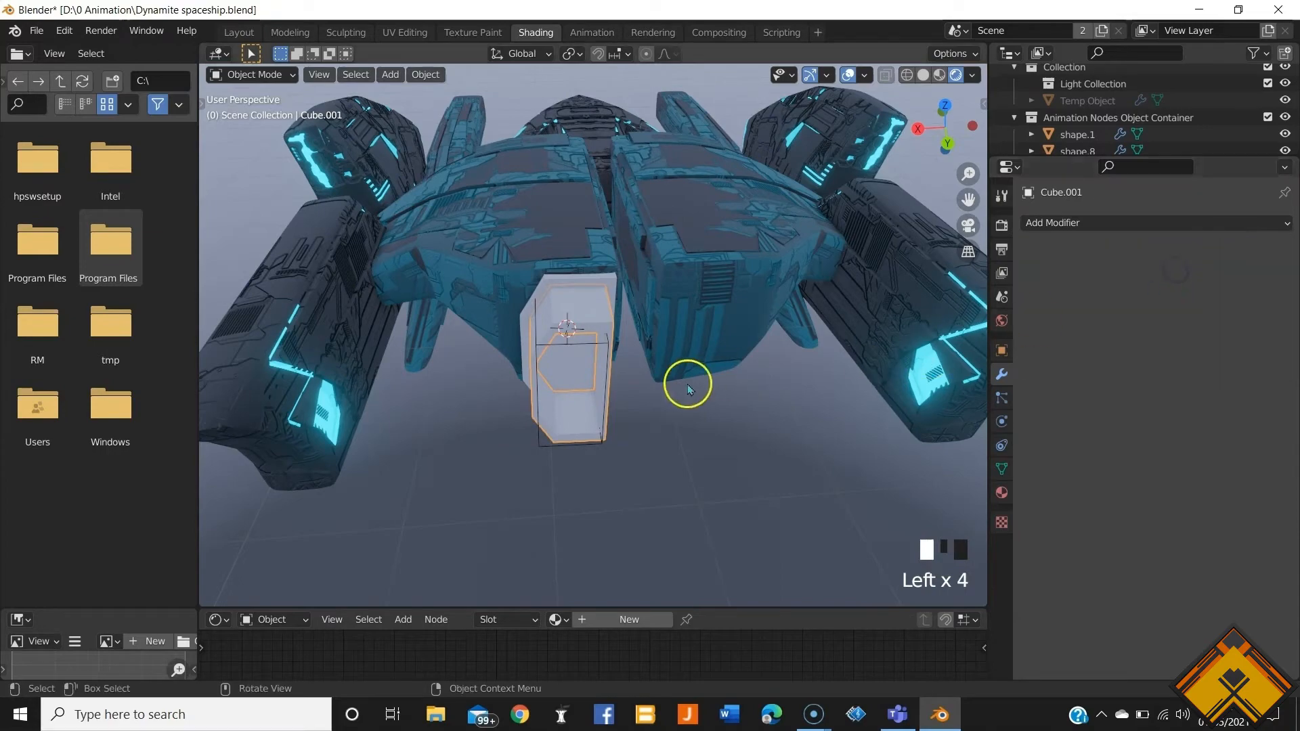
pyautogui.press('x')
pyautogui.click(577, 437)
# Step: Add a Mirror modifier on the X axis to the engine plate, using the central hull piece shape.026 as mirror object
pyautogui.moveTo(636, 398); pyautogui.dragTo(590, 287, button='middle')
pyautogui.click(590, 287)
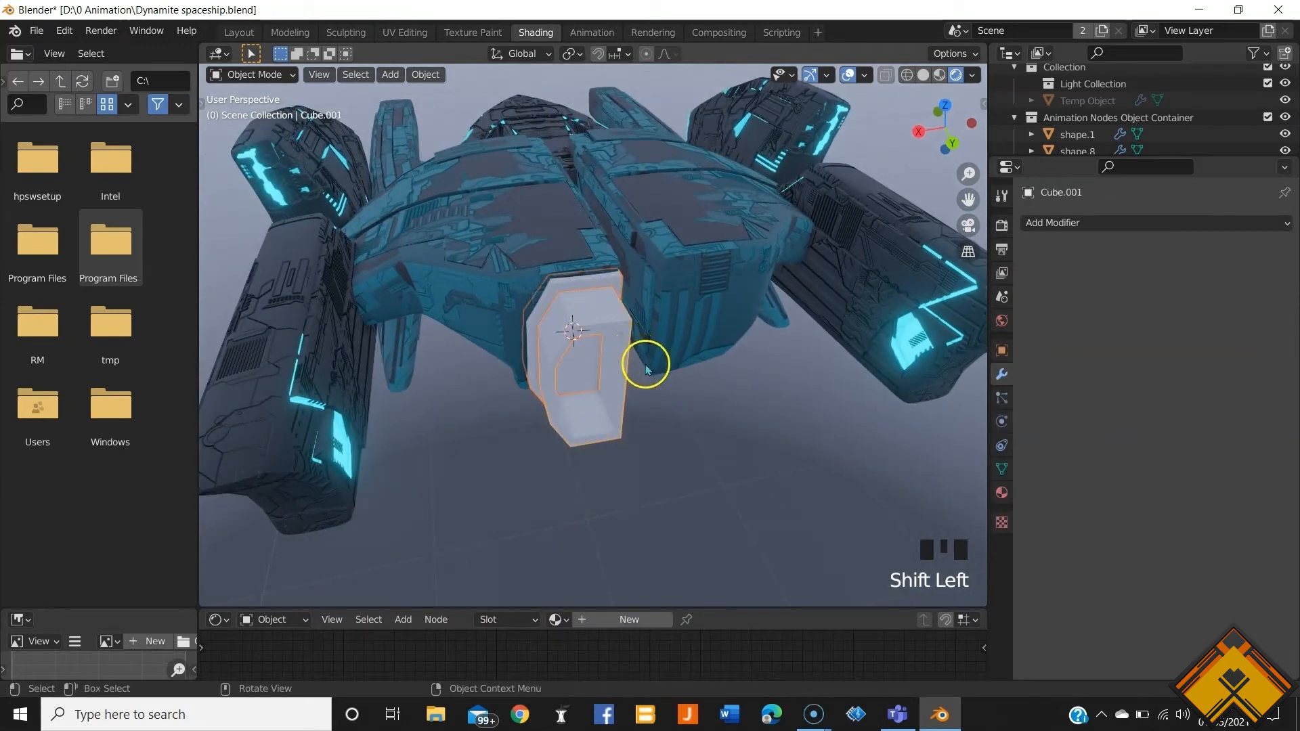
pyautogui.moveTo(647, 369); pyautogui.dragTo(597, 308, button='middle')
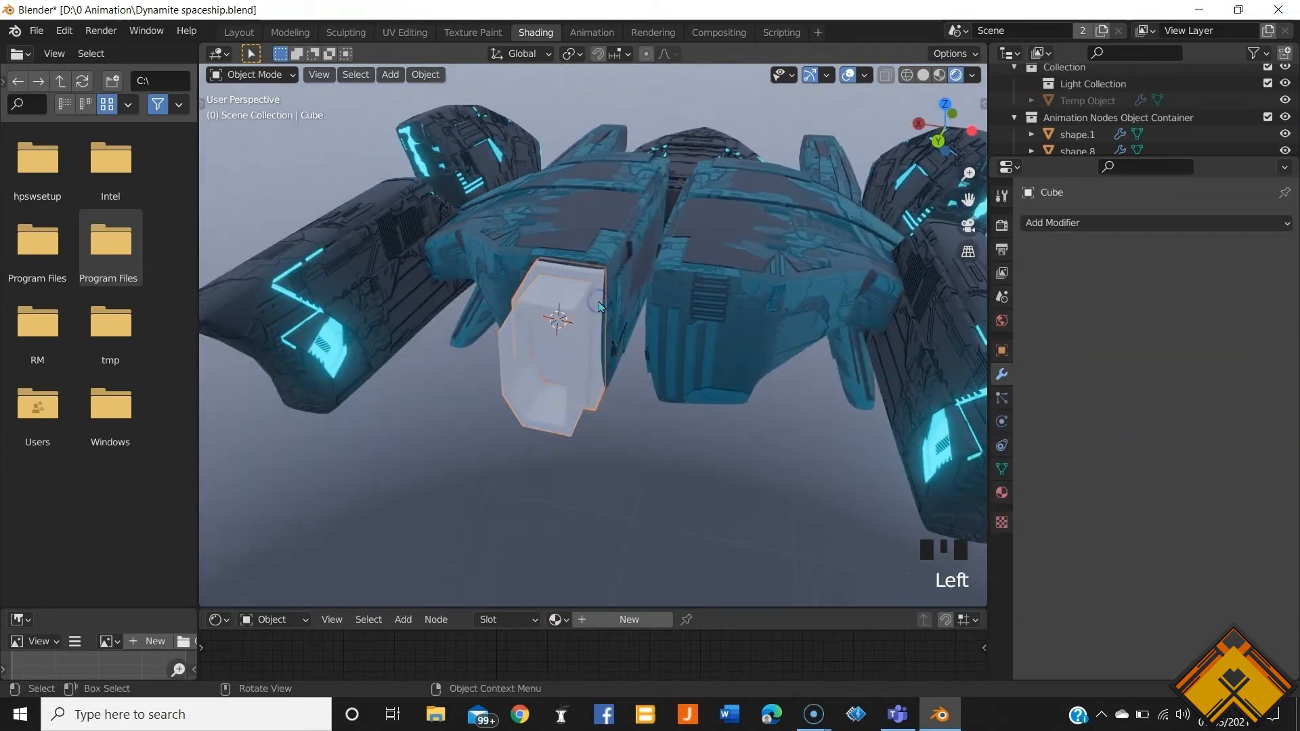
pyautogui.click(1087, 222)
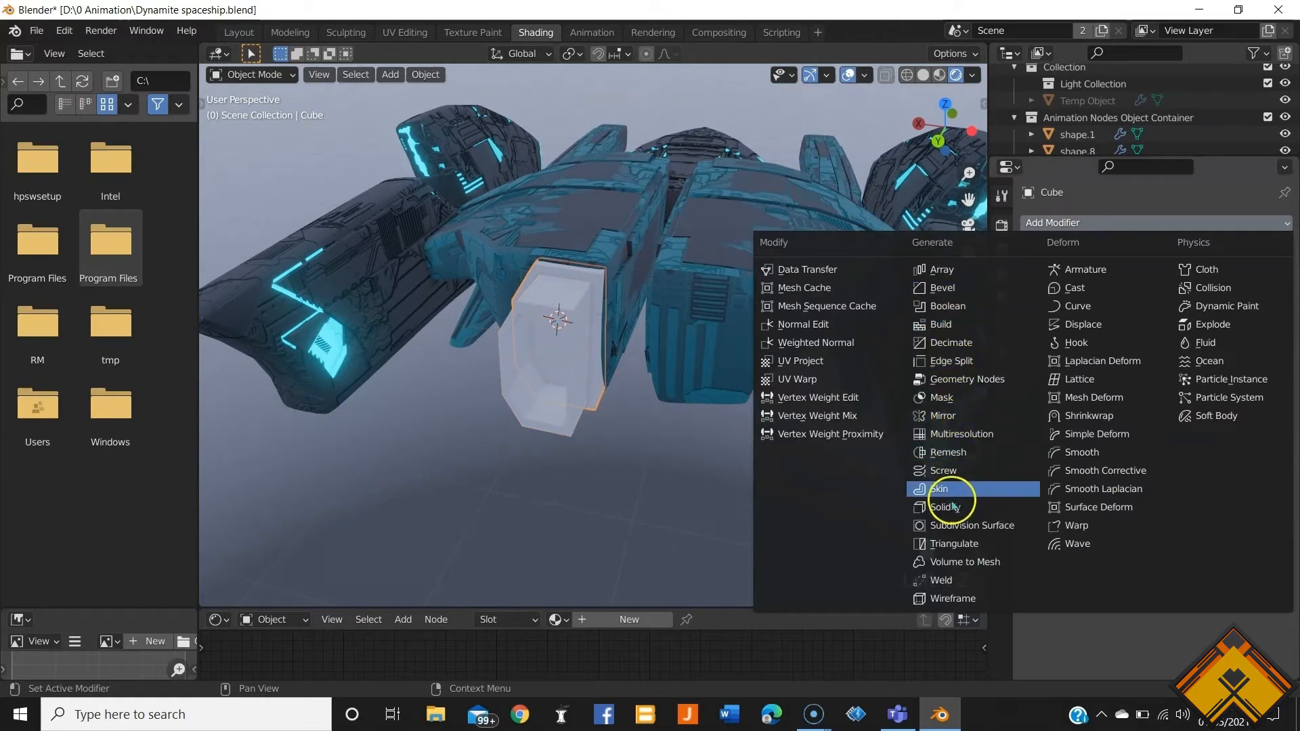
pyautogui.click(947, 415)
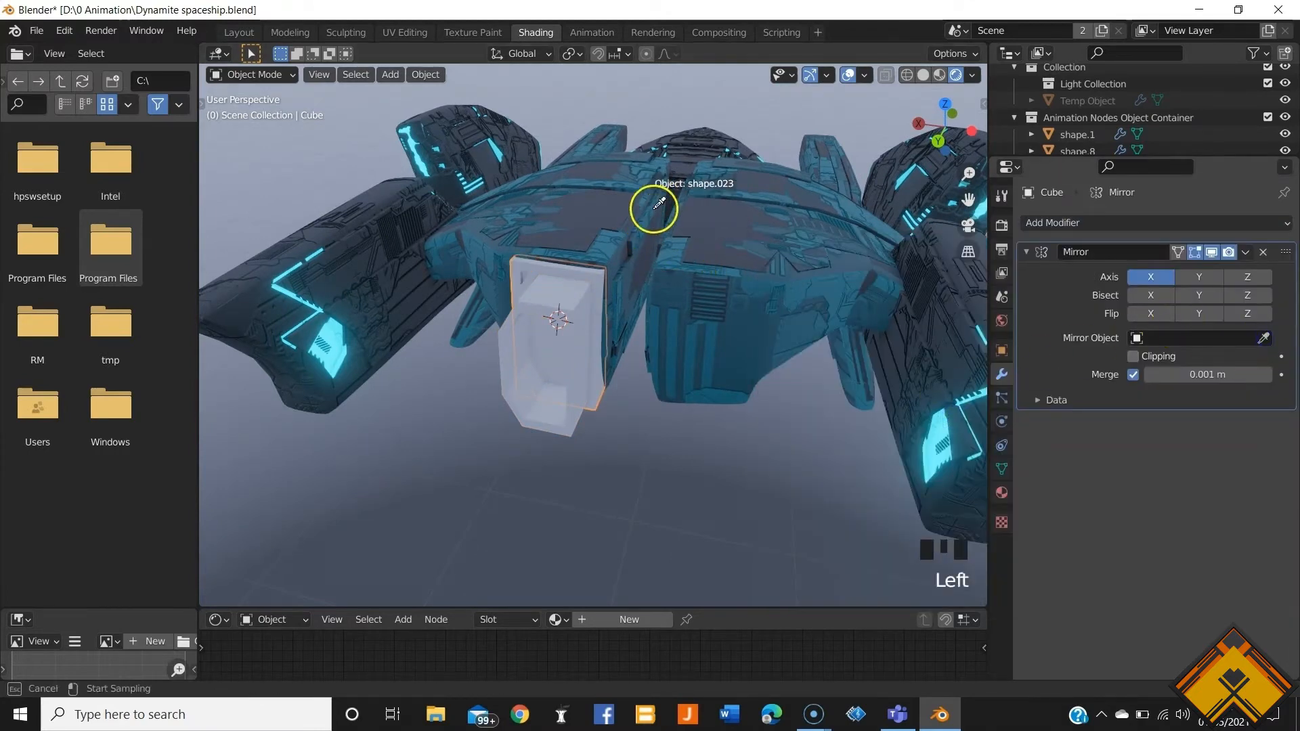
pyautogui.click(692, 150)
# Step: Mirror the hollowed exhaust block on the X axis with shape.026 as mirror object
pyautogui.moveTo(660, 338); pyautogui.dragTo(586, 310, button='middle')
pyautogui.click(582, 301)
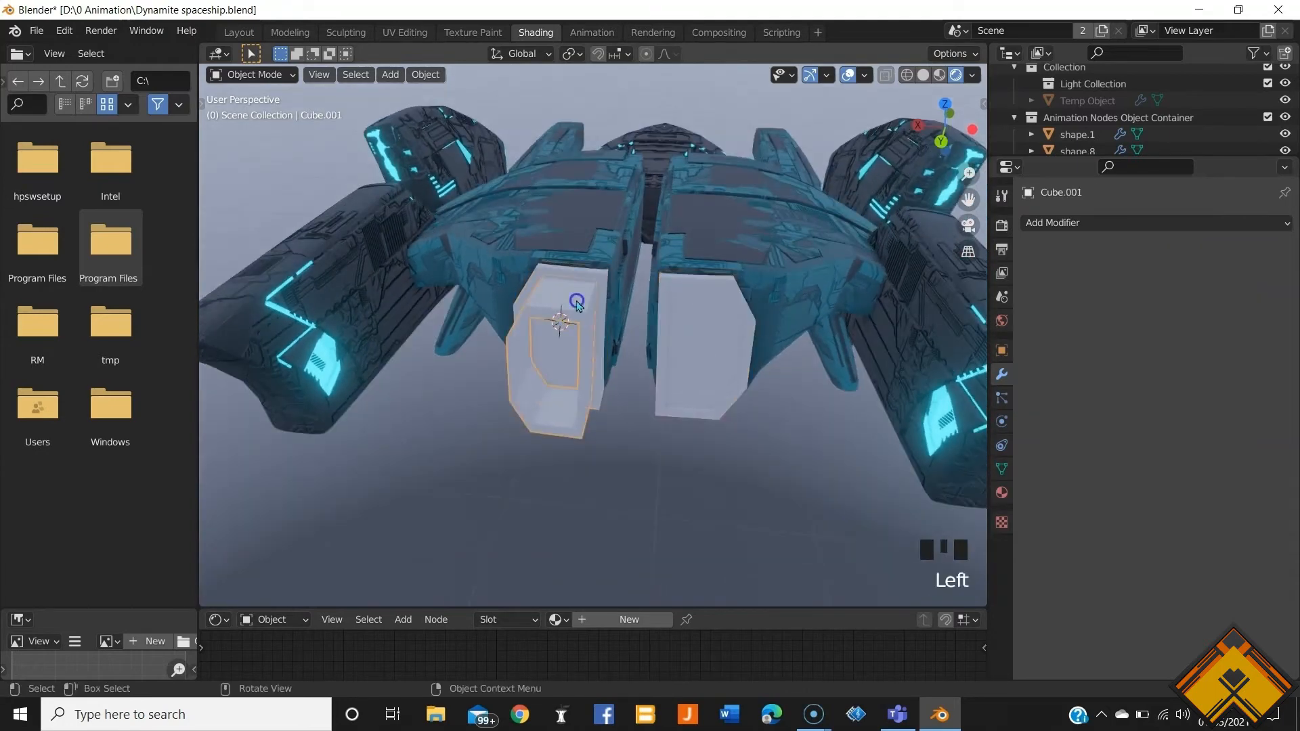
pyautogui.click(1096, 229)
pyautogui.click(972, 415)
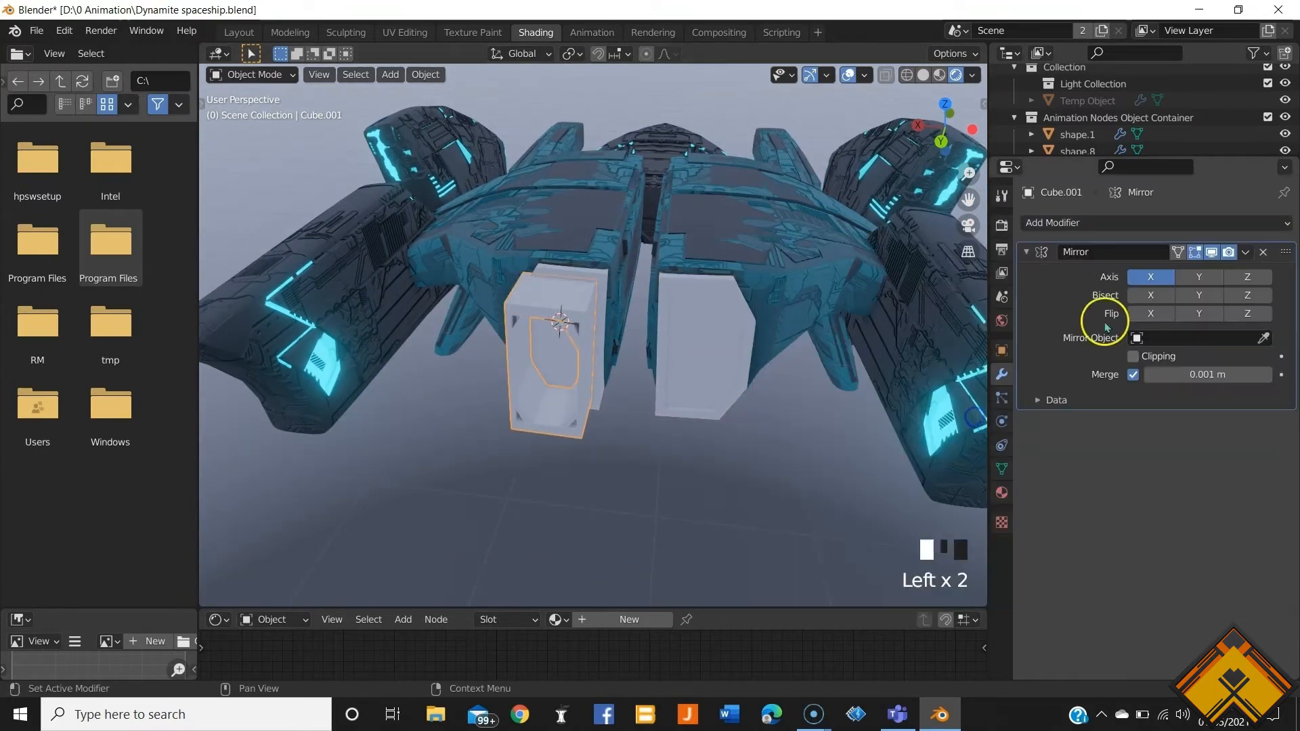
pyautogui.click(1263, 339)
pyautogui.click(667, 141)
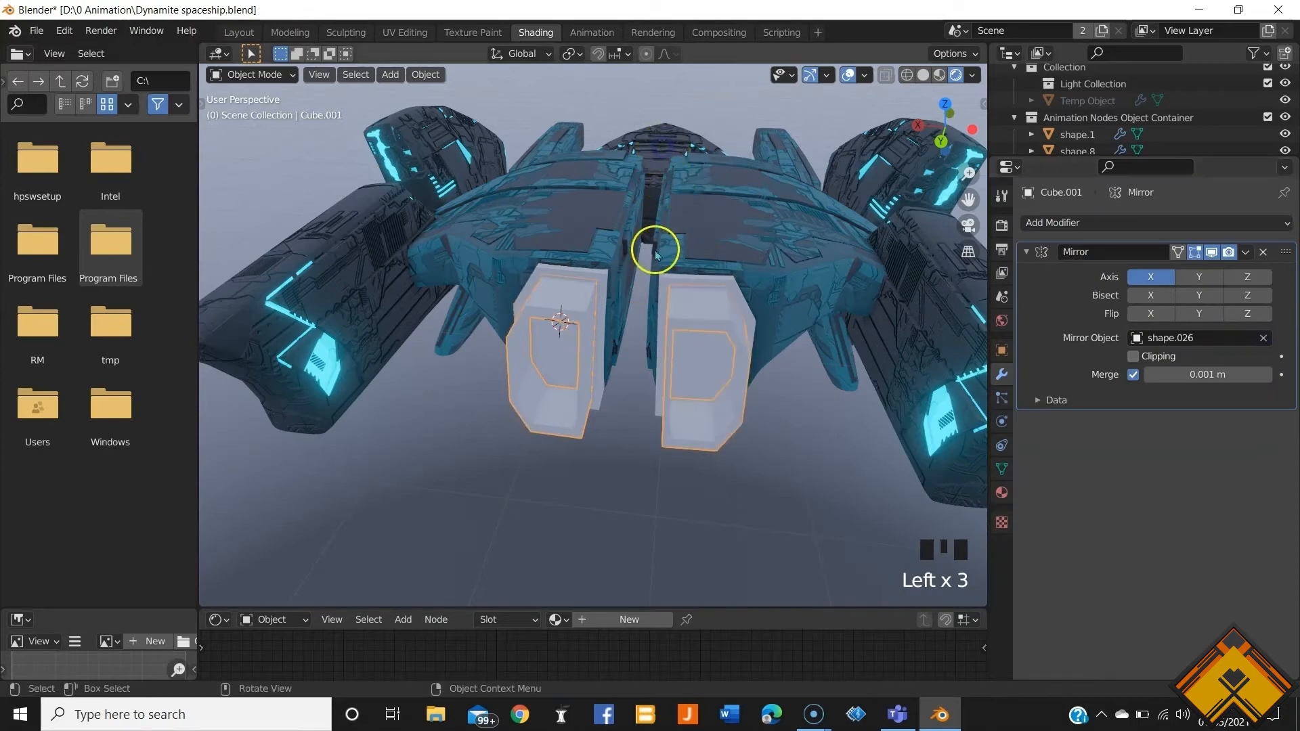
# Step: Link the material of the dark side wing piece shape.024 to the engine plate
pyautogui.moveTo(655, 251); pyautogui.dragTo(449, 556, button='middle')
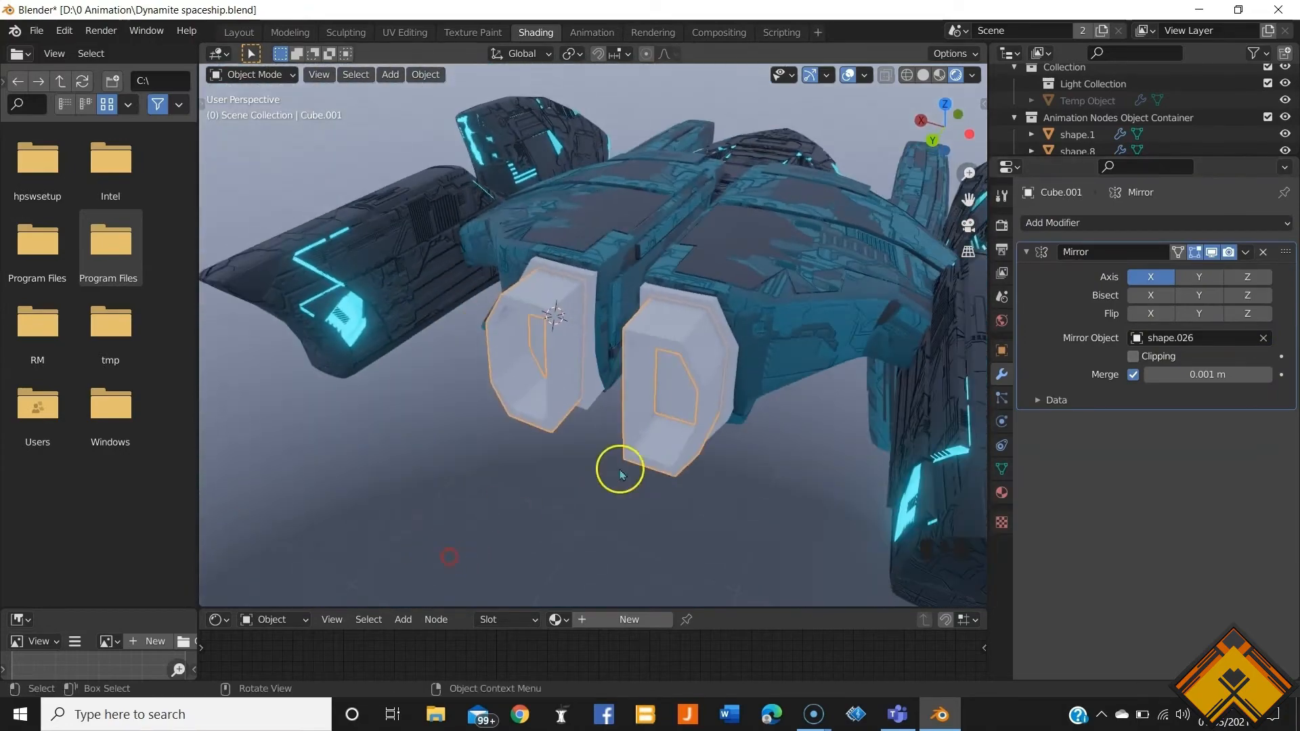
pyautogui.moveTo(531, 504); pyautogui.dragTo(561, 385, button='middle')
pyautogui.moveTo(554, 449); pyautogui.dragTo(702, 377, button='middle')
pyautogui.click(562, 377)
pyautogui.moveTo(572, 398); pyautogui.dragTo(572, 451, button='middle')
pyautogui.keyDown('shift'); pyautogui.click(378, 384); pyautogui.keyUp('shift')
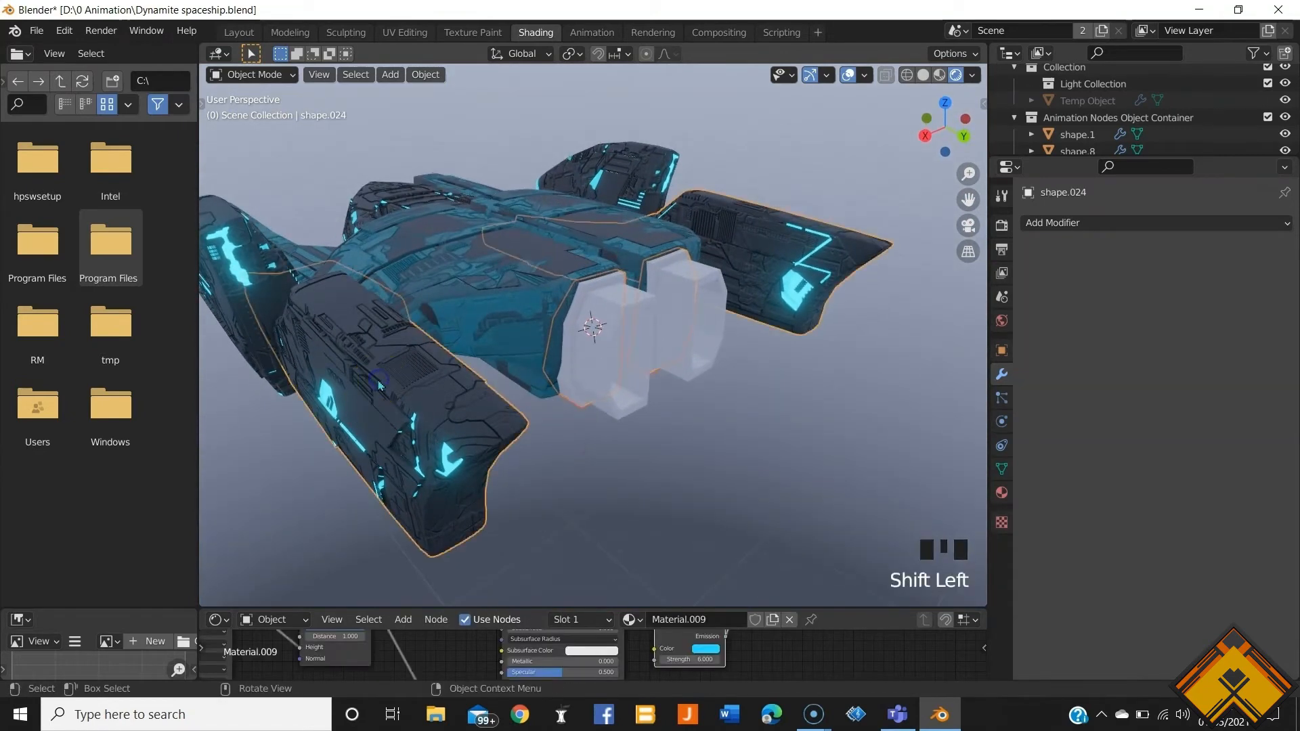
pyautogui.hotkey('ctrl', 'l')
pyautogui.click(349, 420)
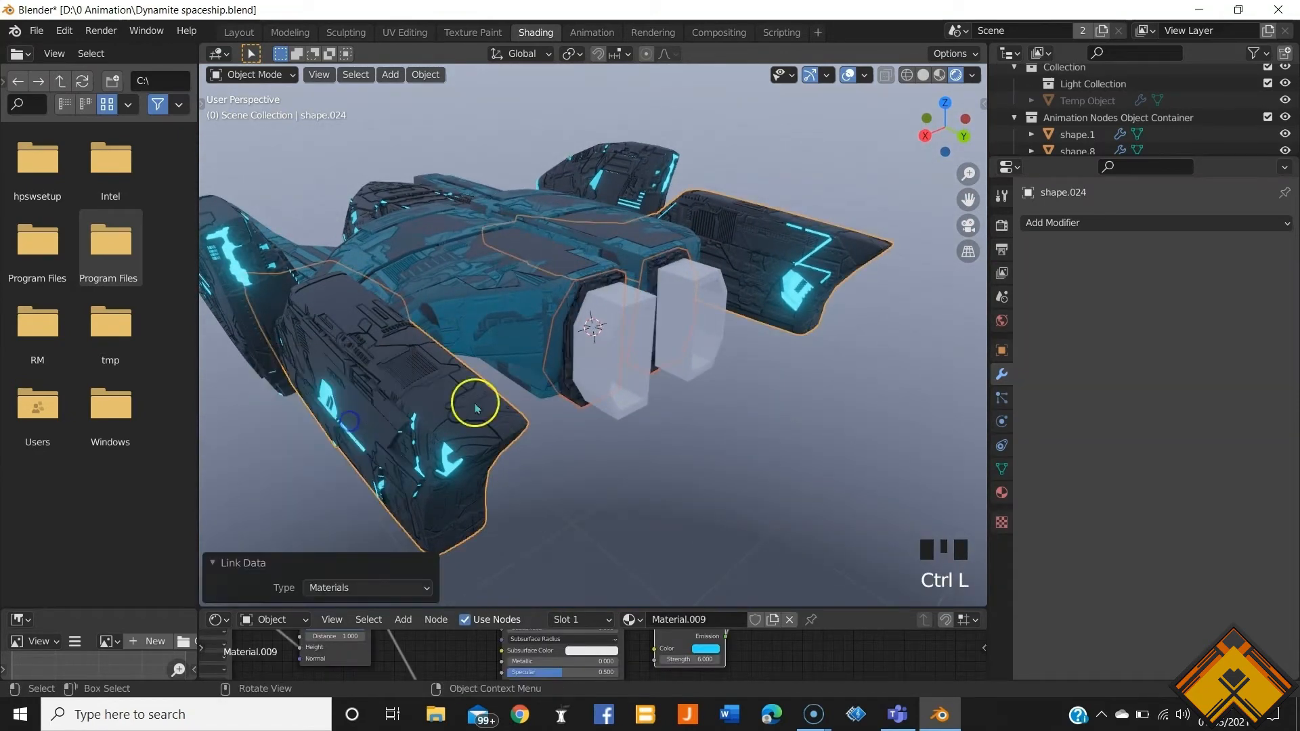
# Step: Create a new material for the hollow exhaust block and delete its Principled BSDF node
pyautogui.scroll(4, 599, 420)
pyautogui.moveTo(599, 420); pyautogui.dragTo(499, 377, button='middle')
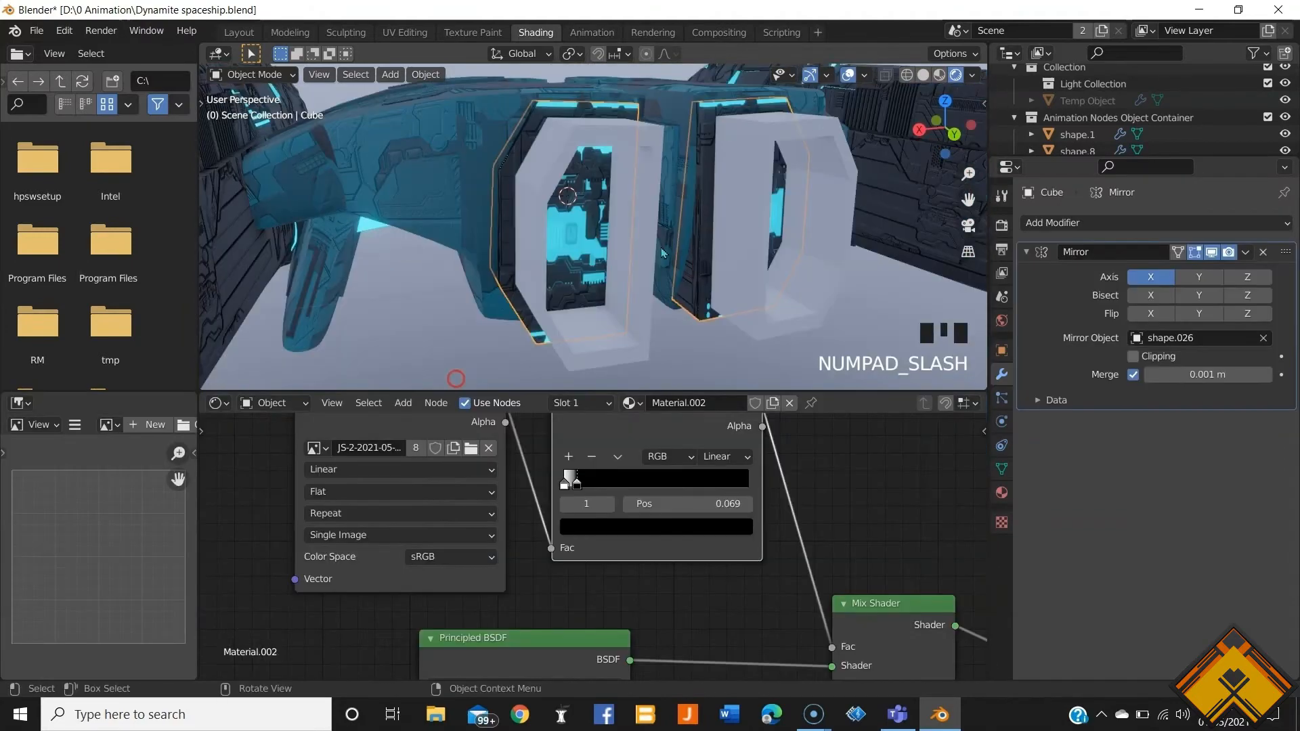
pyautogui.scroll(-2, 661, 253)
pyautogui.moveTo(632, 244); pyautogui.dragTo(560, 232, button='middle')
pyautogui.click(560, 232)
pyautogui.click(618, 400)
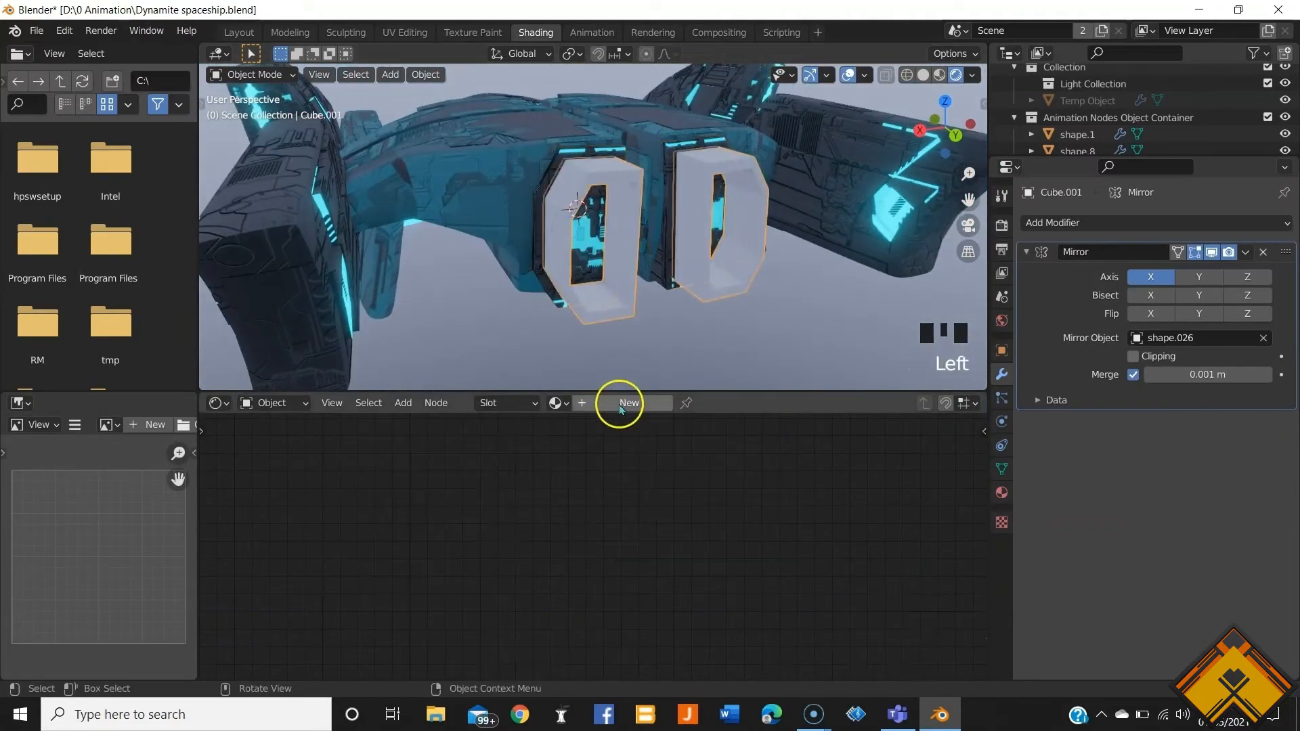
pyautogui.scroll(-2, 618, 557)
pyautogui.moveTo(618, 557); pyautogui.dragTo(623, 458, button='middle')
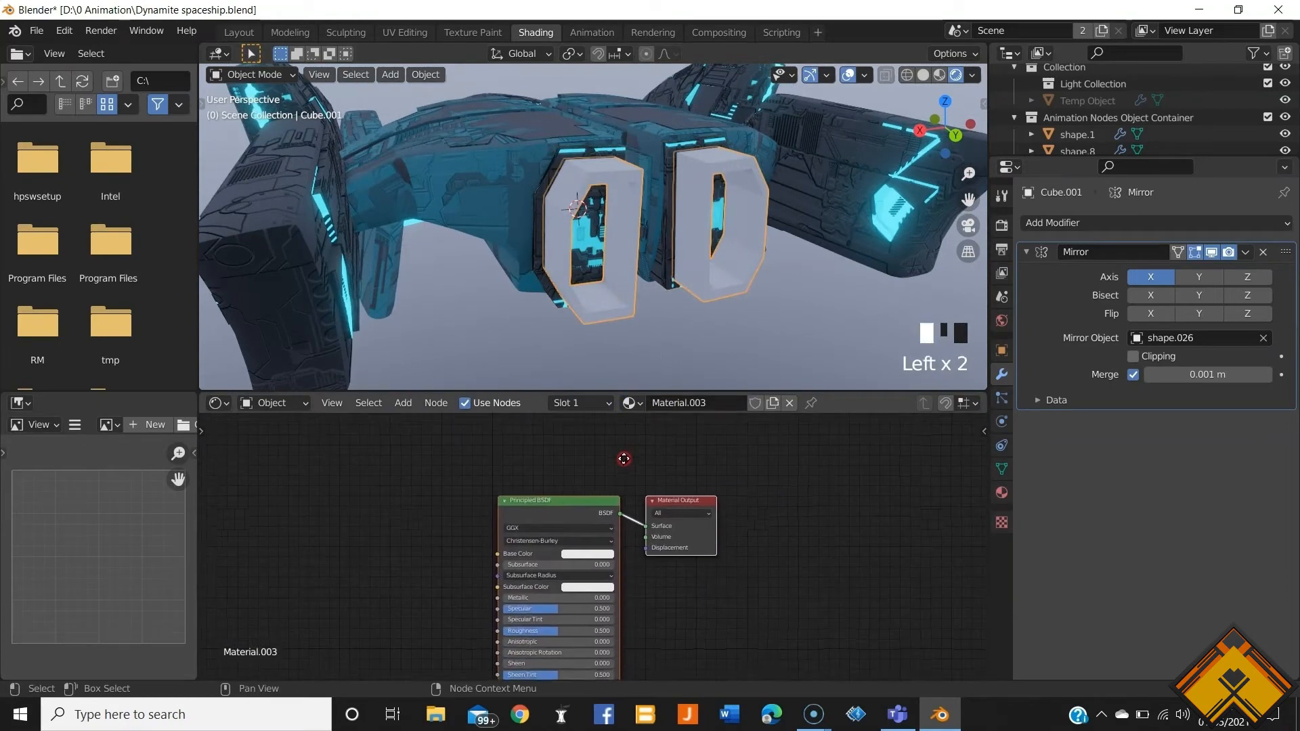
pyautogui.press('x')
# Step: Add an Emission node to the exhaust material and connect it to the Material Output's Surface
pyautogui.hotkey('shift', 'a')
pyautogui.click(569, 493)
pyautogui.write('em')
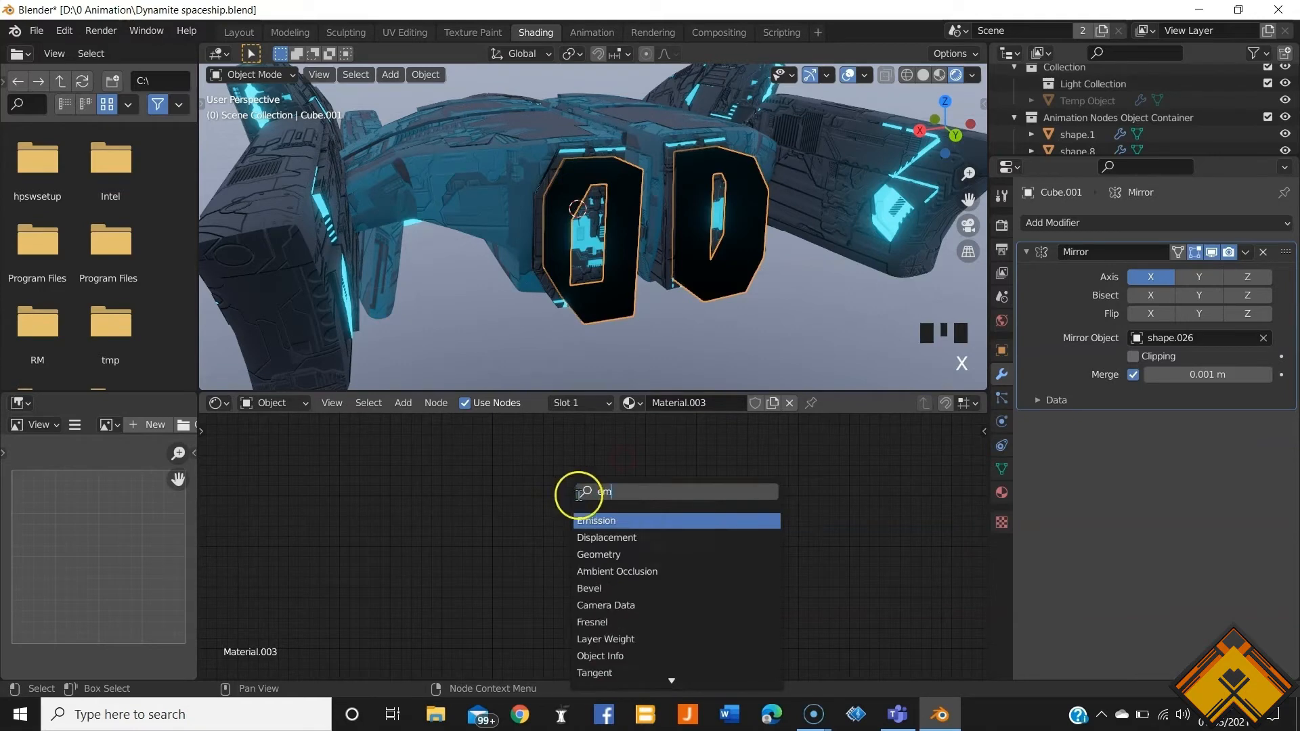
pyautogui.write('i')
pyautogui.click(630, 520)
pyautogui.click(585, 531)
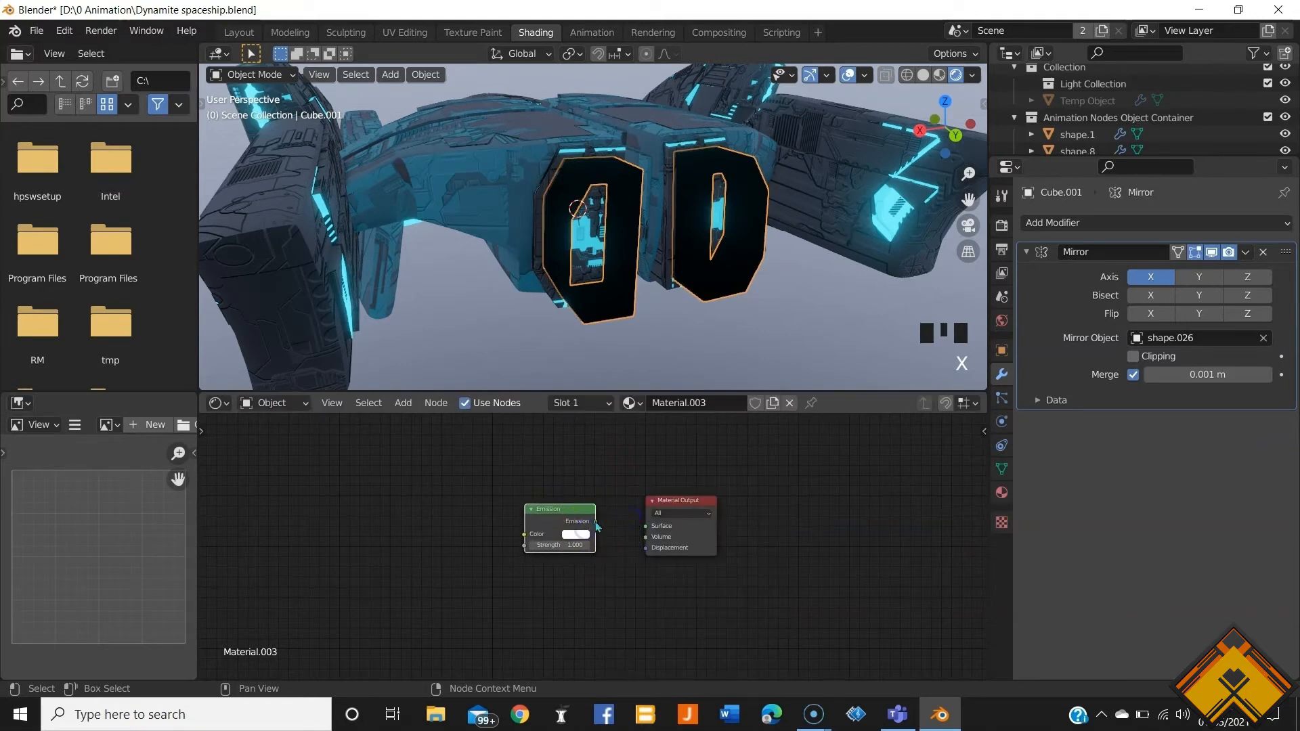
pyautogui.moveTo(645, 532); pyautogui.dragTo(645, 527)
# Step: Set the Emission color to cyan and its strength to 10
pyautogui.click(572, 545)
pyautogui.click(574, 534)
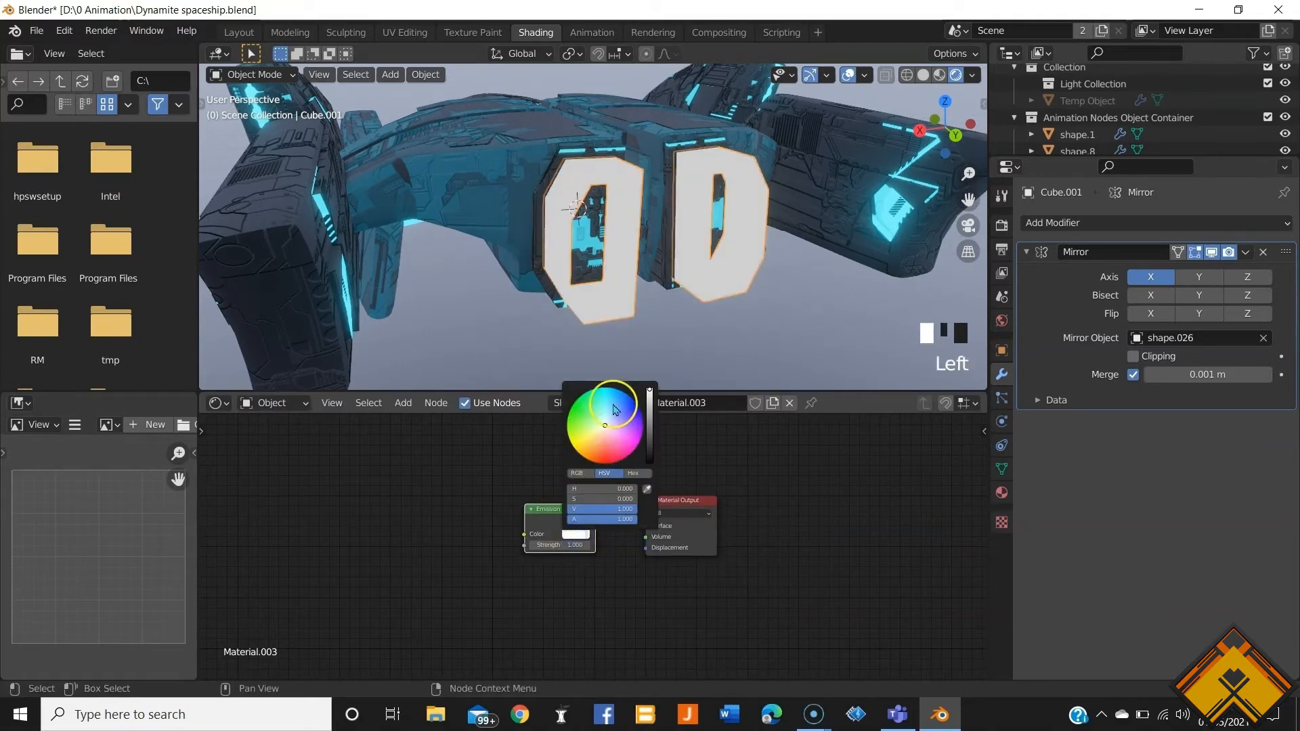
pyautogui.click(605, 395)
pyautogui.click(560, 545)
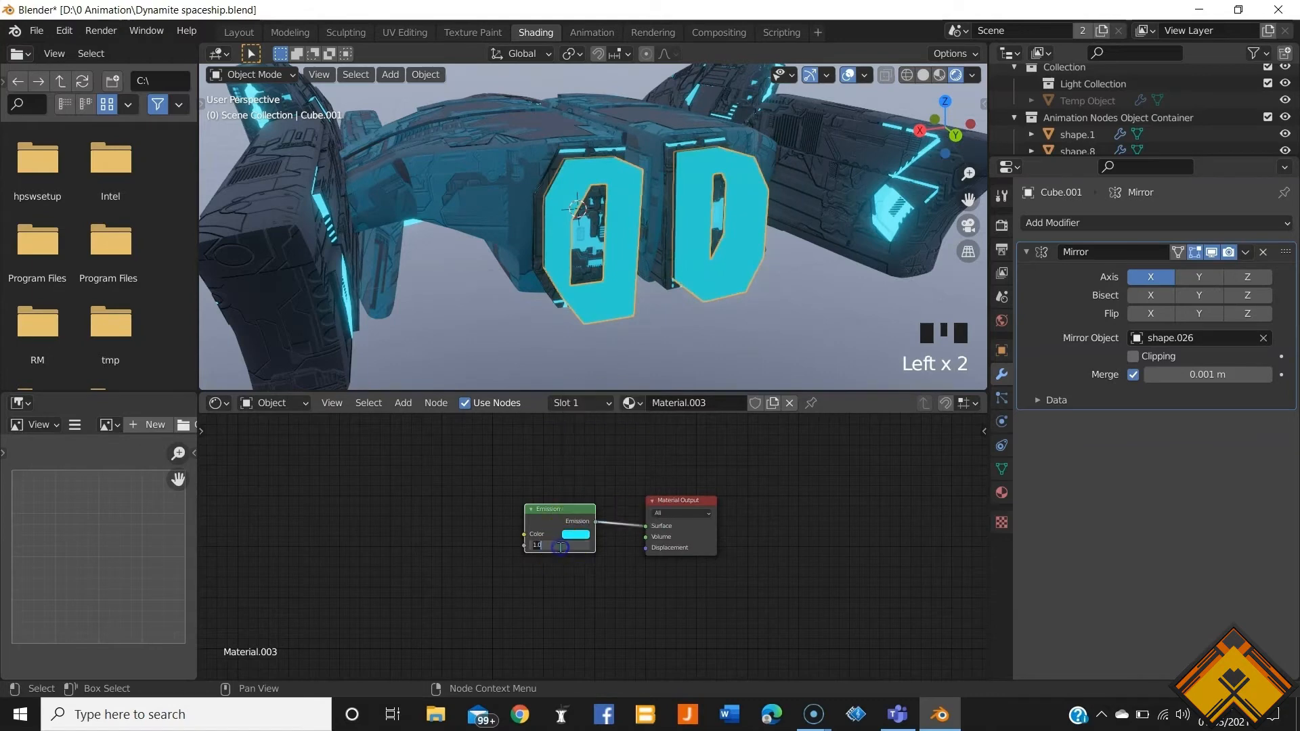
pyautogui.write('10')
pyautogui.press('Return')
pyautogui.scroll(-4, 624, 260)
pyautogui.moveTo(579, 288); pyautogui.dragTo(600, 264, button='middle')
pyautogui.scroll(3, 643, 282)
pyautogui.scroll(1, 602, 267)
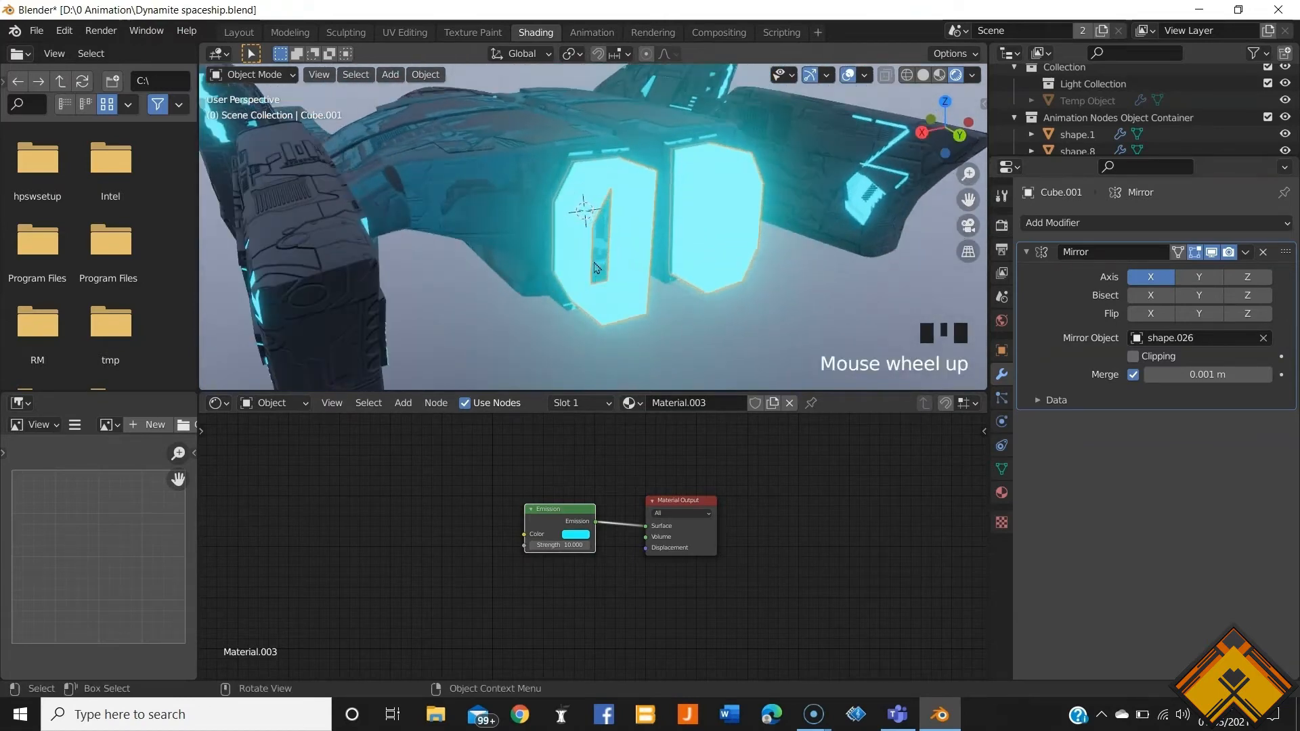
pyautogui.press('Tab')
pyautogui.press('Tab')
pyautogui.press('Tab')
pyautogui.press('Tab')
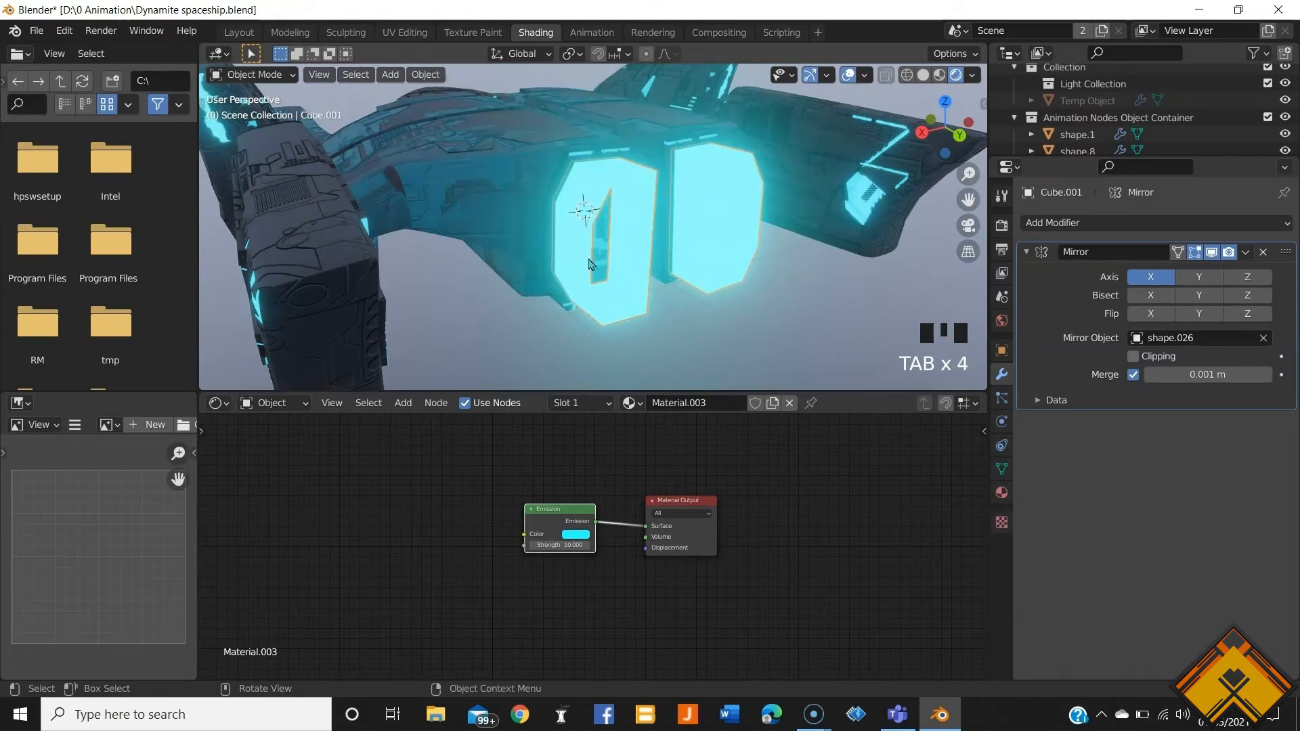
# Step: Flatten the exhaust block by scaling it to about 0.126 along global Y
pyautogui.moveTo(589, 259); pyautogui.dragTo(611, 291, button='middle')
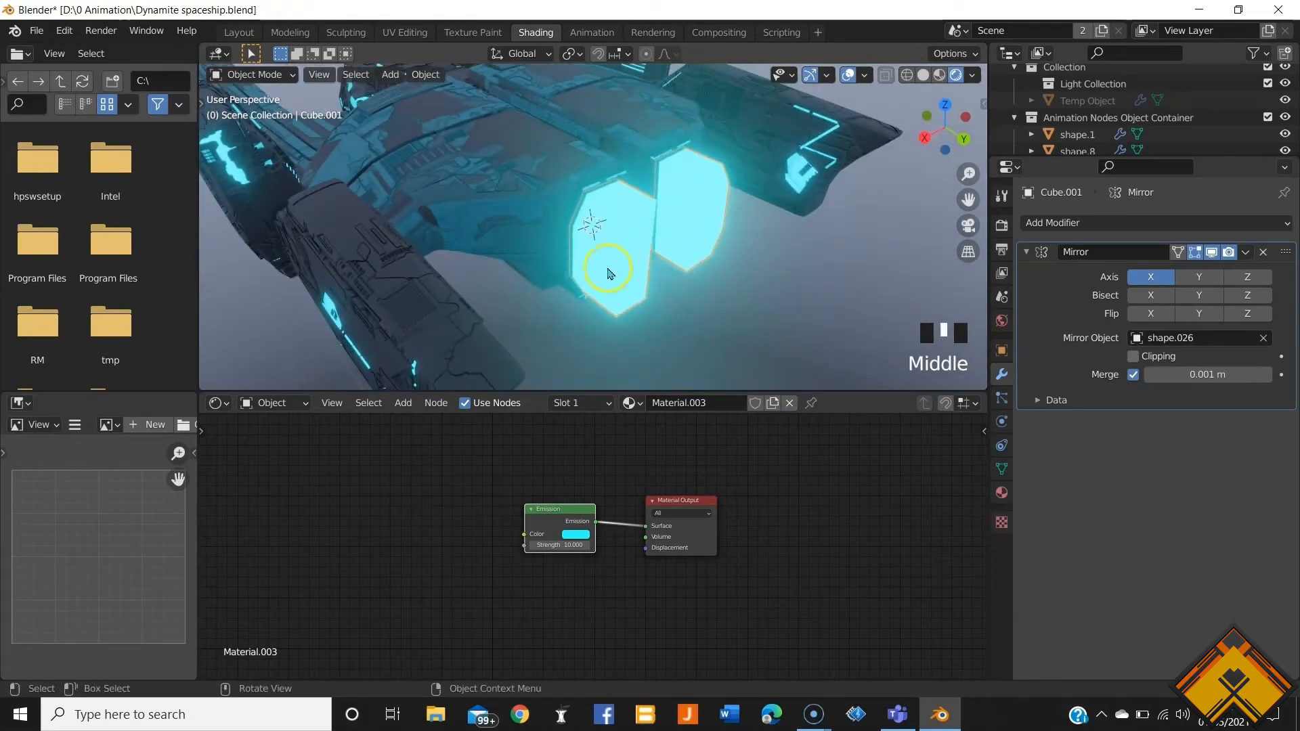
pyautogui.press('s')
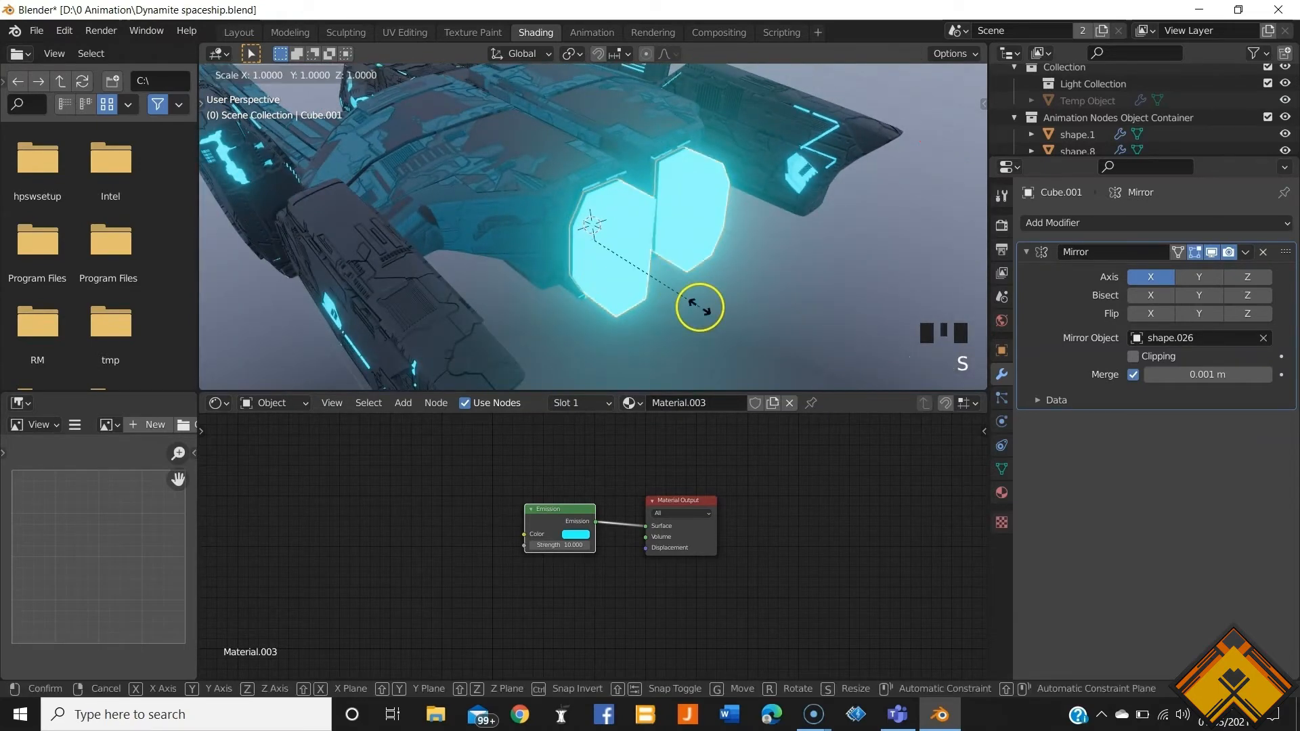
pyautogui.press('y')
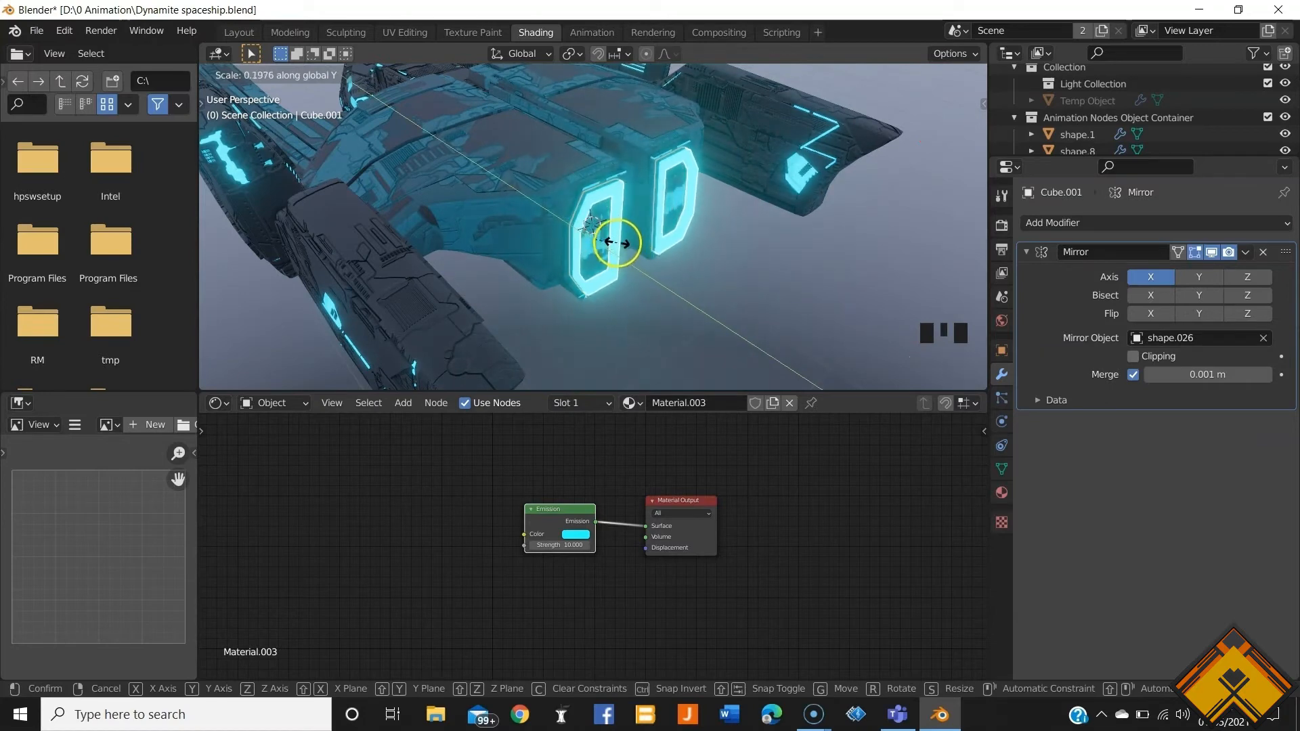
pyautogui.click(607, 239)
# Step: Scale the flattened exhaust ring along Y once more and move it about 0.28 m along global Y
pyautogui.scroll(1, 607, 239)
pyautogui.moveTo(607, 239); pyautogui.dragTo(677, 166, button='middle')
pyautogui.scroll(2, 630, 237)
pyautogui.press('s')
pyautogui.press('y')
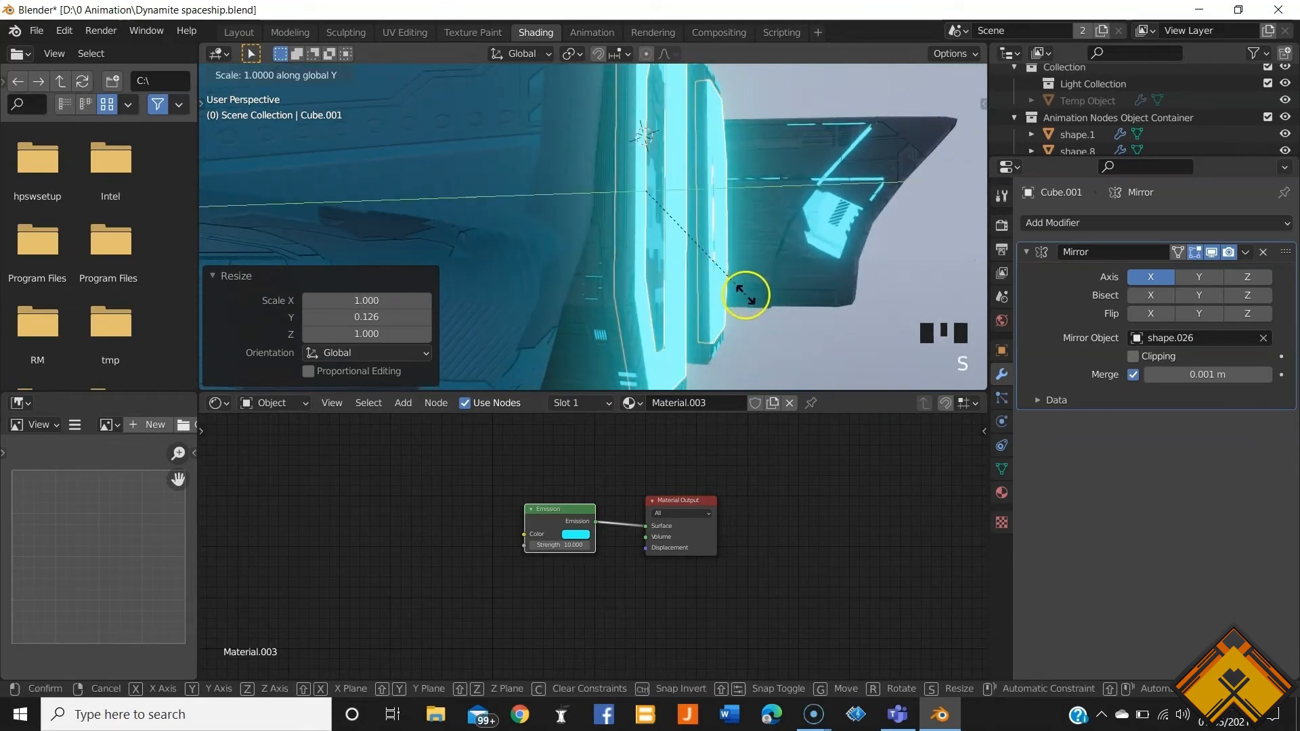
pyautogui.click(767, 307)
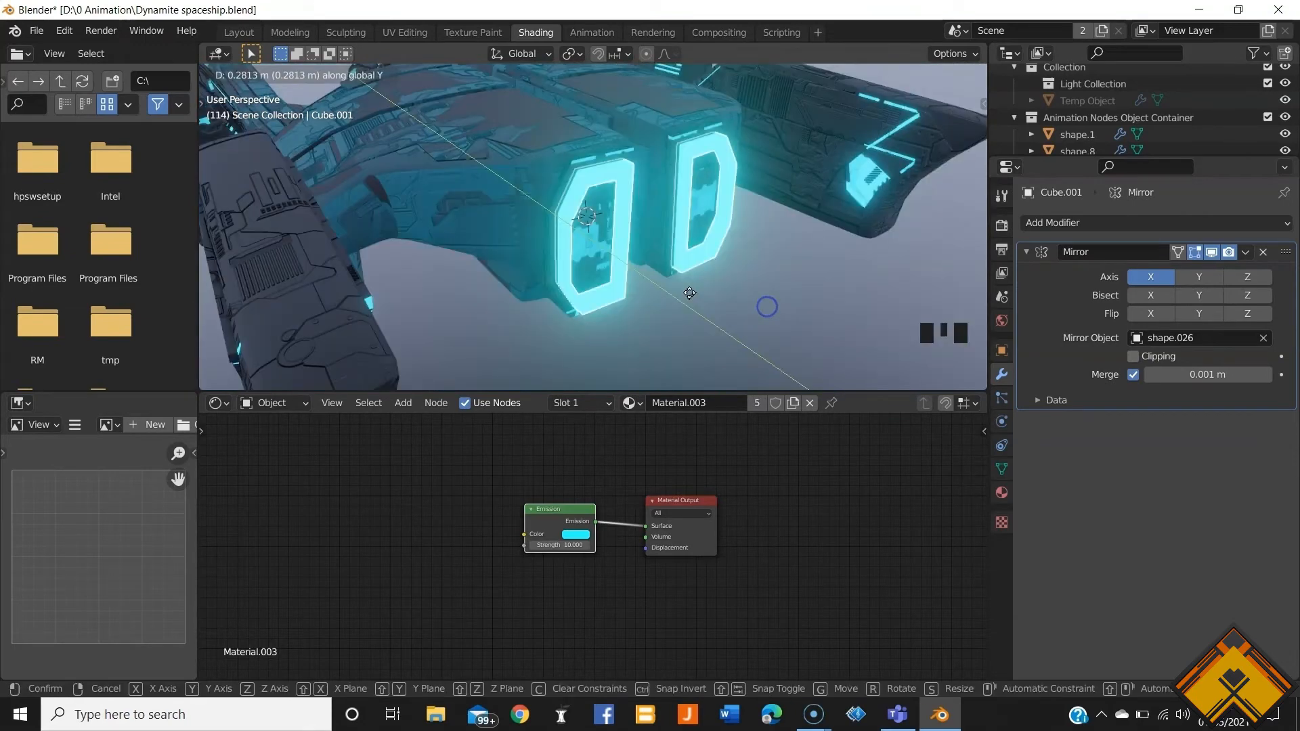
pyautogui.click(689, 292)
# Step: Insert a Mix Shader node between the exhaust material's Emission node and the Material Output
pyautogui.scroll(-3, 665, 302)
pyautogui.moveTo(665, 302); pyautogui.dragTo(618, 325, button='middle')
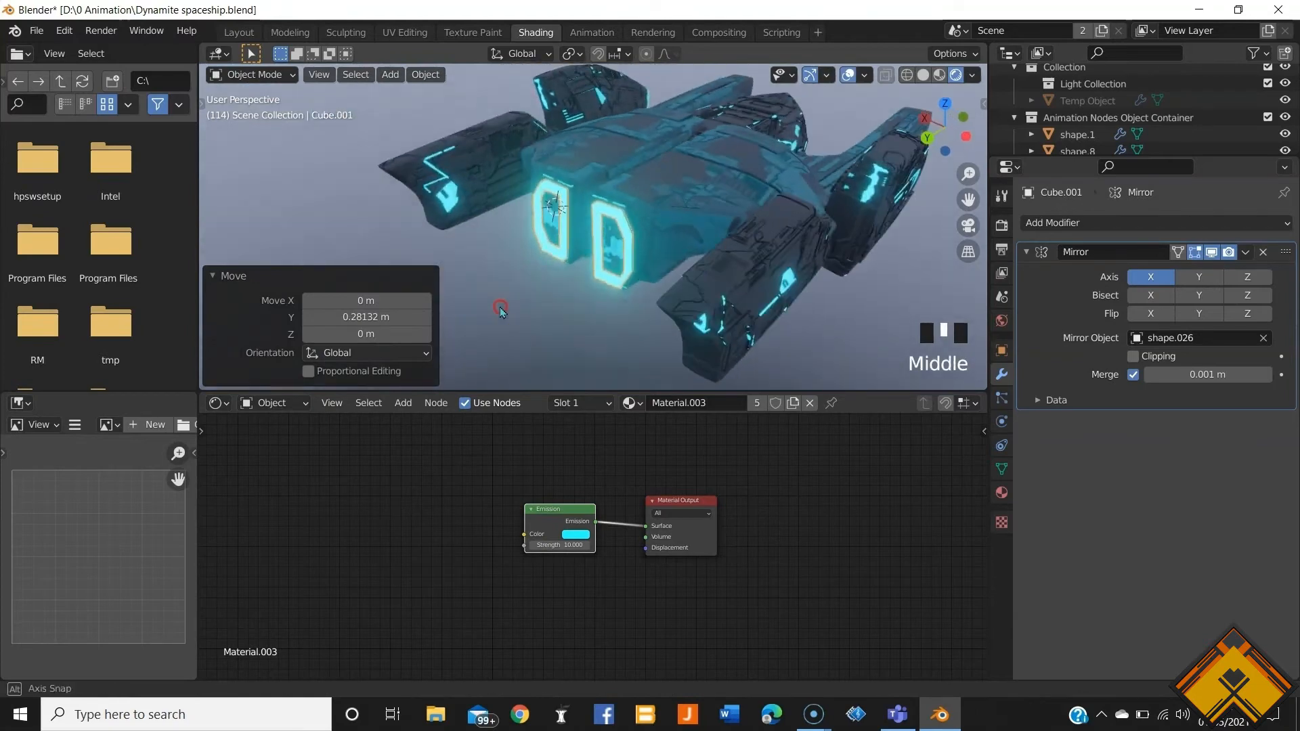
pyautogui.click(614, 334)
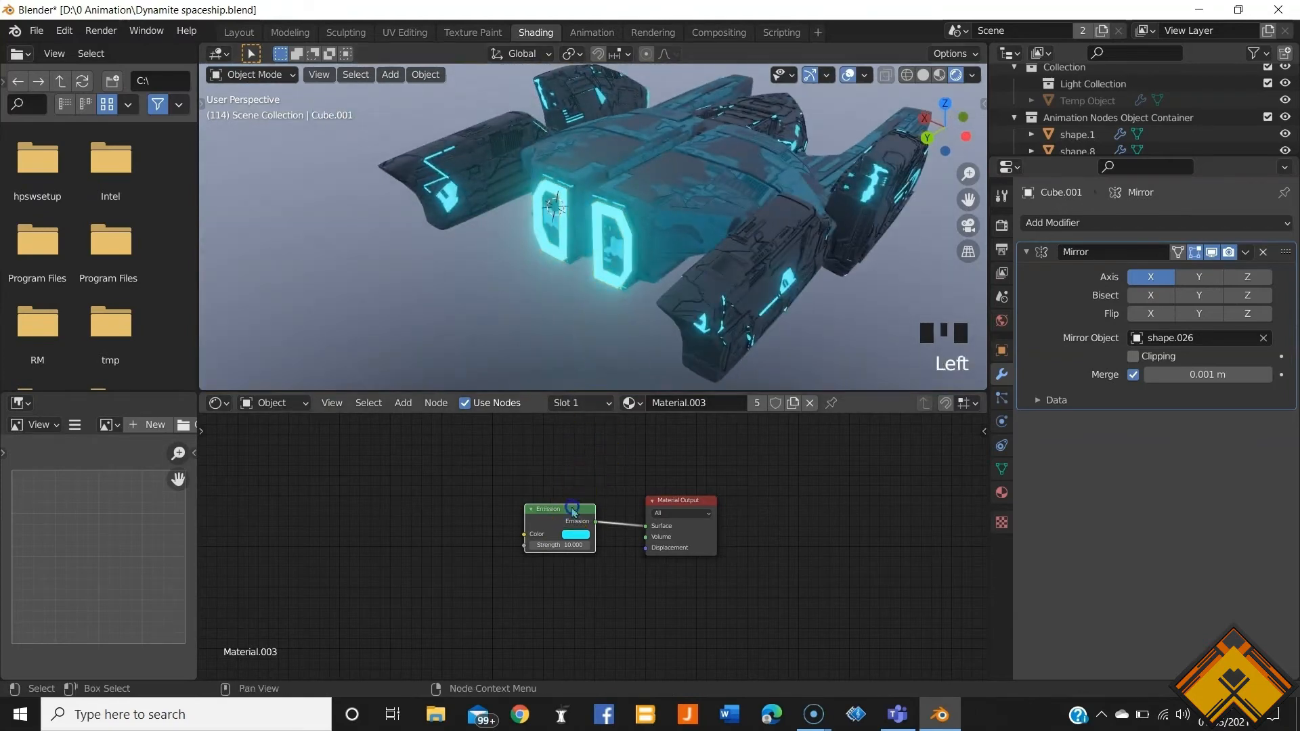
pyautogui.moveTo(572, 509); pyautogui.dragTo(562, 557)
pyautogui.hotkey('shift', 'a')
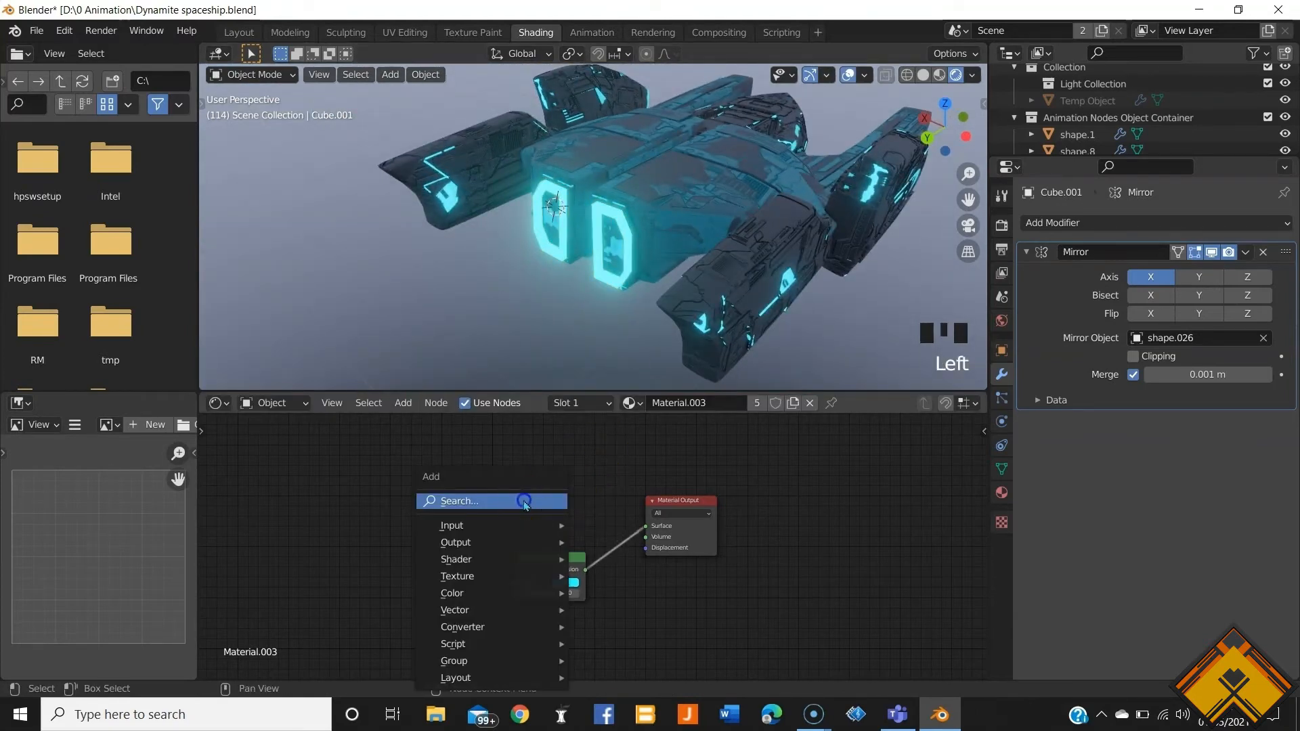
pyautogui.click(525, 502)
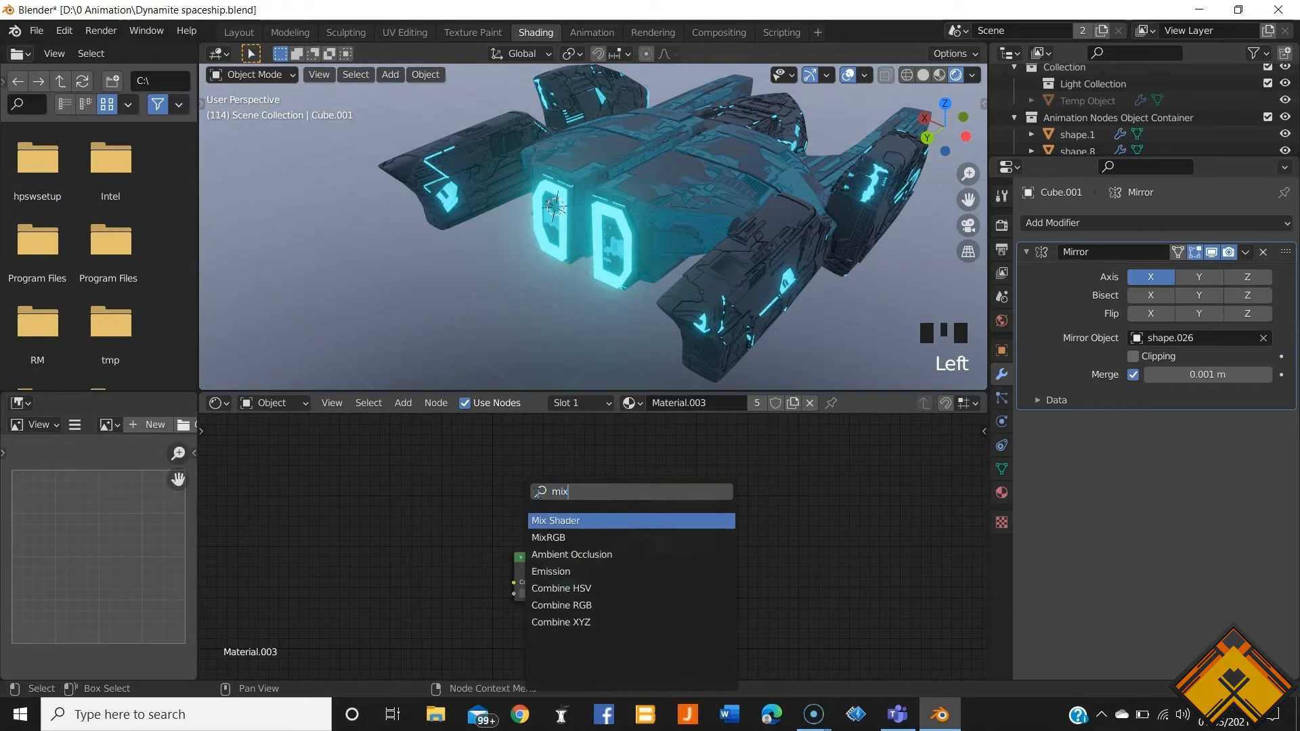
pyautogui.write('mix')
pyautogui.press('Return')
pyautogui.click(648, 528)
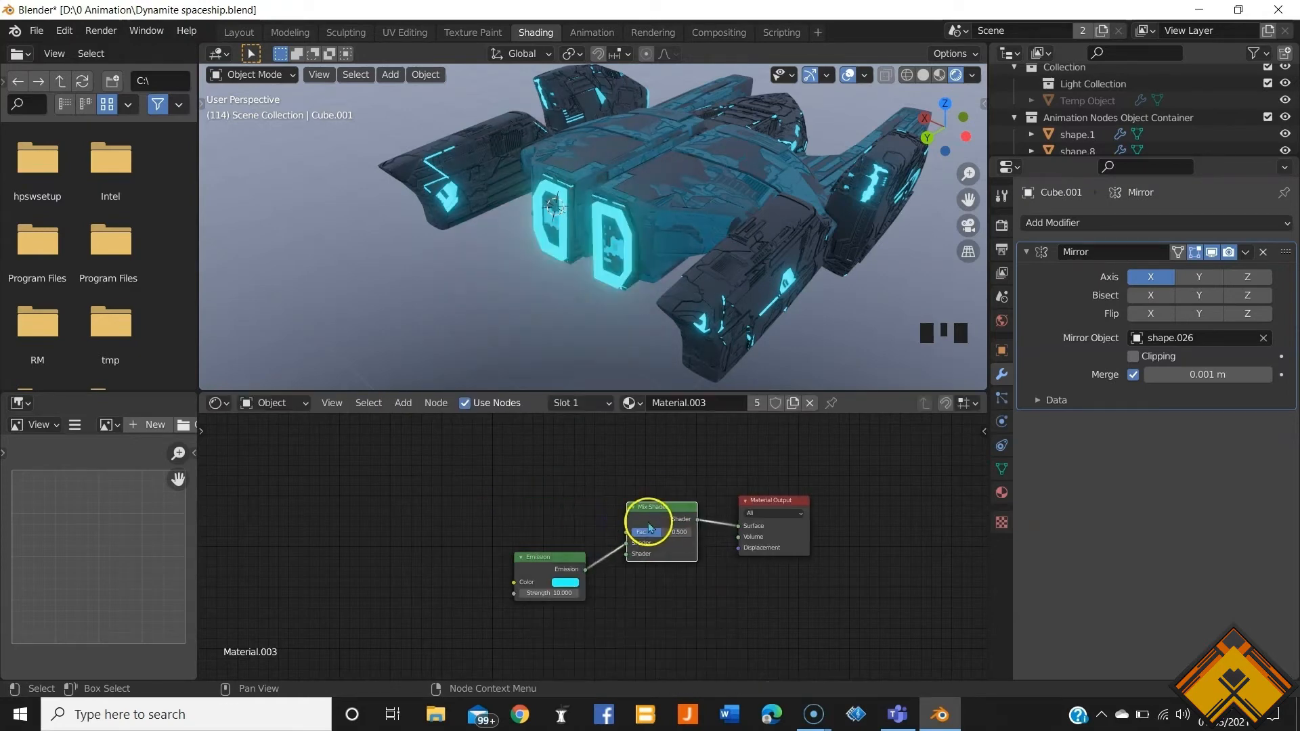
# Step: Set the exhaust material's Mix Shader factor to 1 and inspect the exhaust ring up close
pyautogui.moveTo(656, 531); pyautogui.dragTo(718, 539)
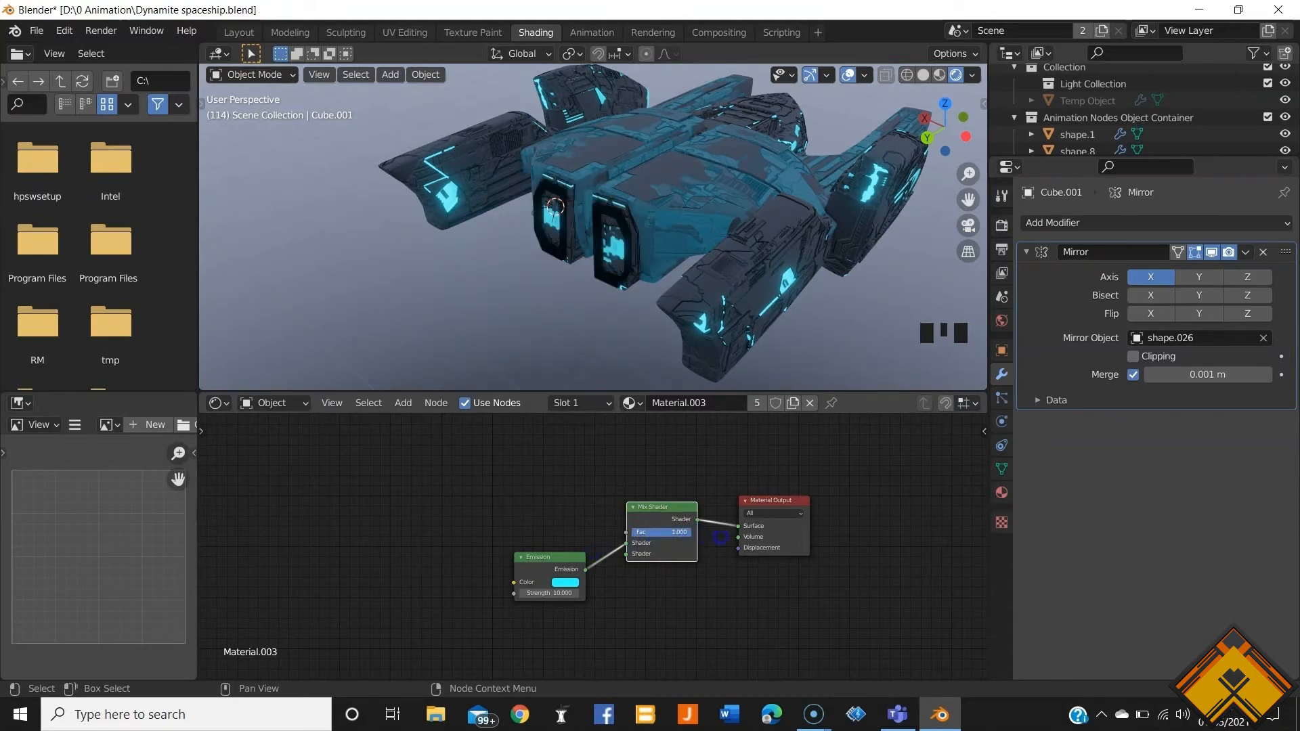
pyautogui.scroll(4, 565, 259)
pyautogui.moveTo(575, 256)
pyautogui.mouseDown(button='middle')
pyautogui.moveTo(614, 242)
pyautogui.moveTo(575, 266)
pyautogui.moveTo(566, 253)
pyautogui.mouseUp(button='middle')
pyautogui.scroll(2, 571, 268)
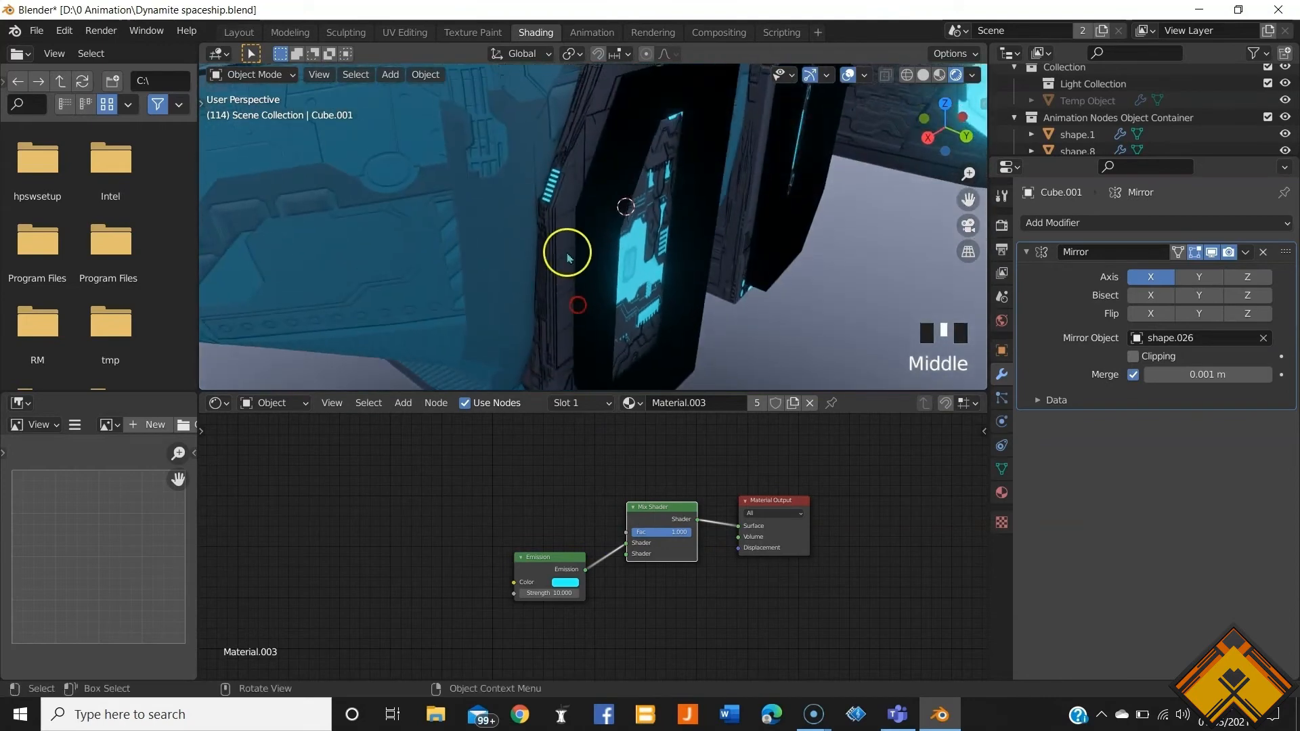
pyautogui.press('Tab')
pyautogui.press('Tab')
# Step: Switch the exhaust material's Mix Shader factor to 0 to compare the glow, and return it to 1
pyautogui.scroll(-4, 567, 261)
pyautogui.moveTo(641, 270); pyautogui.dragTo(637, 260, button='middle')
pyautogui.scroll(-1, 629, 261)
pyautogui.moveTo(686, 537); pyautogui.dragTo(577, 540)
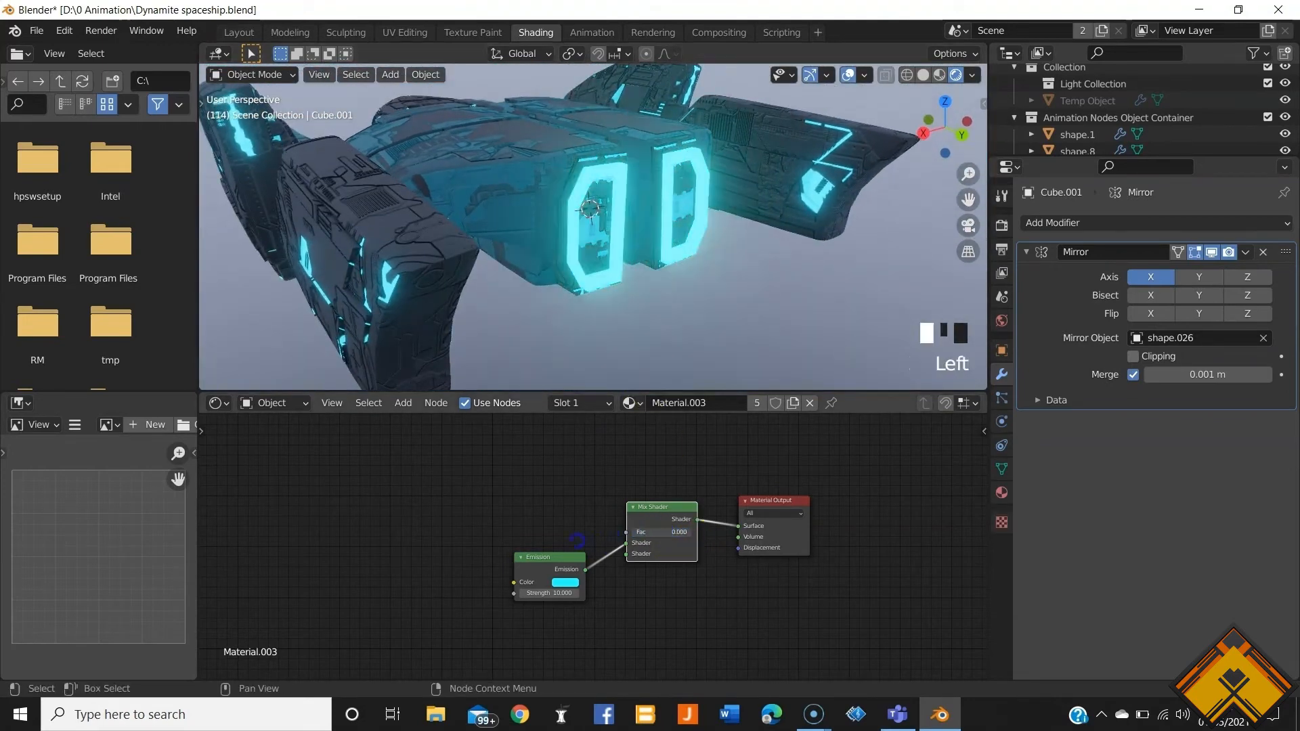
pyautogui.moveTo(433, 271); pyautogui.dragTo(278, 304, button='middle')
pyautogui.scroll(-2, 406, 284)
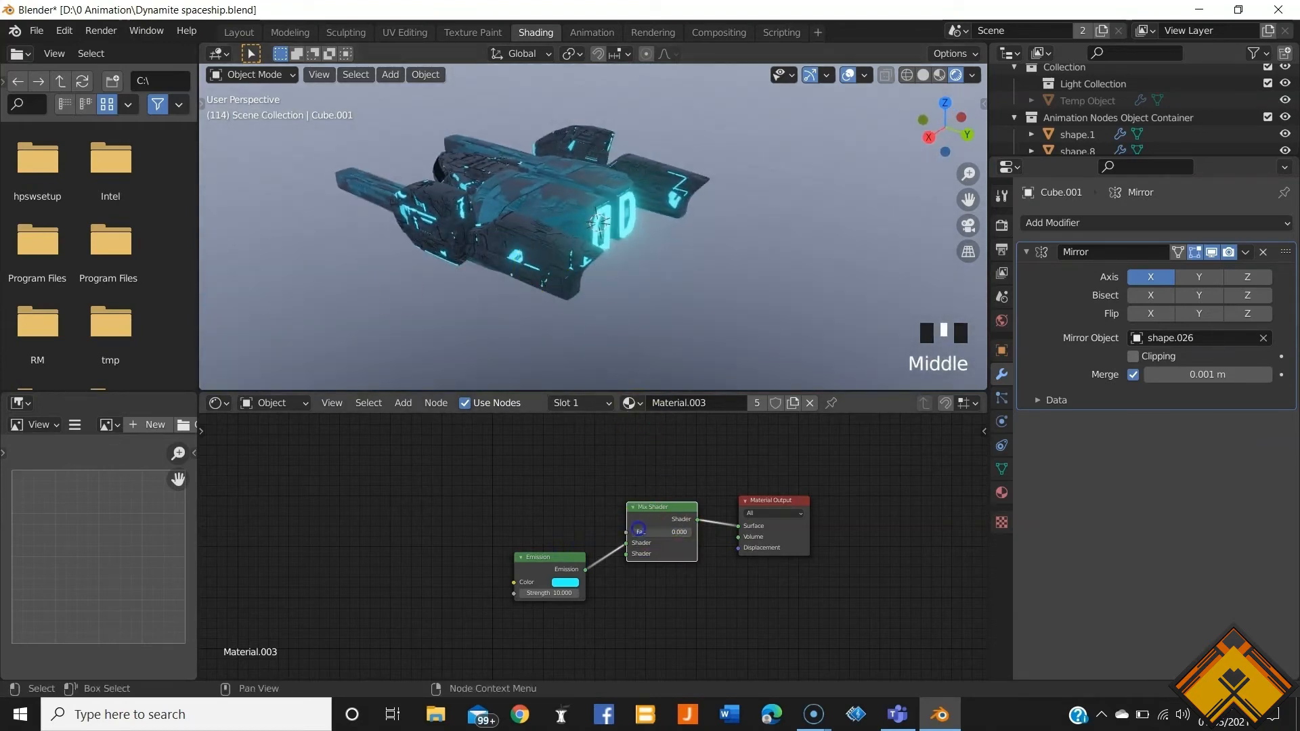
pyautogui.moveTo(637, 529); pyautogui.dragTo(684, 529)
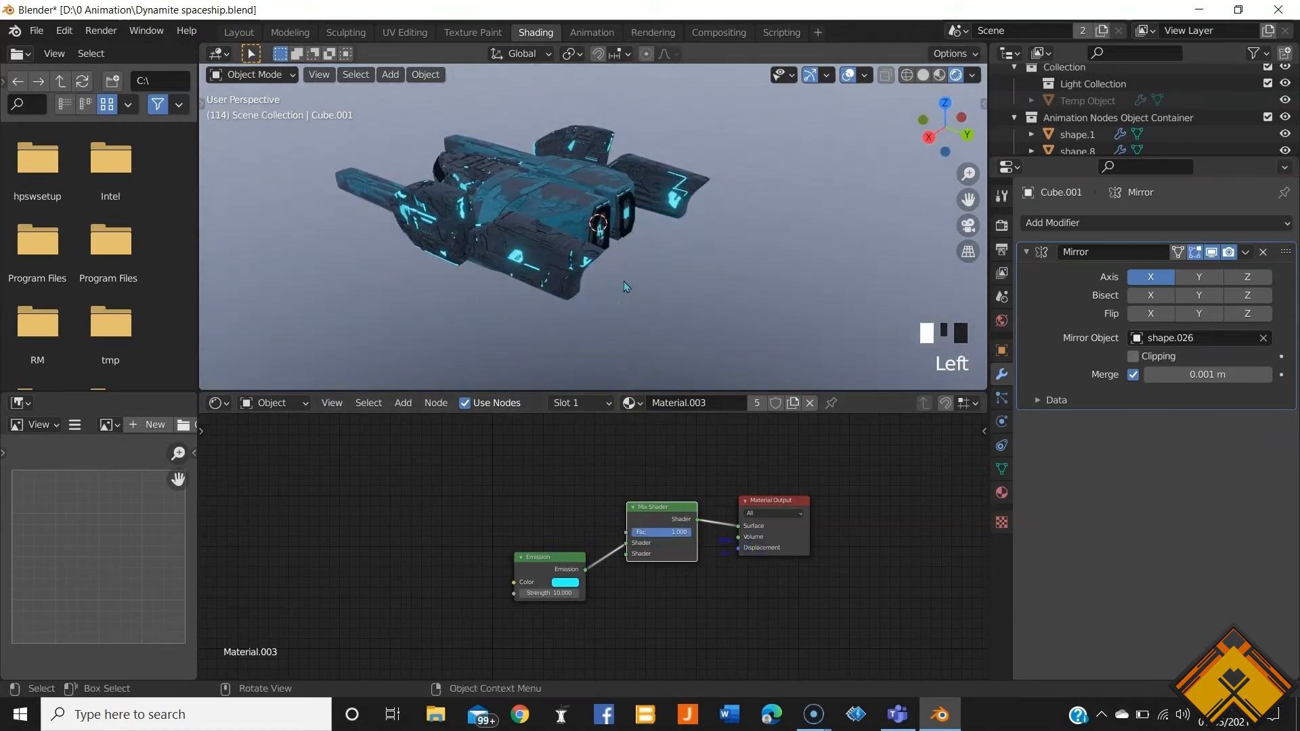
# Step: Add a cylinder at a 3D cursor placed on the underside of the rear engine block
pyautogui.moveTo(623, 281); pyautogui.dragTo(658, 285, button='middle')
pyautogui.scroll(2, 603, 182)
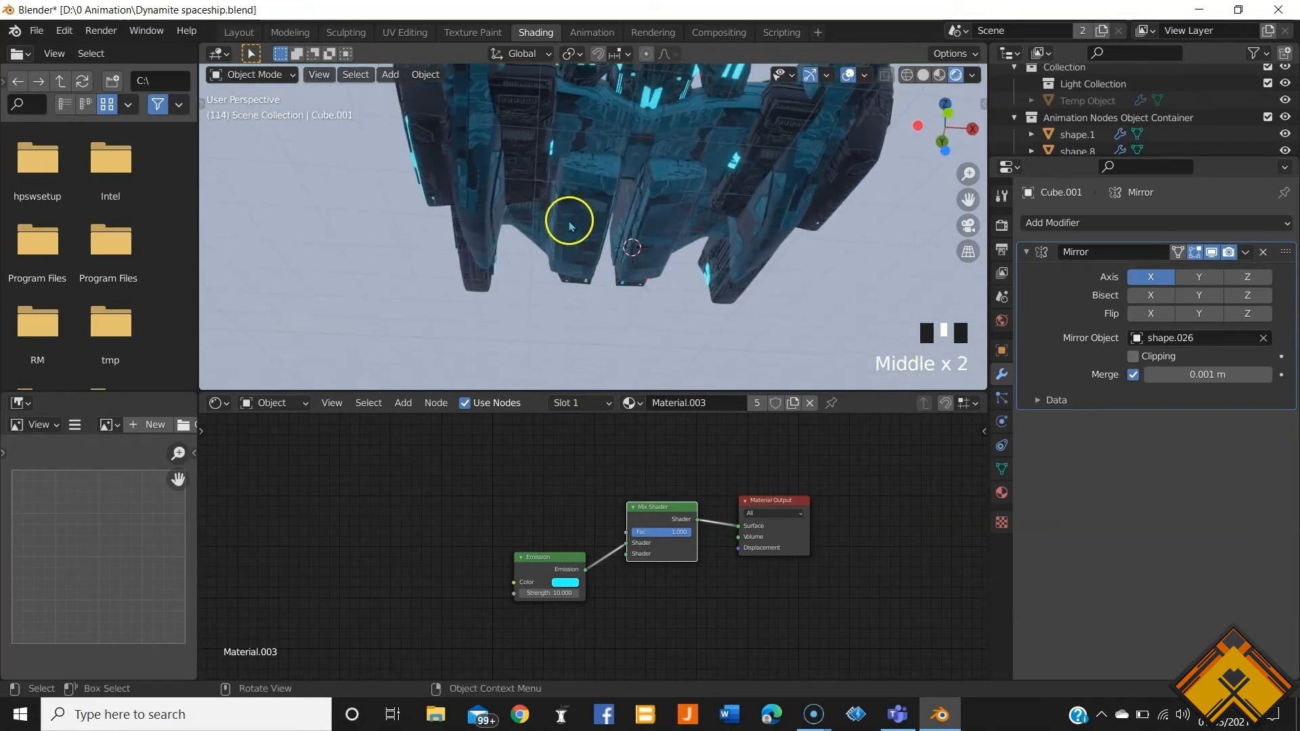
pyautogui.moveTo(569, 226); pyautogui.dragTo(698, 222, button='middle')
pyautogui.scroll(4, 595, 251)
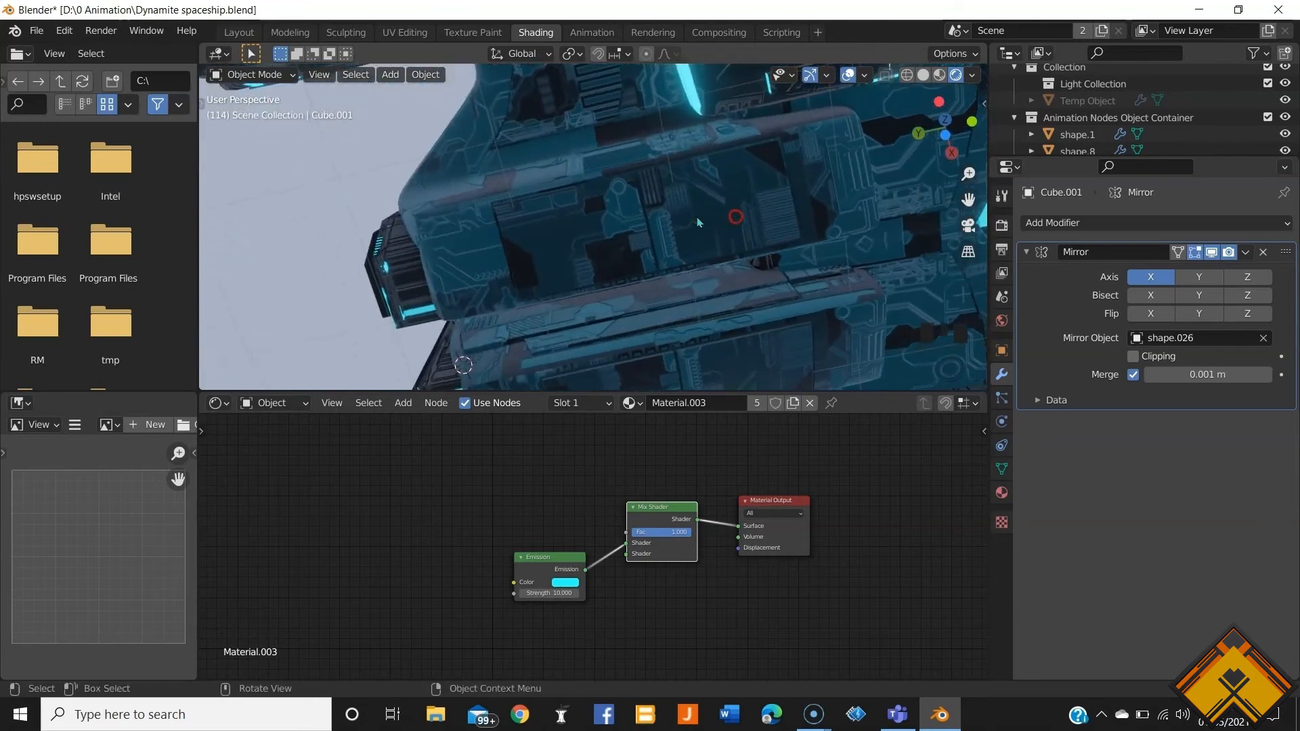
pyautogui.hotkey('shift', 'a')
pyautogui.moveTo(553, 242)
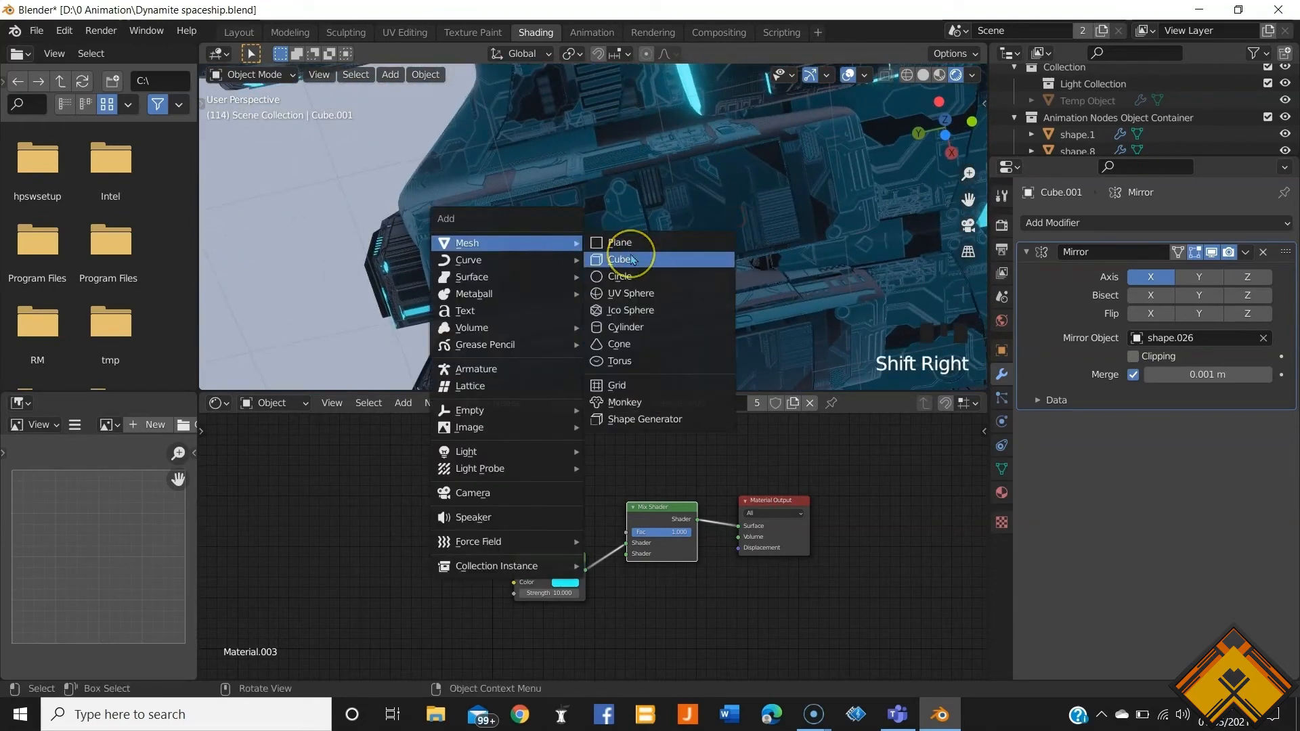
pyautogui.click(626, 327)
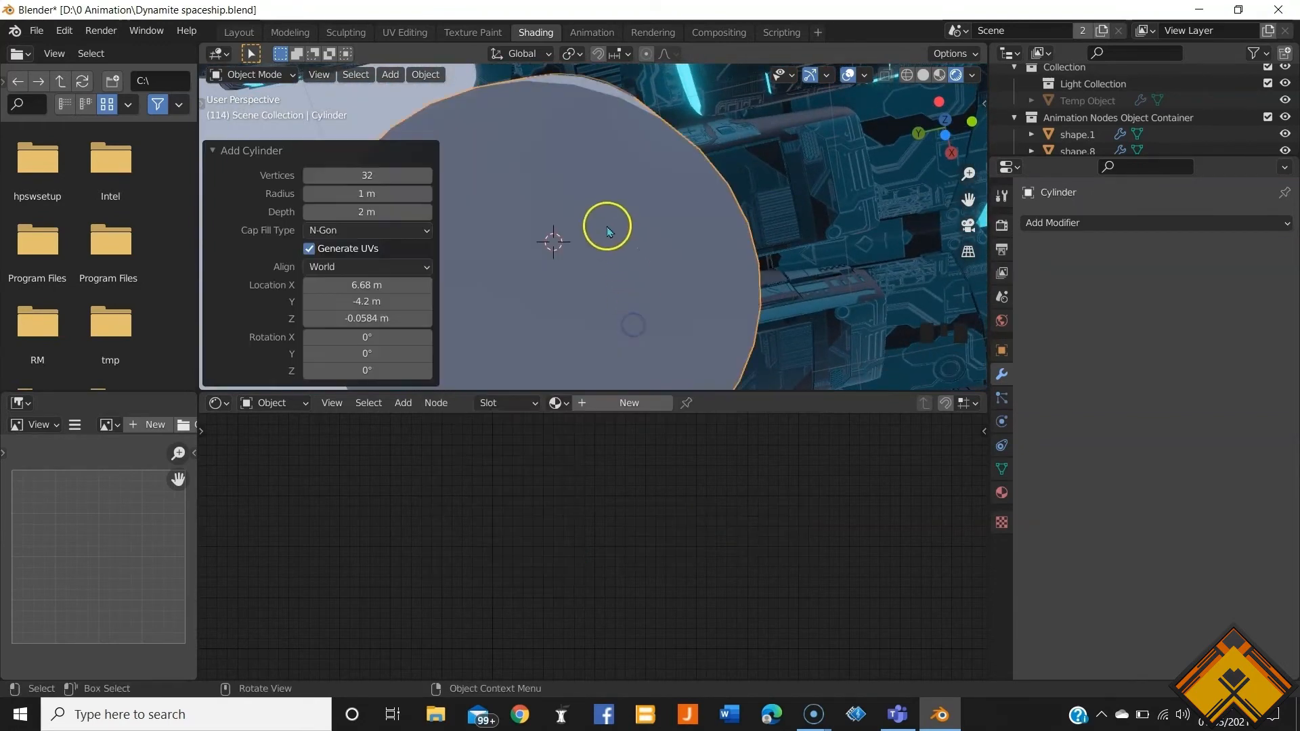
# Step: Shrink the cylinder to about 0.154 of its size and flatten it to about 0.419 along global Z
pyautogui.moveTo(603, 227); pyautogui.dragTo(718, 319, button='middle')
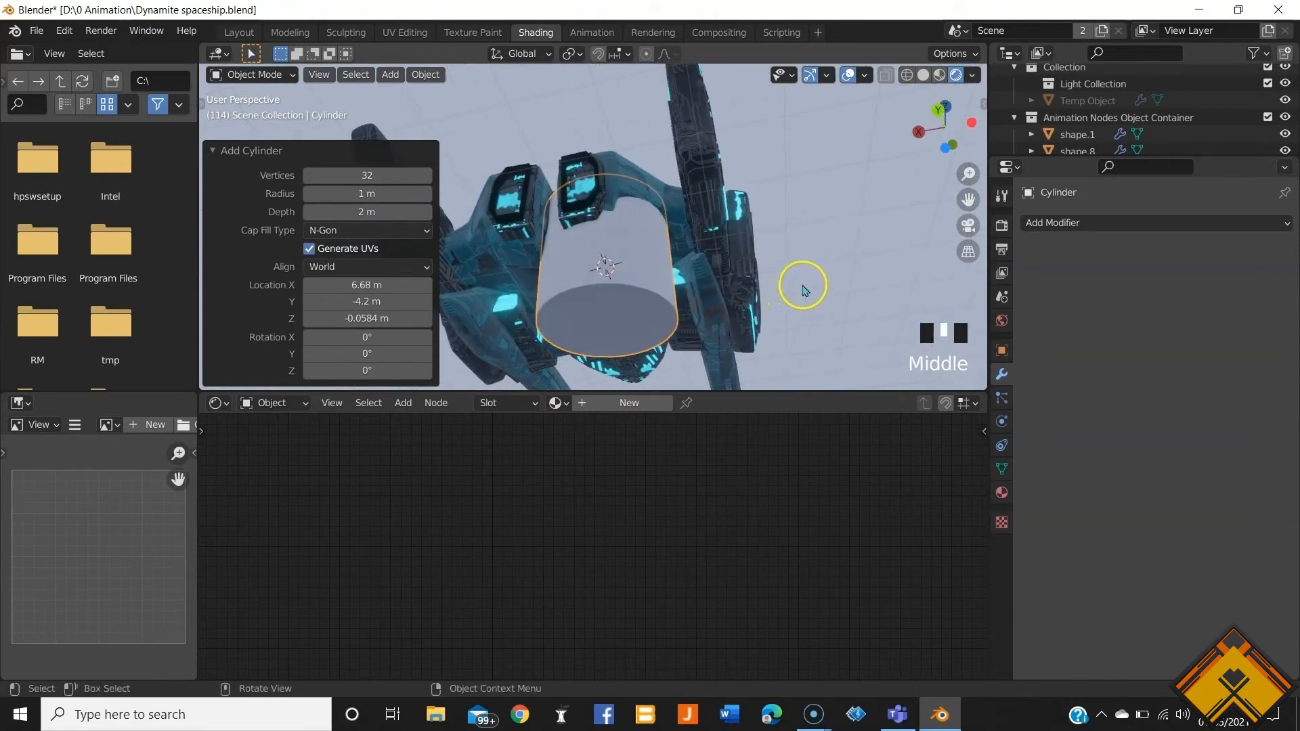
pyautogui.press('s')
pyautogui.click(628, 283)
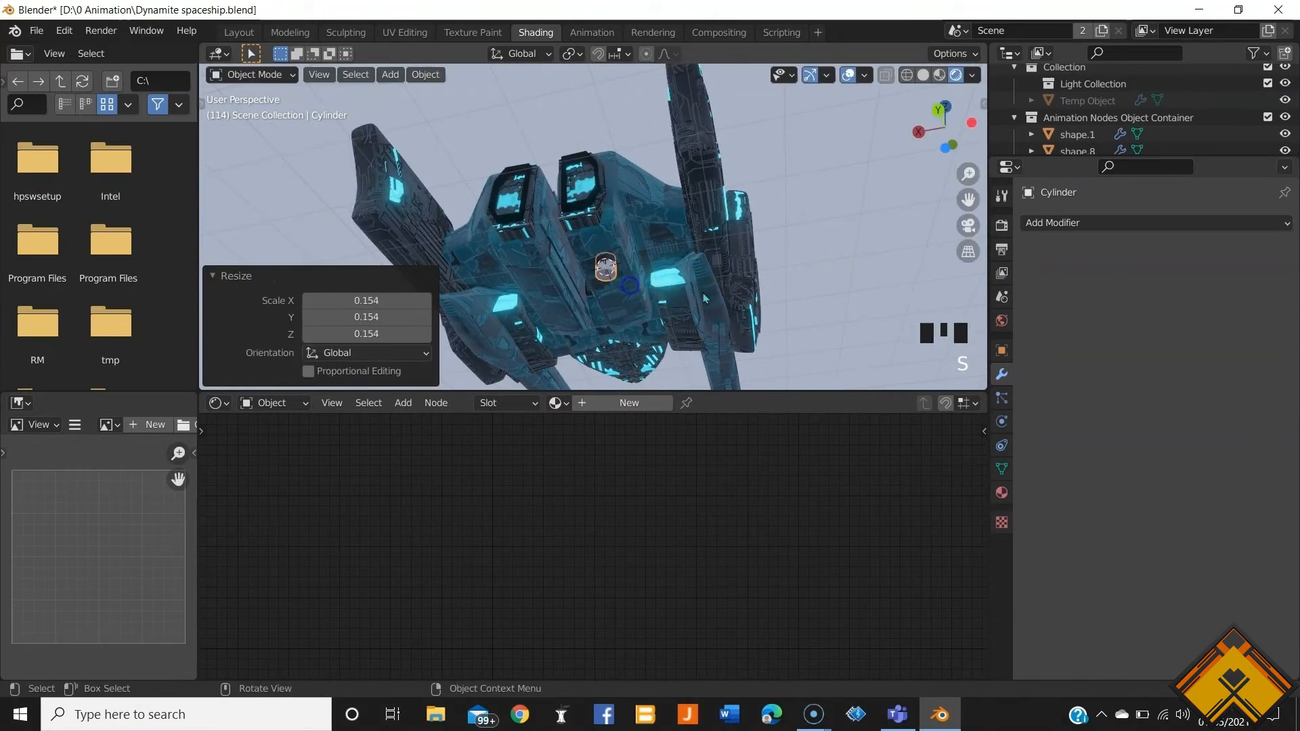
pyautogui.moveTo(628, 283); pyautogui.dragTo(755, 262, button='middle')
pyautogui.scroll(6, 575, 214)
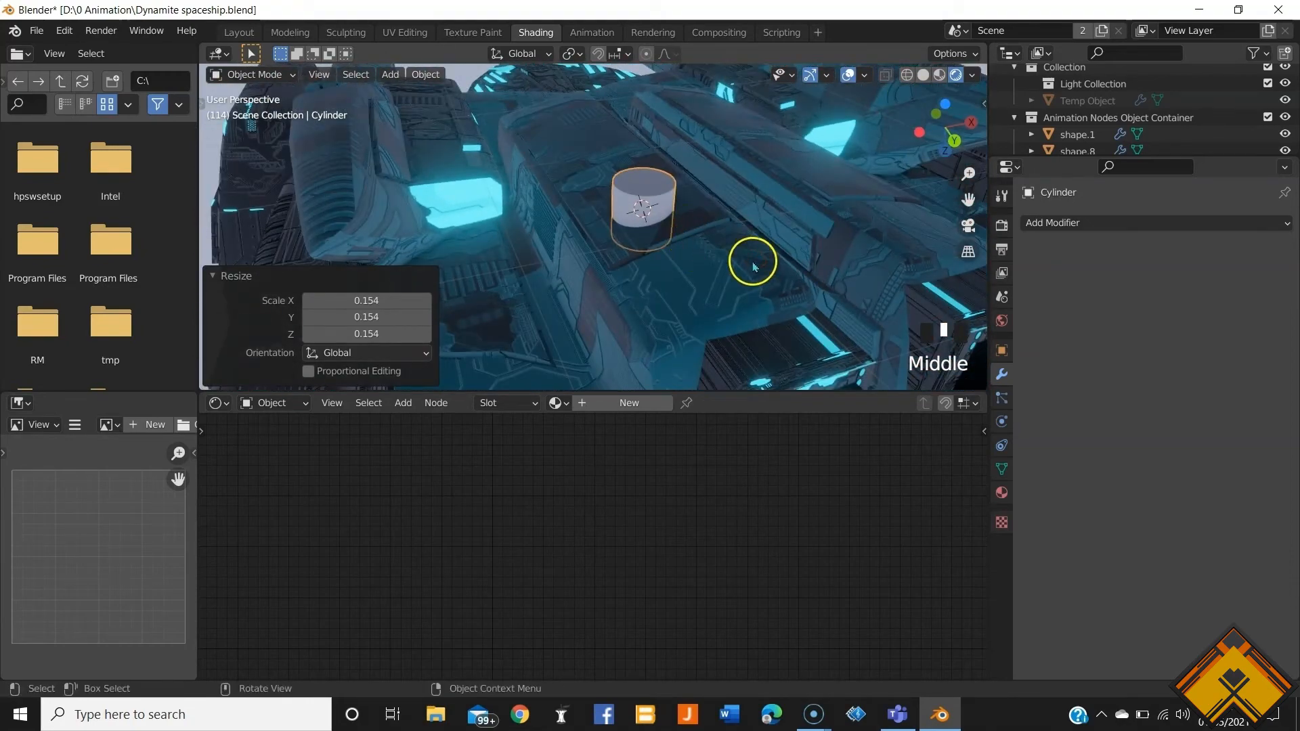
pyautogui.press('s')
pyautogui.press('z')
pyautogui.click(684, 237)
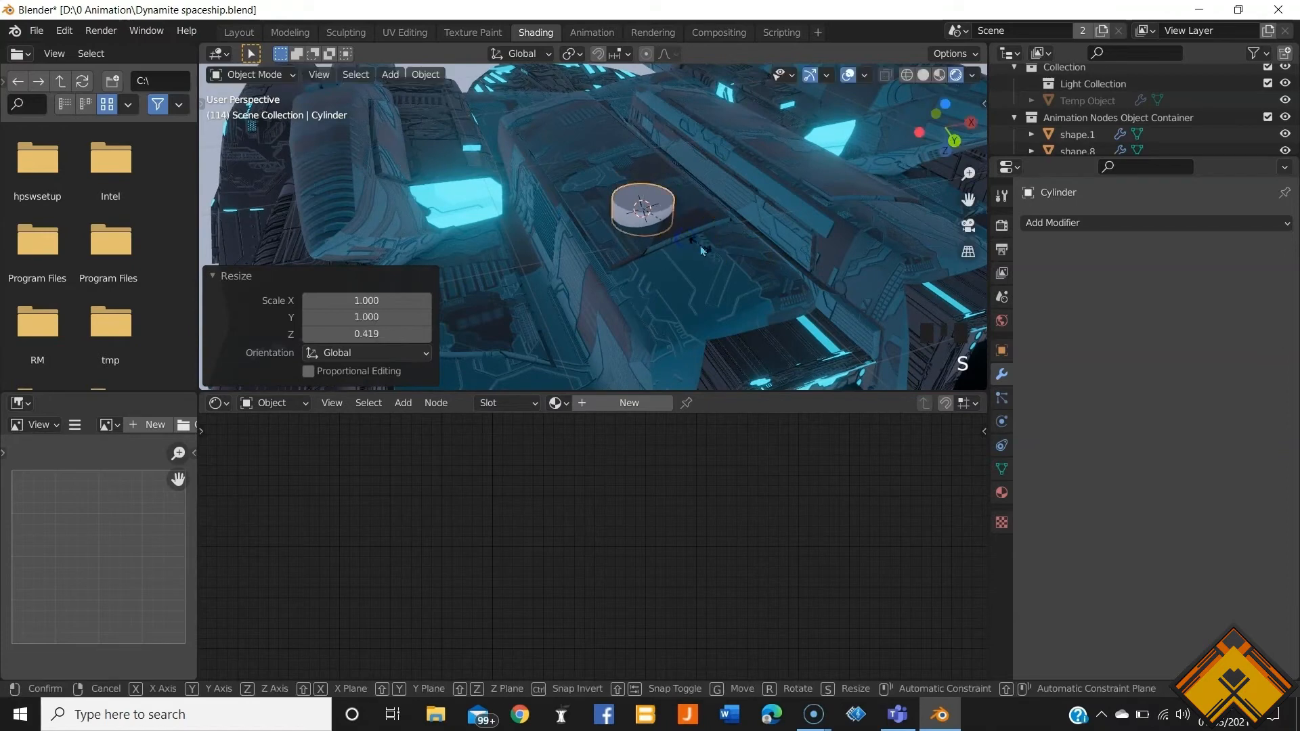
# Step: Enlarge the flat cylinder by about 1.997 and move it about -0.042 m along Y in the bottom view
pyautogui.press('s')
pyautogui.click(753, 286)
pyautogui.moveTo(753, 285); pyautogui.dragTo(713, 301, button='middle')
pyautogui.press('ctrl+KP_7')
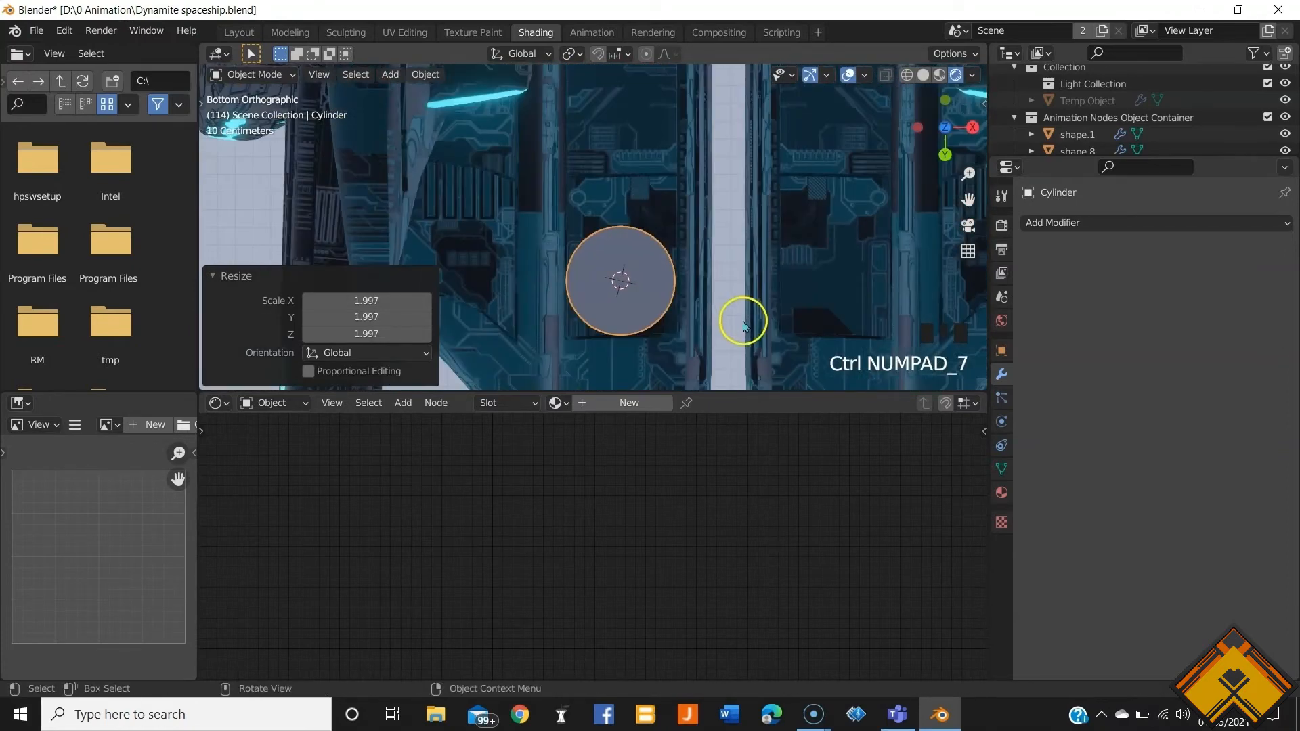
pyautogui.press('g')
pyautogui.click(710, 278)
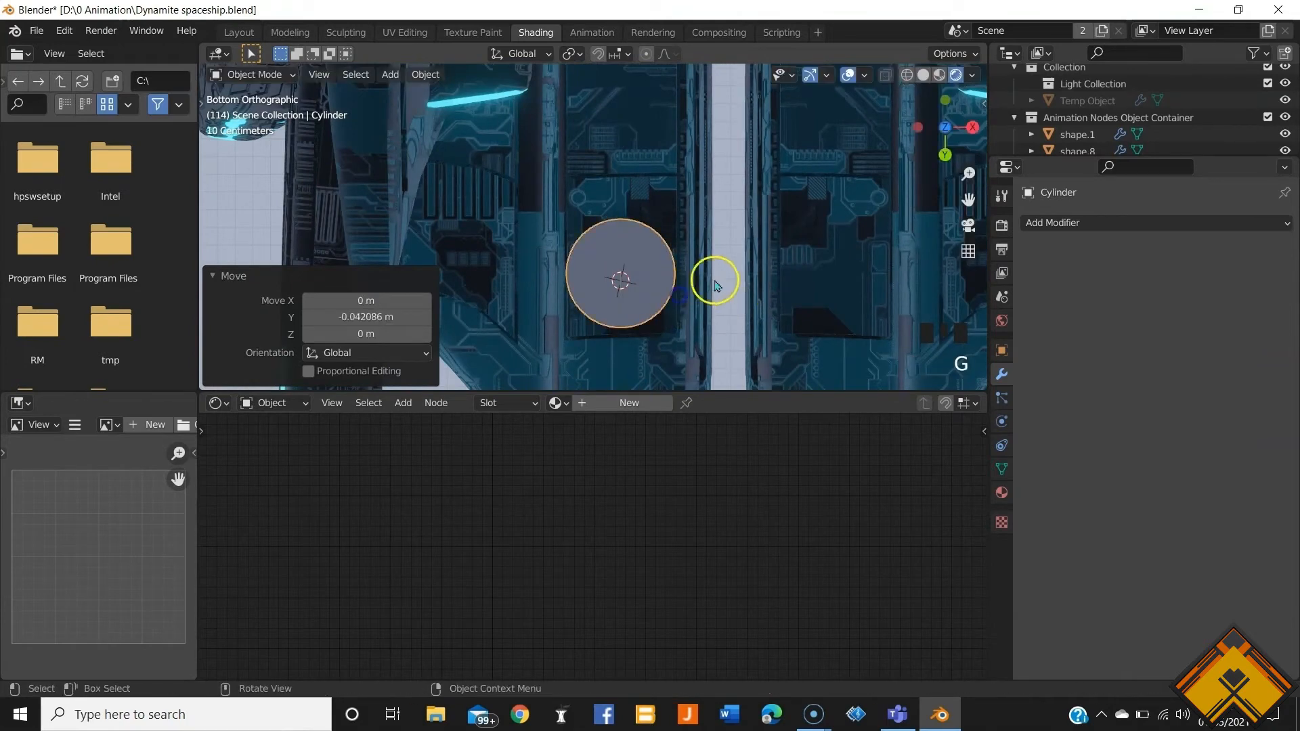
# Step: Scale the cylinder to about 0.816 and move it about 0.016 m along X to centre it on the hull panel
pyautogui.press('s')
pyautogui.click(720, 271)
pyautogui.press('g')
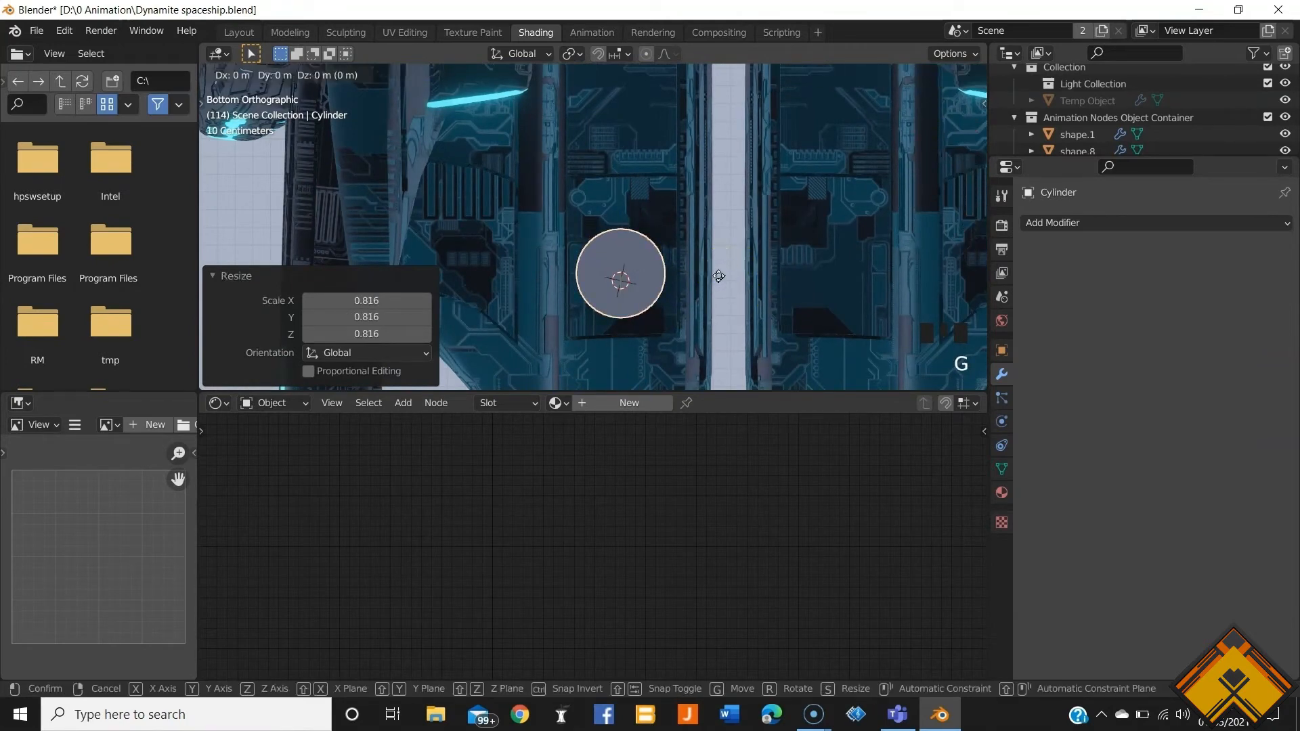
pyautogui.press('x')
pyautogui.click(682, 324)
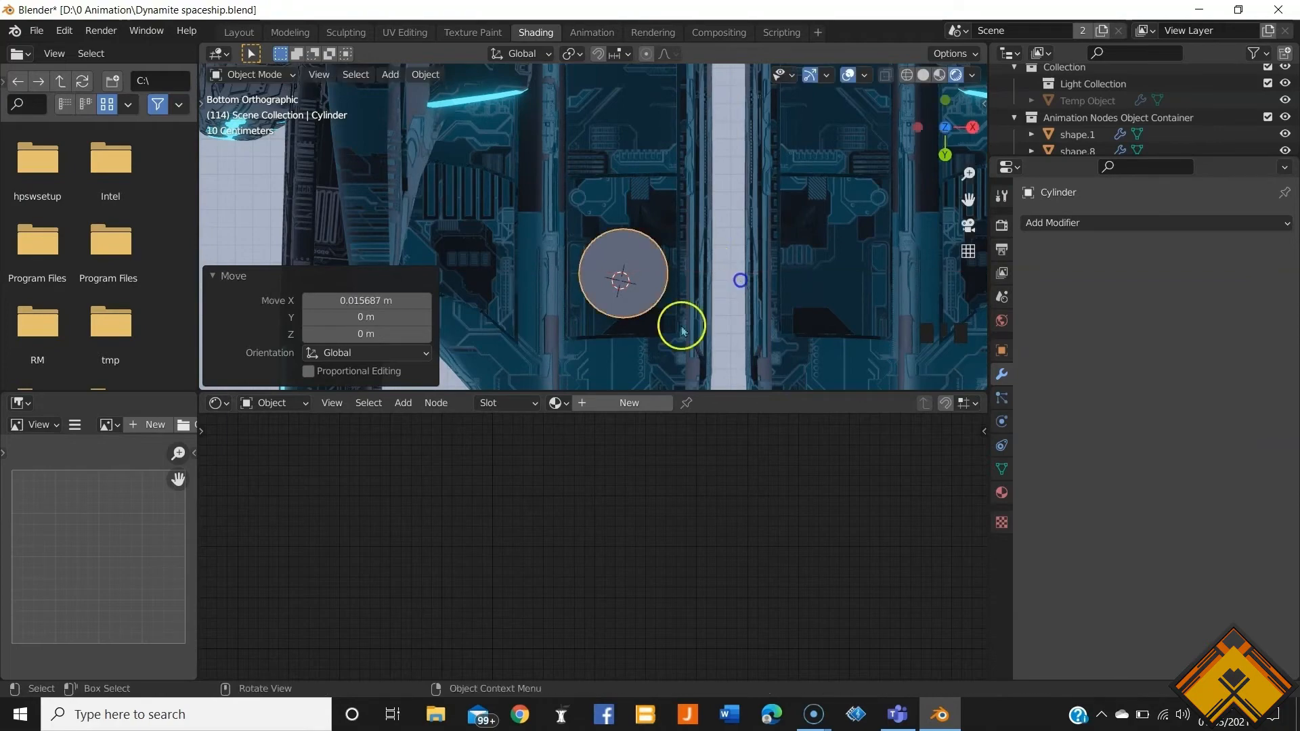
# Step: Flatten the cylinder on the underside further by scaling it to about 0.618 along global Z
pyautogui.moveTo(682, 323); pyautogui.dragTo(787, 209, button='middle')
pyautogui.press('s')
pyautogui.press('z')
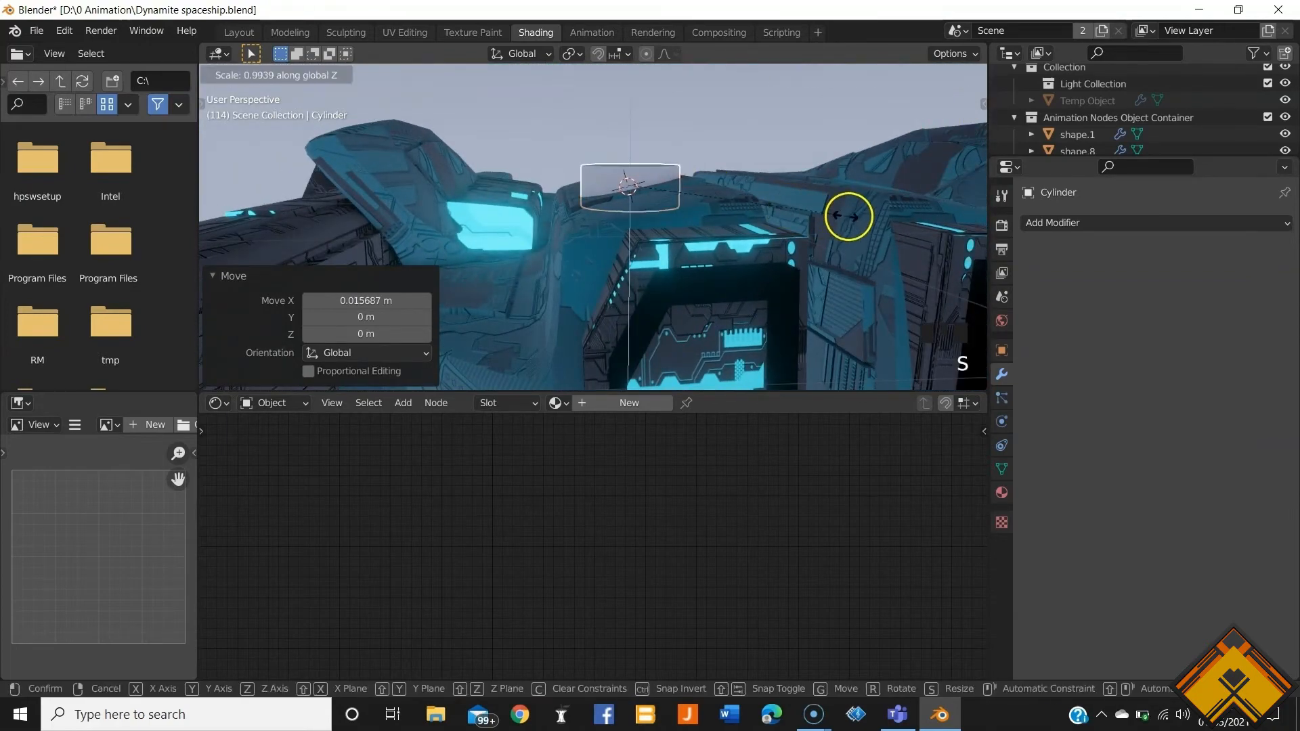
pyautogui.click(764, 212)
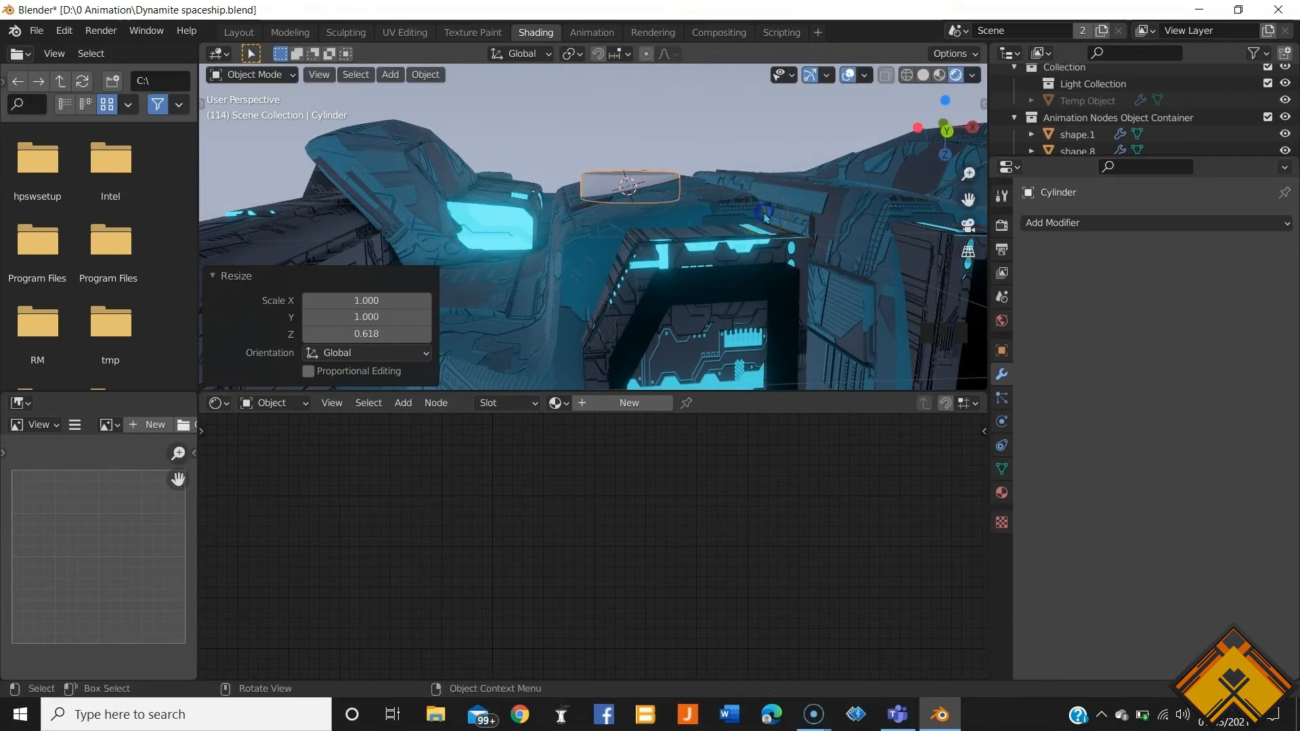
pyautogui.click(701, 220)
# Step: Inset the cylinder's outward cap face by about 0.139 m and extrude it about 0.053 m
pyautogui.moveTo(712, 225); pyautogui.dragTo(603, 239, button='middle')
pyautogui.press('Tab')
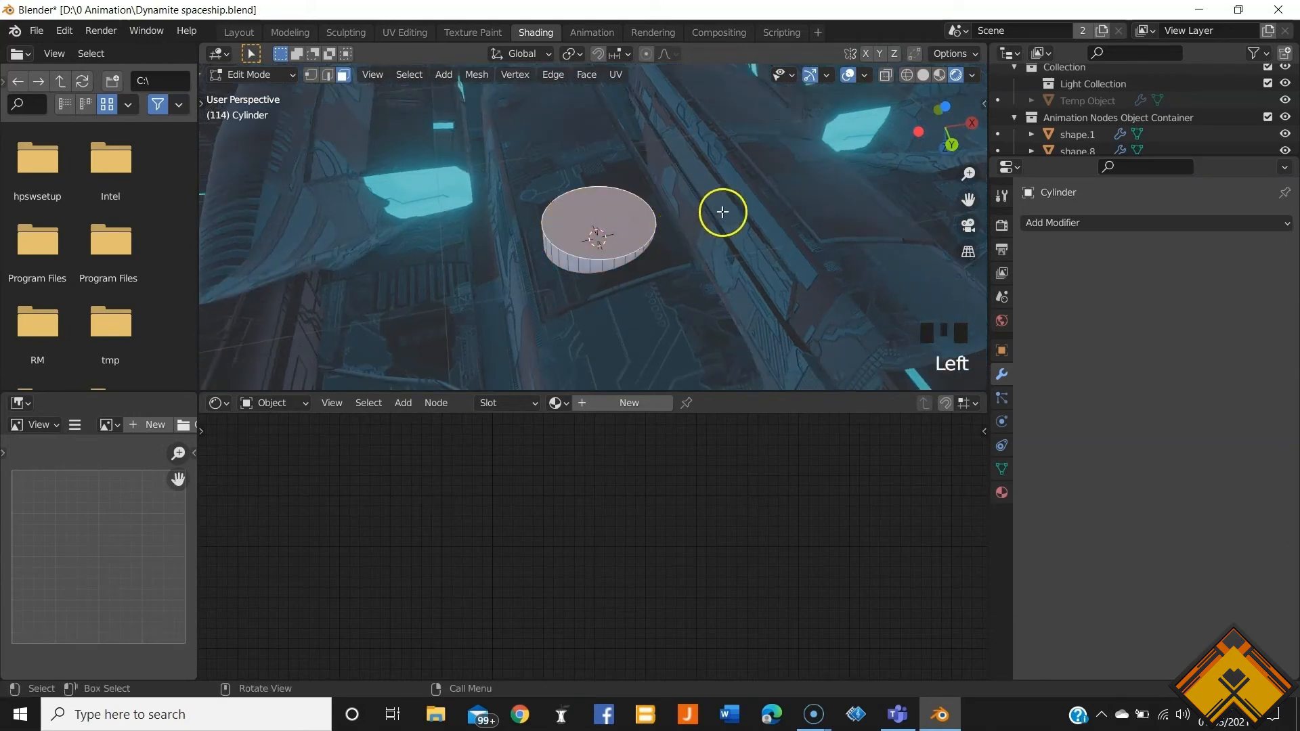
pyautogui.press('i')
pyautogui.click(658, 219)
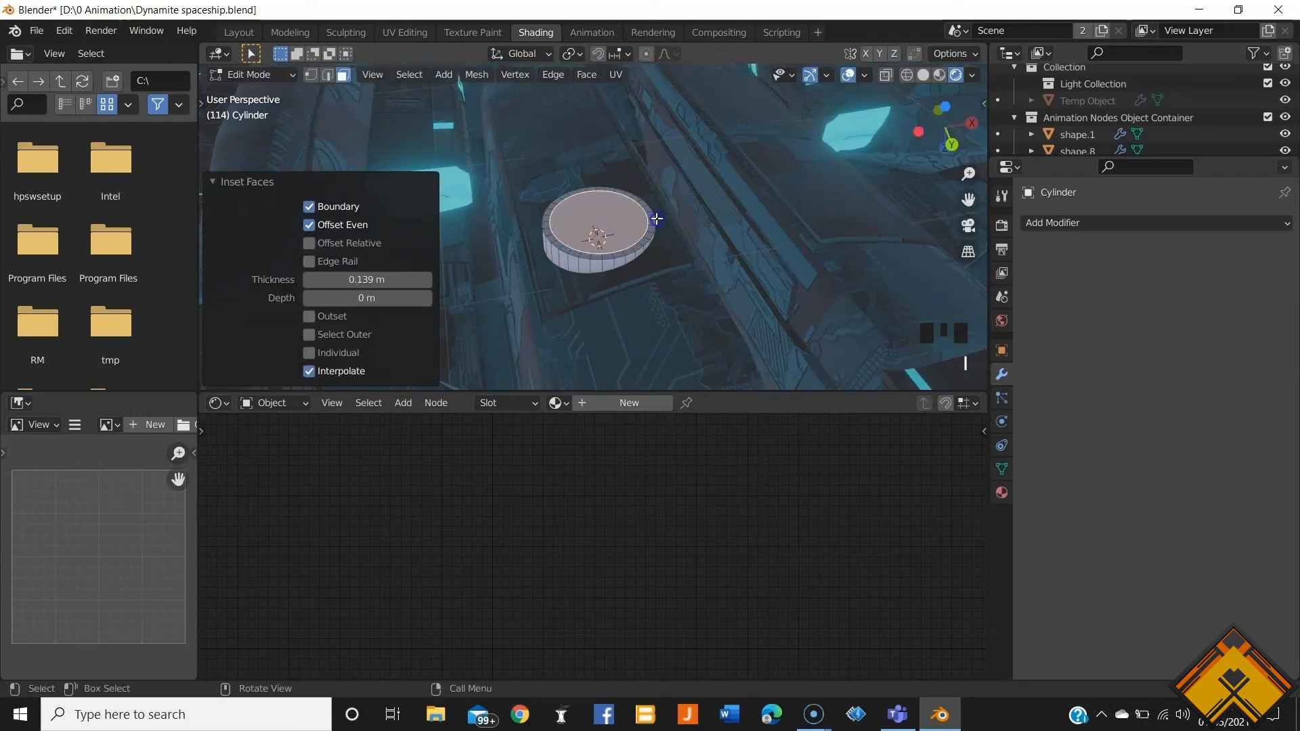
pyautogui.press('e')
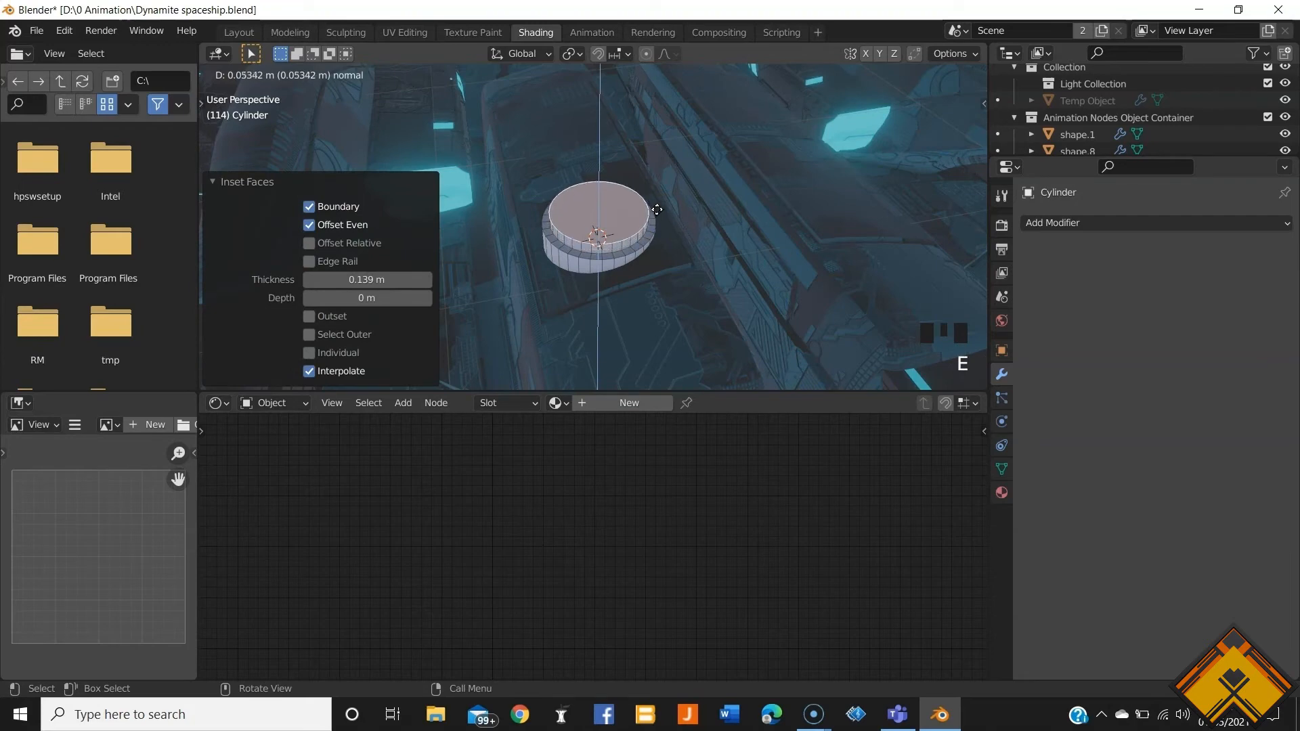
pyautogui.click(657, 210)
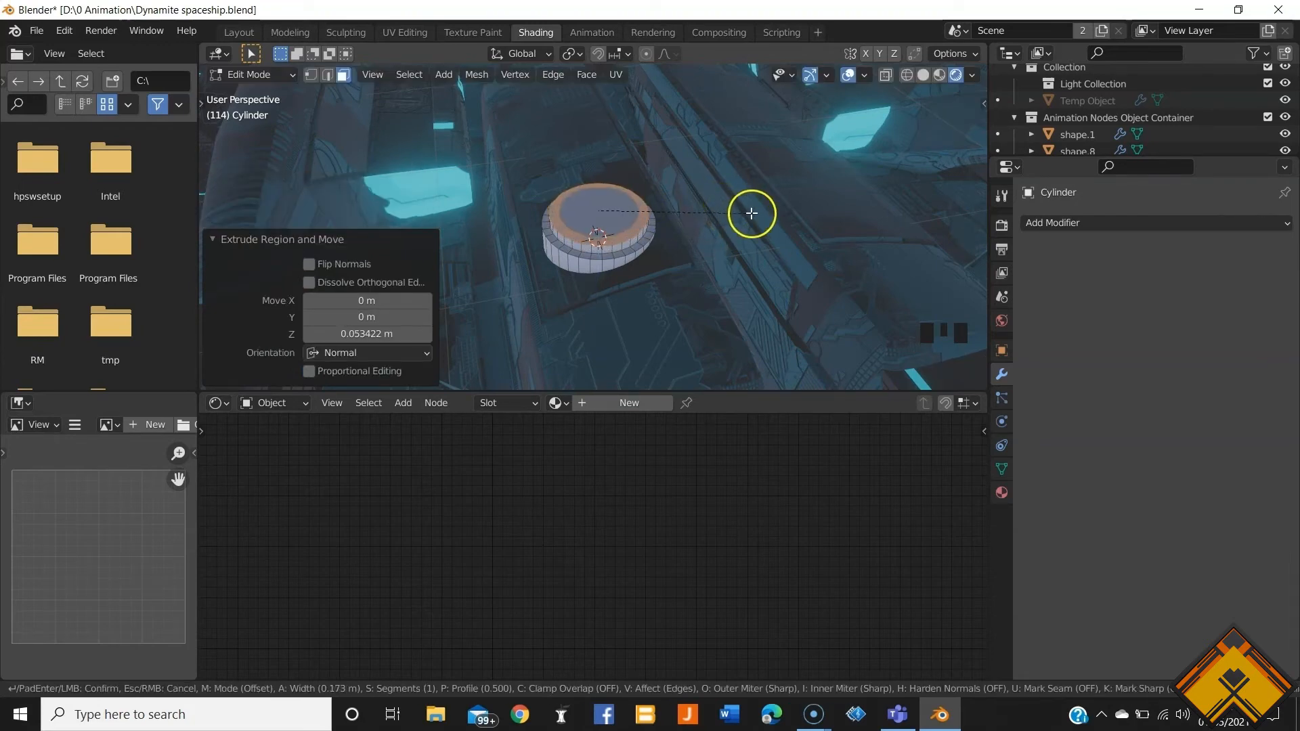
# Step: Bevel the raised cap's rim about 0.17 m wide and lower its end face slightly along global Z
pyautogui.click(746, 213)
pyautogui.moveTo(745, 213); pyautogui.dragTo(641, 164, button='middle')
pyautogui.click(641, 163)
pyautogui.moveTo(711, 196); pyautogui.dragTo(690, 246, button='middle')
pyautogui.scroll(4, 722, 183)
pyautogui.press('g')
pyautogui.press('z')
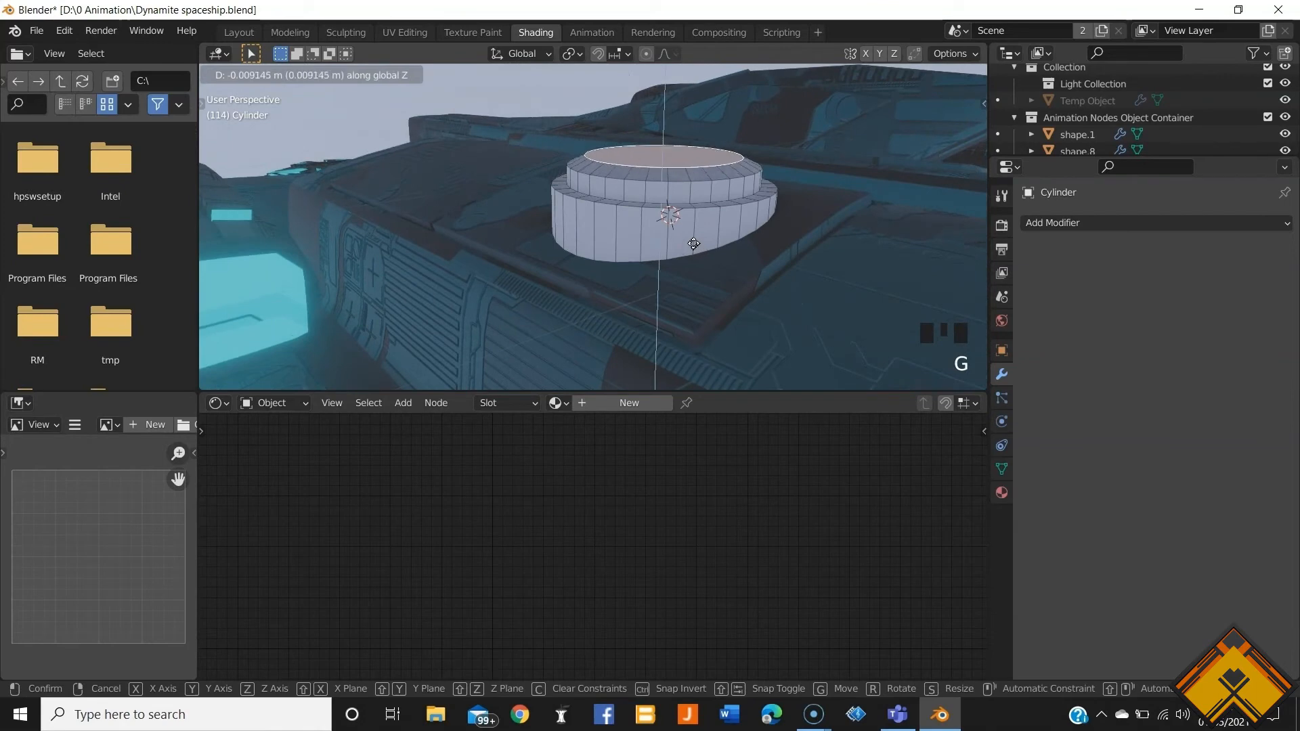
pyautogui.click(694, 240)
pyautogui.moveTo(690, 191); pyautogui.dragTo(643, 244, button='middle')
pyautogui.scroll(-3, 708, 232)
pyautogui.press('Tab')
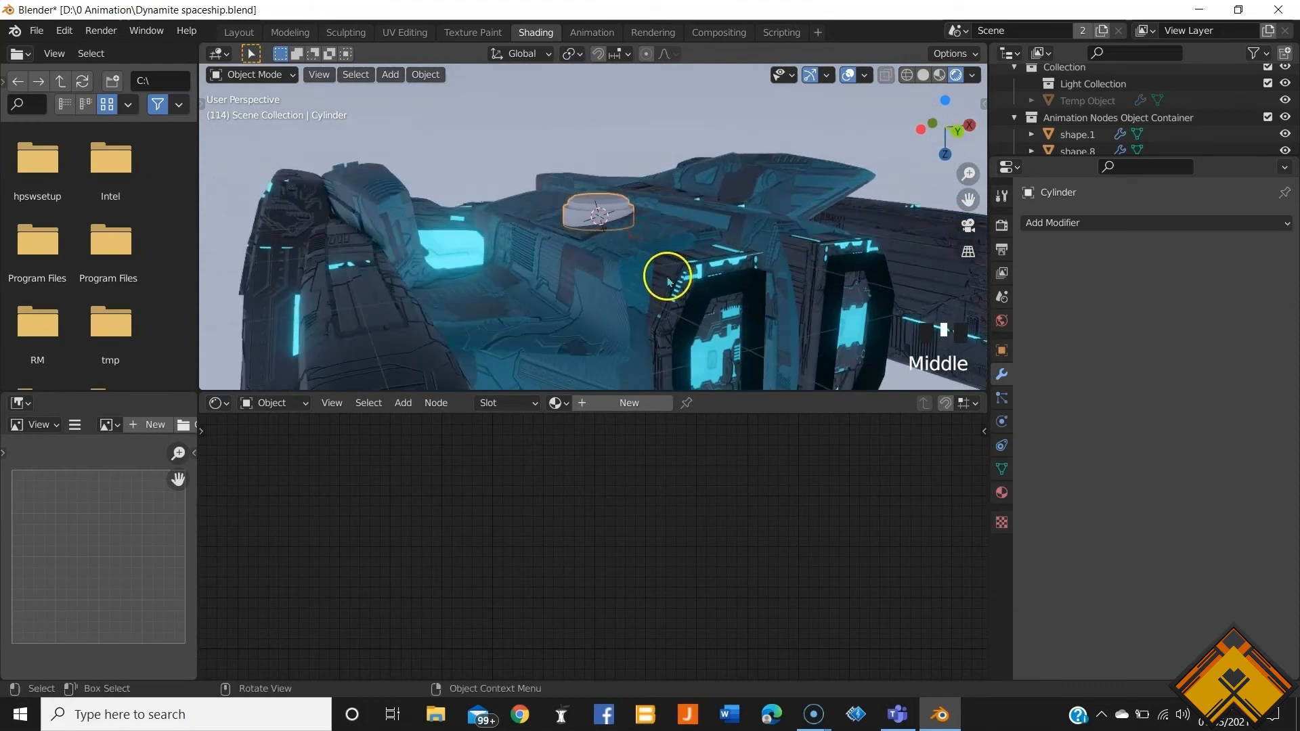
# Step: Try linking the side wing's material to the cylinder, and undo the link
pyautogui.scroll(-3, 556, 257)
pyautogui.moveTo(559, 250); pyautogui.dragTo(547, 330, button='middle')
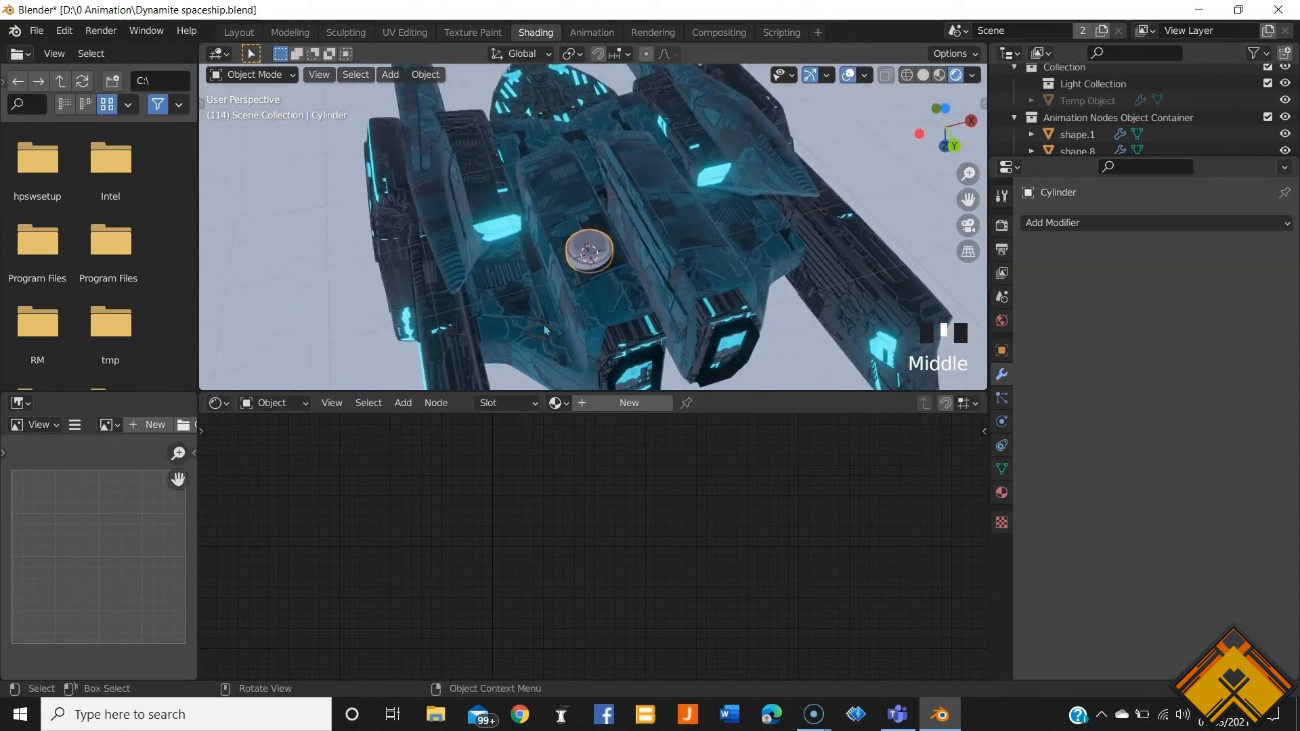
pyautogui.click(826, 243)
pyautogui.click(602, 248)
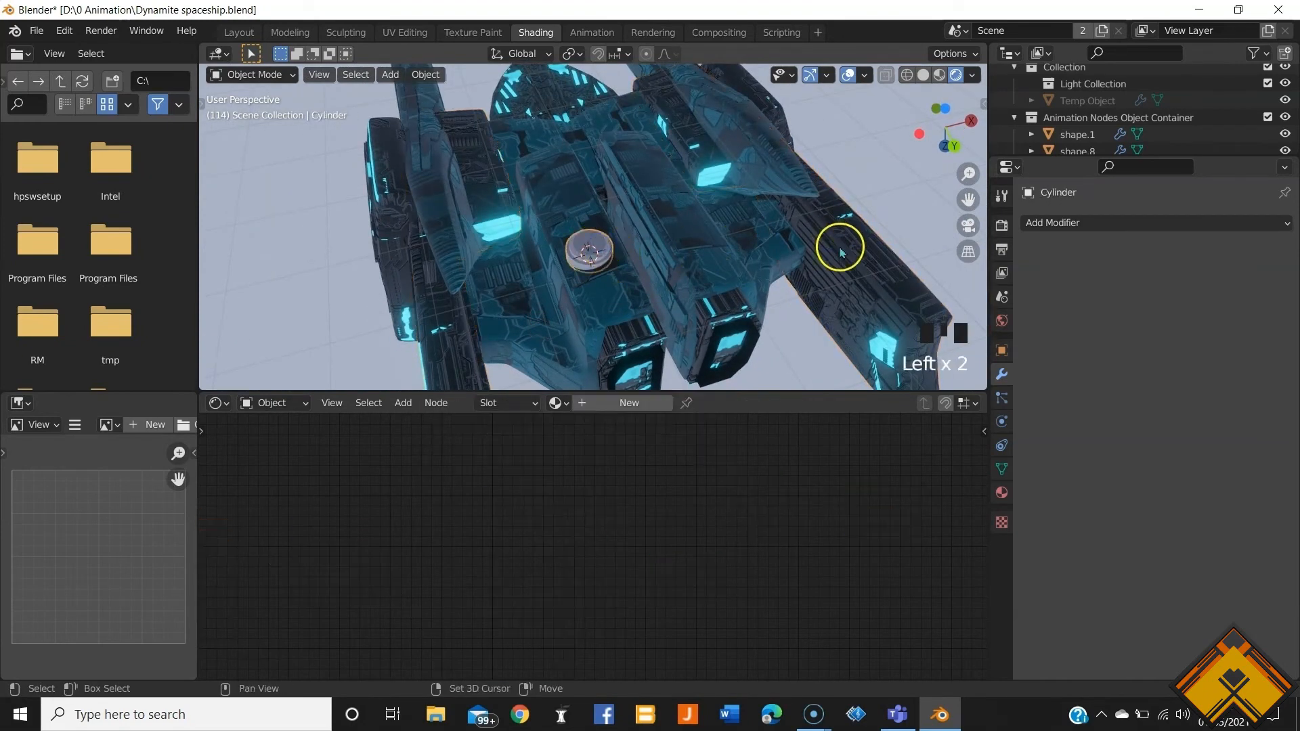
pyautogui.keyDown('shift'); pyautogui.click(841, 250); pyautogui.keyUp('shift')
pyautogui.hotkey('ctrl', 'l')
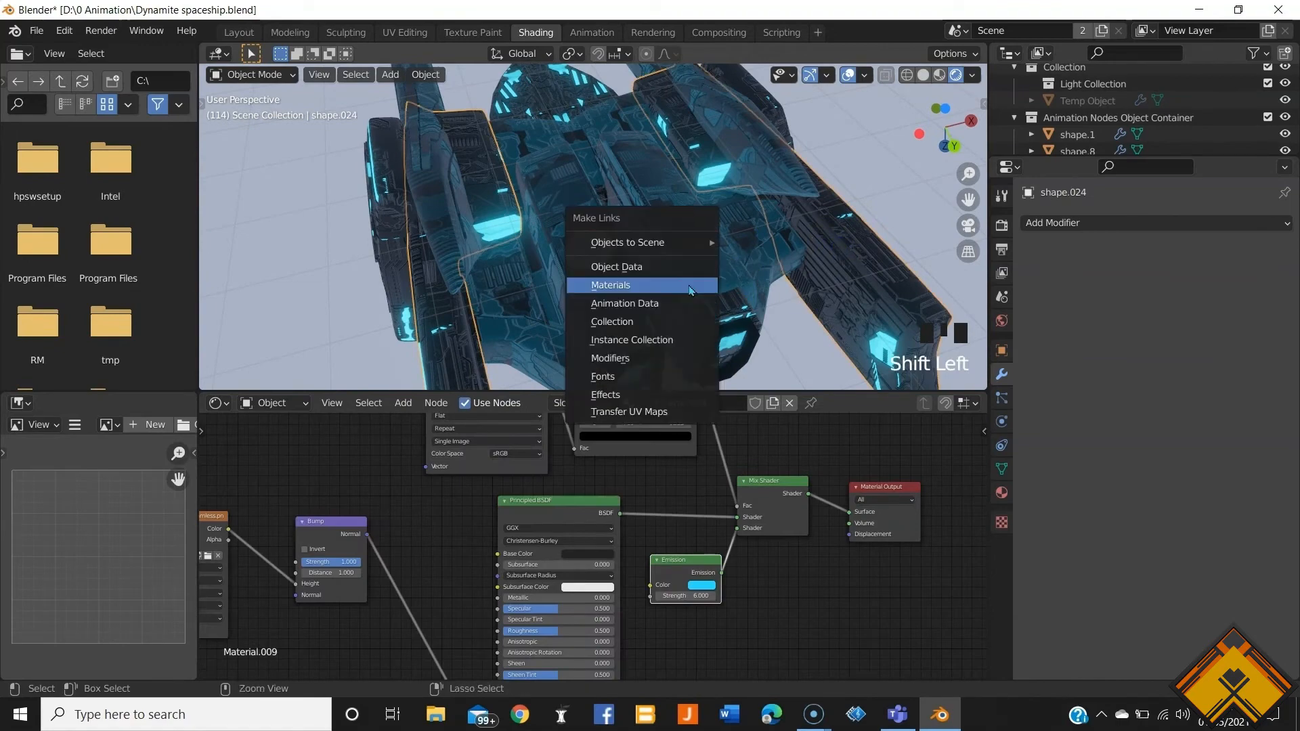
pyautogui.click(691, 288)
pyautogui.scroll(5, 626, 325)
pyautogui.keyDown('shift'); pyautogui.moveTo(627, 325); pyautogui.dragTo(651, 291, button='middle'); pyautogui.keyUp('shift')
pyautogui.scroll(3, 656, 151)
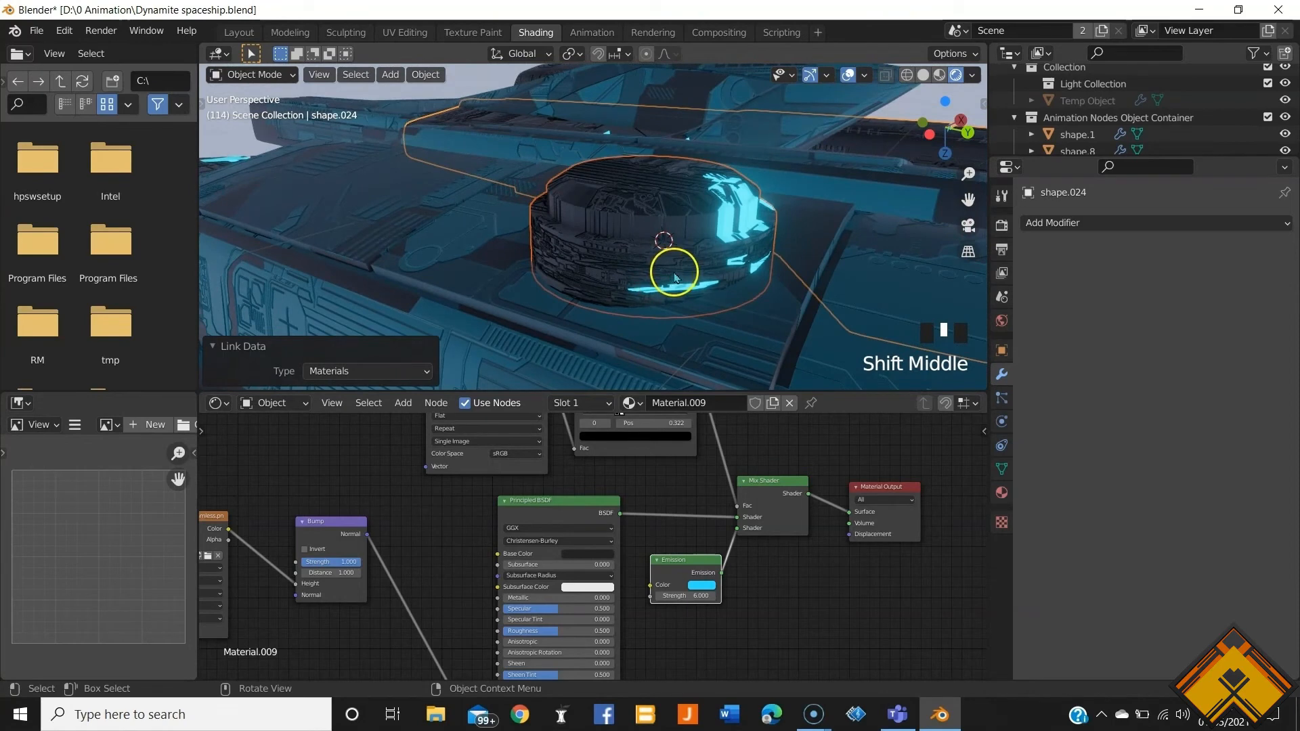
pyautogui.hotkey('ctrl', 'z')
pyautogui.click(648, 259)
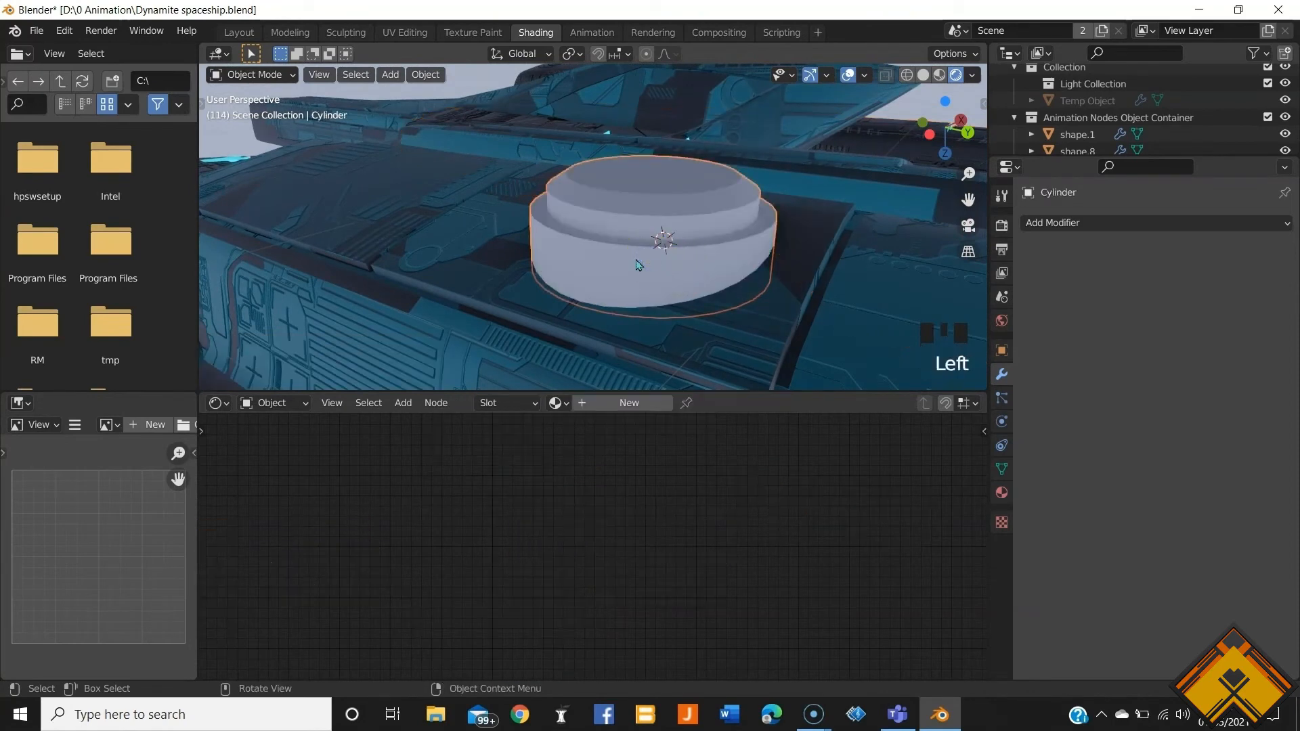
# Step: Save the file and apply the cylinder's scale
pyautogui.hotkey('ctrl', 's')
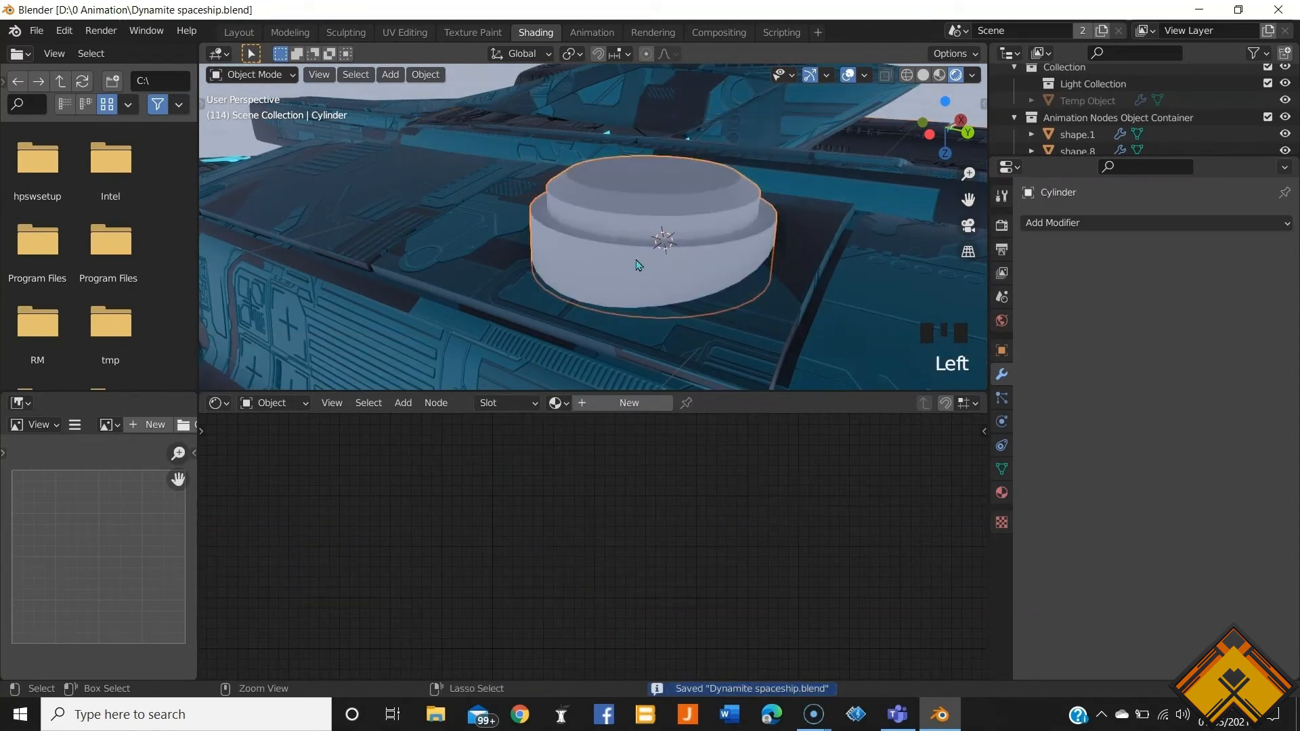
pyautogui.hotkey('shift', 's')
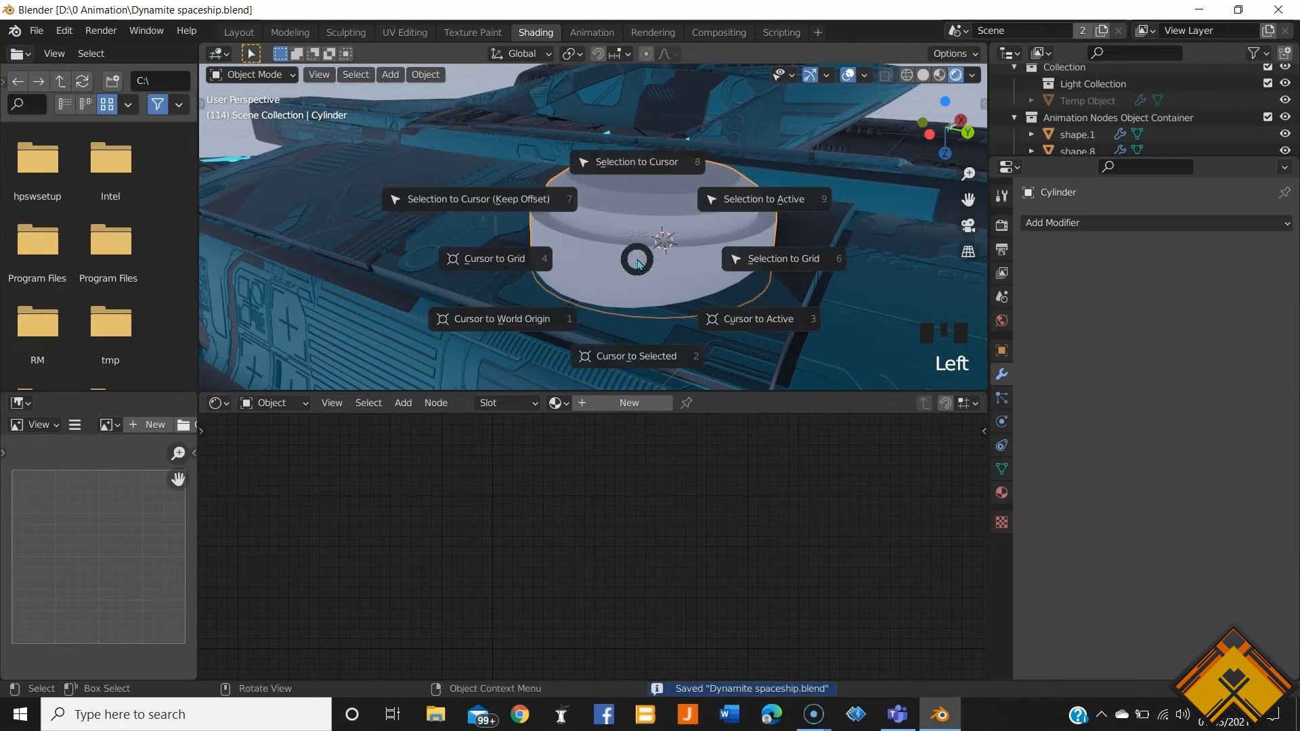
pyautogui.press('Escape')
pyautogui.hotkey('ctrl', 'a')
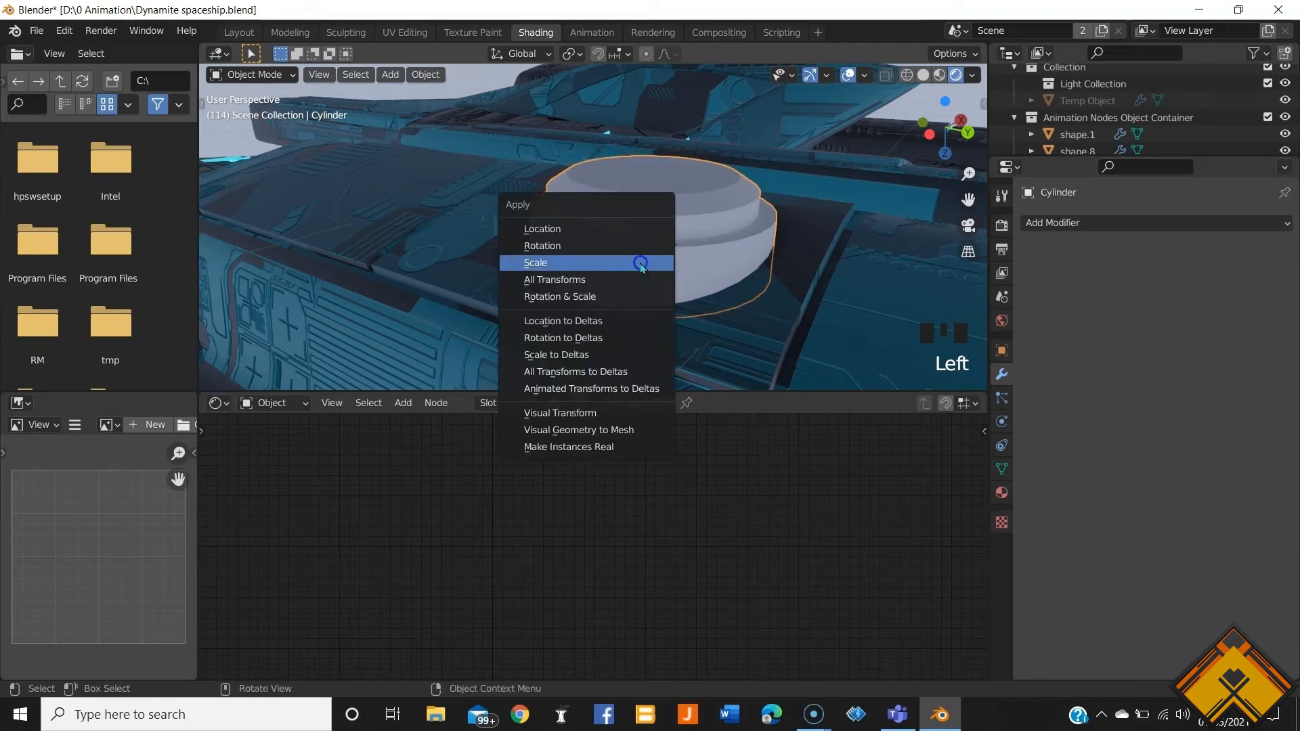
pyautogui.click(641, 264)
# Step: Link the side wing's material to the cylinder on the hull's underside
pyautogui.scroll(-3, 653, 264)
pyautogui.moveTo(661, 258); pyautogui.dragTo(675, 278, button='middle')
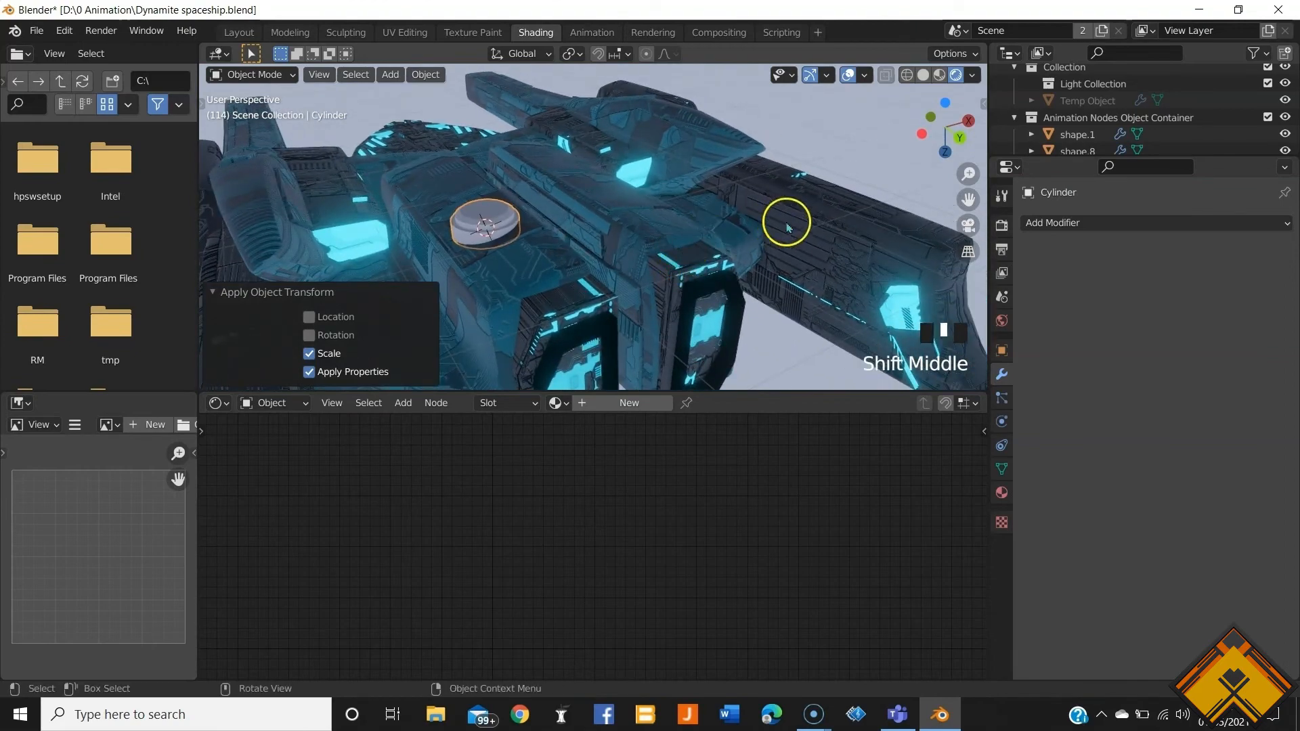
pyautogui.keyDown('shift'); pyautogui.click(840, 242); pyautogui.keyUp('shift')
pyautogui.hotkey('ctrl', 'l')
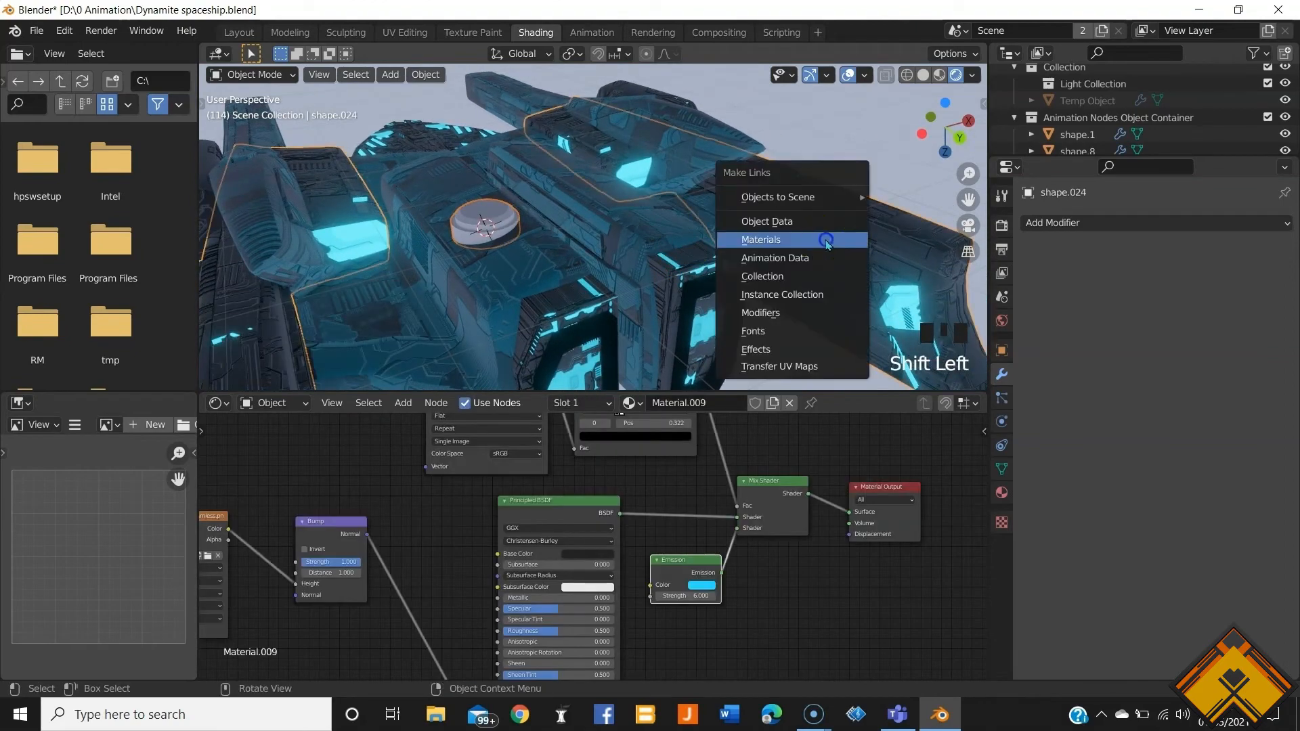
pyautogui.click(827, 240)
pyautogui.scroll(5, 528, 252)
pyautogui.keyDown('shift'); pyautogui.moveTo(528, 252); pyautogui.dragTo(658, 272, button='middle'); pyautogui.keyUp('shift')
pyautogui.scroll(2, 661, 255)
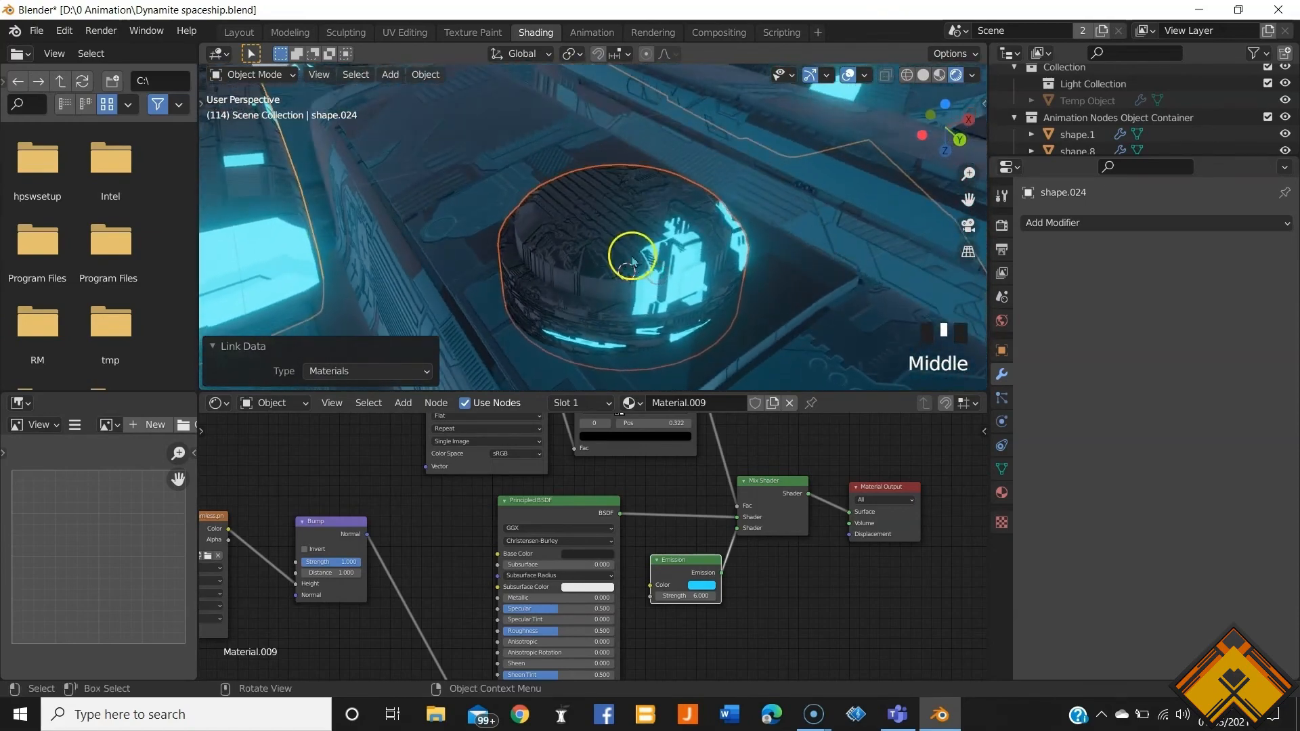
# Step: Unwrap all of the cylinder's faces with Smart UV Project, using a 66° angle limit and zero island margin
pyautogui.click(635, 260)
pyautogui.press('Tab')
pyautogui.press('a')
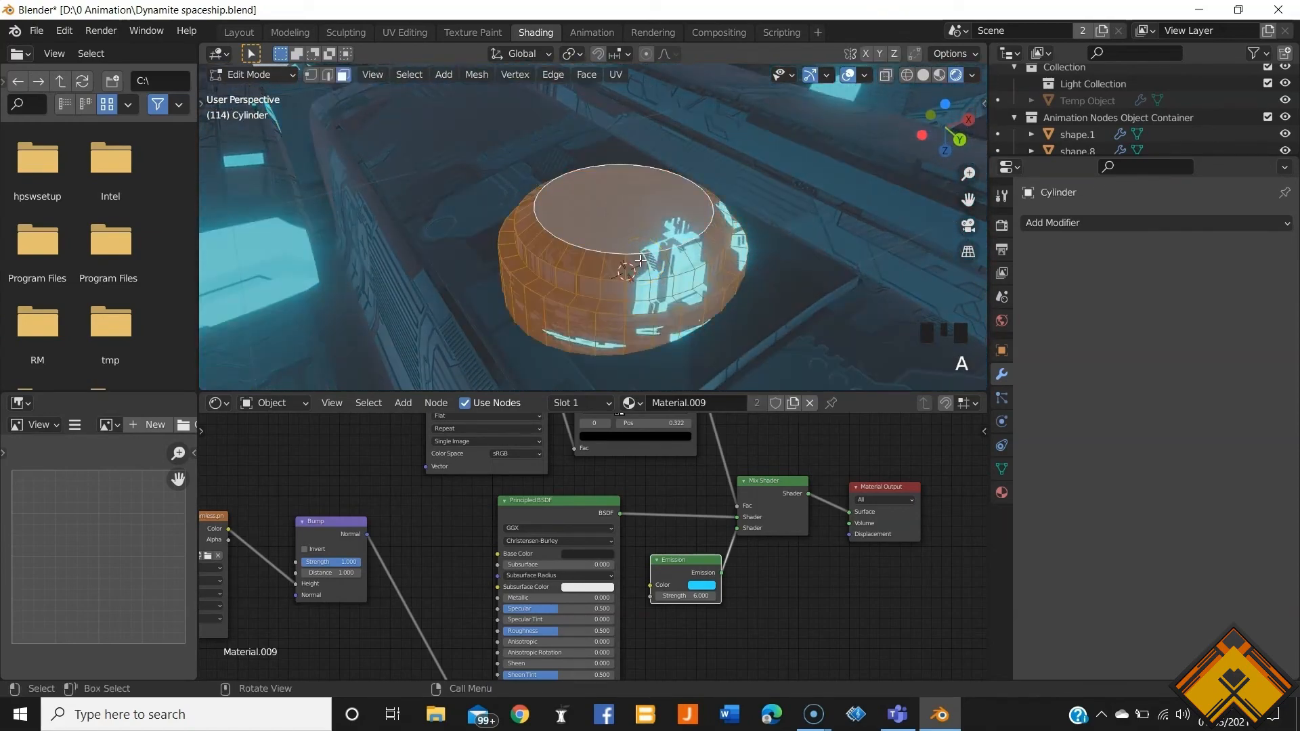
pyautogui.rightClick(616, 248)
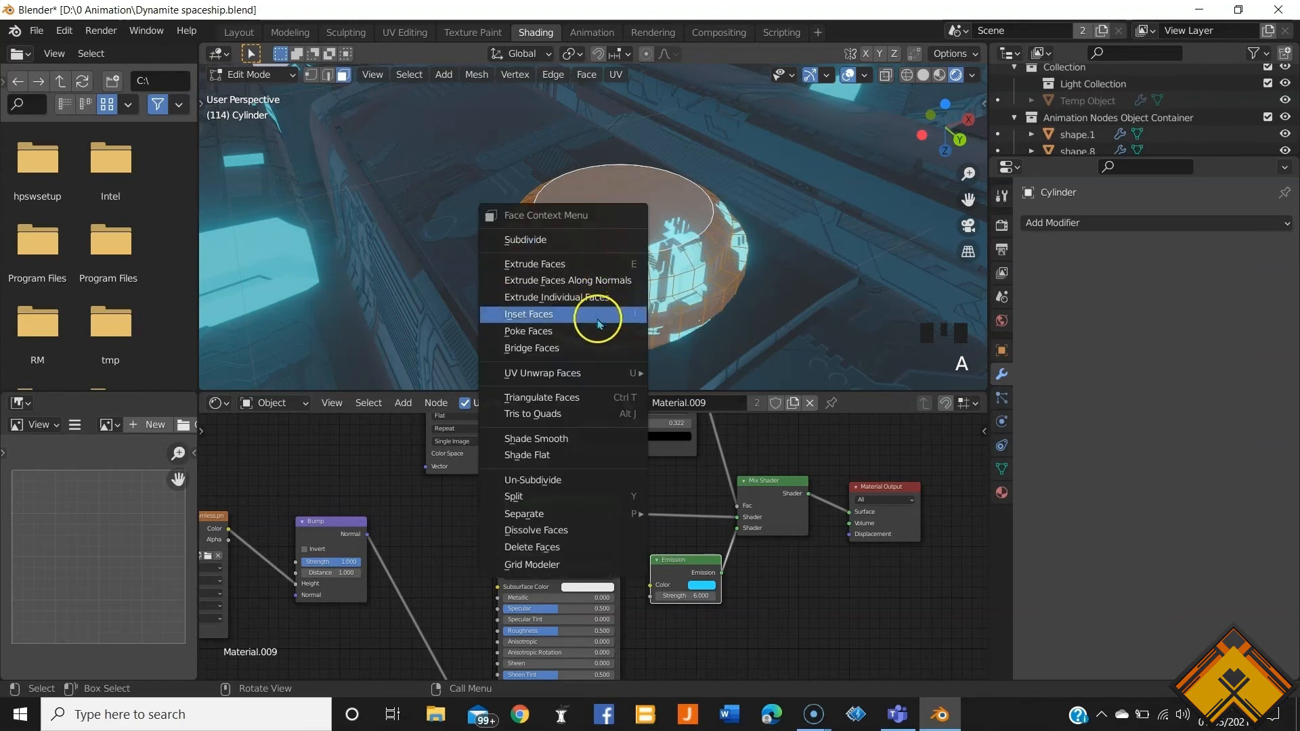
pyautogui.moveTo(602, 373)
pyautogui.click(670, 389)
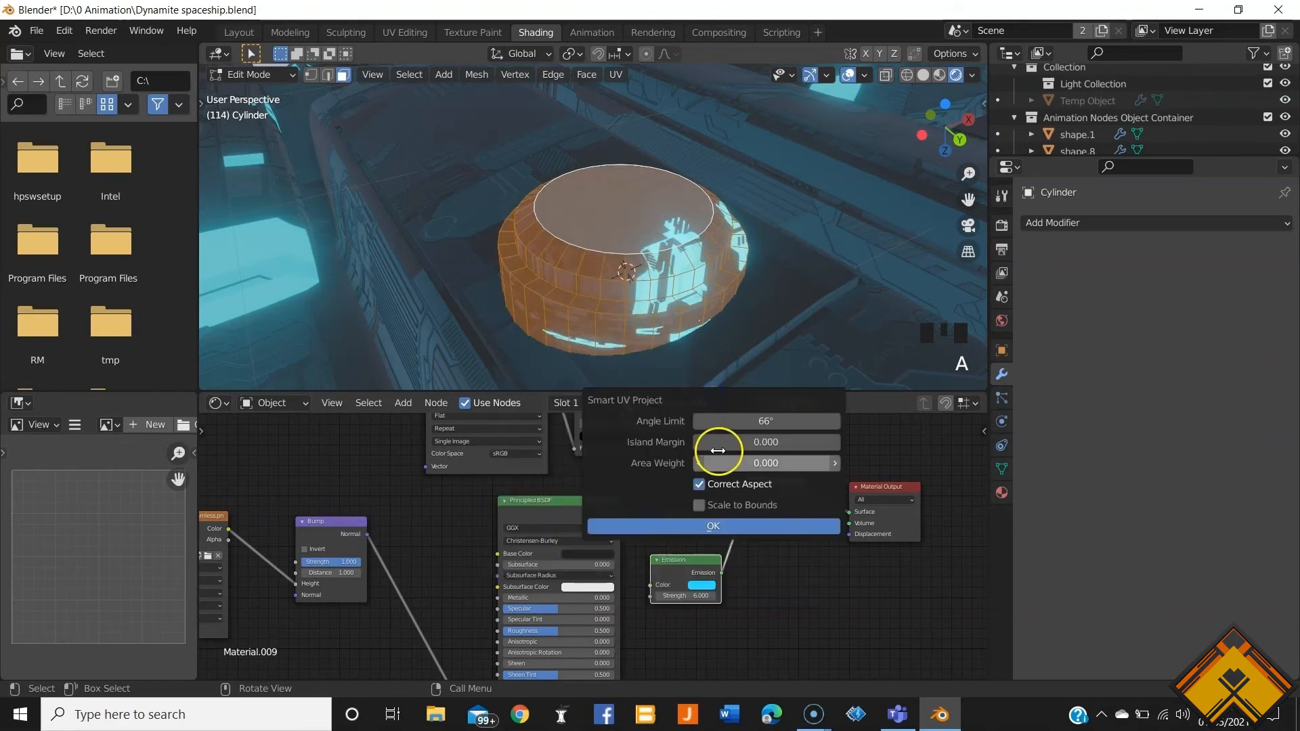
pyautogui.click(715, 526)
pyautogui.scroll(4, 589, 261)
pyautogui.moveTo(592, 278)
pyautogui.mouseDown(button='middle')
pyautogui.moveTo(613, 242)
pyautogui.moveTo(538, 257)
pyautogui.moveTo(760, 174)
pyautogui.moveTo(581, 250)
pyautogui.moveTo(670, 230)
pyautogui.moveTo(566, 250)
pyautogui.moveTo(590, 271)
pyautogui.mouseUp(button='middle')
pyautogui.scroll(-3, 613, 242)
pyautogui.scroll(-2, 581, 250)
pyautogui.scroll(-1, 602, 211)
# Step: Select the cylinder's ring of beveled rim faces and assign it a new material in a second material slot
pyautogui.click(671, 230)
pyautogui.scroll(4, 589, 272)
pyautogui.keyDown('shift'); pyautogui.moveTo(549, 377); pyautogui.dragTo(557, 335, button='middle'); pyautogui.keyUp('shift')
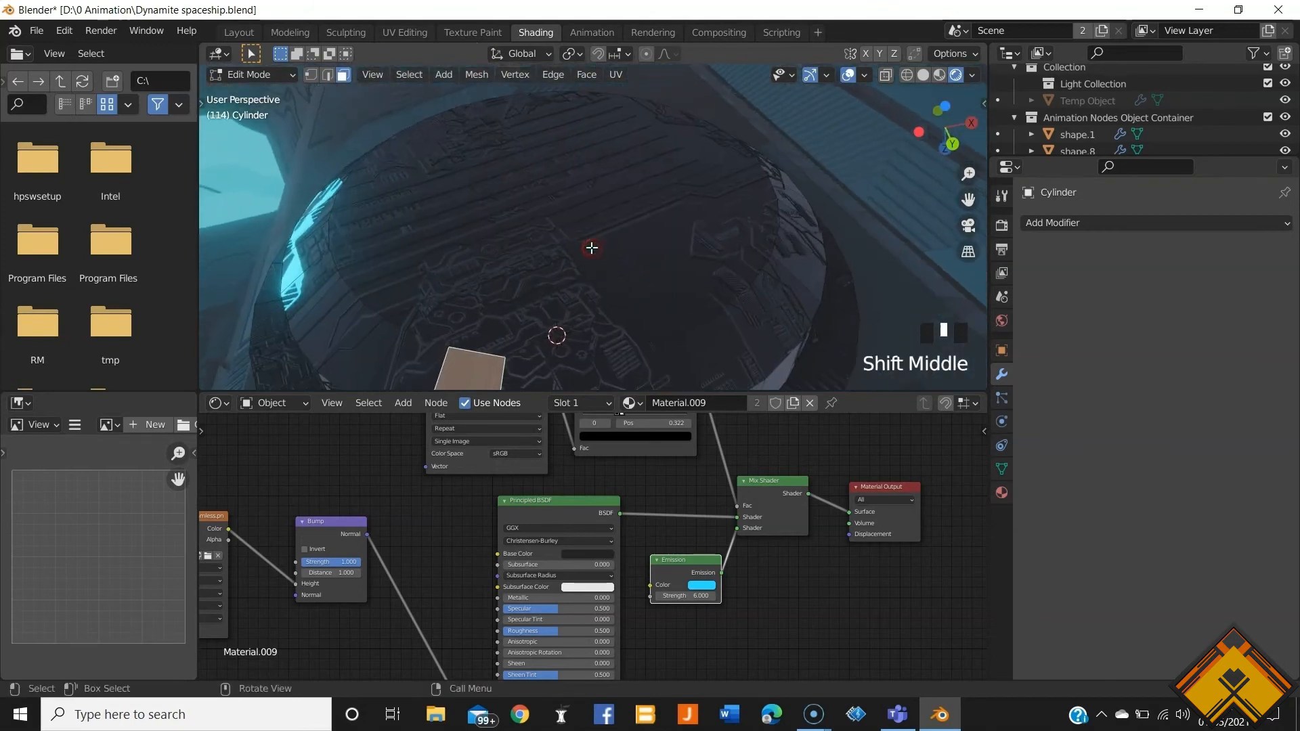
pyautogui.moveTo(592, 246); pyautogui.dragTo(609, 305, button='middle')
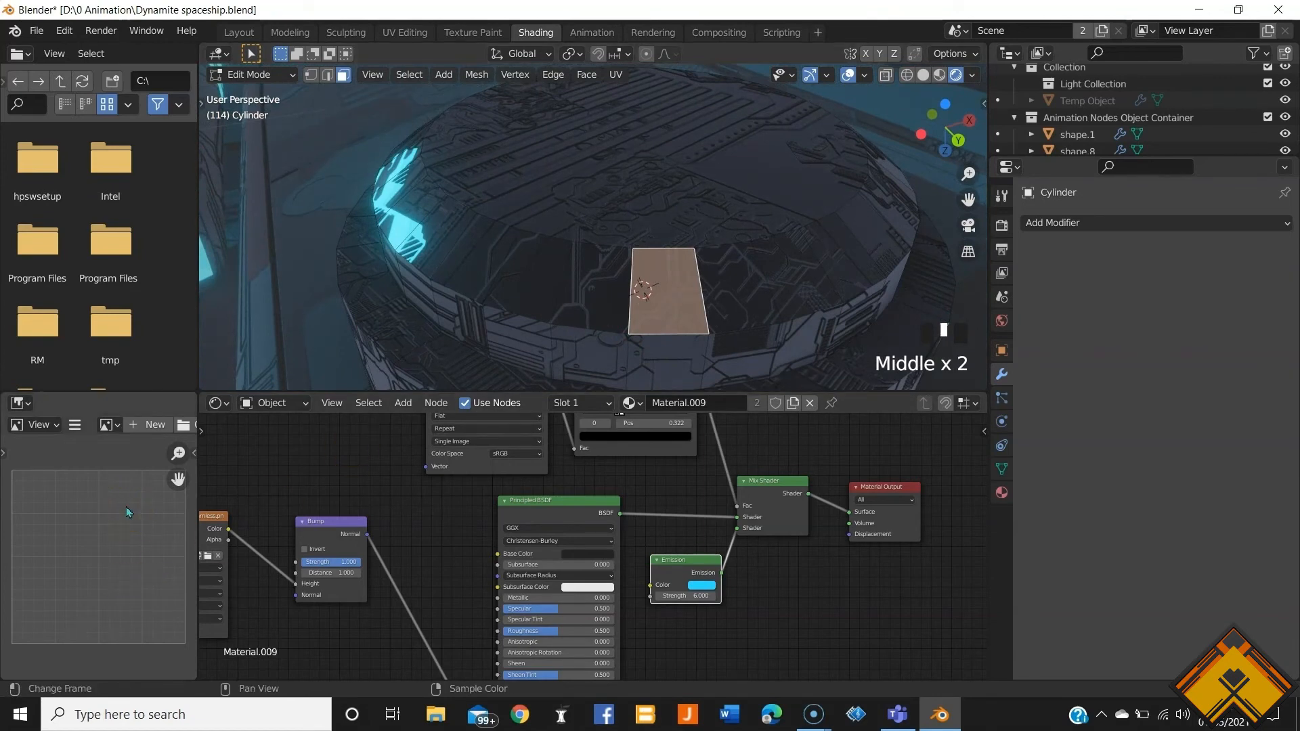
pyautogui.keyDown('alt'); pyautogui.click(704, 295); pyautogui.keyUp('alt')
pyautogui.moveTo(714, 295); pyautogui.dragTo(846, 245, button='middle')
pyautogui.scroll(3, 731, 221)
pyautogui.moveTo(722, 211); pyautogui.dragTo(692, 228, button='middle')
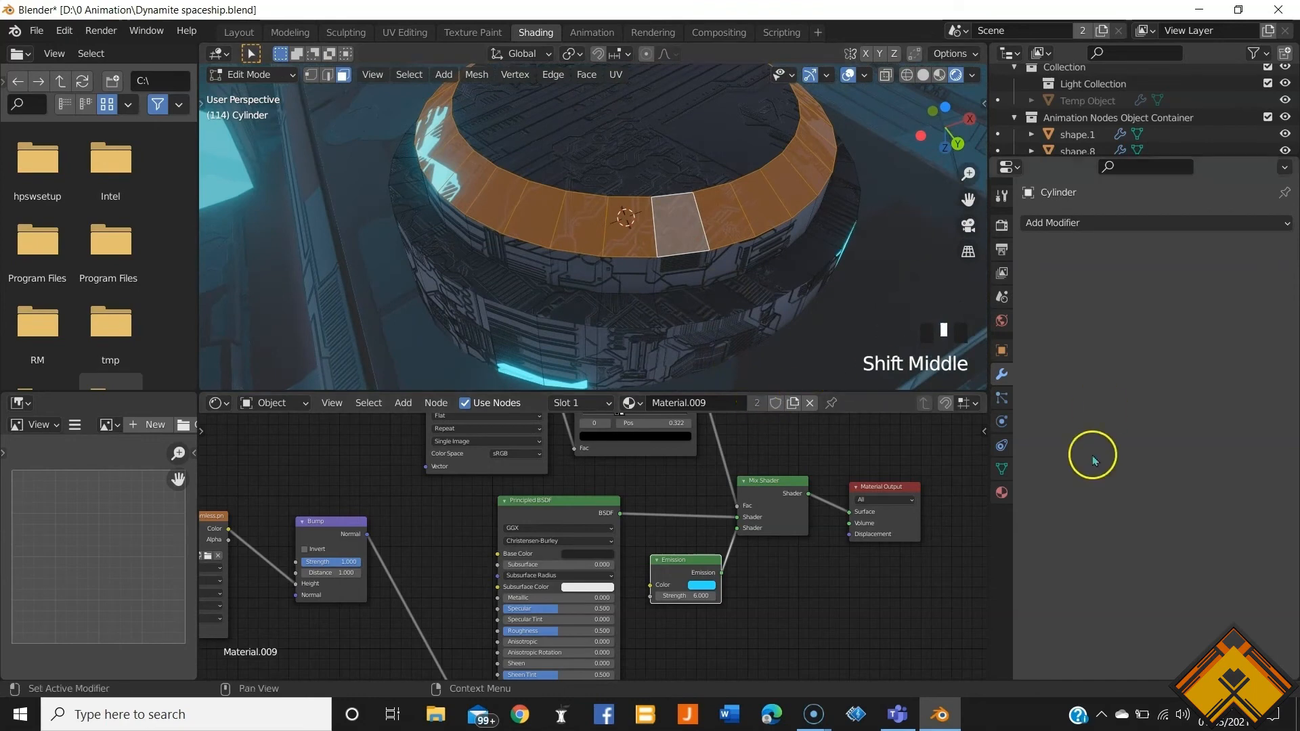
pyautogui.click(1001, 492)
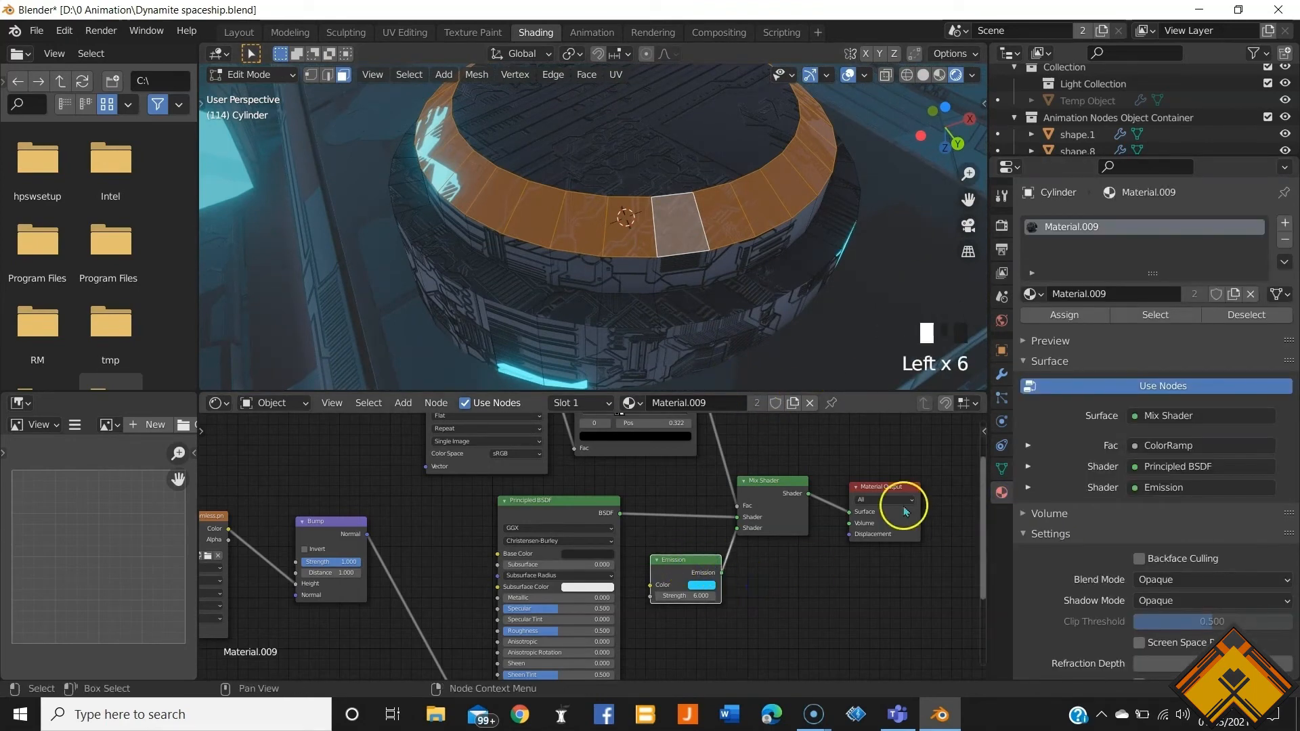
pyautogui.click(1284, 223)
pyautogui.click(1111, 332)
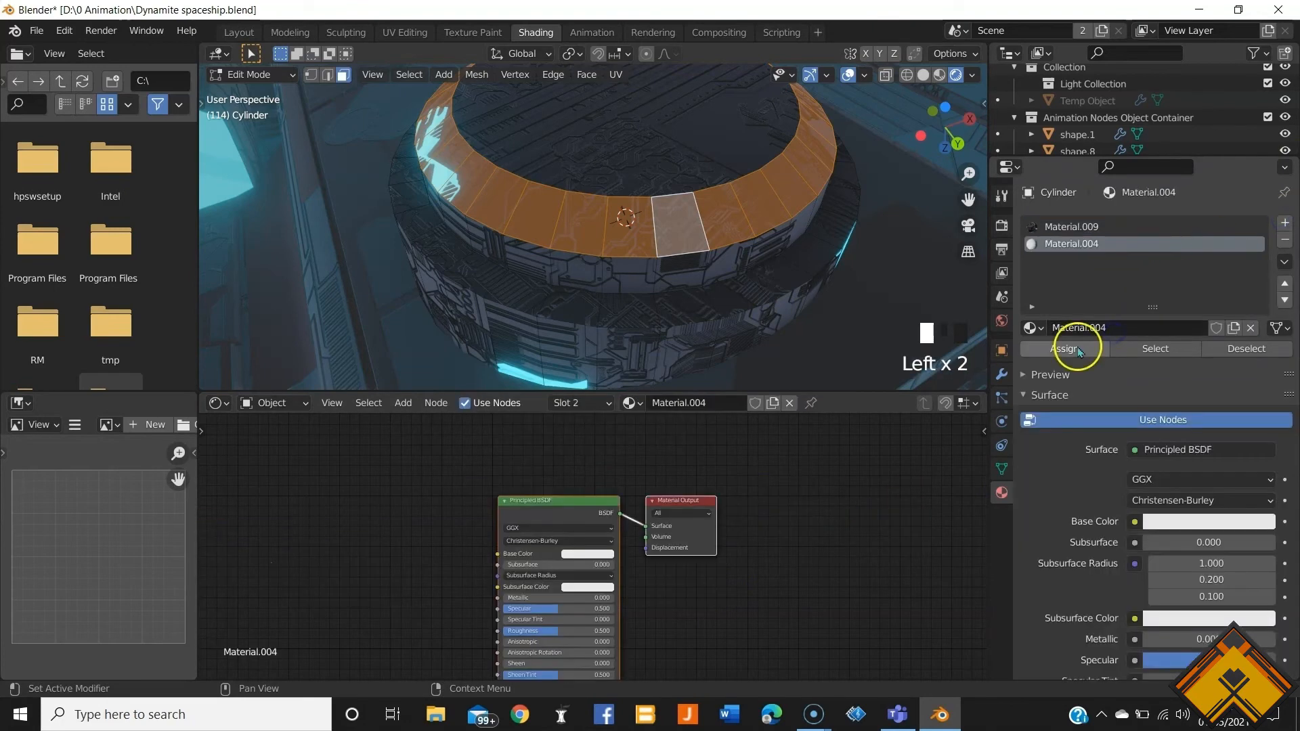
pyautogui.click(1074, 348)
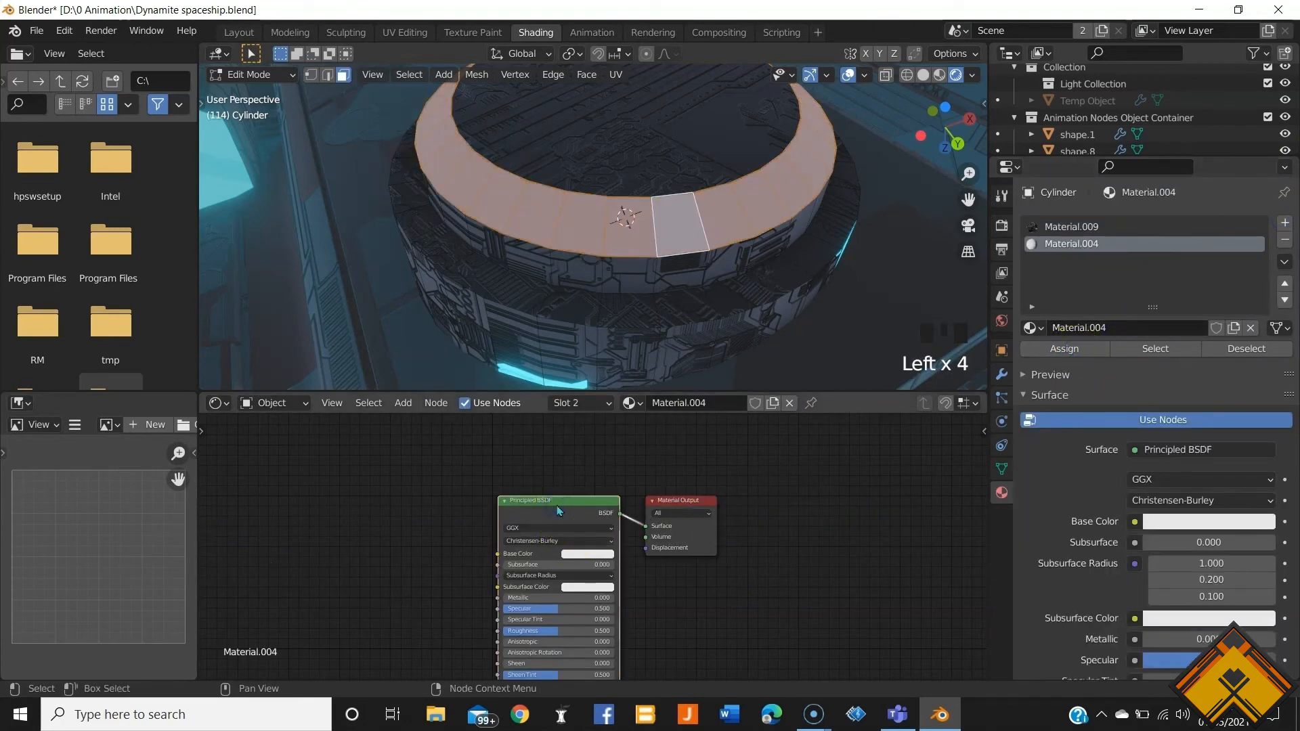
# Step: Replace the new material's Principled BSDF with the copied blue Emission shader at strength 6 and connect it to the output surface
pyautogui.press('x')
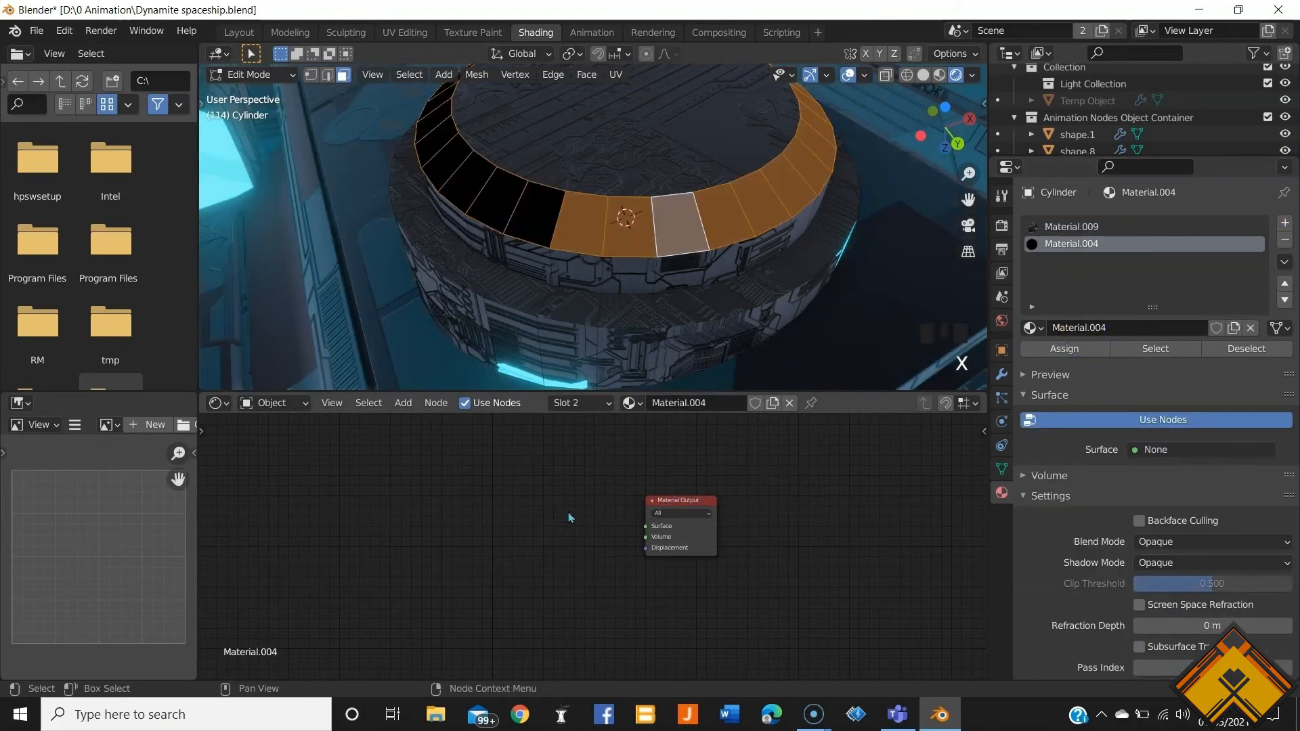
pyautogui.scroll(1, 595, 520)
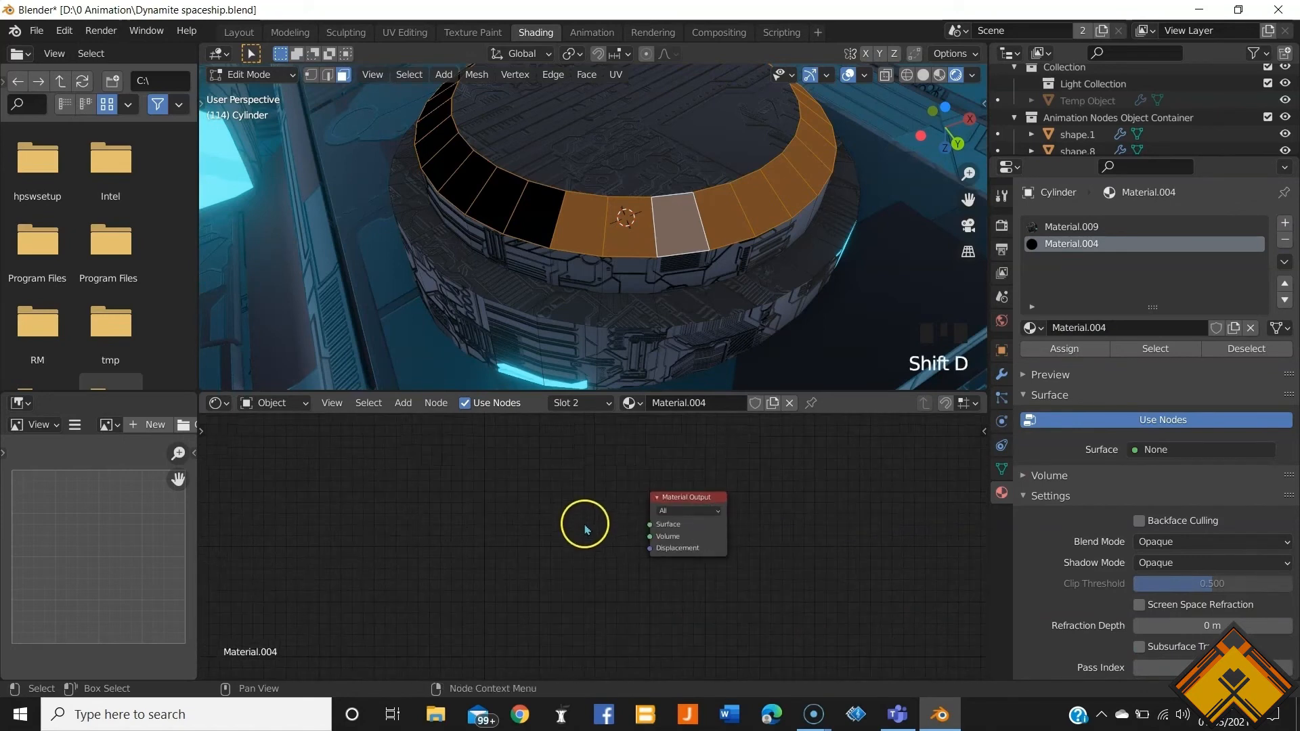
pyautogui.hotkey('ctrl', 'v')
pyautogui.moveTo(683, 555); pyautogui.dragTo(650, 525)
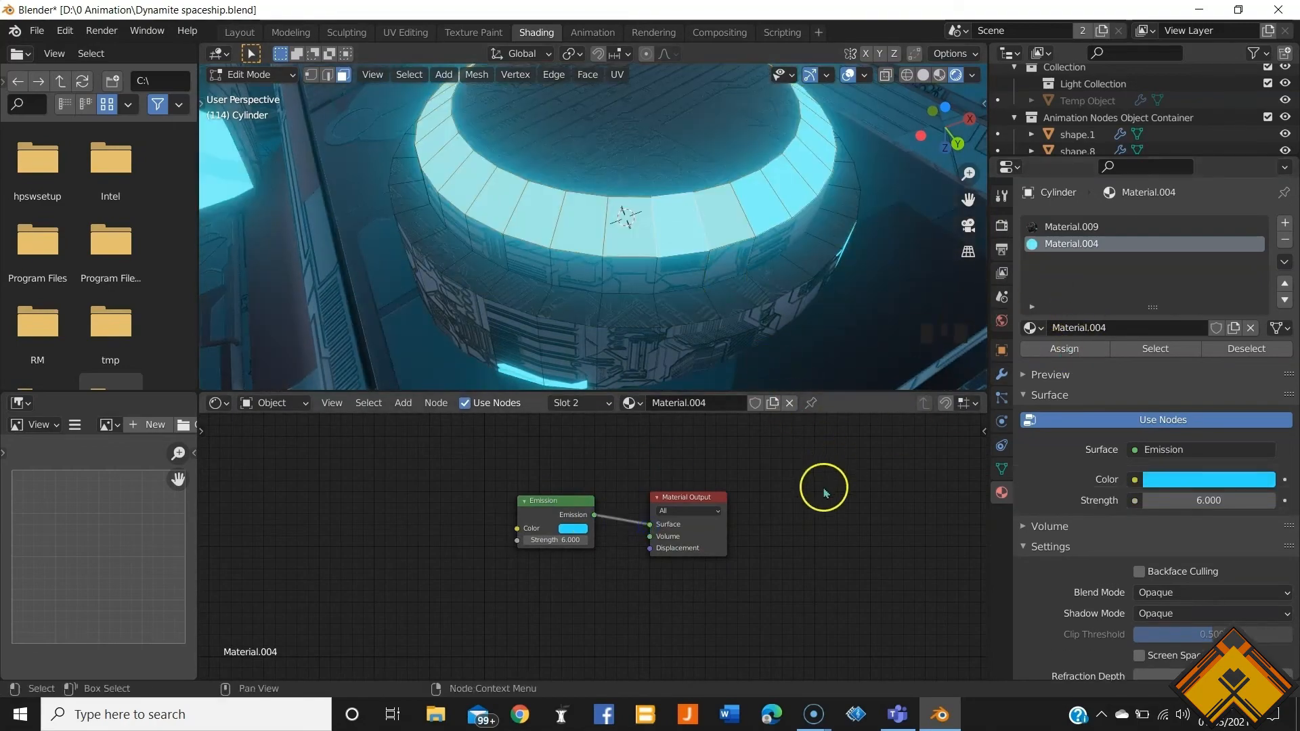
pyautogui.moveTo(606, 278); pyautogui.dragTo(542, 233, button='middle')
# Step: Insert a Mix Shader between the Emission and Material Output nodes and set its factor to 1.000
pyautogui.moveTo(565, 513); pyautogui.dragTo(516, 540)
pyautogui.hotkey('shift', 'a')
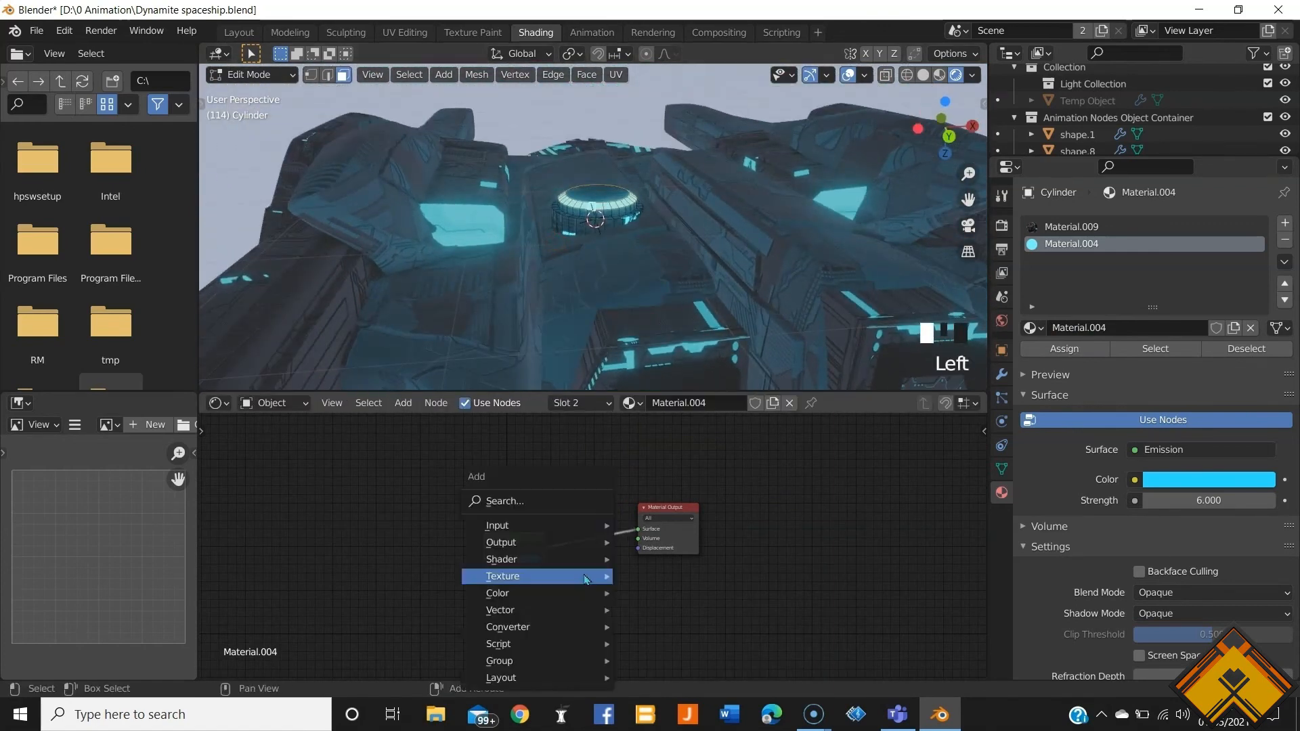
pyautogui.click(553, 501)
pyautogui.write('mix')
pyautogui.press('Return')
pyautogui.click(620, 531)
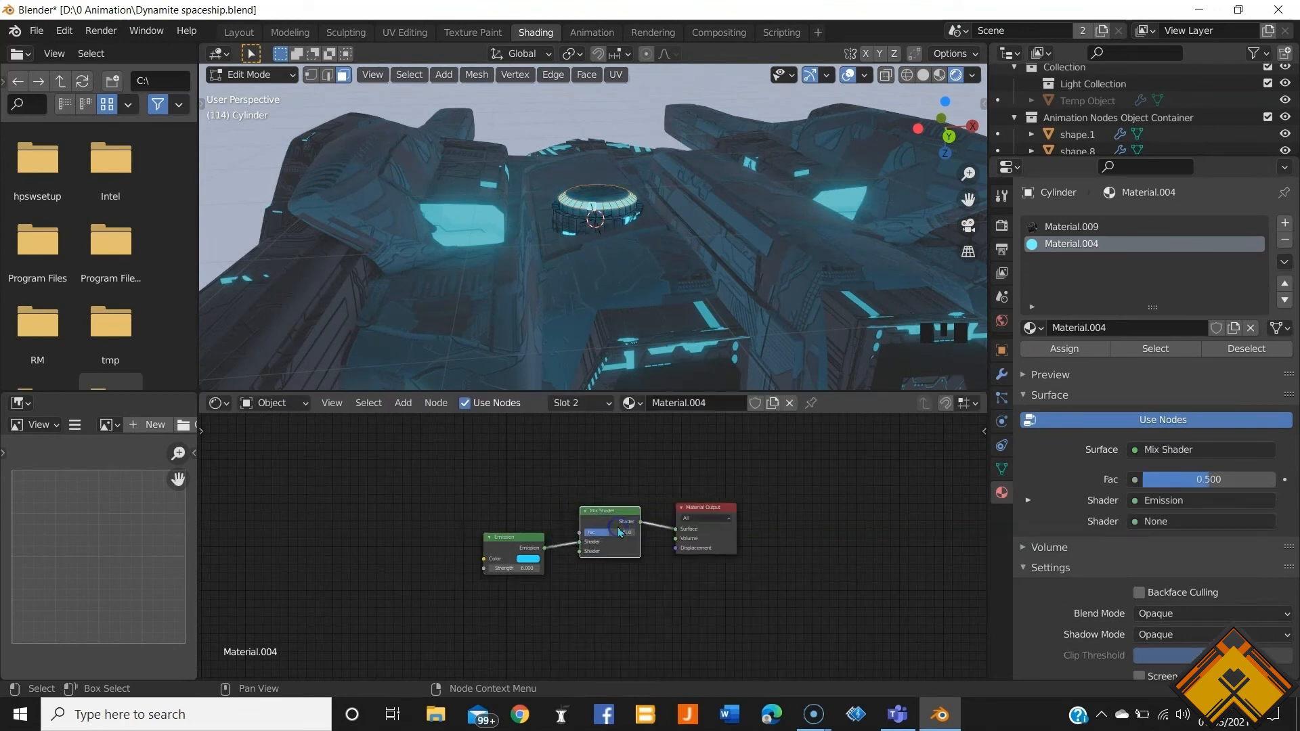
pyautogui.moveTo(615, 535)
pyautogui.mouseDown()
pyautogui.moveTo(523, 541)
pyautogui.moveTo(636, 534)
pyautogui.mouseUp()
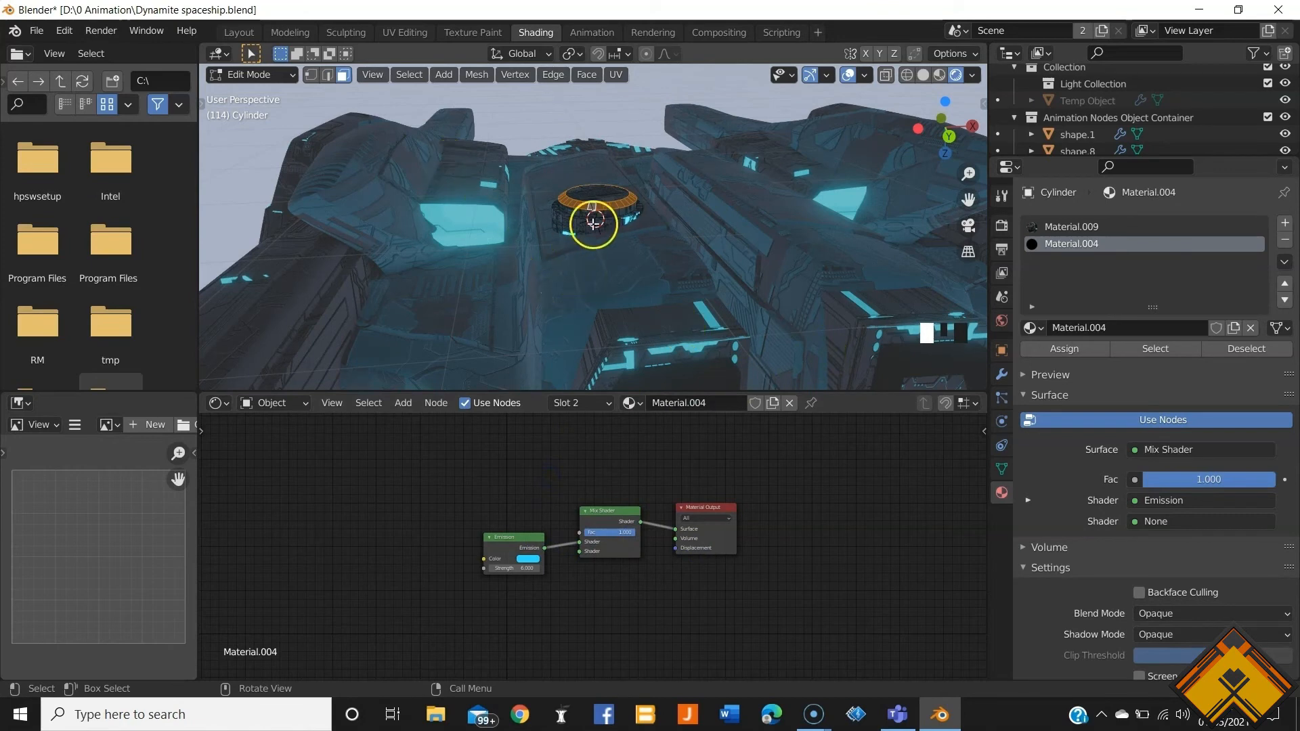
pyautogui.press('Tab')
pyautogui.moveTo(618, 531); pyautogui.dragTo(701, 515)
# Step: Rotate the cylinder about 15.4° around global Z, and fine-tune its rotation from the bottom orthographic view
pyautogui.scroll(-2, 638, 250)
pyautogui.moveTo(658, 205); pyautogui.dragTo(627, 314, button='middle')
pyautogui.scroll(10, 631, 269)
pyautogui.scroll(-2, 632, 248)
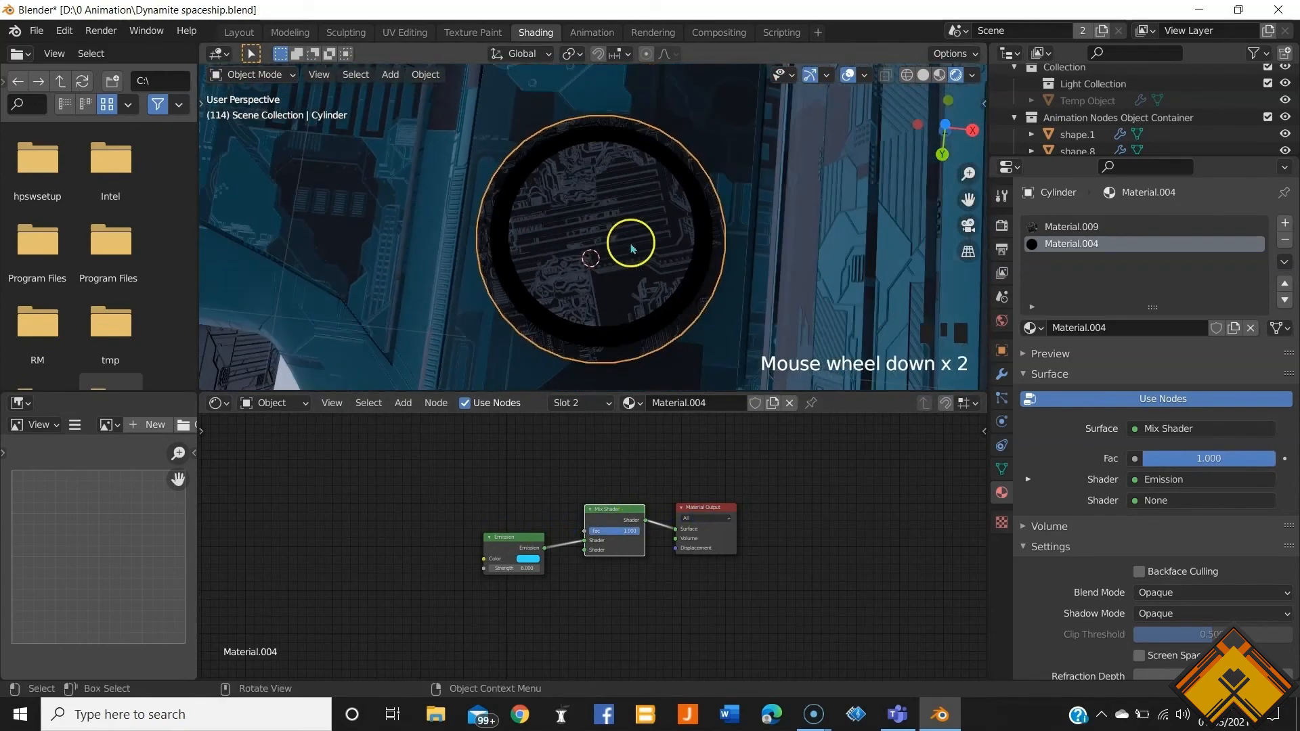
pyautogui.doubleClick(630, 248)
pyautogui.press('r')
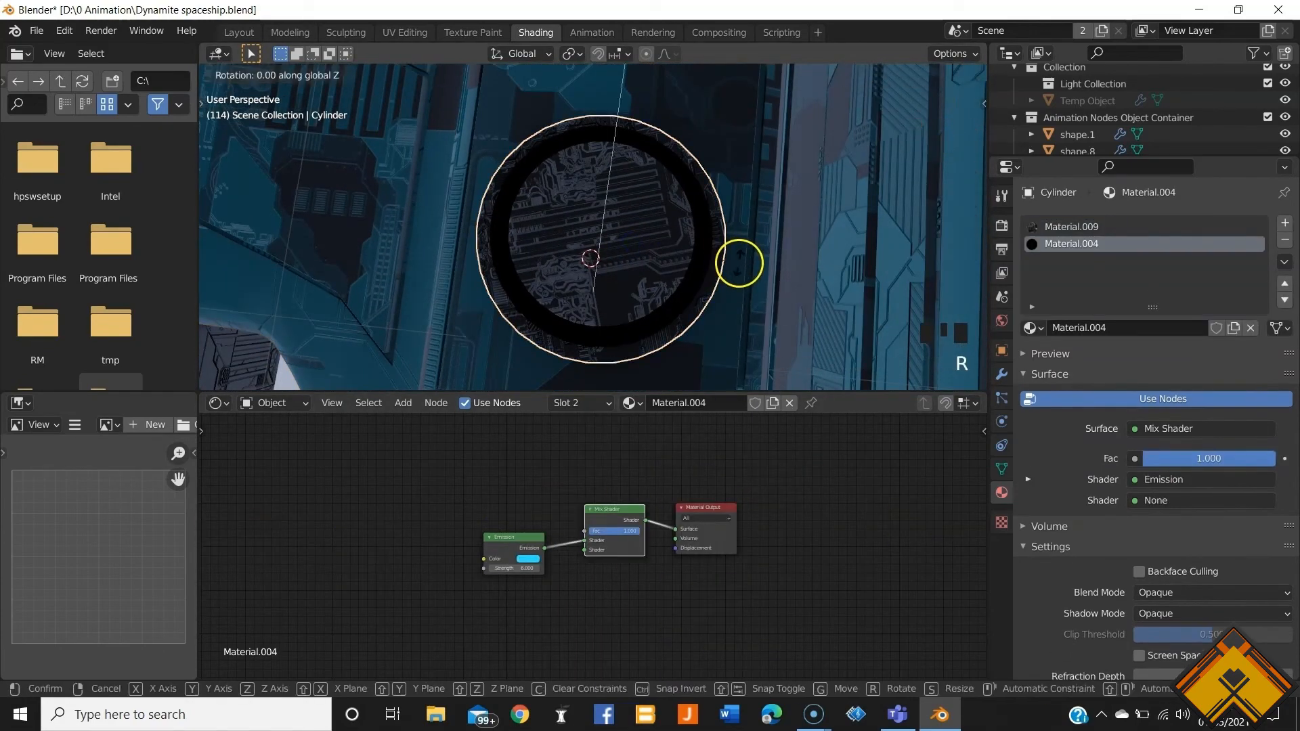
pyautogui.click(724, 303)
pyautogui.press('ctrl+KP_7')
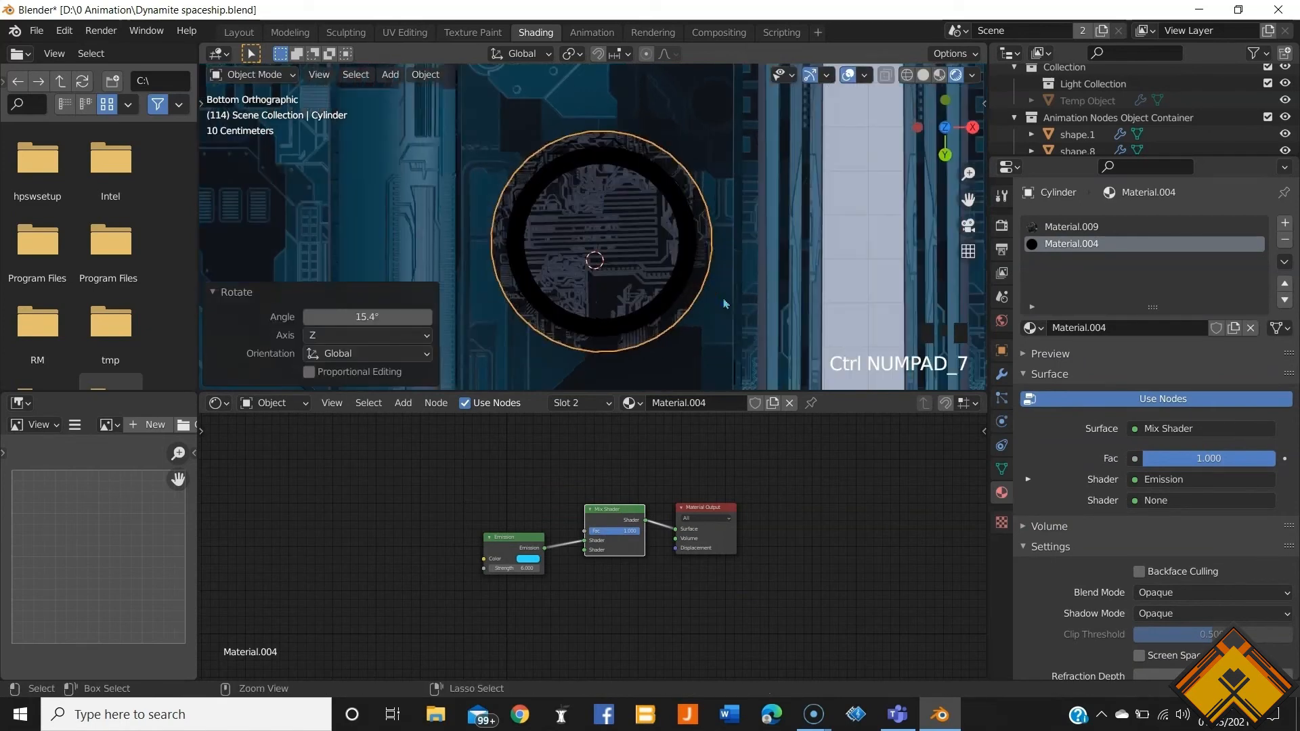
pyautogui.press('r')
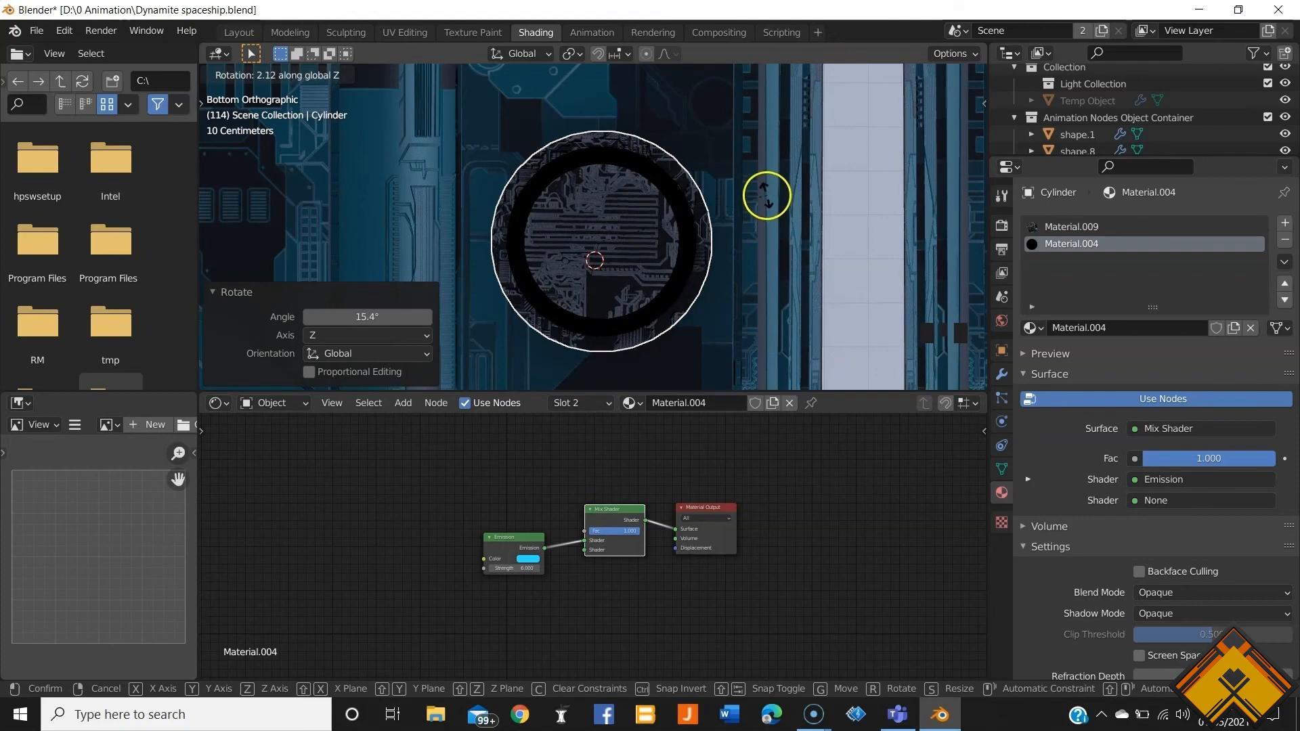
pyautogui.click(676, 267)
# Step: Duplicate the cylinder about -0.714 m along global Y, and duplicate that copy farther along the same axis
pyautogui.moveTo(676, 267)
pyautogui.mouseDown(button='middle')
pyautogui.moveTo(670, 136)
pyautogui.moveTo(489, 126)
pyautogui.moveTo(575, 324)
pyautogui.moveTo(676, 256)
pyautogui.mouseUp(button='middle')
pyautogui.scroll(-4, 676, 255)
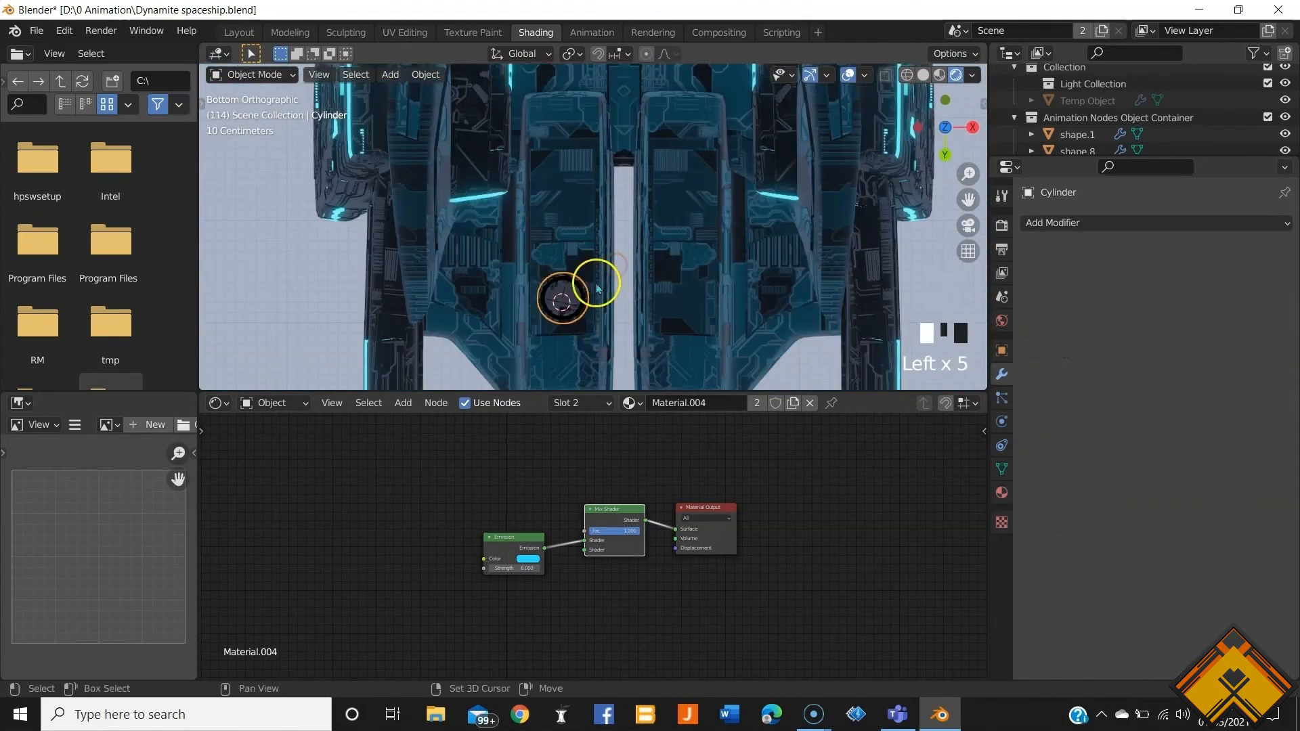
pyautogui.hotkey('shift', 'd')
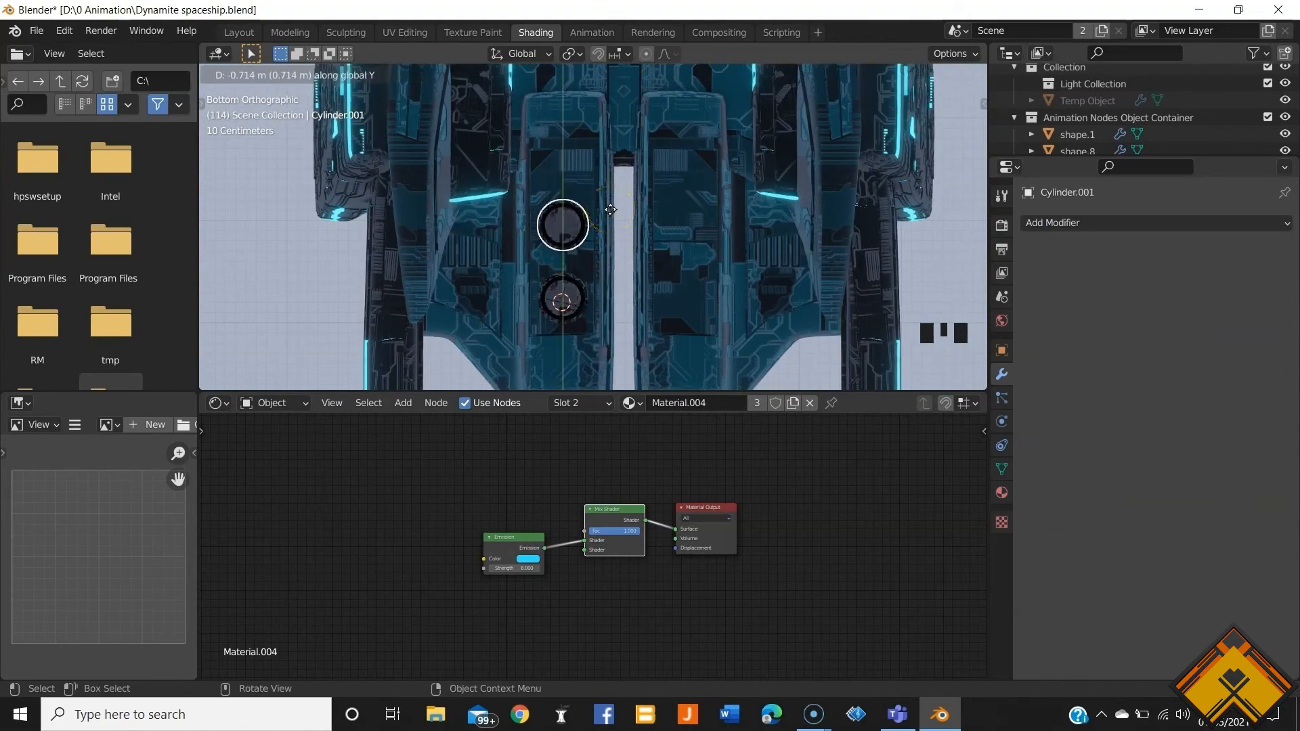
pyautogui.click(609, 209)
pyautogui.moveTo(609, 210); pyautogui.dragTo(550, 319, button='middle')
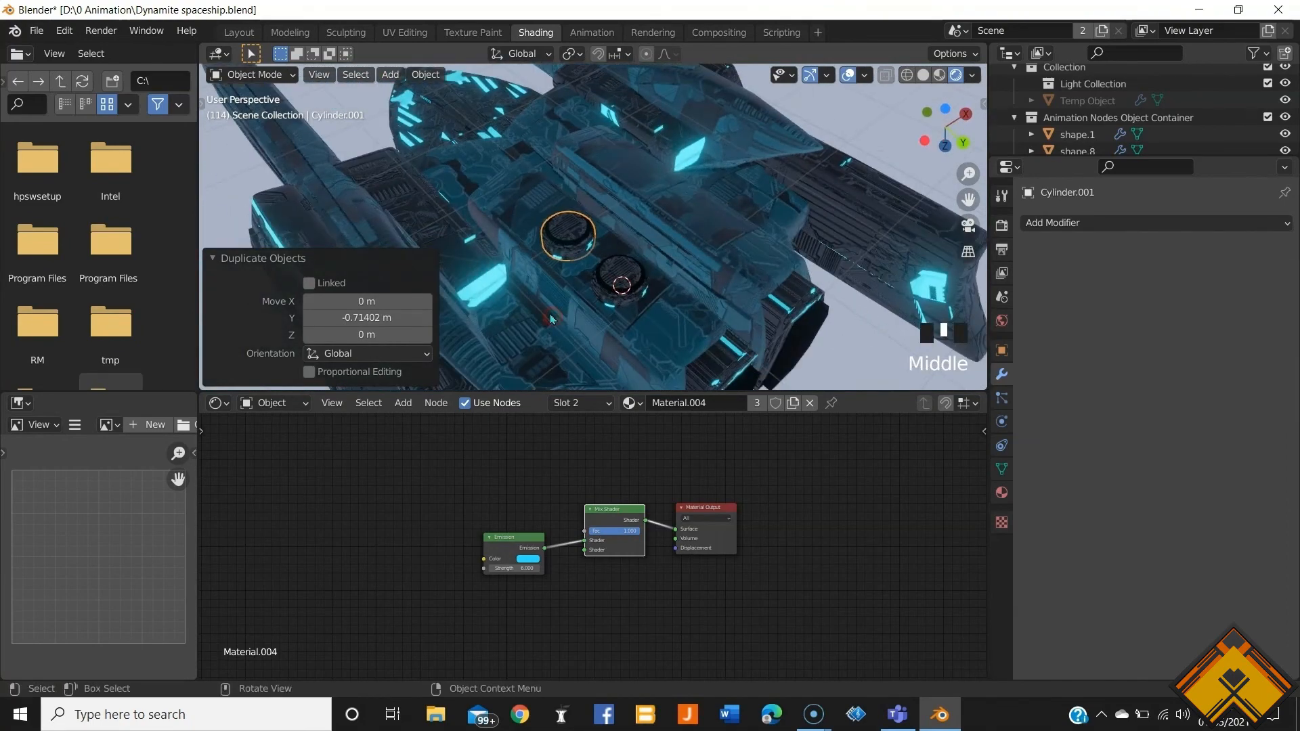
pyautogui.press('ctrl+KP_7')
pyautogui.hotkey('shift', 'd')
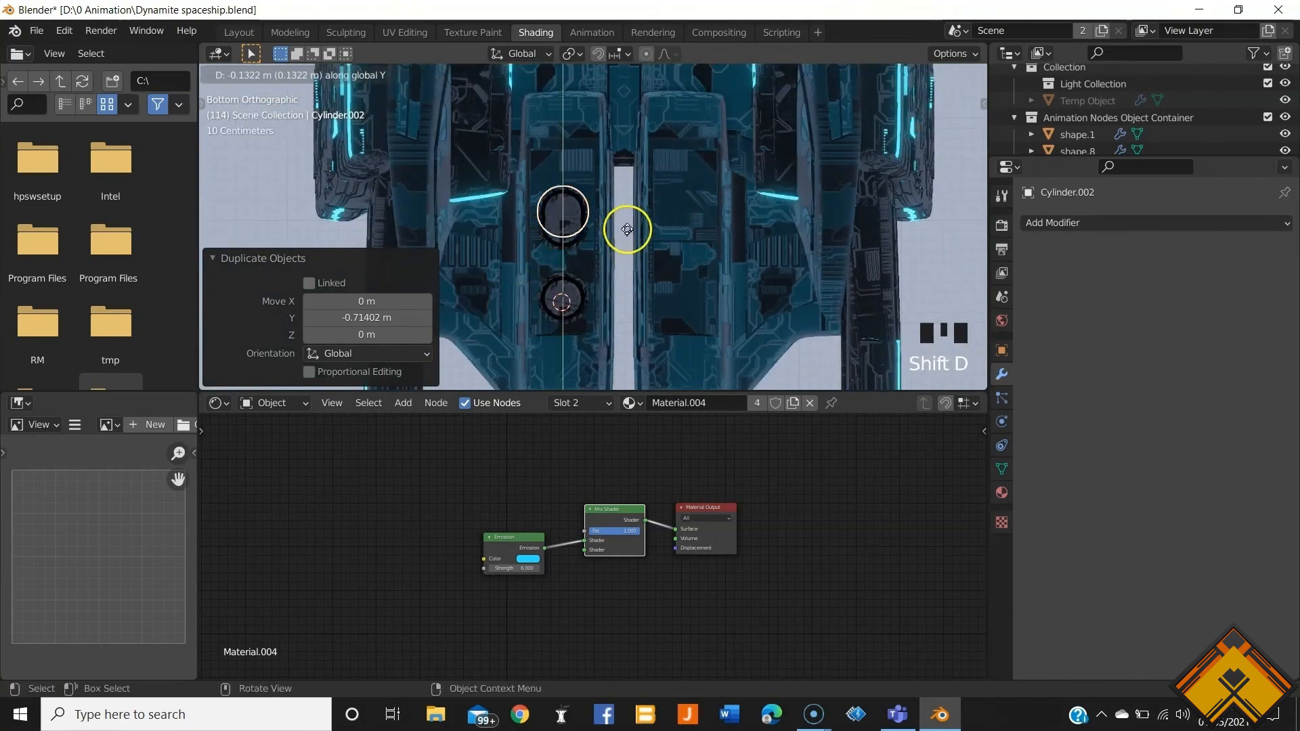
pyautogui.click(634, 159)
# Step: Seat the duplicated cylinders on the hull along global Z, moving the farthest copy about 0.047 m into the surface
pyautogui.moveTo(633, 159); pyautogui.dragTo(566, 203, button='middle')
pyautogui.scroll(6, 722, 255)
pyautogui.click(634, 274)
pyautogui.click(634, 274)
pyautogui.scroll(-2, 612, 277)
pyautogui.press('g')
pyautogui.press('z')
pyautogui.click(648, 291)
pyautogui.scroll(3, 621, 251)
pyautogui.scroll(-3, 618, 264)
pyautogui.click(589, 237)
pyautogui.press('g')
pyautogui.press('z')
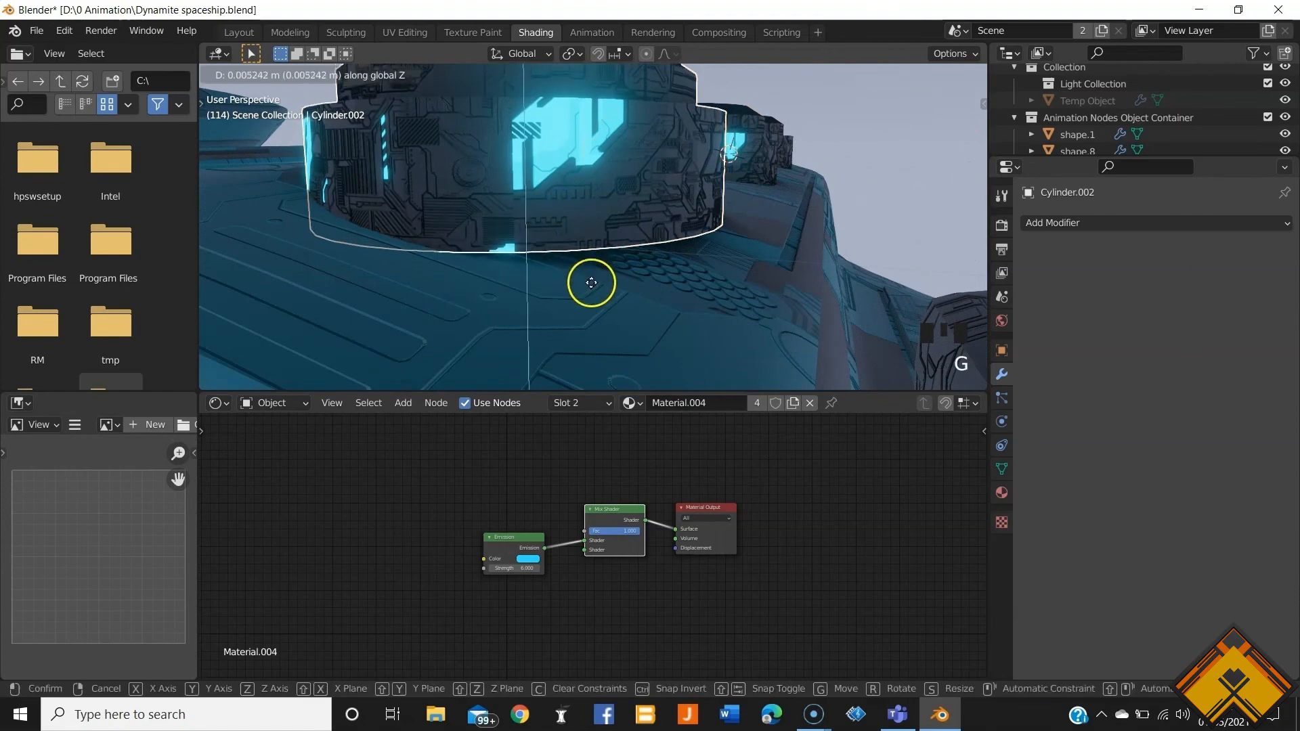
pyautogui.click(662, 251)
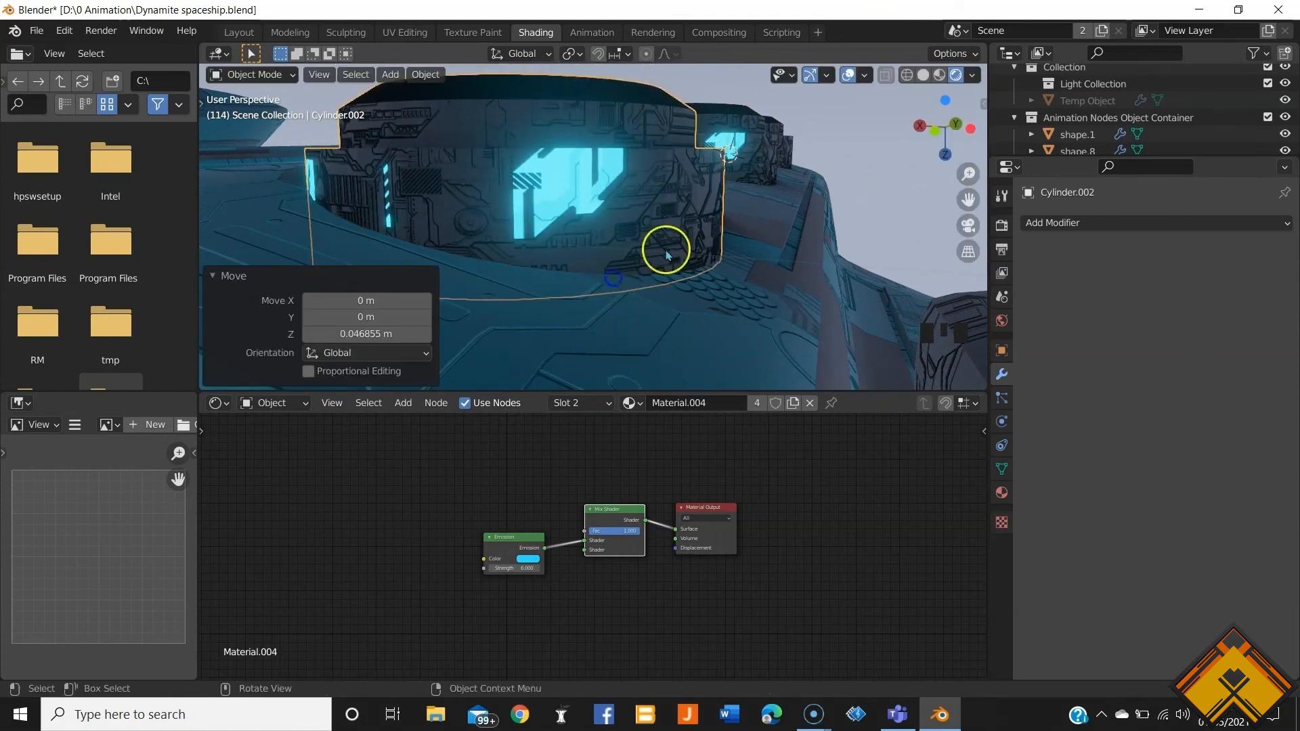
# Step: Select the three thruster cylinders on the underside and join them into one object
pyautogui.moveTo(662, 251); pyautogui.dragTo(575, 220, button='middle')
pyautogui.scroll(3, 603, 253)
pyautogui.click(568, 208)
pyautogui.keyDown('shift'); pyautogui.click(522, 183); pyautogui.keyUp('shift')
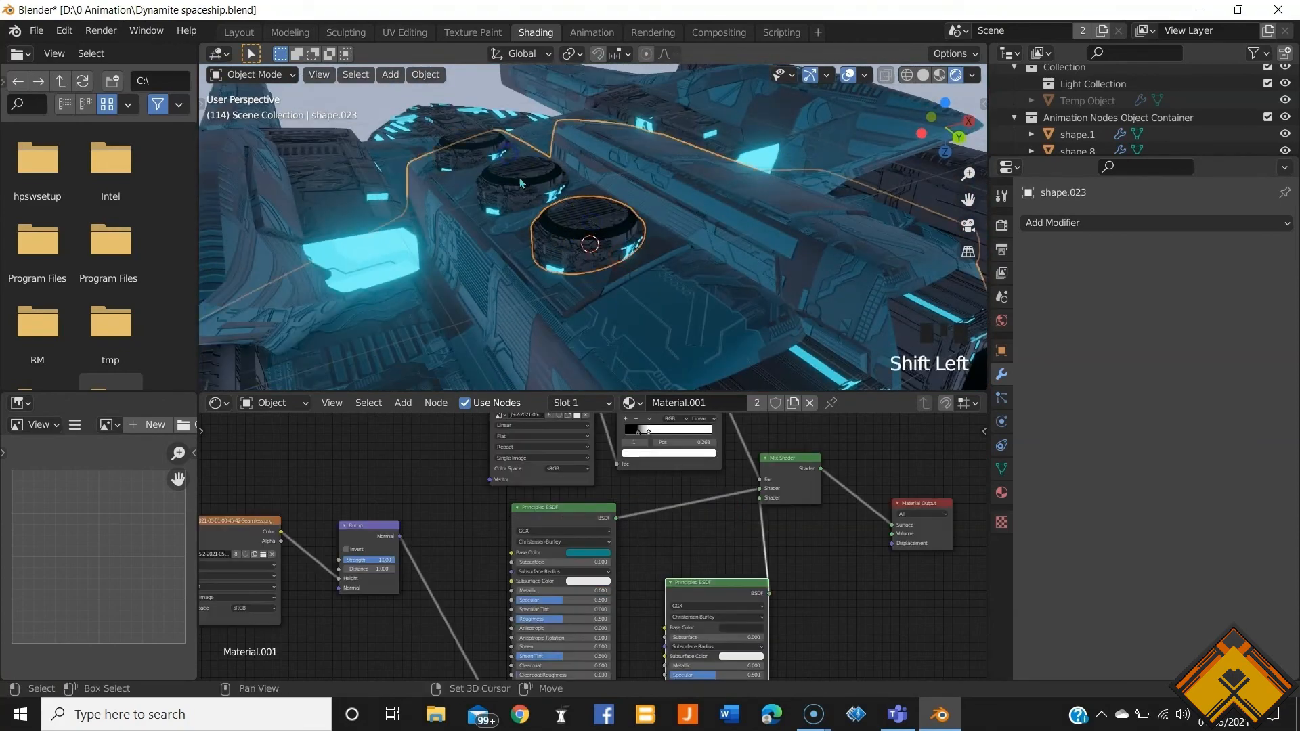
pyautogui.click(522, 183)
pyautogui.keyDown('shift'); pyautogui.click(456, 125); pyautogui.keyUp('shift')
pyautogui.keyDown('shift'); pyautogui.click(467, 144); pyautogui.keyUp('shift')
pyautogui.keyDown('shift'); pyautogui.click(537, 188); pyautogui.keyUp('shift')
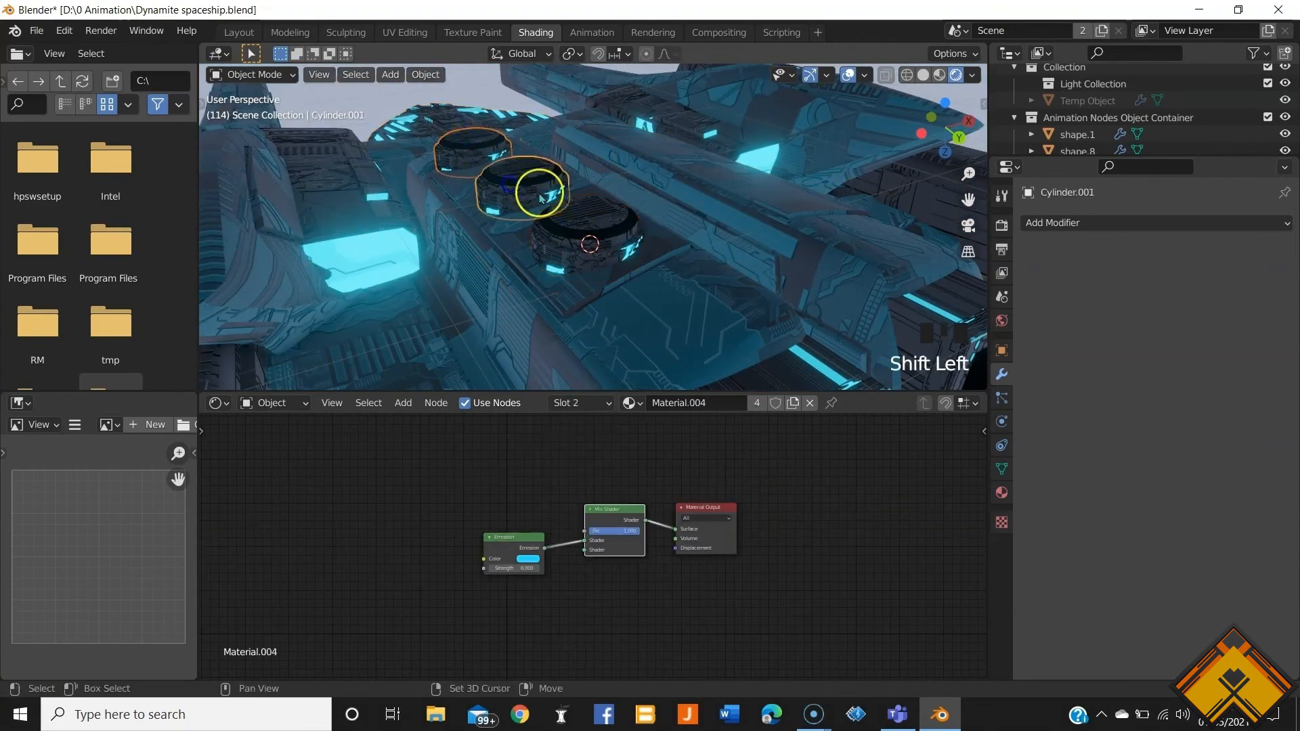
pyautogui.scroll(-1, 537, 188)
pyautogui.hotkey('ctrl', 'j')
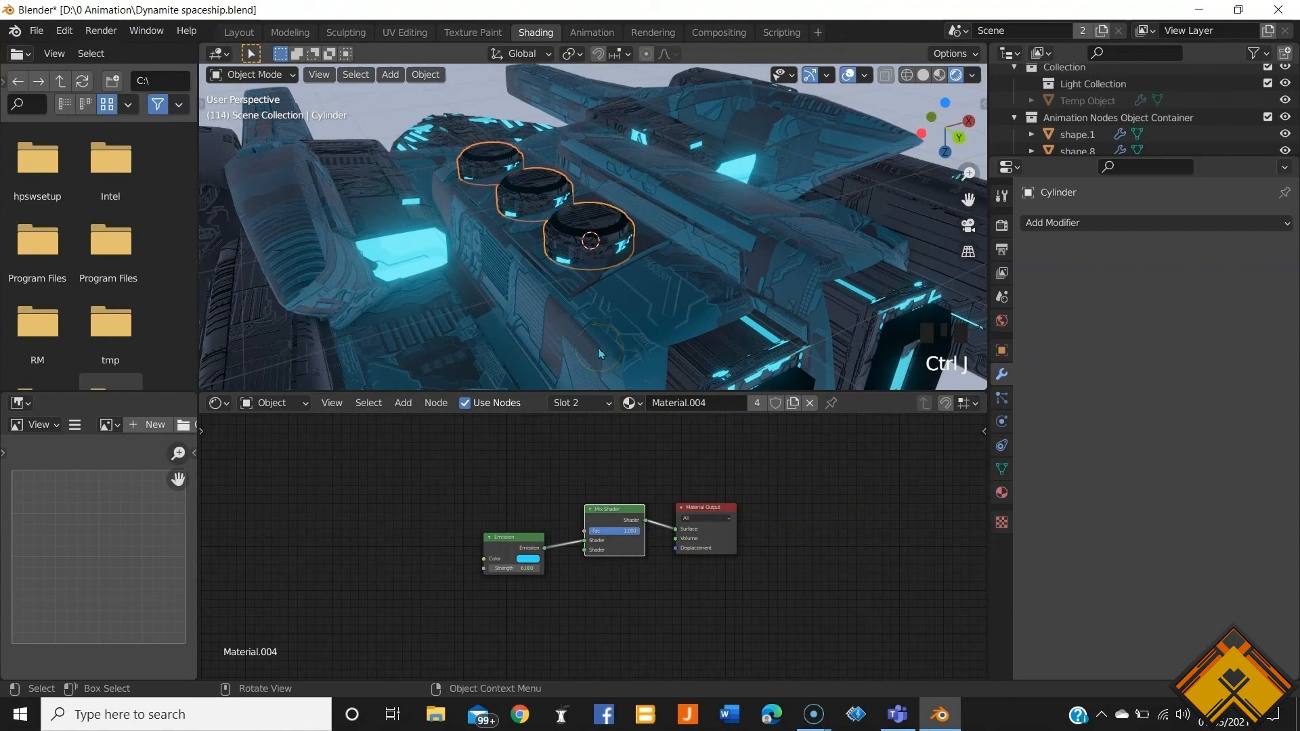
# Step: Add a Mirror modifier to the joined thrusters across X, with the central nose piece shape.026 as mirror object
pyautogui.moveTo(586, 272); pyautogui.dragTo(765, 218, button='middle')
pyautogui.click(1001, 375)
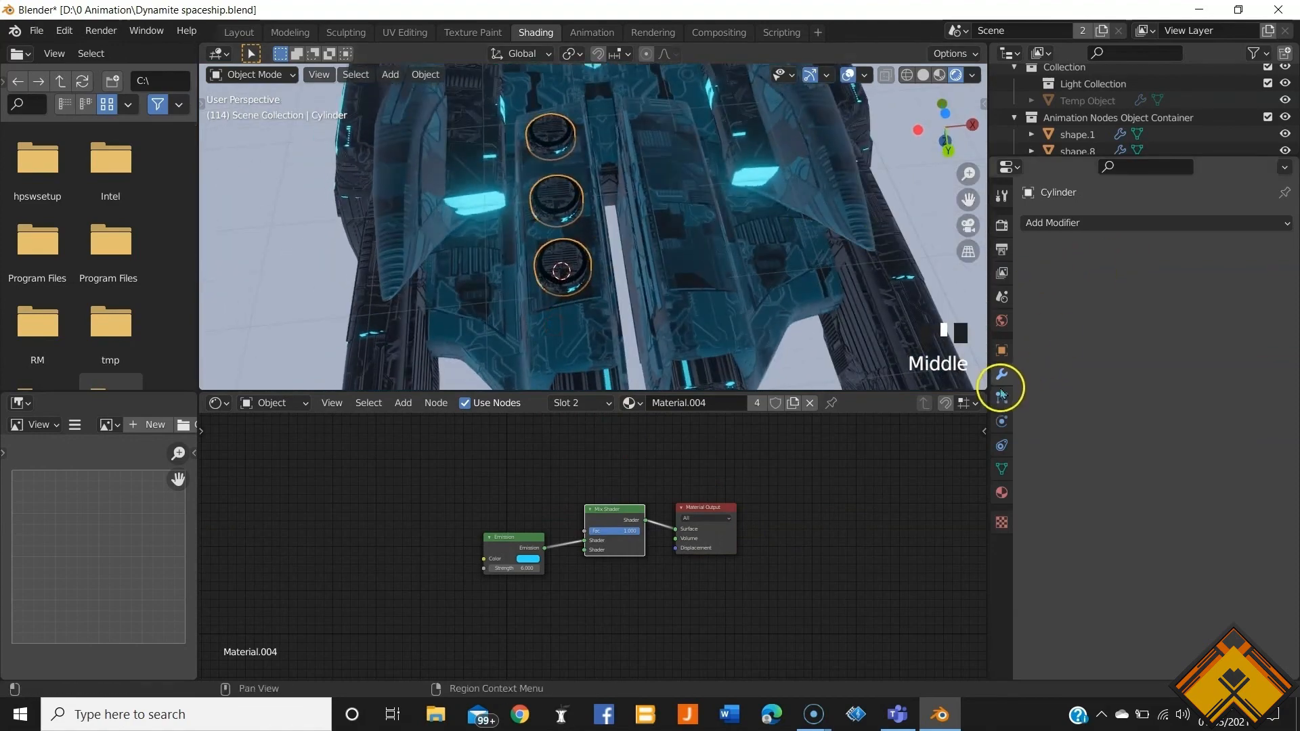
pyautogui.click(1081, 223)
pyautogui.click(942, 415)
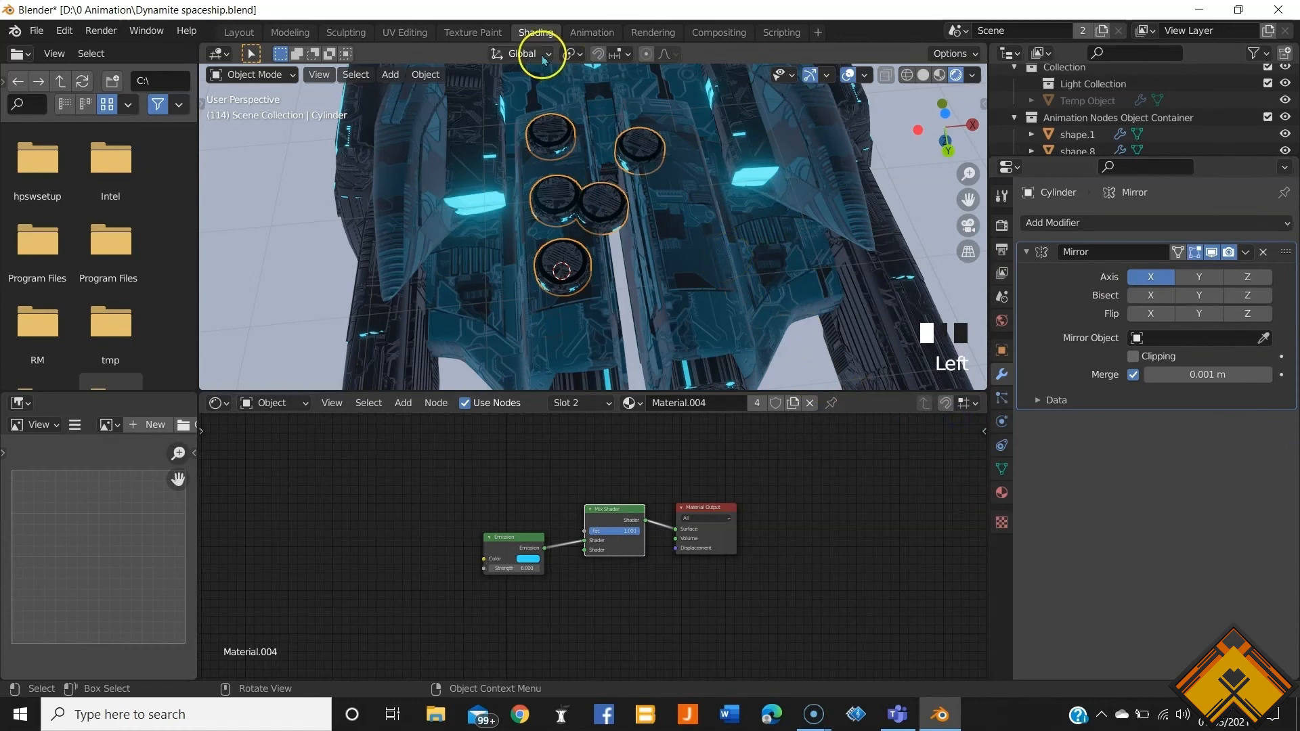
pyautogui.click(1263, 337)
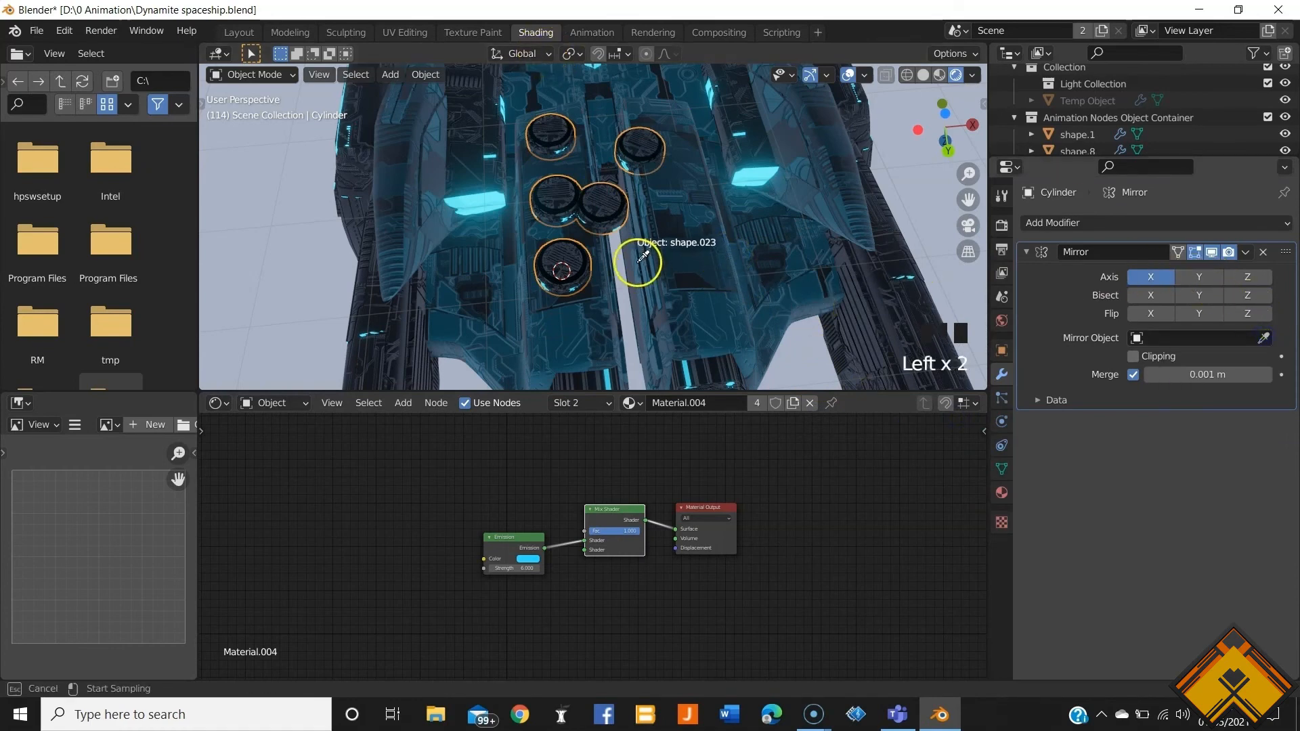
pyautogui.scroll(-4, 687, 200)
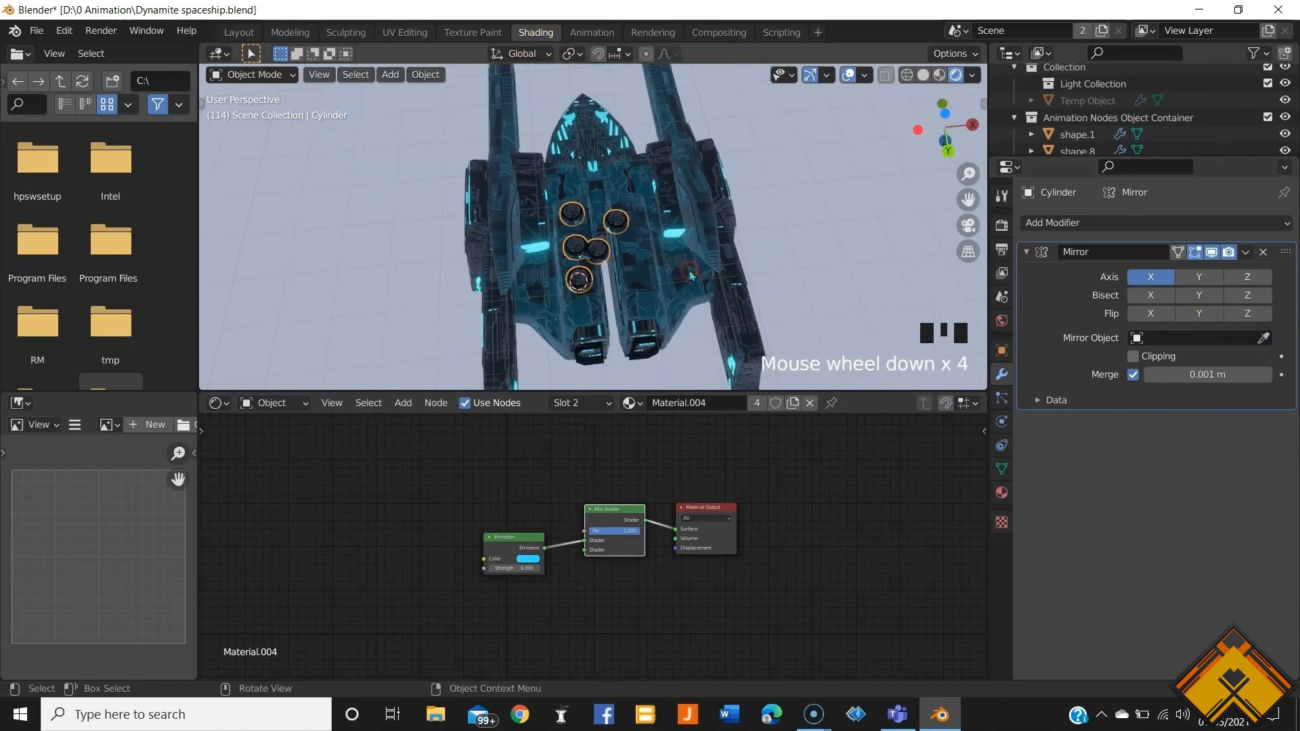
pyautogui.middleClick(896, 241)
pyautogui.click(1262, 338)
pyautogui.click(583, 107)
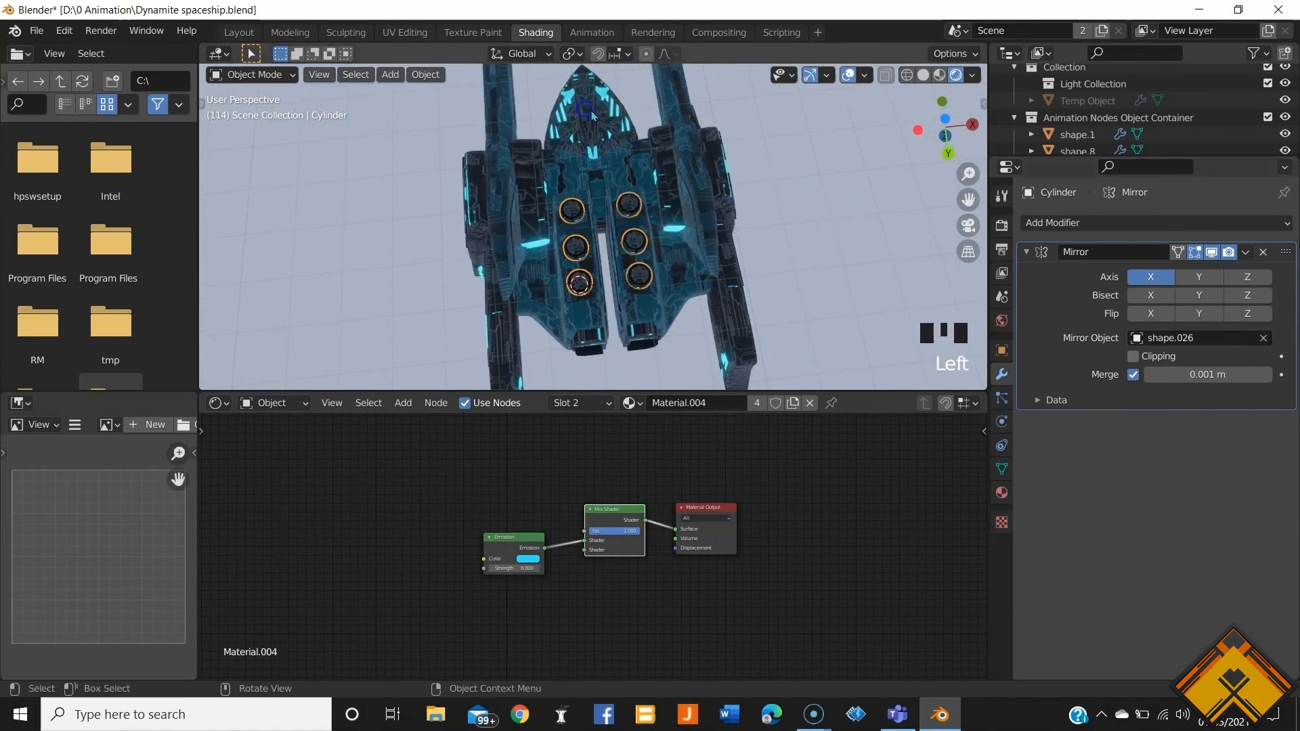
# Step: Set the Mix Shader factor of the thrusters' Material.004 to 0 and check the glow from below and in front
pyautogui.scroll(4, 623, 255)
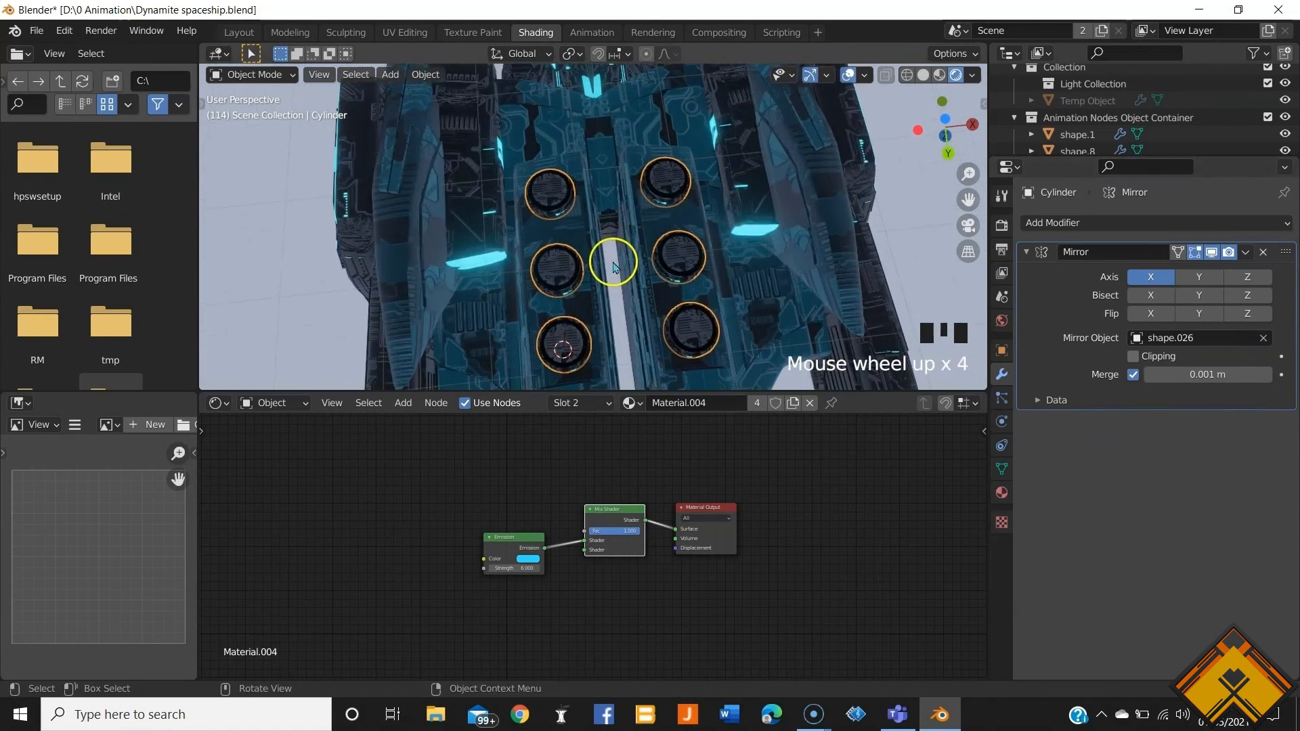
pyautogui.keyDown('shift'); pyautogui.moveTo(612, 258); pyautogui.dragTo(644, 257, button='middle'); pyautogui.keyUp('shift')
pyautogui.scroll(2, 717, 221)
pyautogui.moveTo(634, 533); pyautogui.dragTo(629, 531)
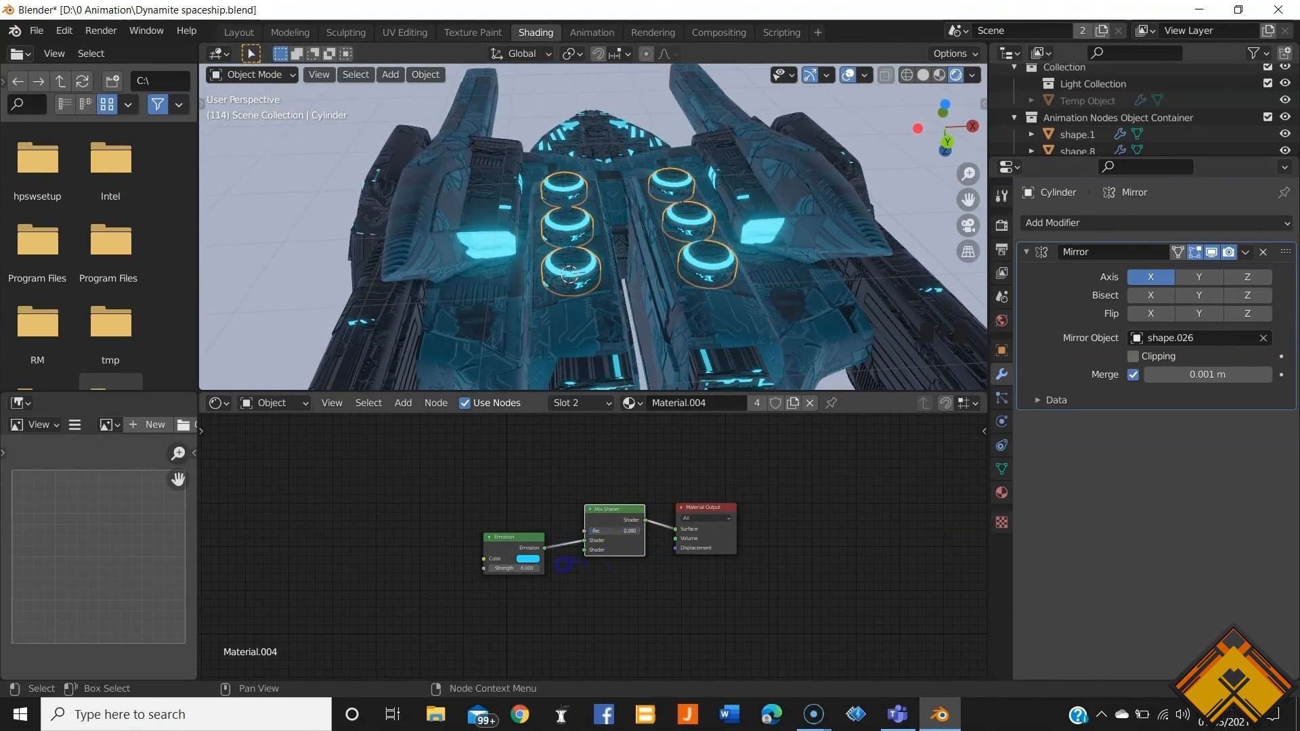
pyautogui.scroll(-4, 580, 232)
pyautogui.moveTo(580, 232); pyautogui.dragTo(610, 267, button='middle')
pyautogui.moveTo(658, 327); pyautogui.dragTo(664, 255, button='middle')
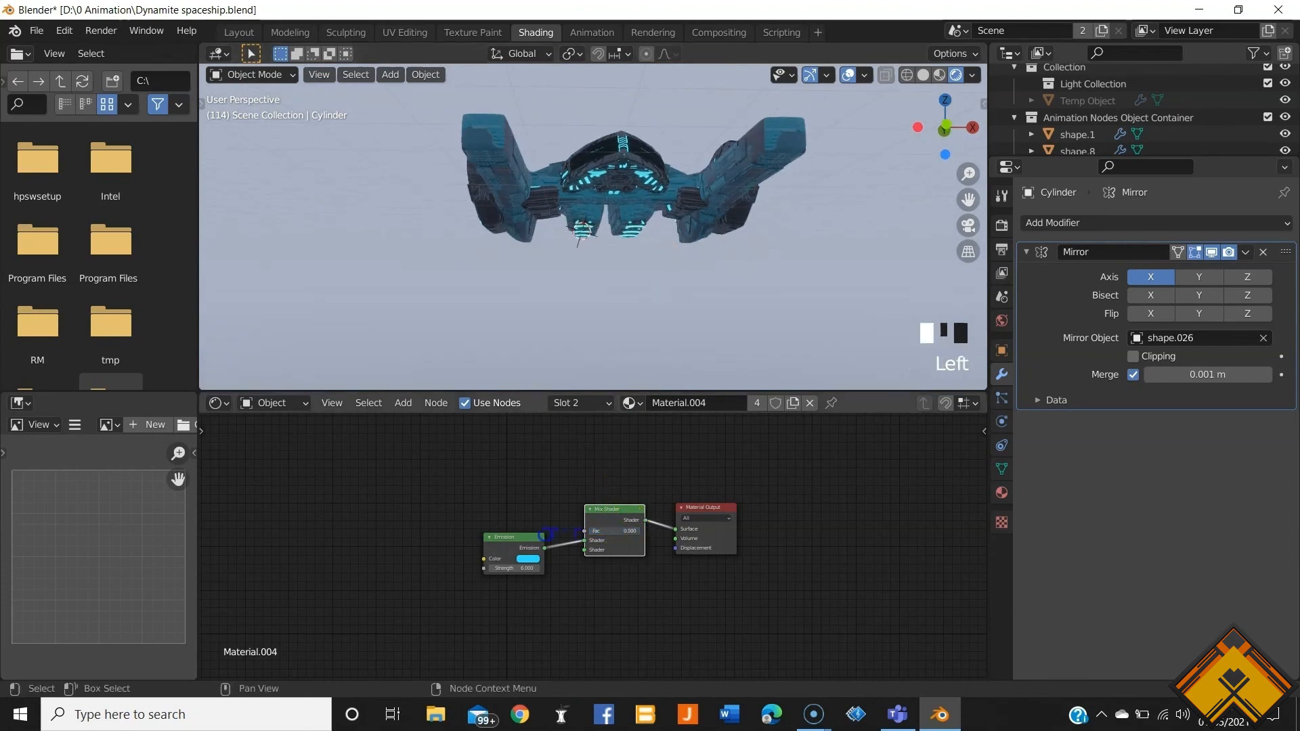
# Step: Select the rear engines' exhaust rings and set the Mix Shader factor of Material.003 to 0
pyautogui.moveTo(582, 231); pyautogui.dragTo(609, 291, button='middle')
pyautogui.scroll(2, 658, 206)
pyautogui.keyDown('shift'); pyautogui.moveTo(646, 245); pyautogui.dragTo(467, 214, button='middle'); pyautogui.keyUp('shift')
pyautogui.scroll(3, 543, 272)
pyautogui.scroll(-1, 508, 250)
pyautogui.click(620, 269)
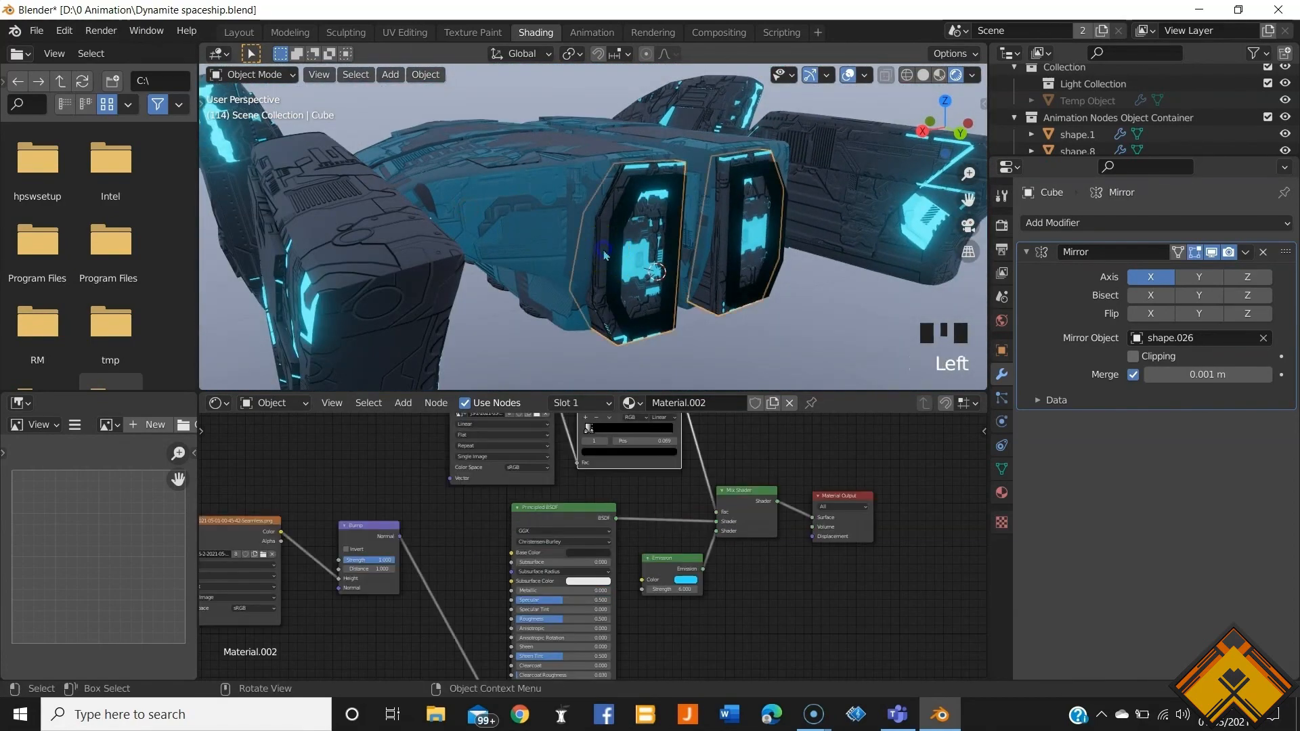
pyautogui.click(623, 268)
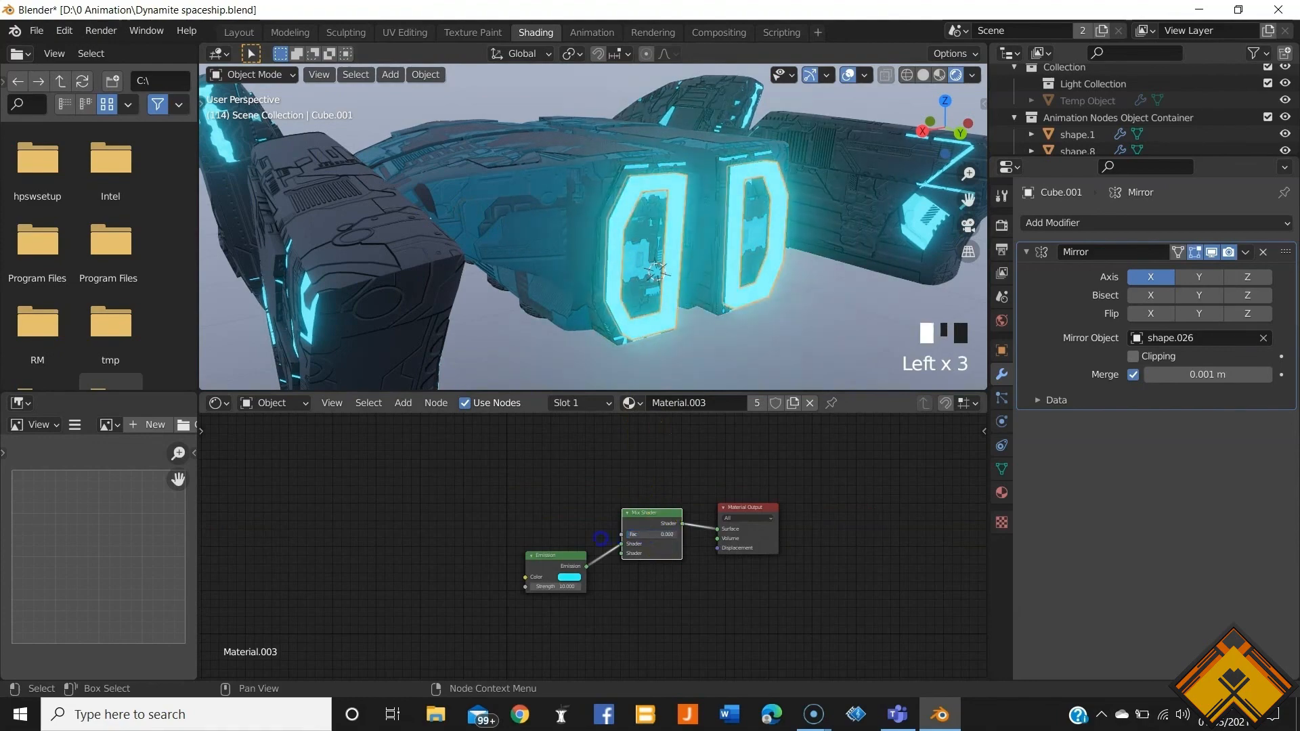
# Step: Select the underside thrusters and set the Mix Shader factor of Material.004 to 0
pyautogui.moveTo(596, 343); pyautogui.dragTo(545, 265, button='middle')
pyautogui.click(545, 265)
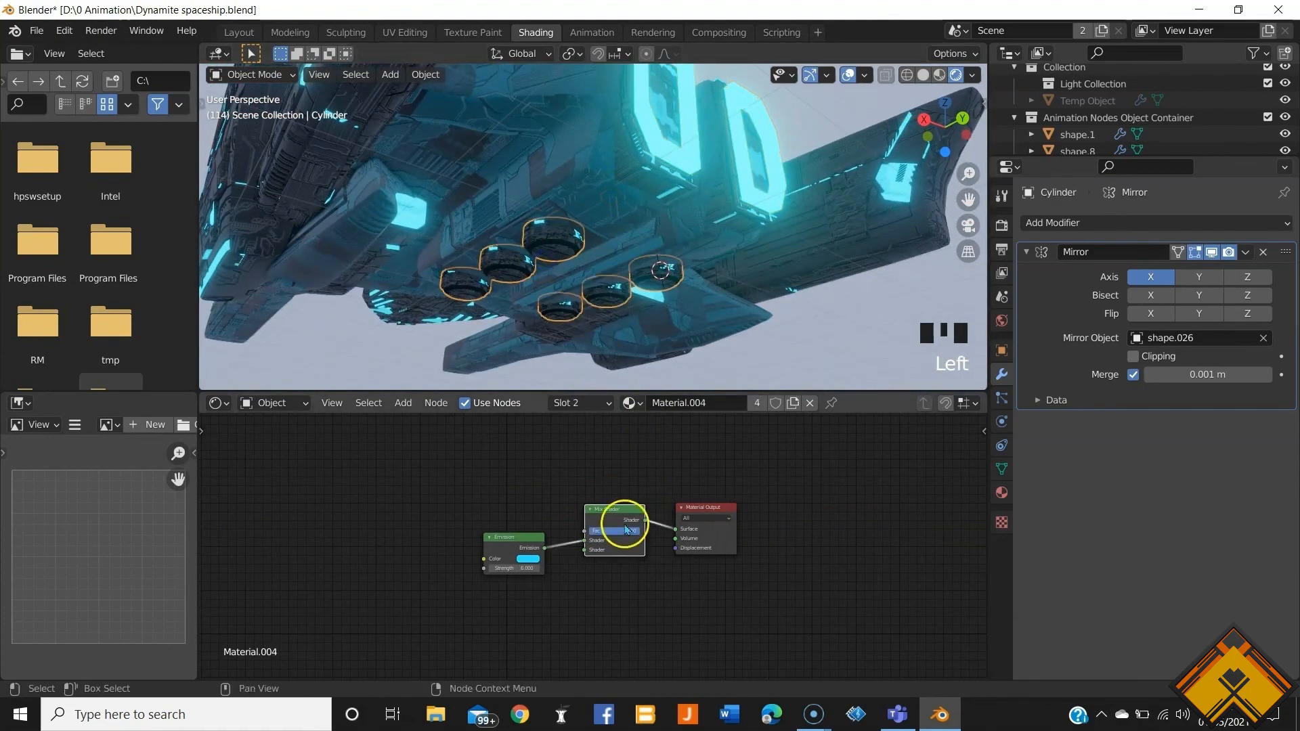
pyautogui.scroll(-3, 644, 291)
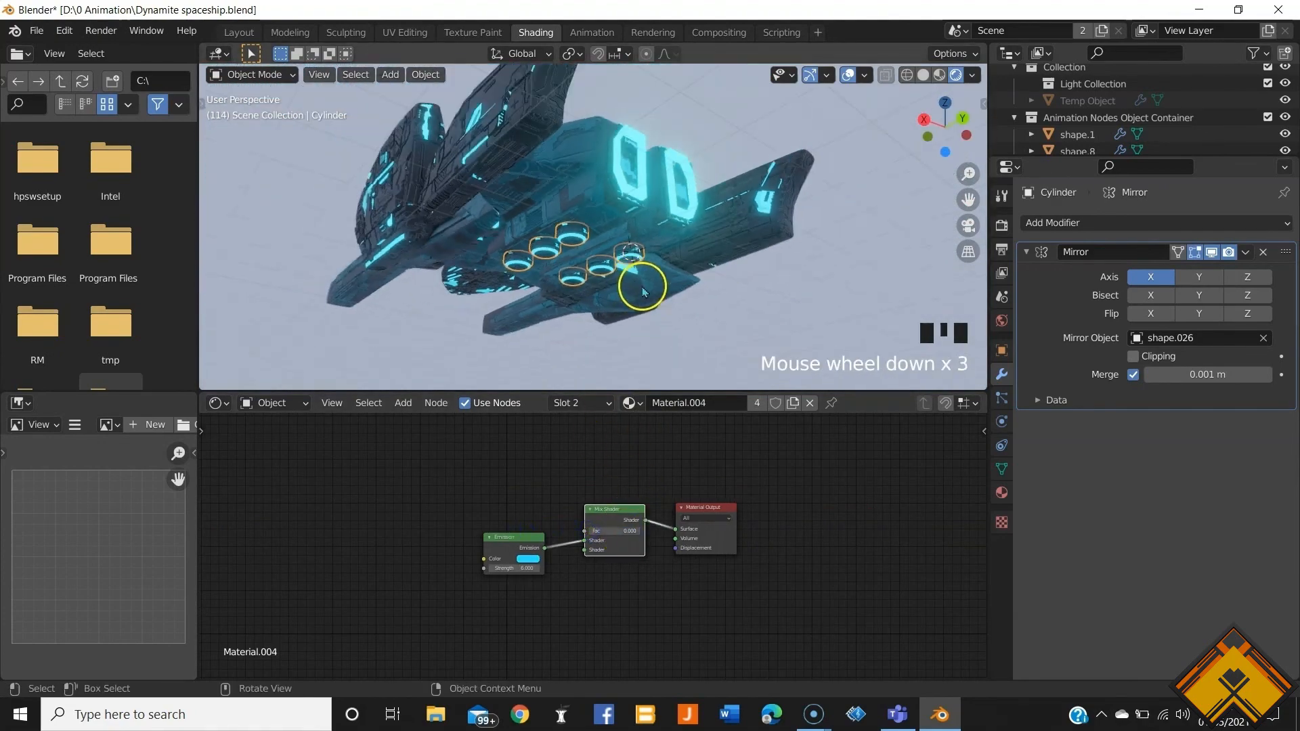
pyautogui.moveTo(616, 313); pyautogui.dragTo(620, 356, button='middle')
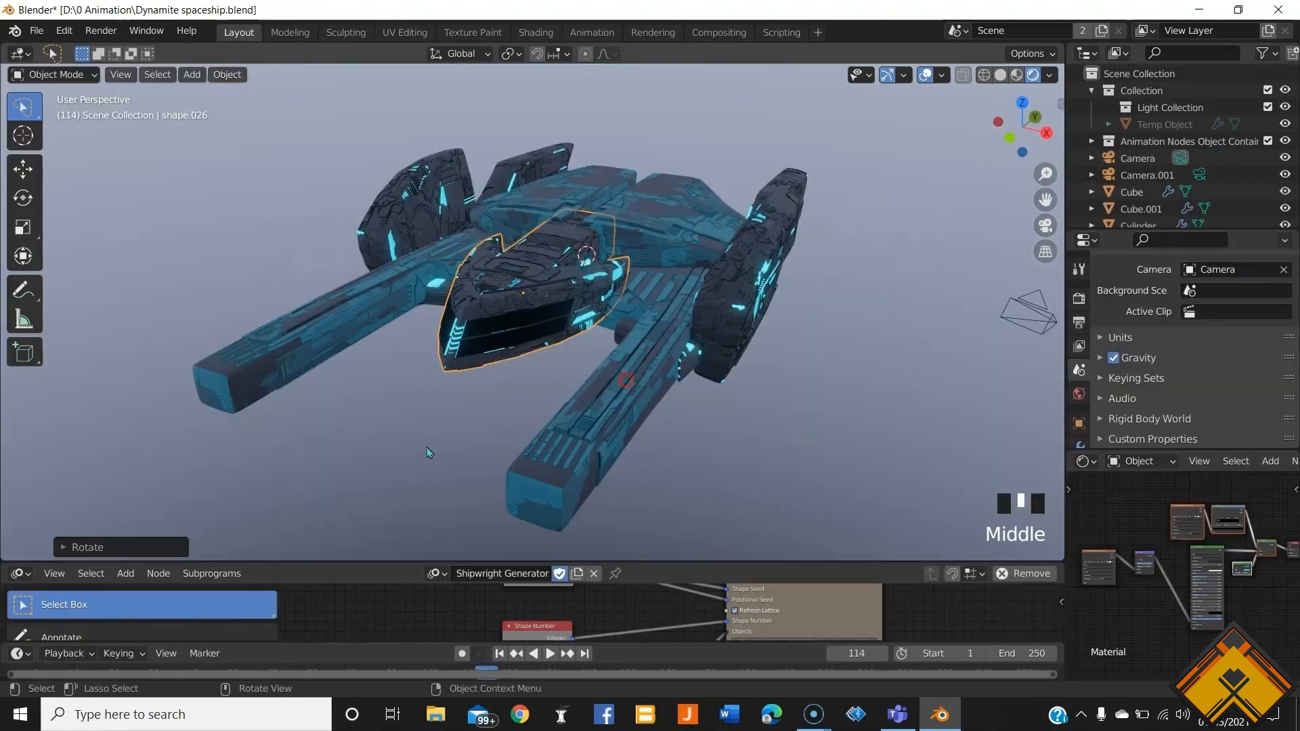
# Step: Examine the finished spaceship from the rear and inspect its hull textures and glowing details up close
pyautogui.moveTo(372, 420); pyautogui.dragTo(792, 396, button='middle')
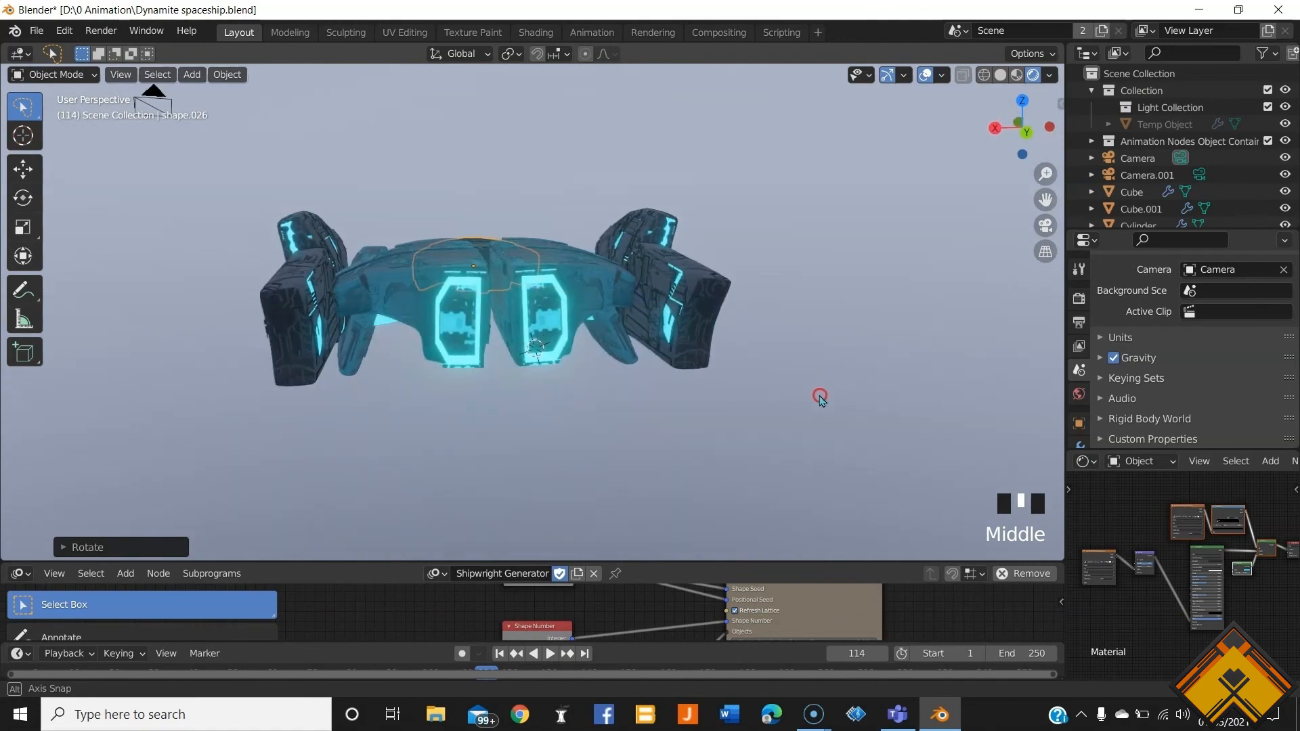
pyautogui.scroll(4, 459, 357)
pyautogui.press('KP_Decimal')
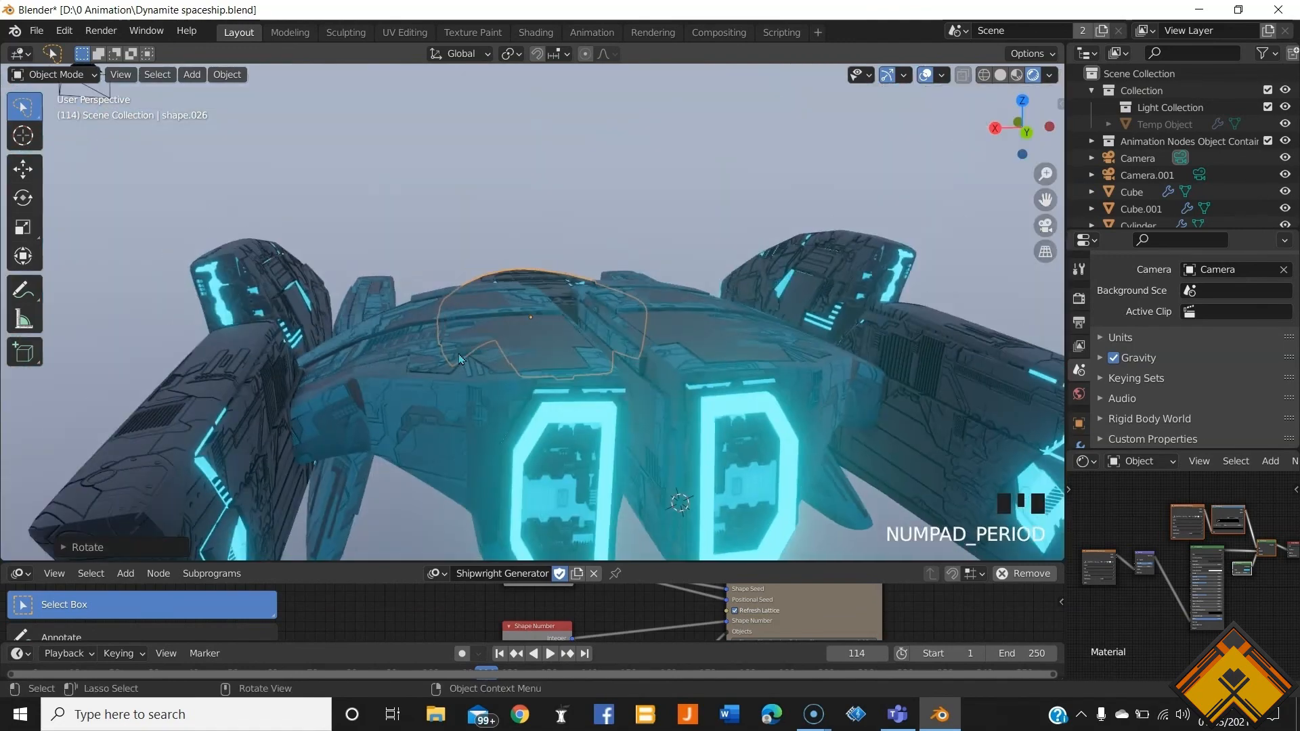
pyautogui.scroll(3, 458, 356)
pyautogui.keyDown('shift'); pyautogui.moveTo(458, 359); pyautogui.dragTo(411, 228, button='middle'); pyautogui.keyUp('shift')
pyautogui.scroll(2, 436, 294)
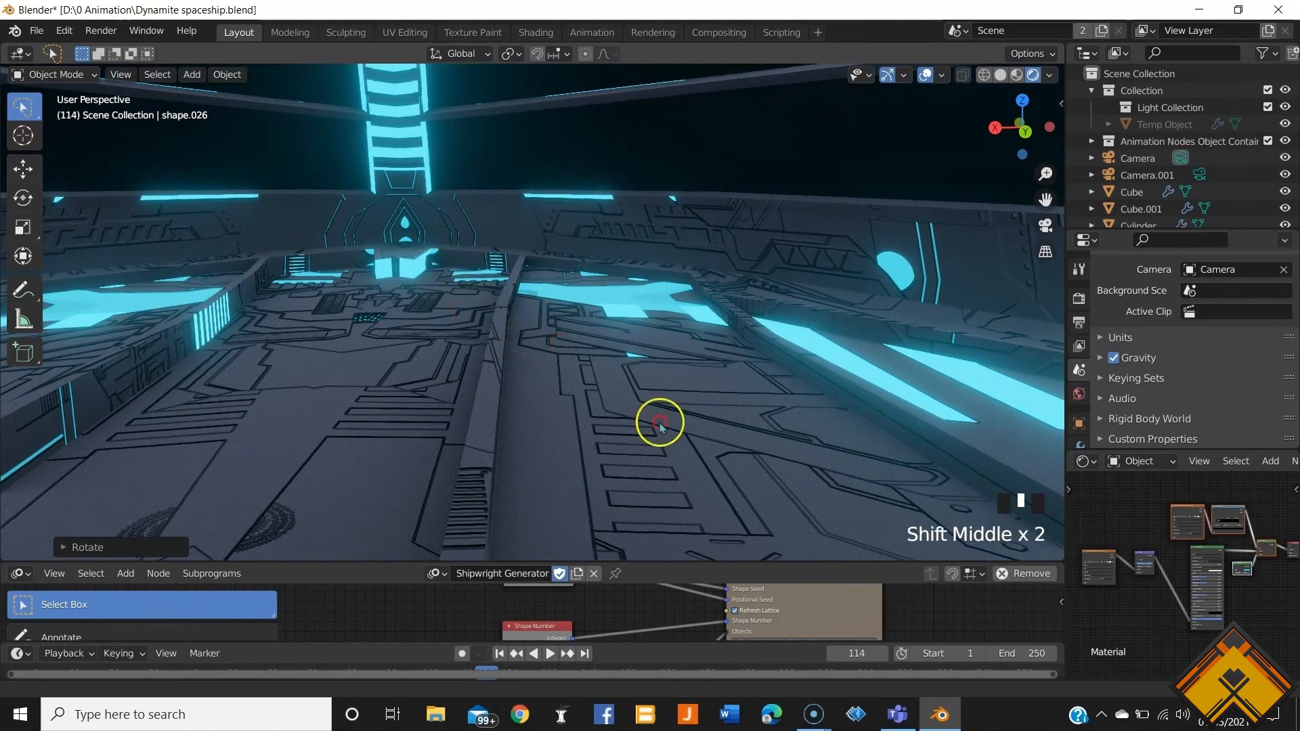
pyautogui.moveTo(373, 327); pyautogui.dragTo(730, 305, button='middle')
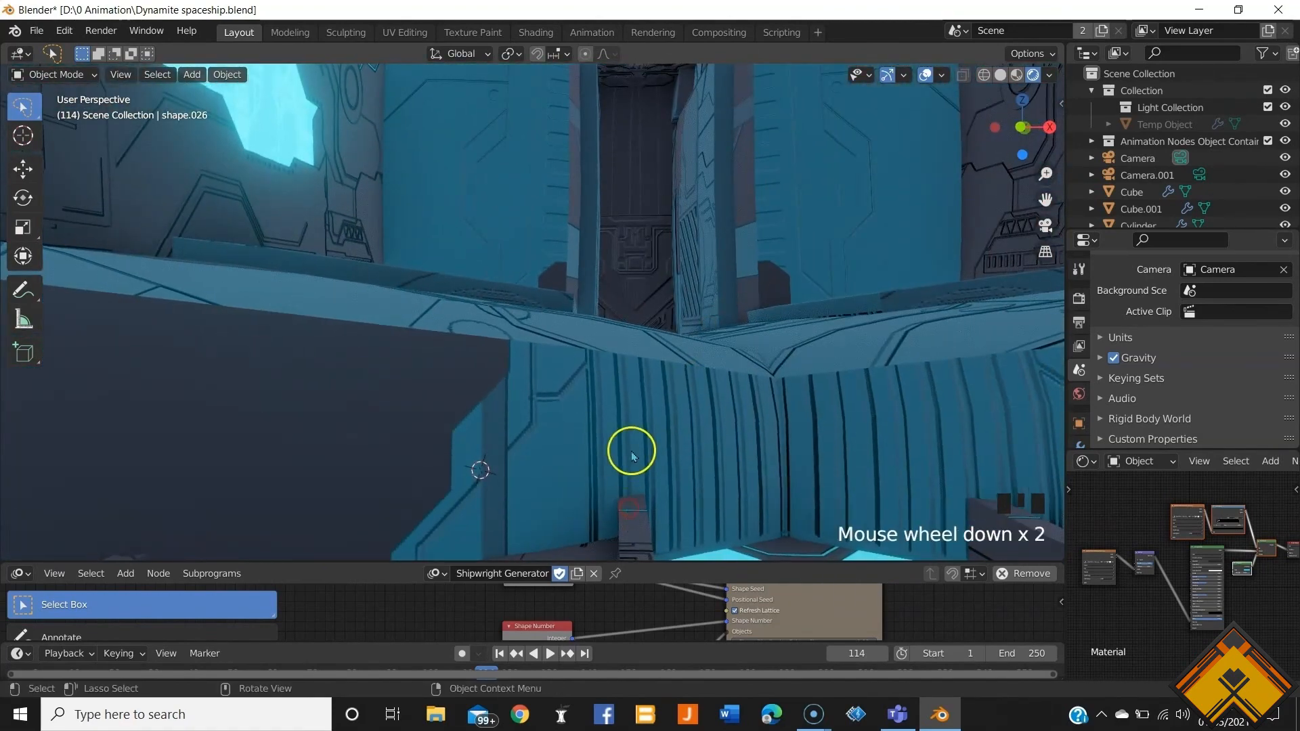
pyautogui.scroll(-20, 629, 444)
pyautogui.keyDown('shift'); pyautogui.moveTo(628, 444); pyautogui.dragTo(278, 271, button='middle'); pyautogui.keyUp('shift')
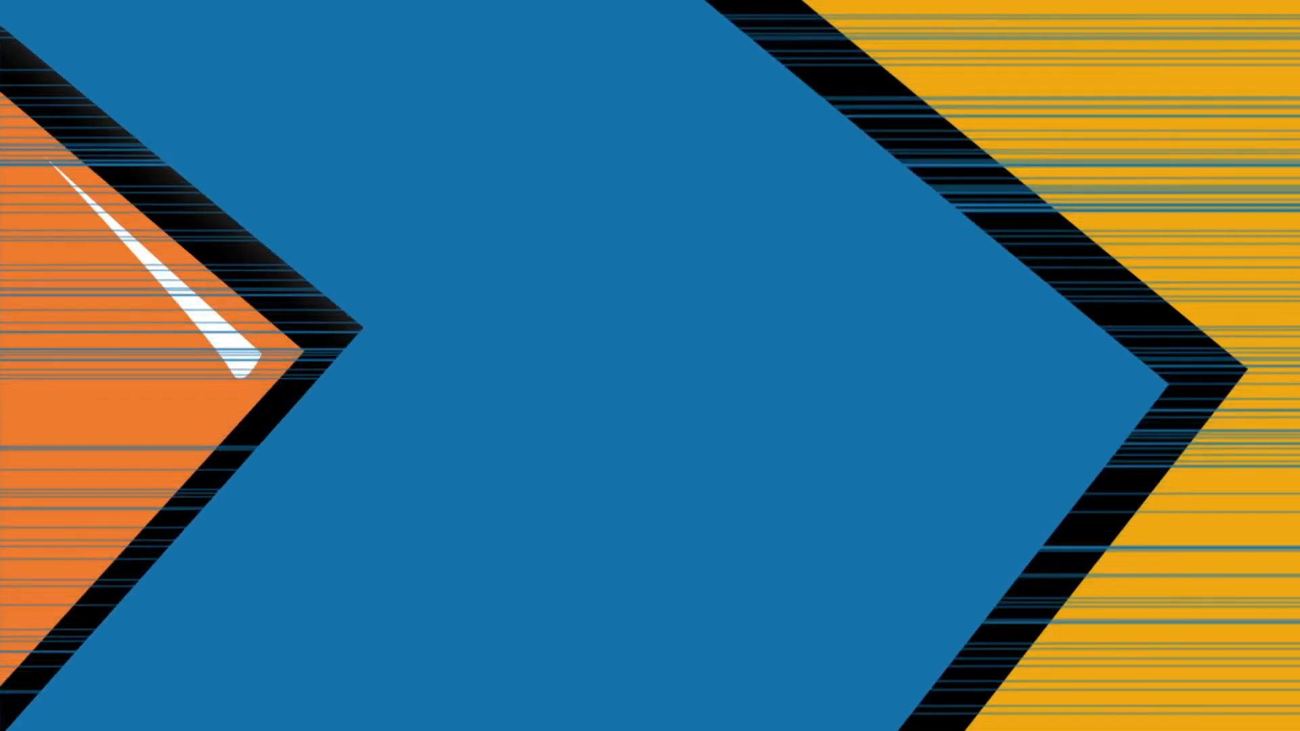